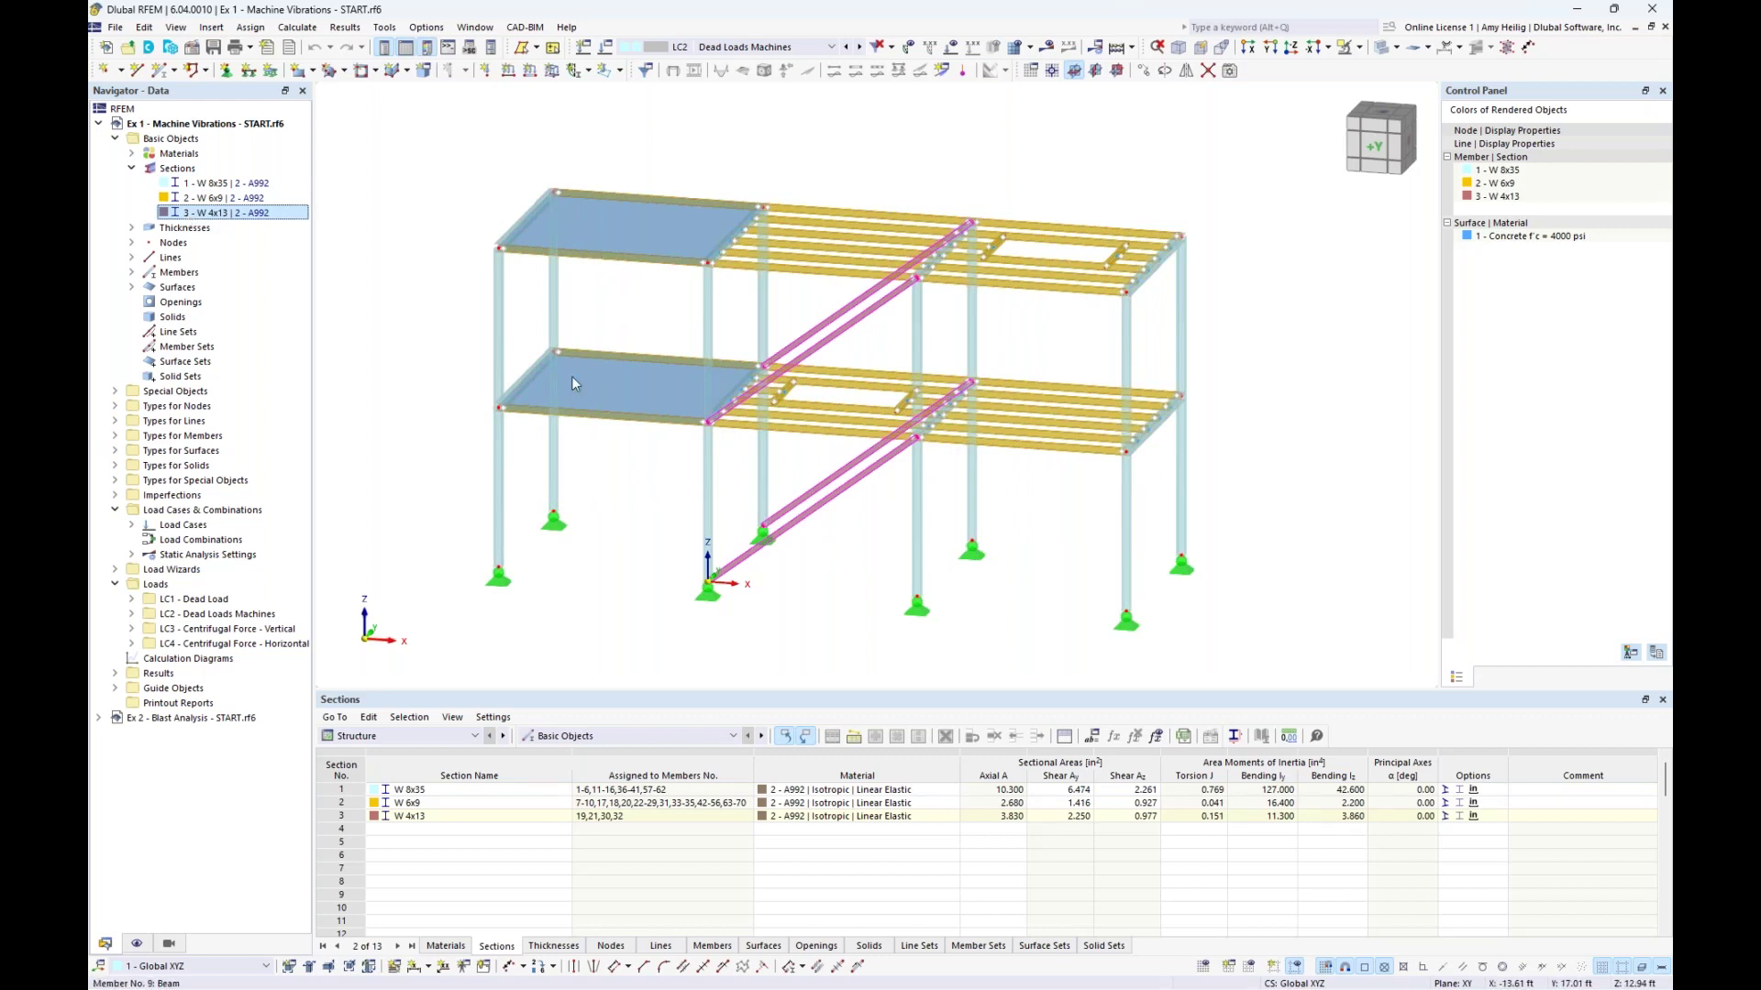
Highlight the slabs that use the 6.000 in uniform concrete thickness, and collapse the thickness and section lists
{"action": "left_click", "coordinate": [132, 228]}
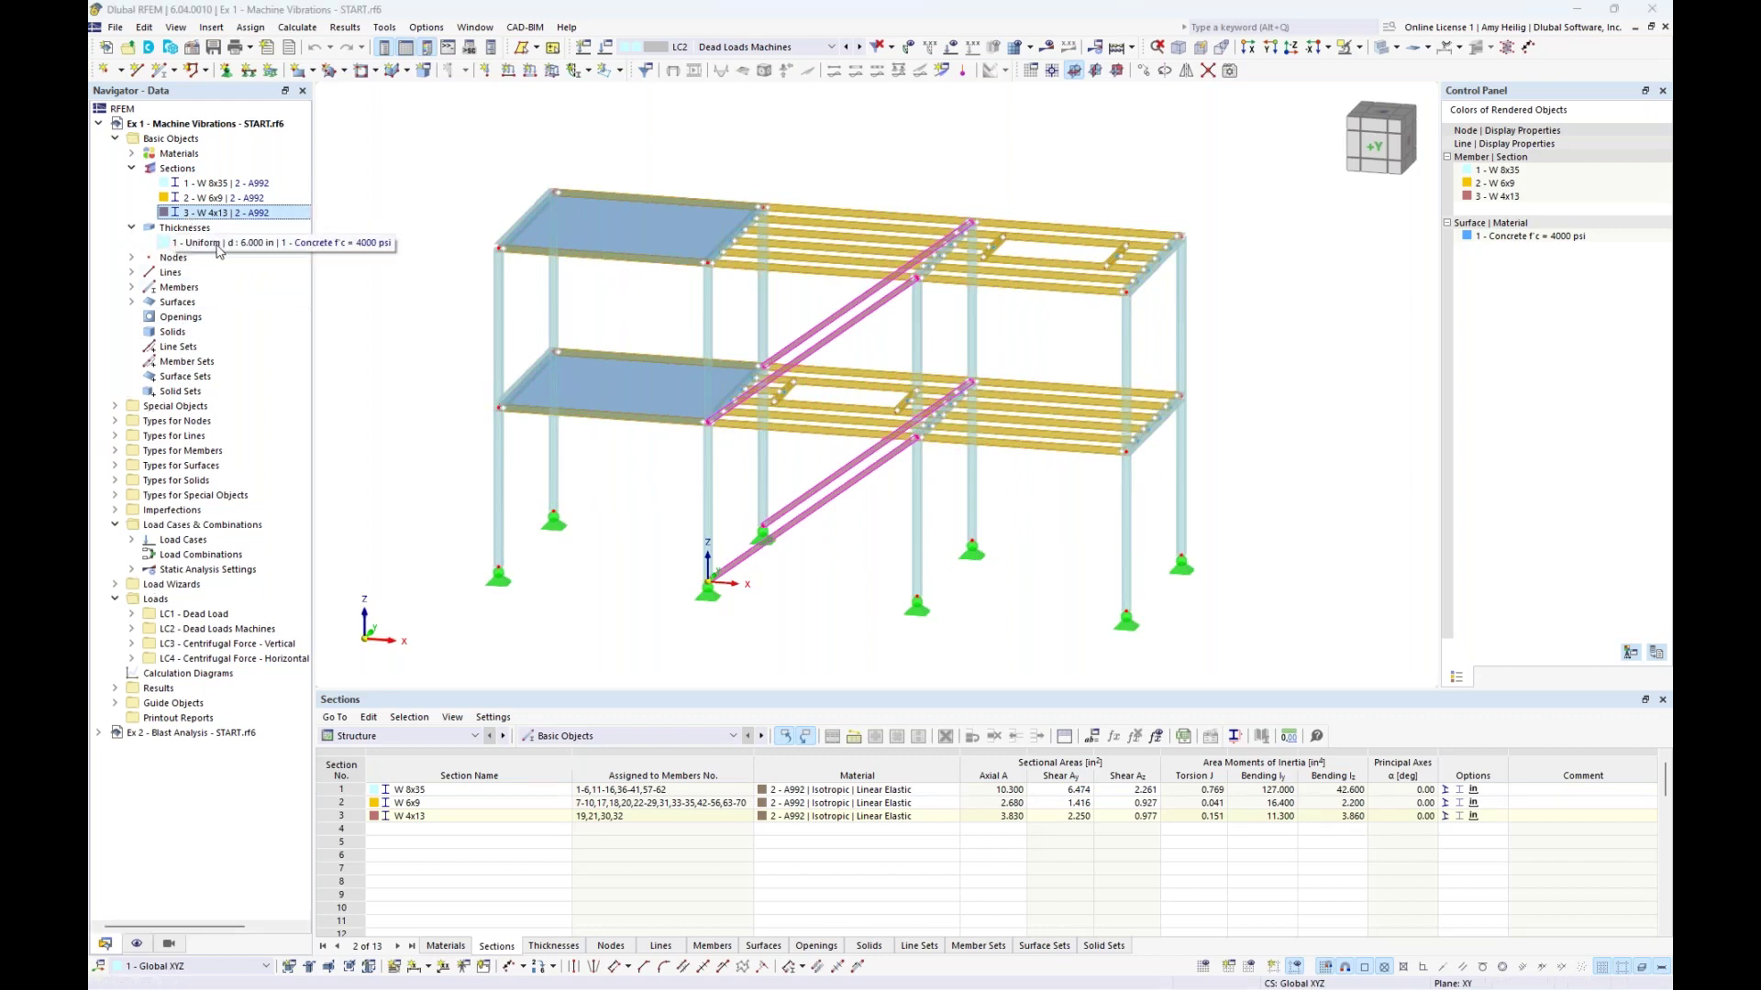
{"action": "left_click", "coordinate": [220, 246]}
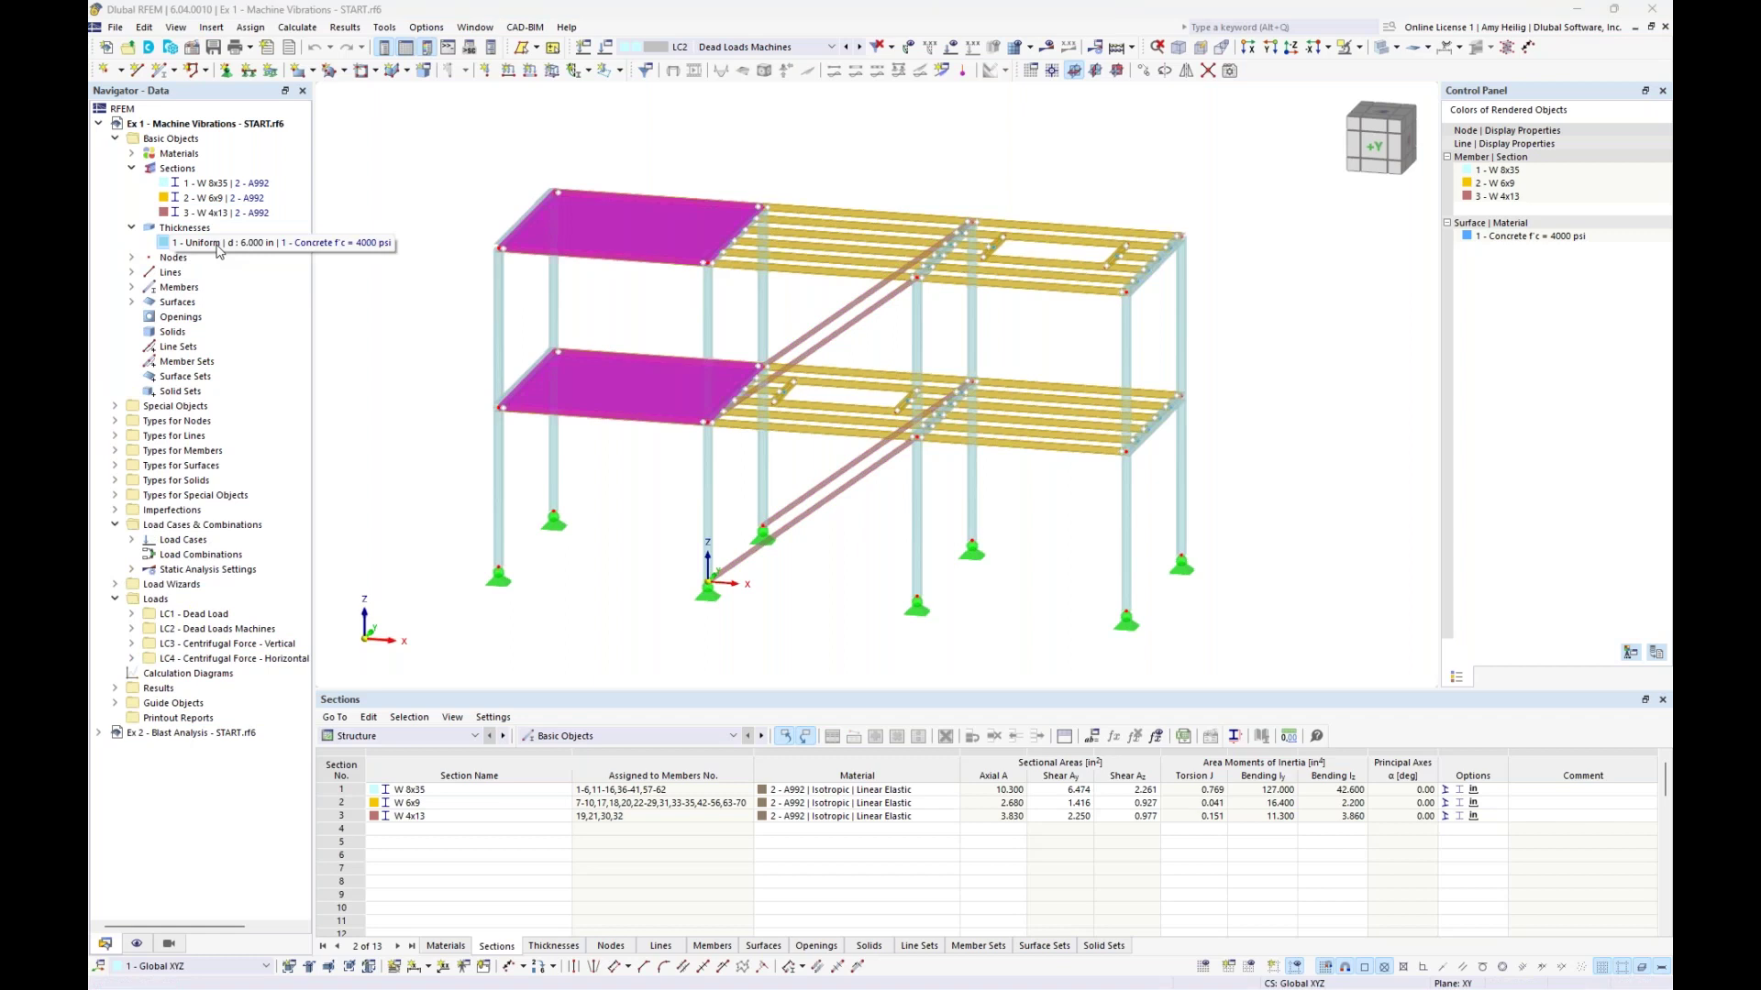
{"action": "left_click", "coordinate": [131, 228]}
{"action": "left_click", "coordinate": [131, 168]}
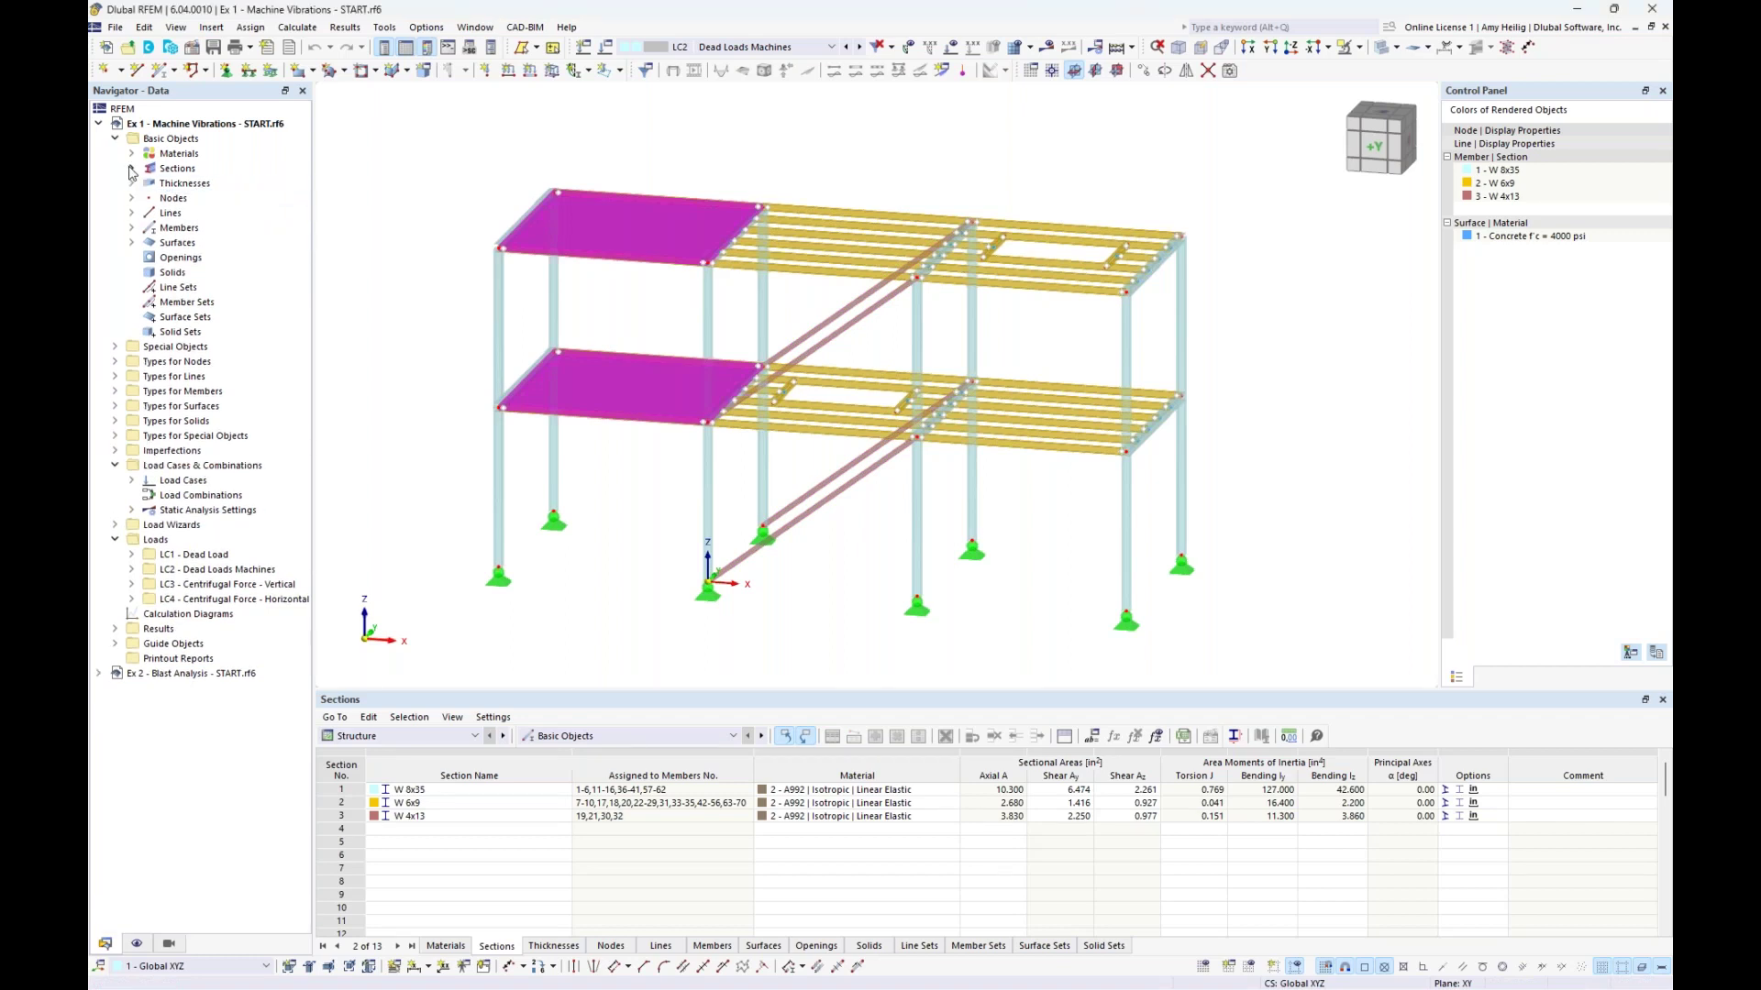
{"action": "left_click", "coordinate": [670, 176]}
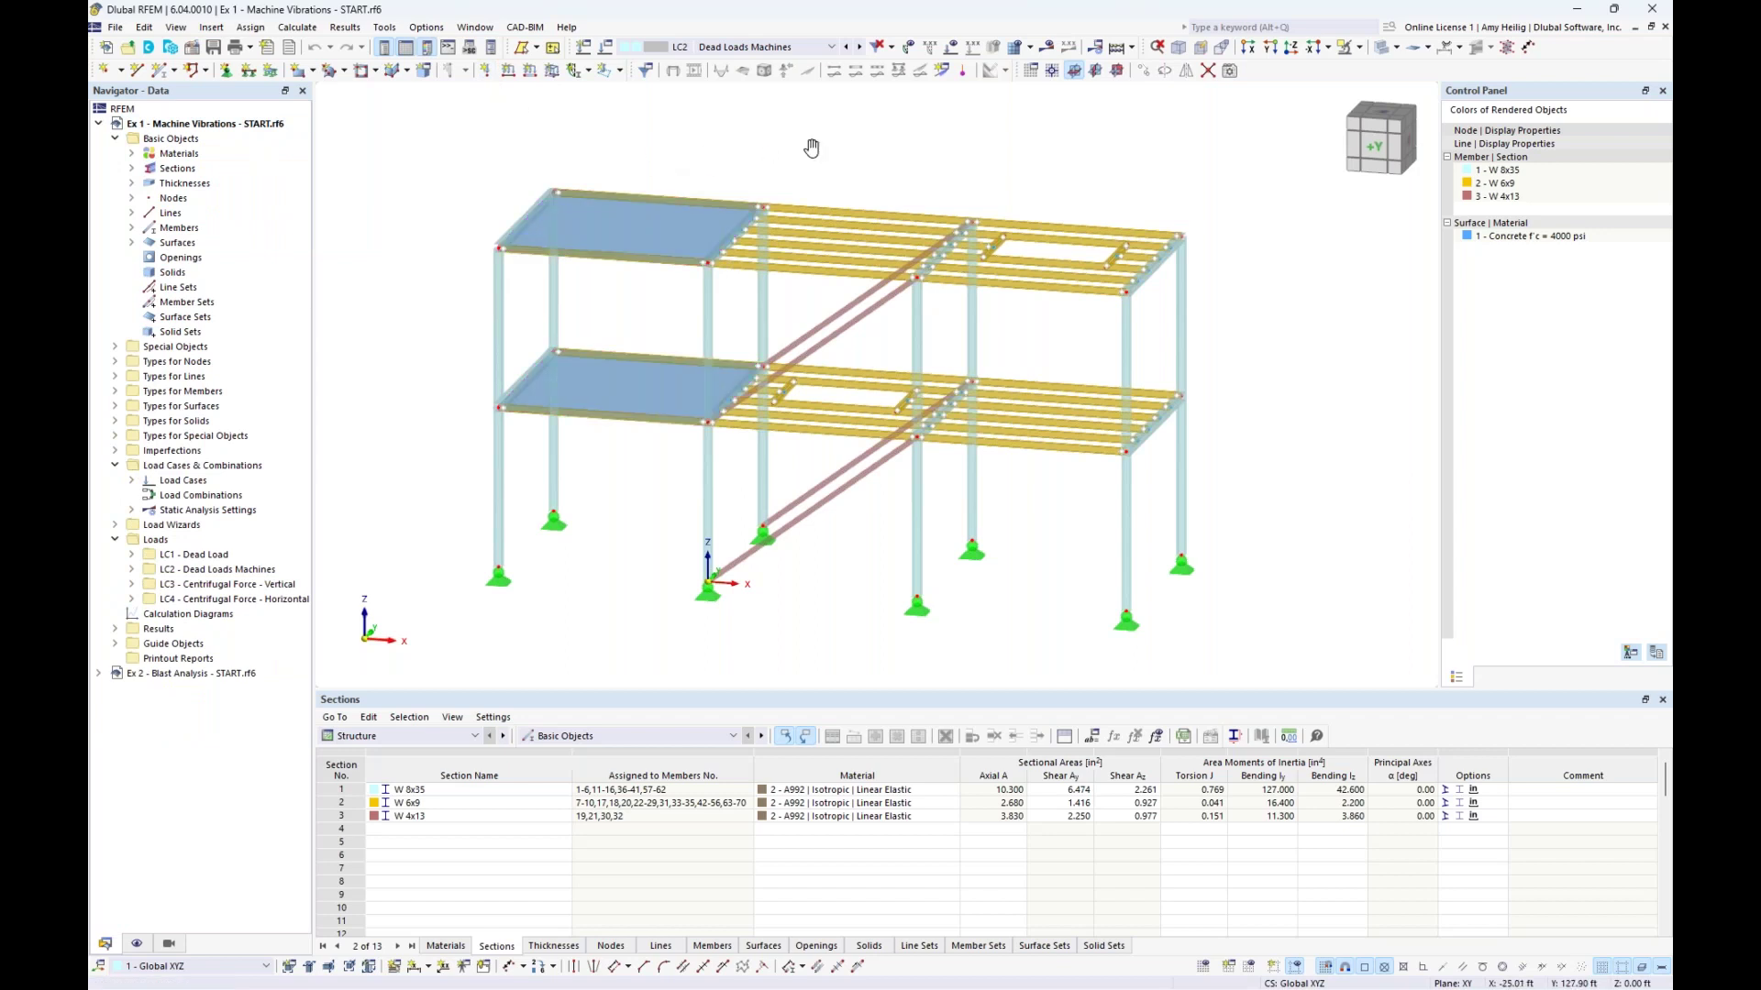
Switch to load case LC1 Dead Load and show its loads on the model
{"action": "left_click", "coordinate": [832, 47]}
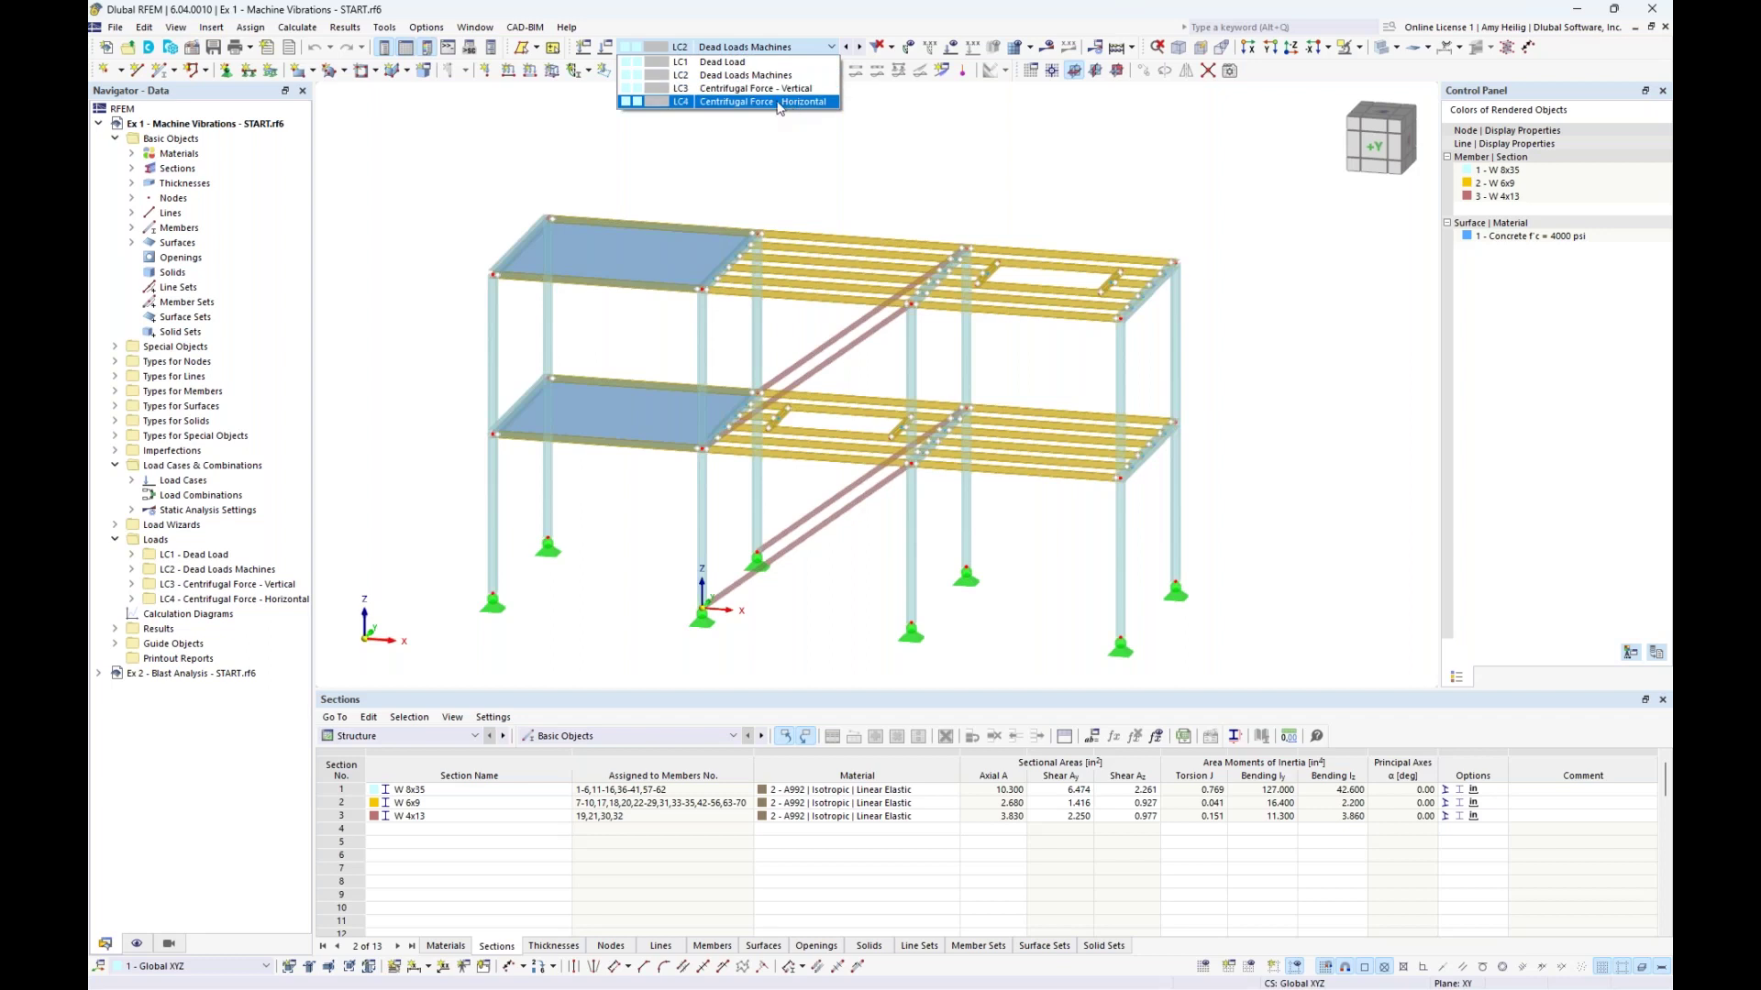
{"action": "left_click", "coordinate": [737, 62]}
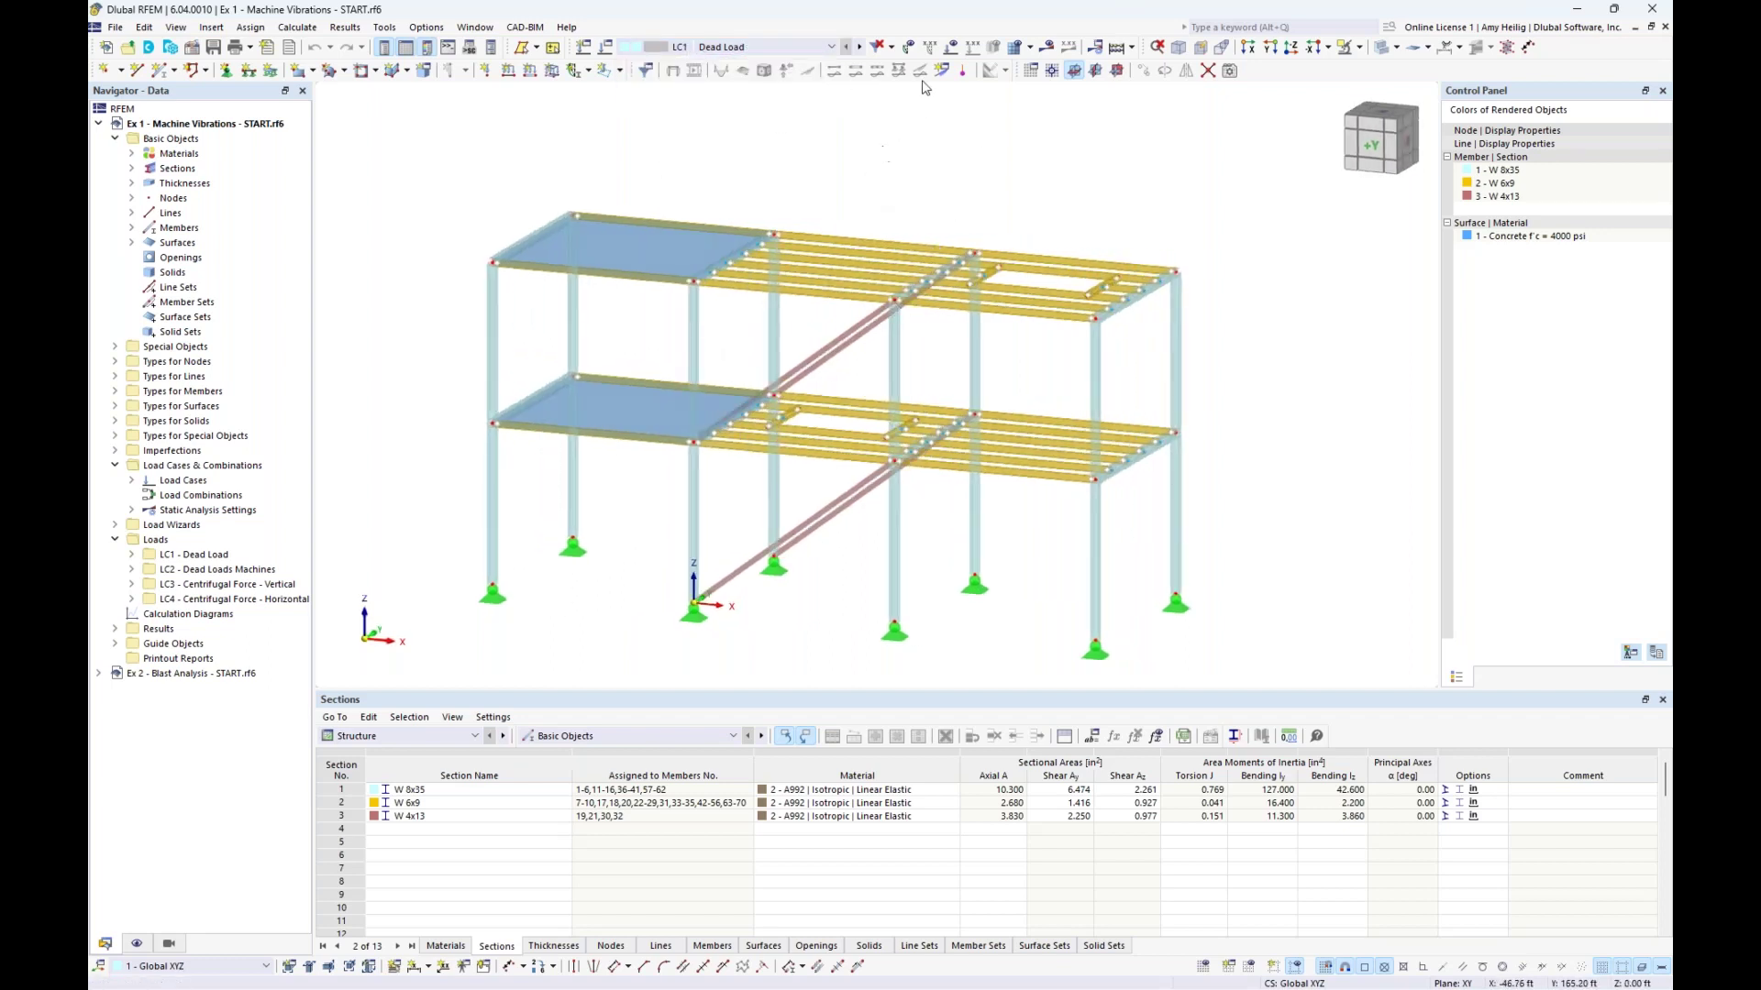
{"action": "left_click", "coordinate": [951, 47]}
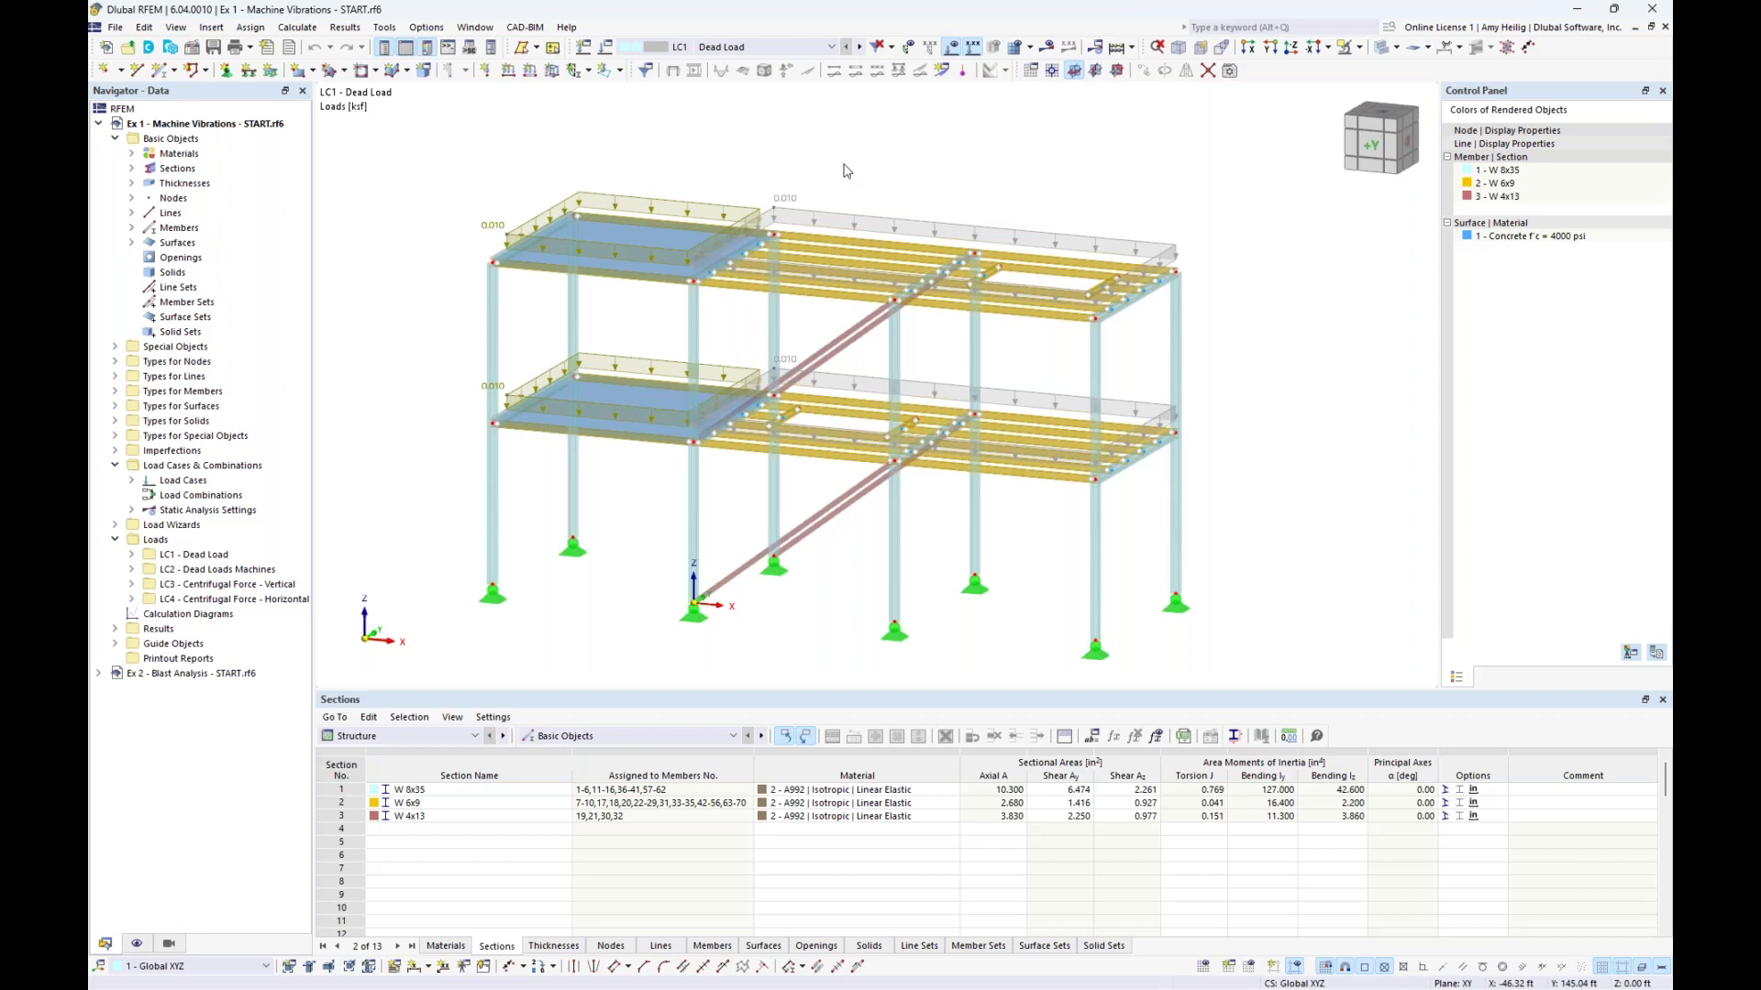
Display the member loads generated from the LC1 area loads separately, and return to the area load display
{"action": "right_click", "coordinate": [862, 223]}
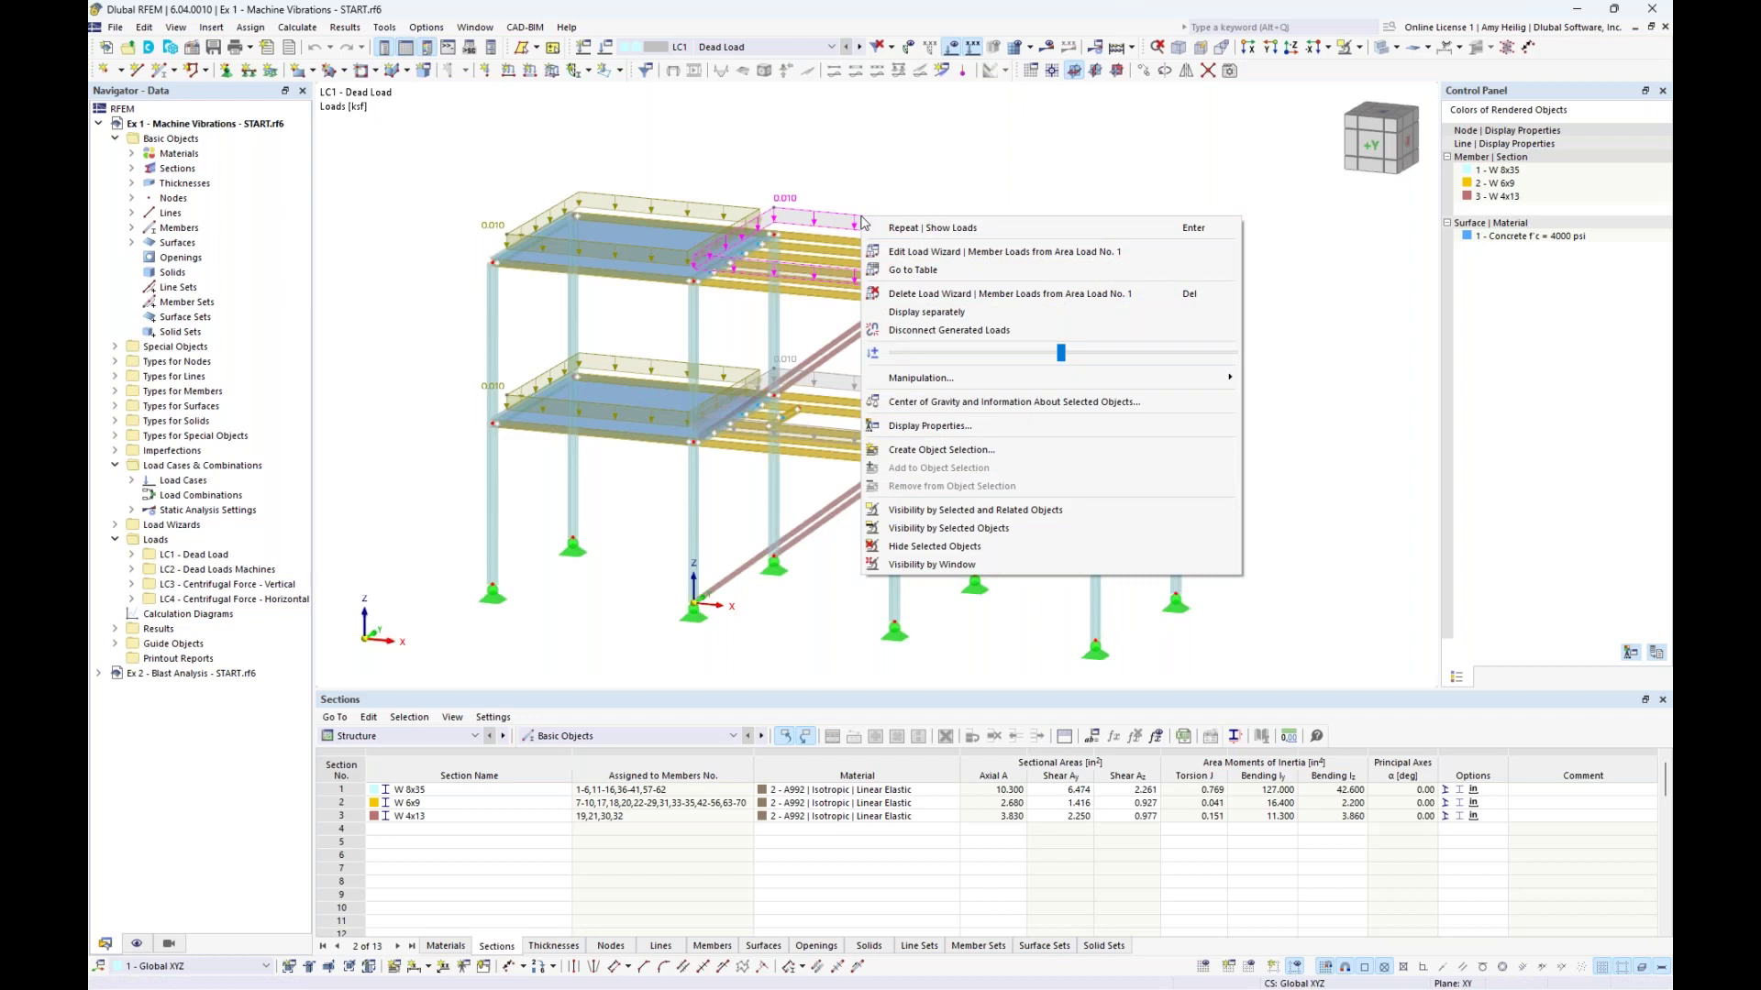
{"action": "left_click", "coordinate": [915, 313]}
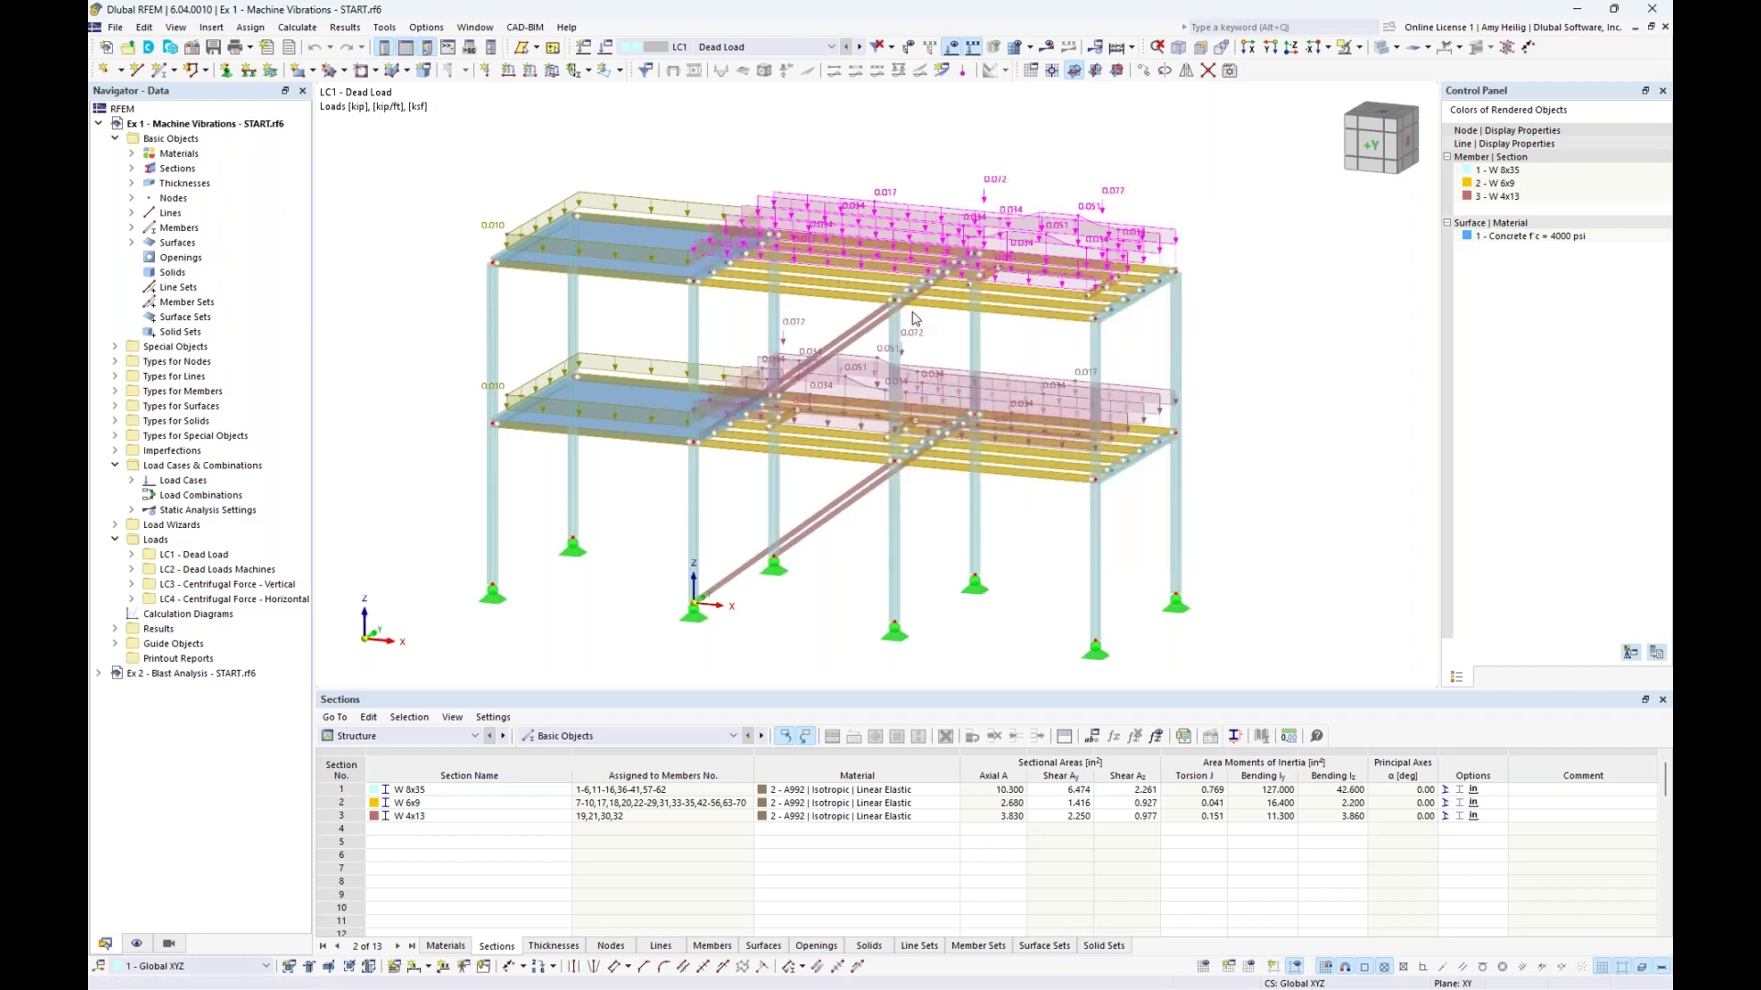
{"action": "right_click", "coordinate": [903, 223]}
{"action": "left_click", "coordinate": [954, 269]}
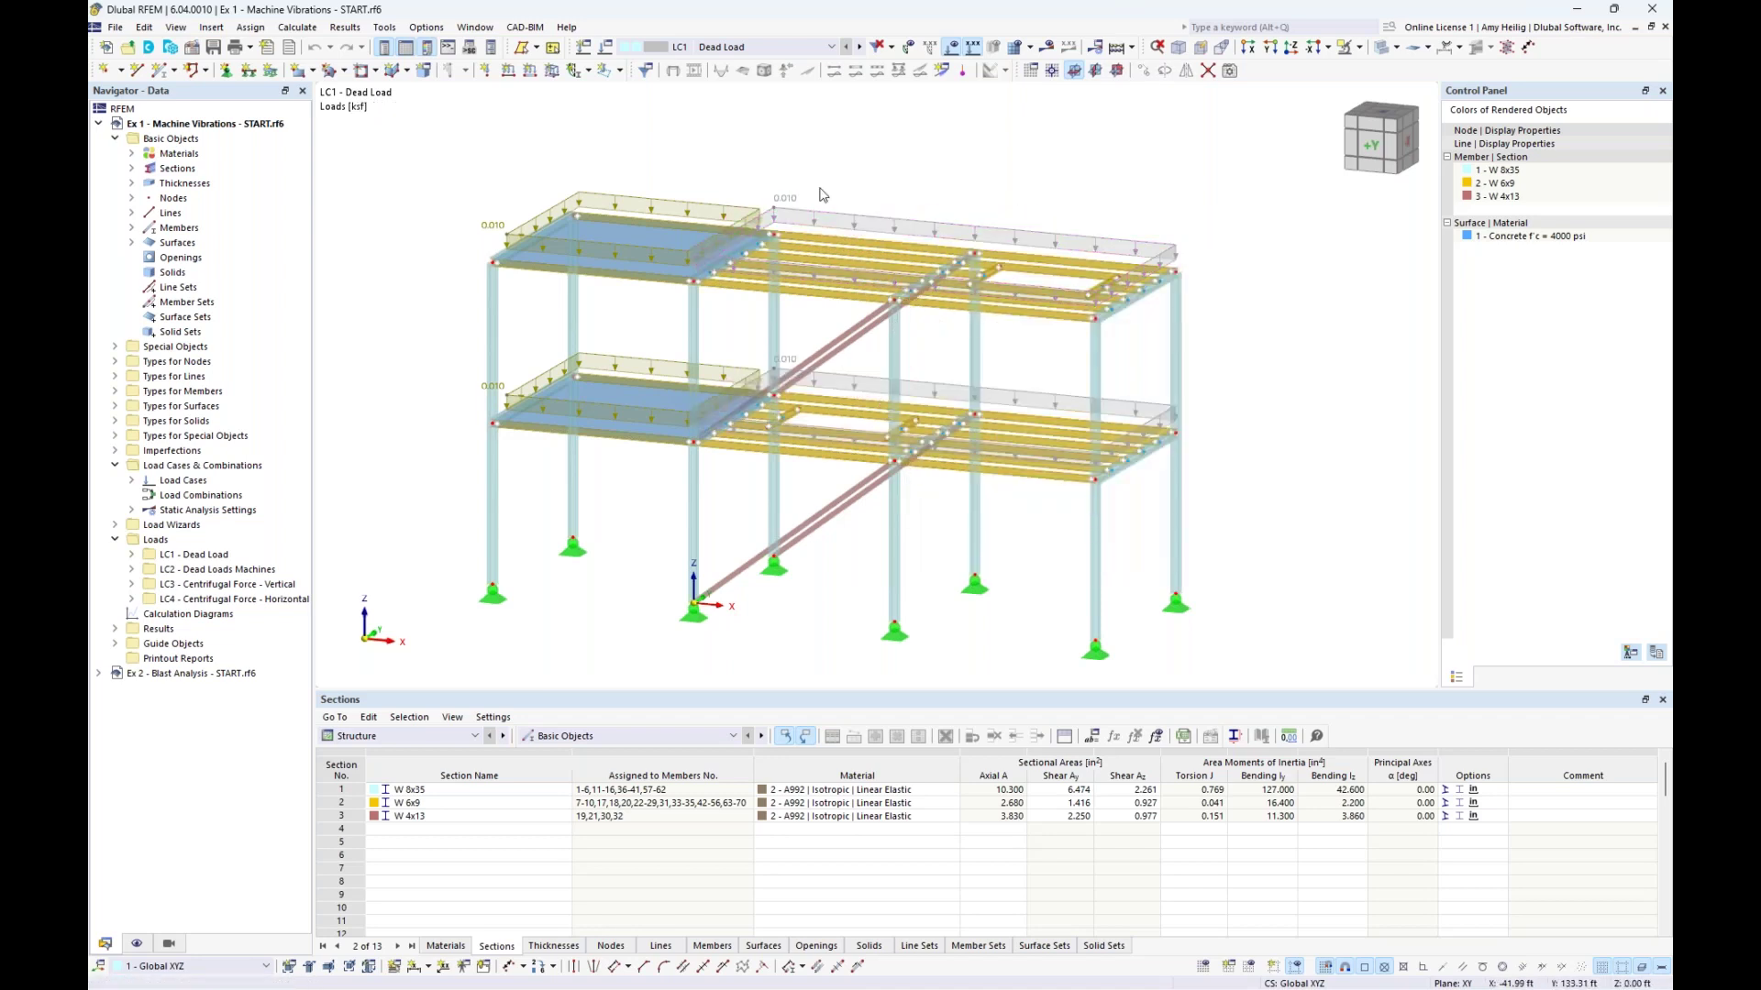
Switch to LC2 Dead Loads Machines and examine the machine loads on both floors
{"action": "left_click", "coordinate": [832, 47]}
{"action": "left_click", "coordinate": [804, 76]}
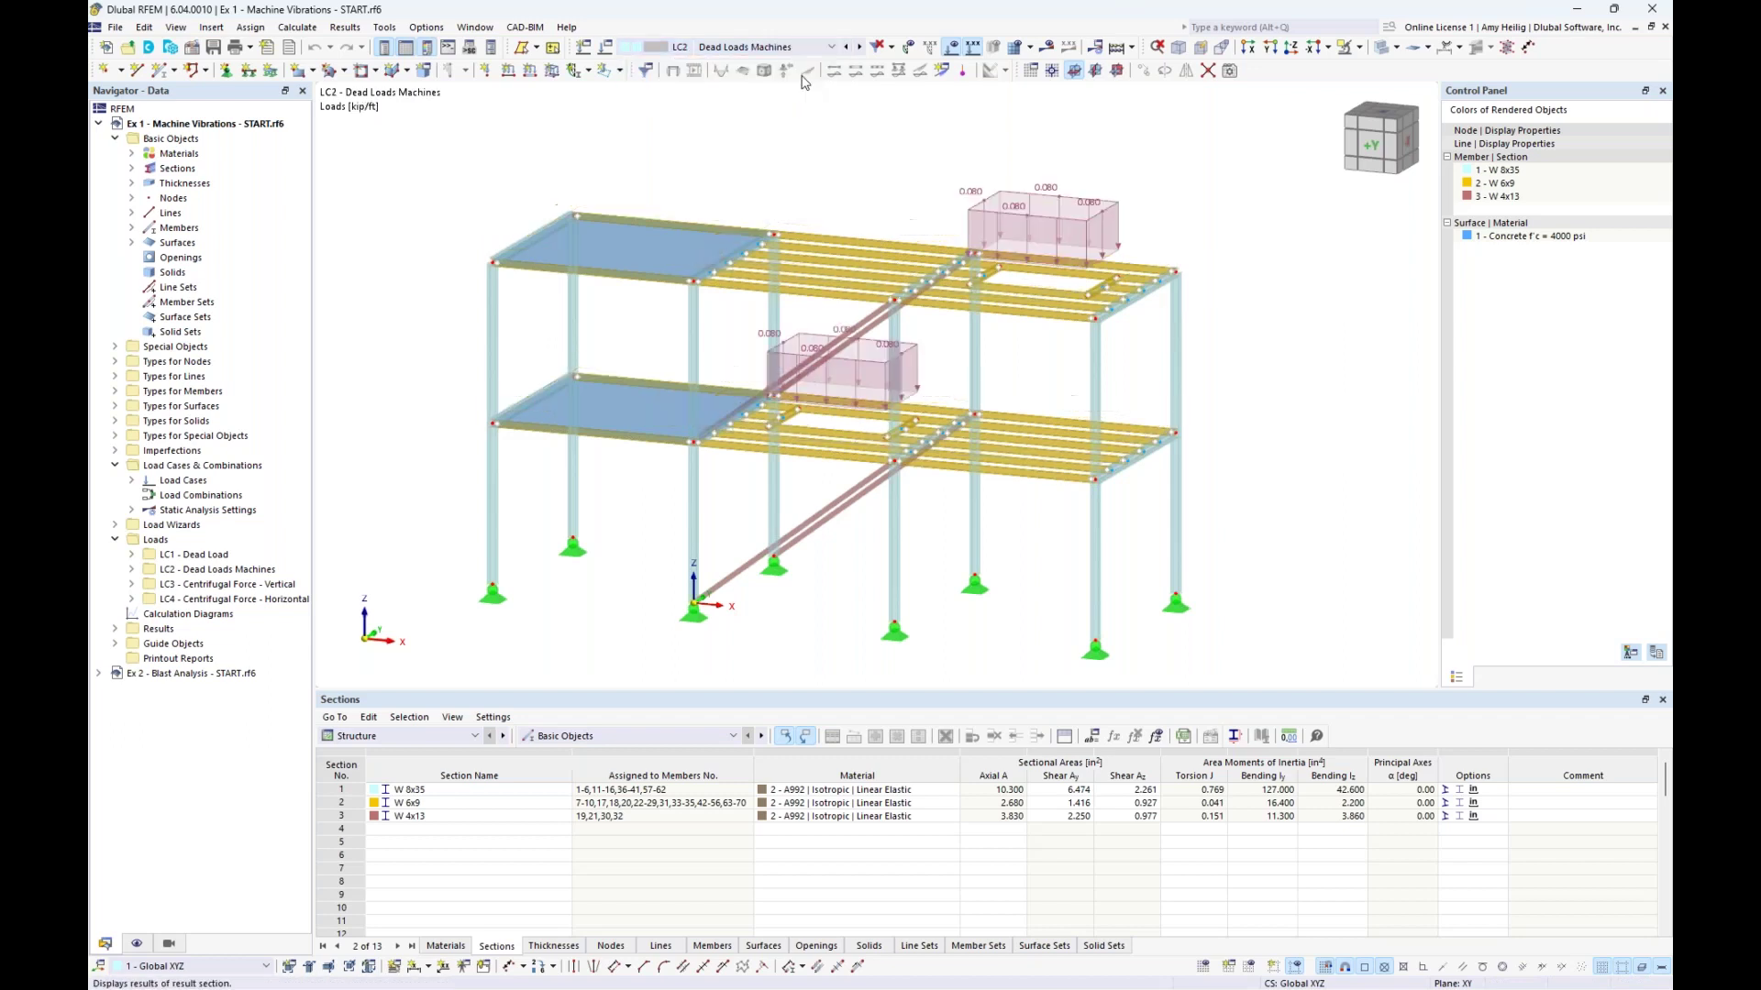
{"action": "middle_click_drag", "start_coordinate": [880, 204], "coordinate": [836, 190], "text": "ctrl"}
{"action": "scroll", "coordinate": [816, 235], "scroll_direction": "up", "scroll_amount": 1}
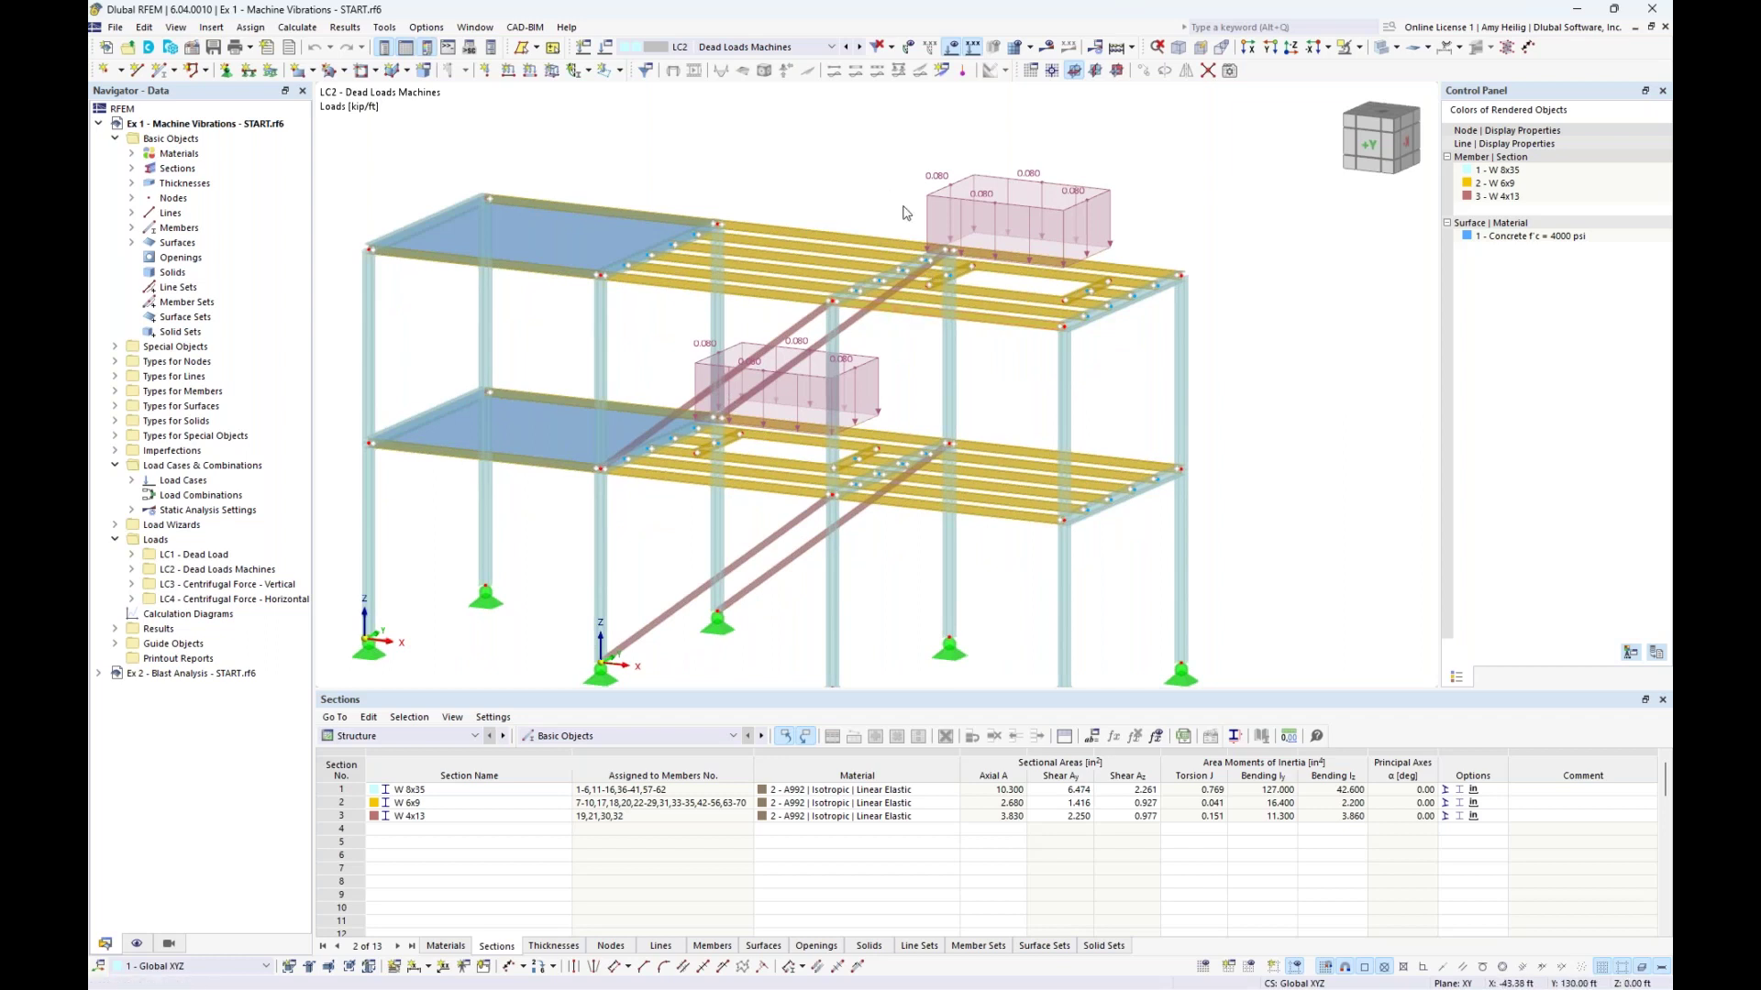
Switch to LC3 Centrifugal Force - Vertical and examine the loads around the upper-floor opening
{"action": "left_click", "coordinate": [831, 48]}
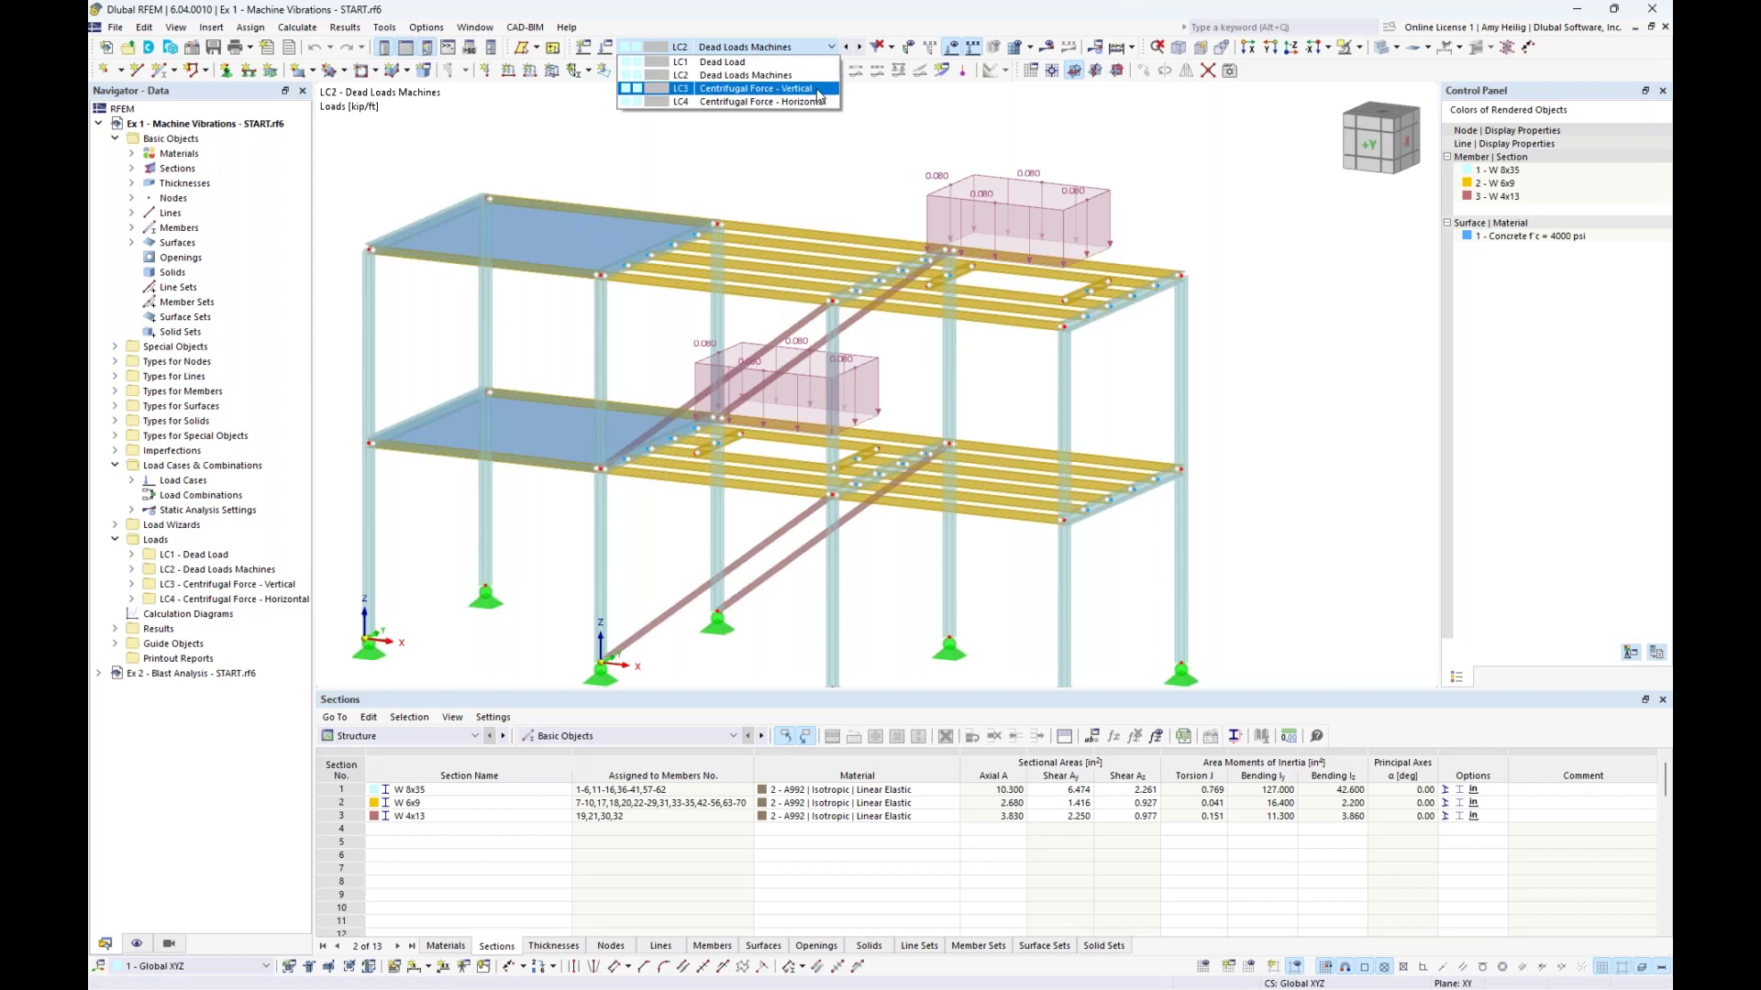
{"action": "left_click", "coordinate": [819, 89]}
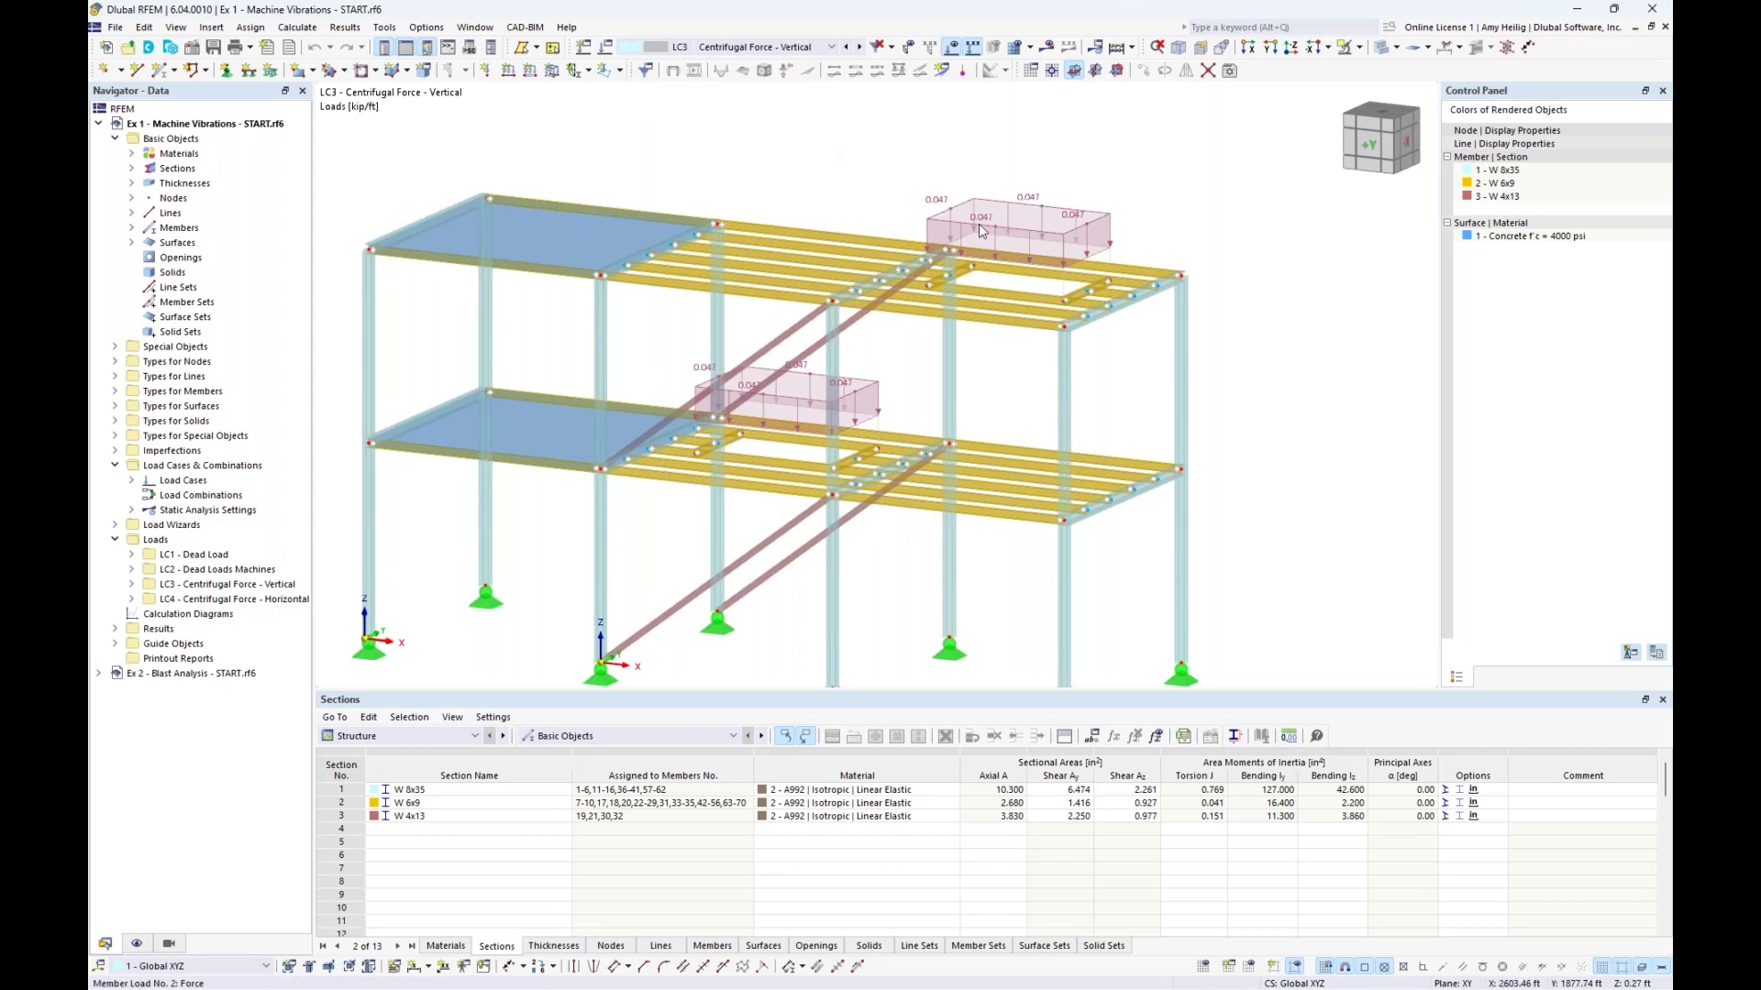
{"action": "scroll", "coordinate": [1037, 275], "scroll_direction": "up", "scroll_amount": 5}
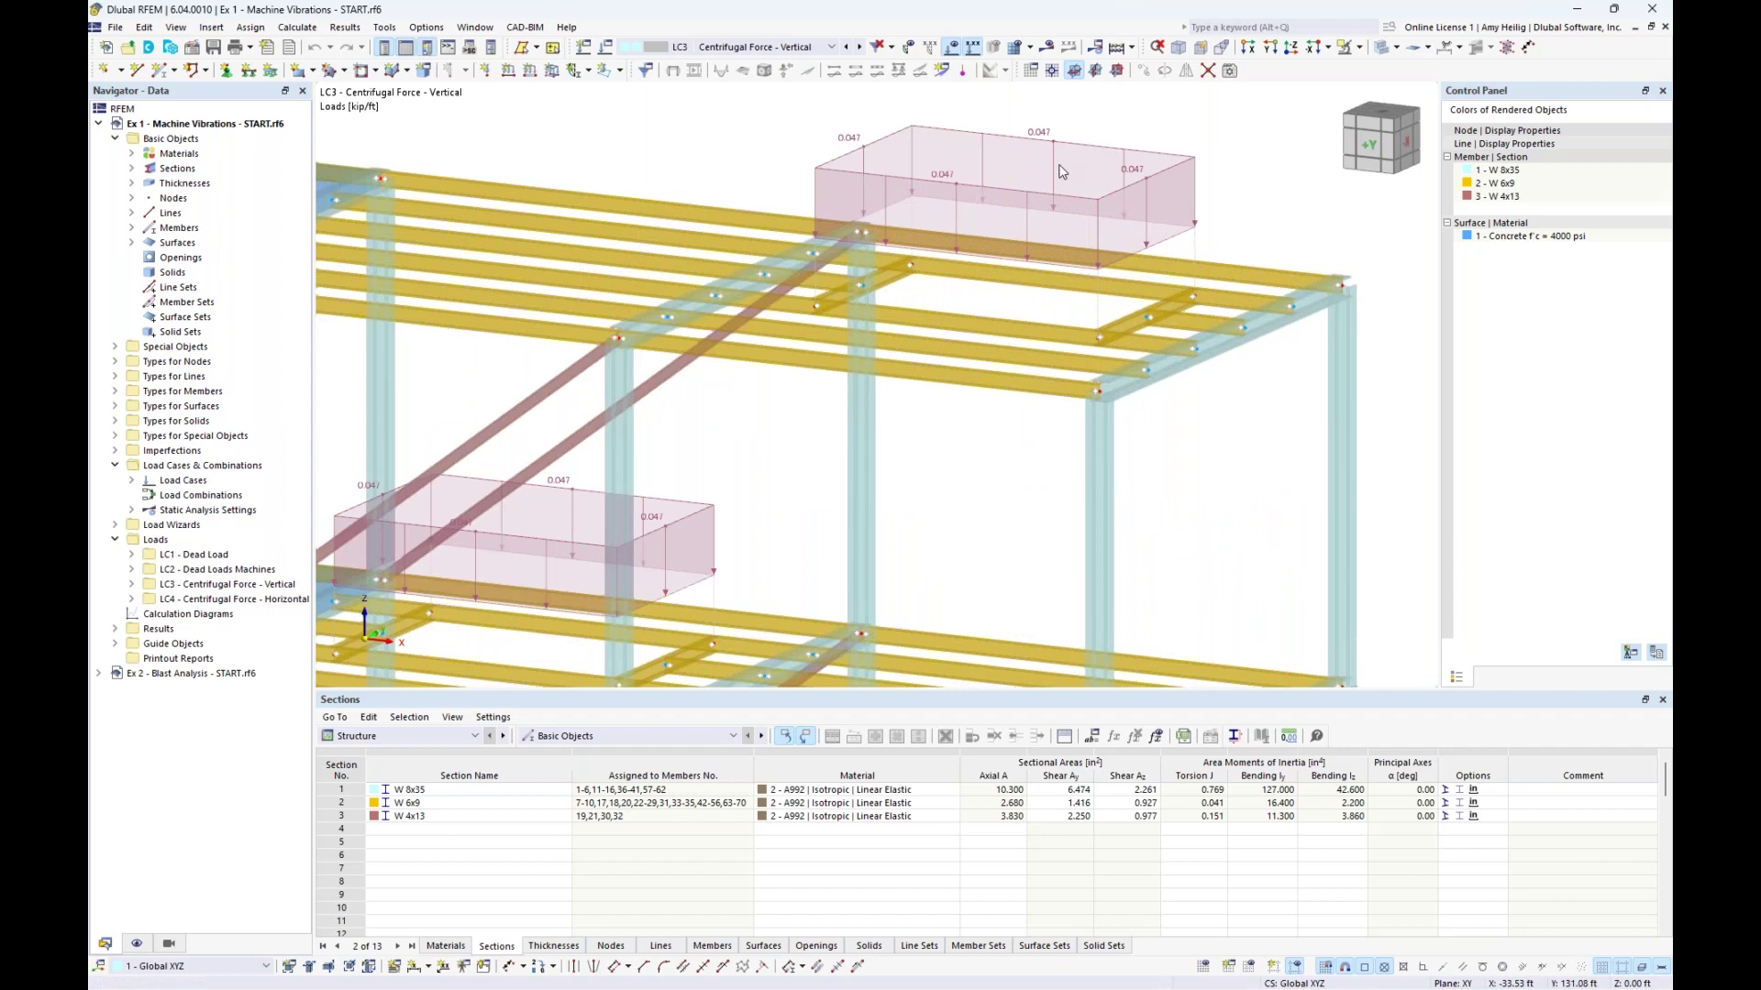
{"action": "middle_click_drag", "start_coordinate": [1010, 301], "coordinate": [1025, 305]}
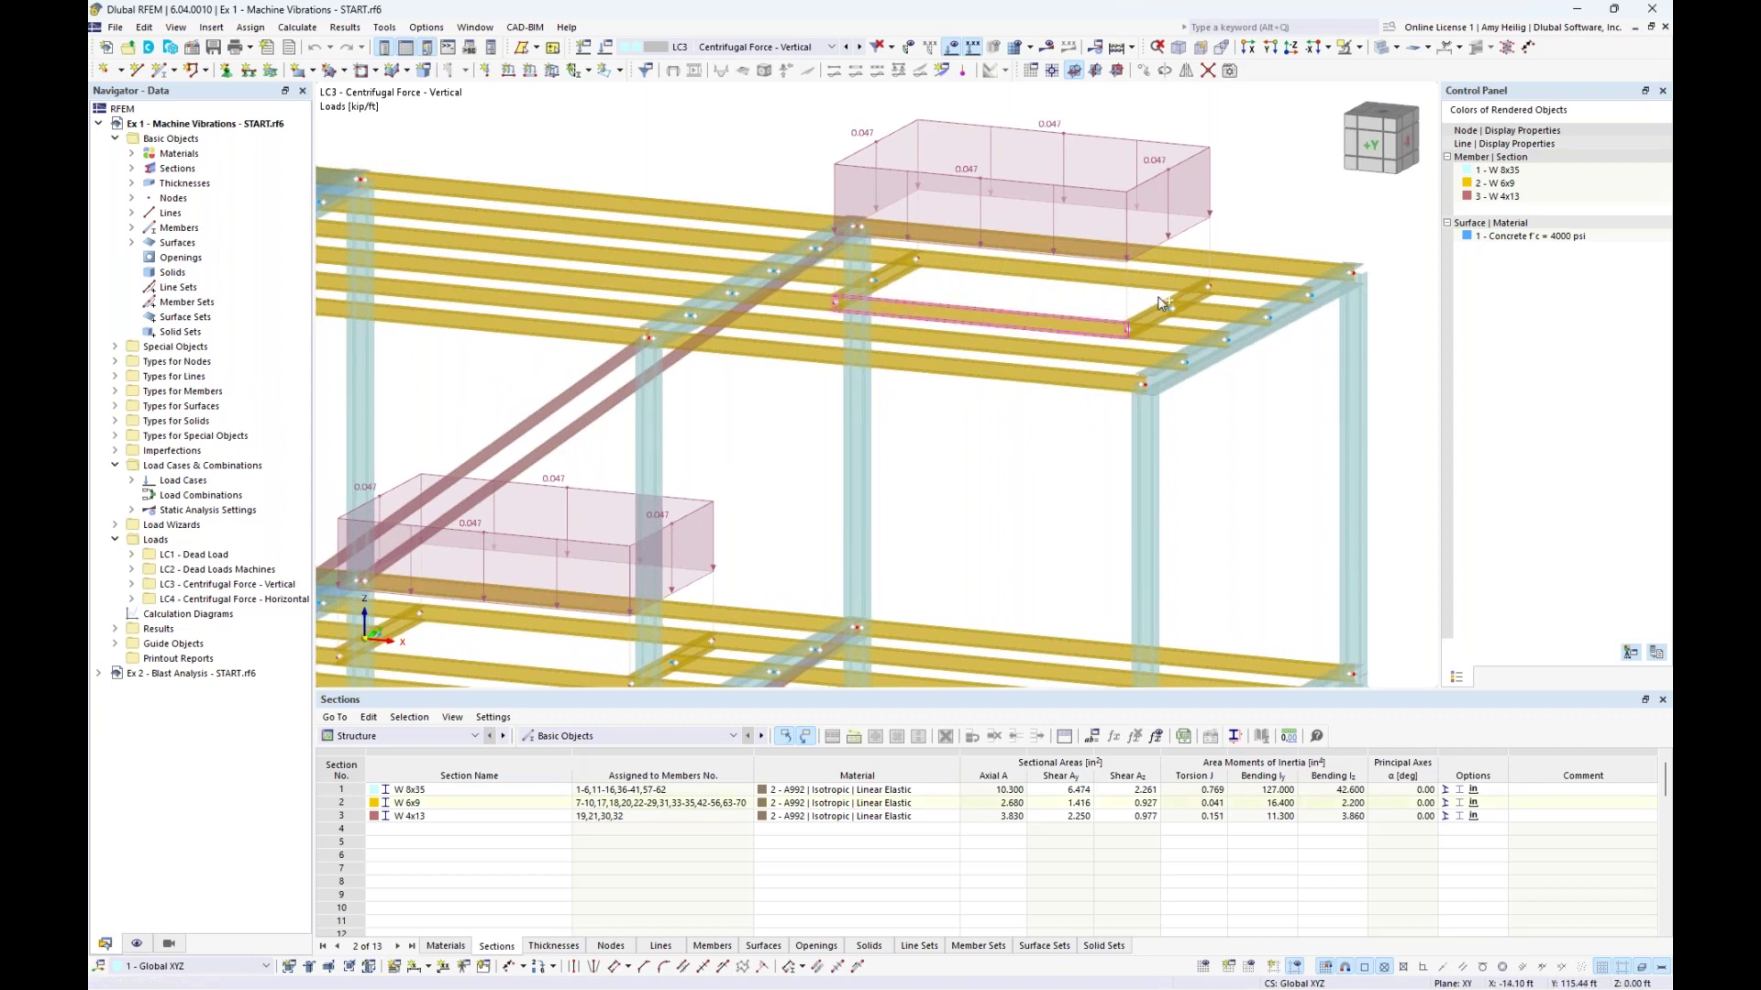
Check the center of gravity and object information for the four beams framing the upper-floor opening, and clear the selection
{"action": "left_click", "coordinate": [1156, 315], "text": "ctrl"}
{"action": "left_click", "coordinate": [1153, 282], "text": "ctrl"}
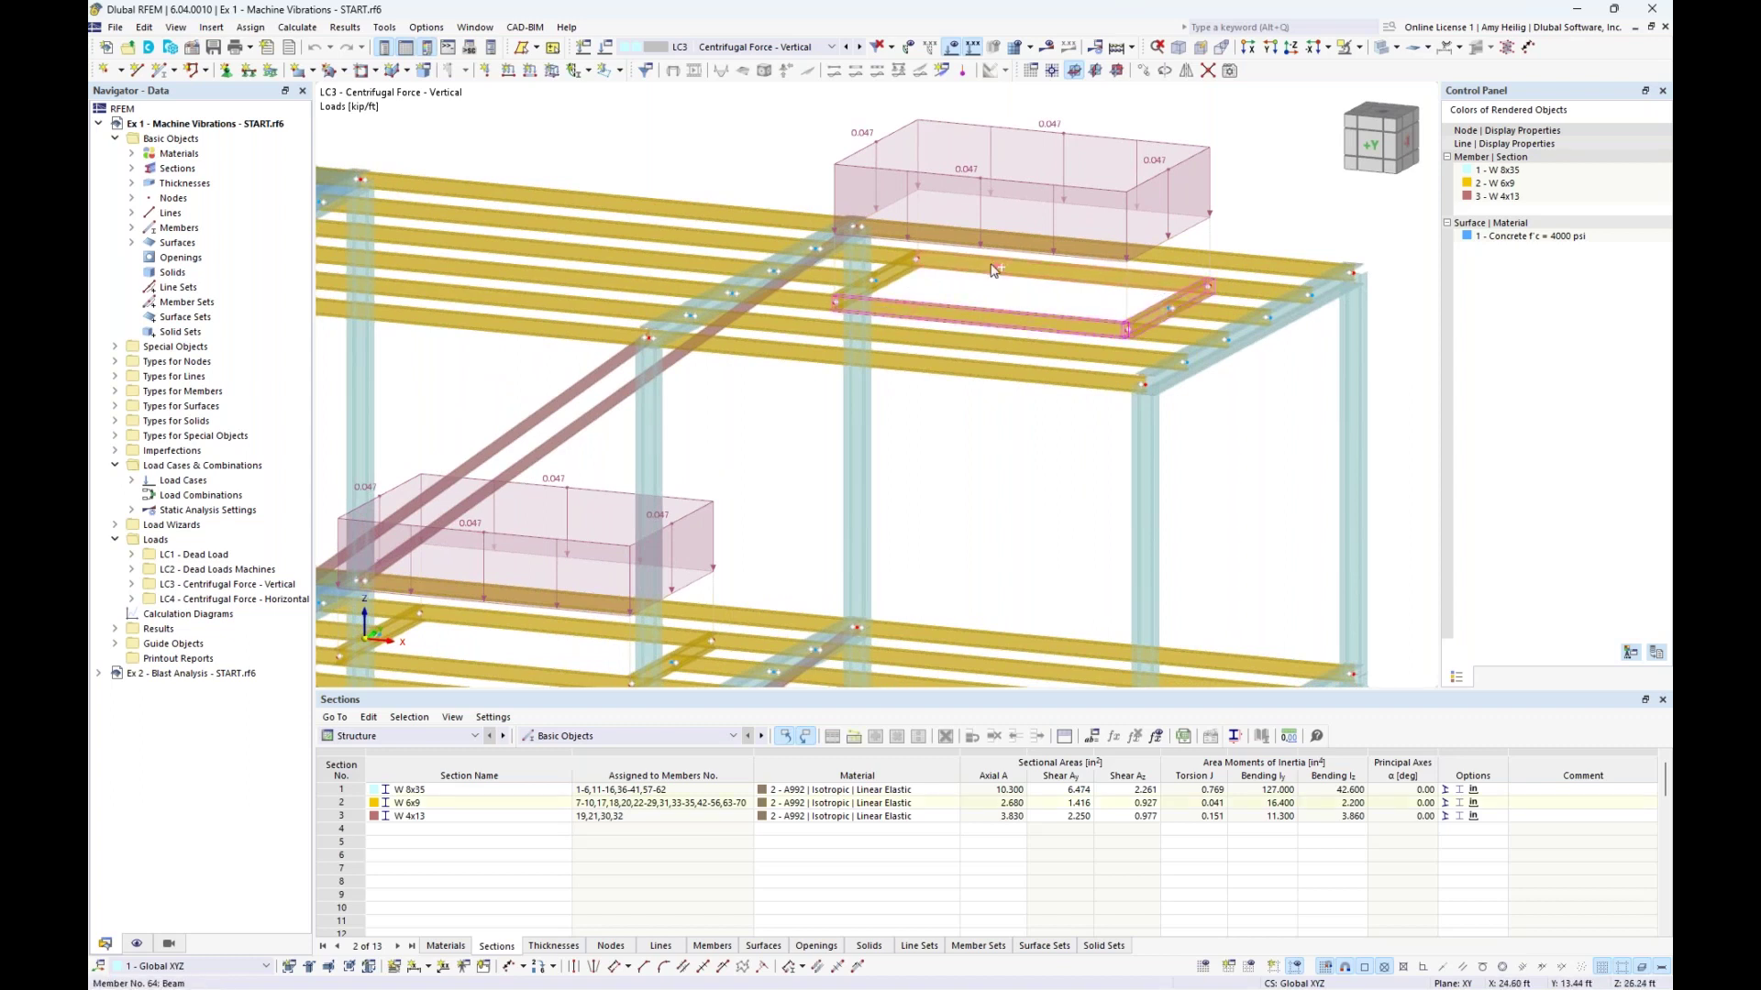
{"action": "left_click", "coordinate": [905, 271], "text": "ctrl"}
{"action": "right_click", "coordinate": [905, 272]}
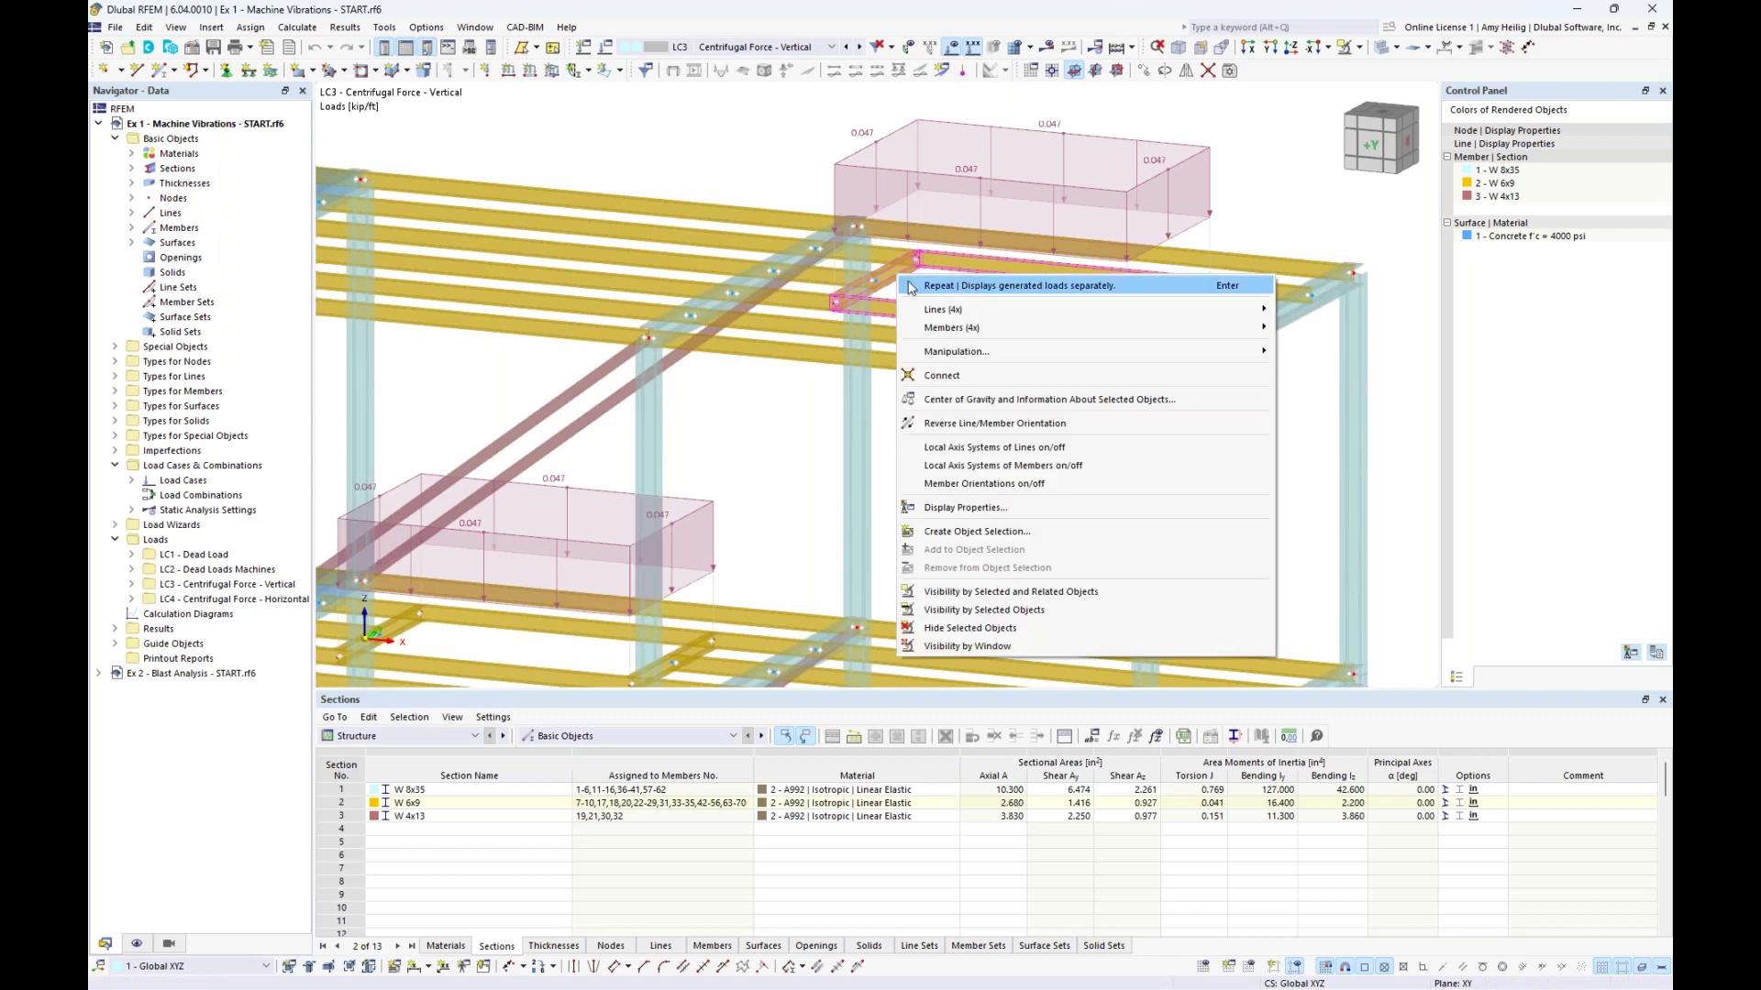
{"action": "left_click", "coordinate": [947, 403]}
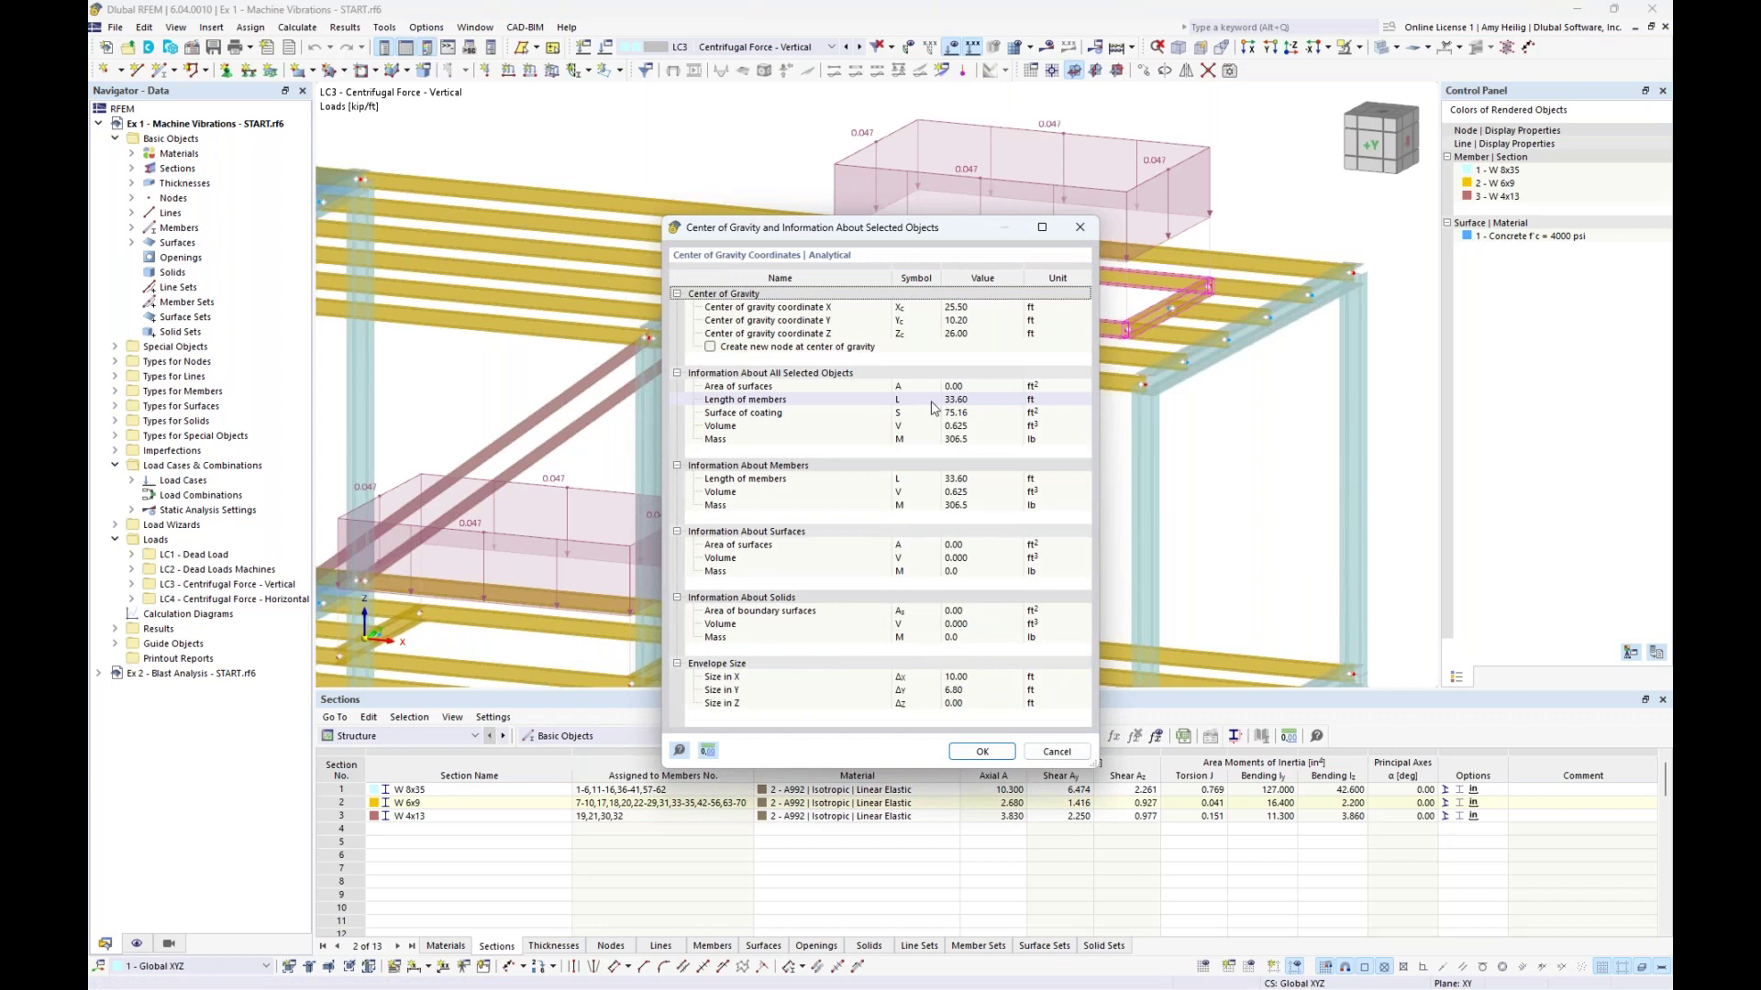
{"action": "left_click", "coordinate": [1056, 751]}
{"action": "left_click", "coordinate": [1037, 511]}
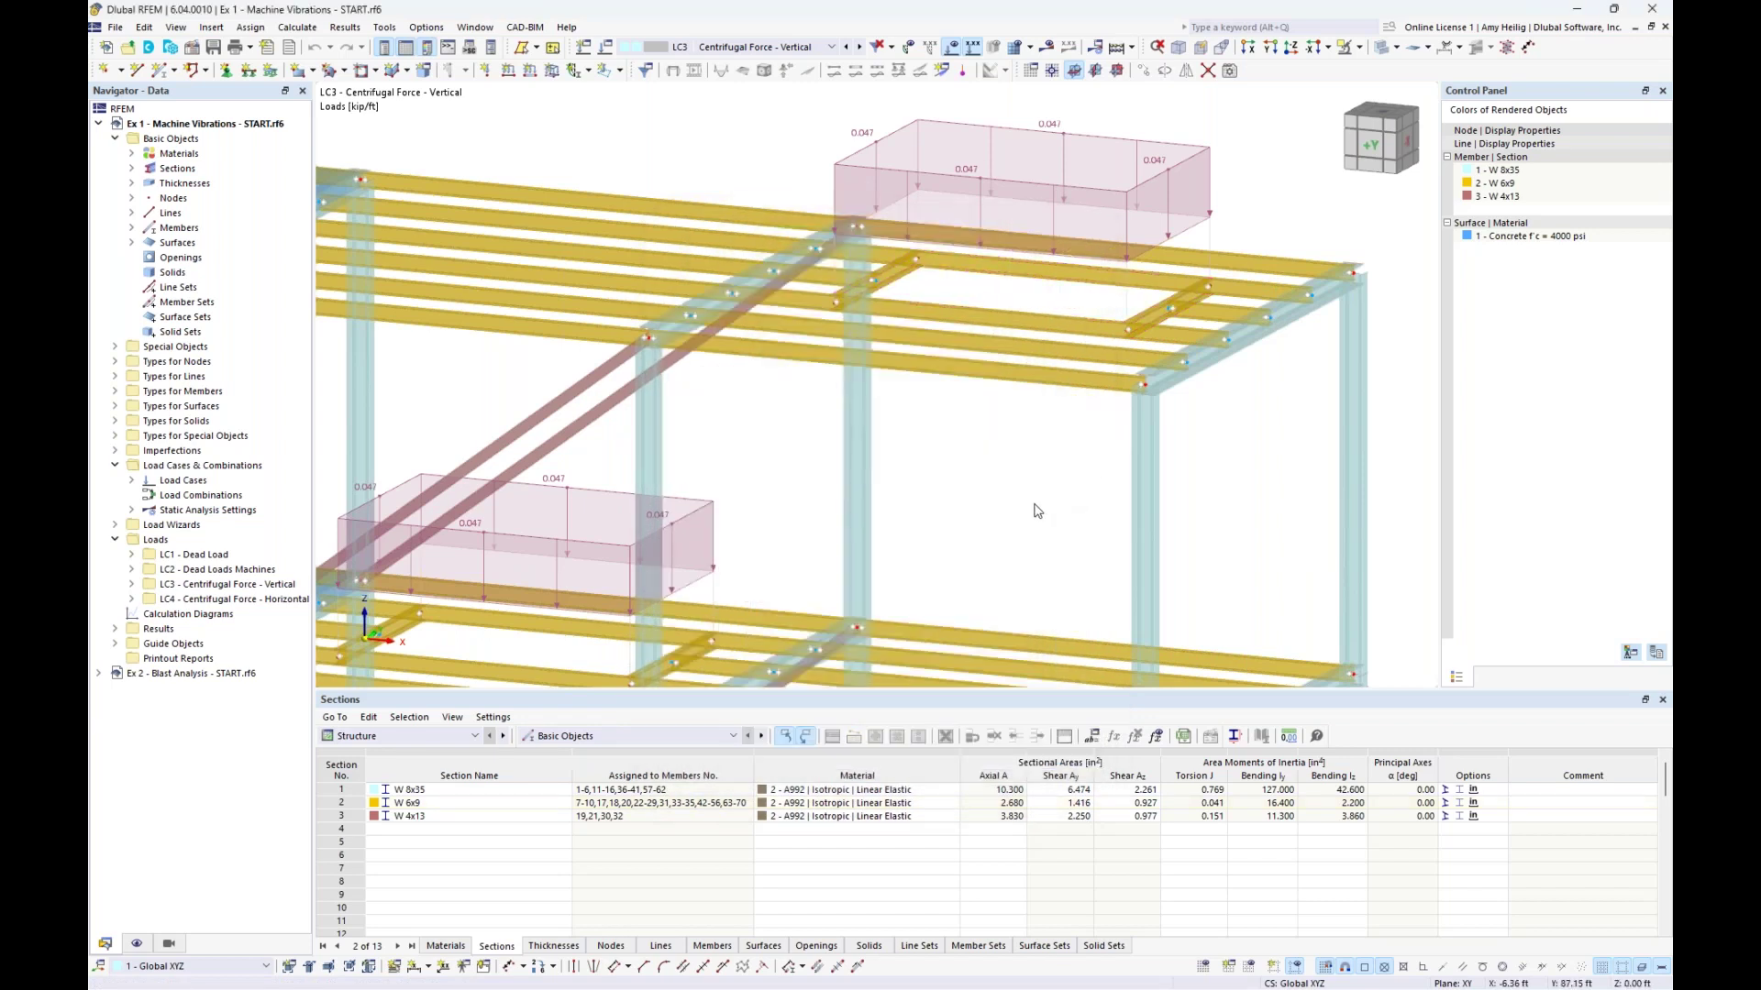
Switch to LC4 Centrifugal Force - Horizontal and examine its loads around the floor openings
{"action": "scroll", "coordinate": [1038, 511], "scroll_direction": "down", "scroll_amount": 3}
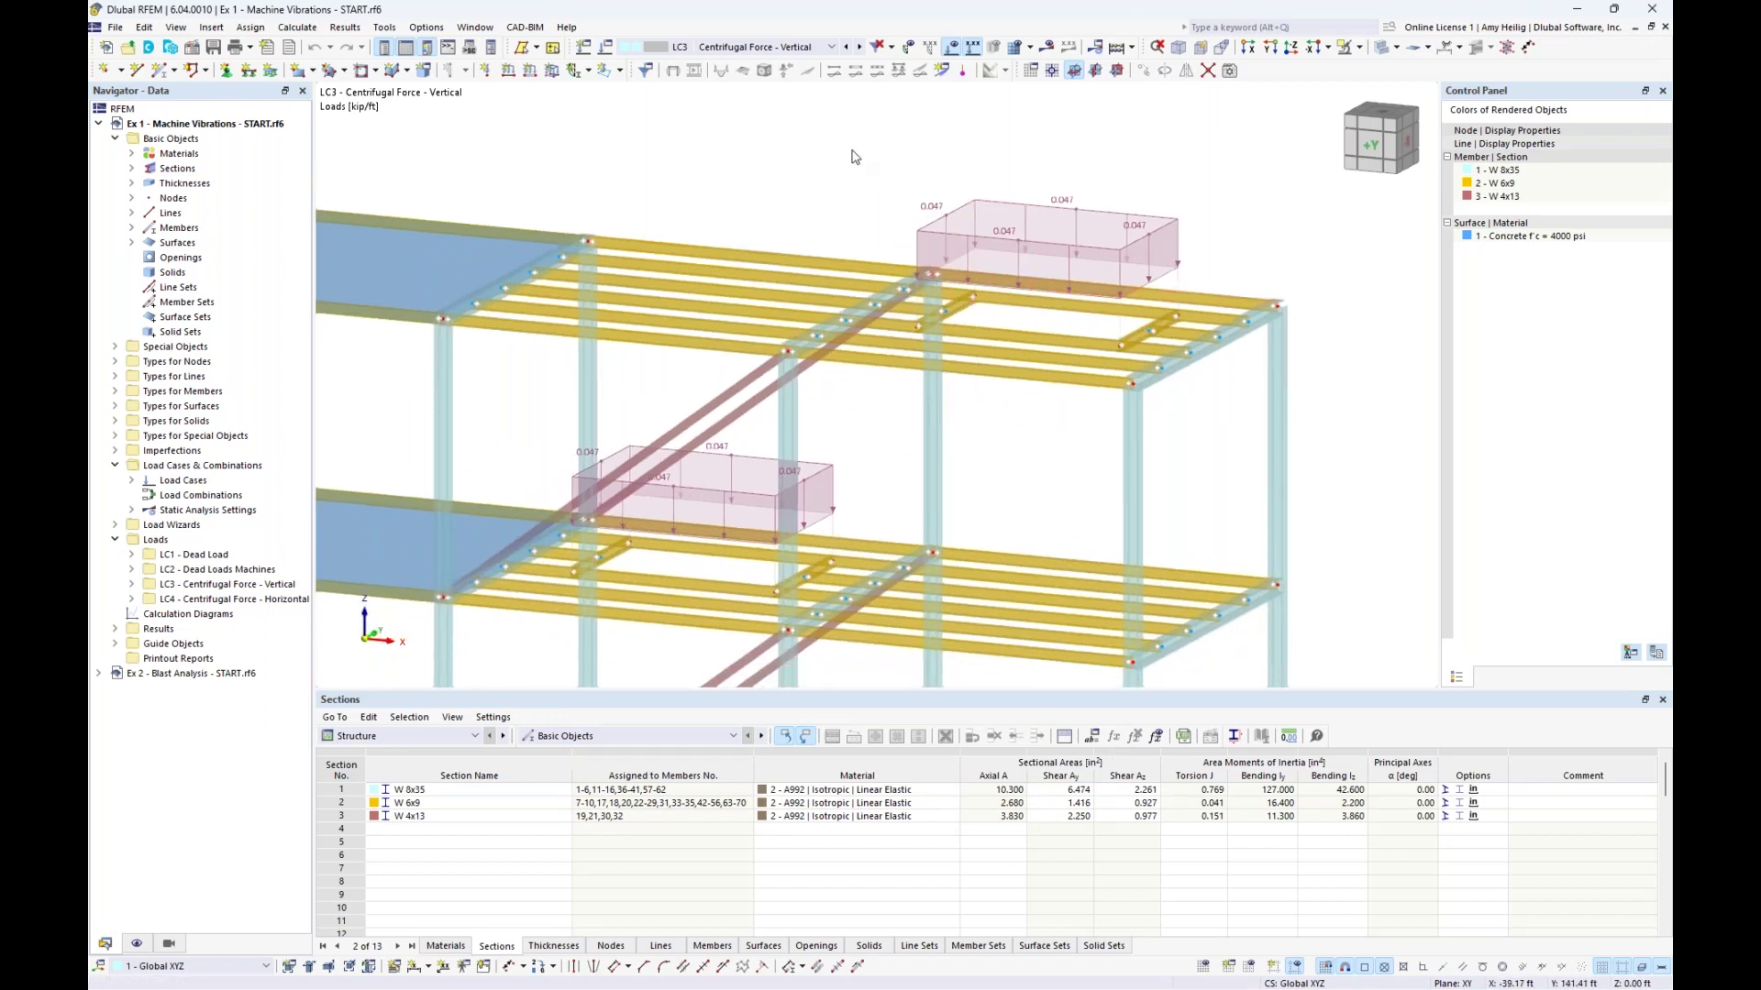
{"action": "left_click", "coordinate": [859, 47]}
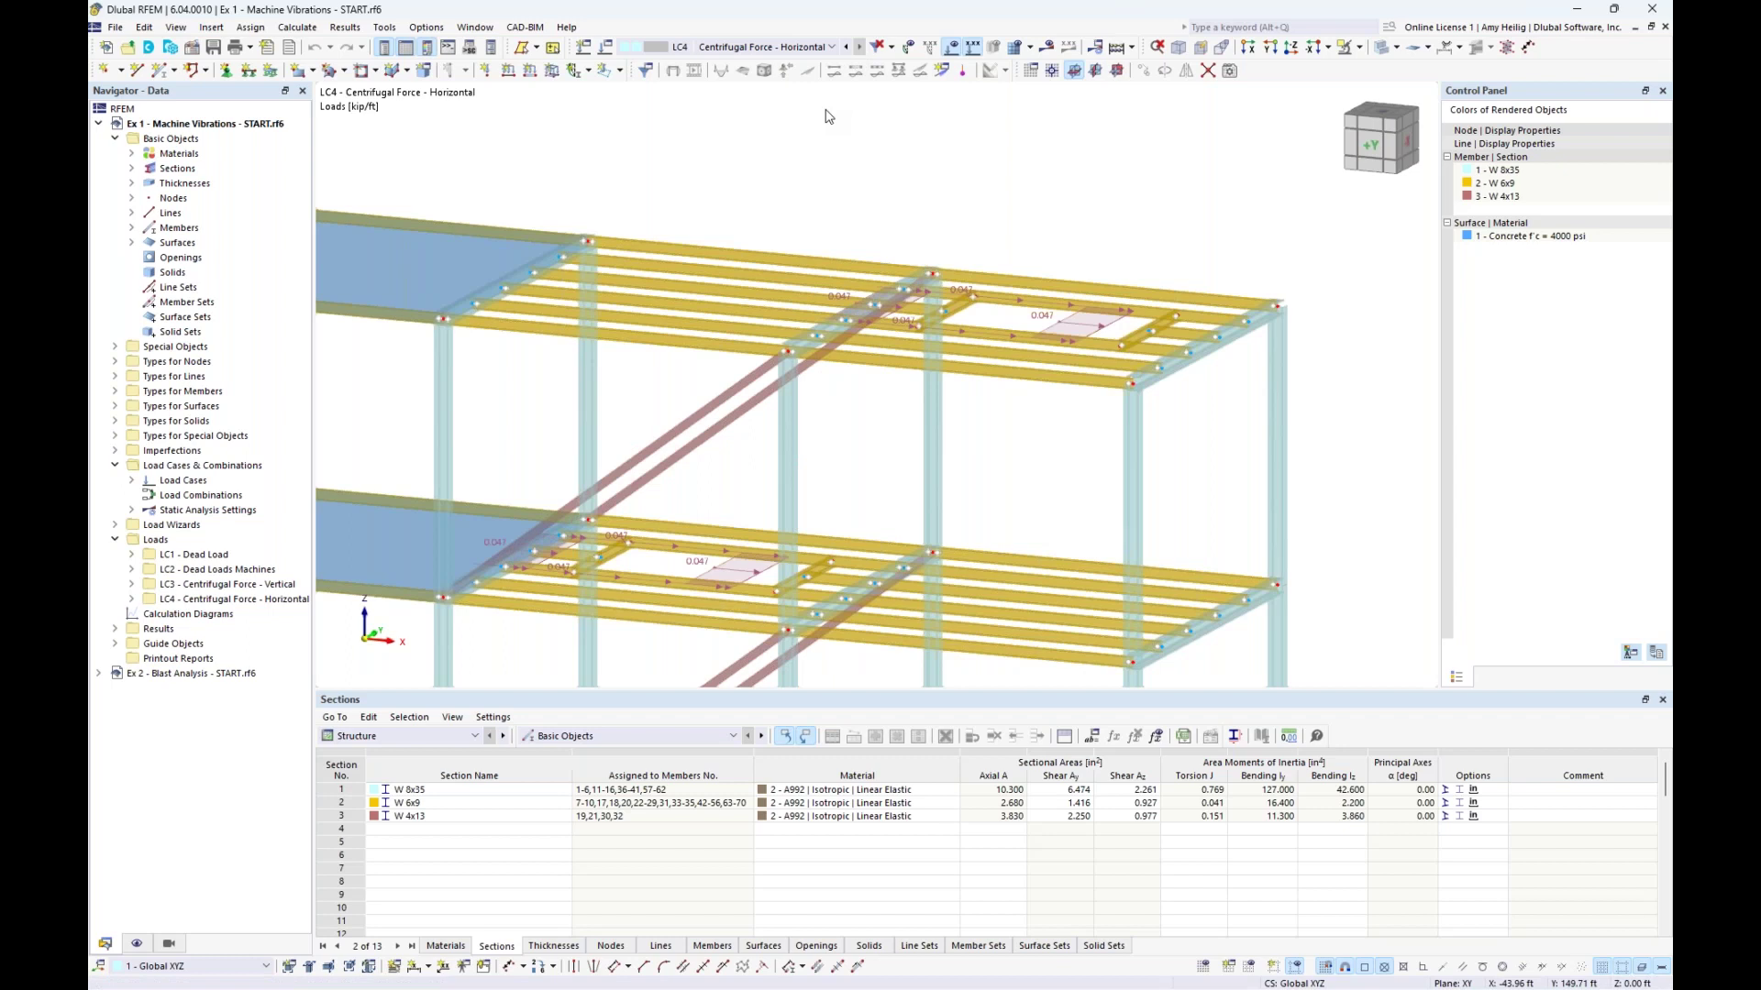
{"action": "middle_click_drag", "start_coordinate": [983, 194], "coordinate": [967, 211], "text": "ctrl"}
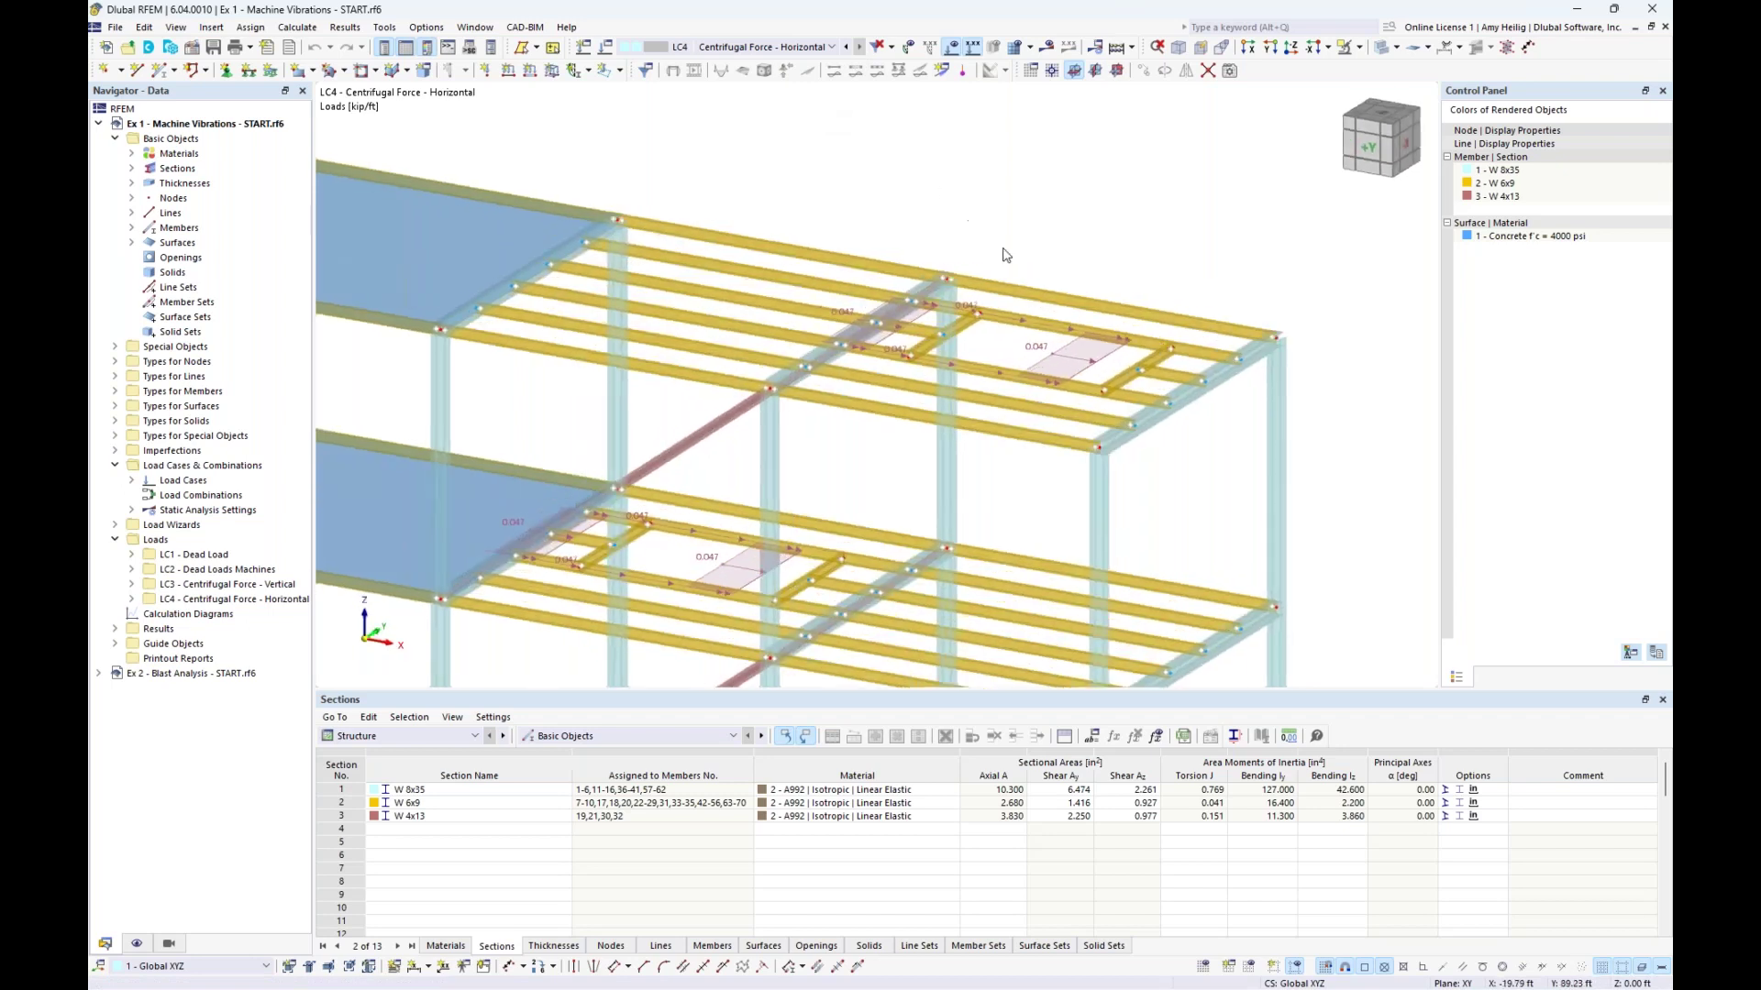
View the model in wireframe and solid display, and return to transparent rendering with the loads hidden
{"action": "left_click", "coordinate": [1381, 47]}
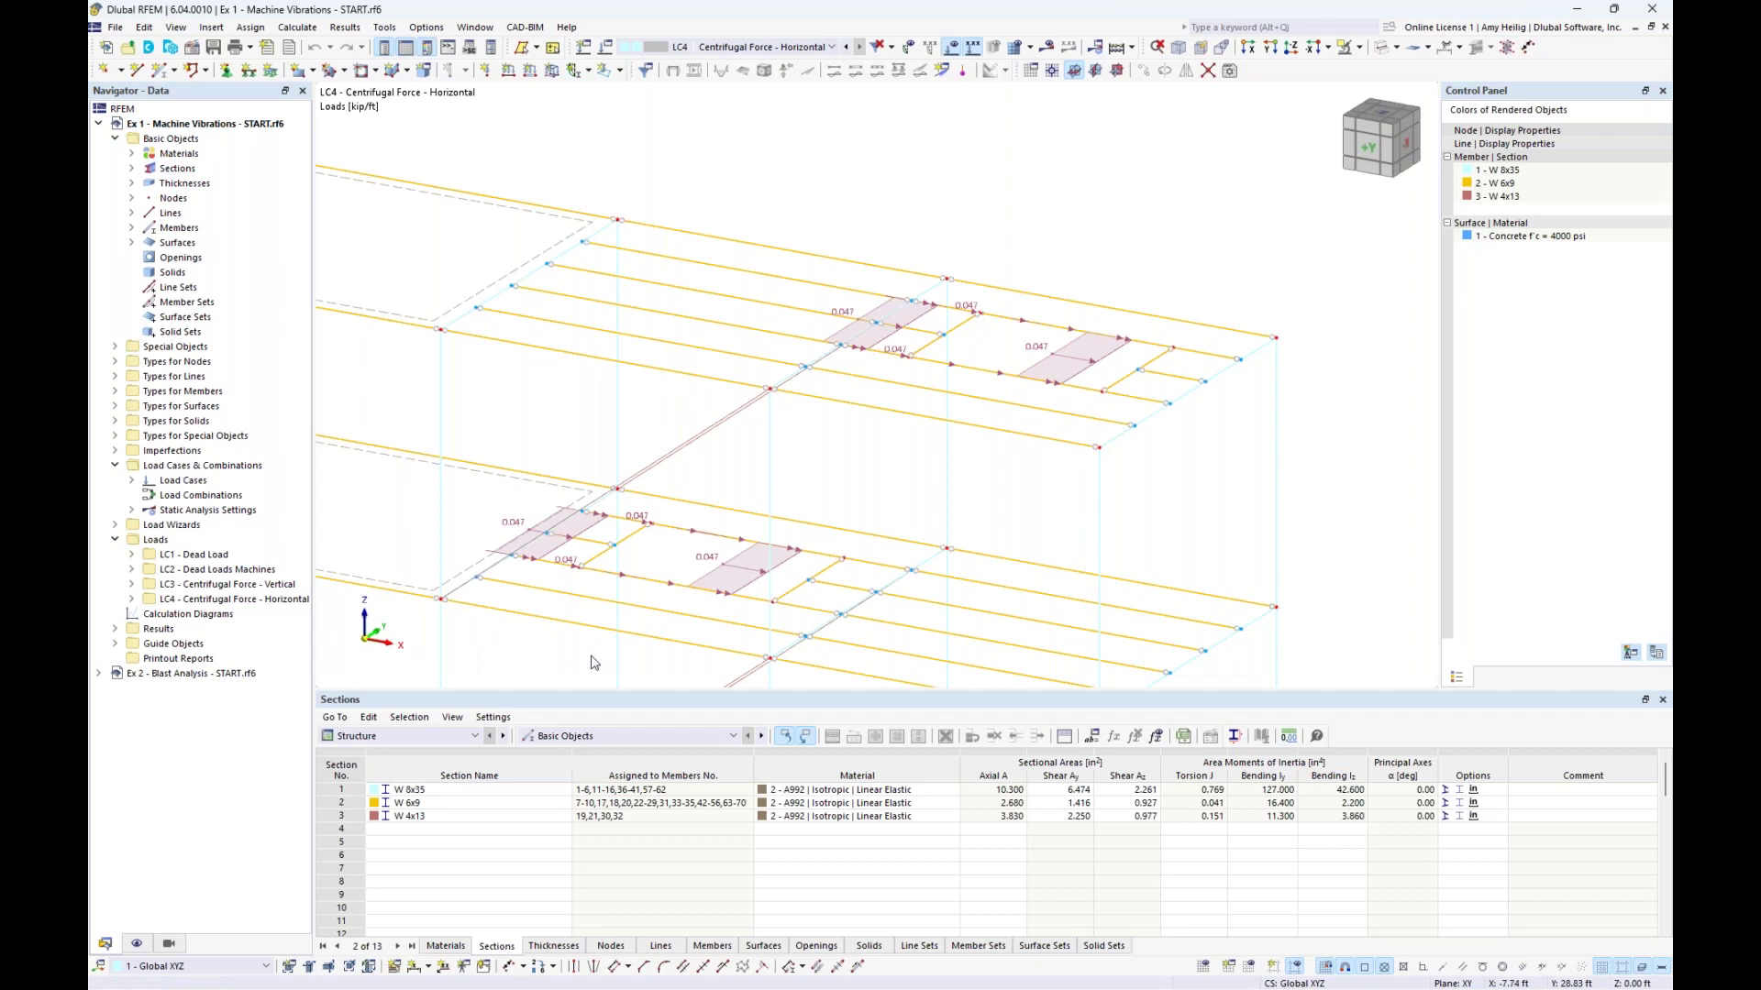
{"action": "left_click", "coordinate": [1380, 54]}
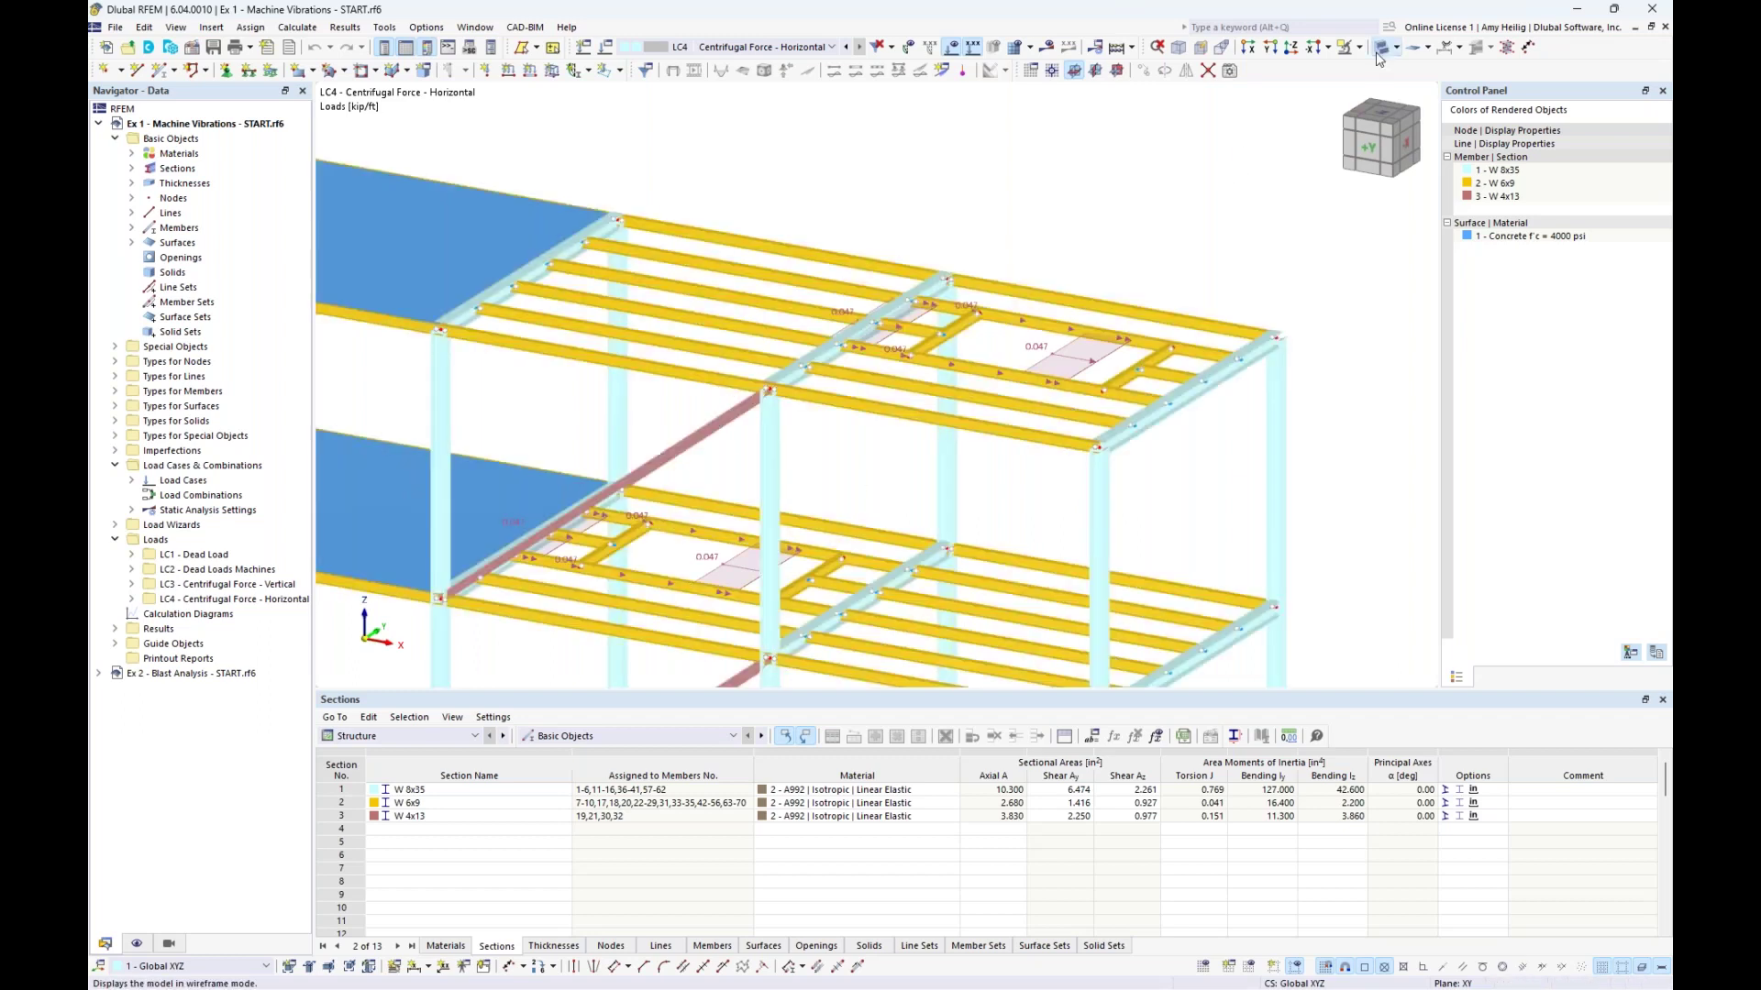
{"action": "left_click", "coordinate": [1379, 53]}
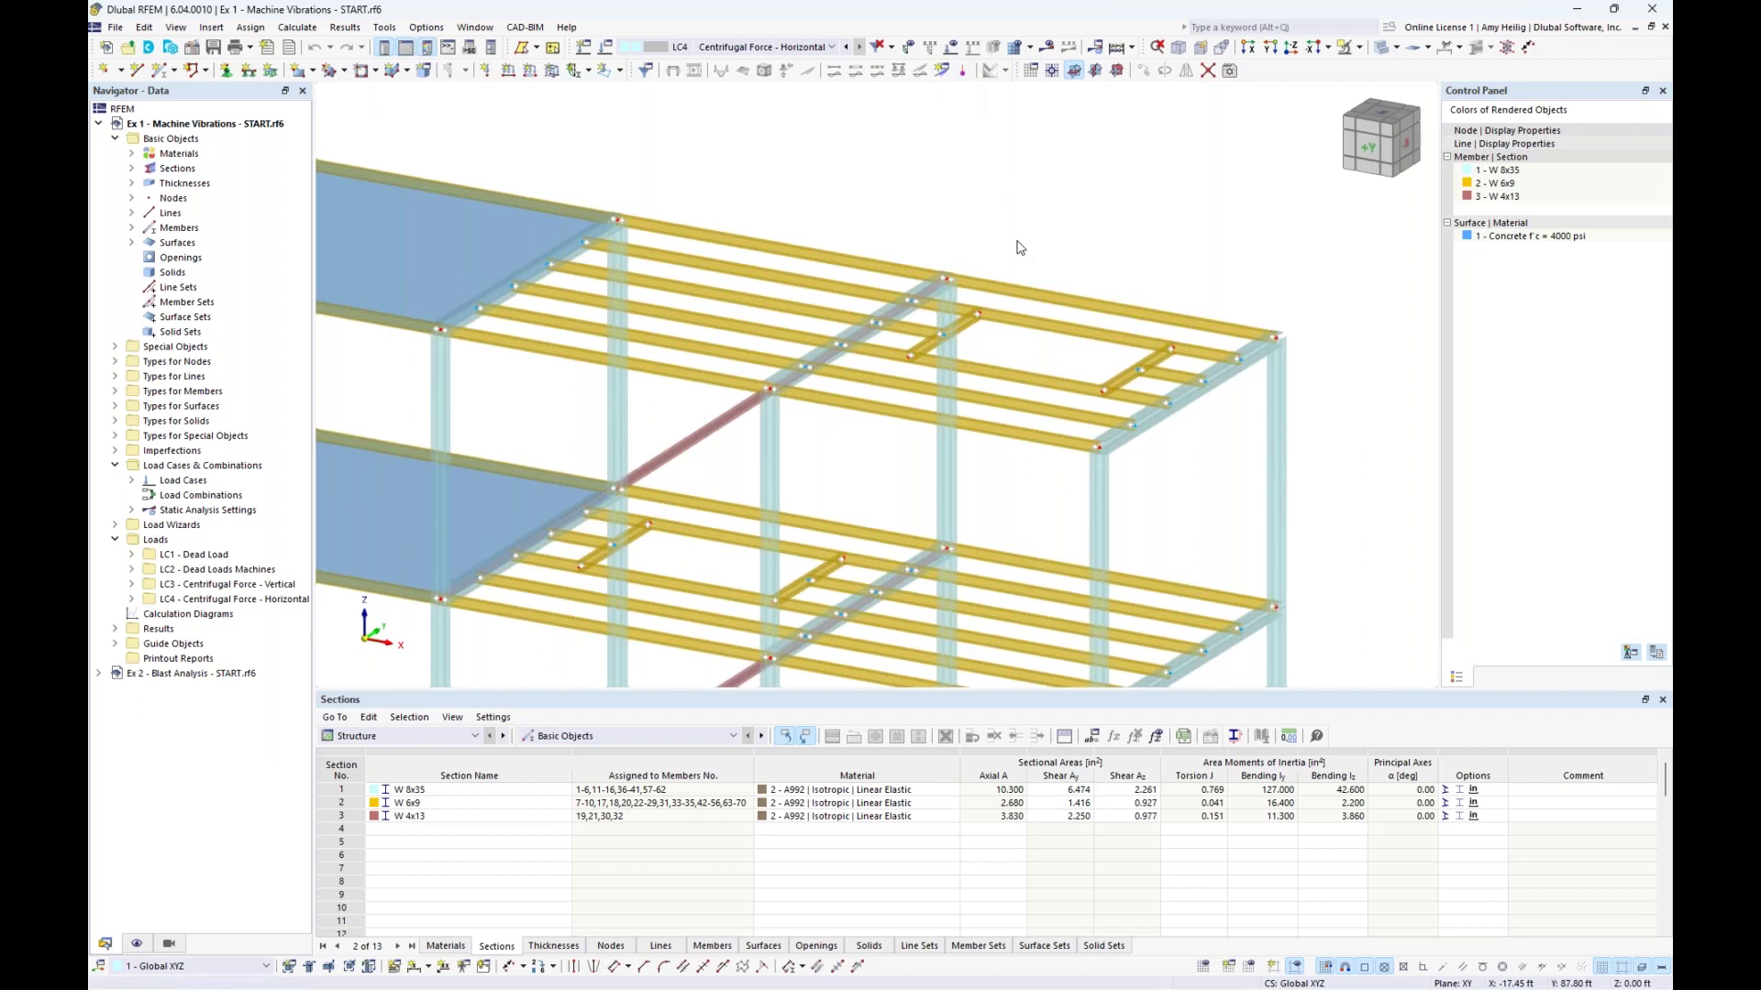
Activate the Modal Analysis and Time History Analysis add-ons in the base data of the machine vibrations model
{"action": "scroll", "coordinate": [1018, 248], "scroll_direction": "down", "scroll_amount": 5}
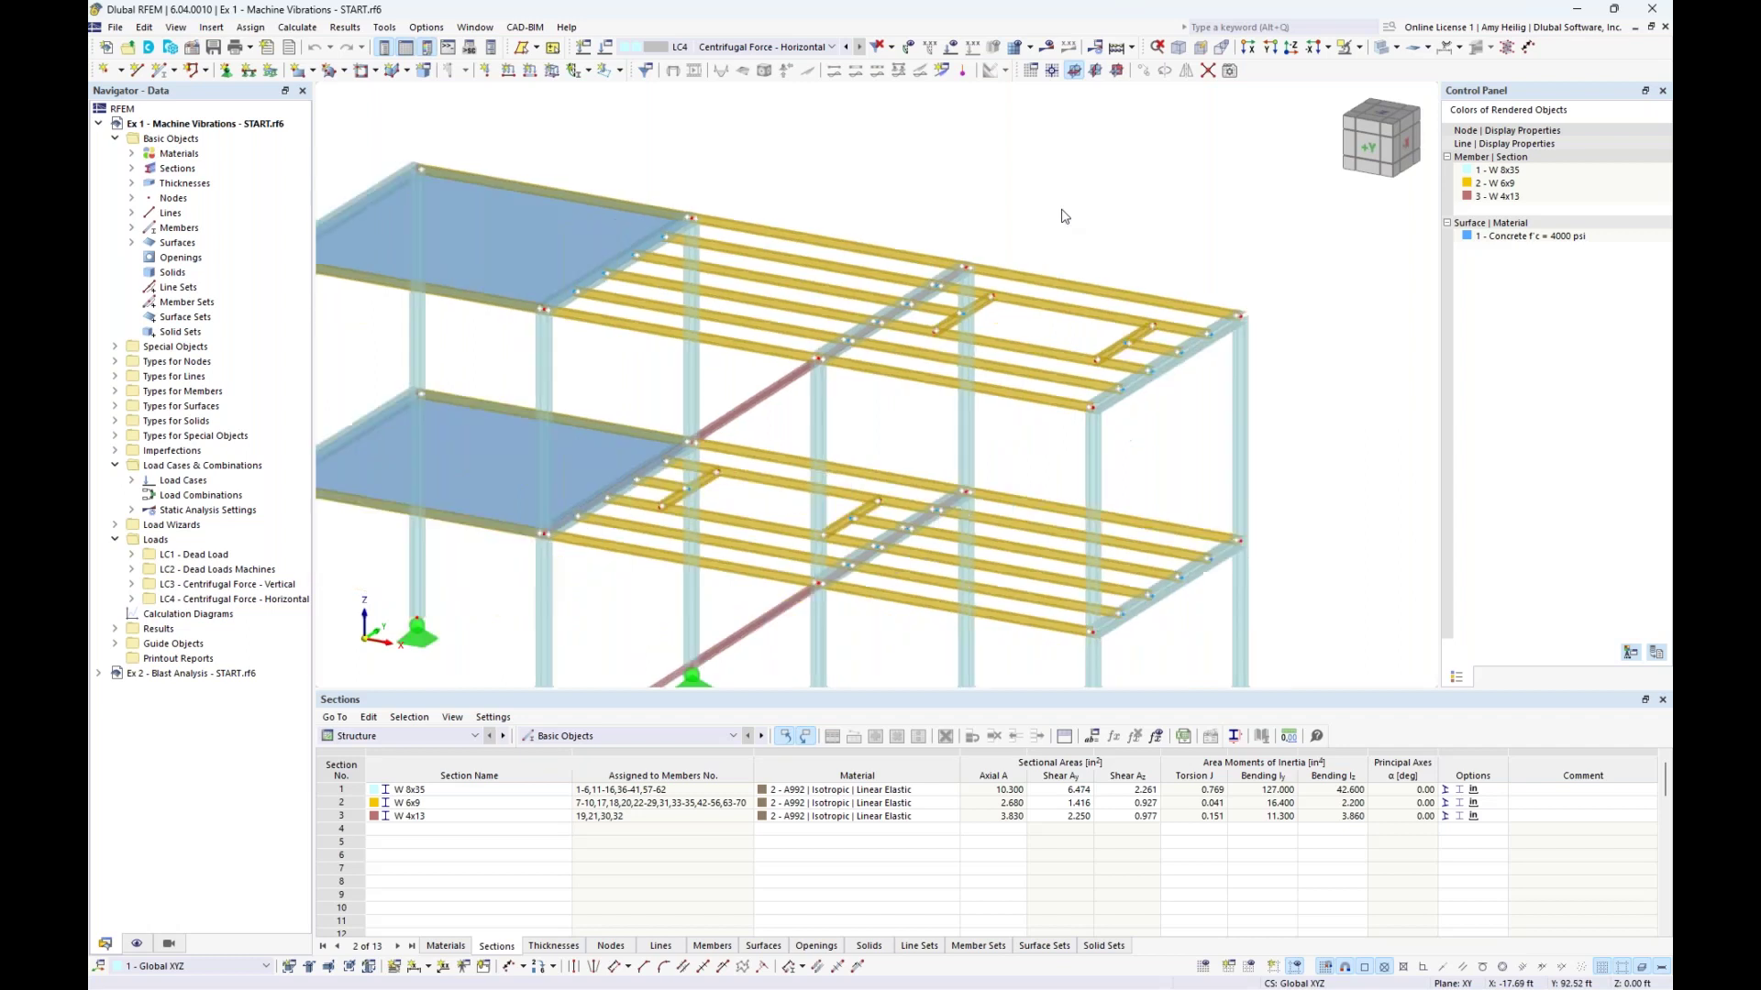
{"action": "middle_click_drag", "start_coordinate": [1129, 202], "coordinate": [1134, 203], "text": "ctrl"}
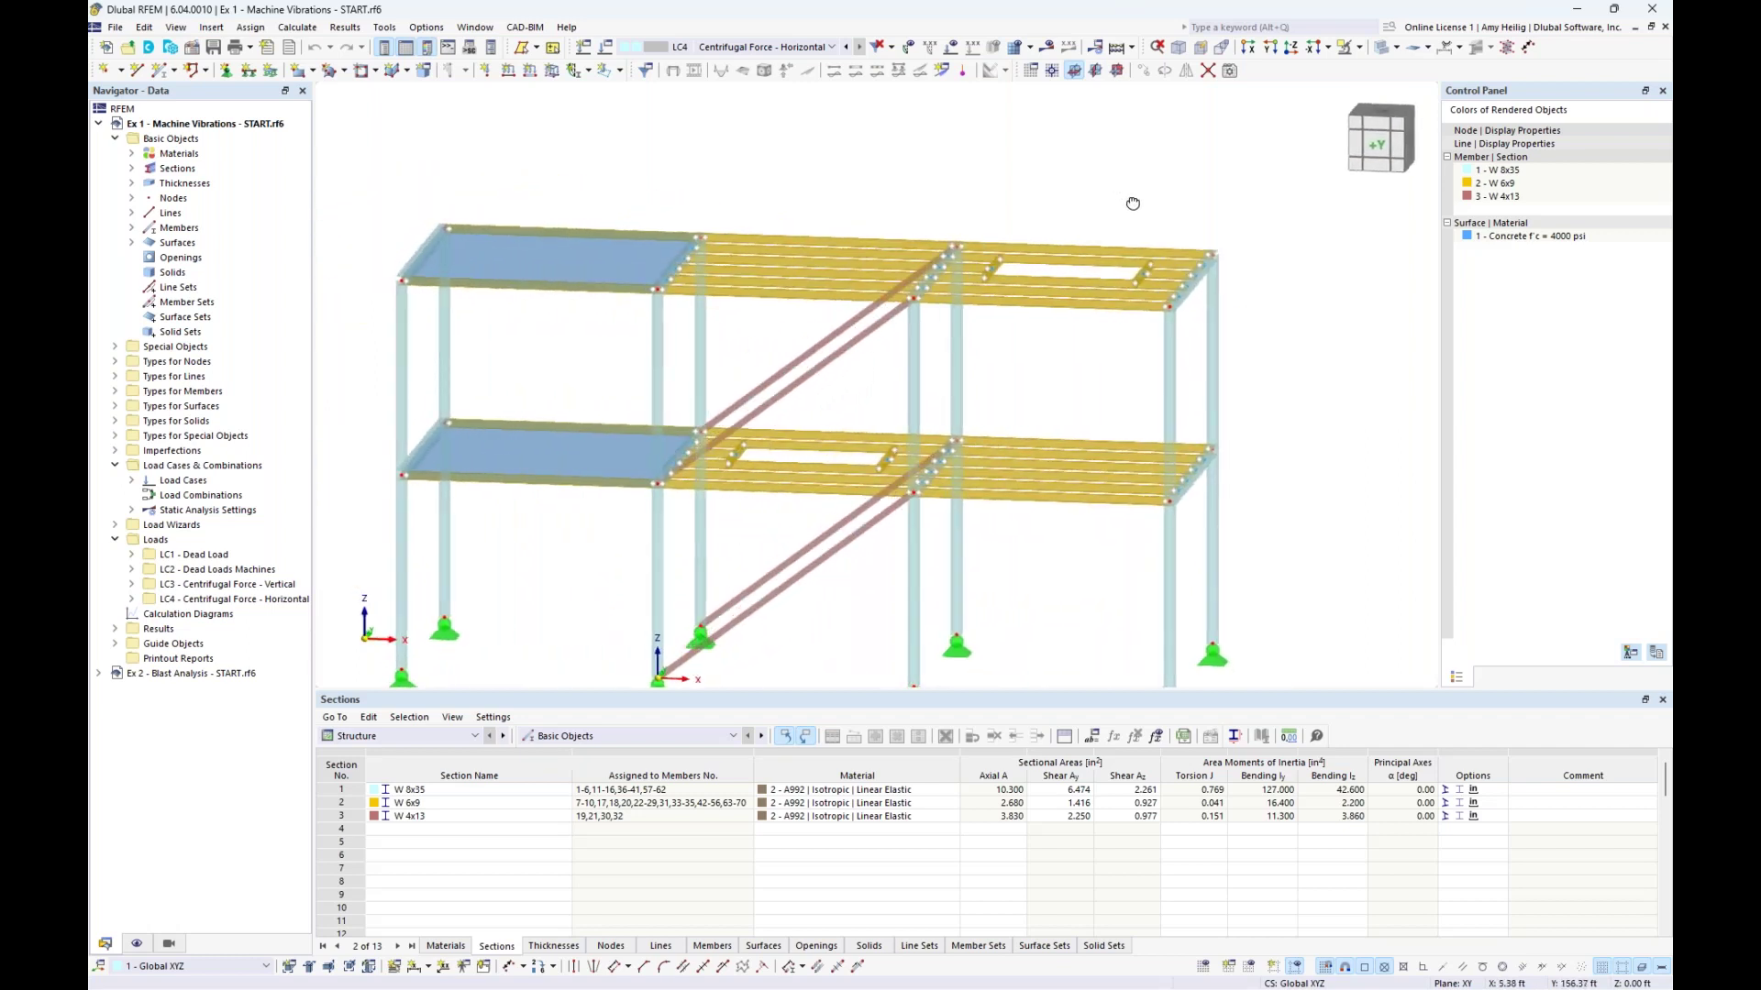
{"action": "right_click", "coordinate": [180, 125]}
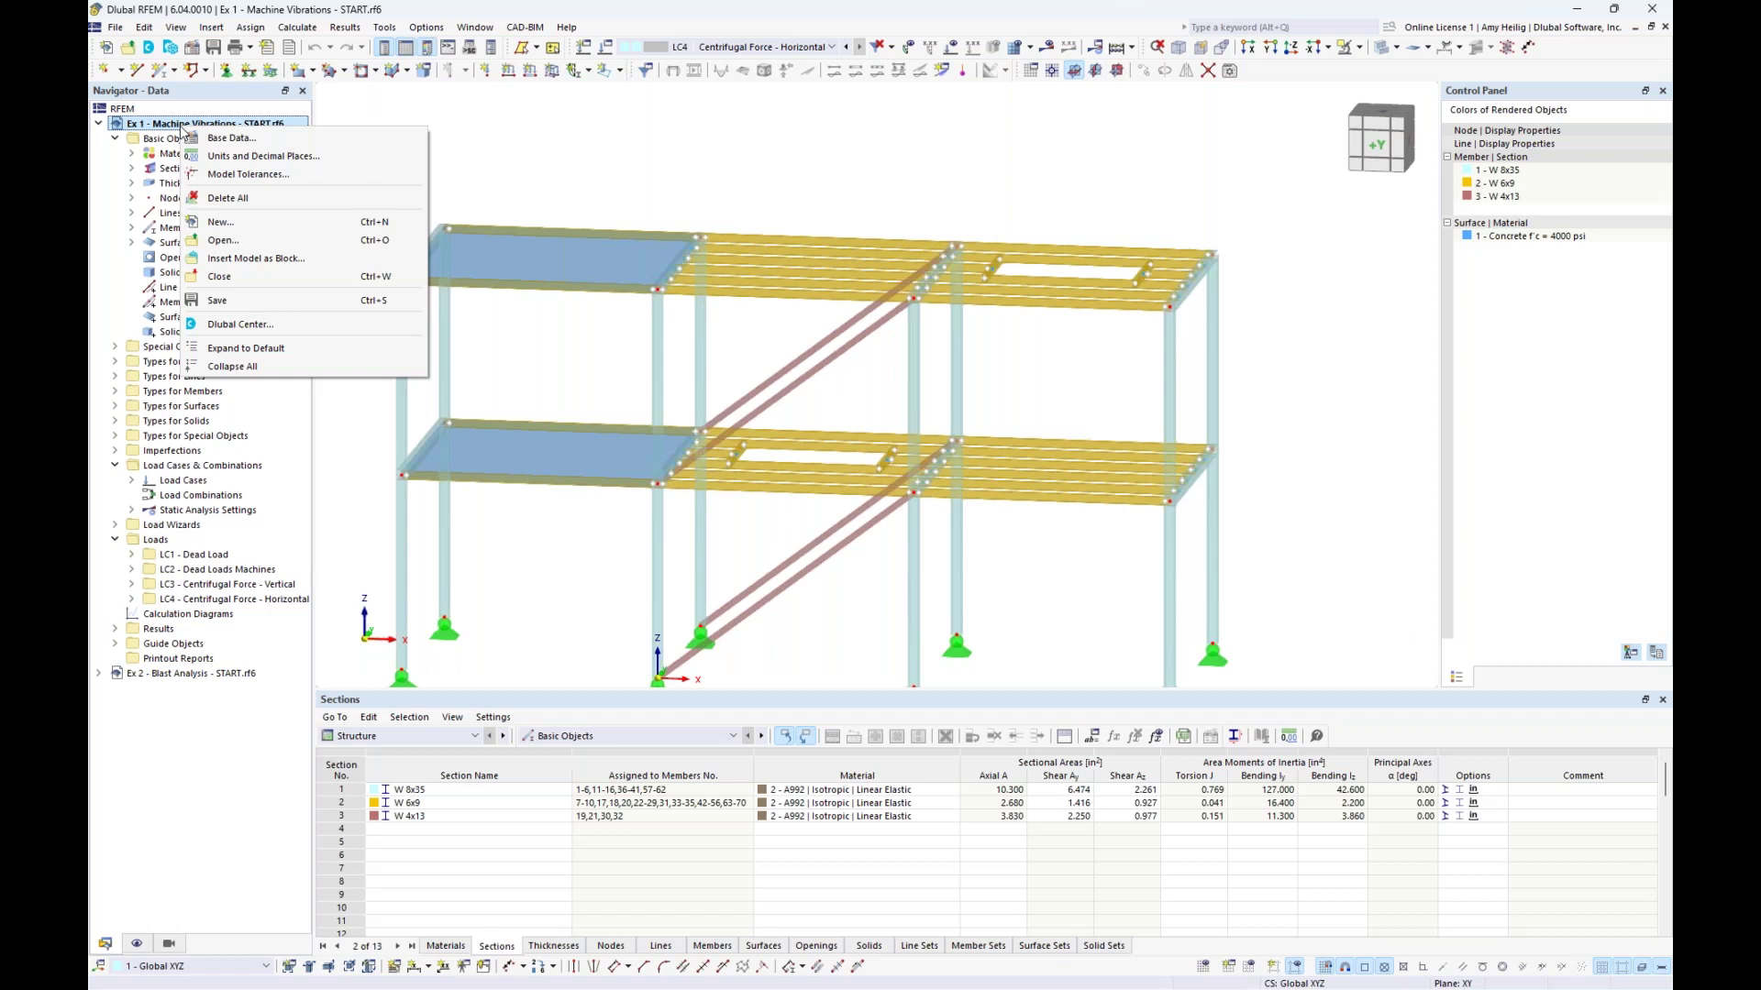
{"action": "left_click", "coordinate": [234, 138]}
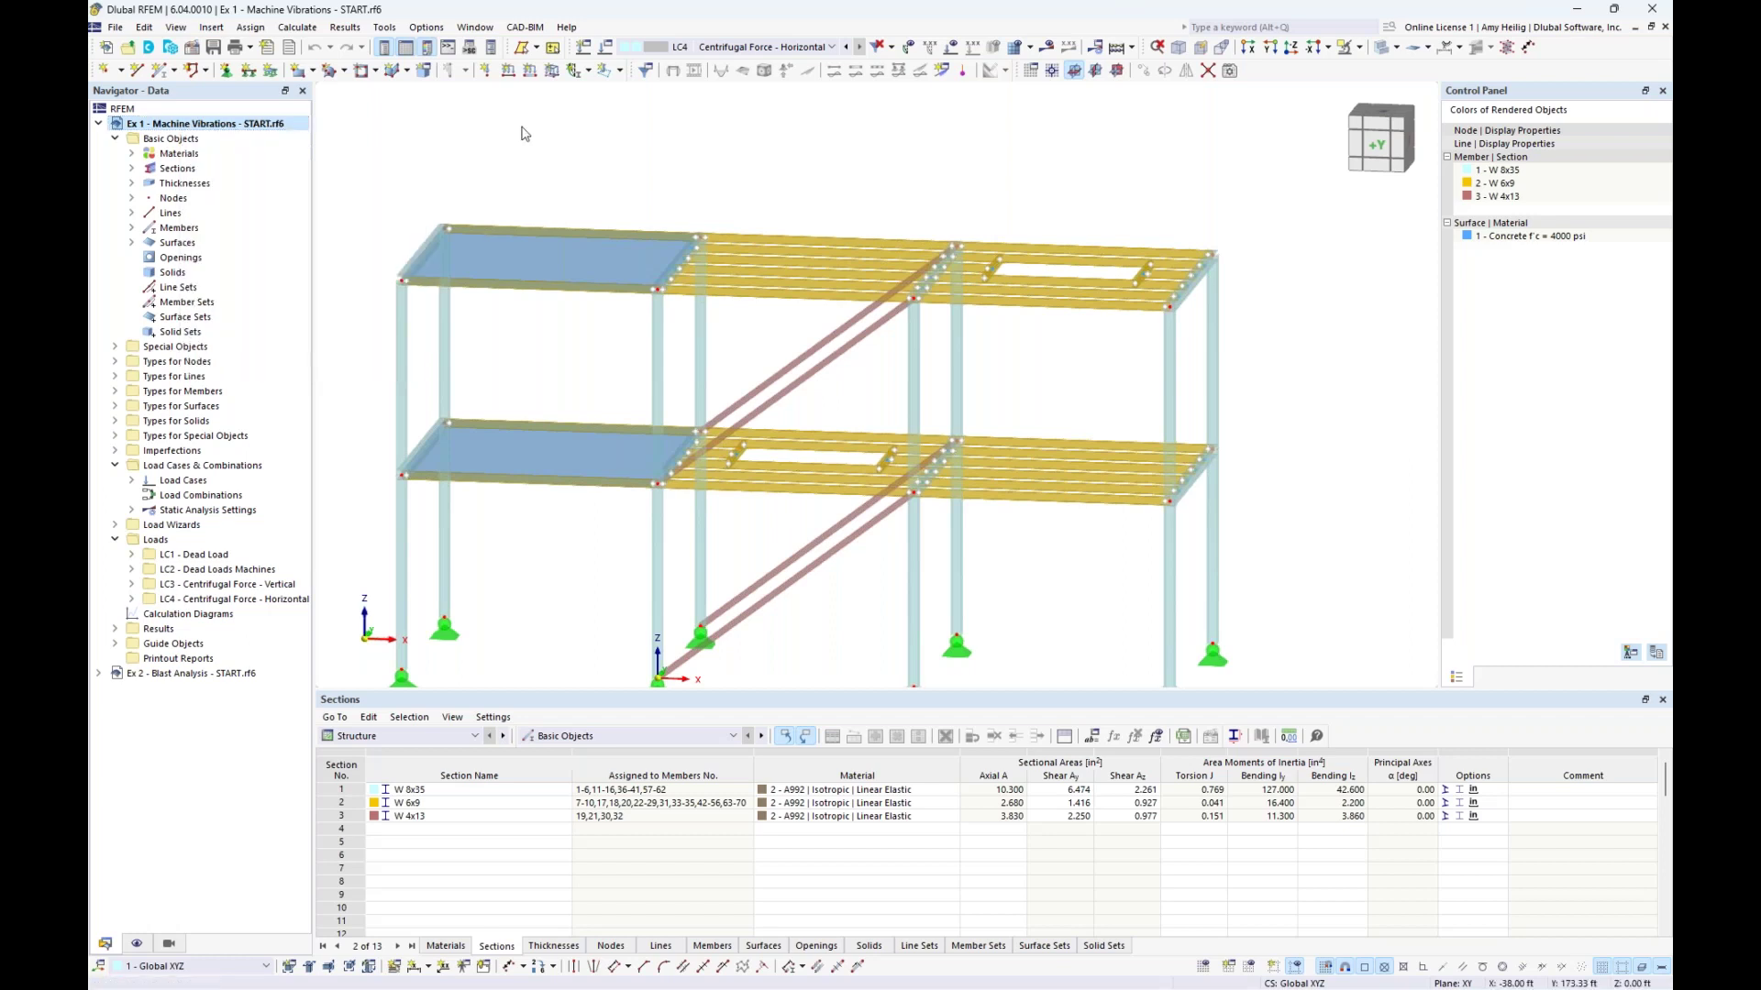
{"action": "left_click", "coordinate": [193, 50]}
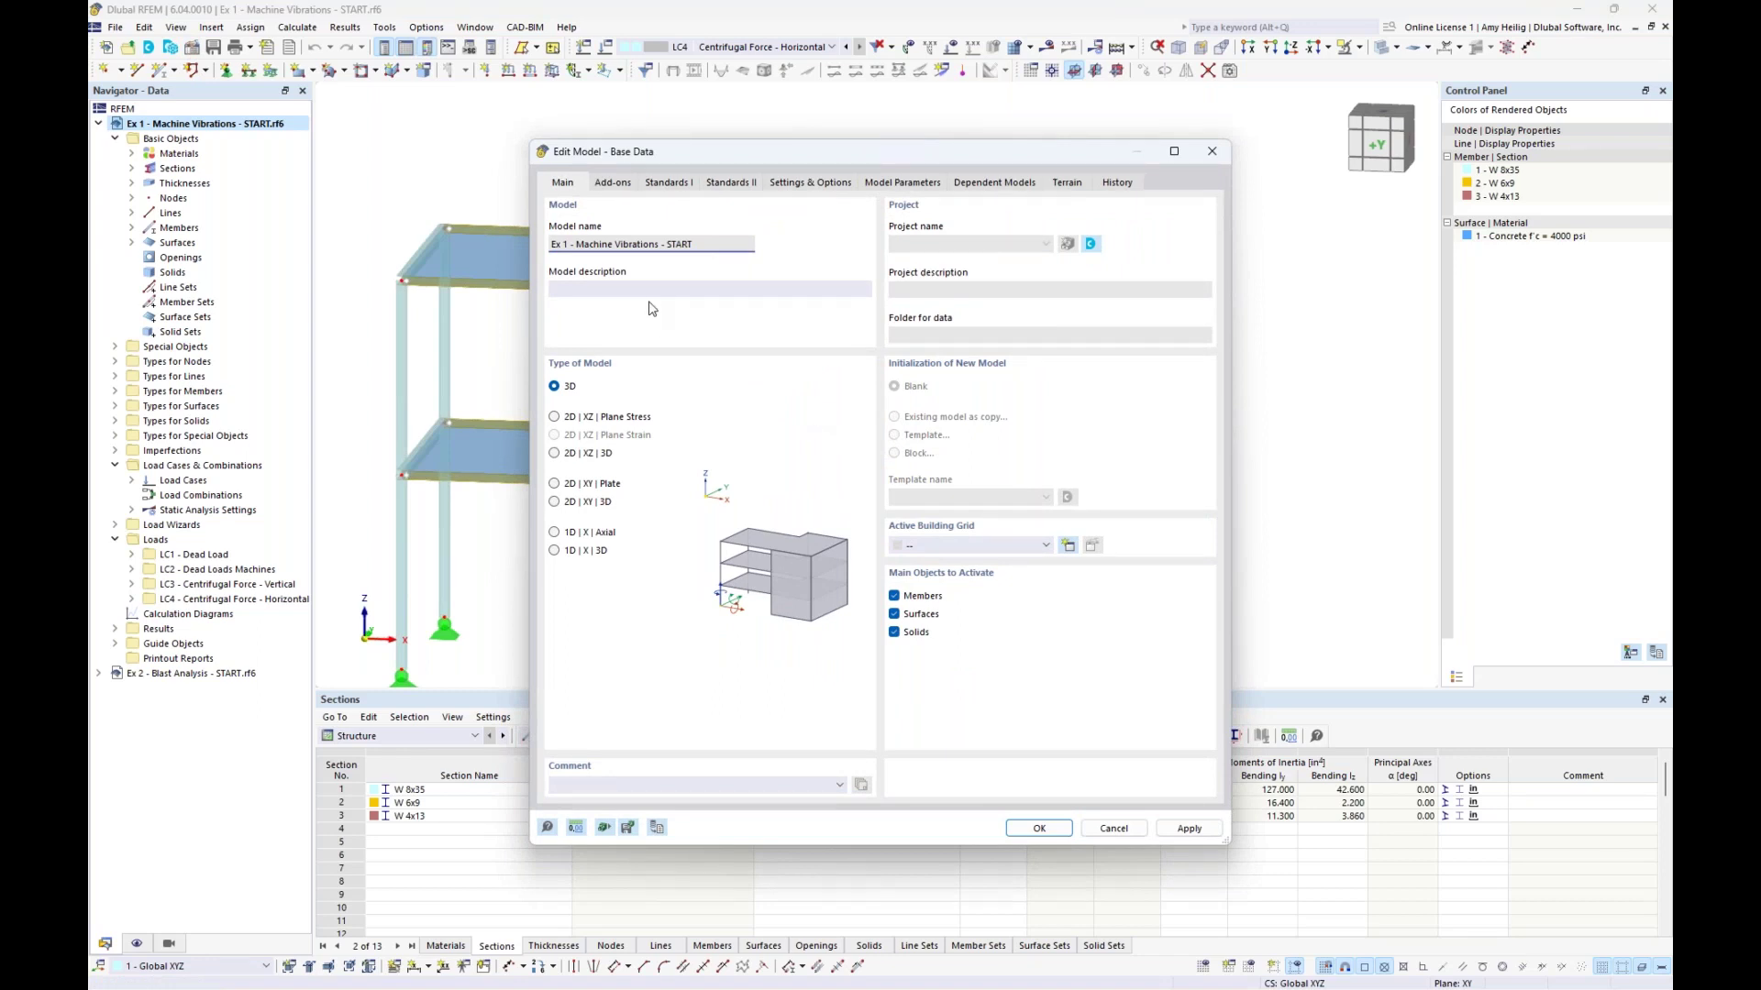
{"action": "left_click", "coordinate": [613, 182]}
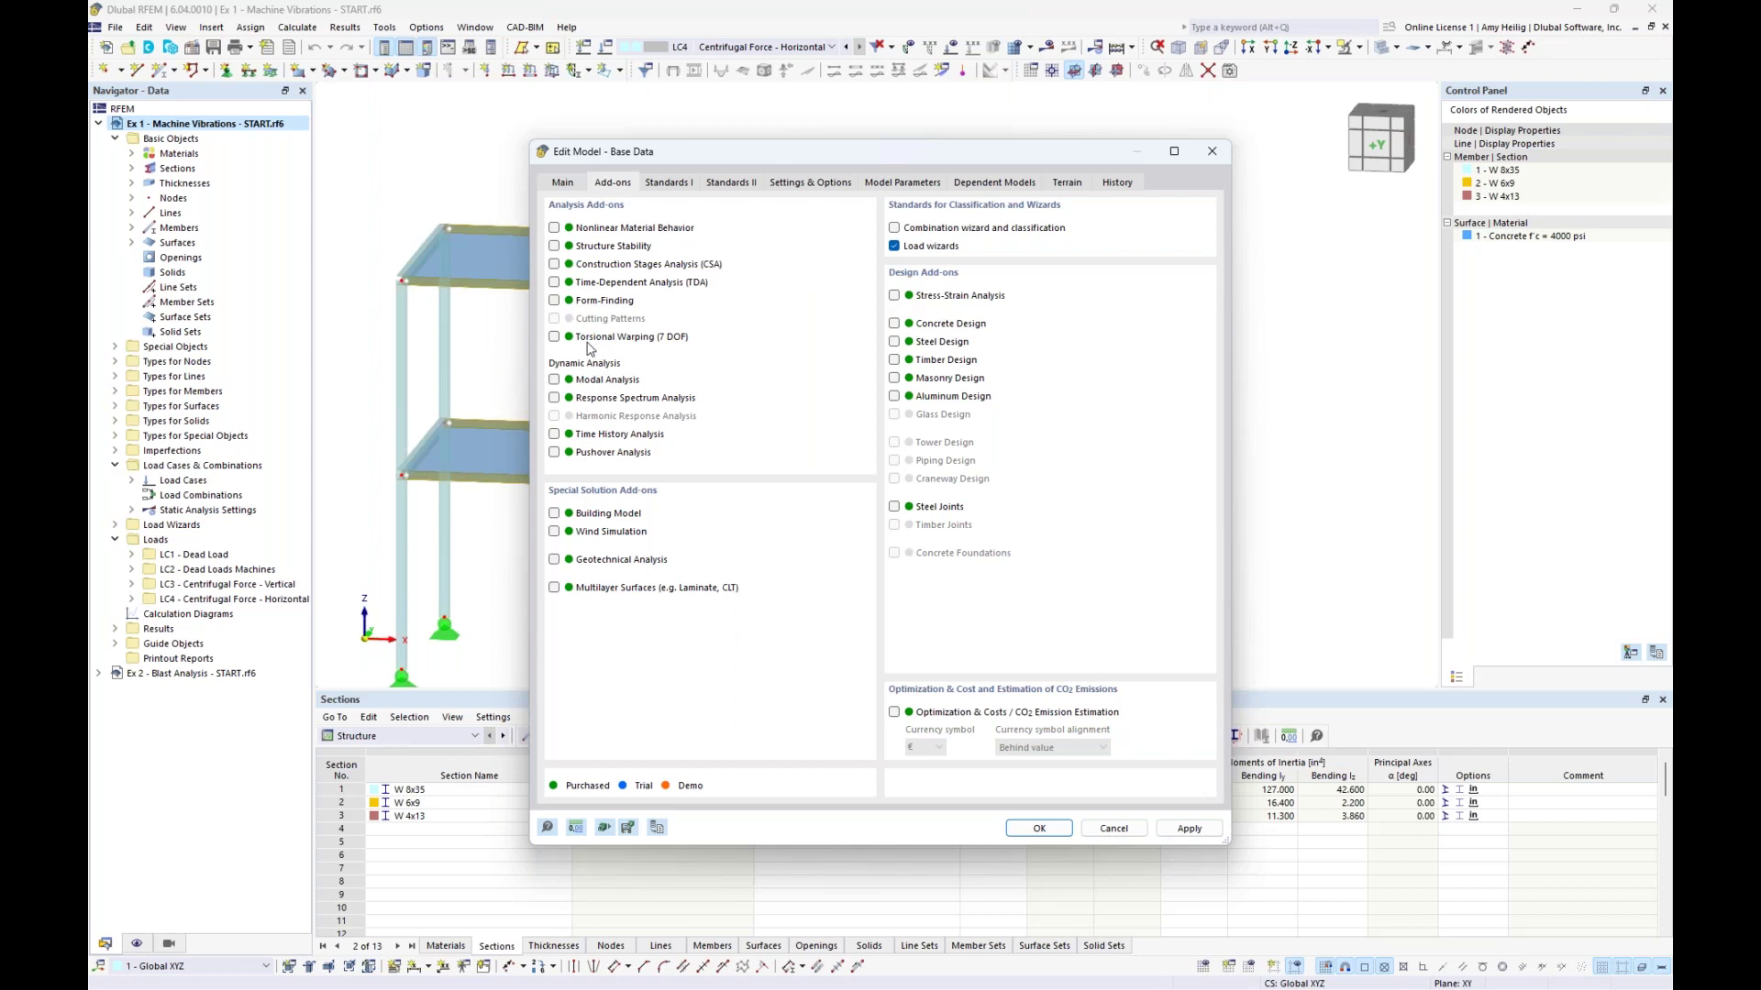
{"action": "left_click", "coordinate": [554, 379]}
{"action": "left_click", "coordinate": [554, 433]}
{"action": "left_click", "coordinate": [1034, 829]}
Create load combination CO1 from LC1 Dead Load and LC2 Dead Loads Machines with factors 1.00, and name it Mass Combination
{"action": "middle_click_drag", "start_coordinate": [1045, 575], "coordinate": [1038, 515]}
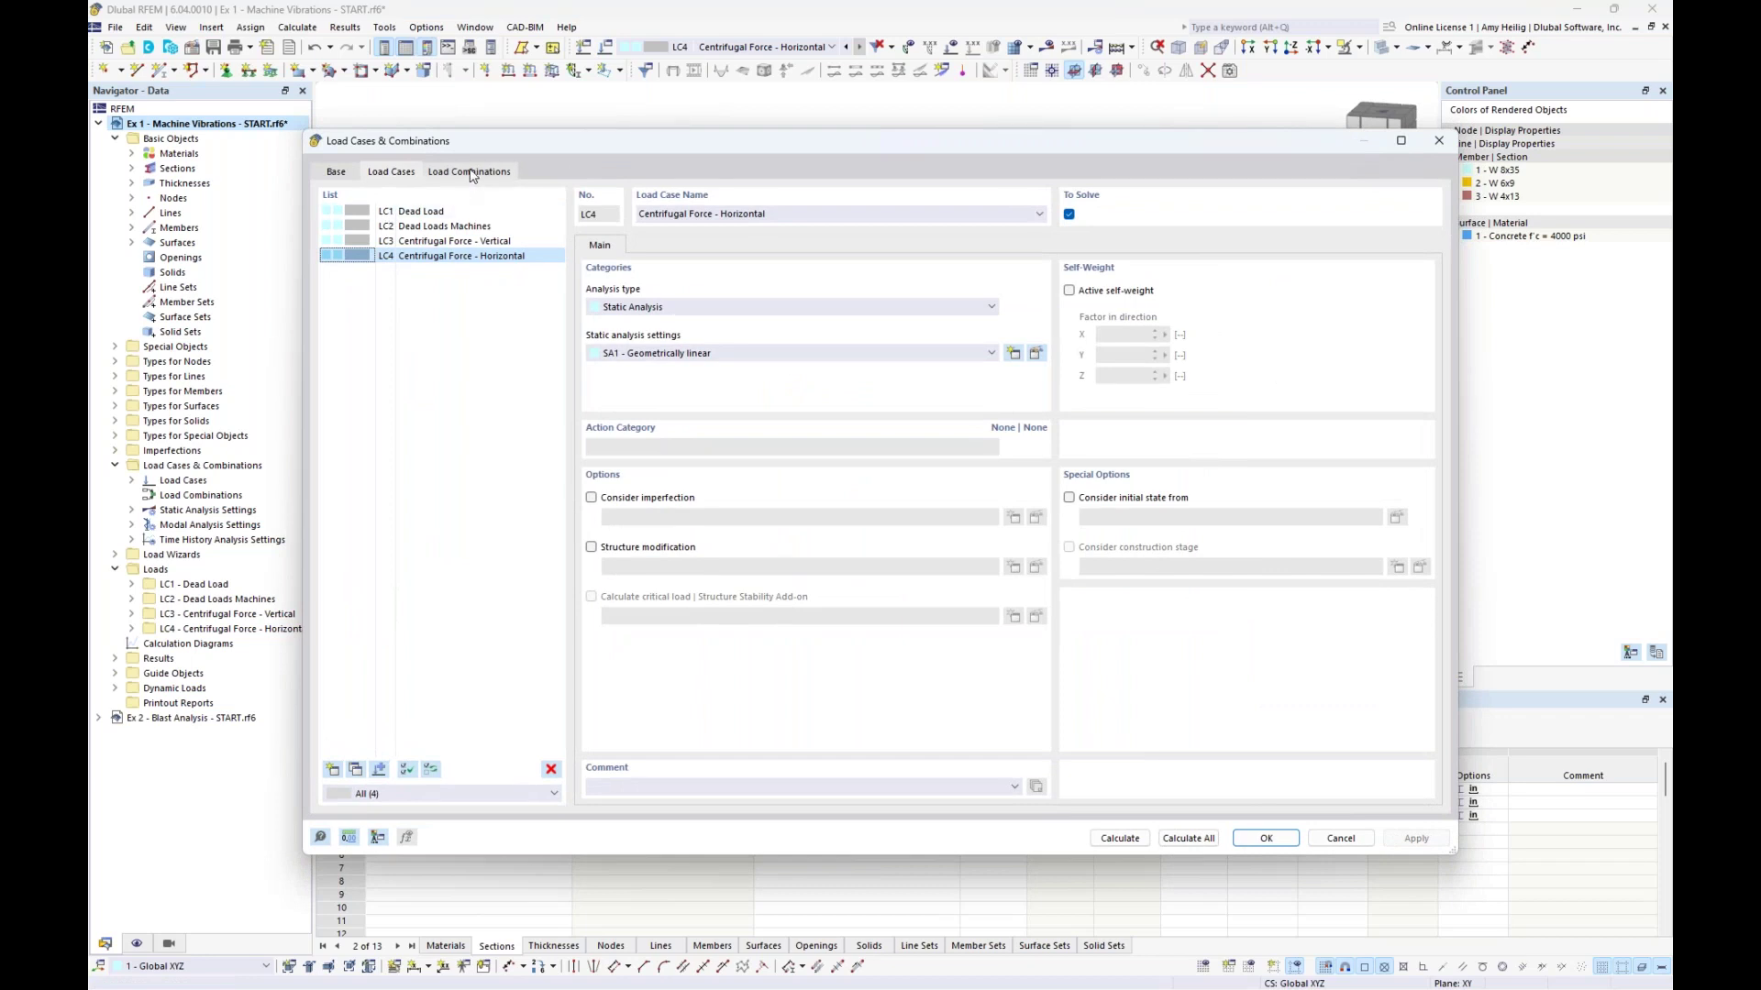
{"action": "left_click", "coordinate": [470, 172]}
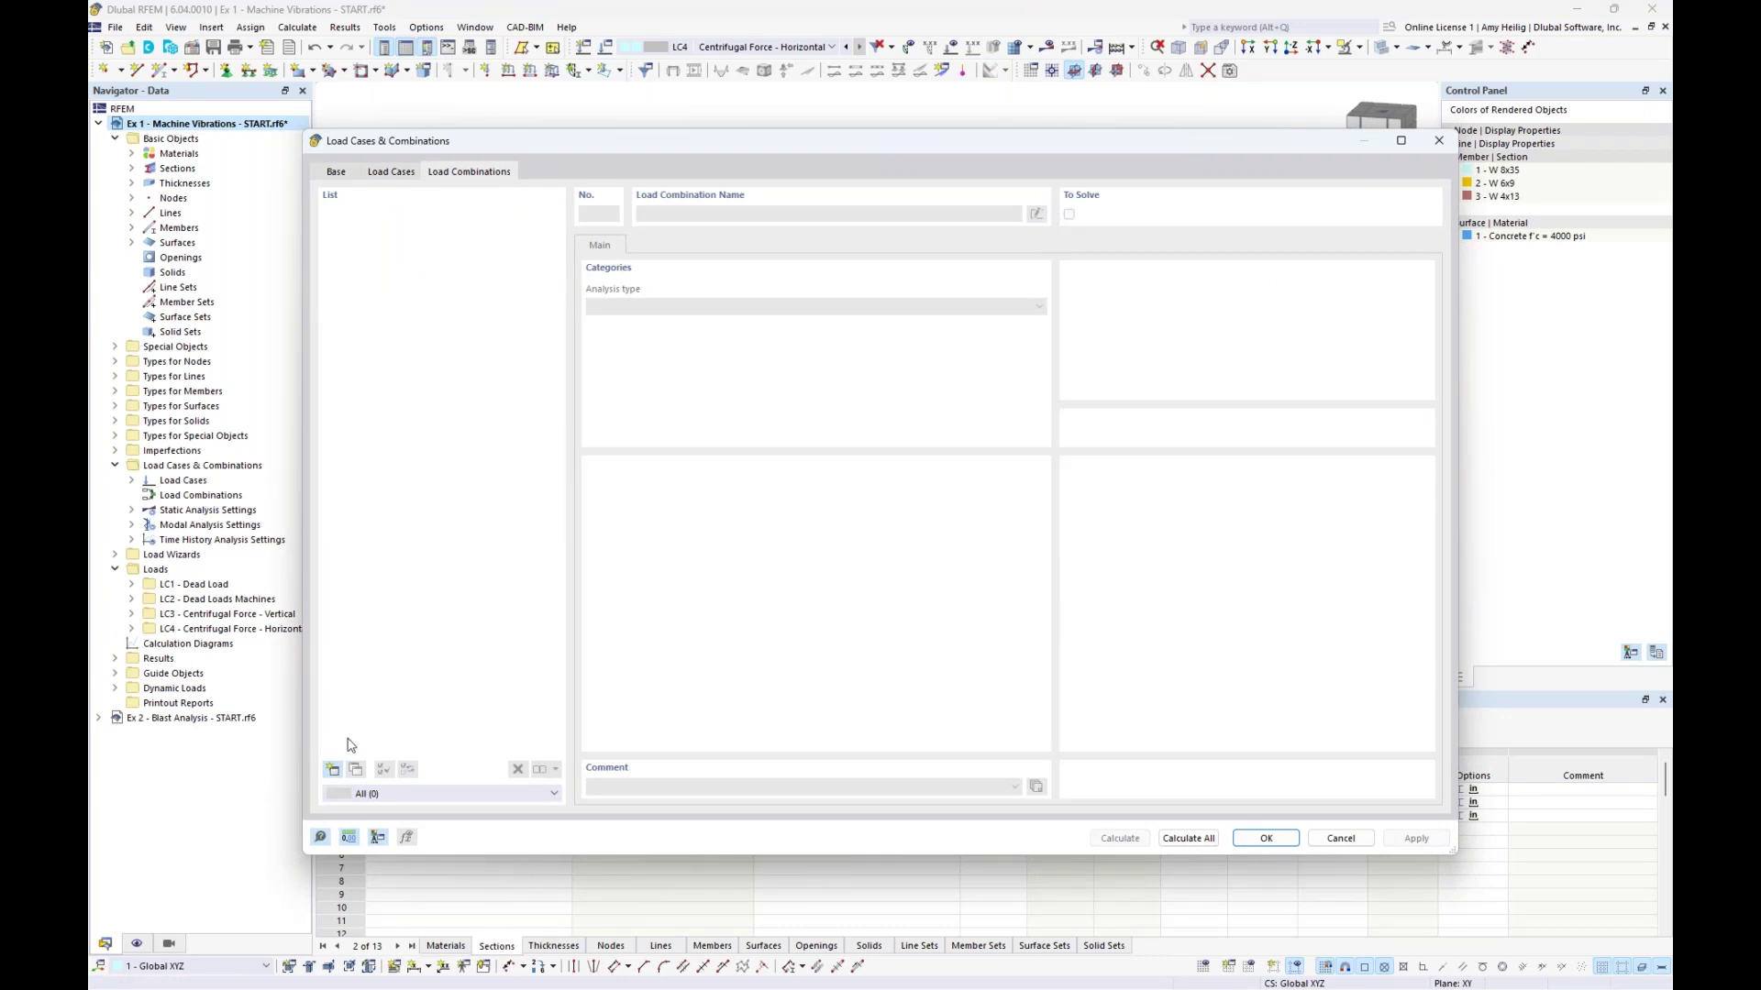
{"action": "left_click", "coordinate": [333, 769]}
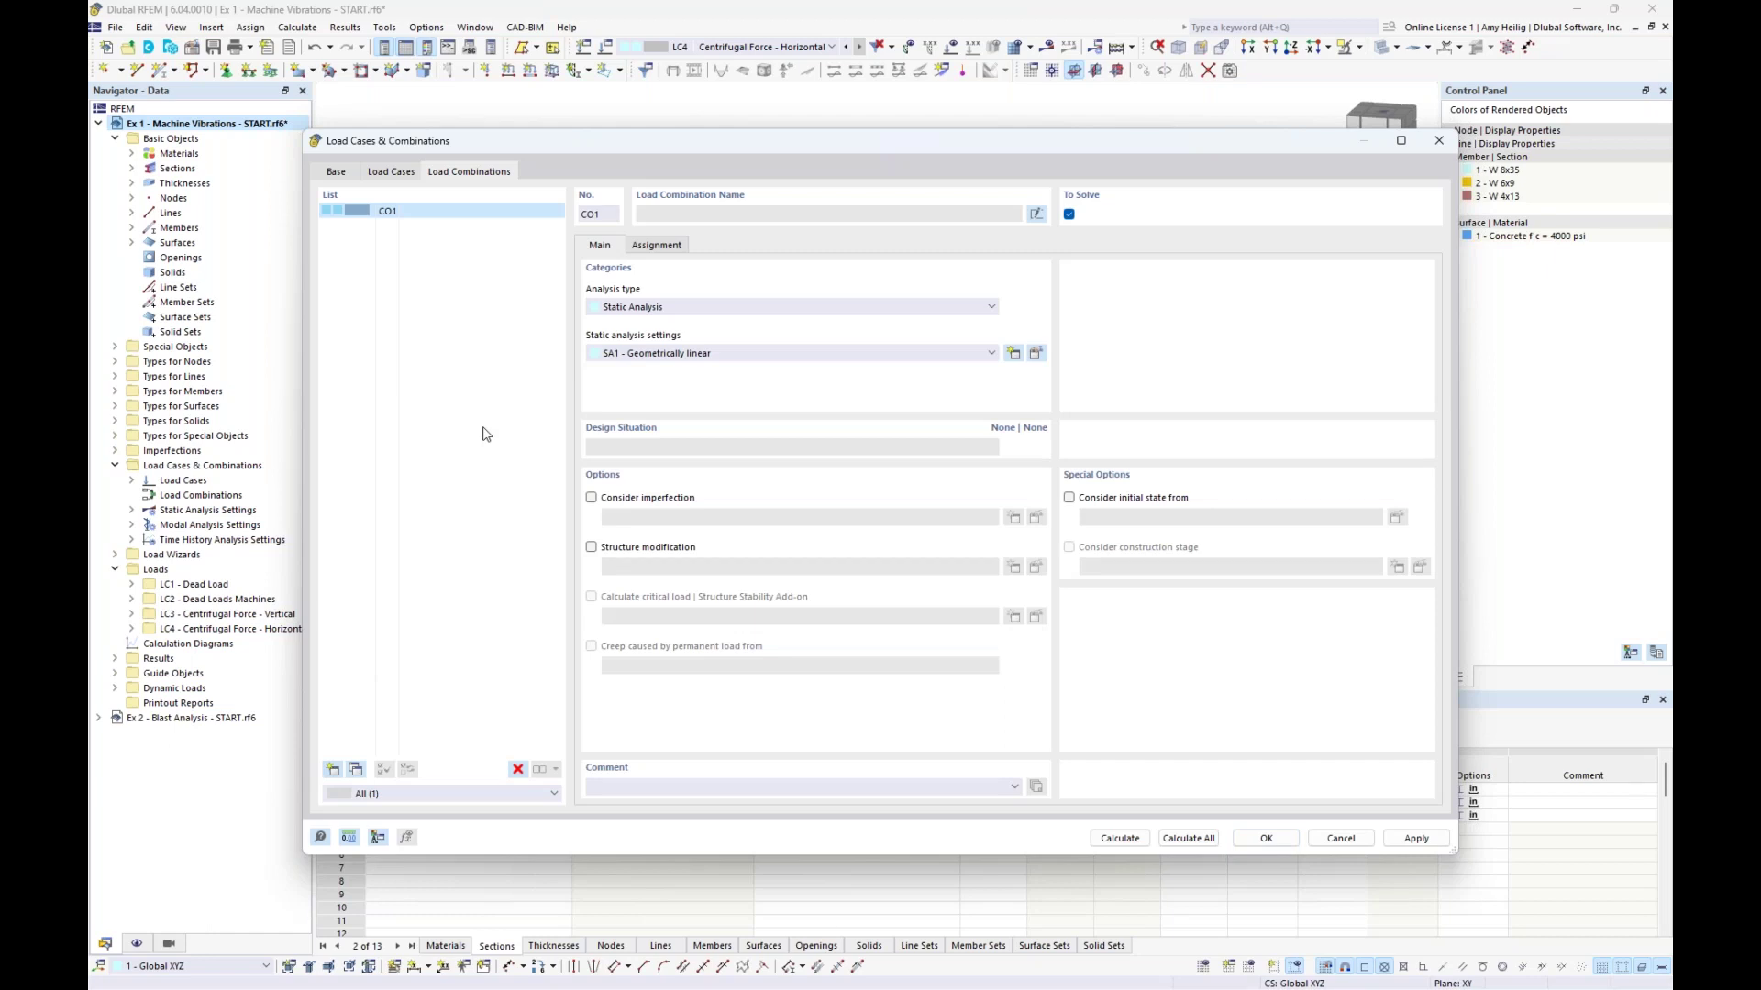
{"action": "left_click", "coordinate": [655, 248]}
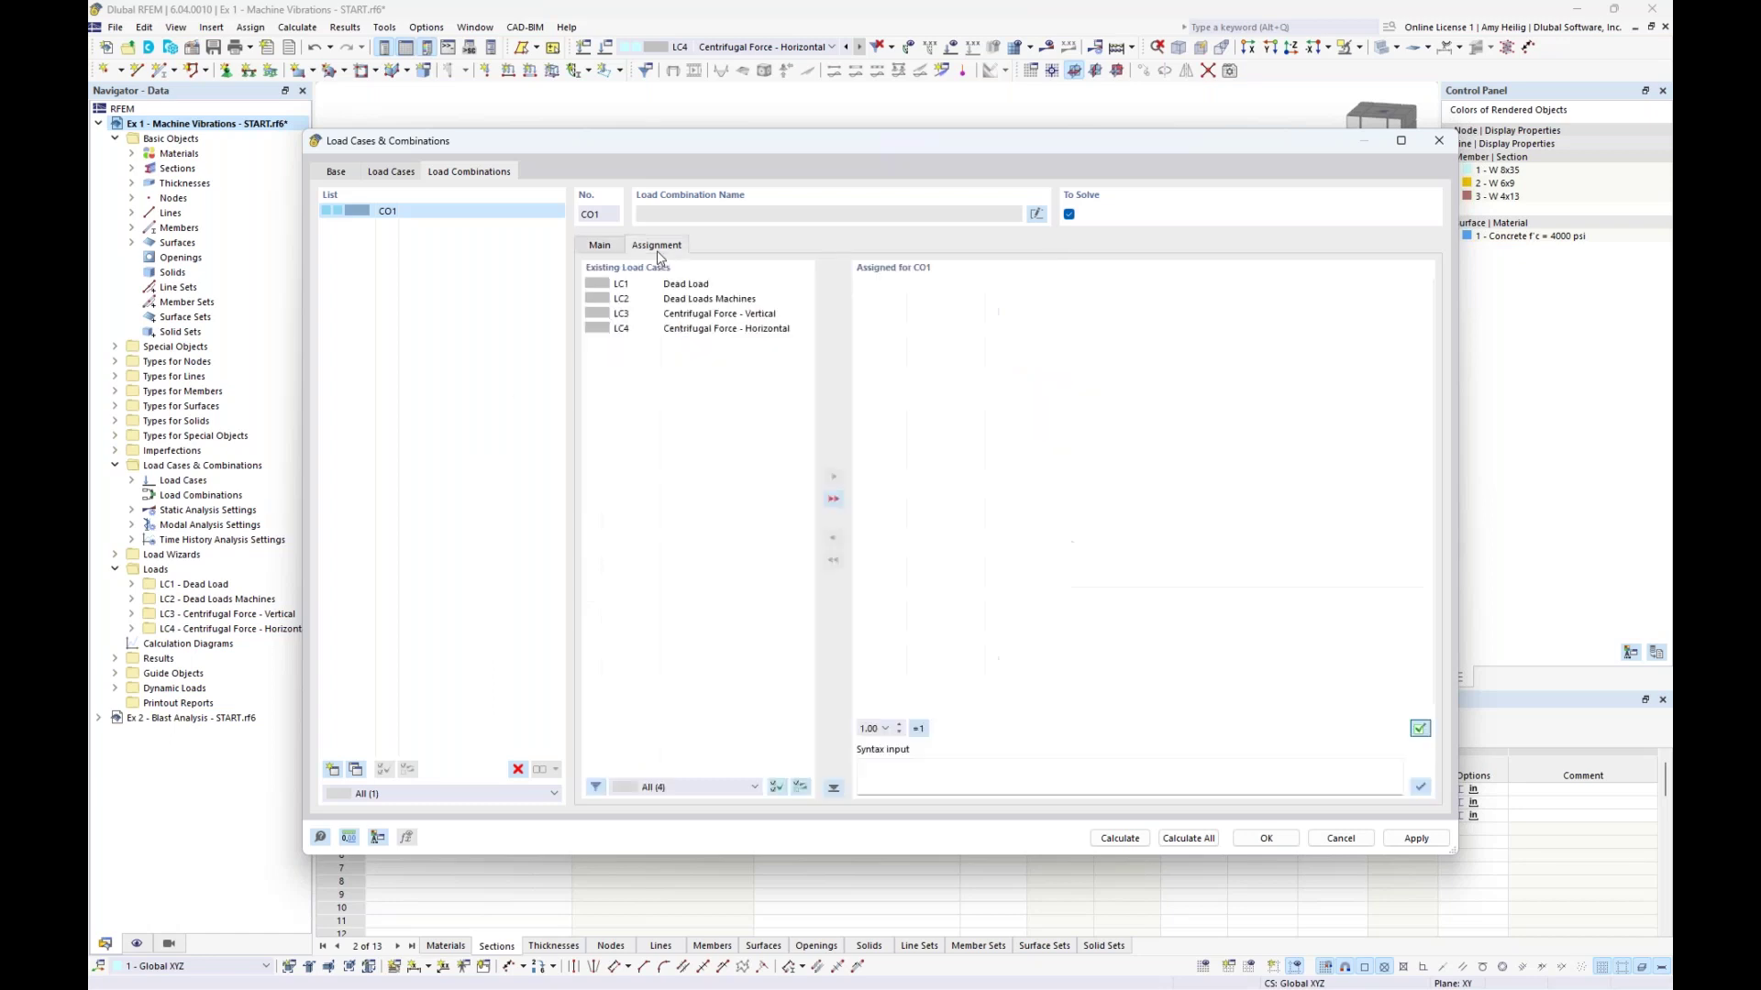
{"action": "double_click", "coordinate": [696, 286]}
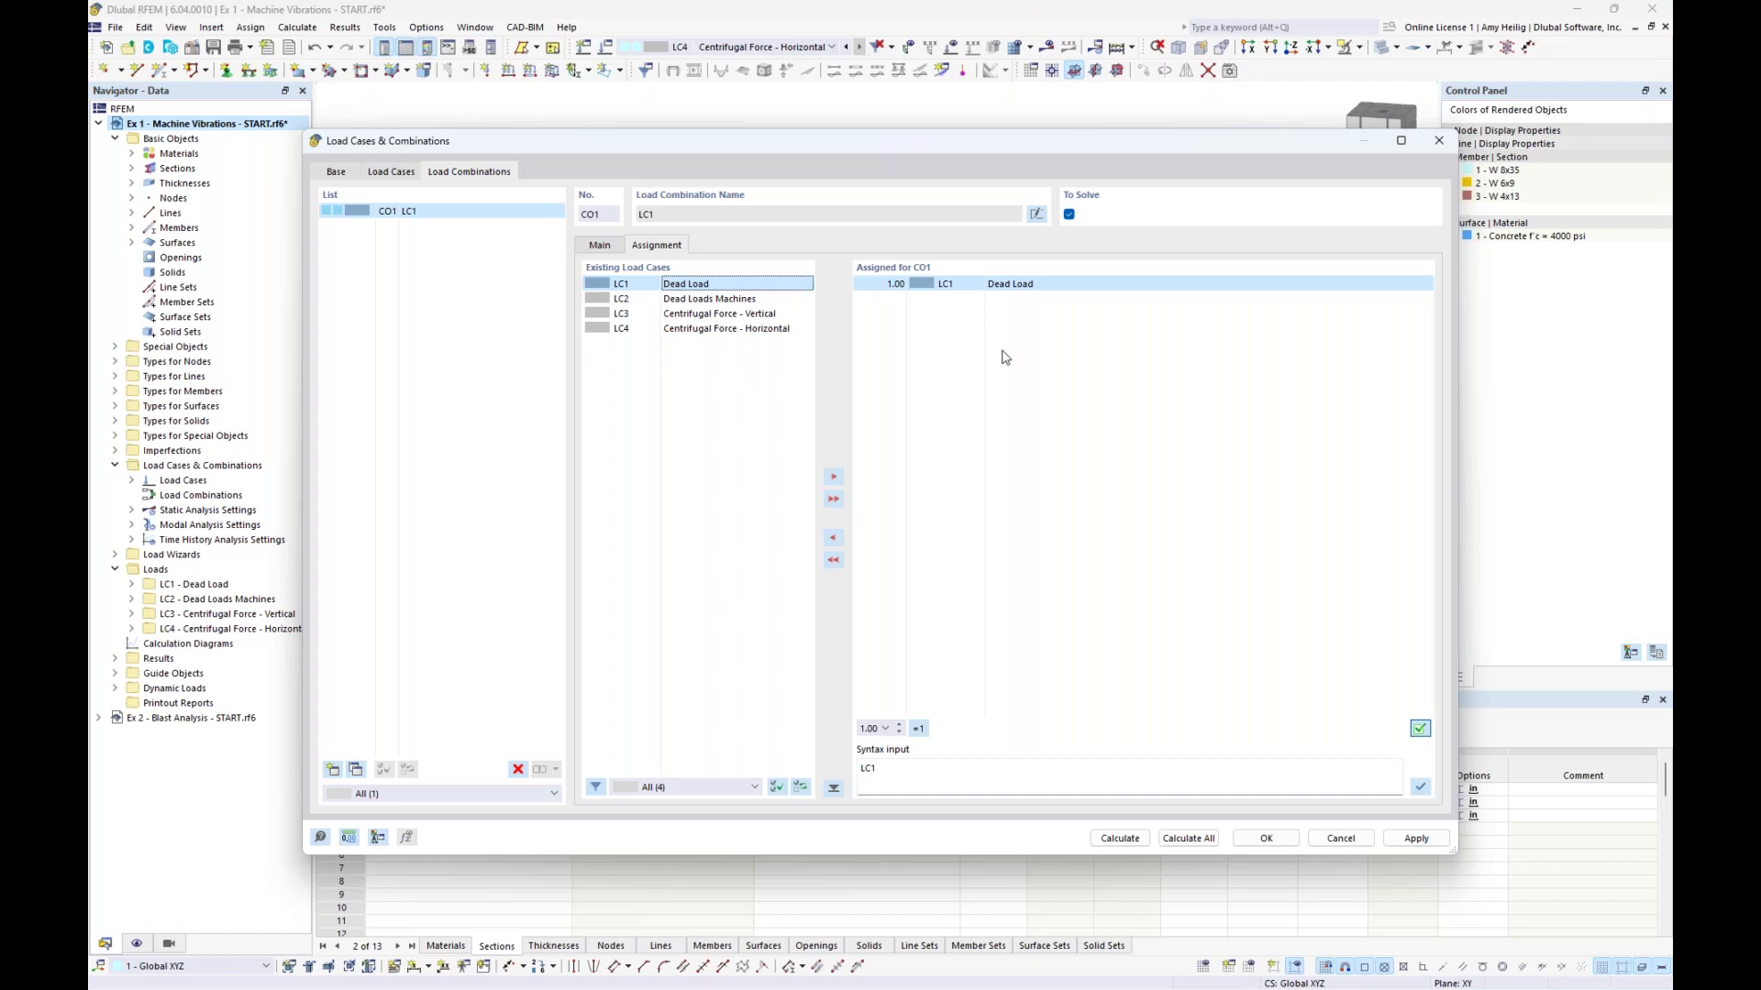
{"action": "double_click", "coordinate": [759, 301]}
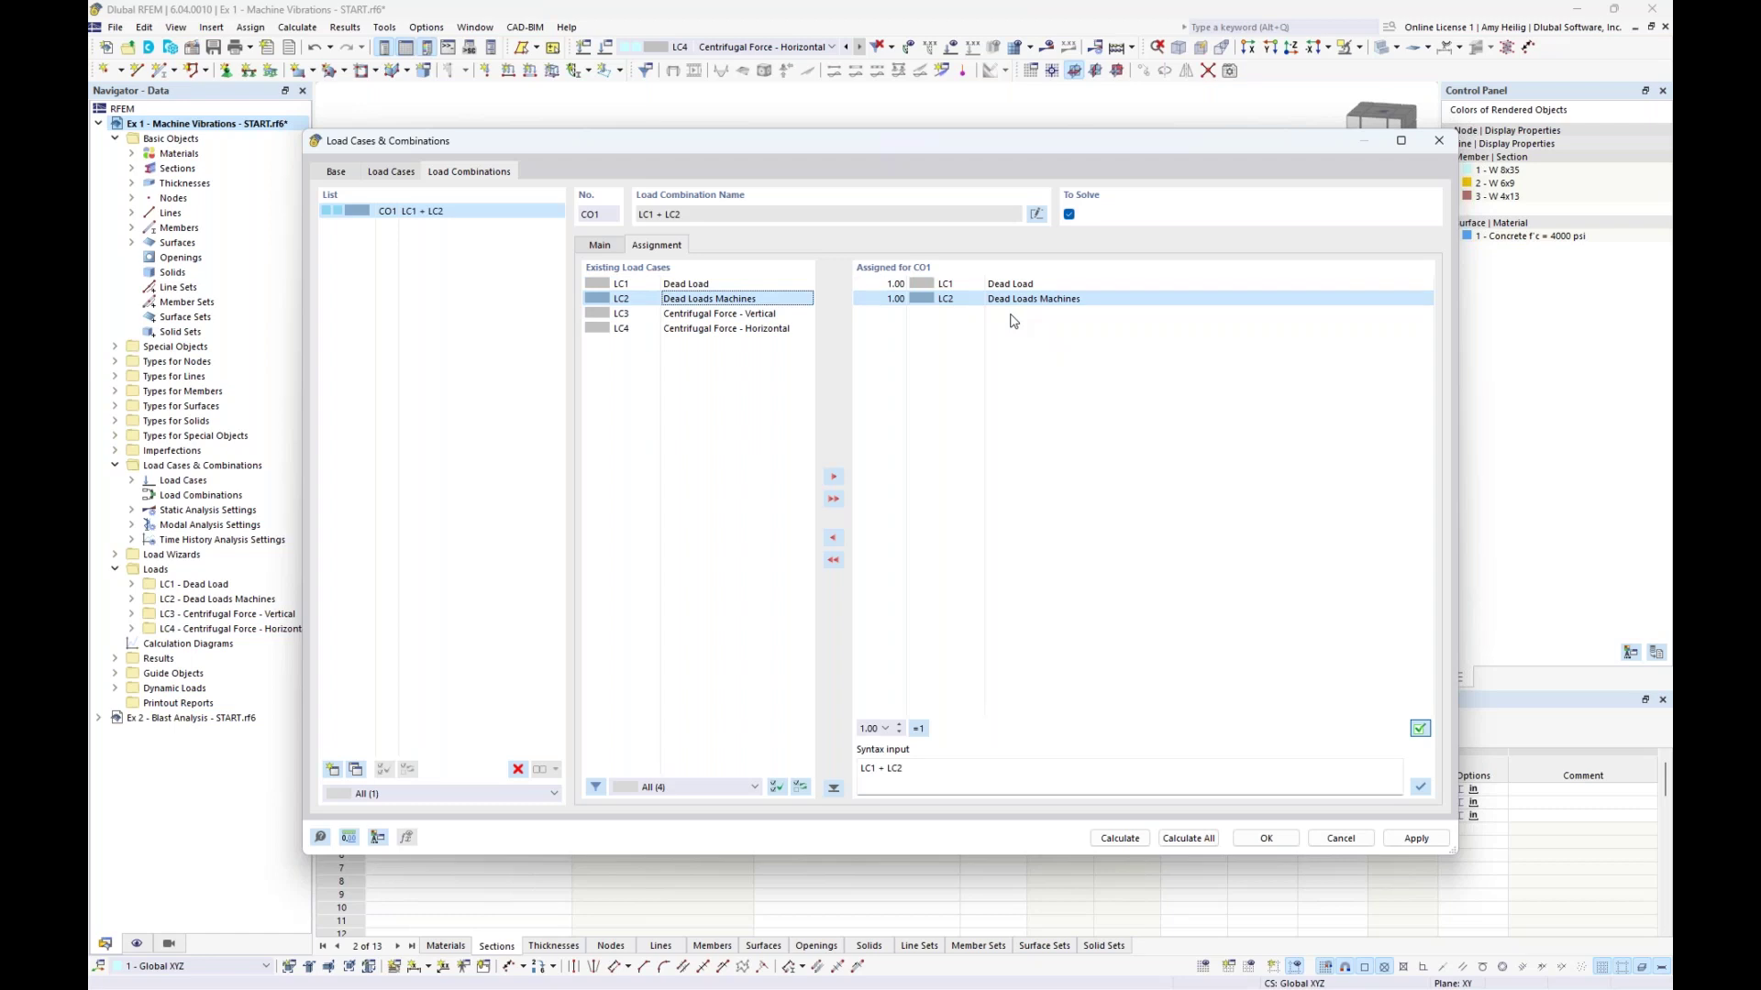
{"action": "left_click", "coordinate": [1036, 214]}
{"action": "type", "text": "Mass Combination"}
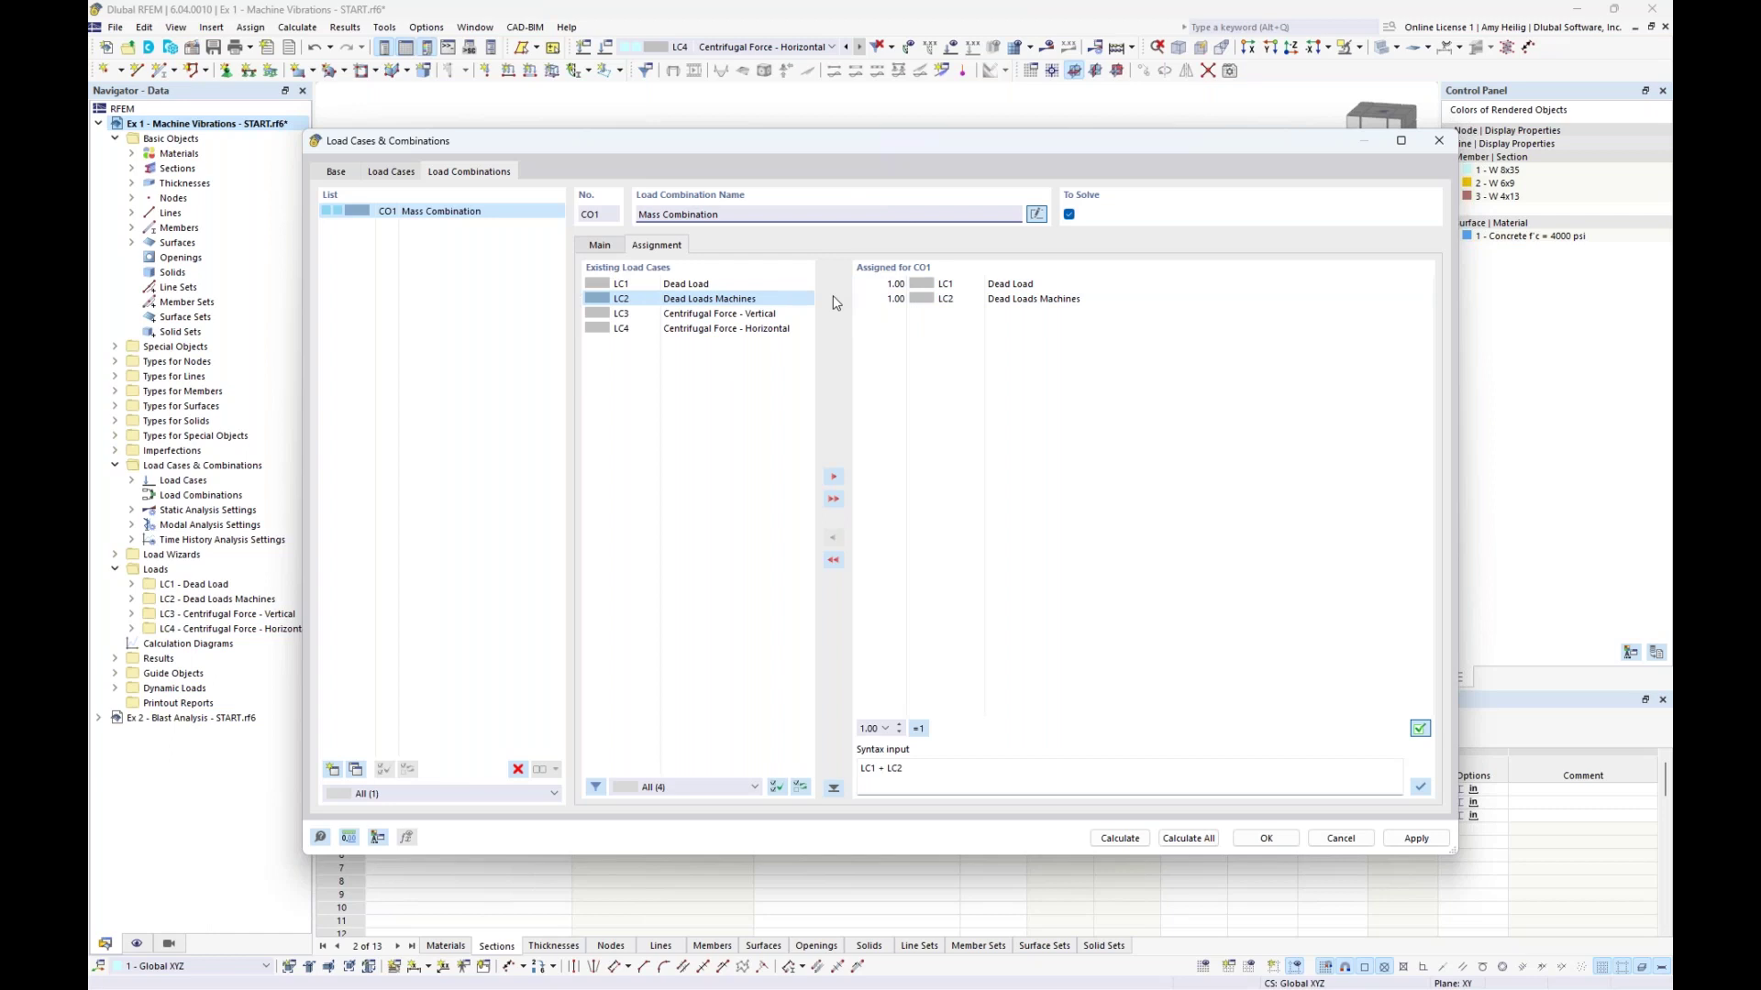
Add load case LC5 named Modal with Modal Analysis as its analysis type
{"action": "left_click", "coordinate": [395, 173]}
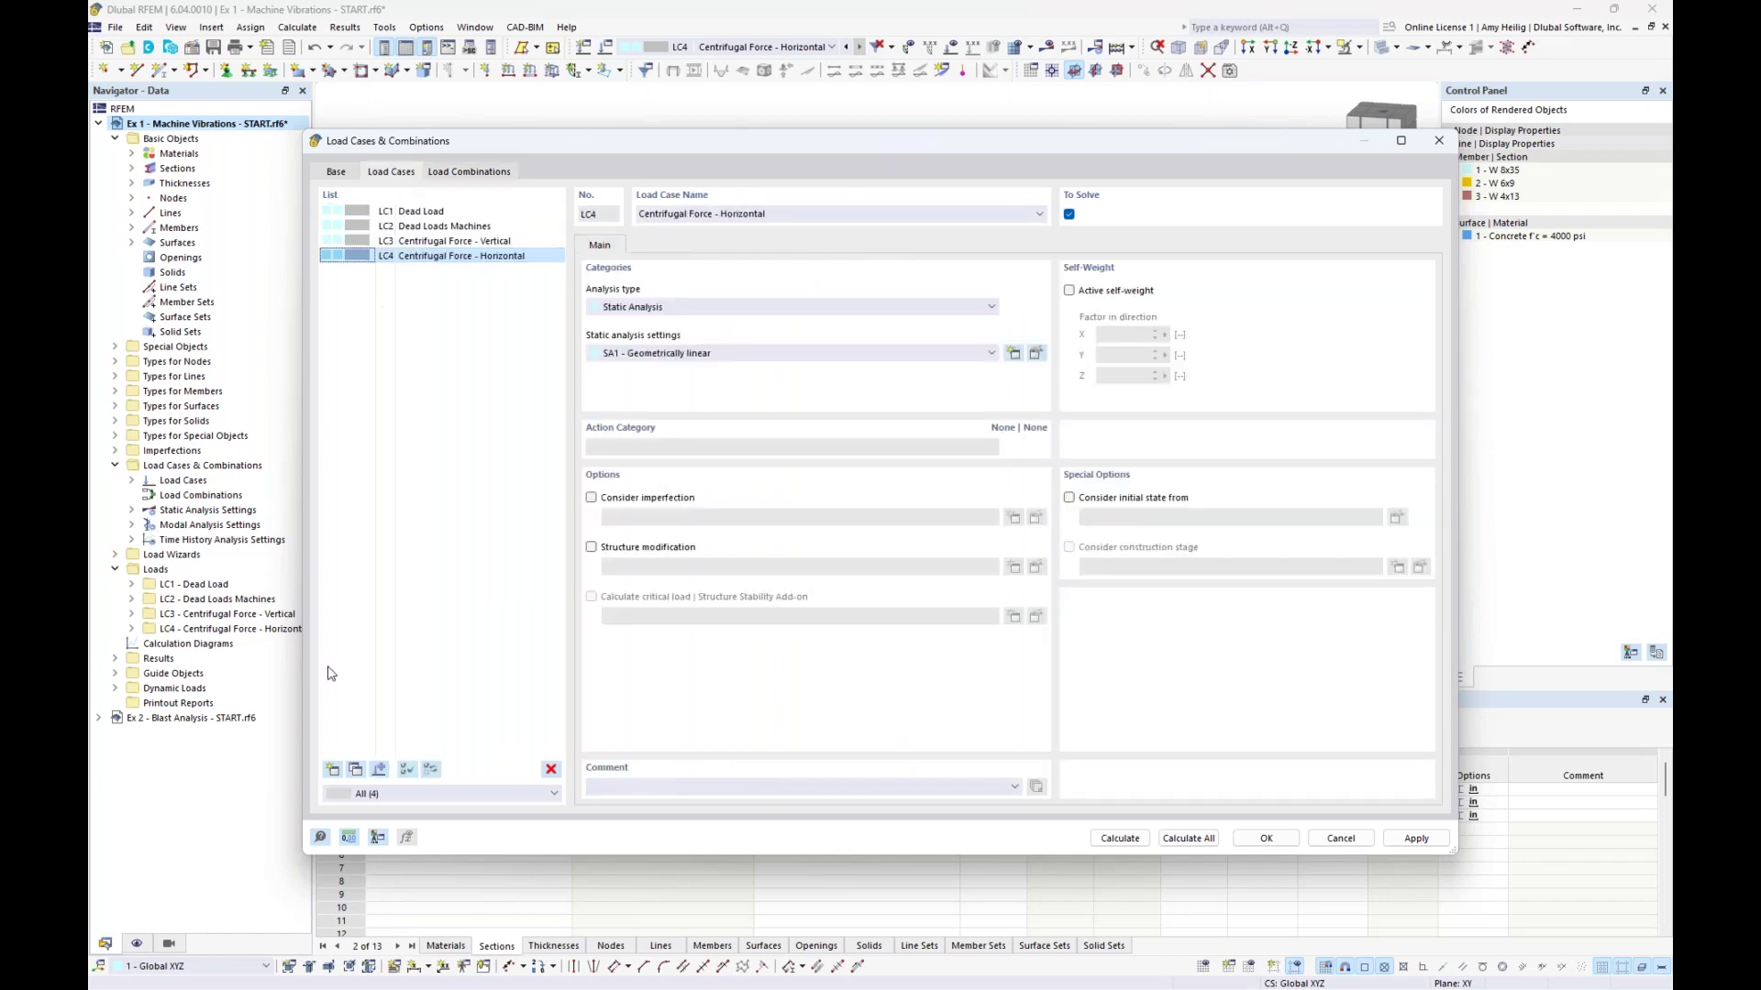
{"action": "left_click", "coordinate": [333, 769]}
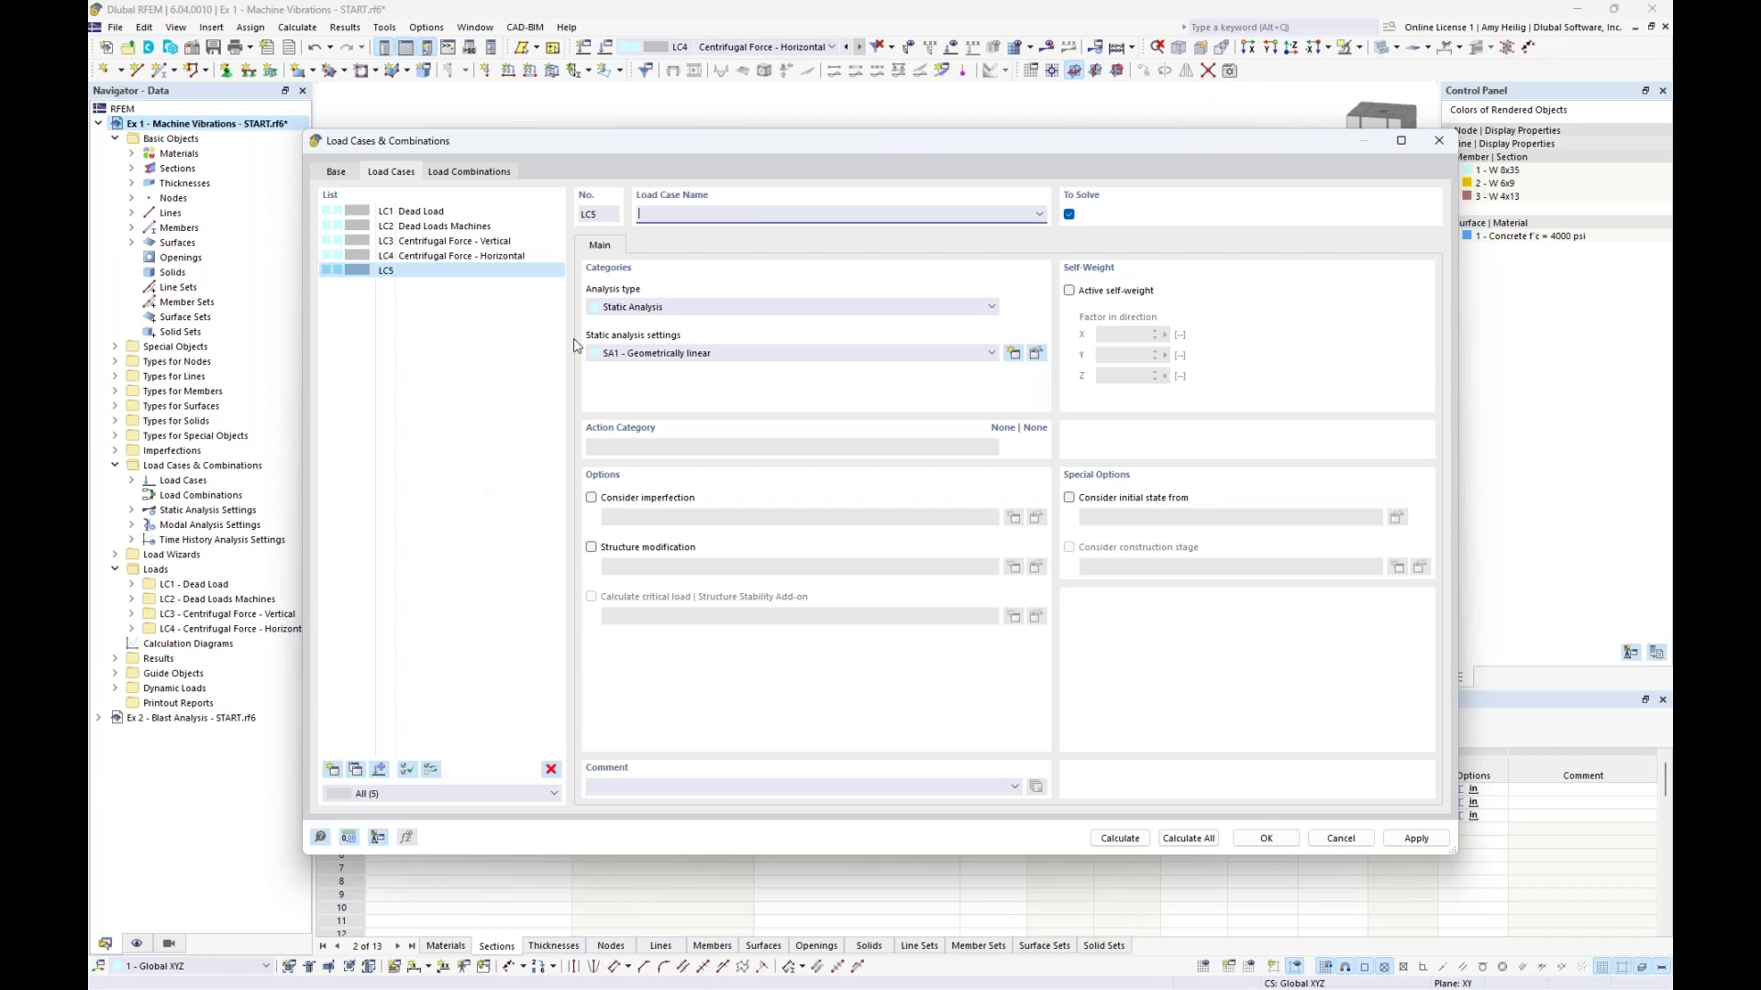
{"action": "type", "text": "Modal"}
{"action": "left_click", "coordinate": [678, 307]}
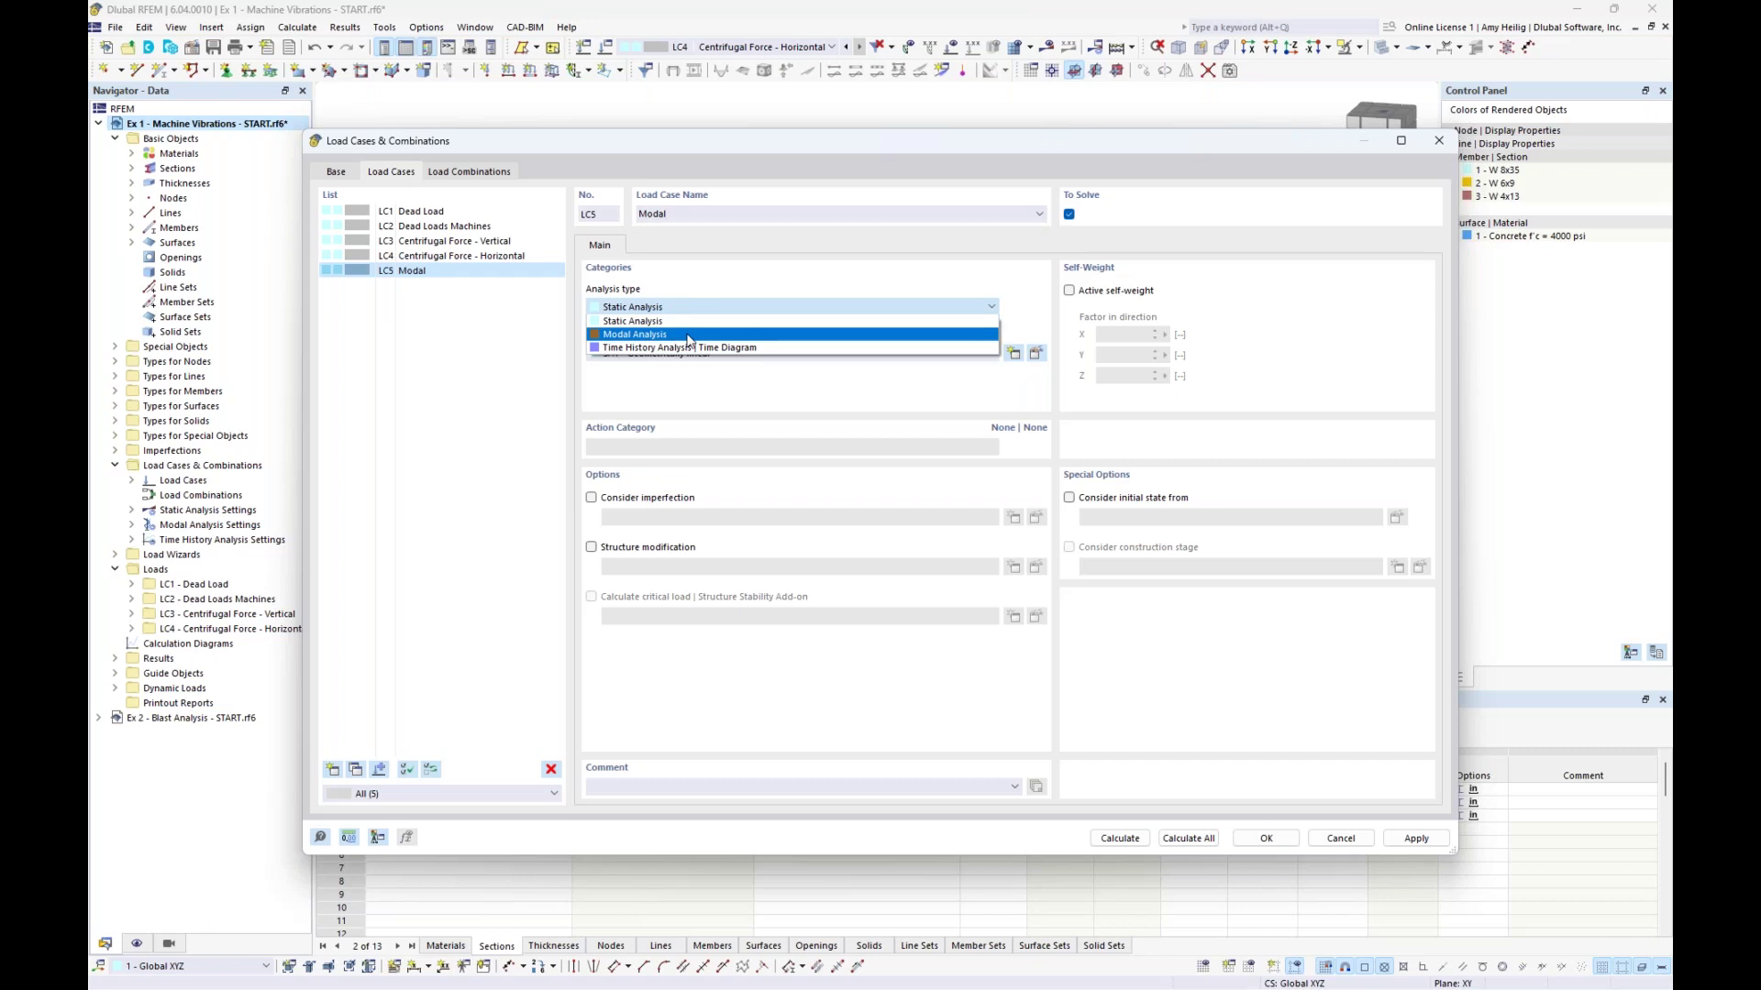
{"action": "left_click", "coordinate": [688, 334]}
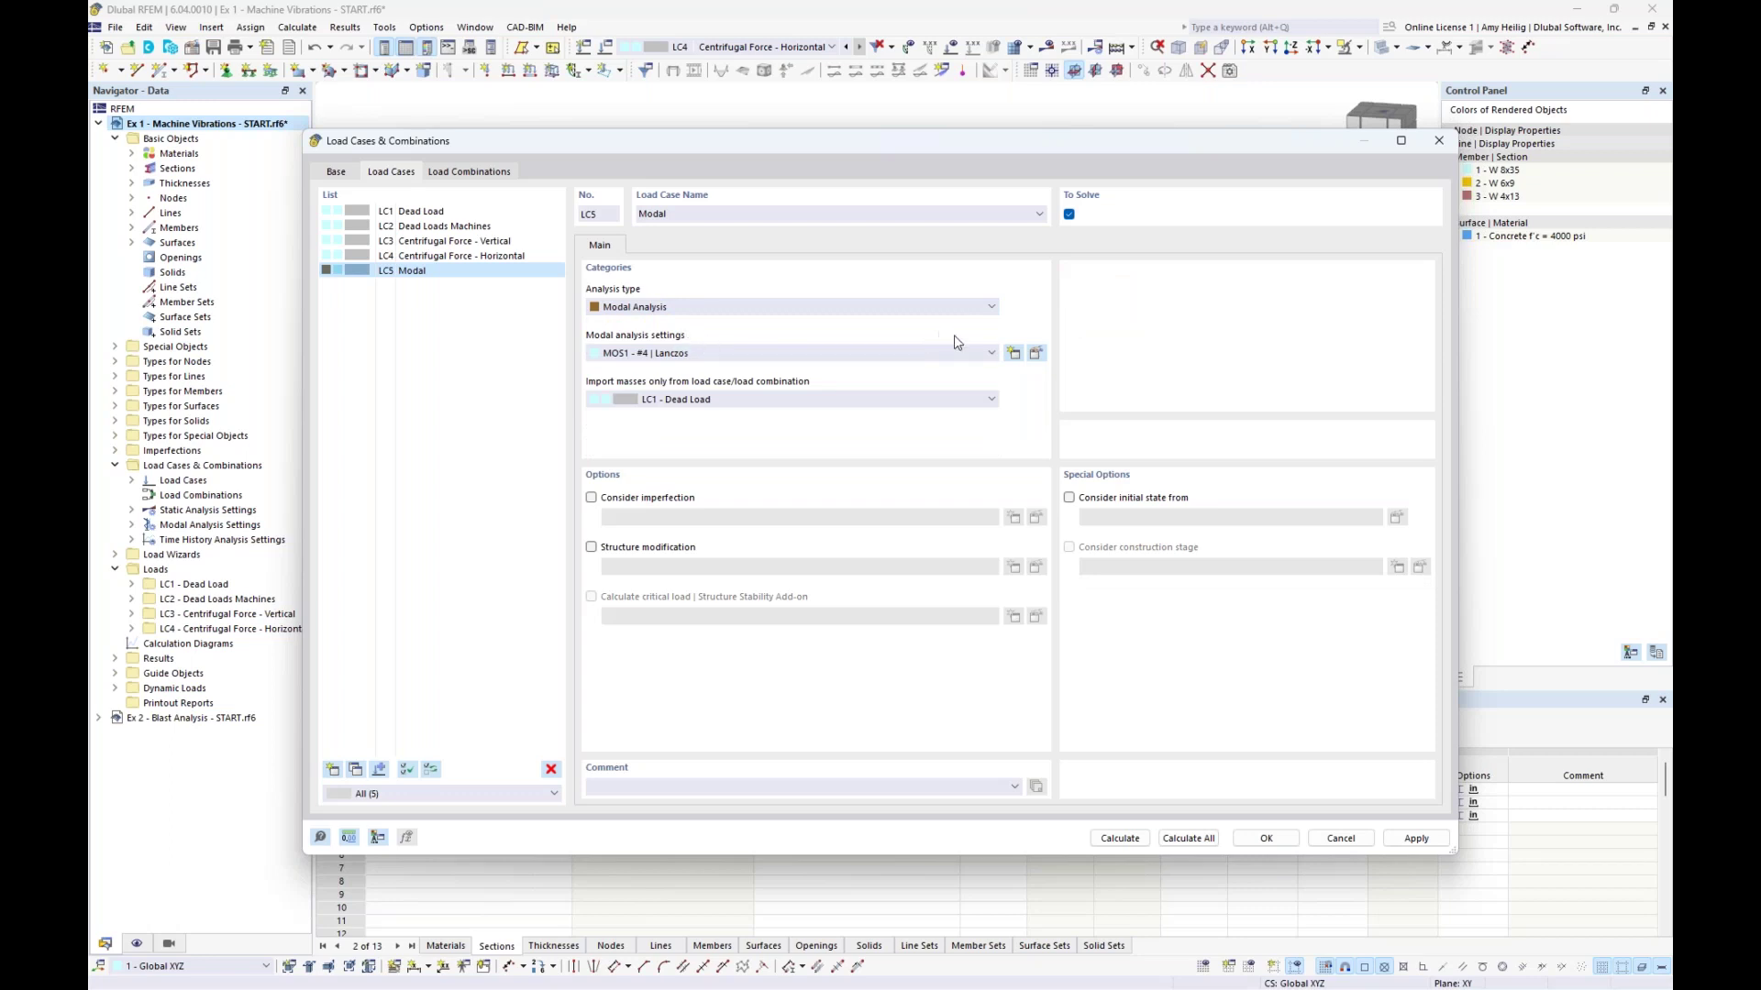
Set LC5's modal analysis settings MOS1 to 15 modes, keeping the consistent mass matrix, and review the mass conversion and neglect options
{"action": "left_click", "coordinate": [1035, 354]}
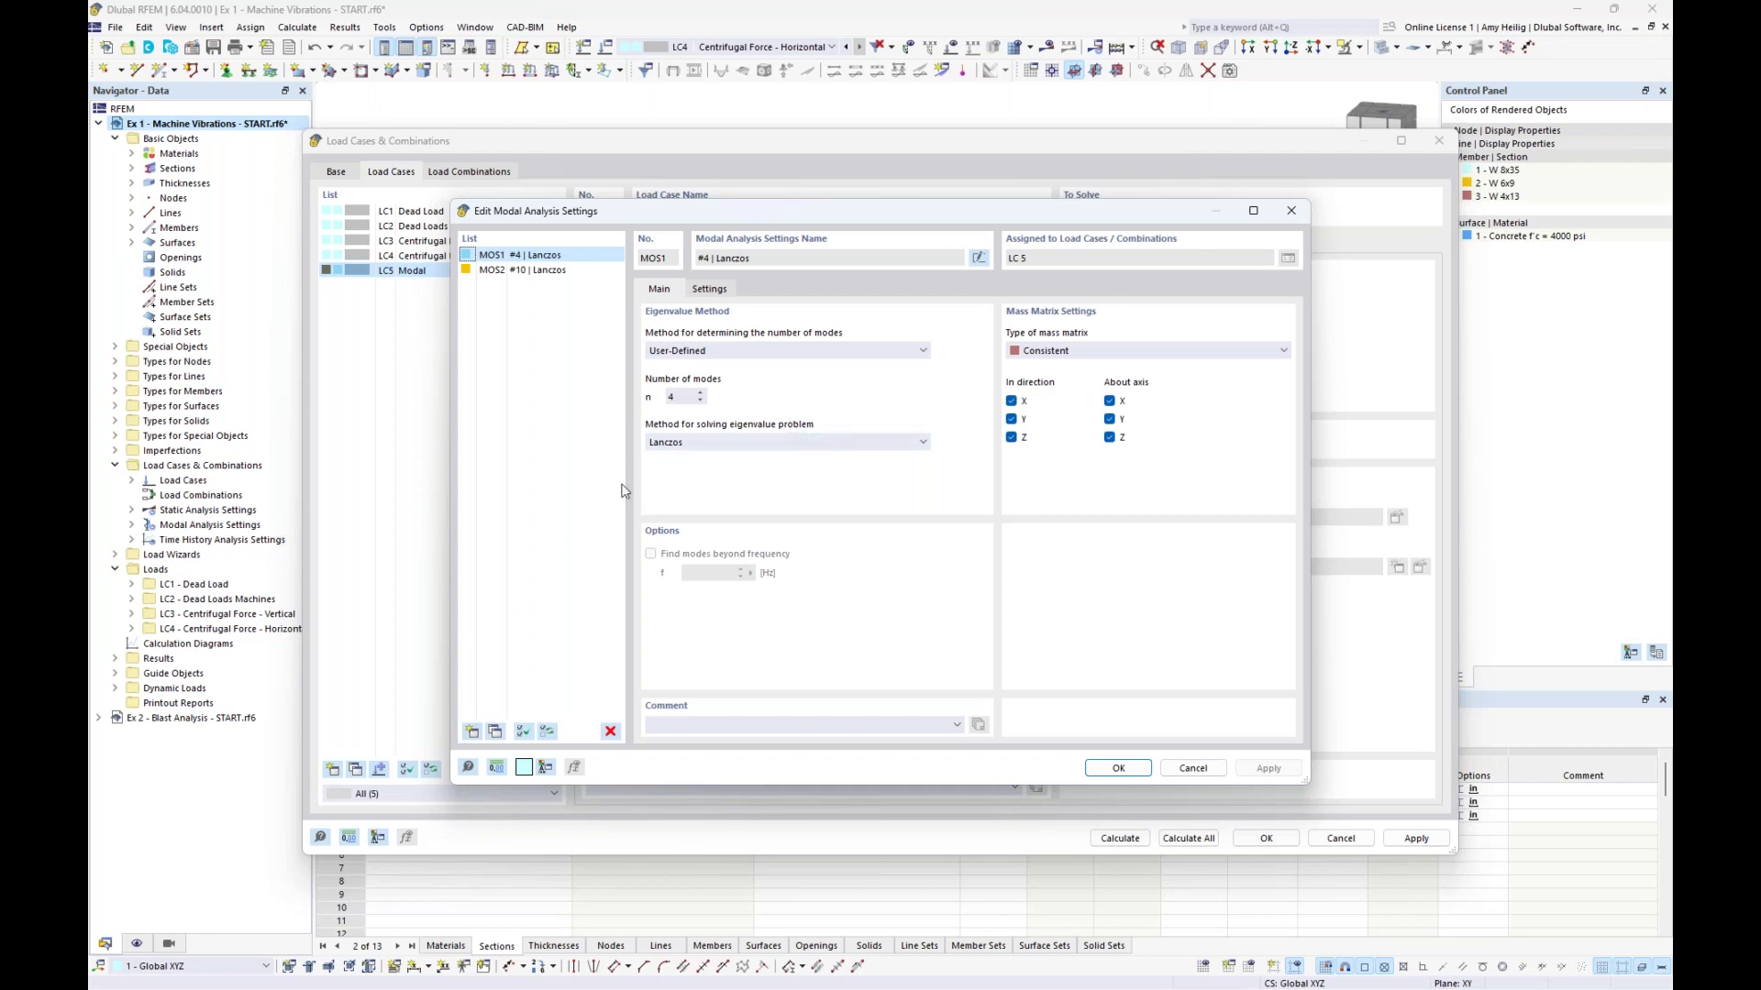
{"action": "double_click", "coordinate": [686, 394]}
{"action": "type", "text": "15"}
{"action": "left_click", "coordinate": [1084, 356]}
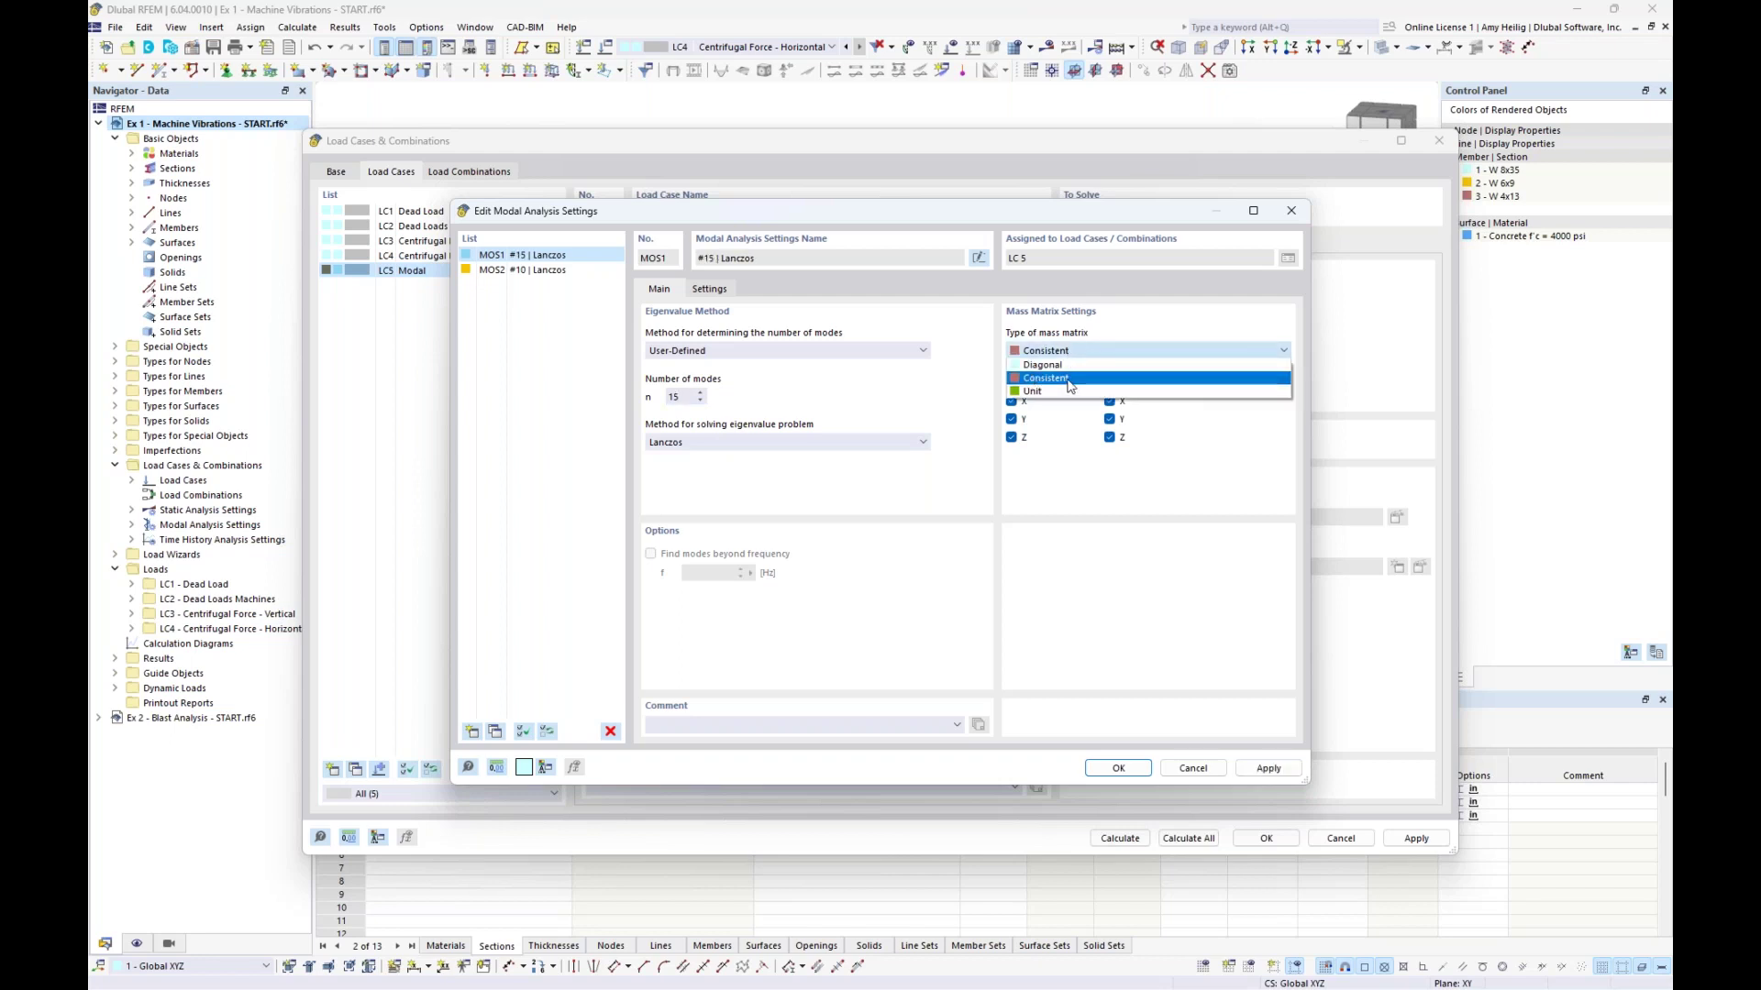
{"action": "left_click", "coordinate": [1155, 347]}
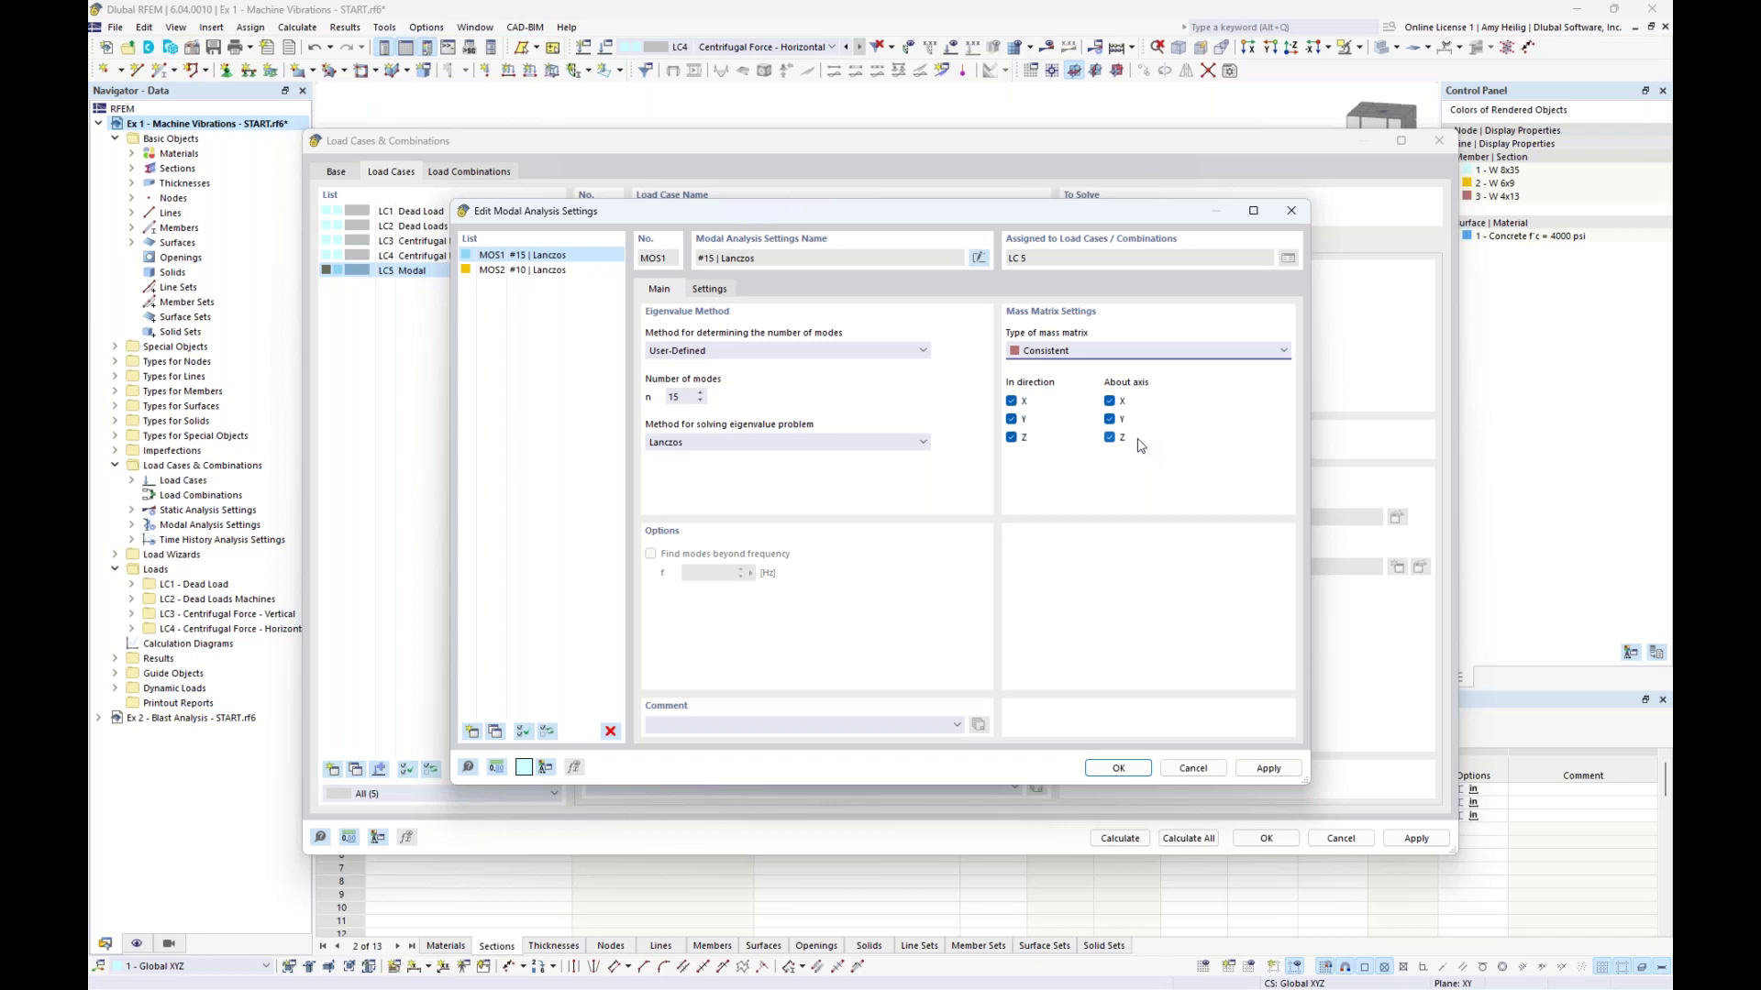
{"action": "left_click", "coordinate": [711, 289]}
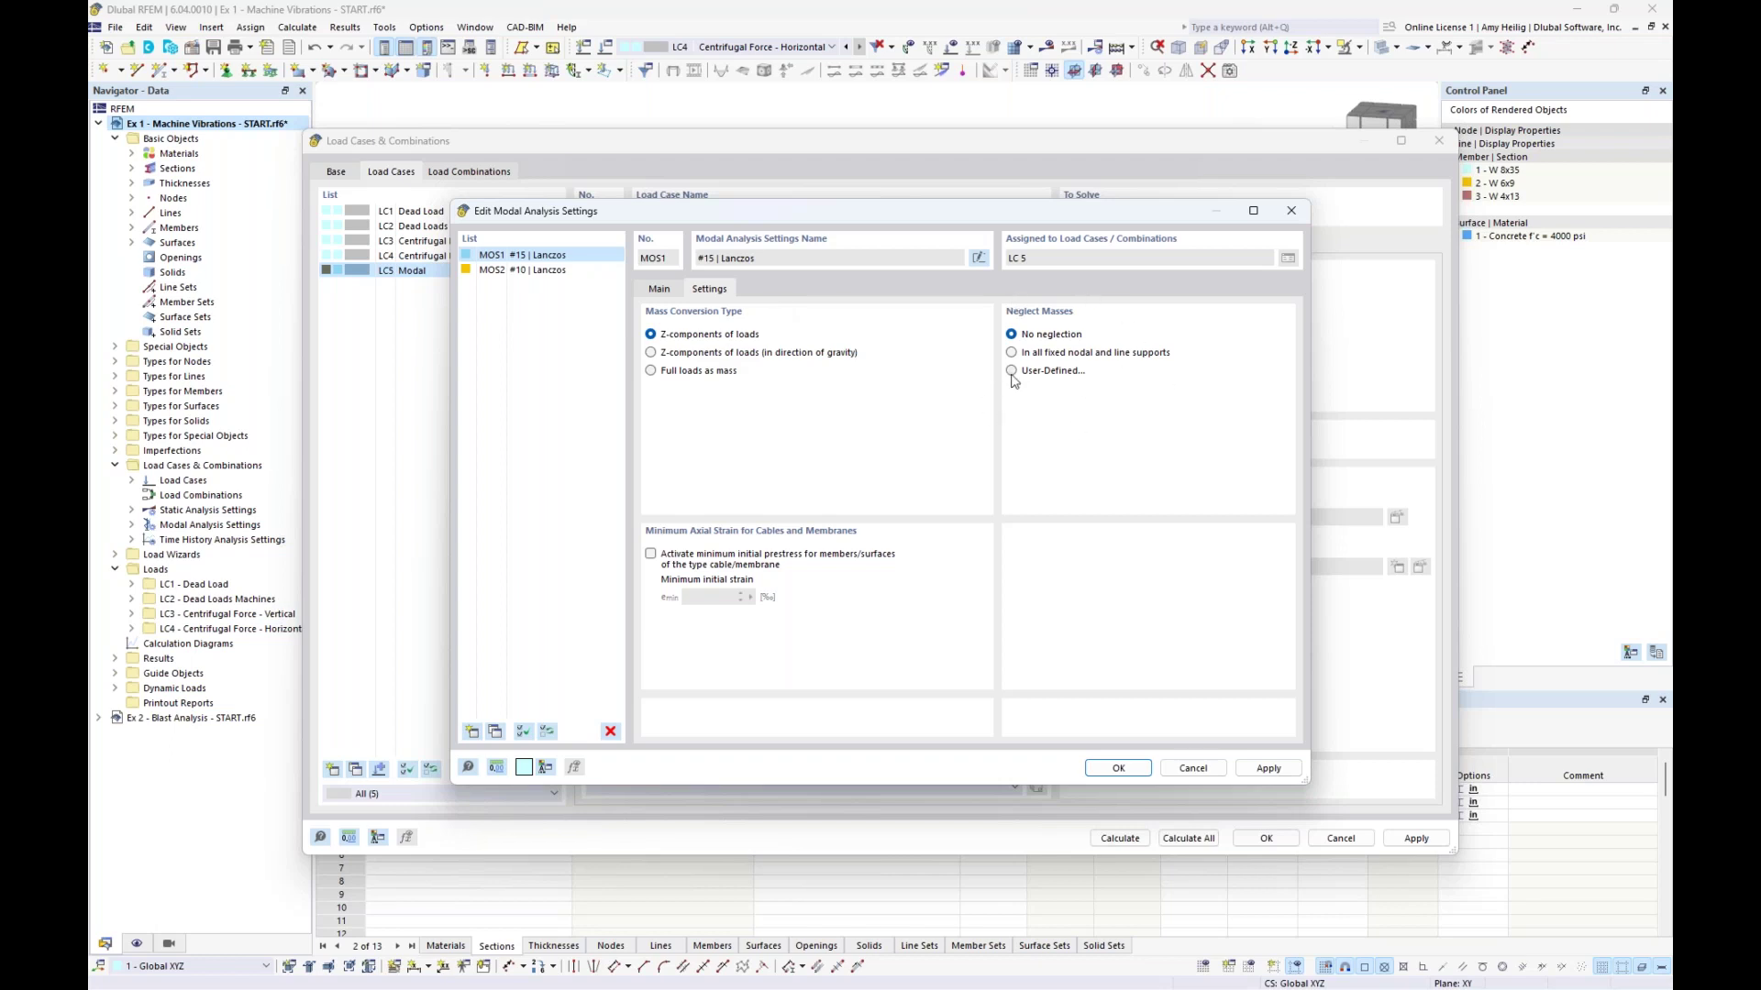
{"action": "left_click", "coordinate": [1118, 768]}
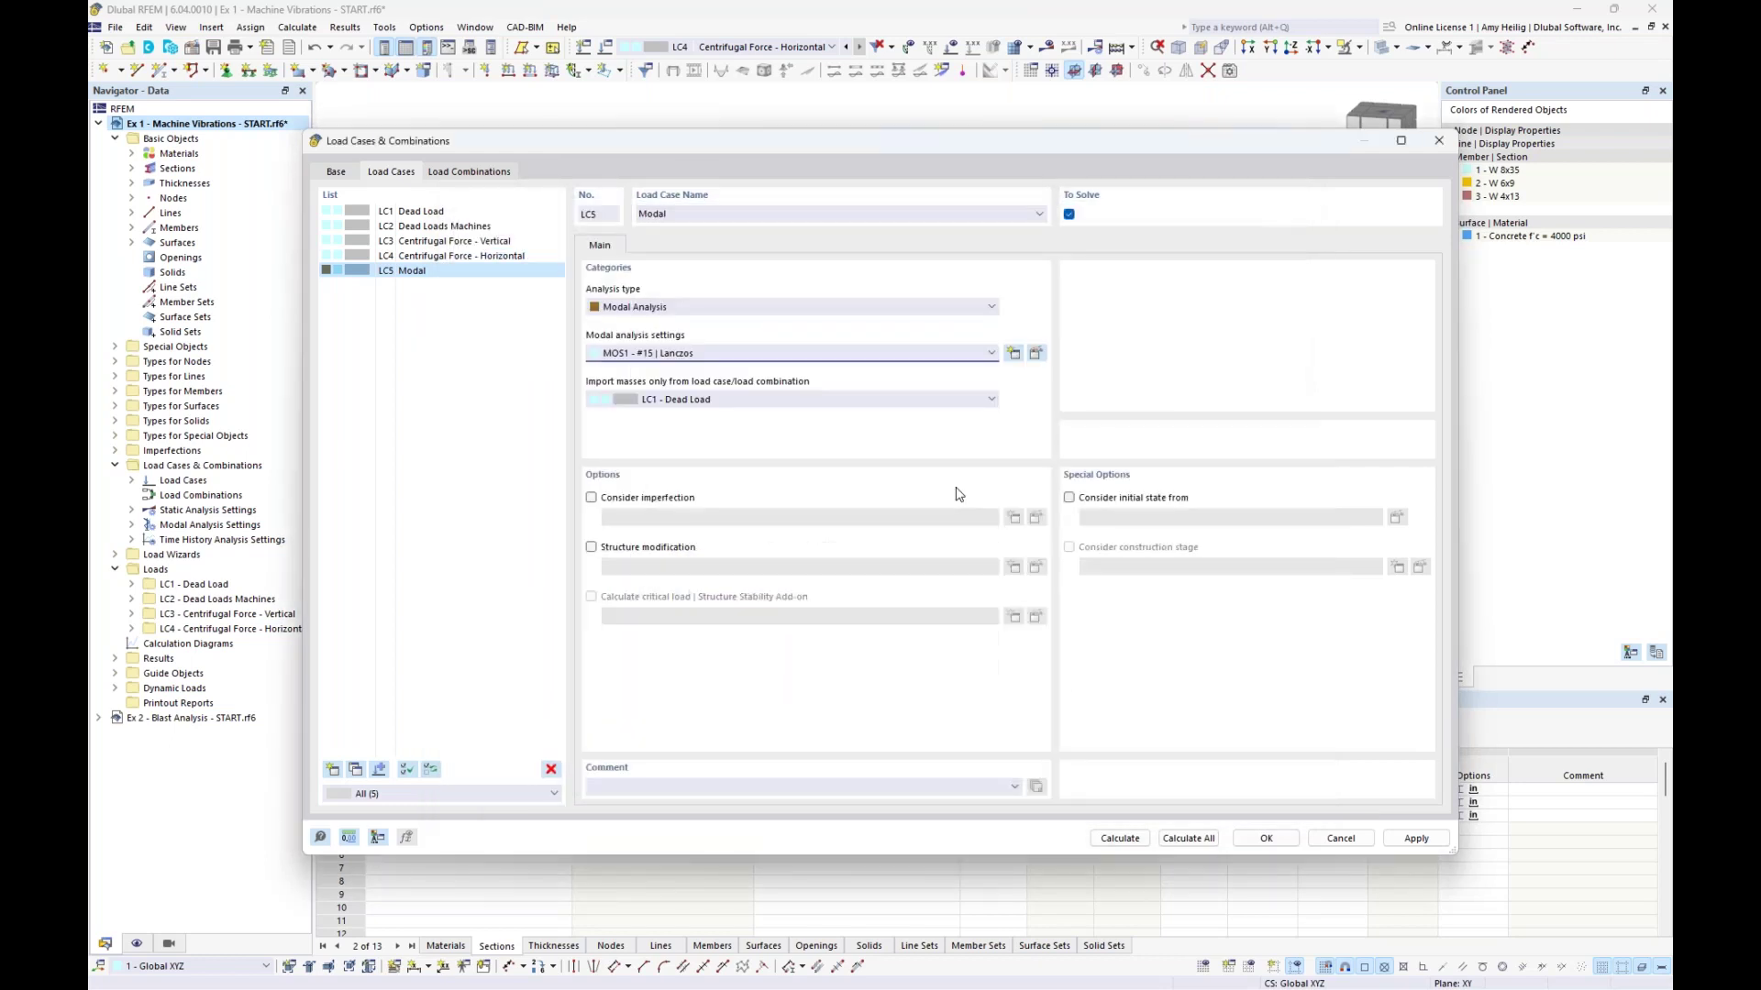
Import the masses for LC5 from CO1 - Mass Combination and calculate the modal load case
{"action": "left_click", "coordinate": [714, 399]}
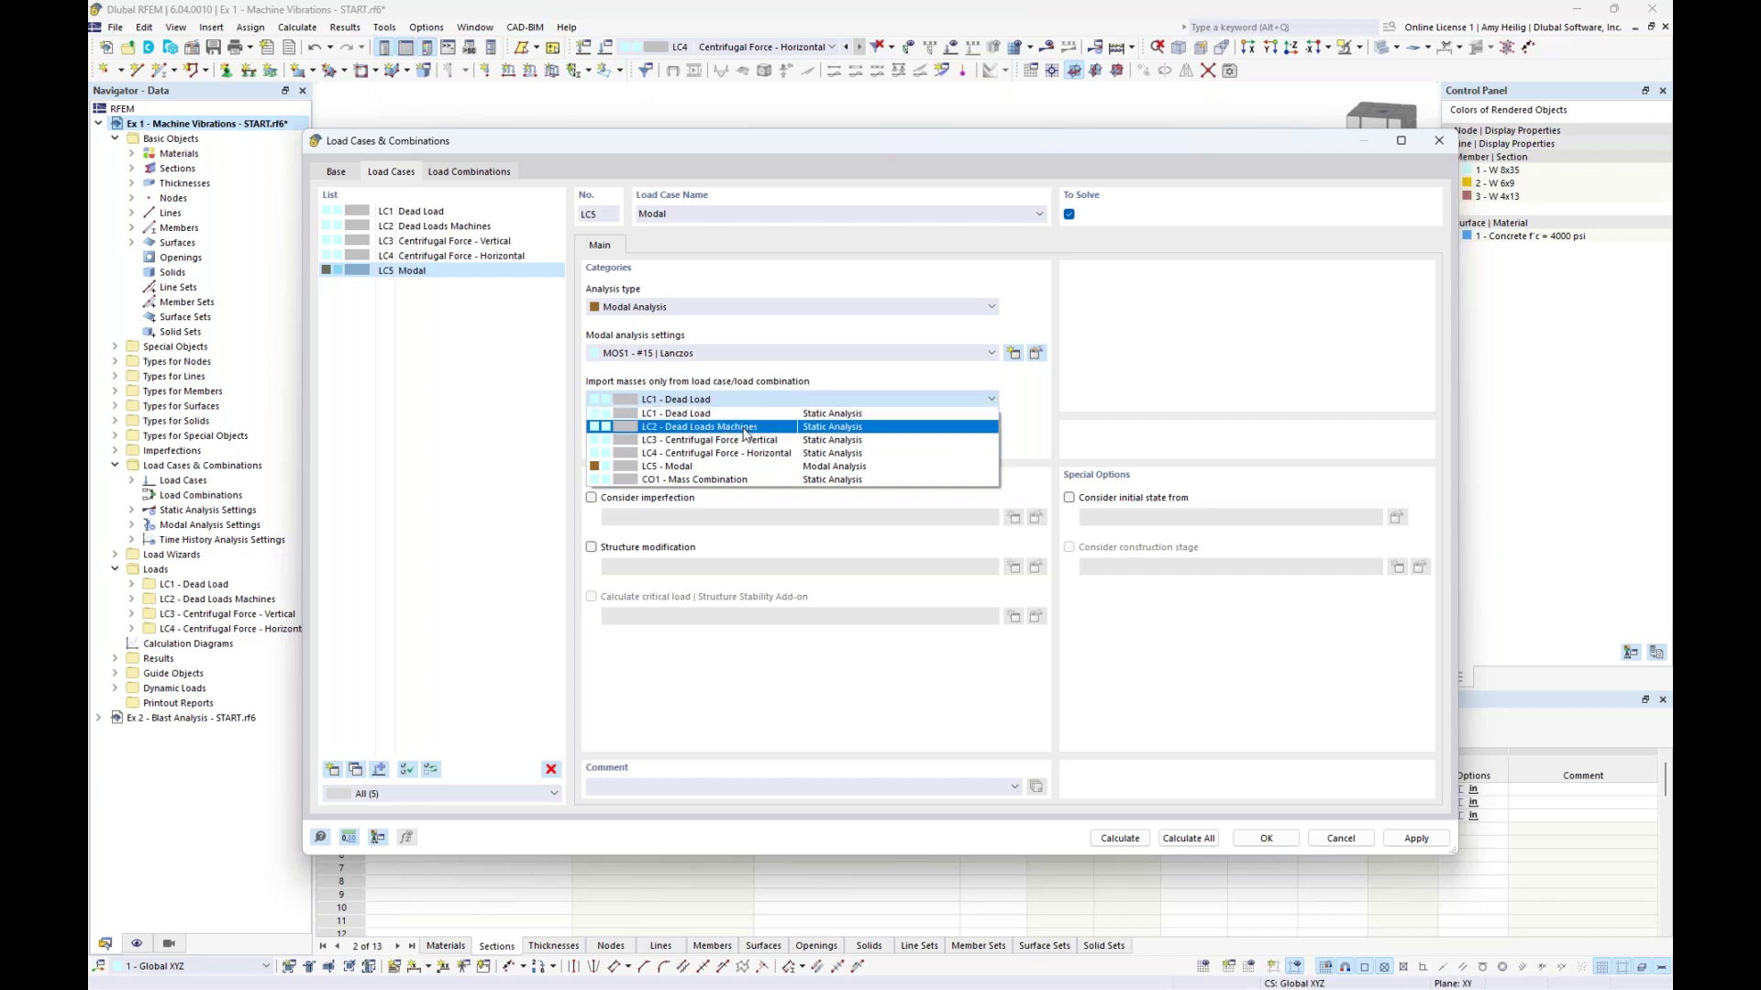
{"action": "left_click", "coordinate": [746, 480]}
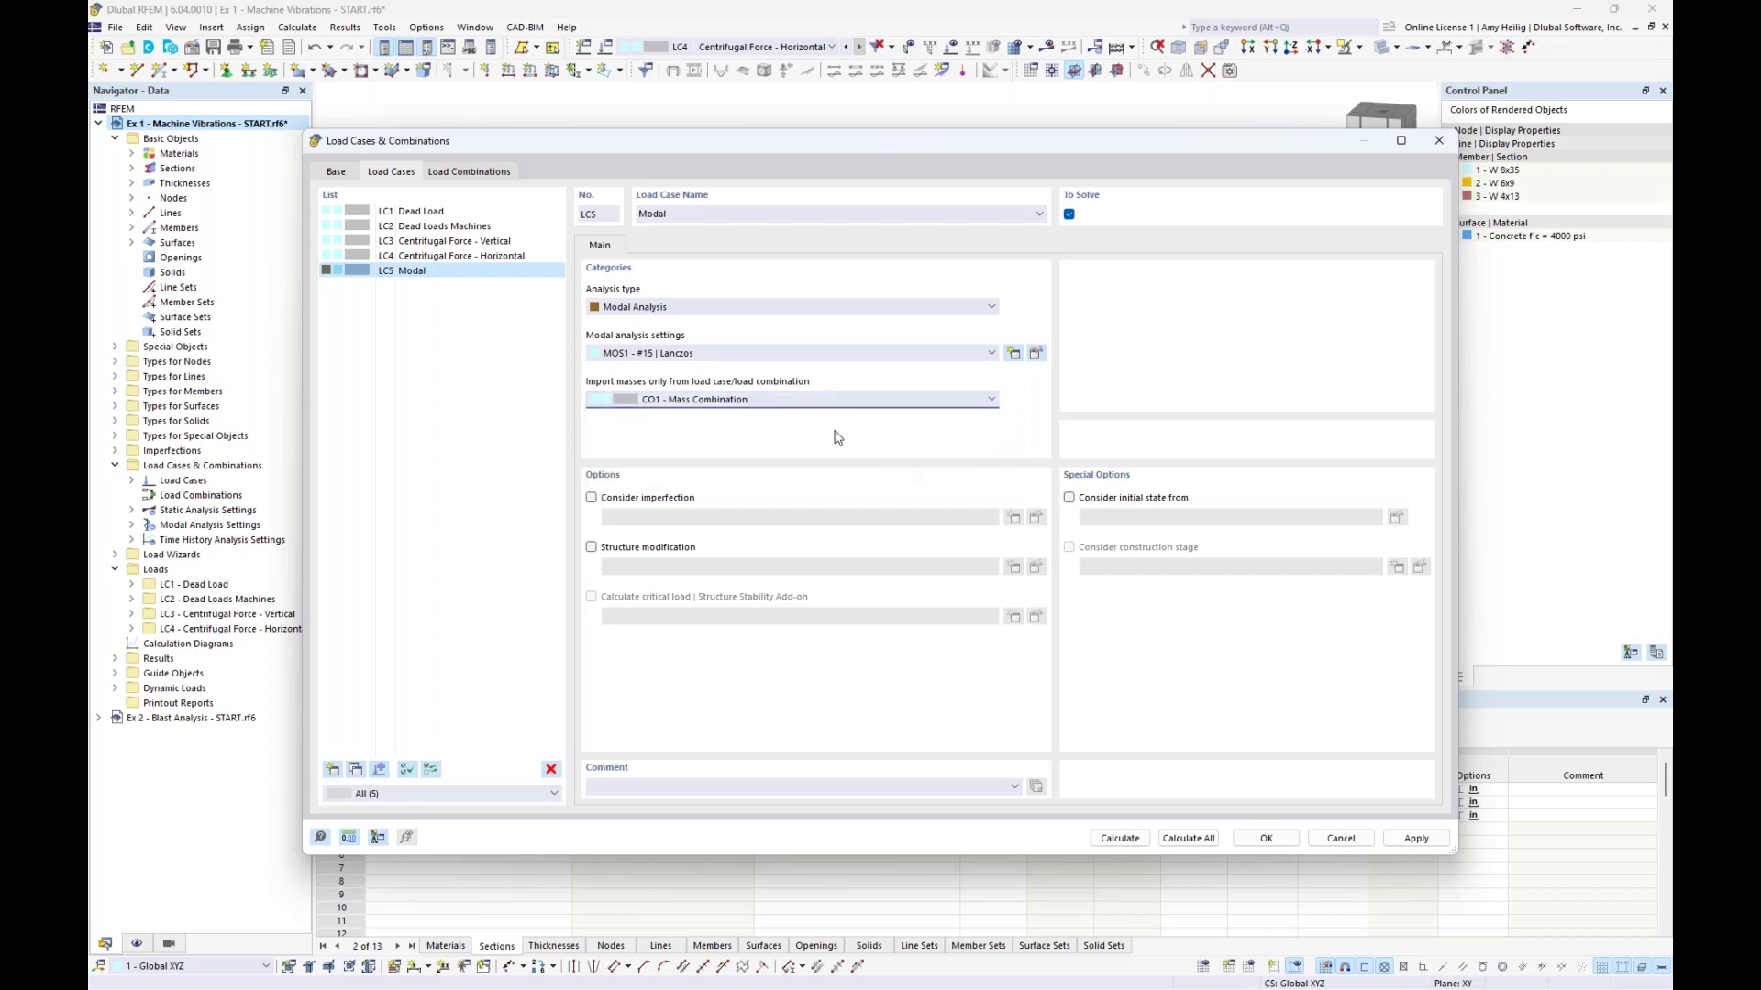
{"action": "left_click", "coordinate": [1115, 839]}
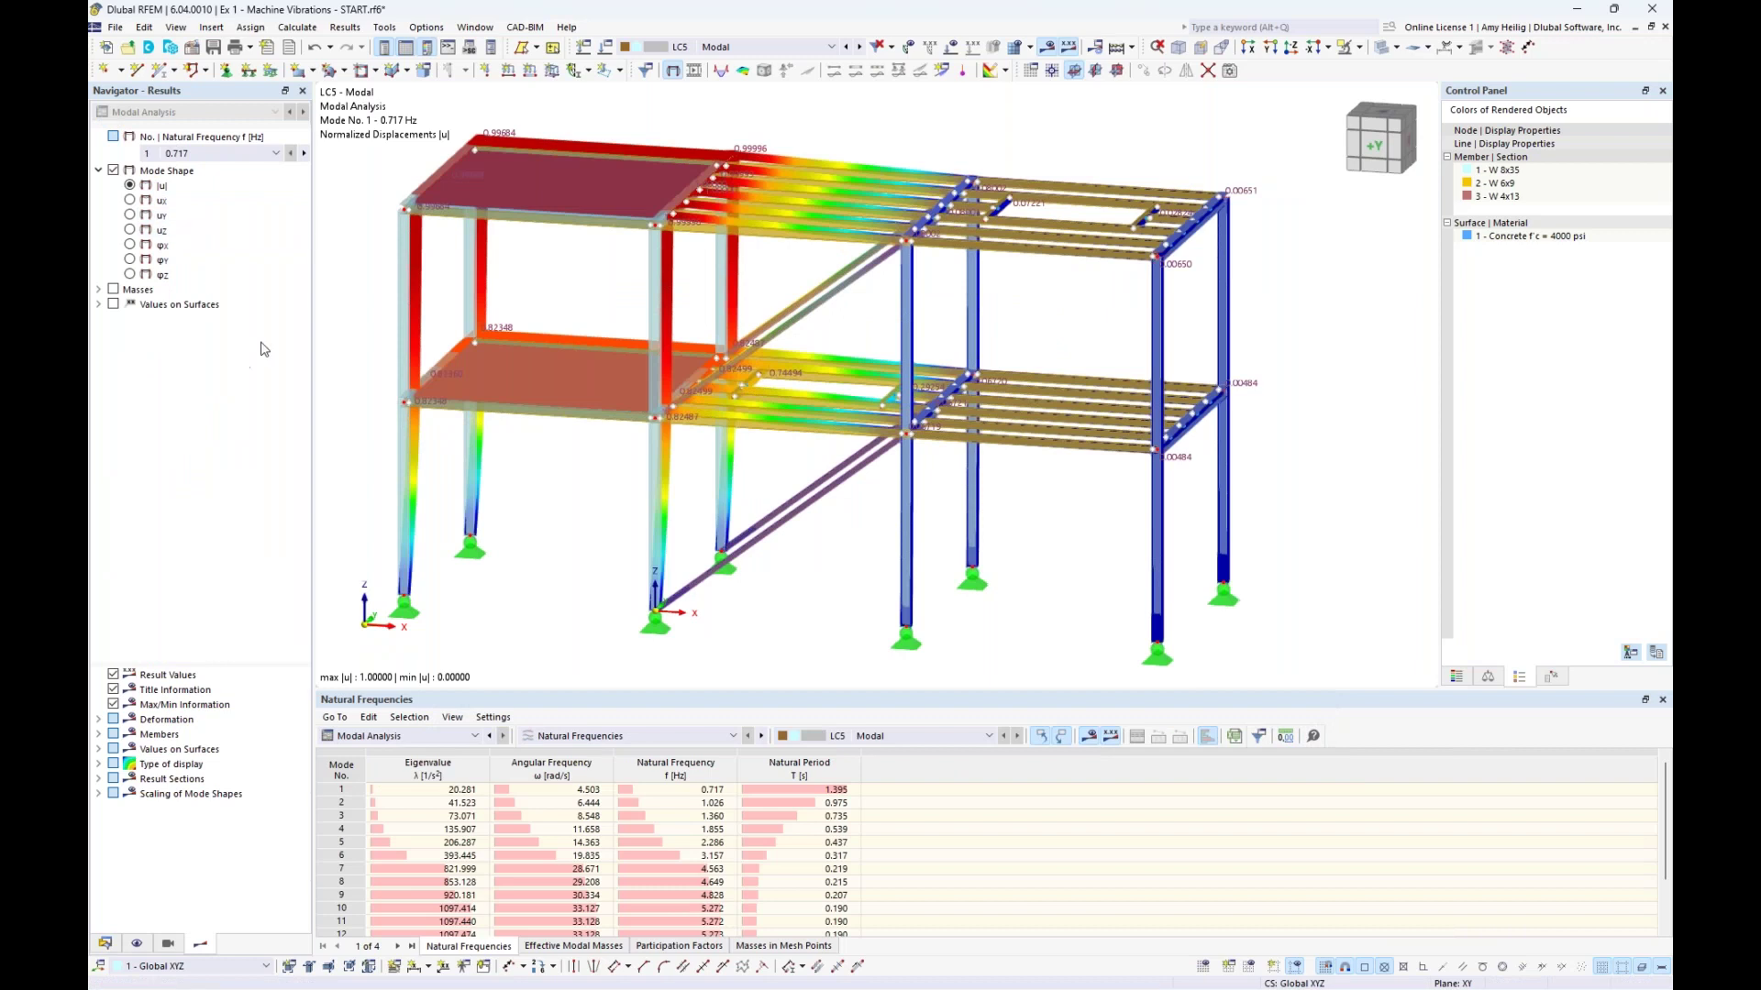
Display the mode shapes of modes 2 and 6 on the model
{"action": "left_click", "coordinate": [275, 155]}
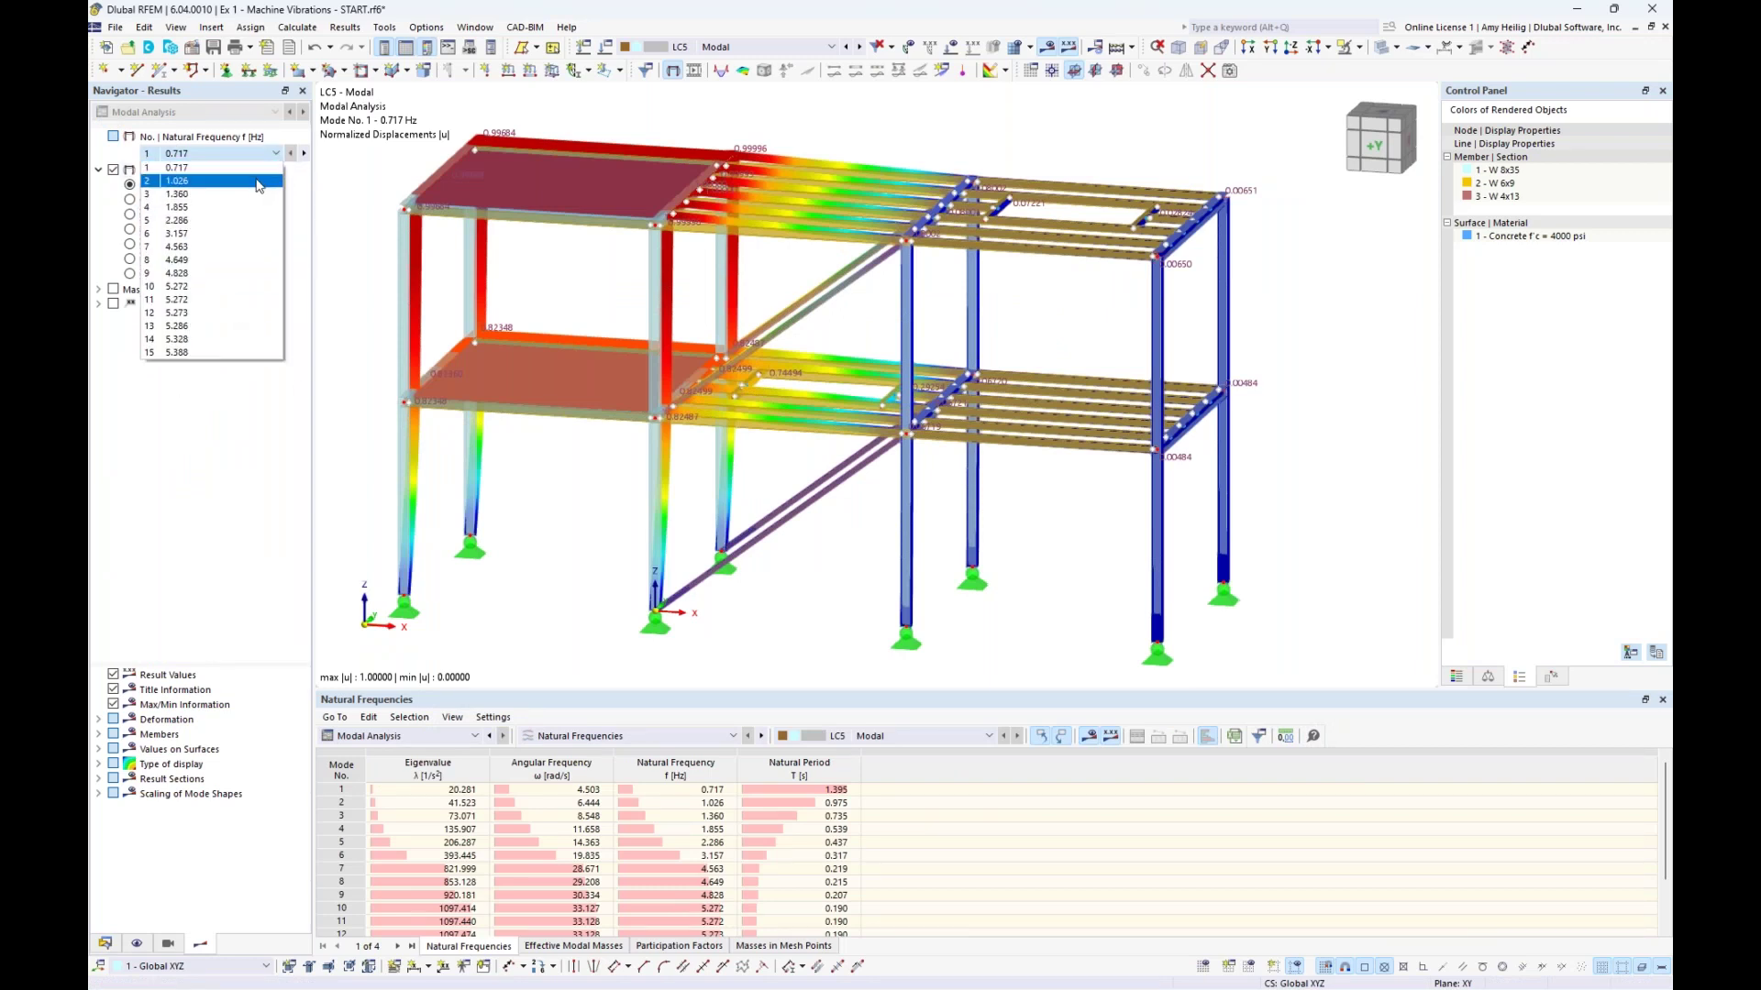
{"action": "left_click", "coordinate": [258, 181]}
{"action": "left_click", "coordinate": [276, 153]}
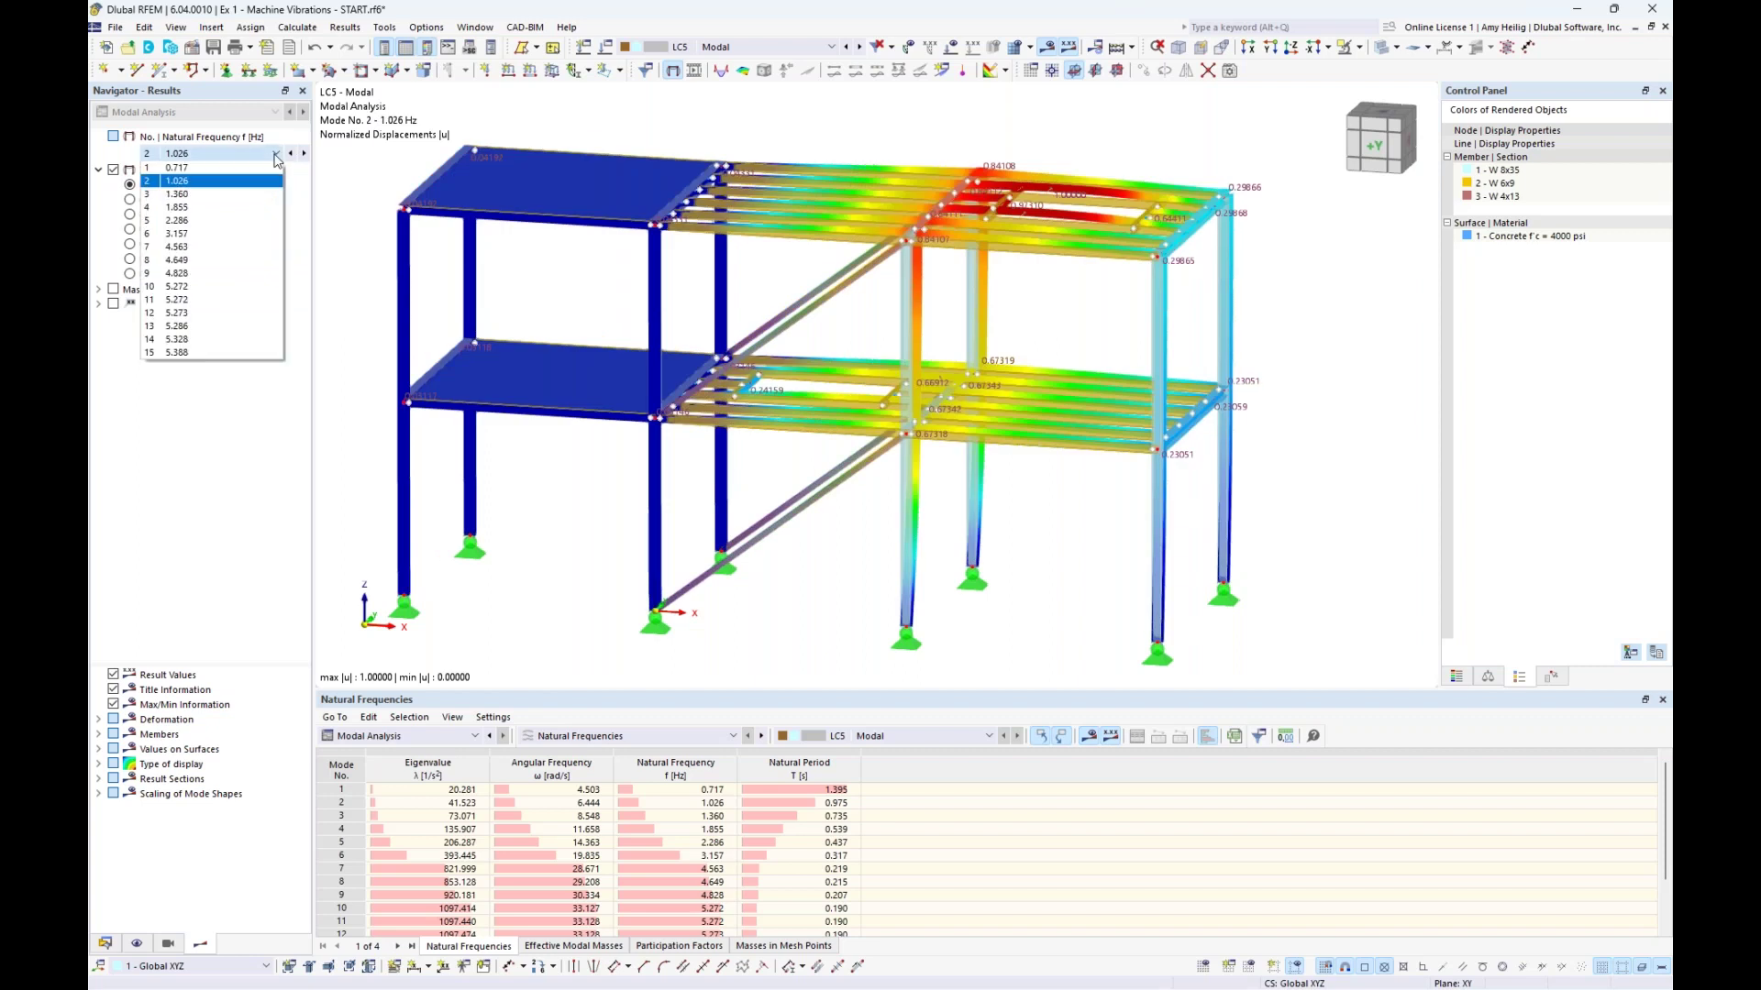
{"action": "left_click", "coordinate": [232, 235]}
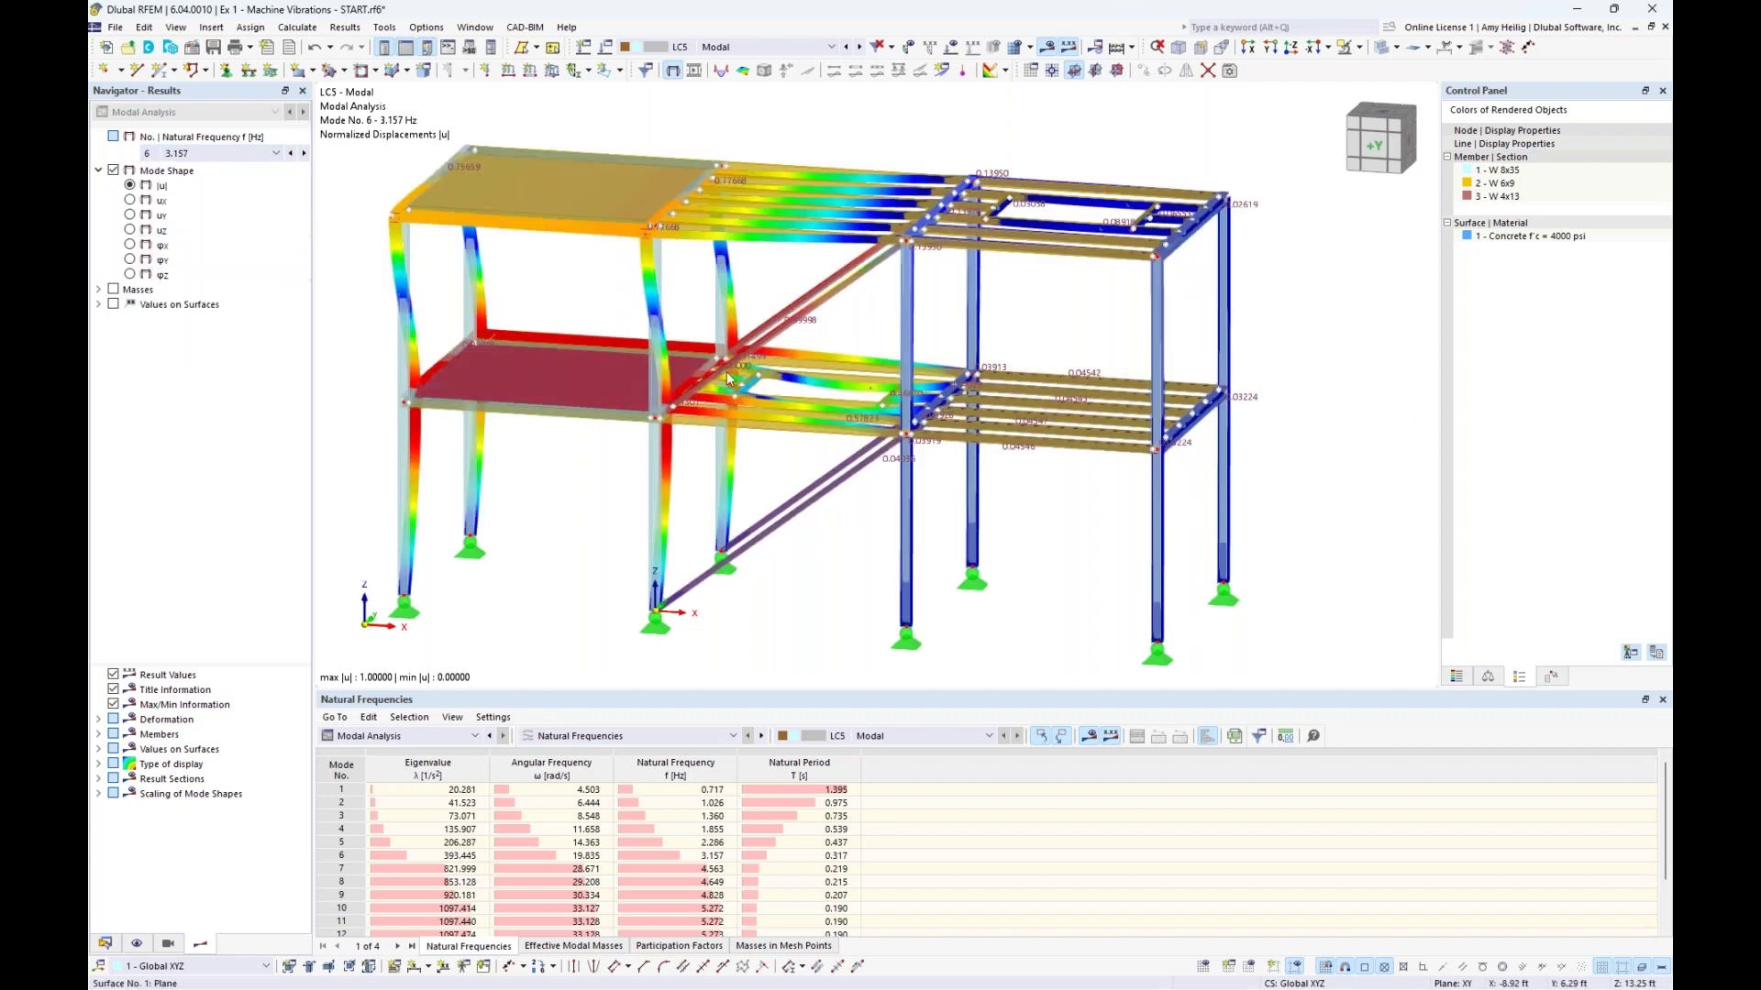
{"action": "middle_click_drag", "start_coordinate": [852, 319], "coordinate": [923, 304]}
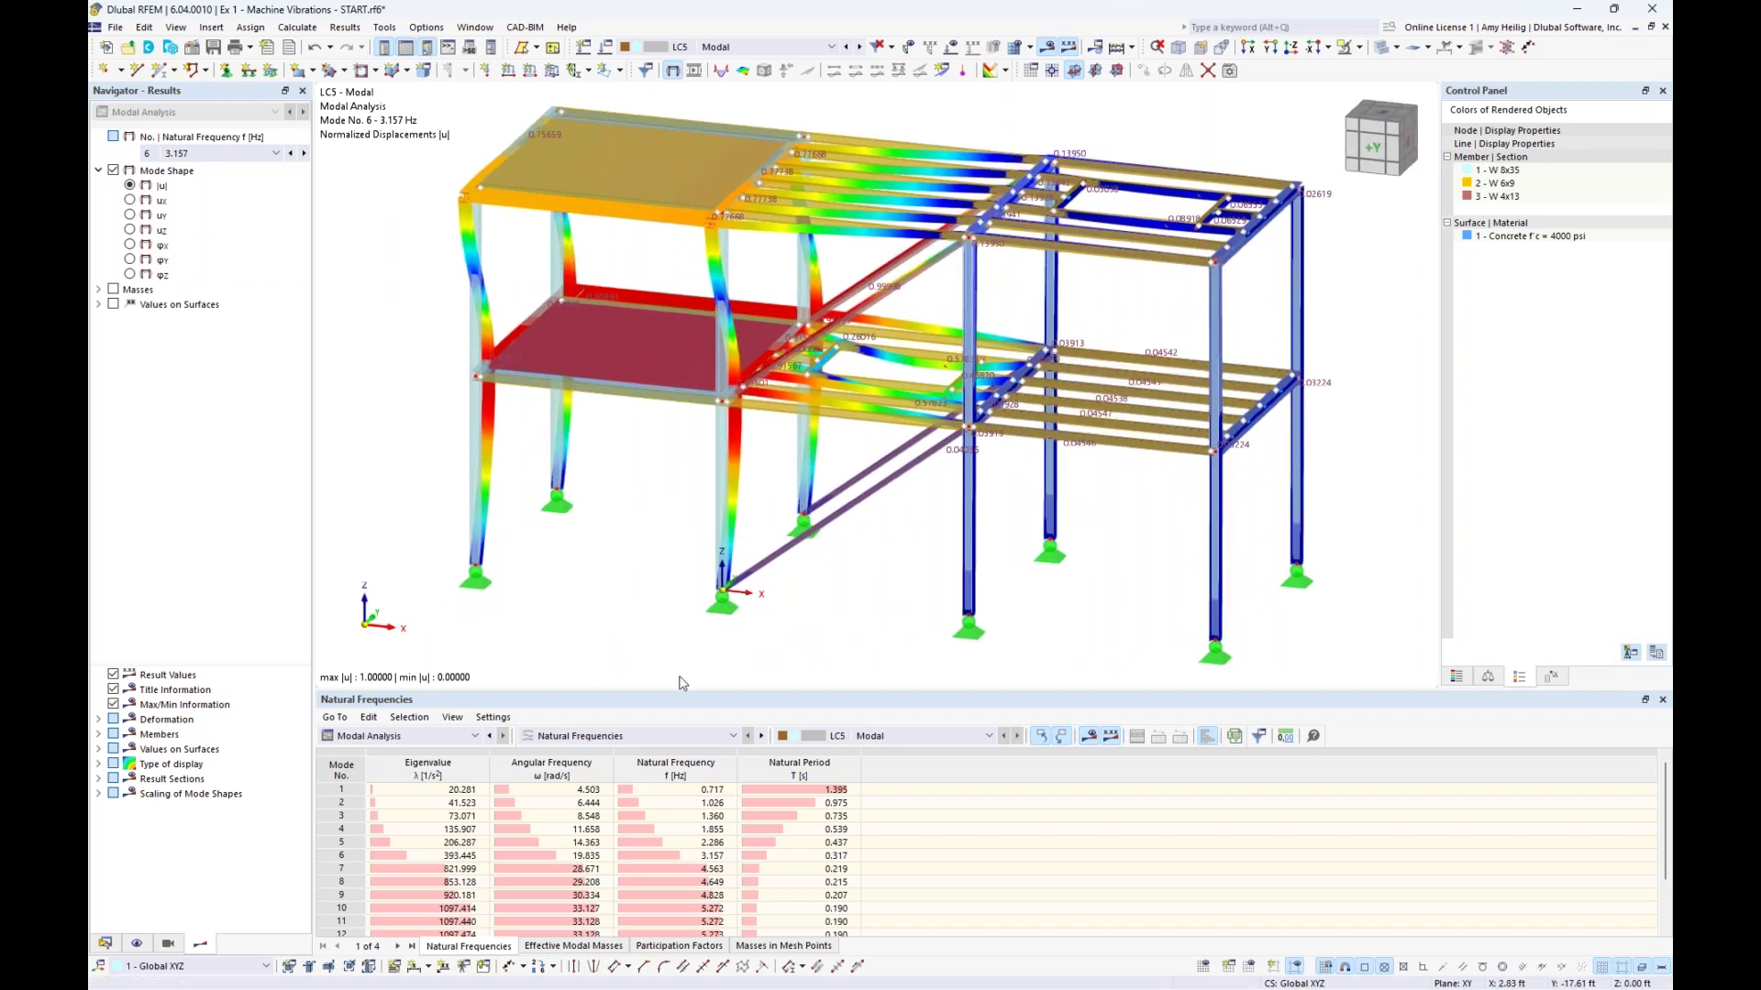
Enlarge the Modal Analysis results table until all 15 natural frequencies fit, keeping the whole model in view
{"action": "left_click_drag", "start_coordinate": [676, 690], "coordinate": [679, 634]}
{"action": "left_click", "coordinate": [474, 680]}
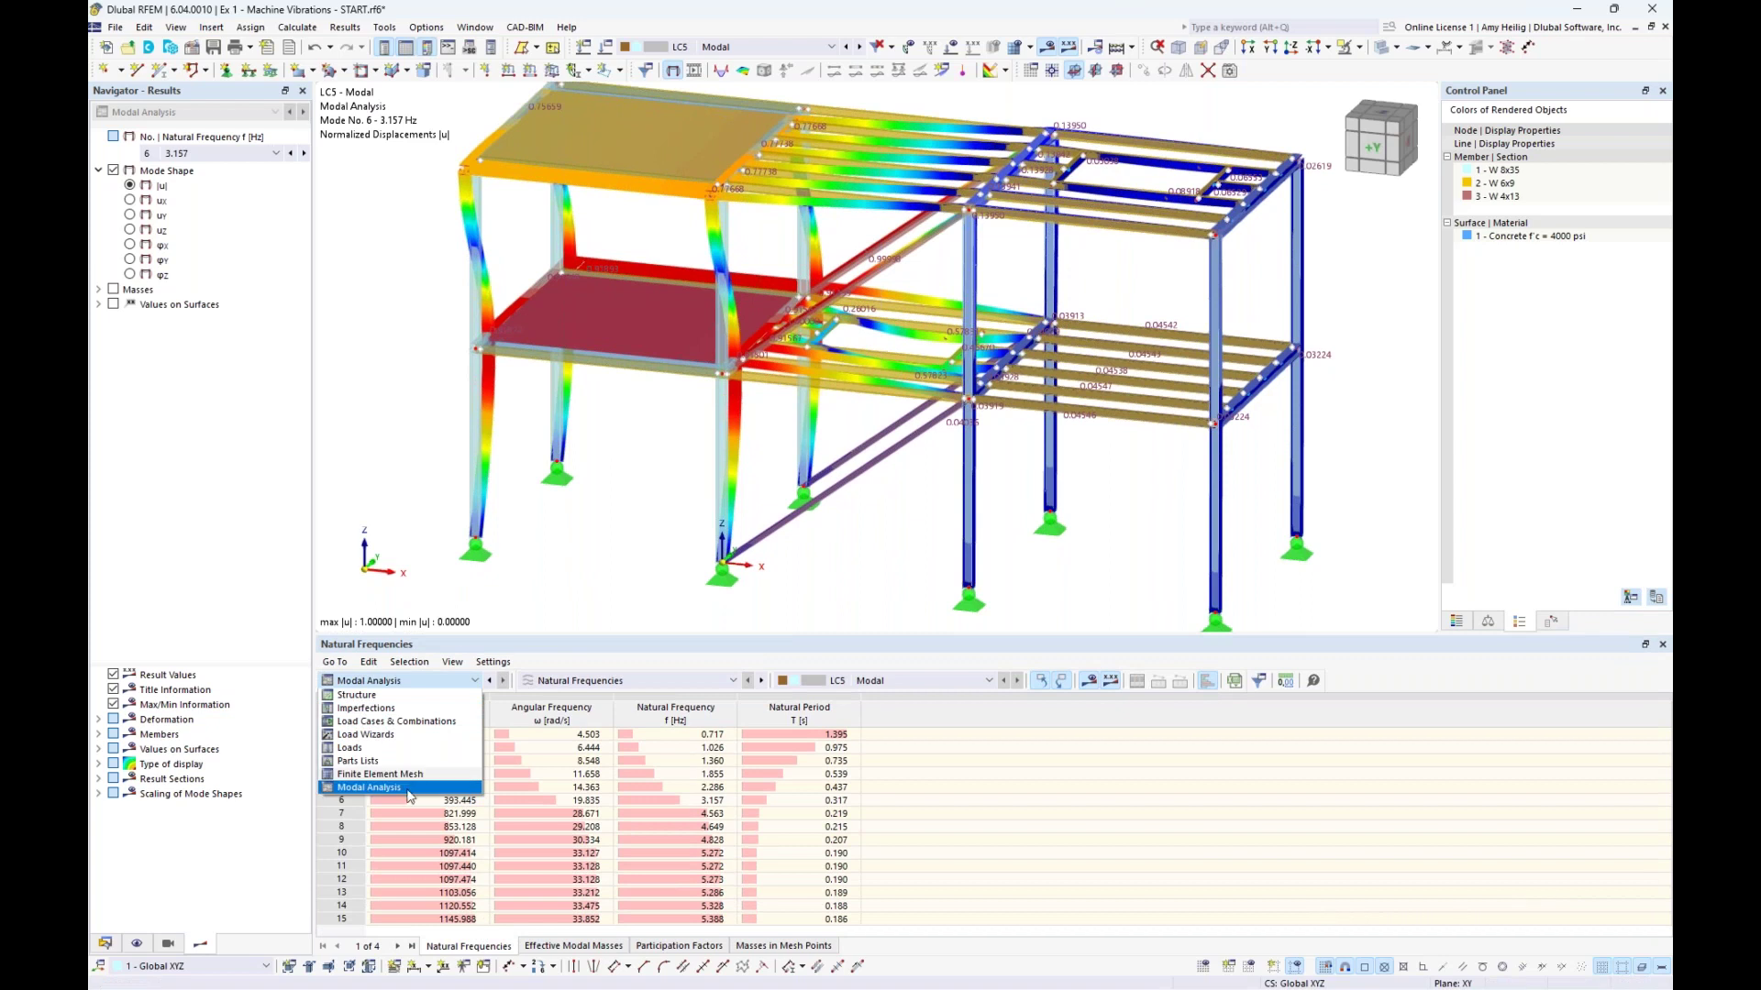
{"action": "left_click", "coordinate": [407, 788]}
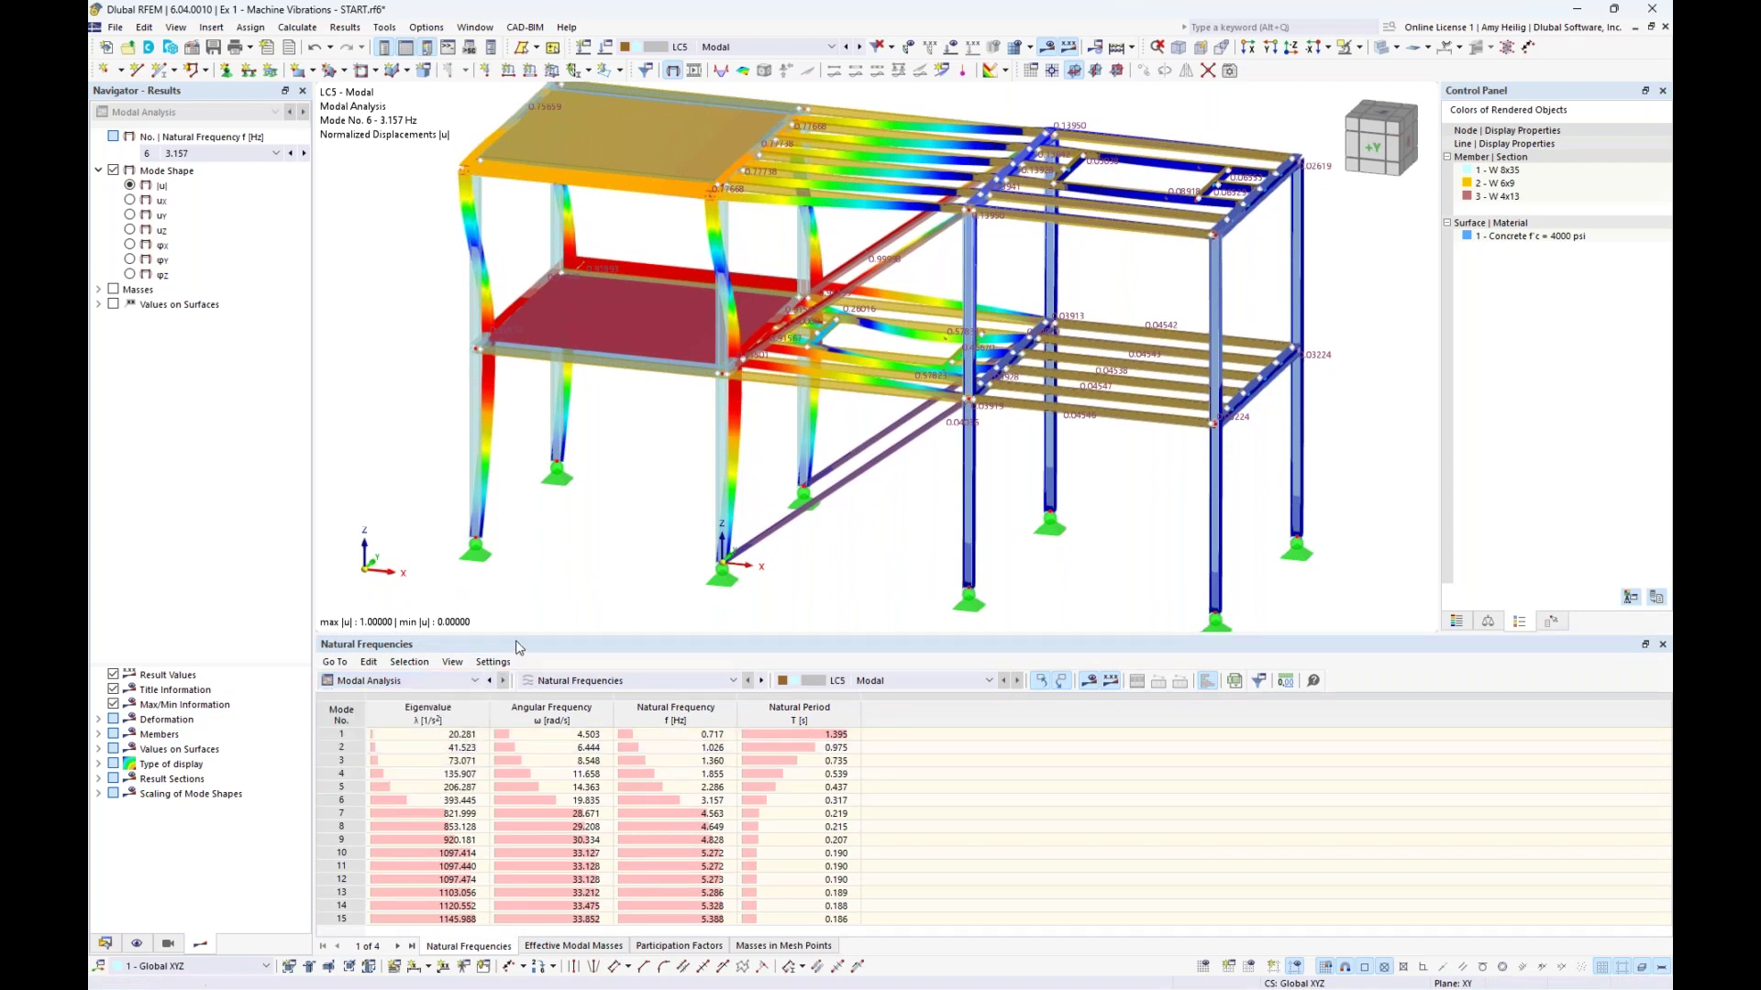
{"action": "left_click_drag", "start_coordinate": [518, 635], "coordinate": [533, 586]}
{"action": "scroll", "coordinate": [640, 480], "scroll_direction": "down", "scroll_amount": 2}
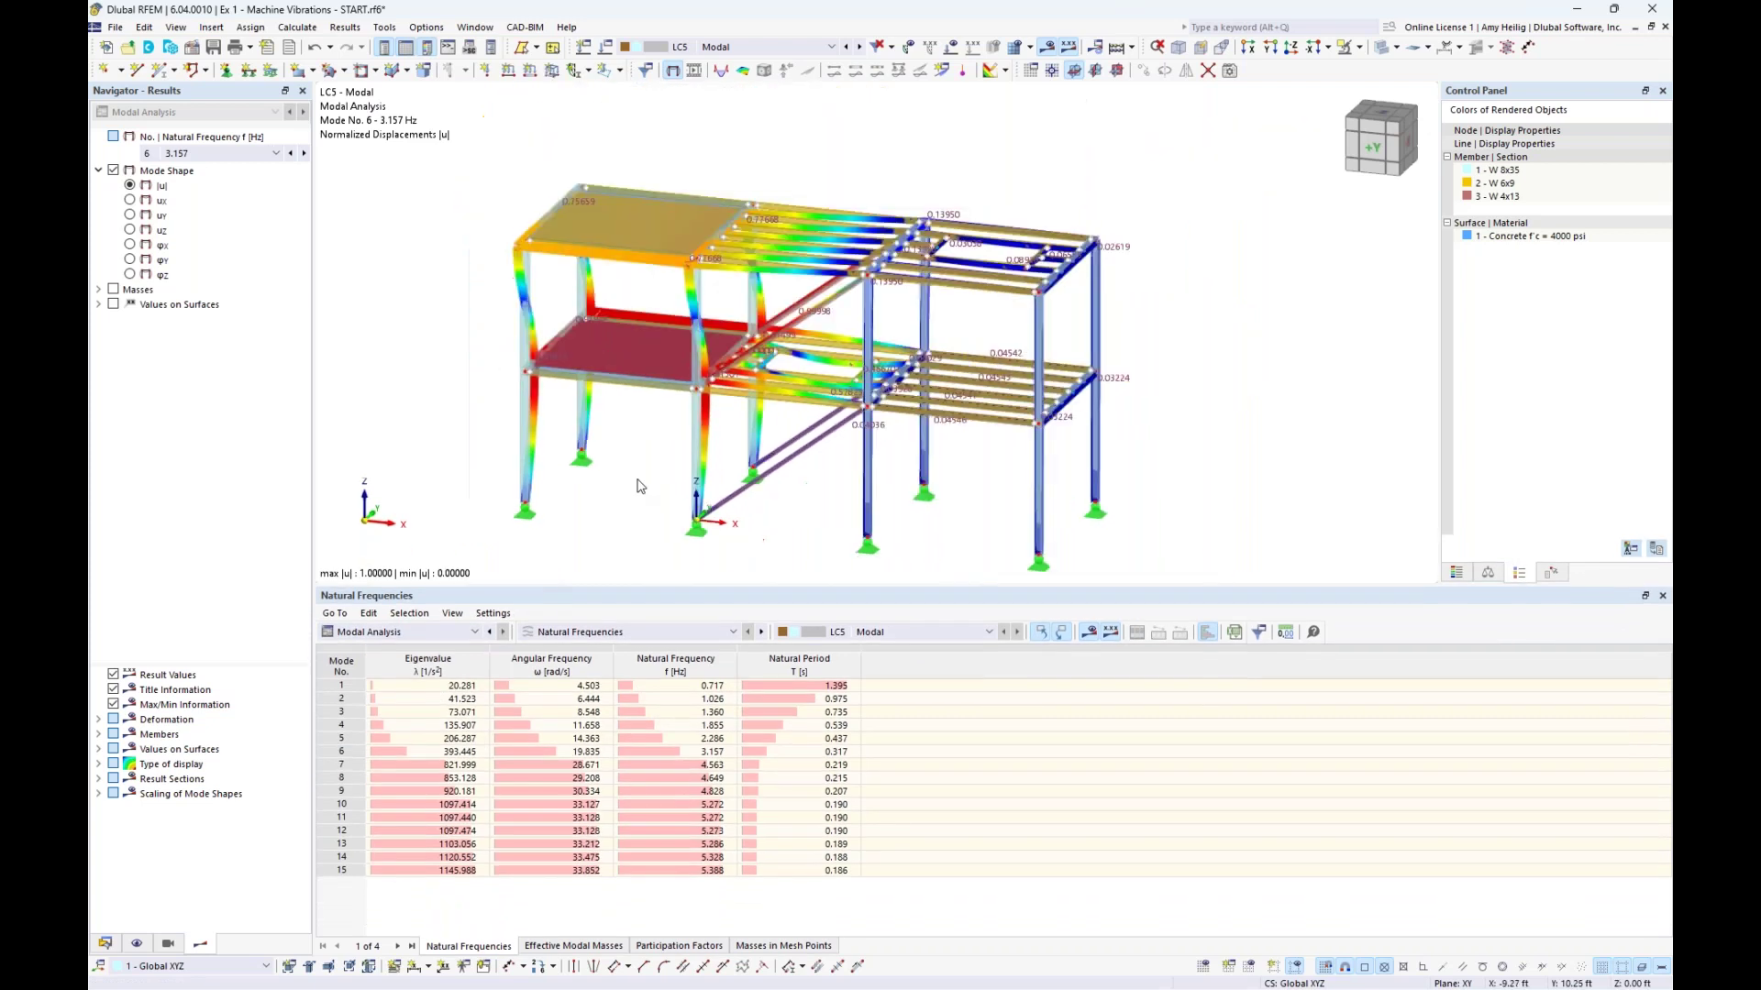
{"action": "middle_click_drag", "start_coordinate": [638, 478], "coordinate": [673, 466]}
Step through the mode shapes of modes 1 to 4 and 6 from the natural frequencies table, and show the model in wireframe
{"action": "left_click", "coordinate": [458, 686]}
{"action": "left_click", "coordinate": [461, 698]}
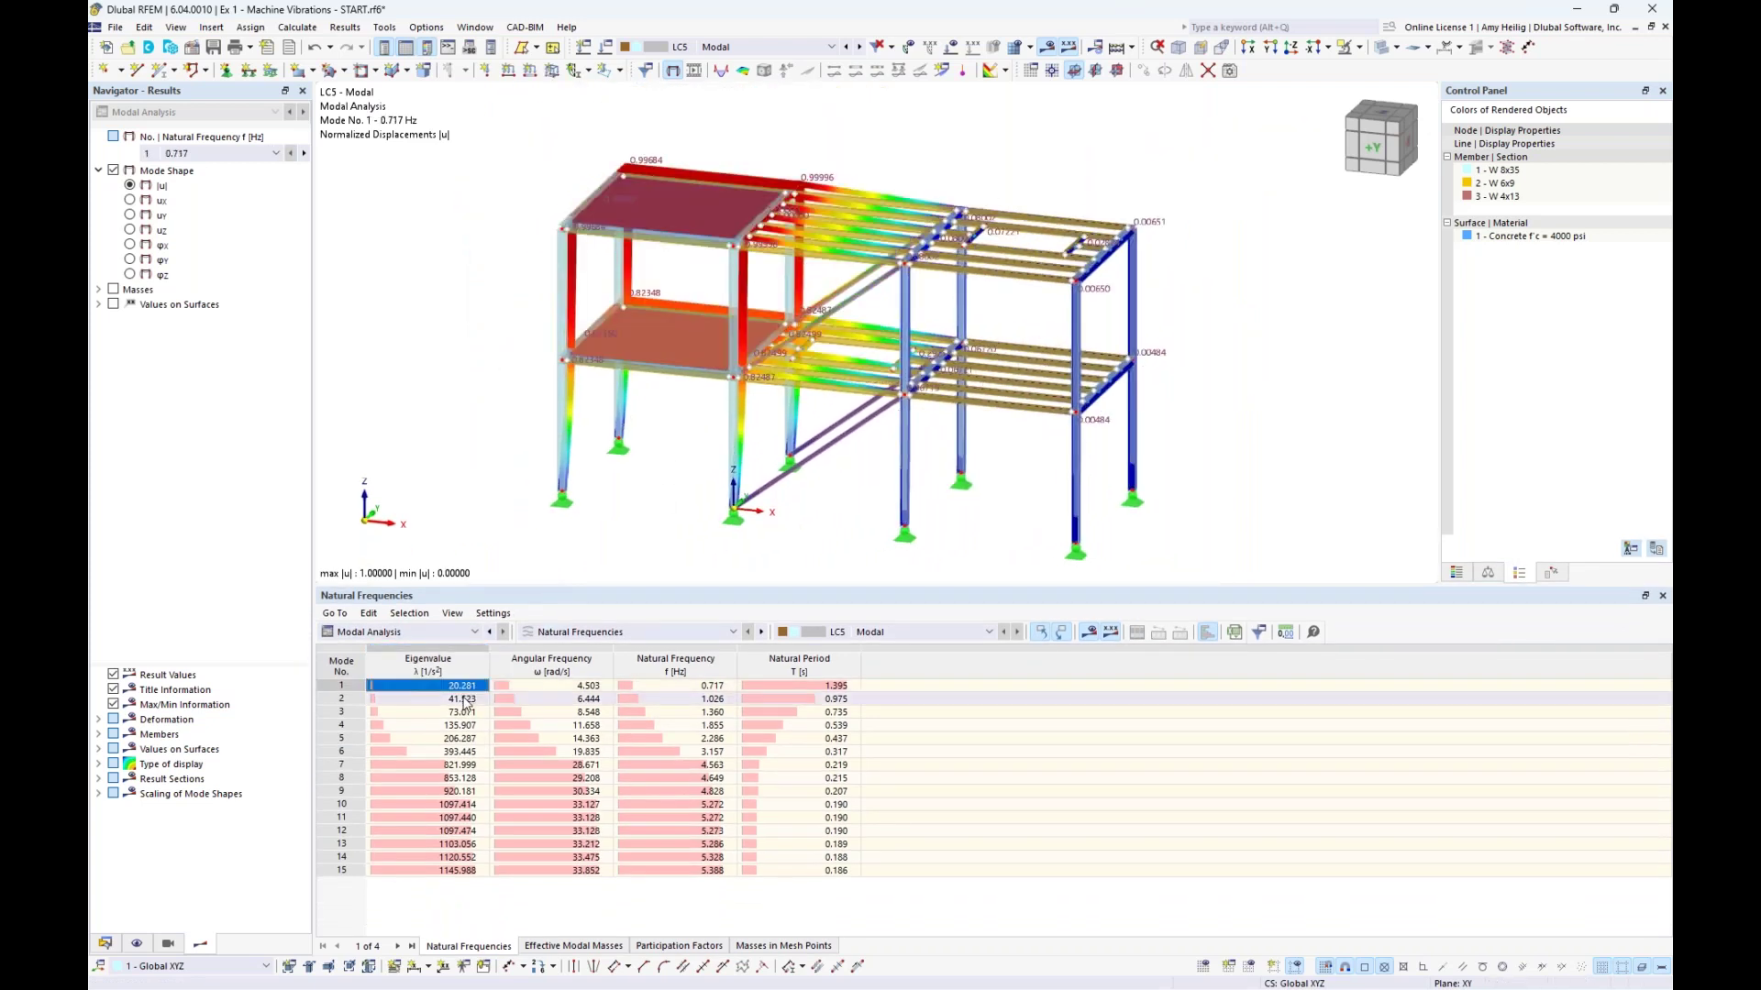
{"action": "left_click", "coordinate": [461, 712]}
{"action": "left_click", "coordinate": [459, 725]}
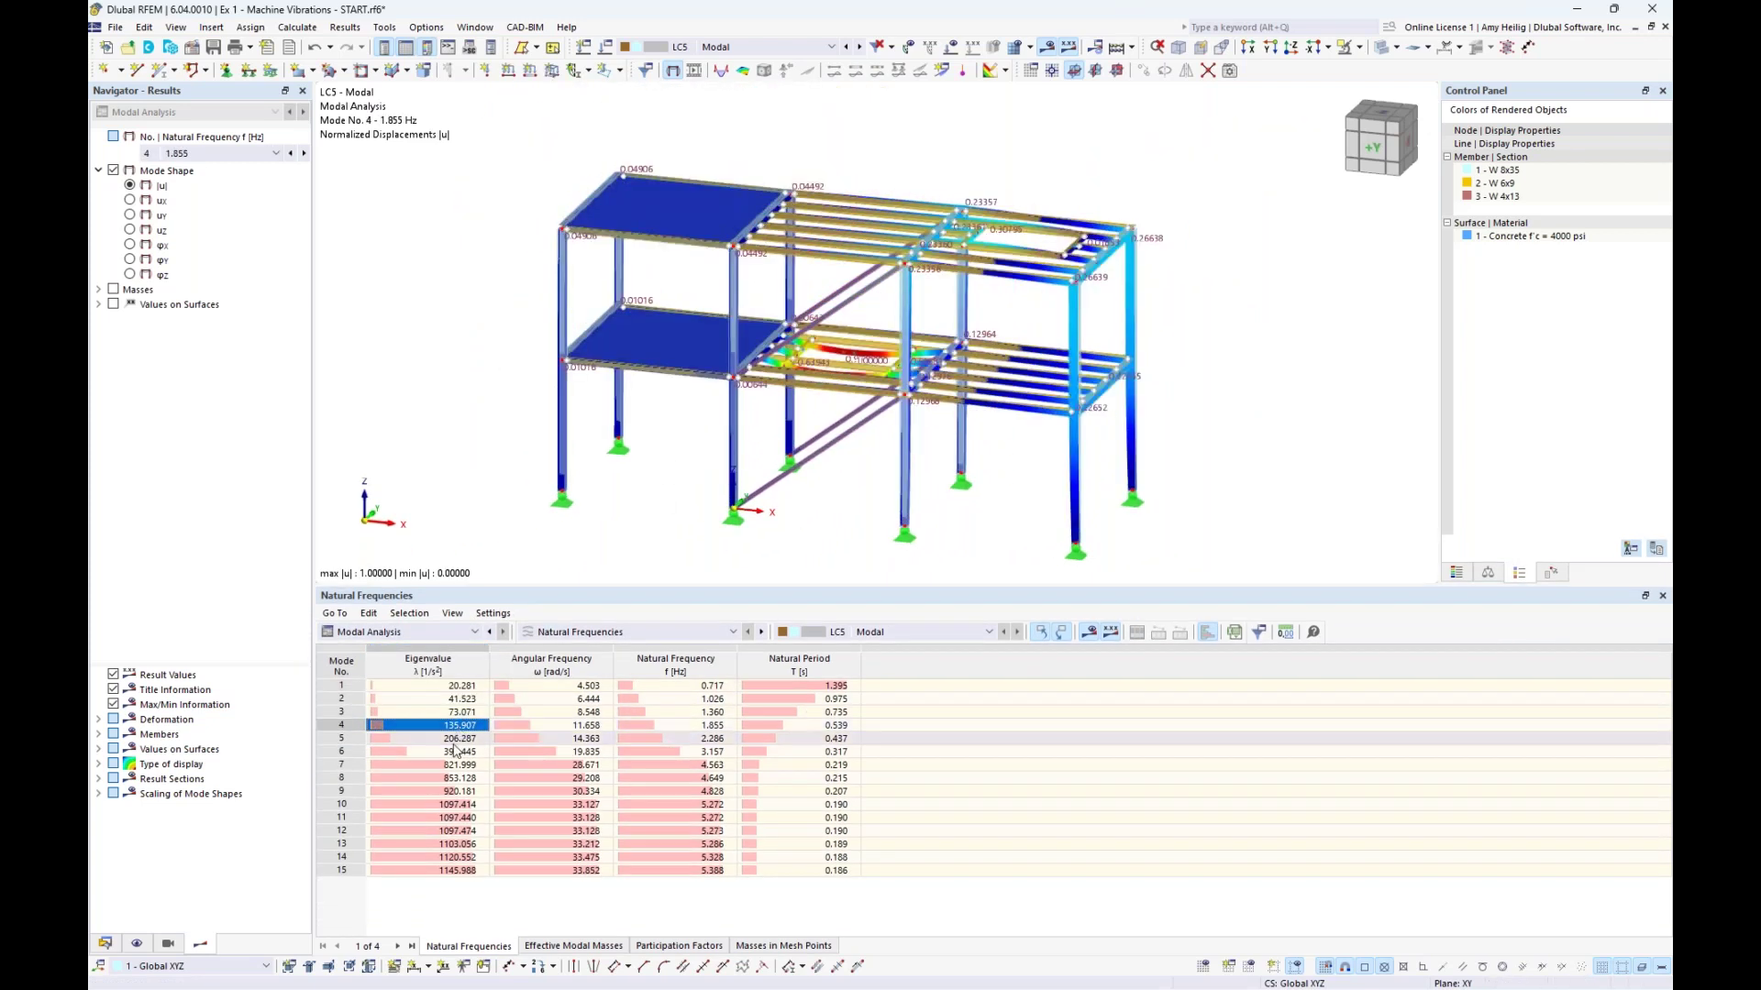
{"action": "left_click", "coordinate": [450, 752]}
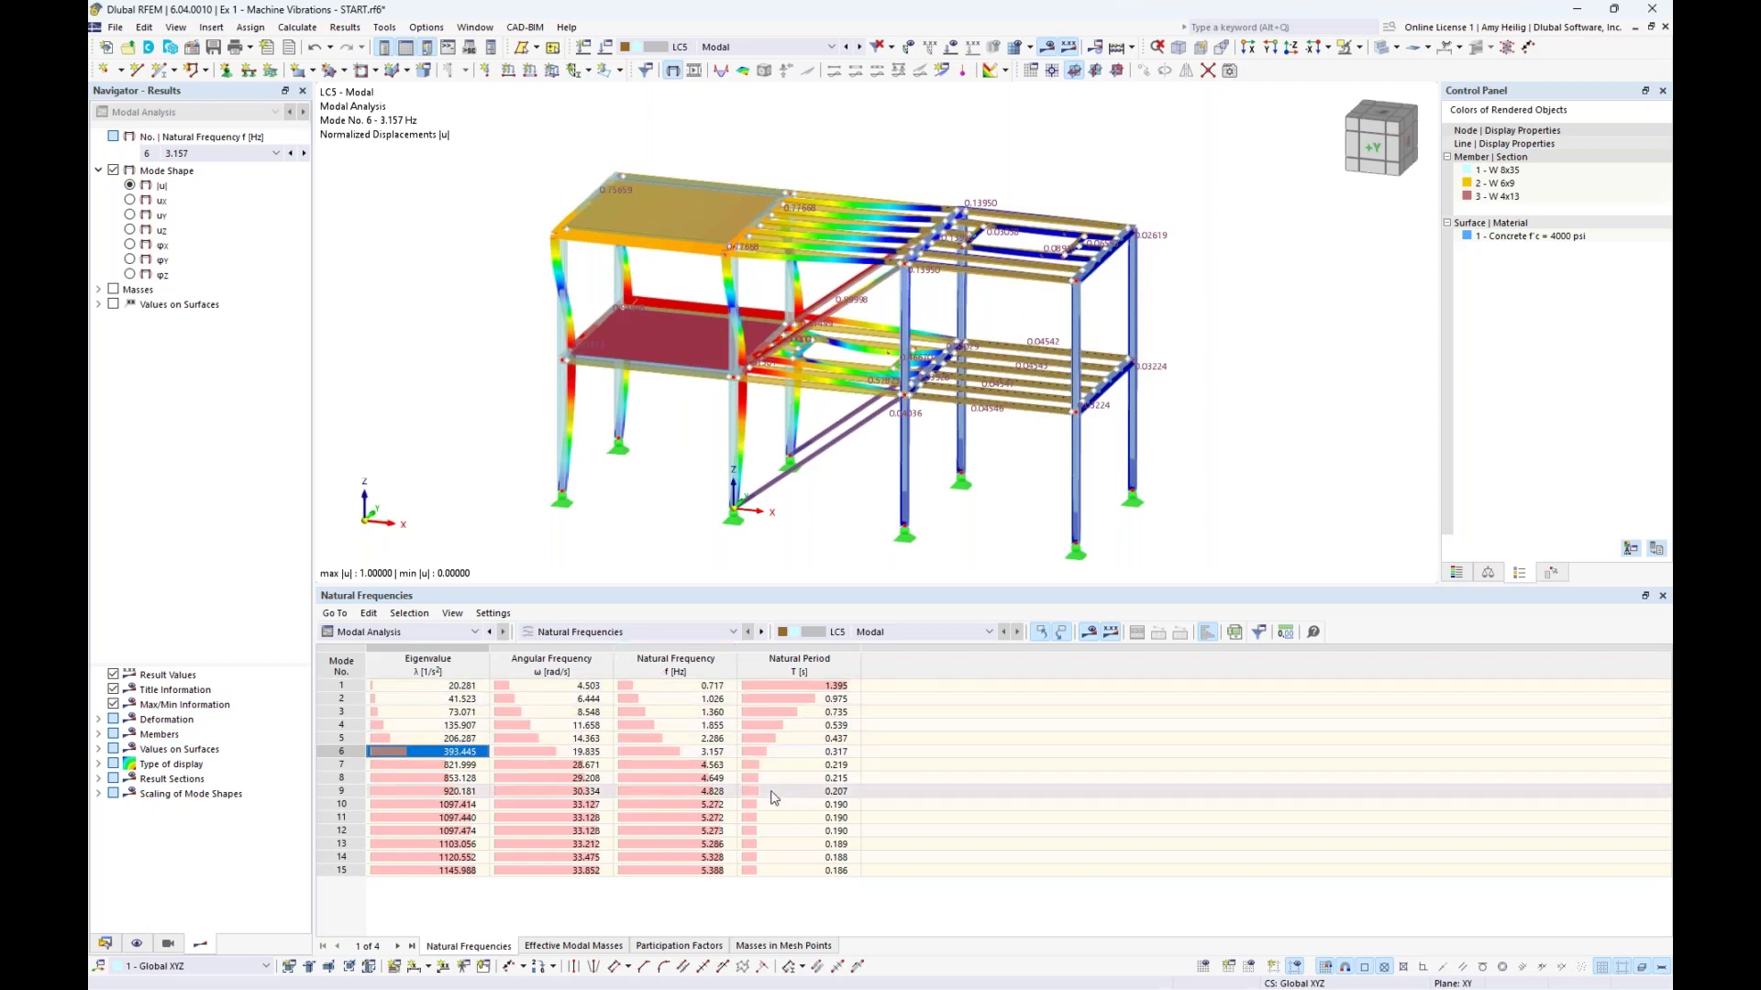
{"action": "left_click", "coordinate": [1383, 46]}
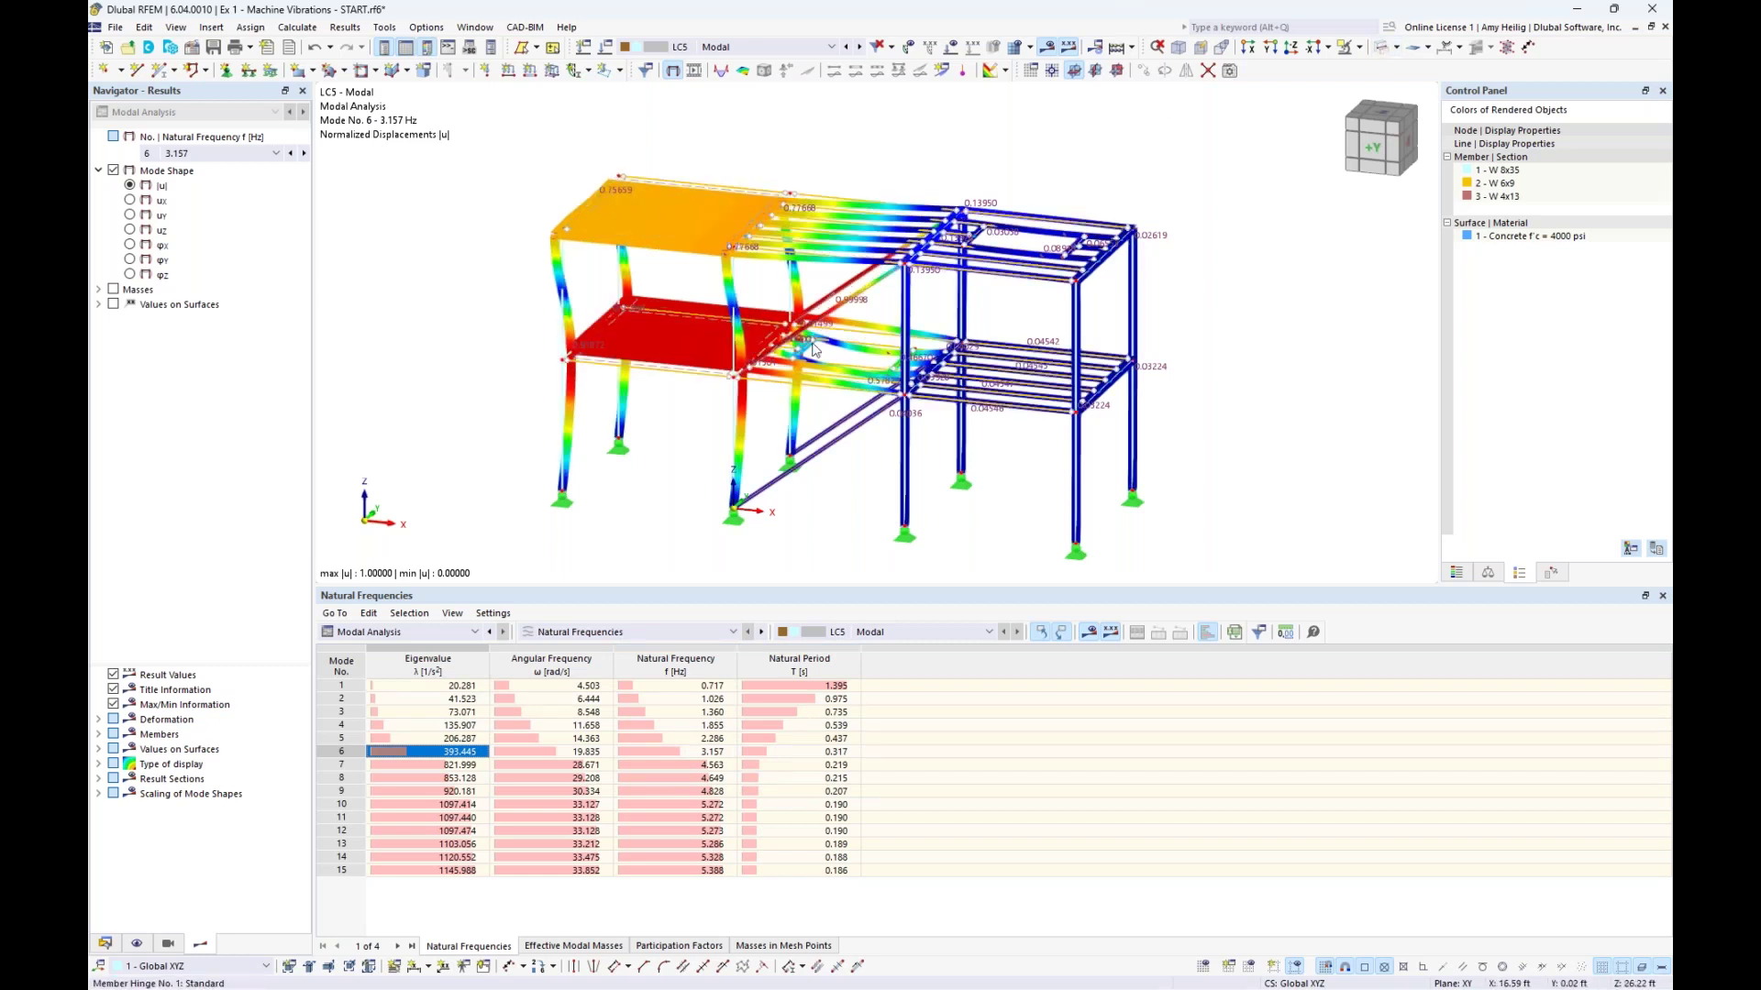
Examine the largest translational effective modal masses in Y, Z and X for modes 1, 8 and 15, and return to the natural frequencies
{"action": "left_click", "coordinate": [555, 948]}
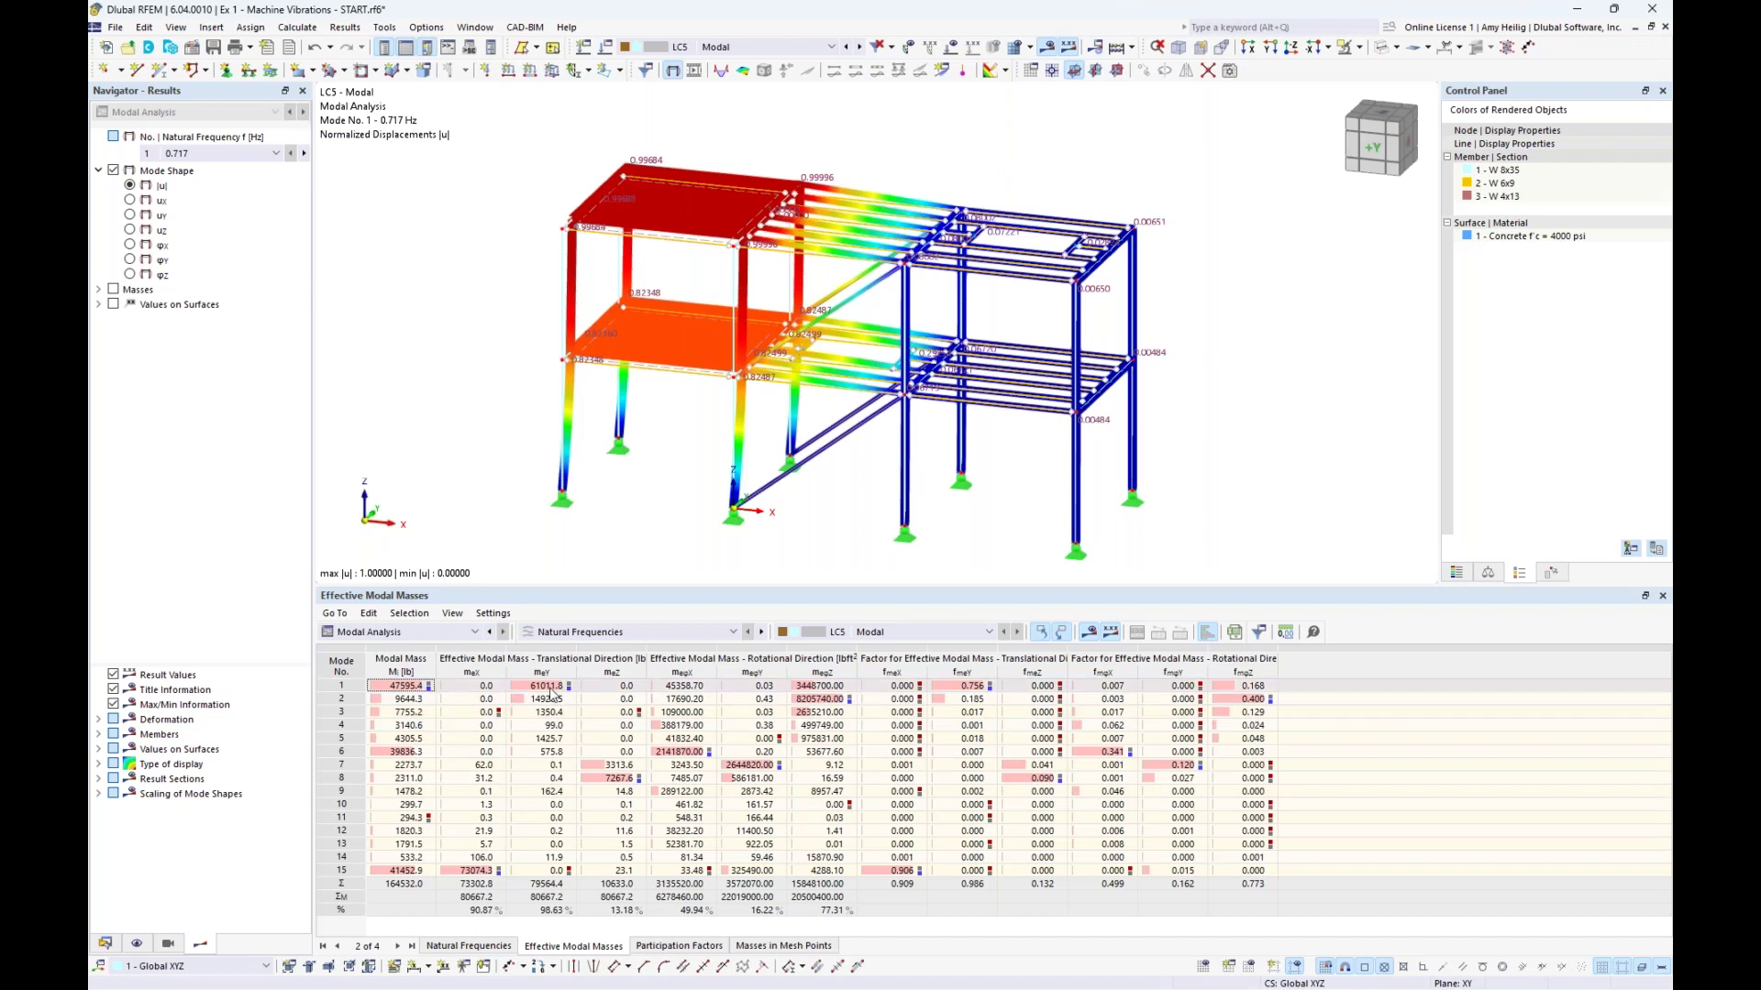
{"action": "left_click", "coordinate": [549, 690]}
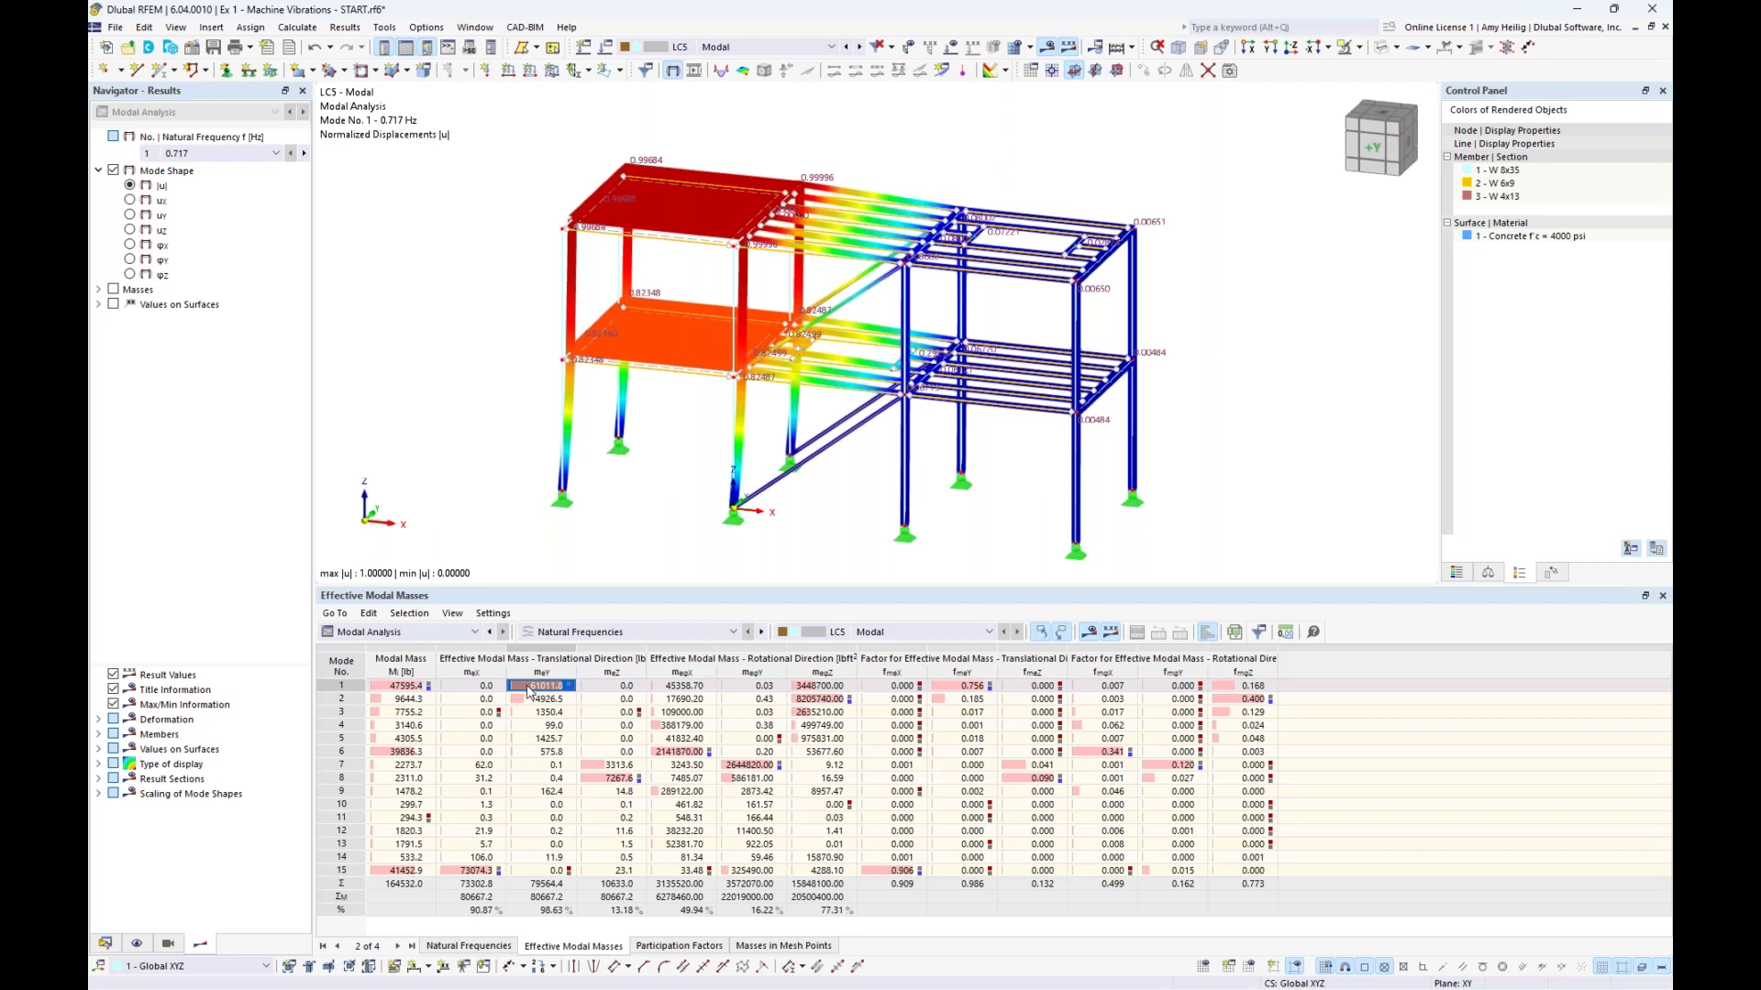
{"action": "left_click", "coordinate": [605, 779]}
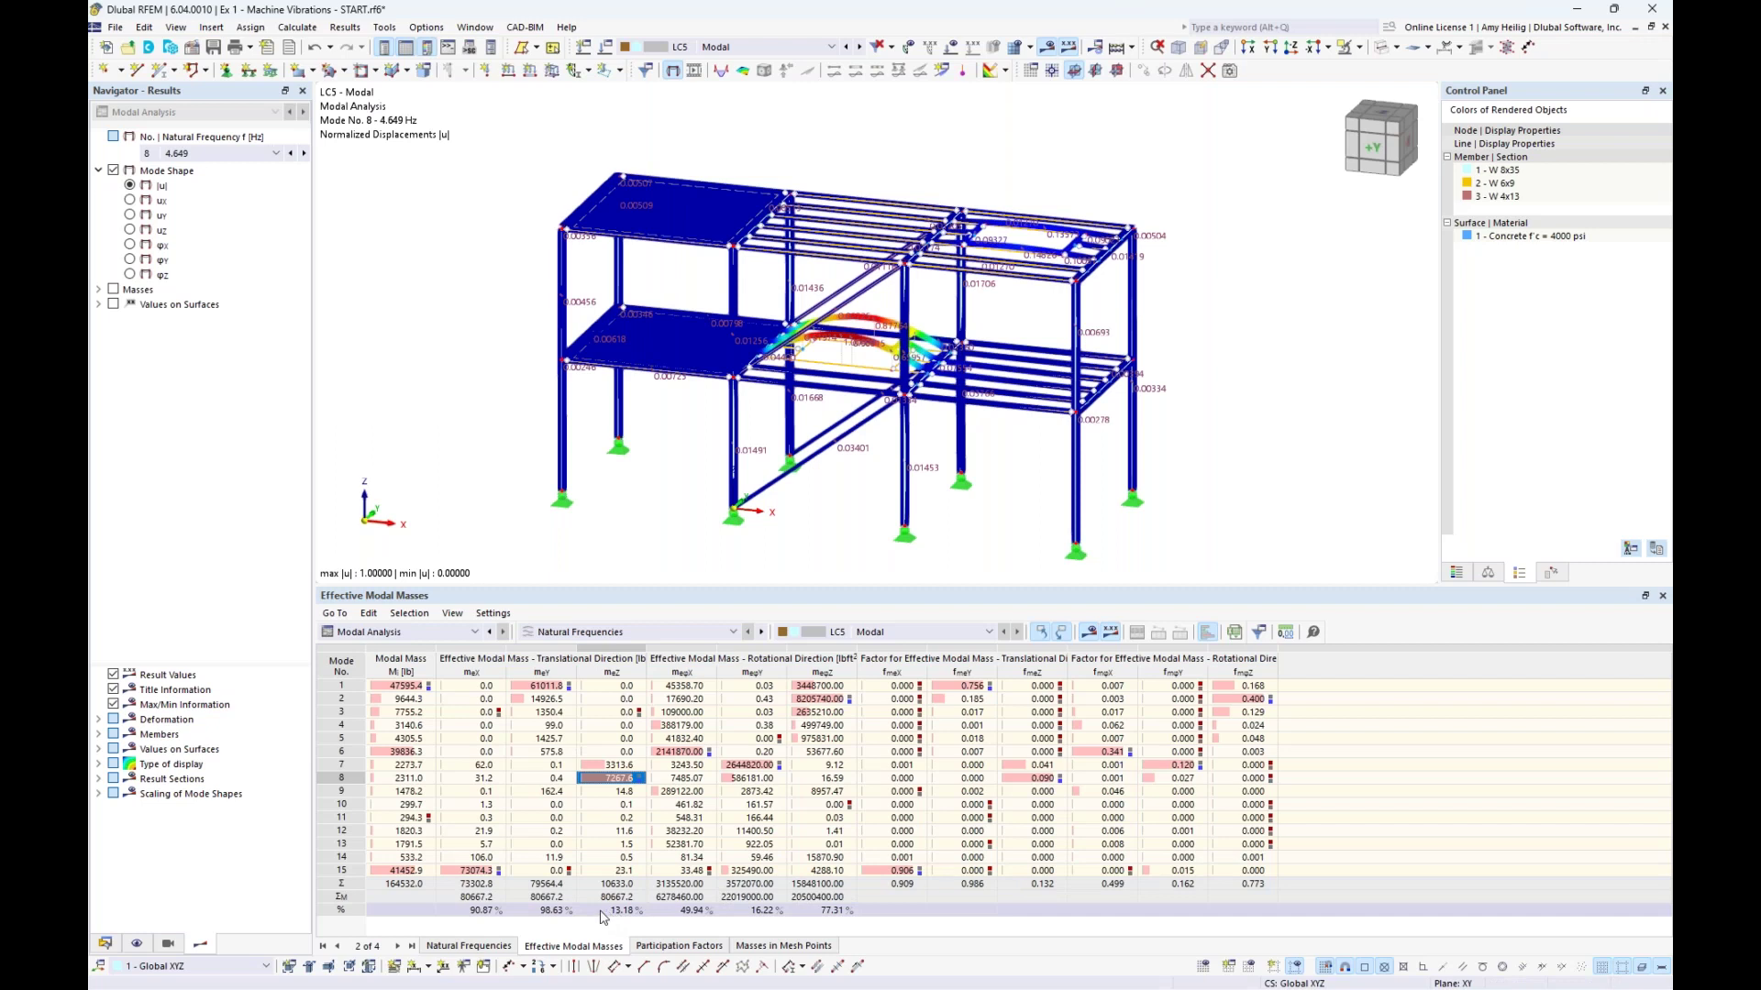
{"action": "left_click", "coordinate": [465, 871]}
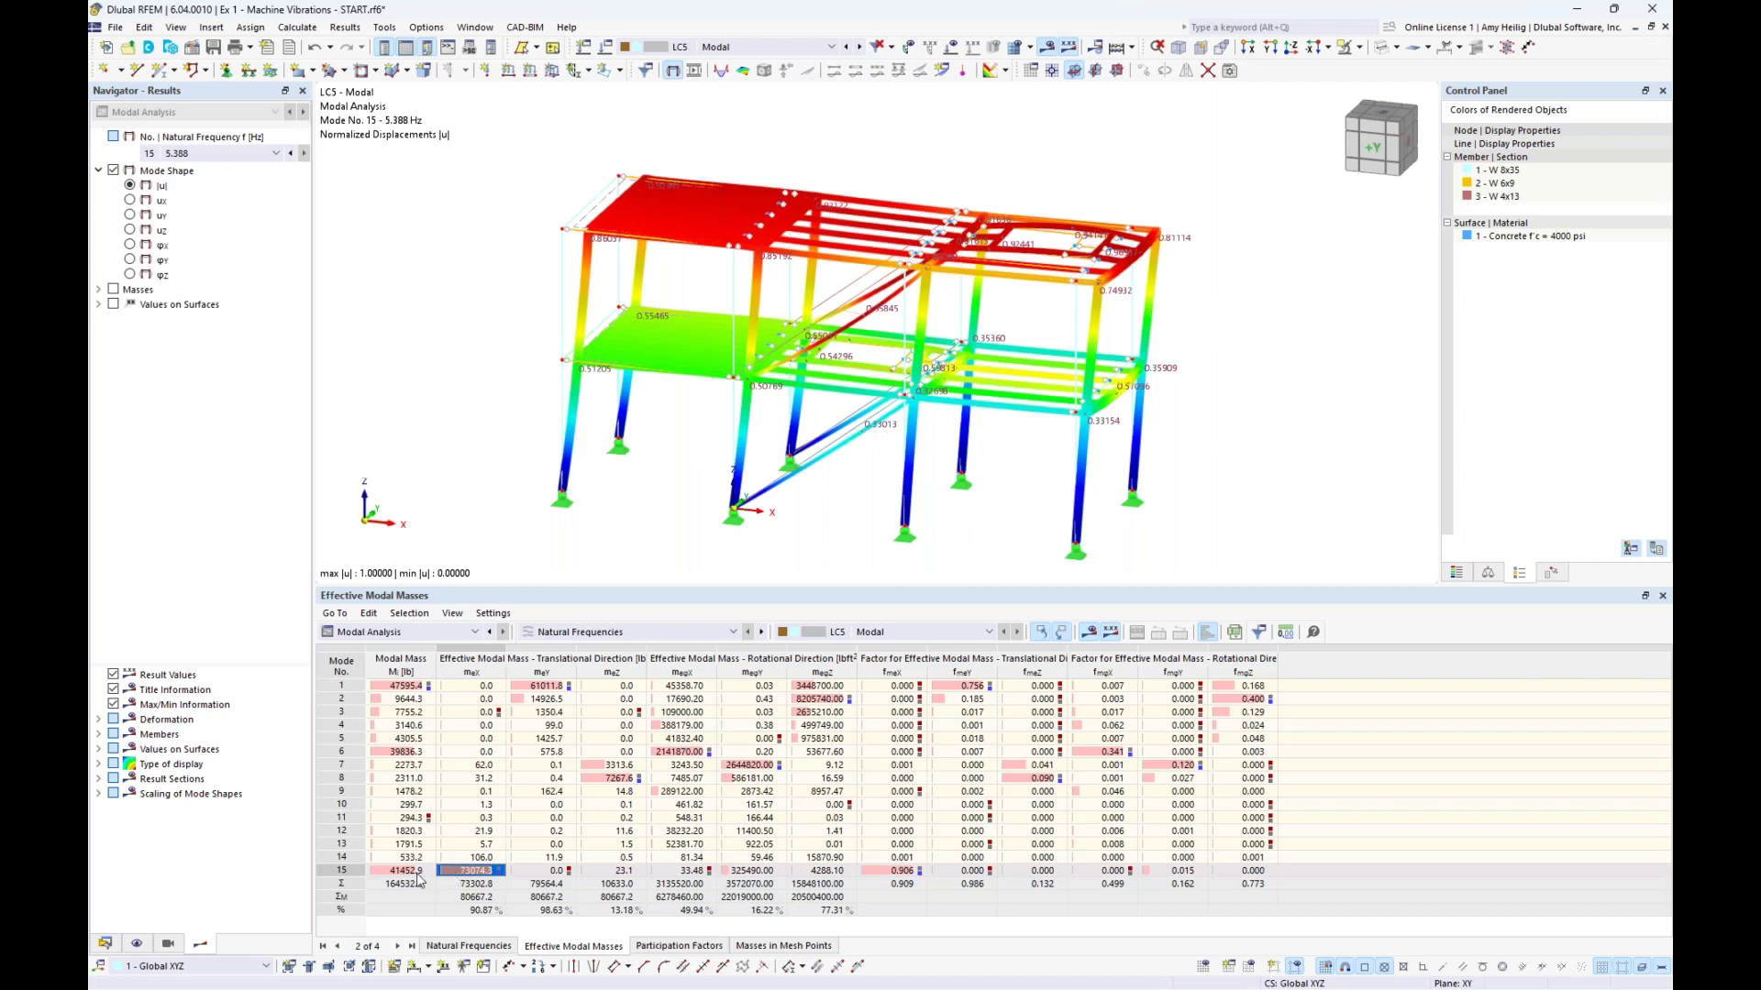
{"action": "left_click", "coordinate": [465, 946]}
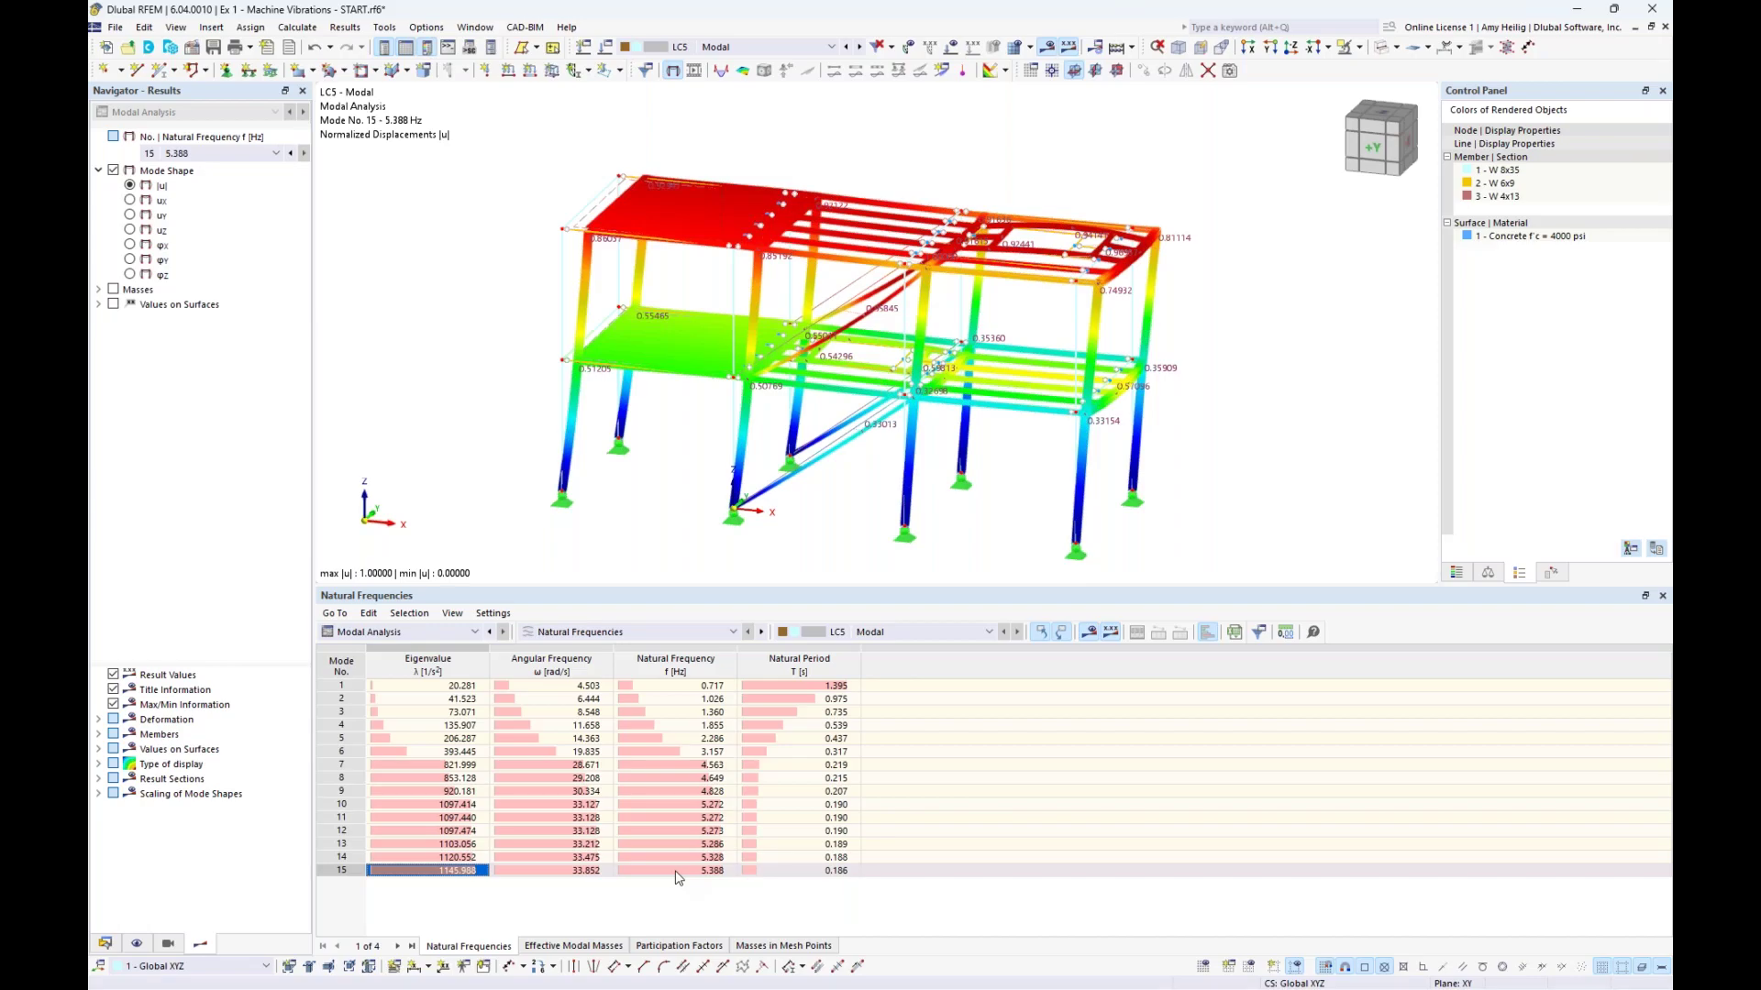
Switch to the PowerPoint slide show and review the excitation calculations for the rotating machines in Example 1
{"action": "key", "text": "super+Tab"}
{"action": "left_click", "coordinate": [694, 470]}
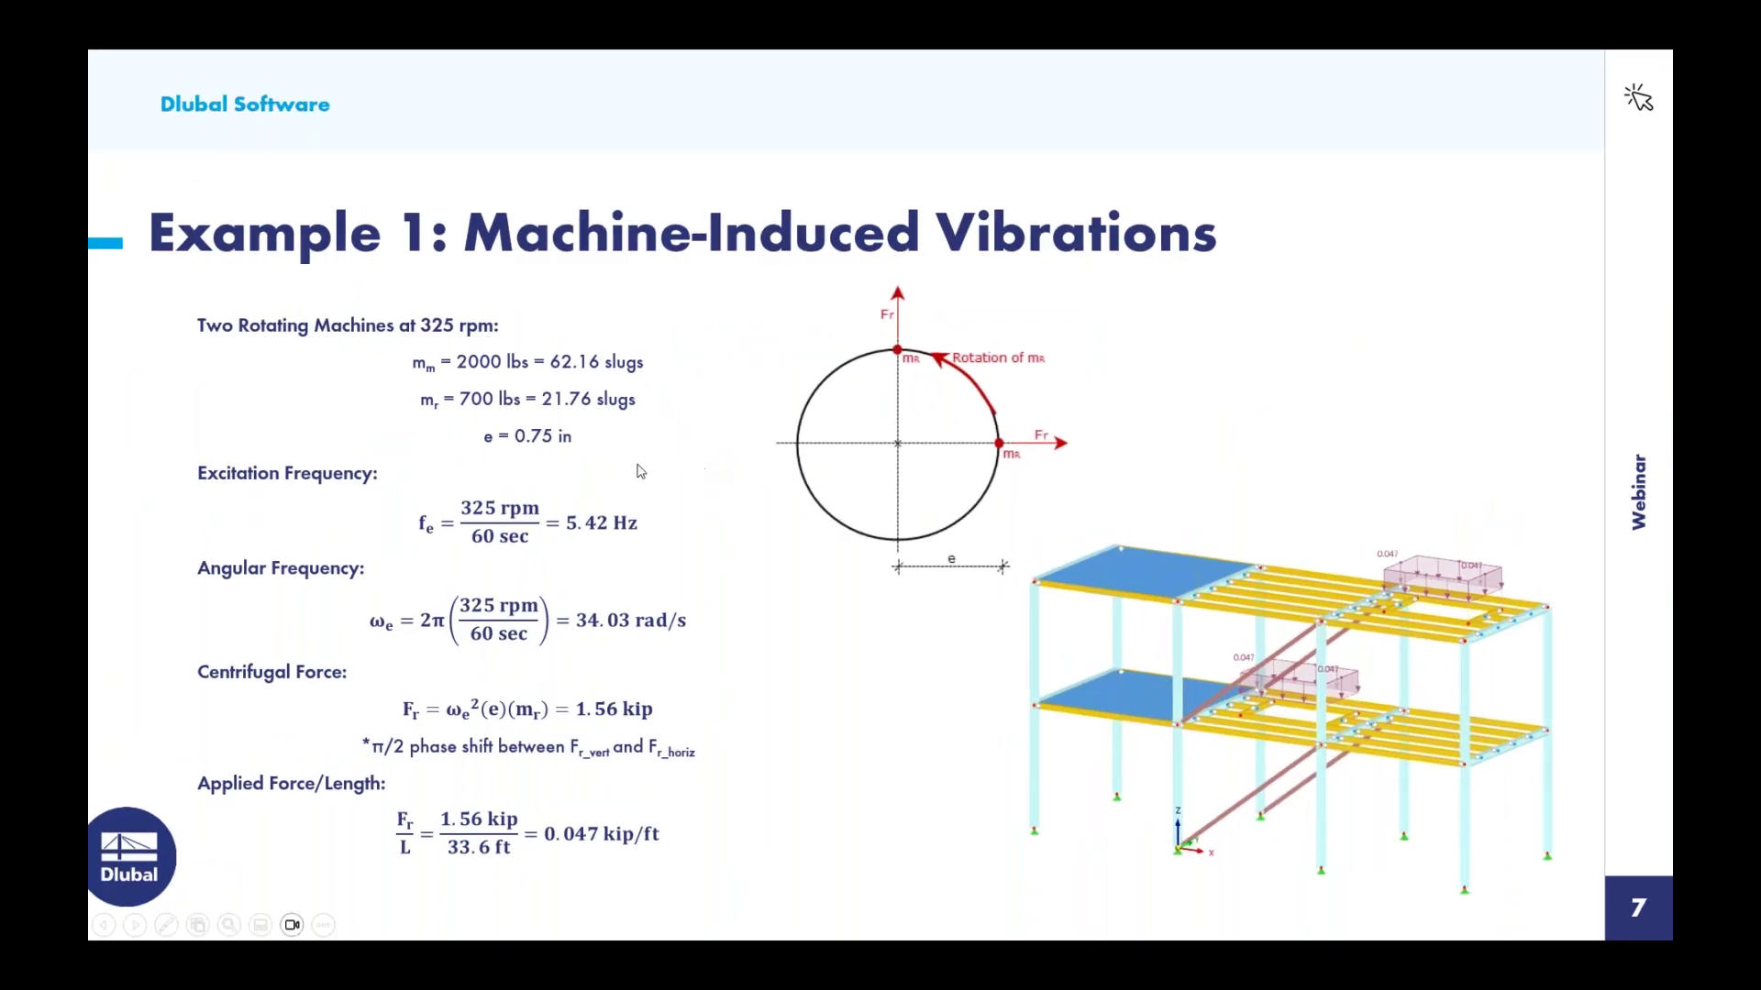
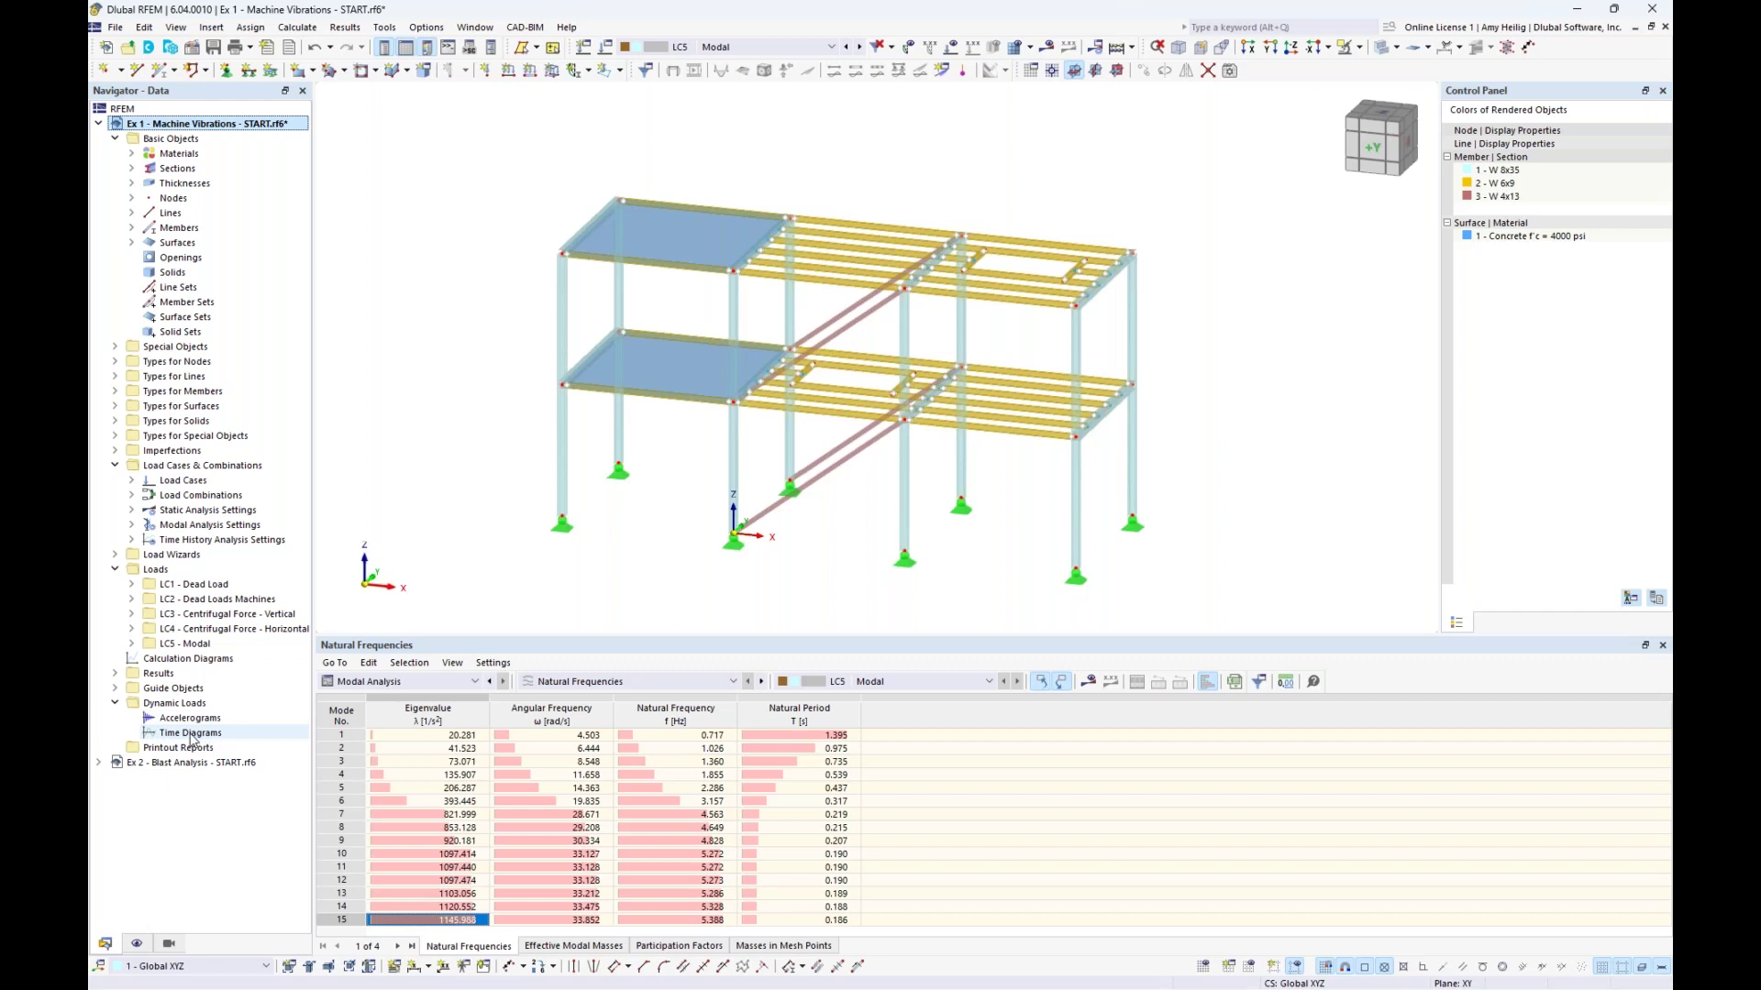
Back in RFEM, create a new time diagram with the Function definition type and name it "Vertical Component"
{"action": "double_click", "coordinate": [191, 735]}
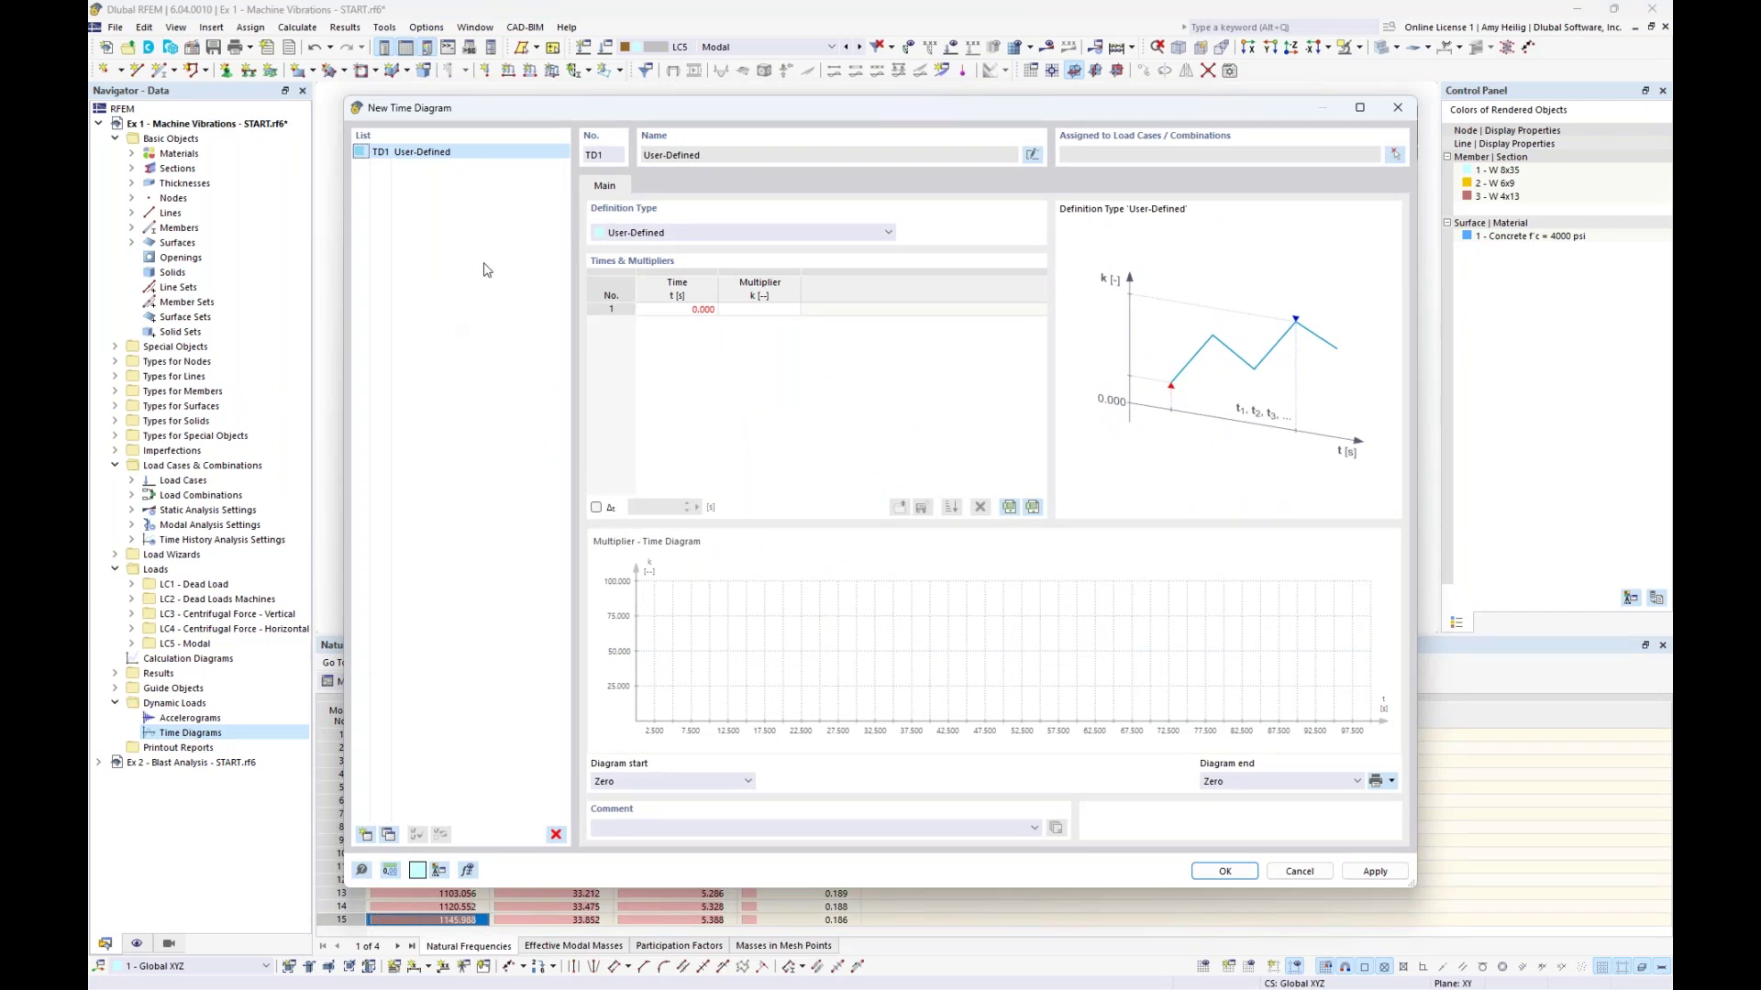
{"action": "left_click", "coordinate": [682, 233]}
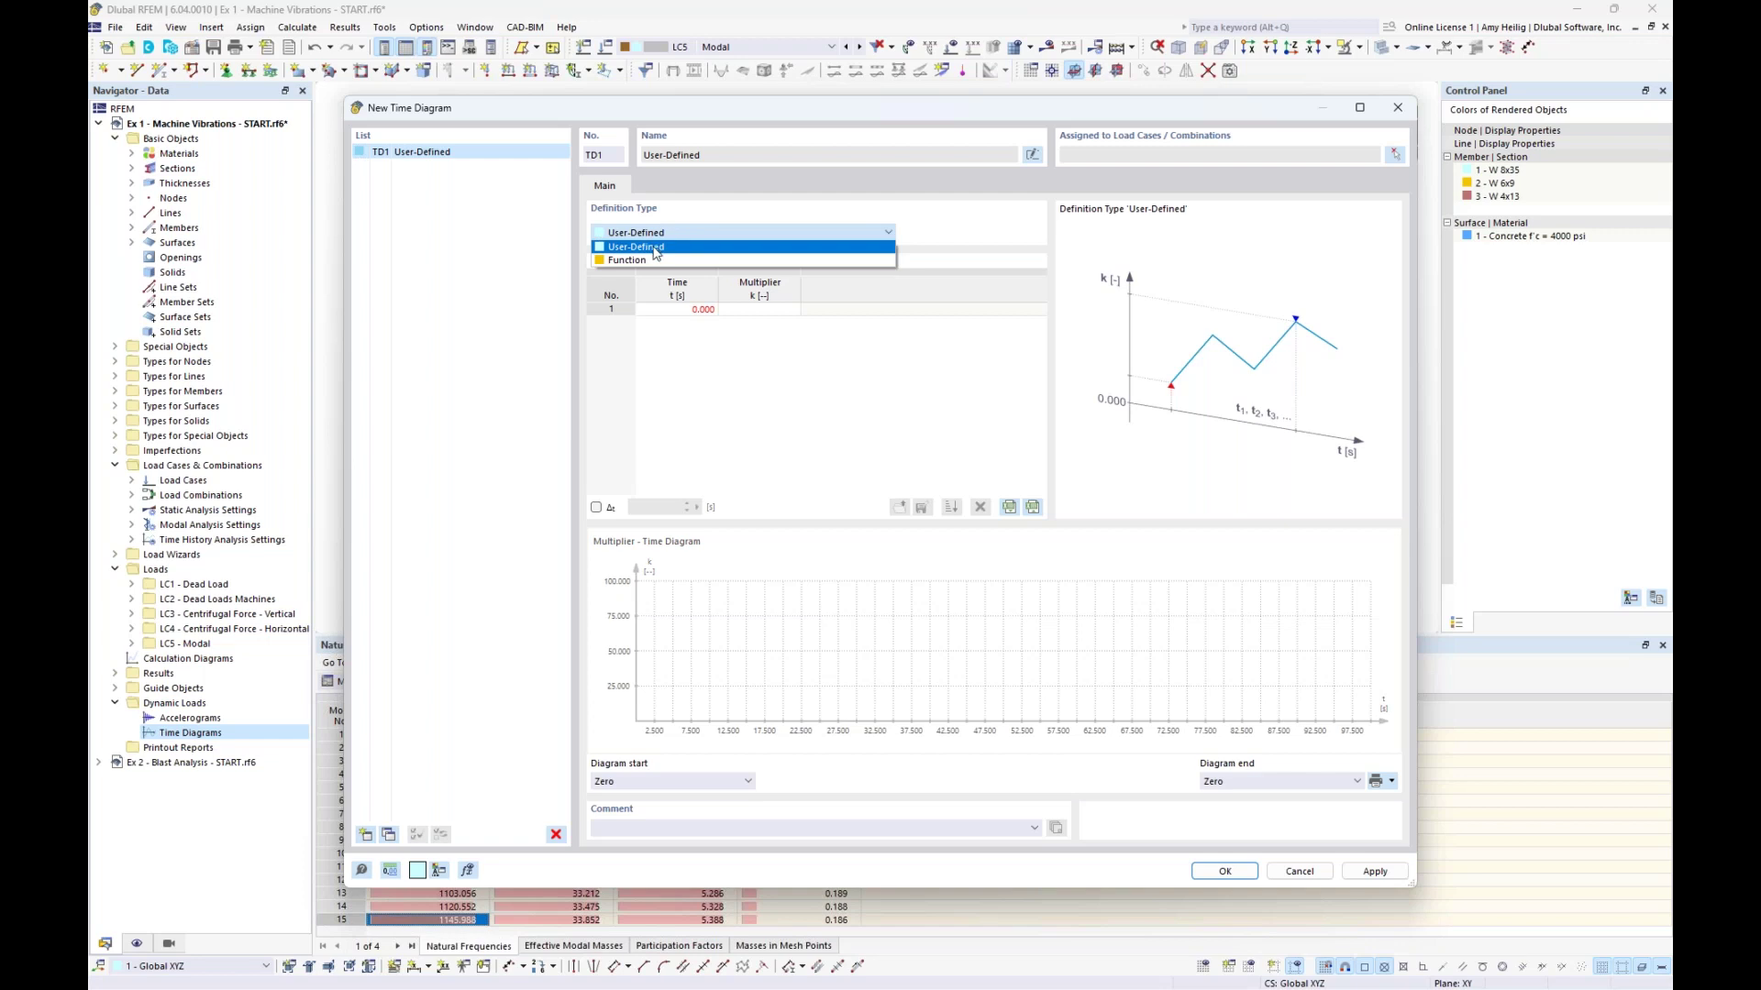
{"action": "left_click", "coordinate": [717, 406]}
{"action": "left_click", "coordinate": [695, 319]}
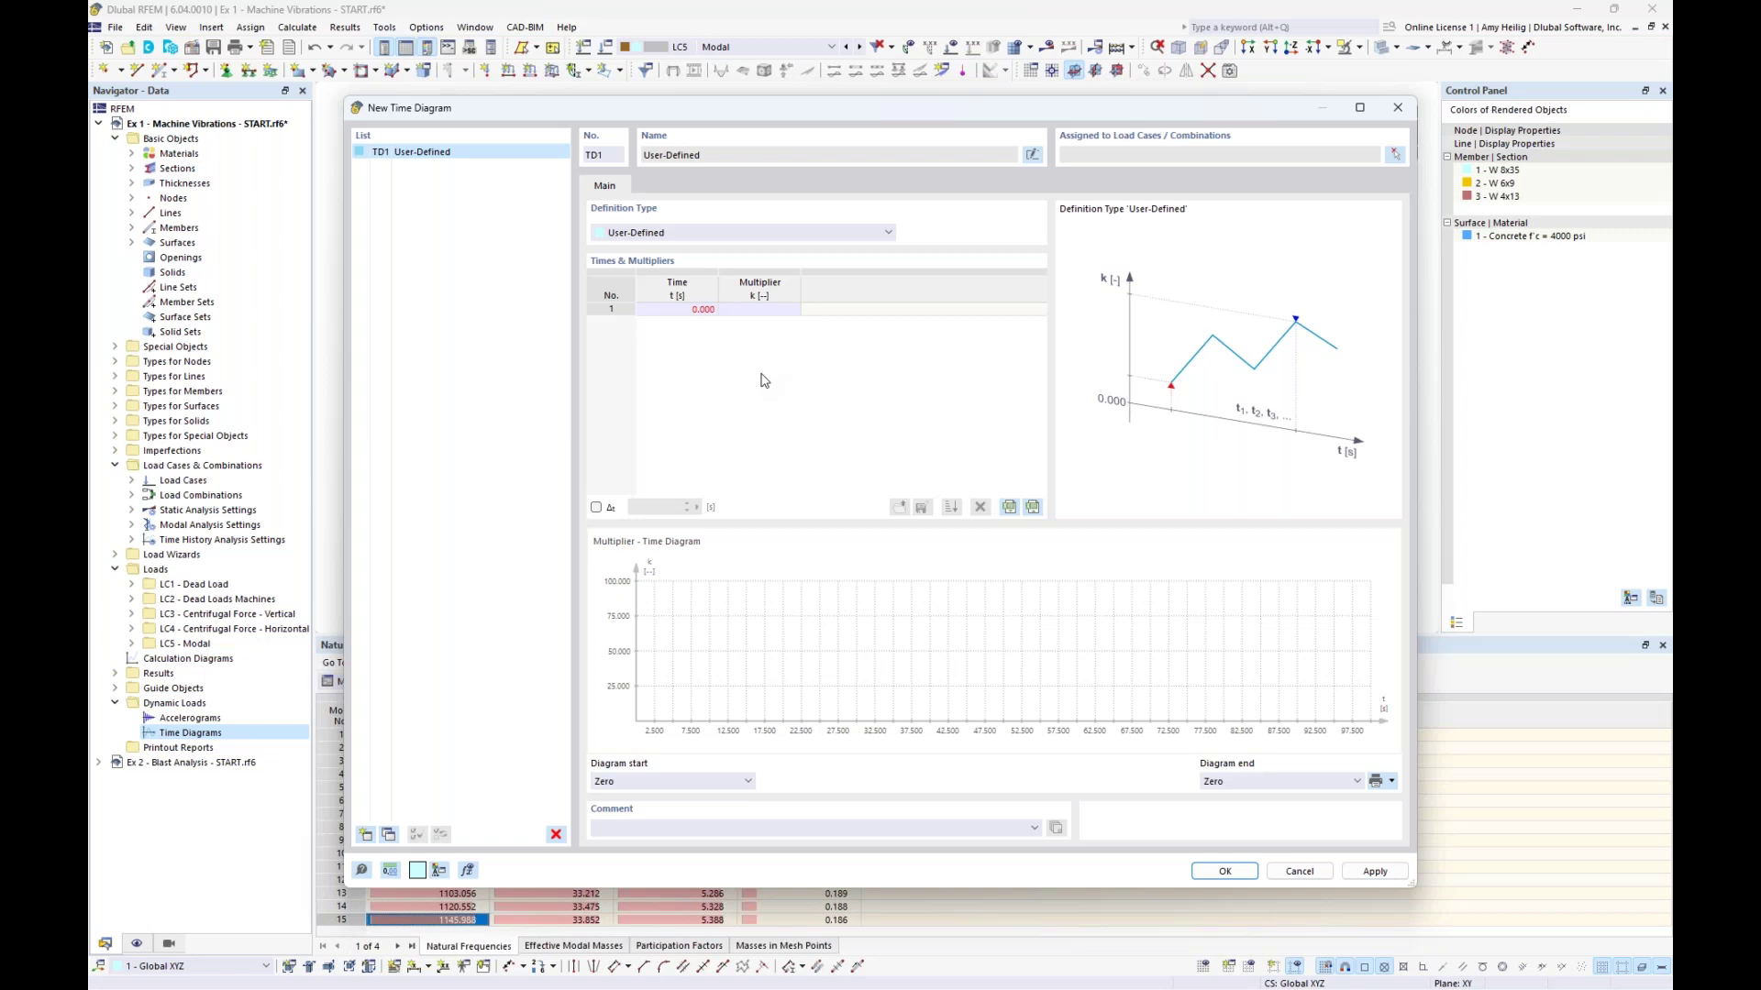
{"action": "left_click", "coordinate": [756, 236]}
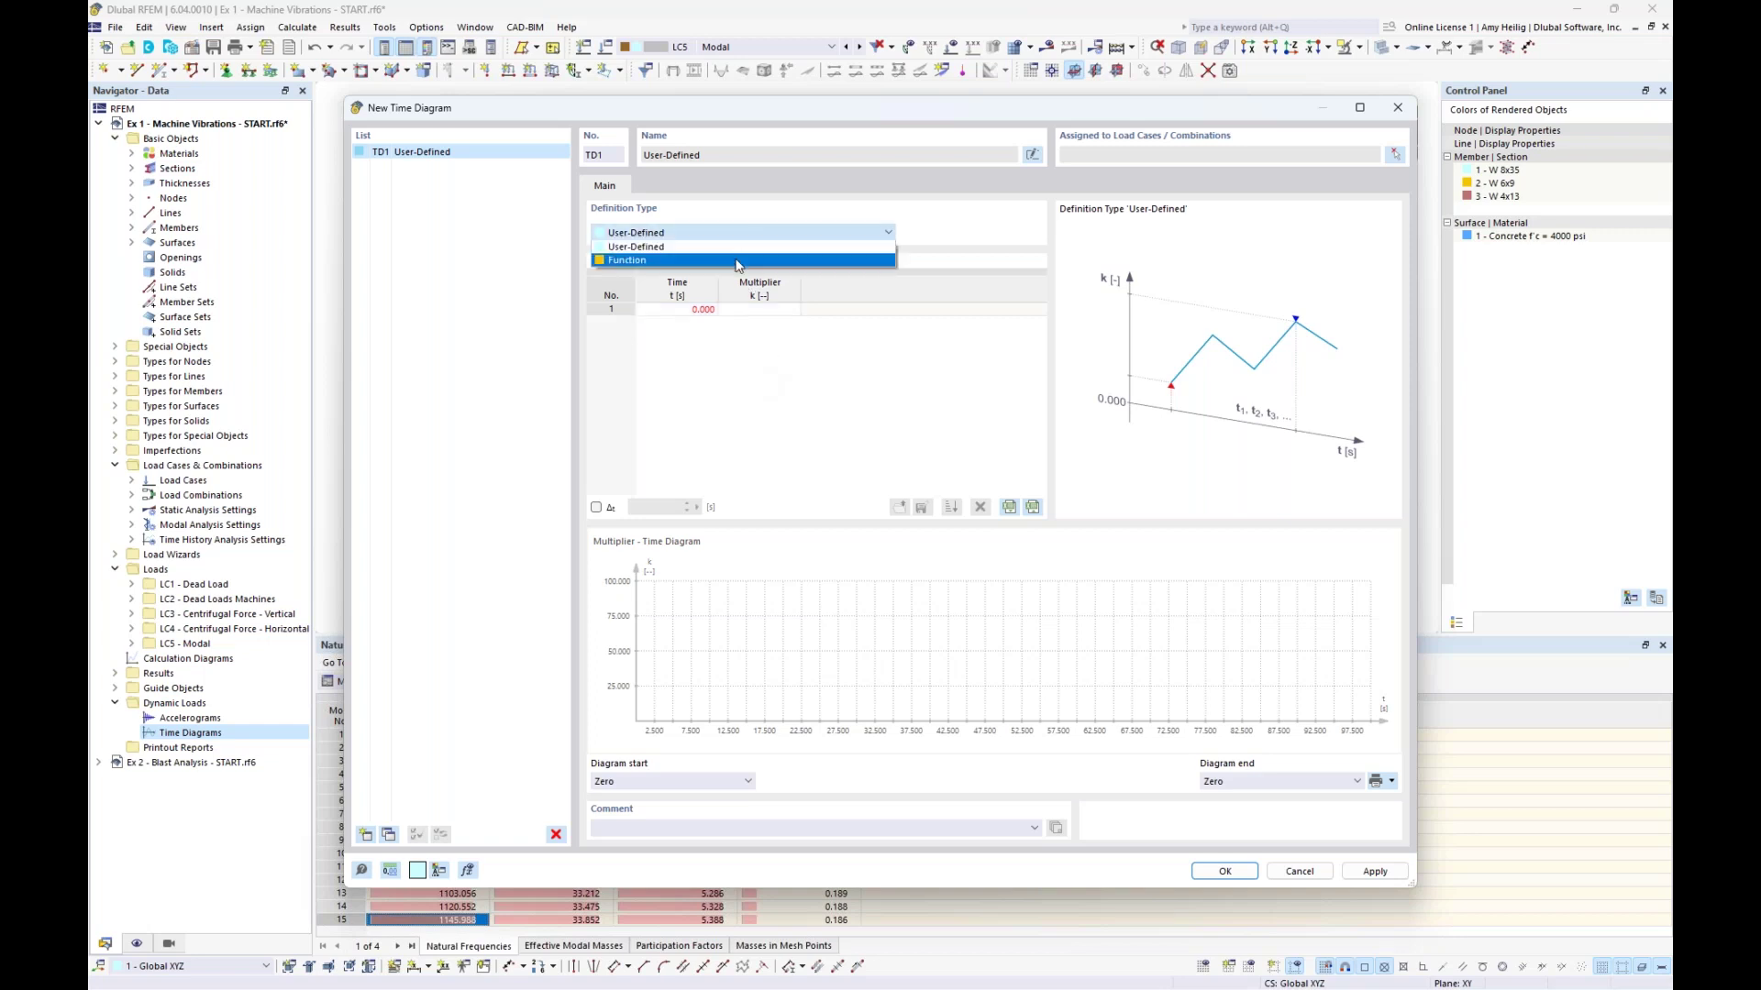
{"action": "left_click", "coordinate": [736, 261]}
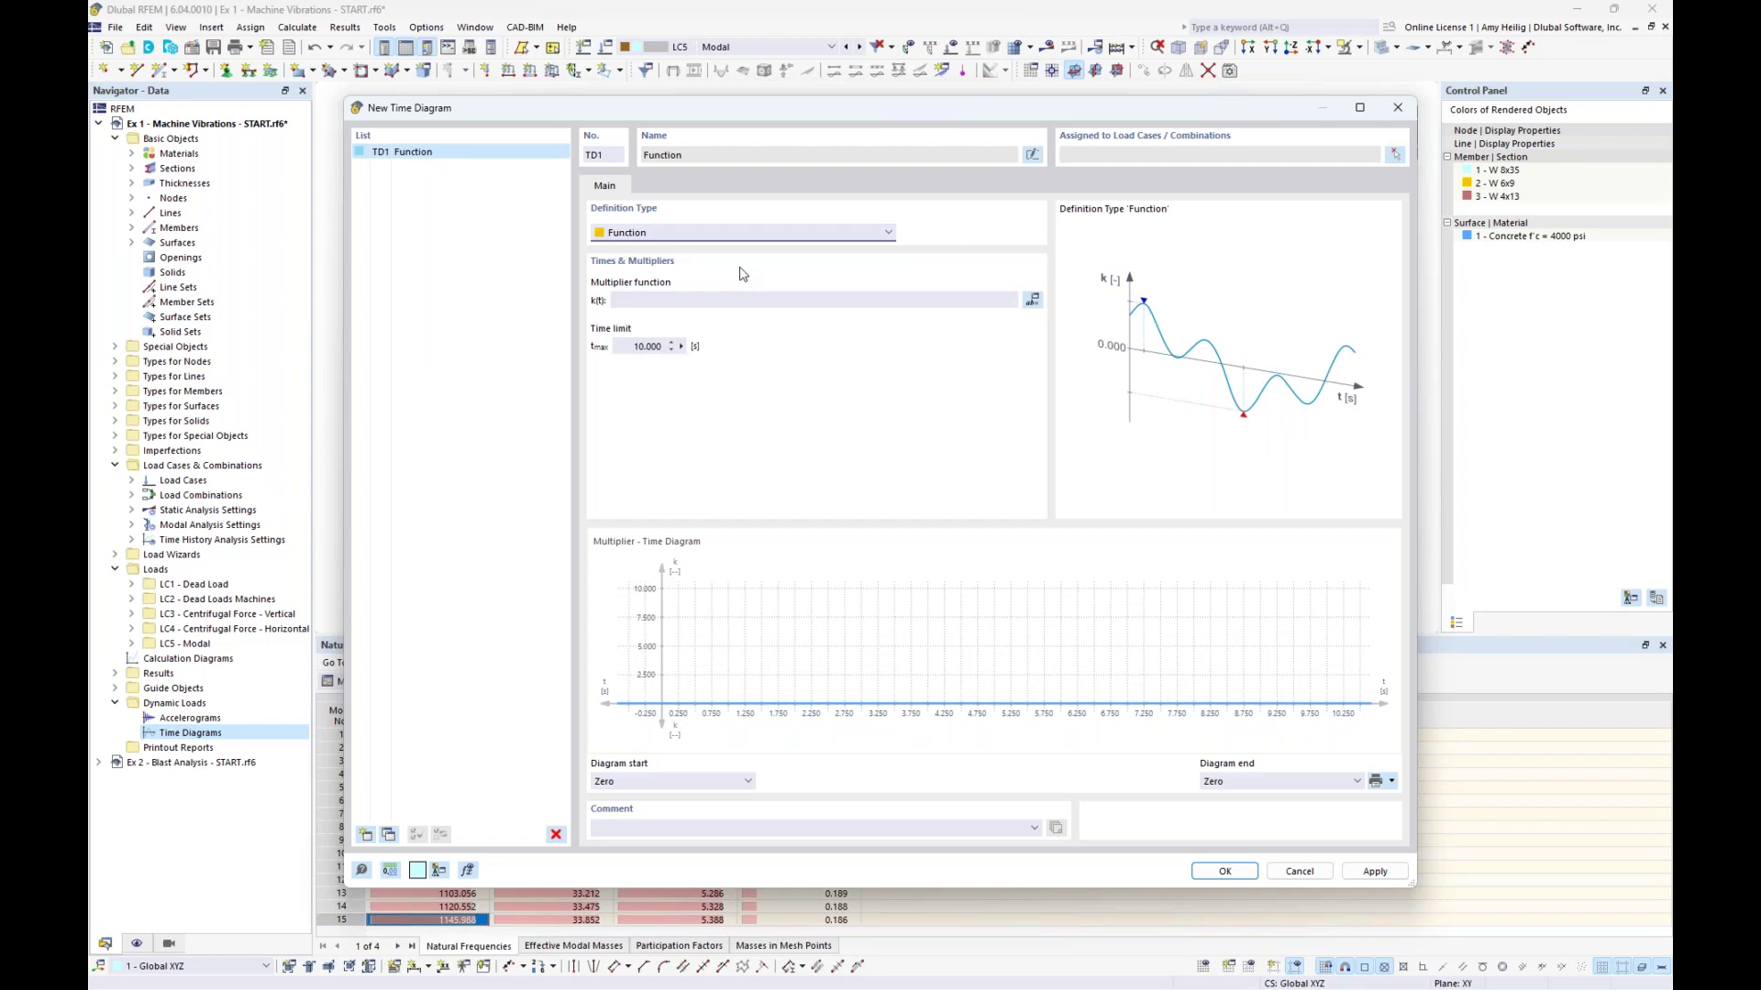
{"action": "left_click", "coordinate": [1033, 156]}
{"action": "left_click", "coordinate": [1032, 156]}
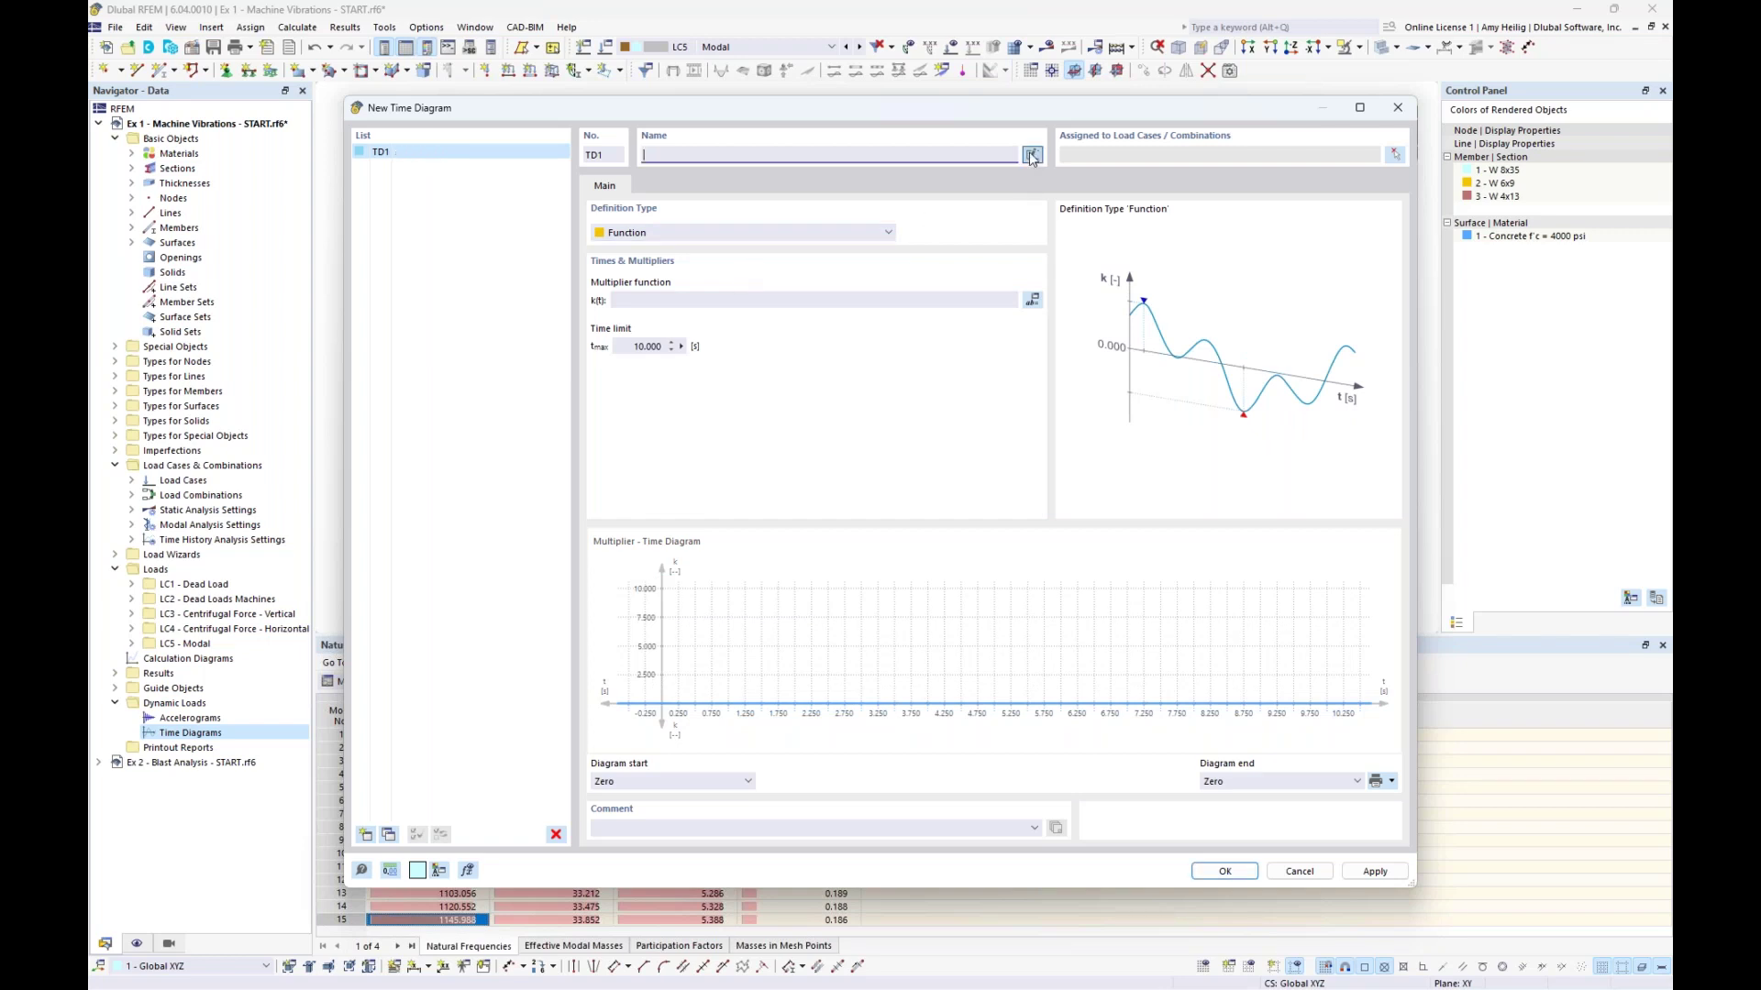
{"action": "type", "text": "Vertical Component"}
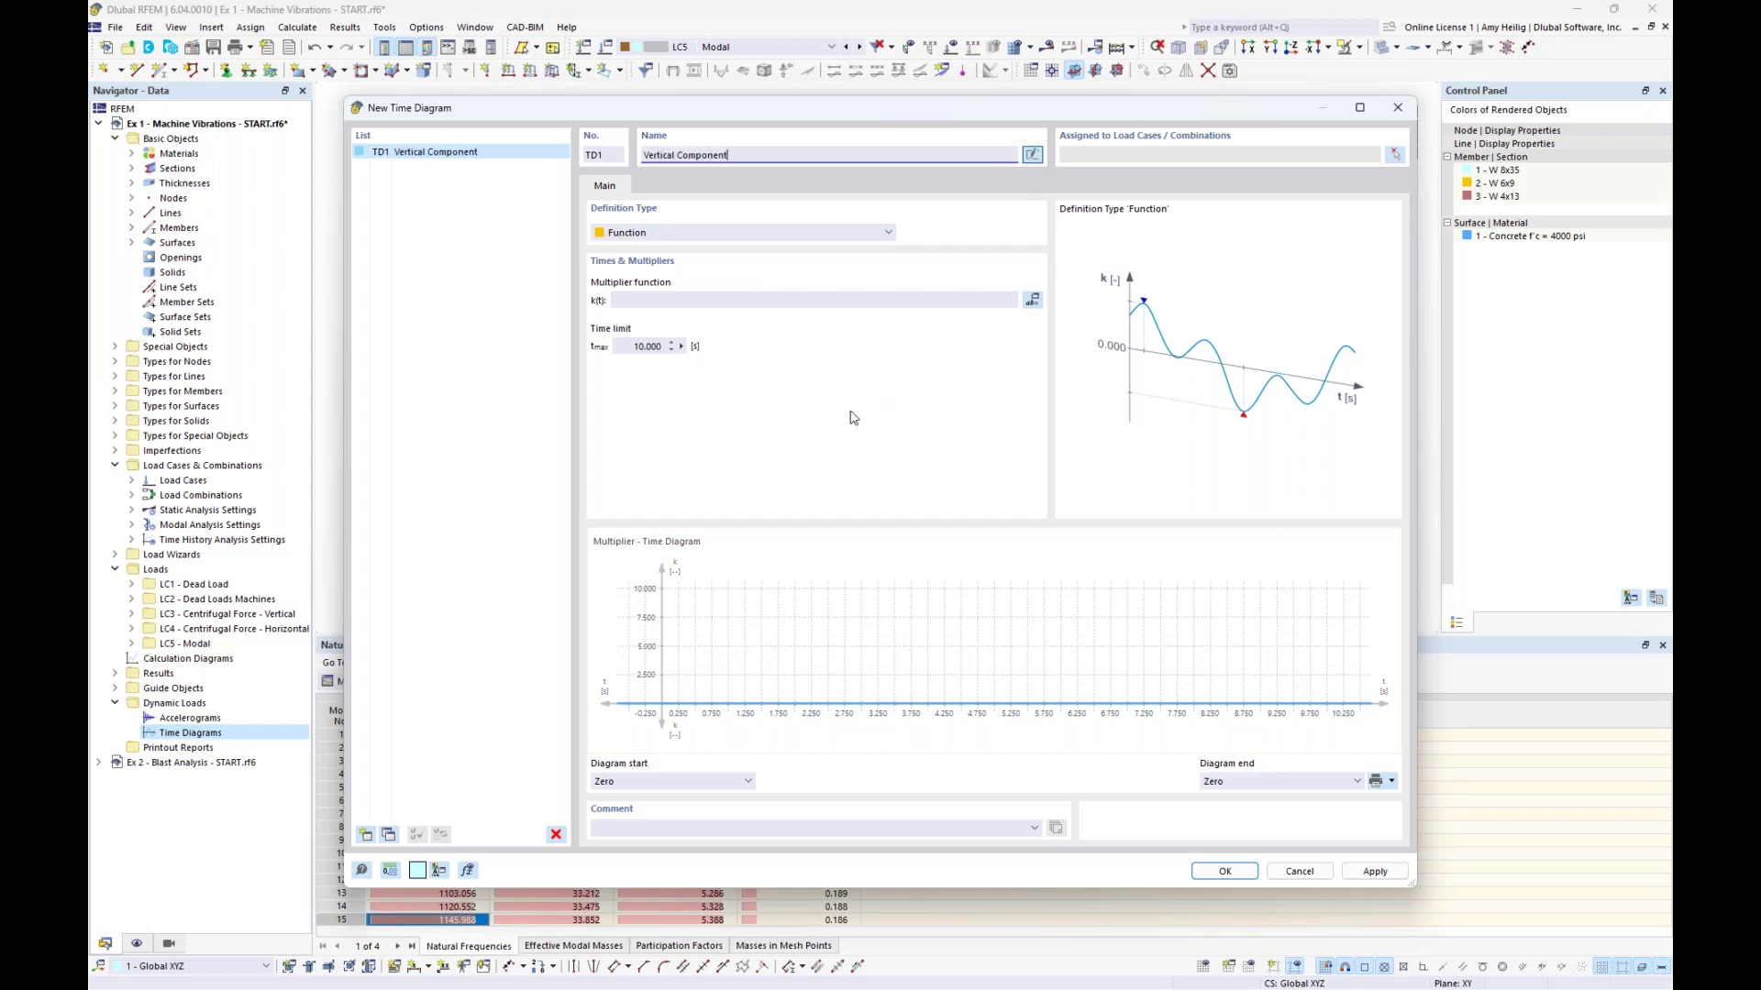
Define the multiplier function of the Vertical Component diagram as sin(34.03*t)
{"action": "left_click", "coordinate": [662, 302]}
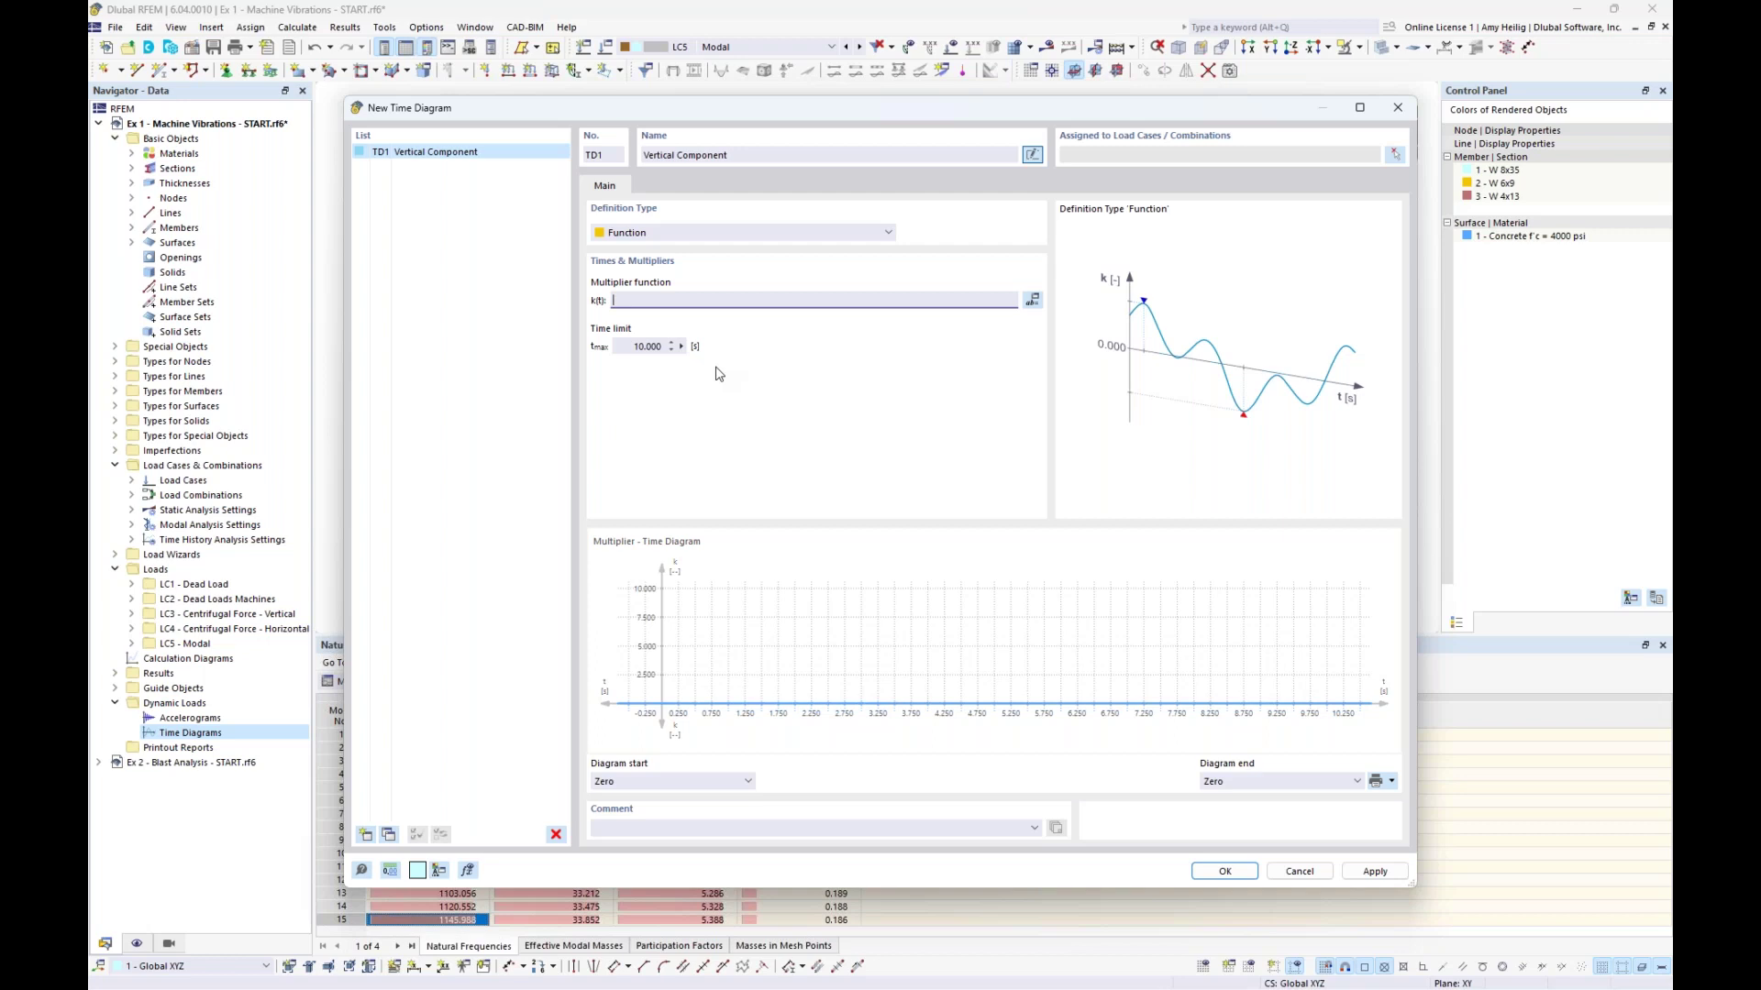
{"action": "type", "text": "sin("}
{"action": "type", "text": "34.03*t"}
{"action": "left_click", "coordinate": [638, 347]}
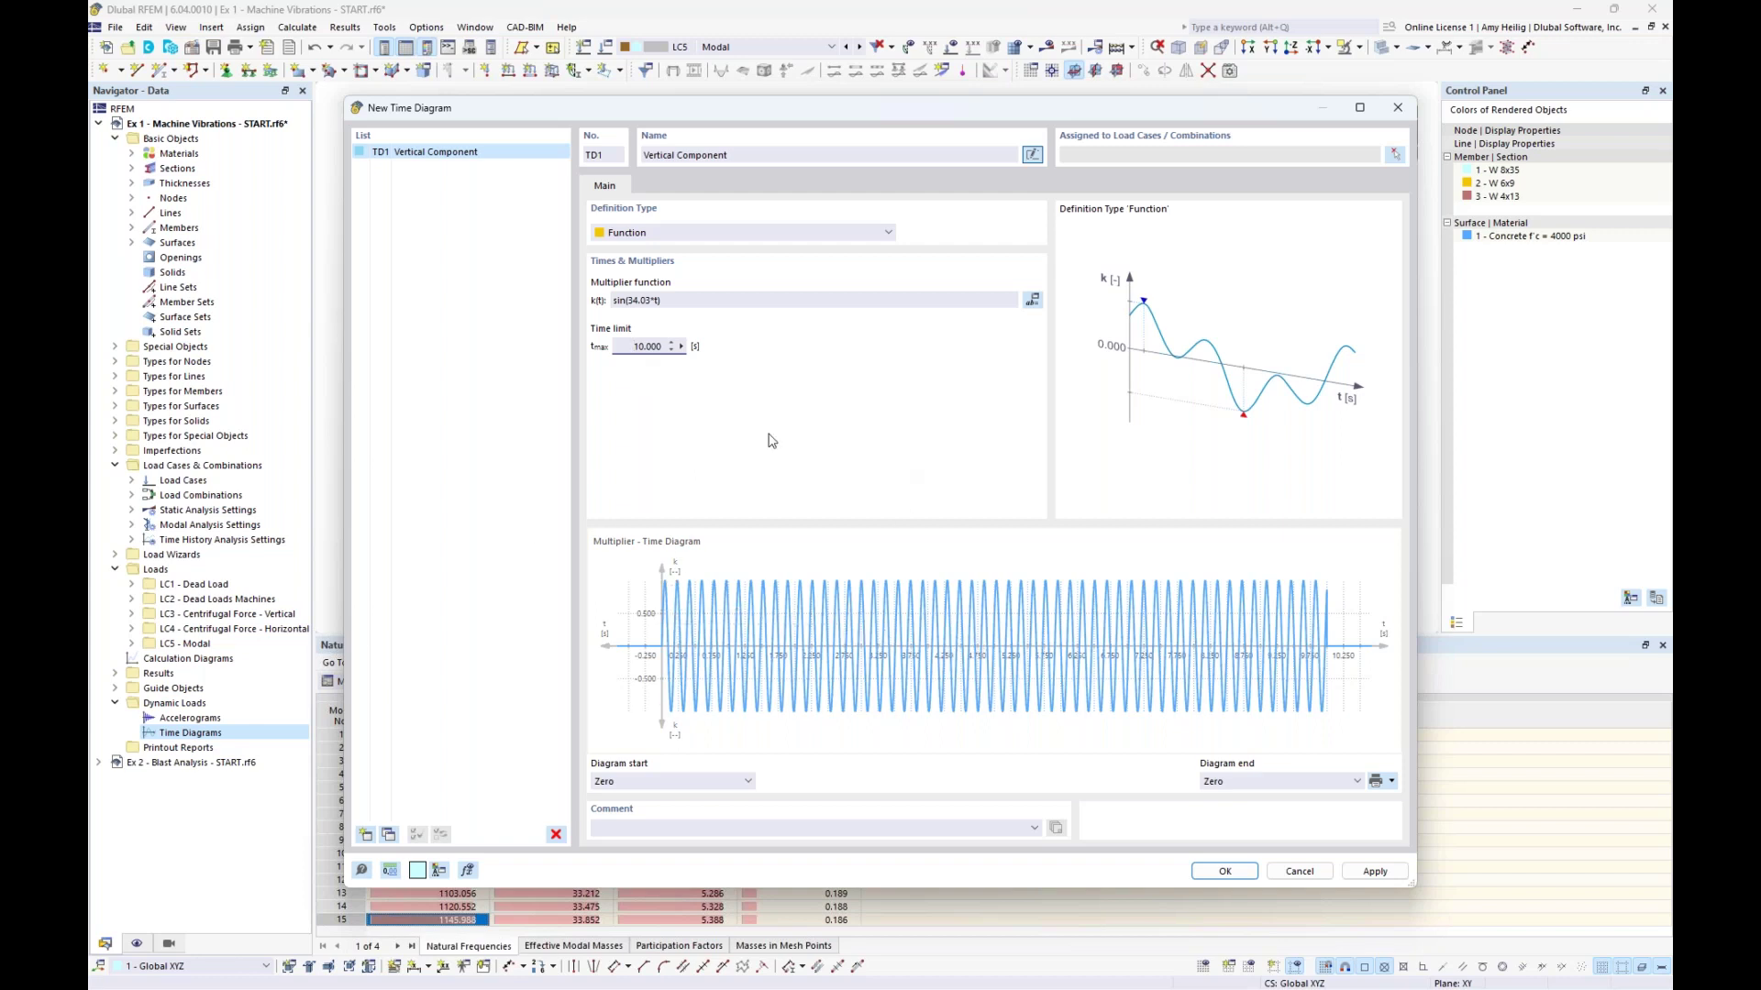
Copy the Vertical Component time diagram and rename the copy "Horizontal Component"
{"action": "left_click", "coordinate": [389, 835]}
{"action": "double_click", "coordinate": [660, 156]}
{"action": "type", "text": "Hor"}
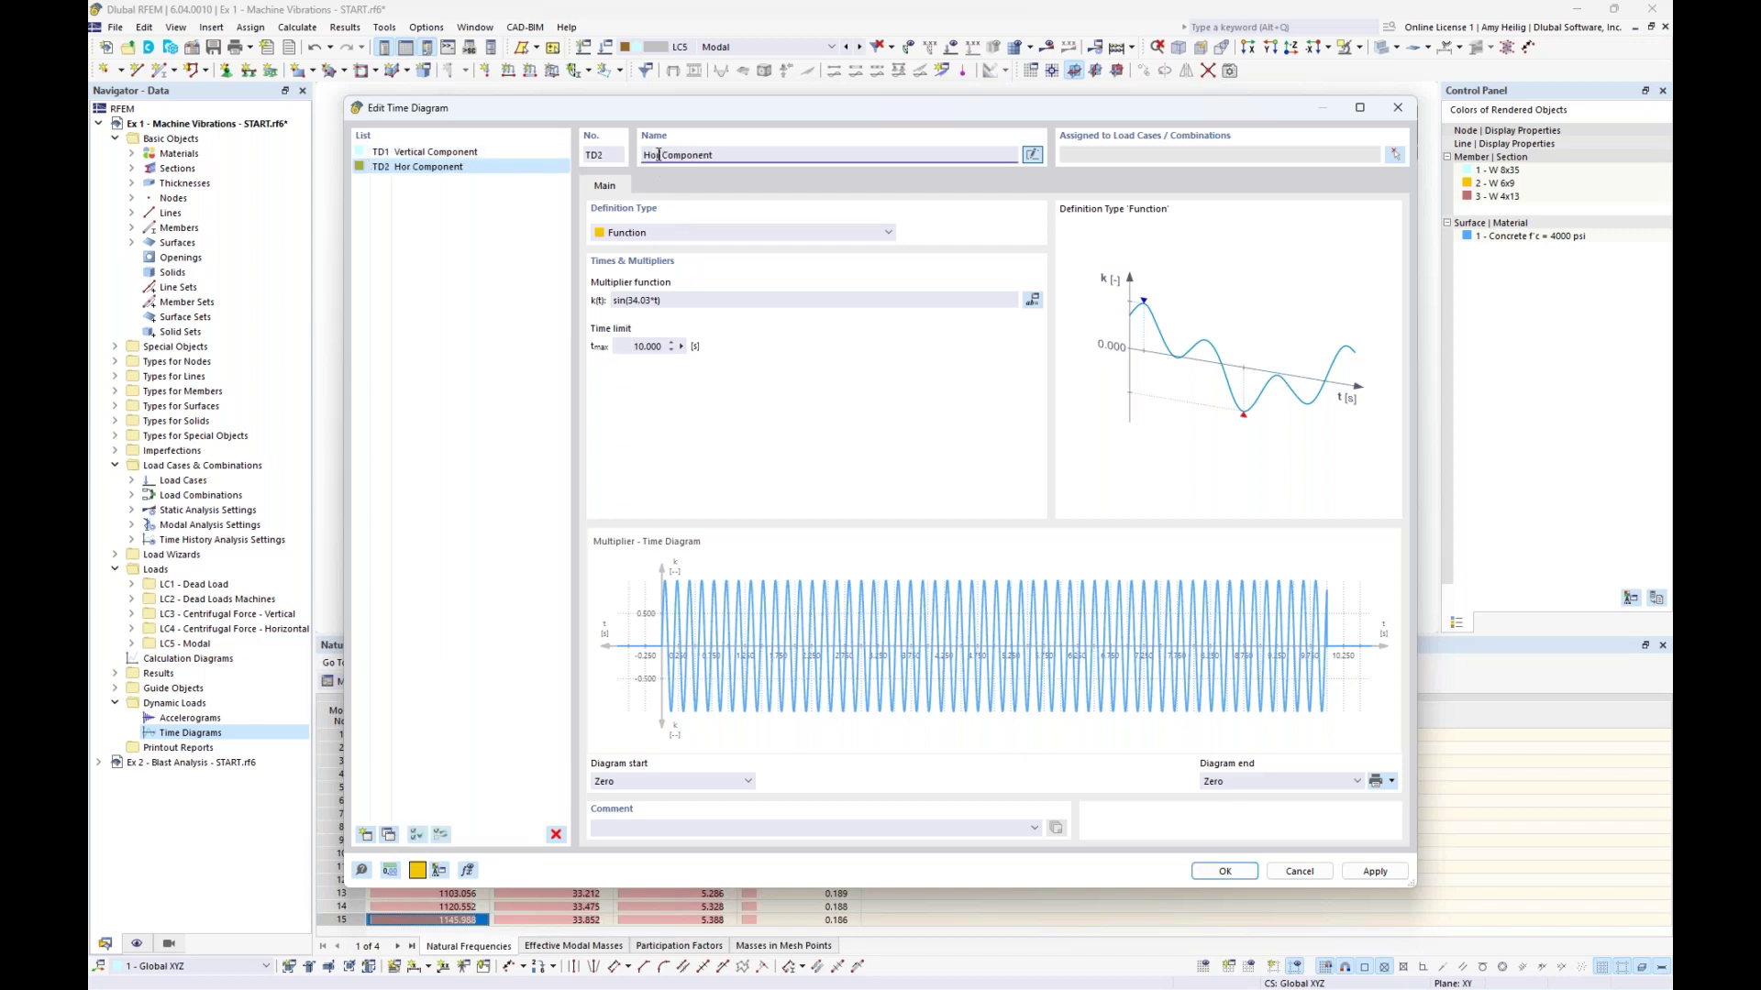
{"action": "type", "text": "izontal"}
Change the multiplier function of the Horizontal Component diagram to sin(34.03*t+1.57)
{"action": "left_click", "coordinate": [656, 302]}
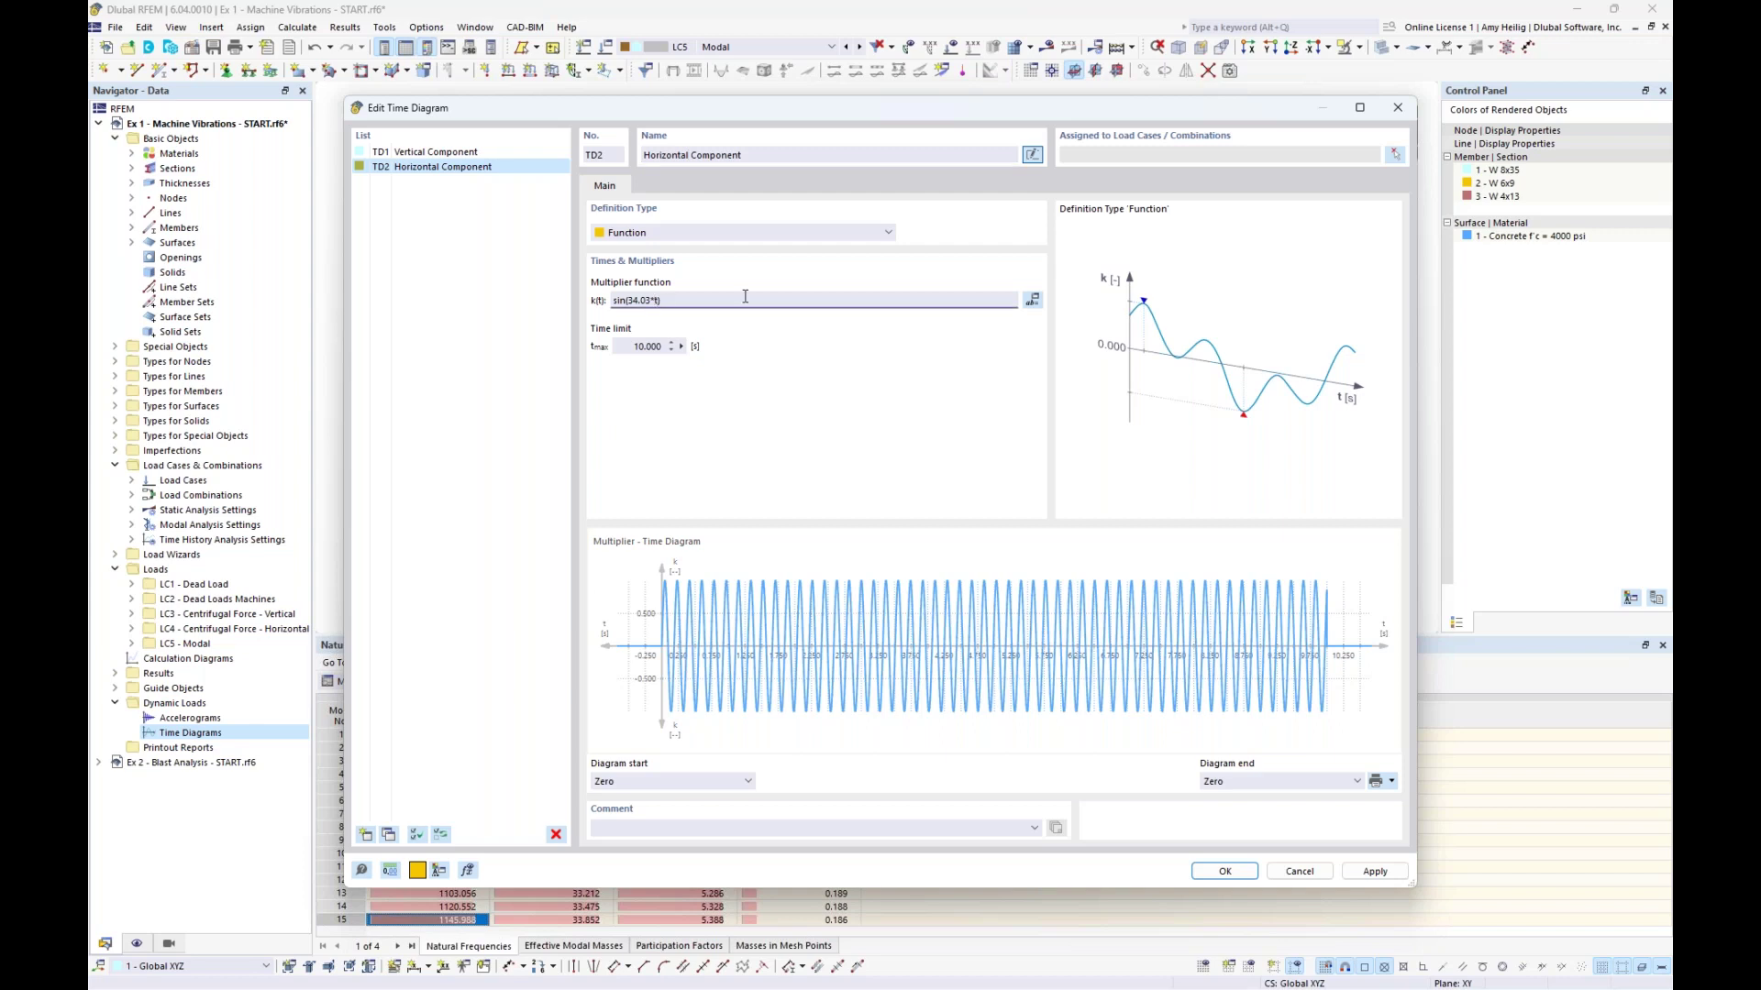
{"action": "type", "text": "sin(34.03*t+1.57)"}
{"action": "key", "text": "Tab"}
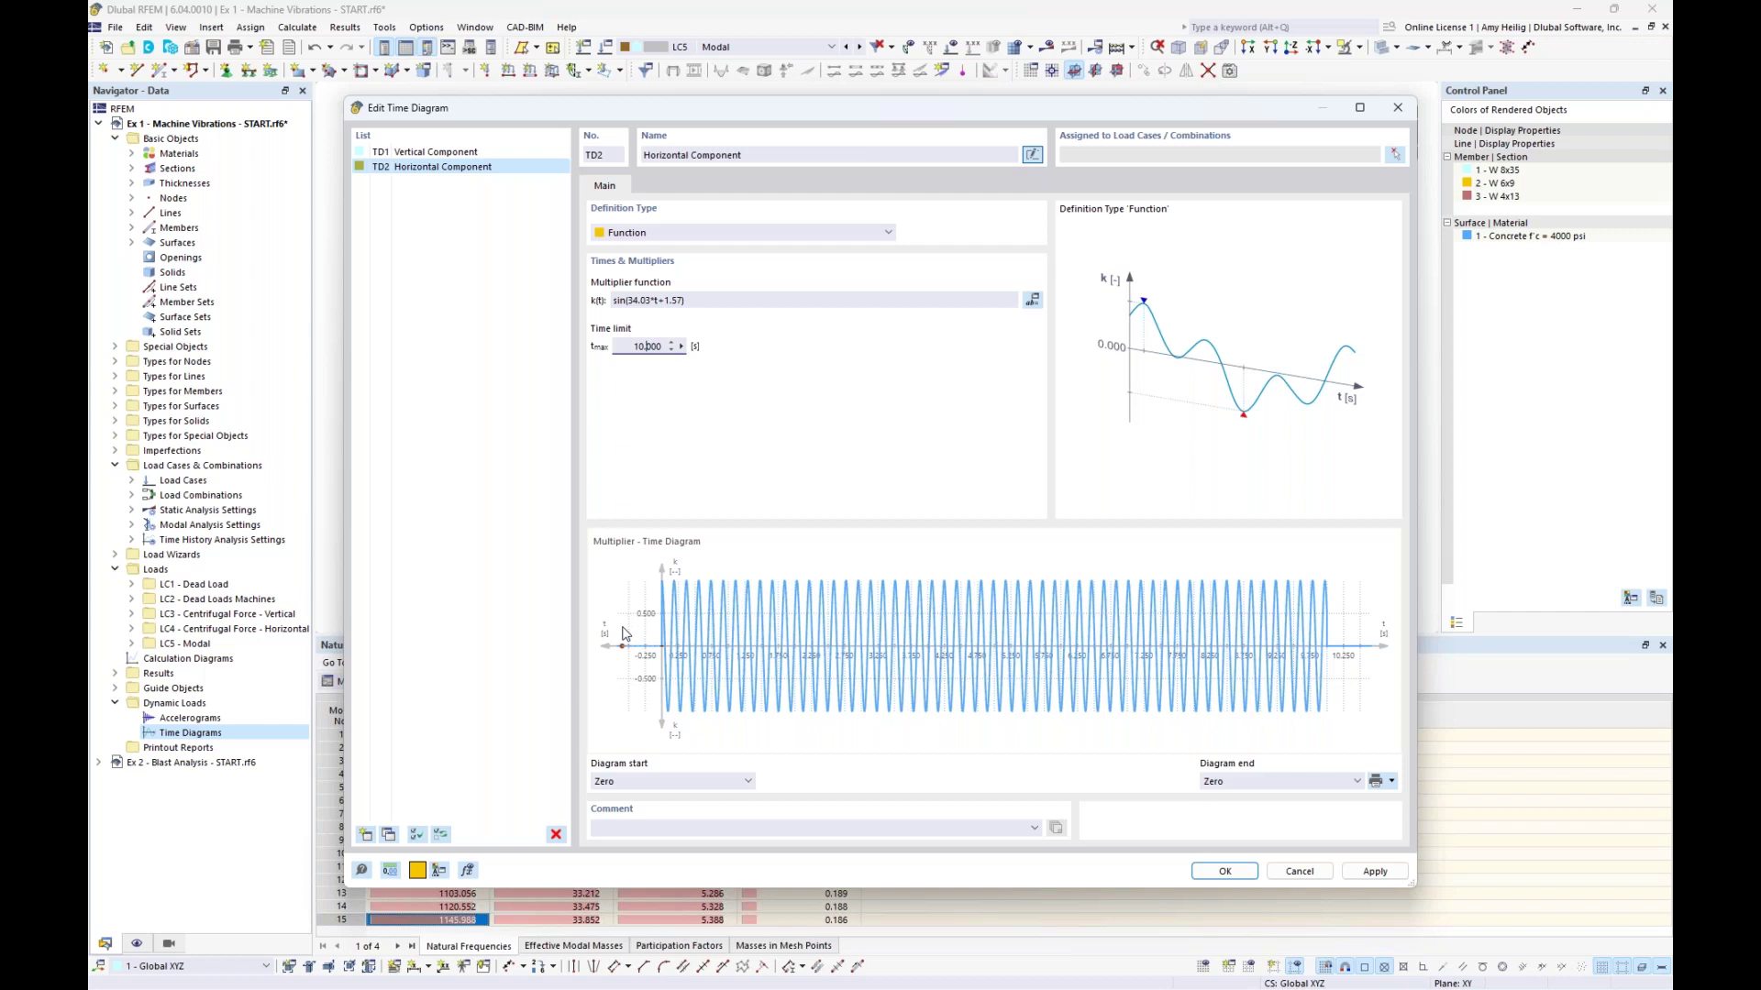
Compare the starts of the horizontal and vertical time diagrams, and check their phase shift against the rotating mass sketch on the PowerPoint slide
{"action": "scroll", "coordinate": [623, 633], "scroll_direction": "up", "scroll_amount": 1}
{"action": "scroll", "coordinate": [623, 633], "scroll_direction": "up", "scroll_amount": 4}
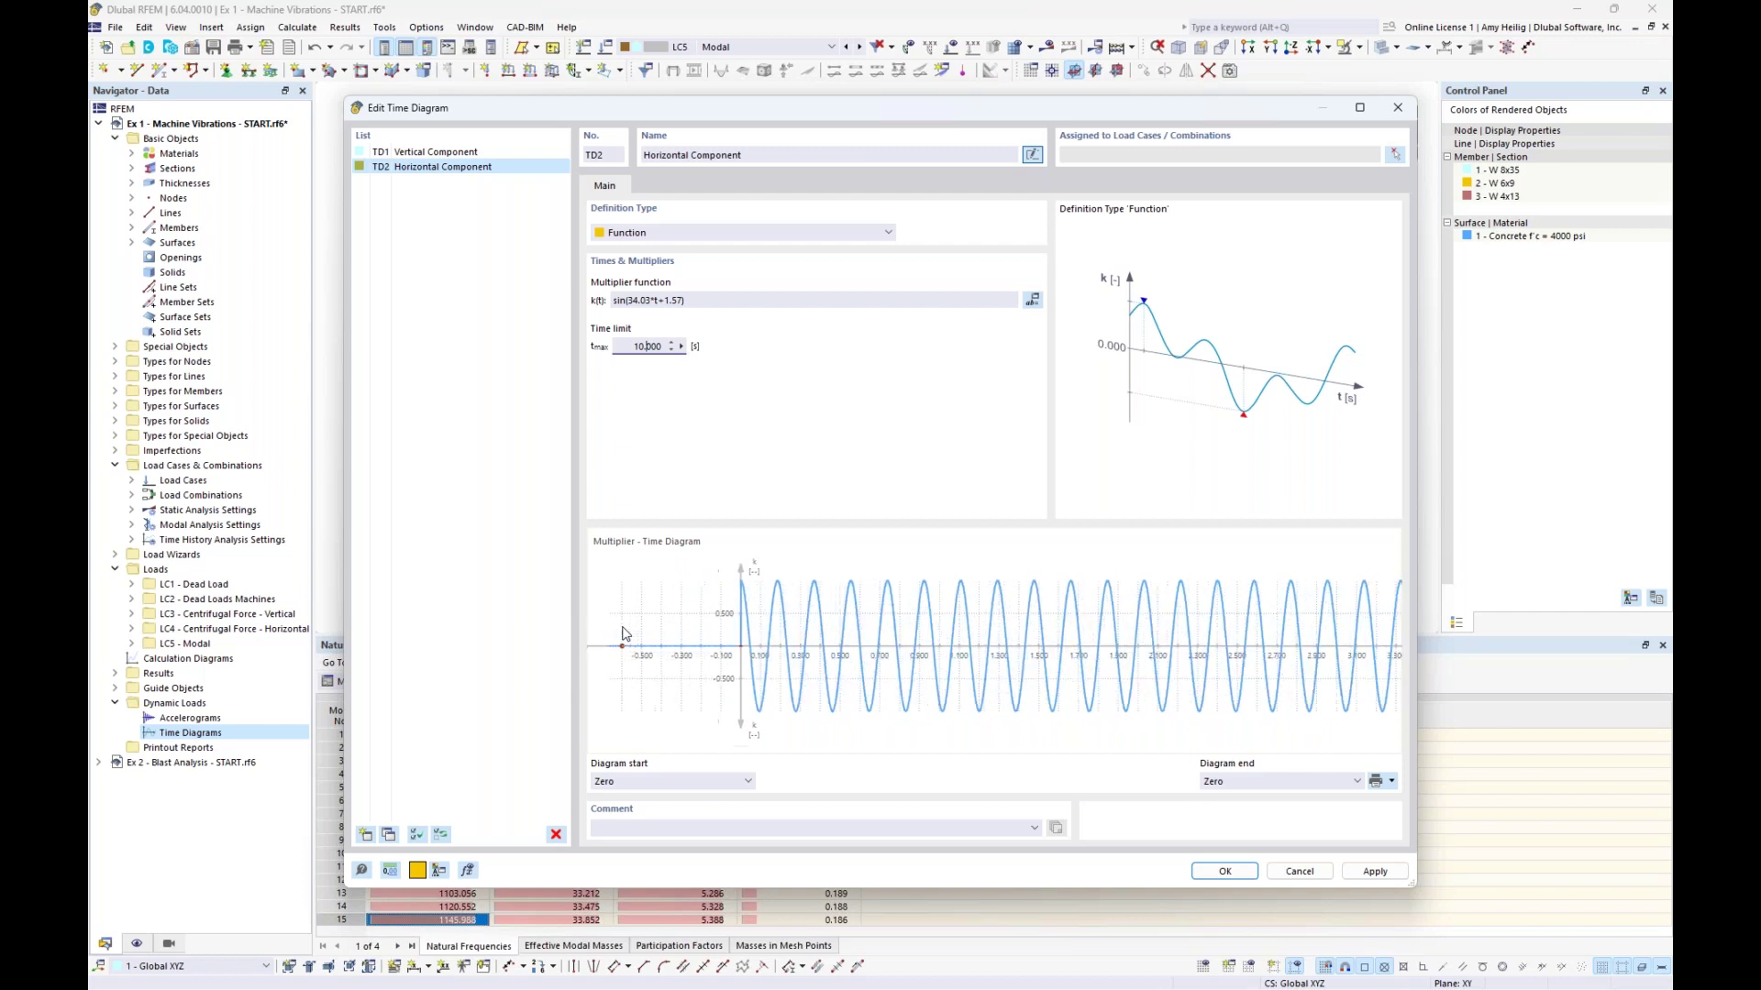
{"action": "scroll", "coordinate": [623, 632], "scroll_direction": "up", "scroll_amount": 2}
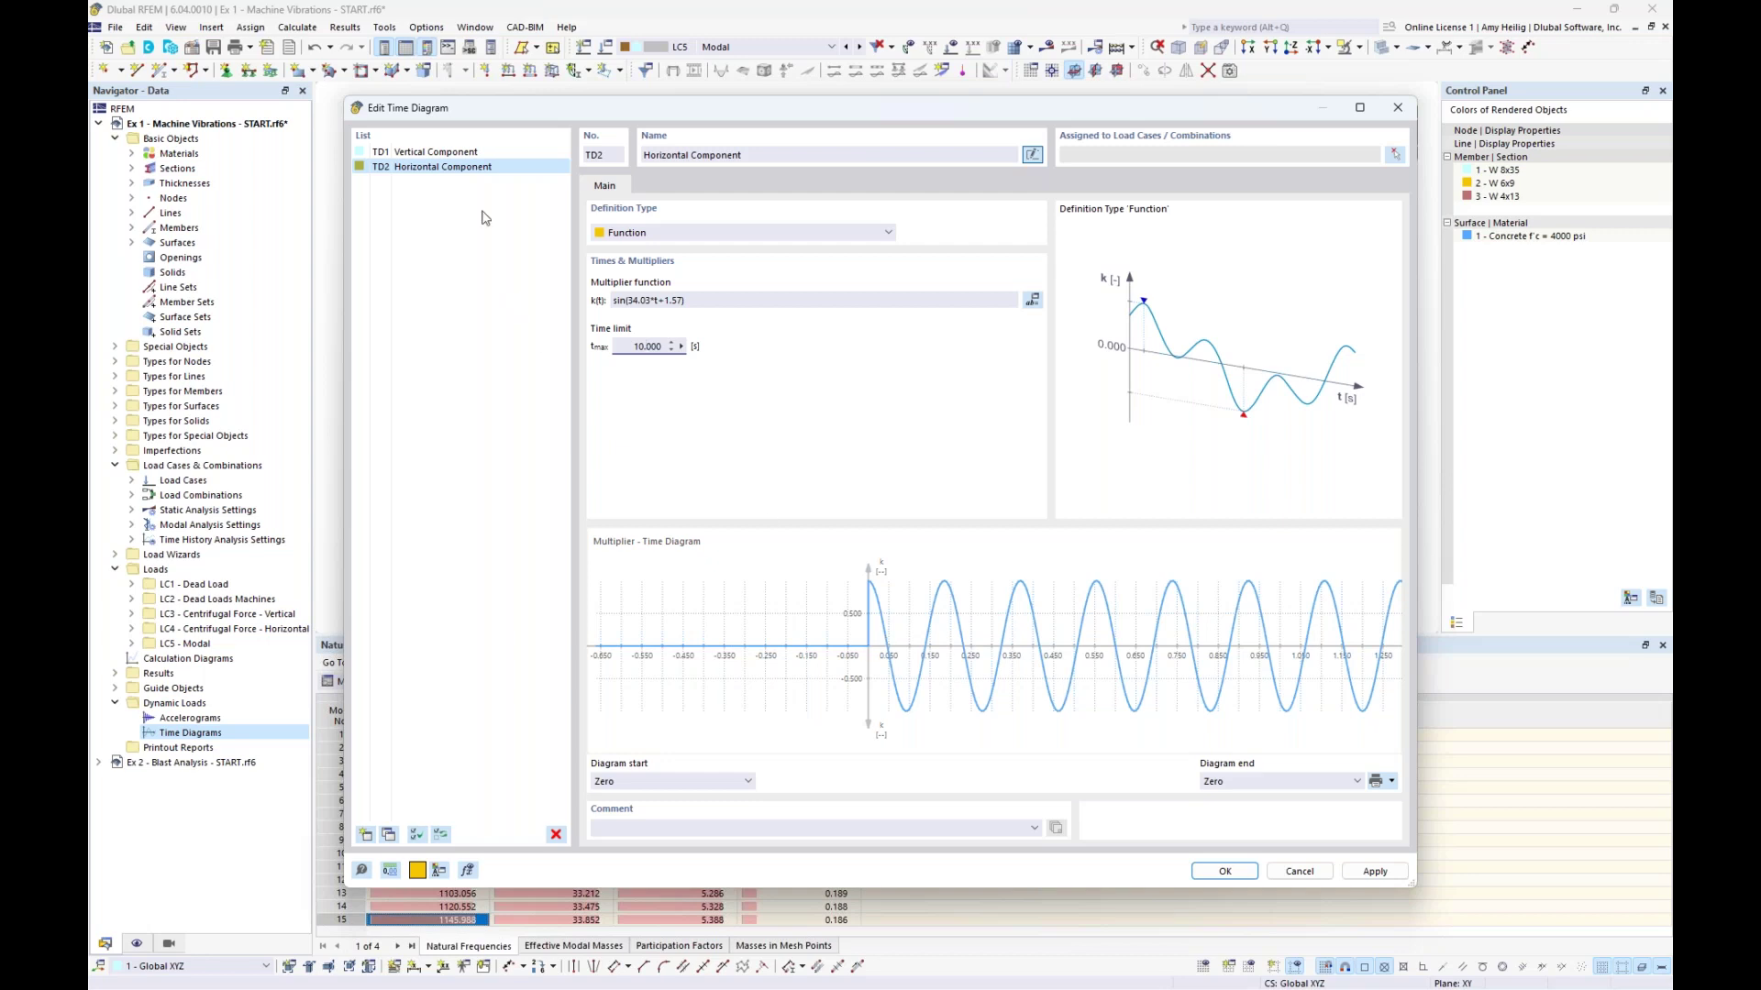
{"action": "left_click", "coordinate": [462, 154]}
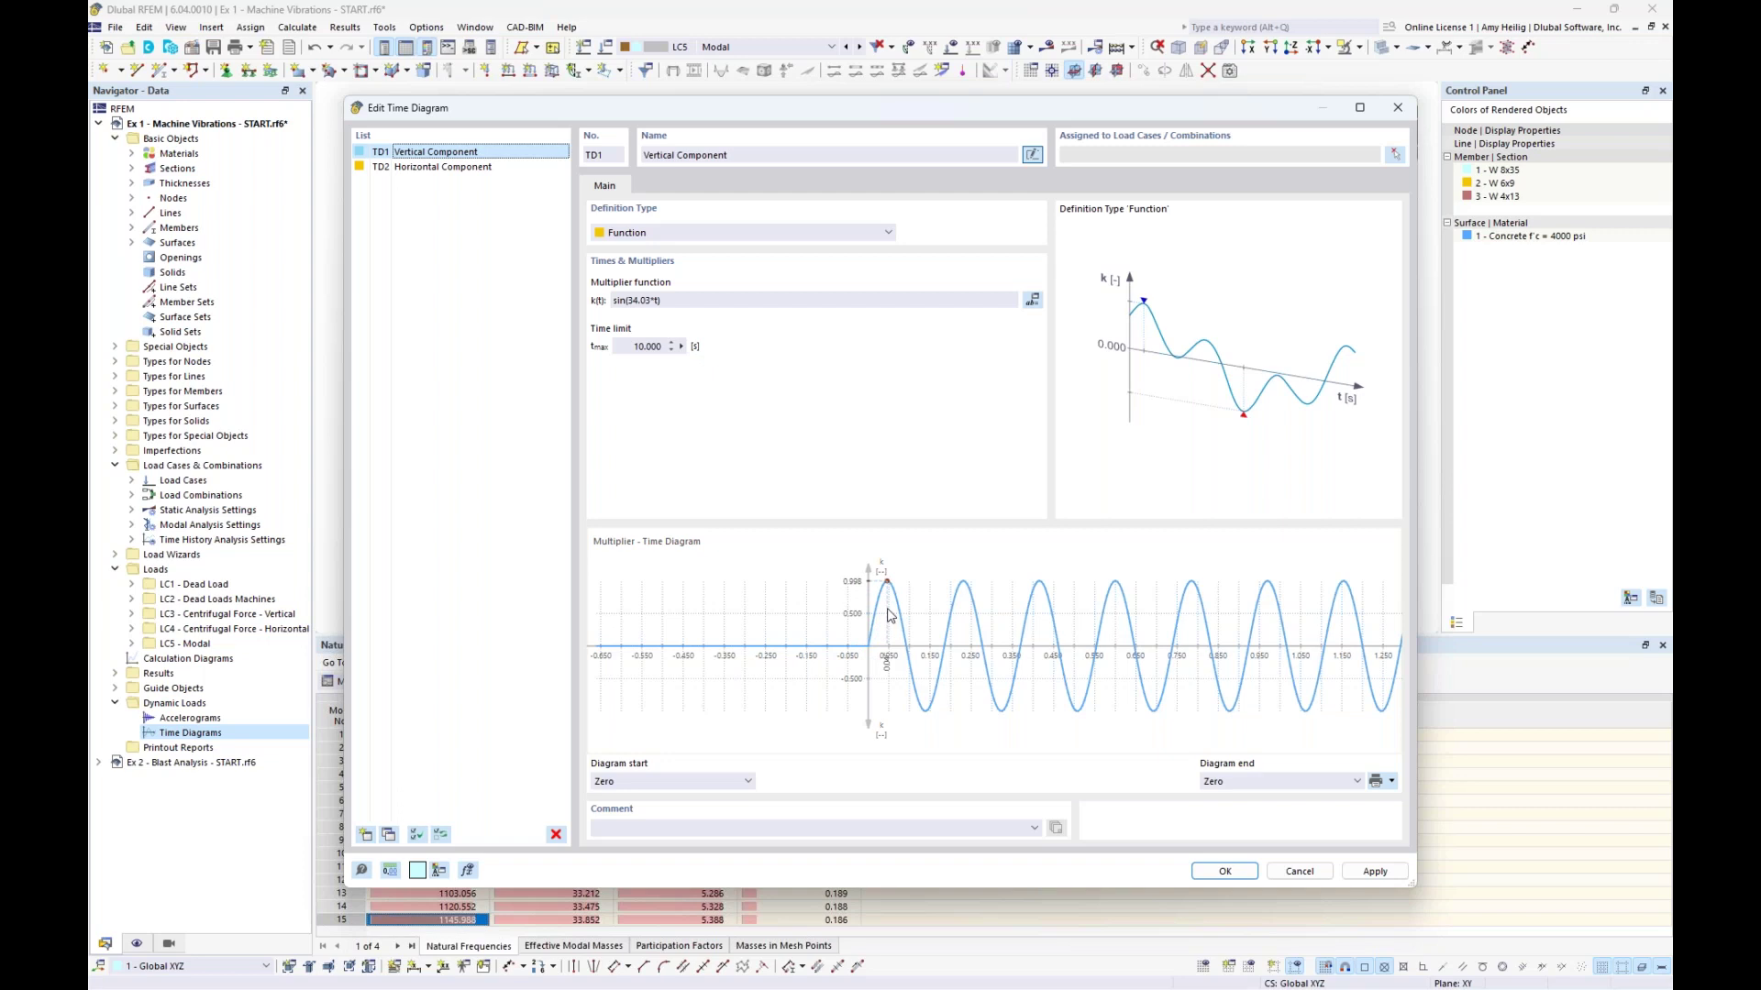
{"action": "key", "text": "super+Tab"}
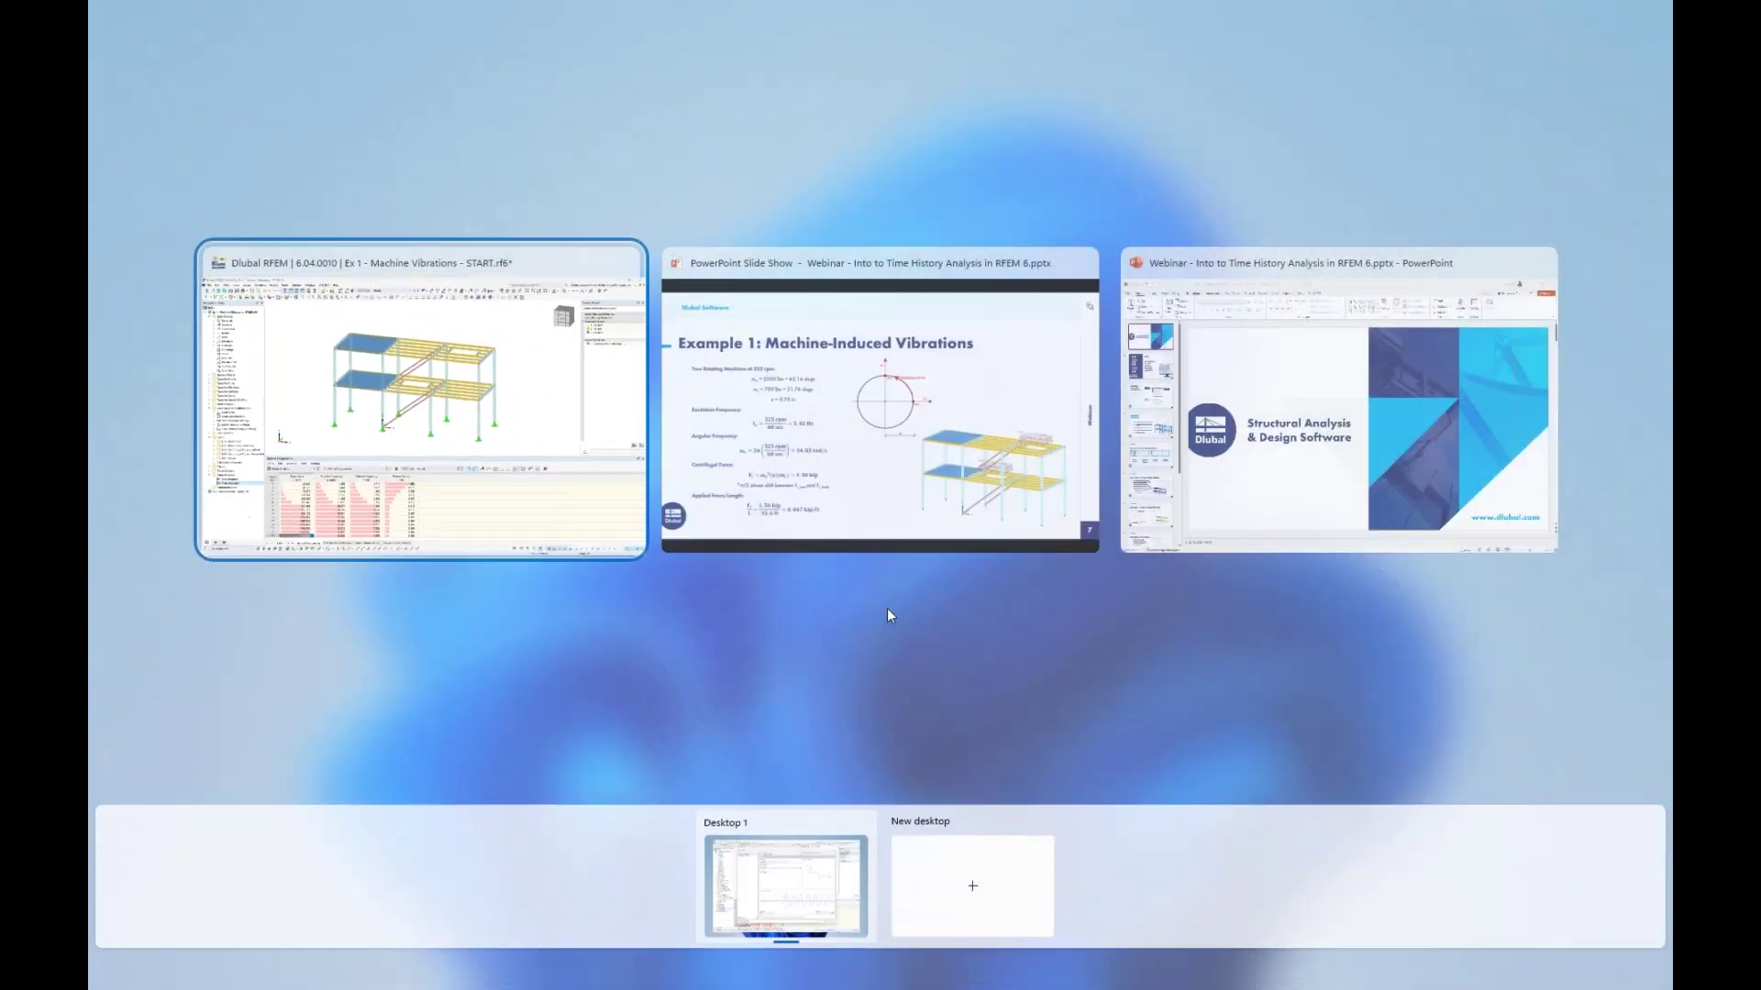
{"action": "left_click", "coordinate": [881, 493]}
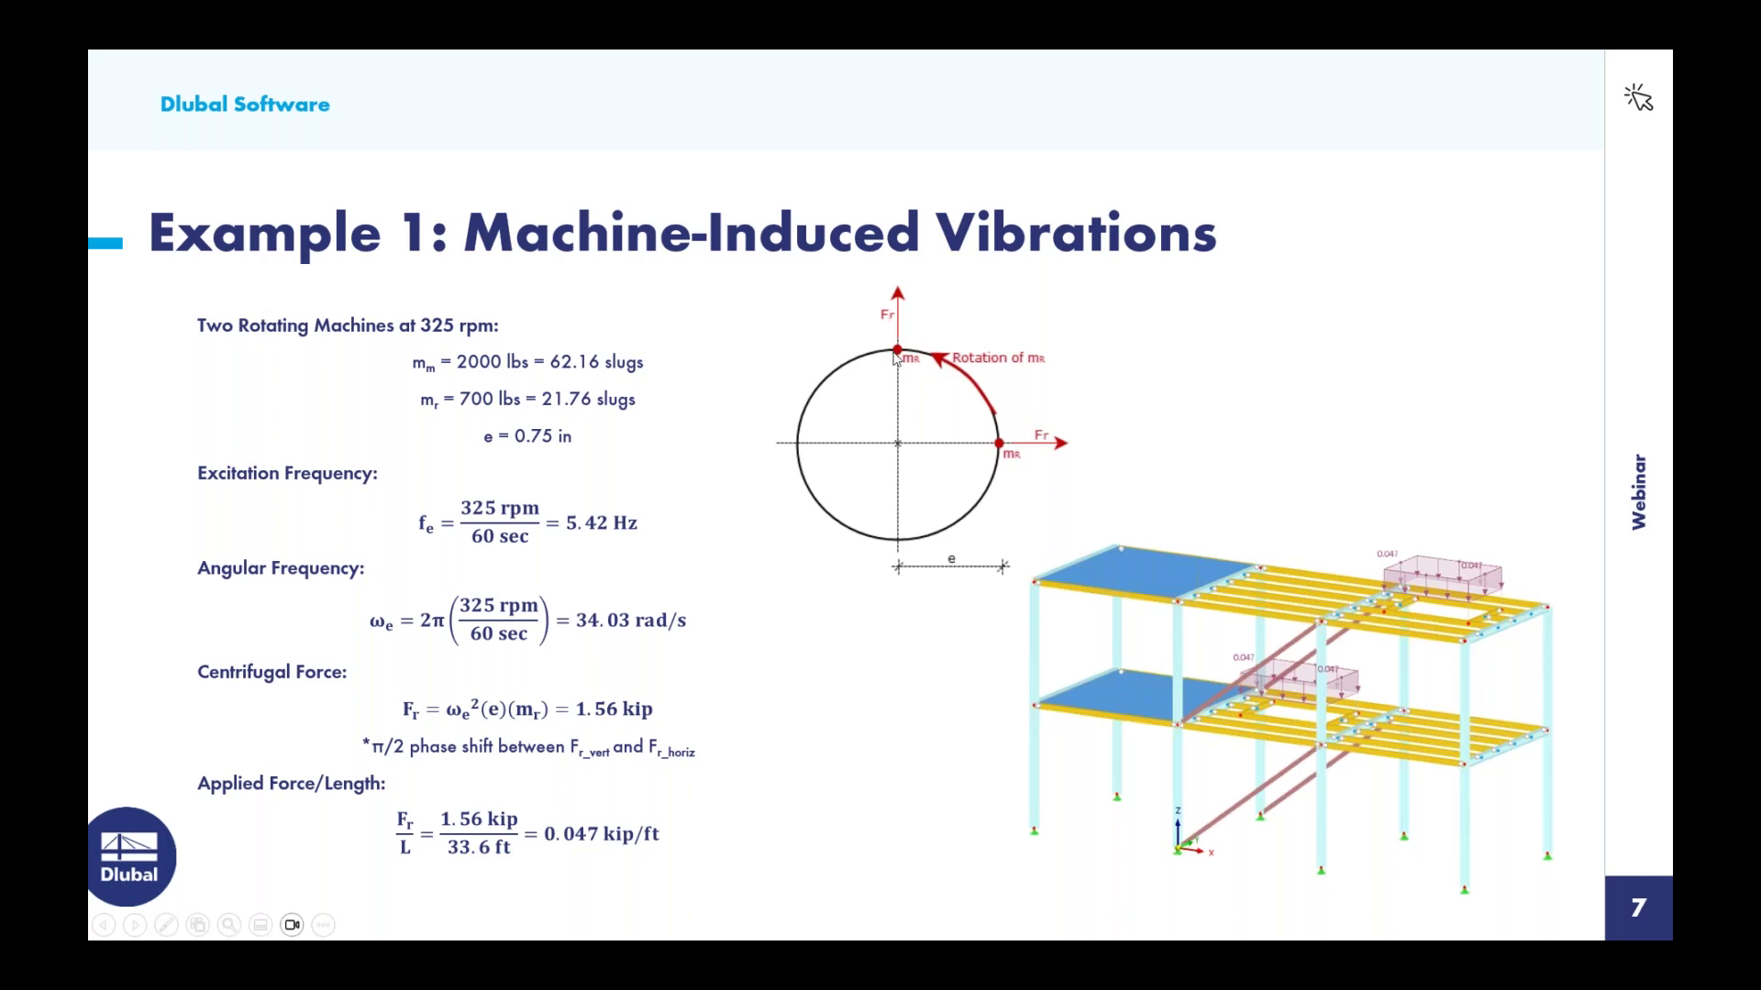
{"action": "key", "text": "super+Tab"}
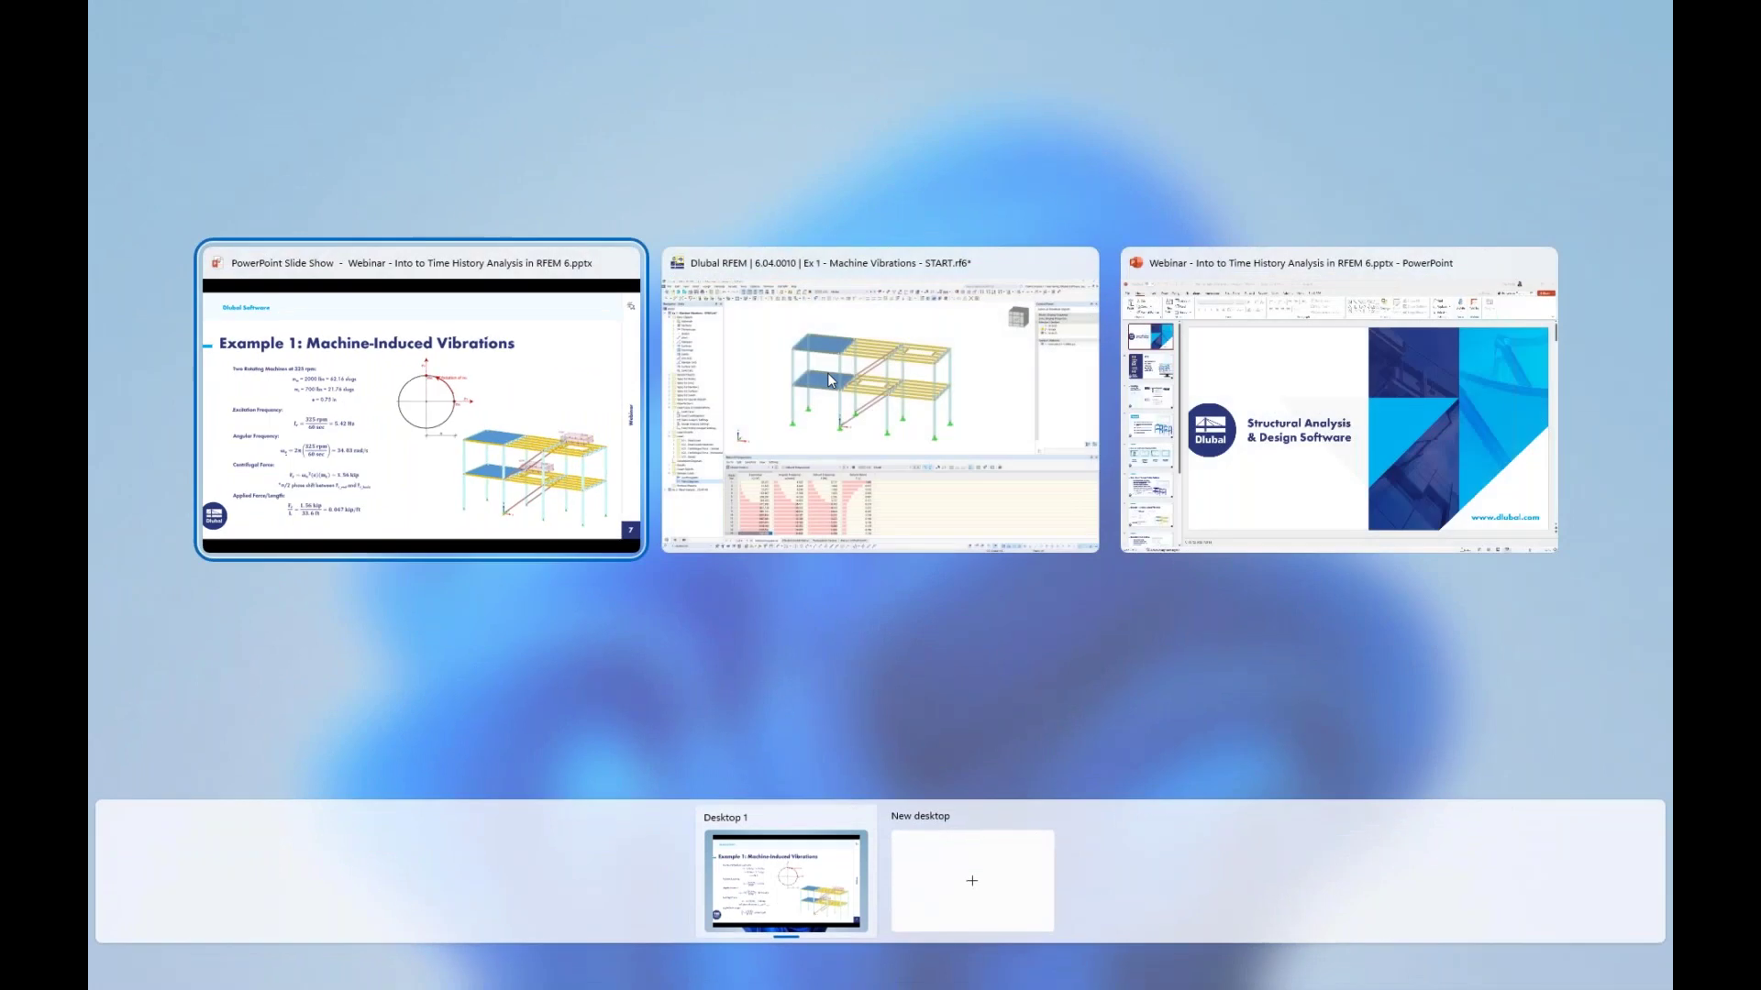
{"action": "left_click", "coordinate": [956, 415]}
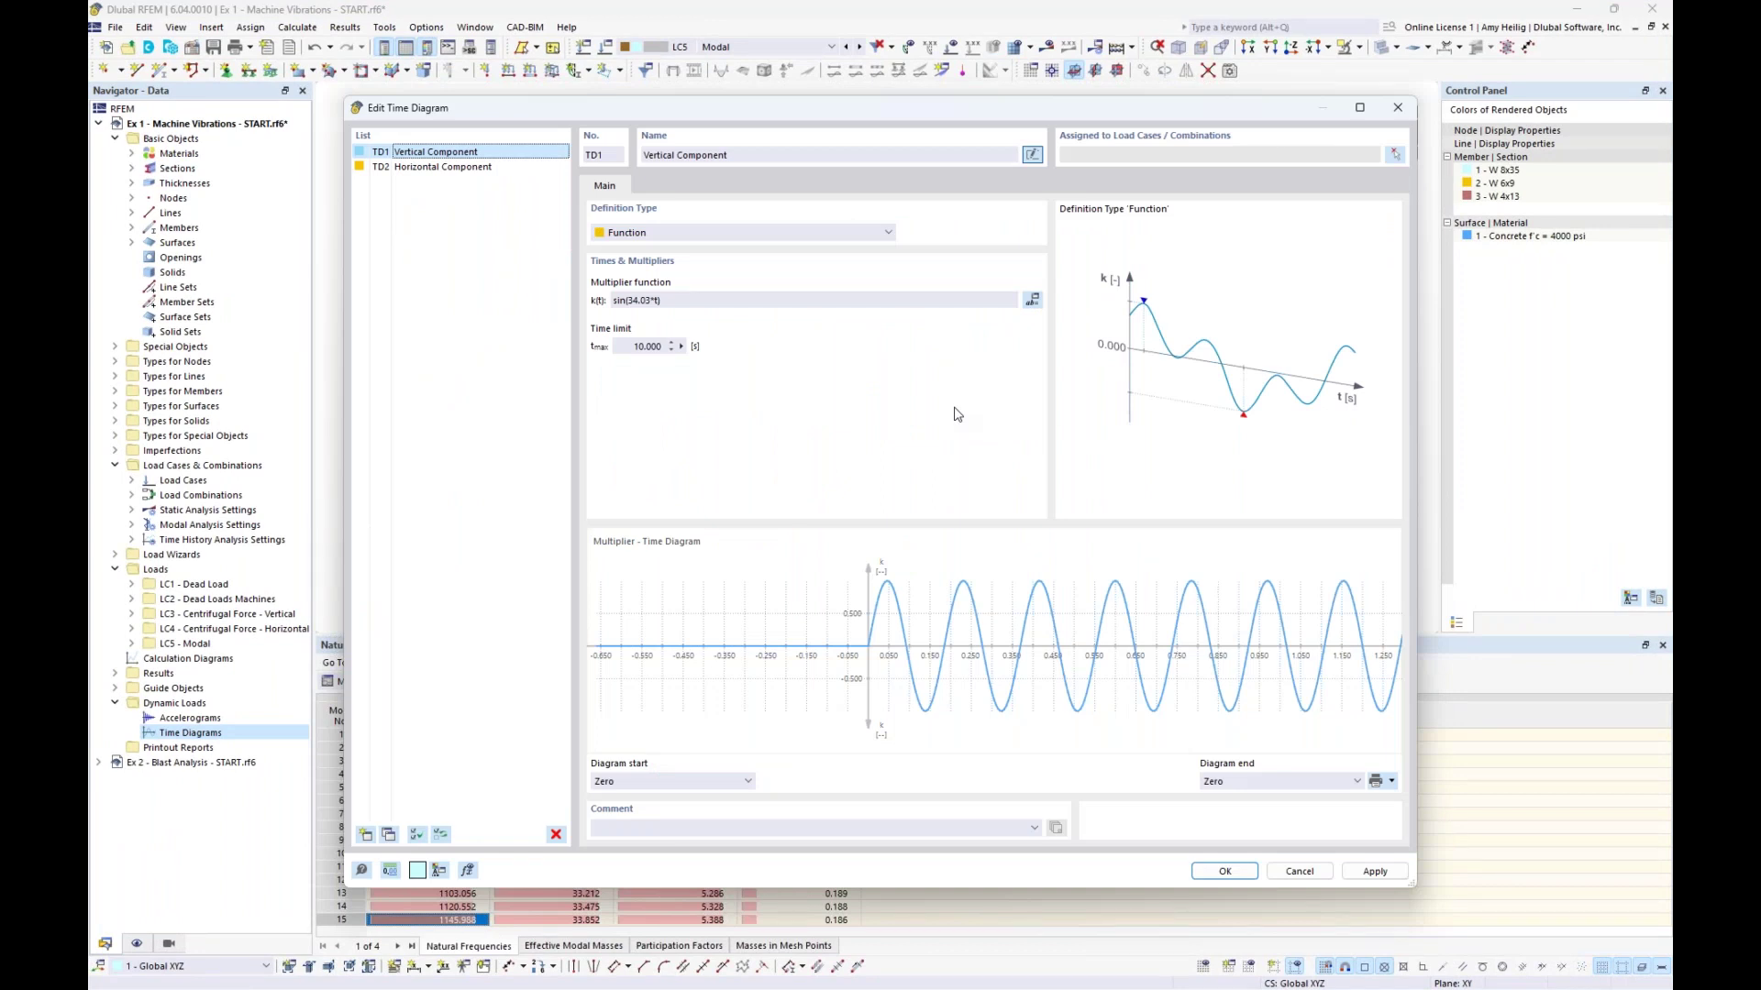
Accept both time diagrams and list them under the dynamic loads of the model
{"action": "left_click", "coordinate": [1224, 871]}
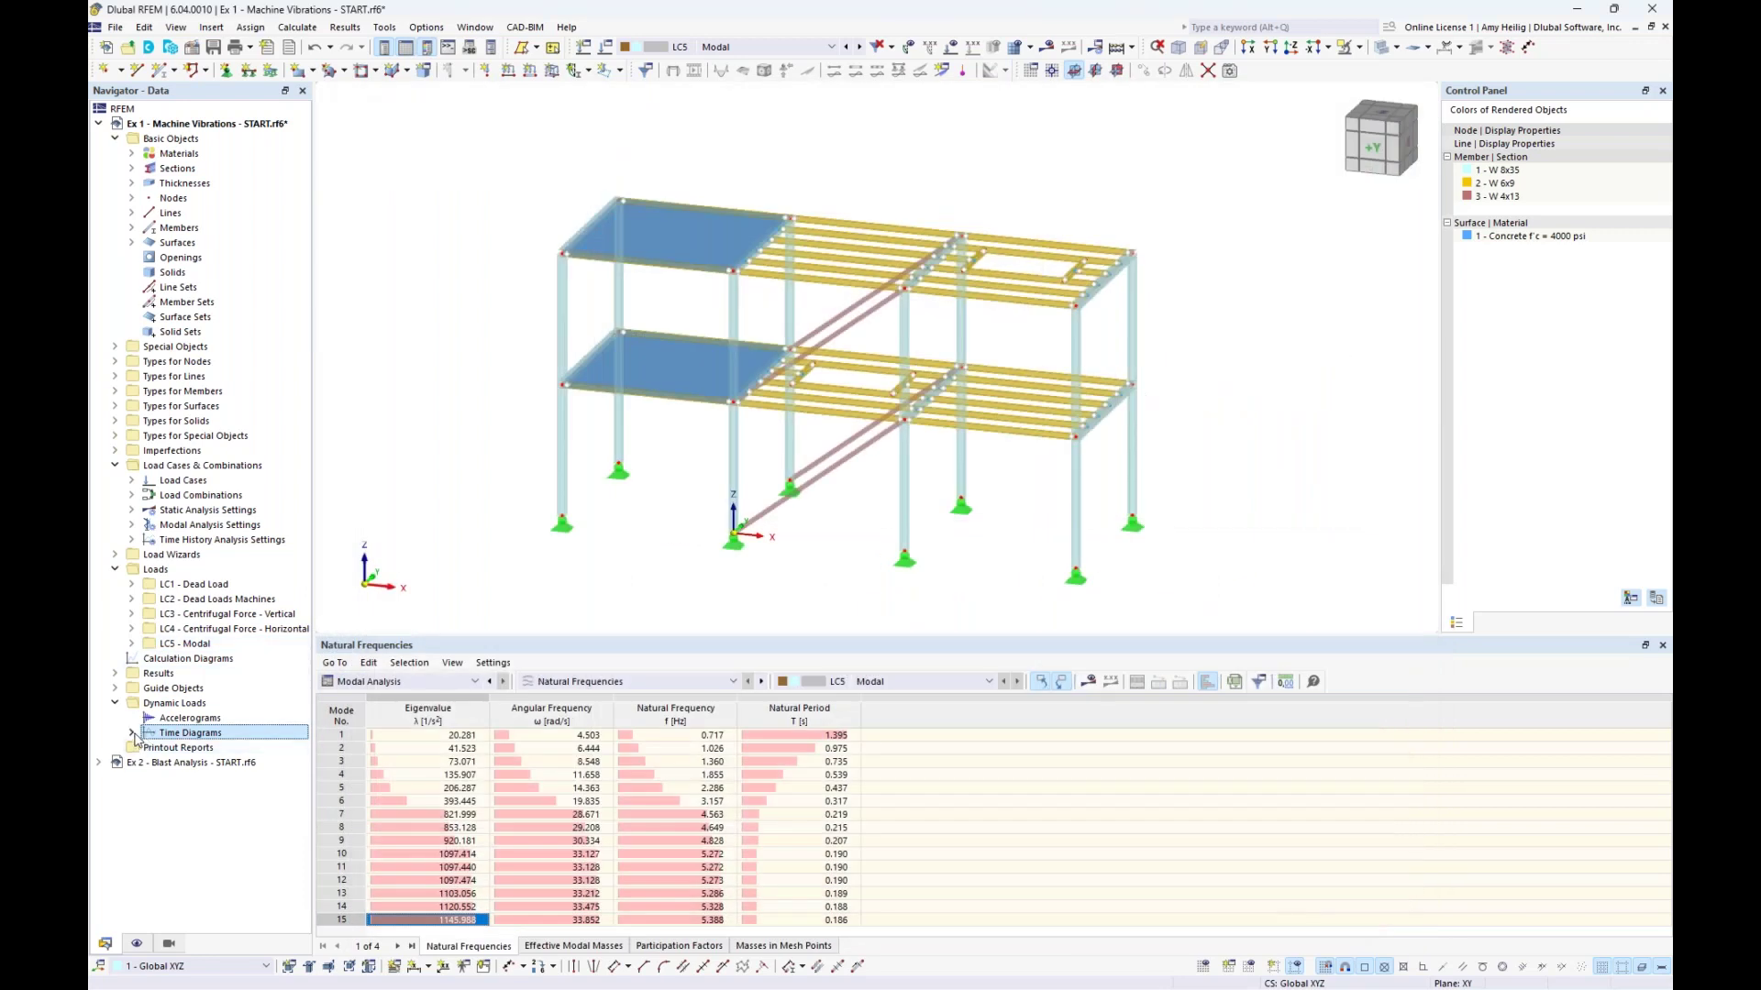
{"action": "left_click", "coordinate": [131, 733]}
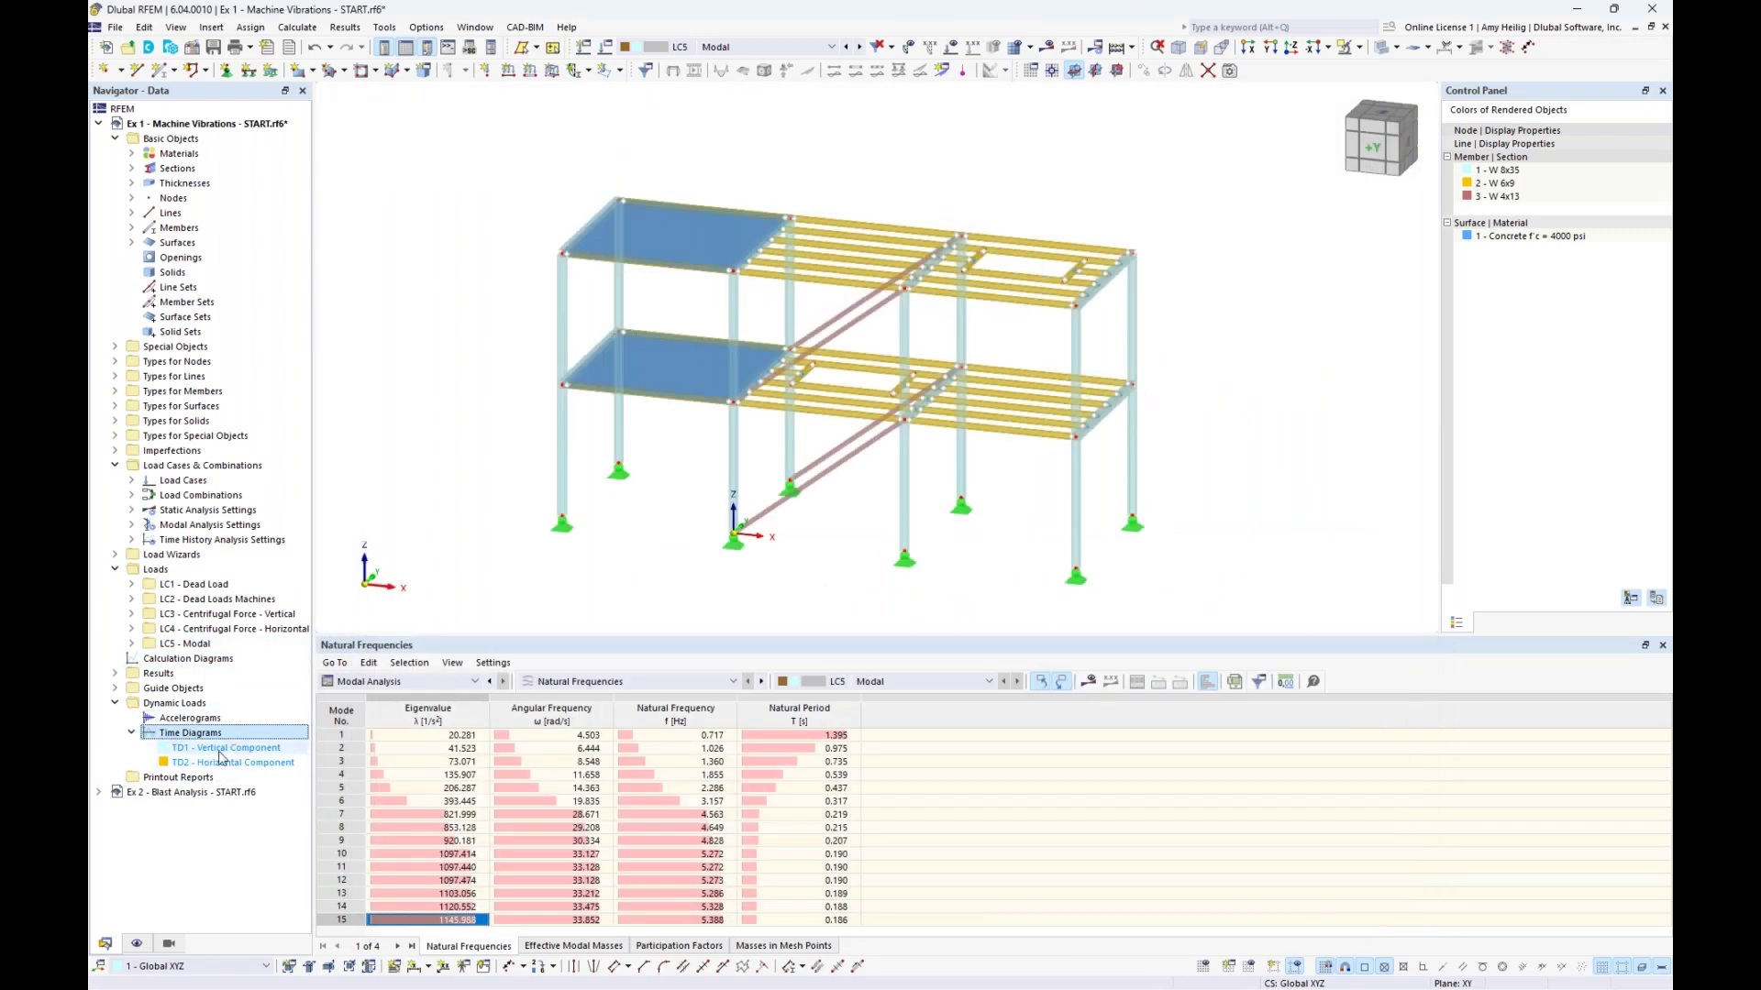
Create a load combination named "THA" with the analysis type Time History Analysis | Time Diagram
{"action": "left_click", "coordinate": [604, 49]}
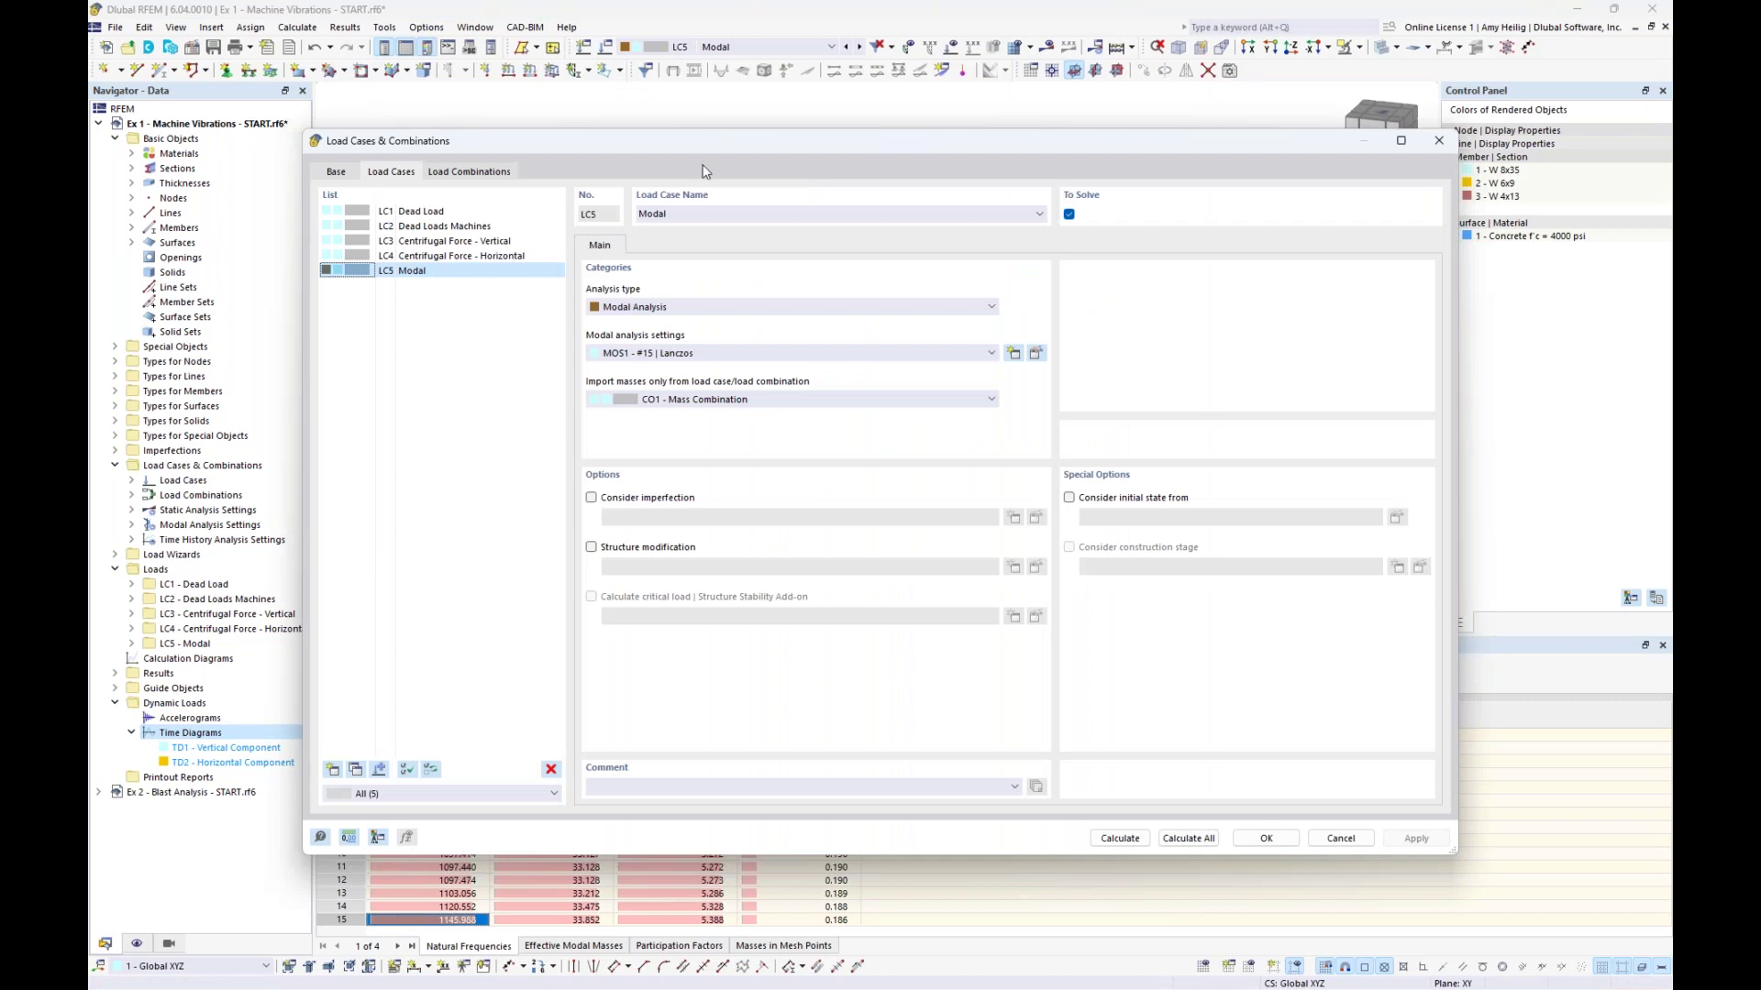
{"action": "left_click", "coordinate": [485, 173]}
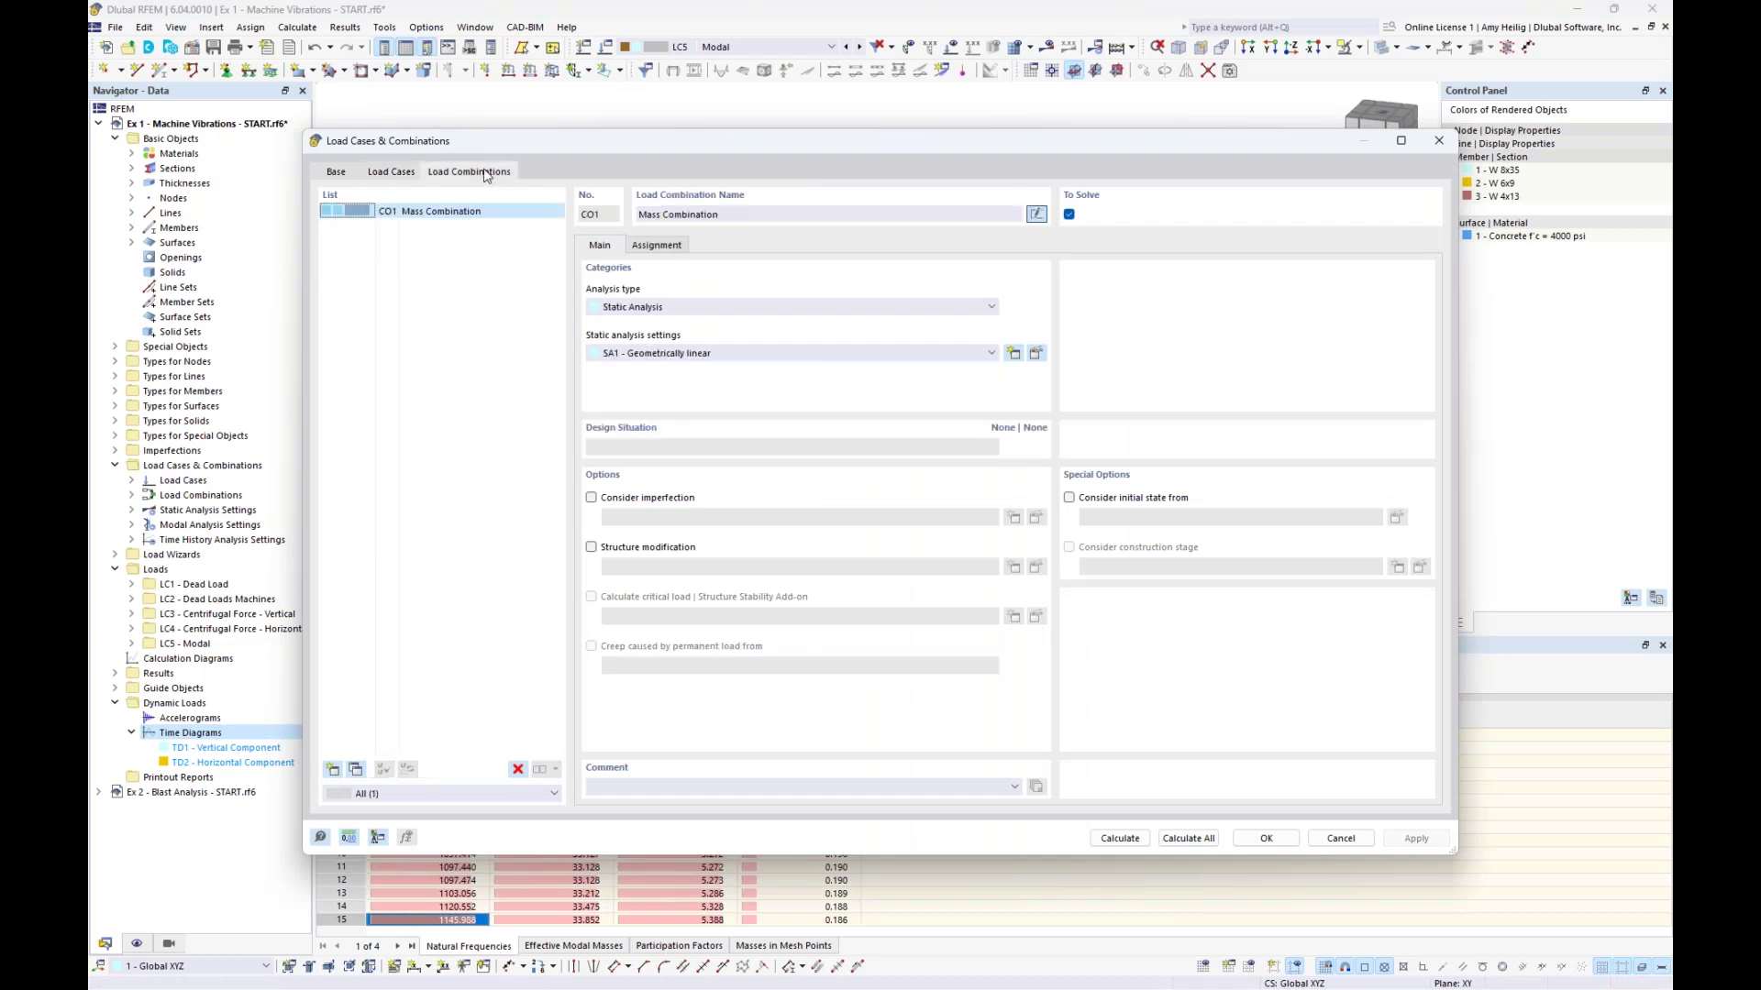
{"action": "left_click", "coordinate": [333, 769]}
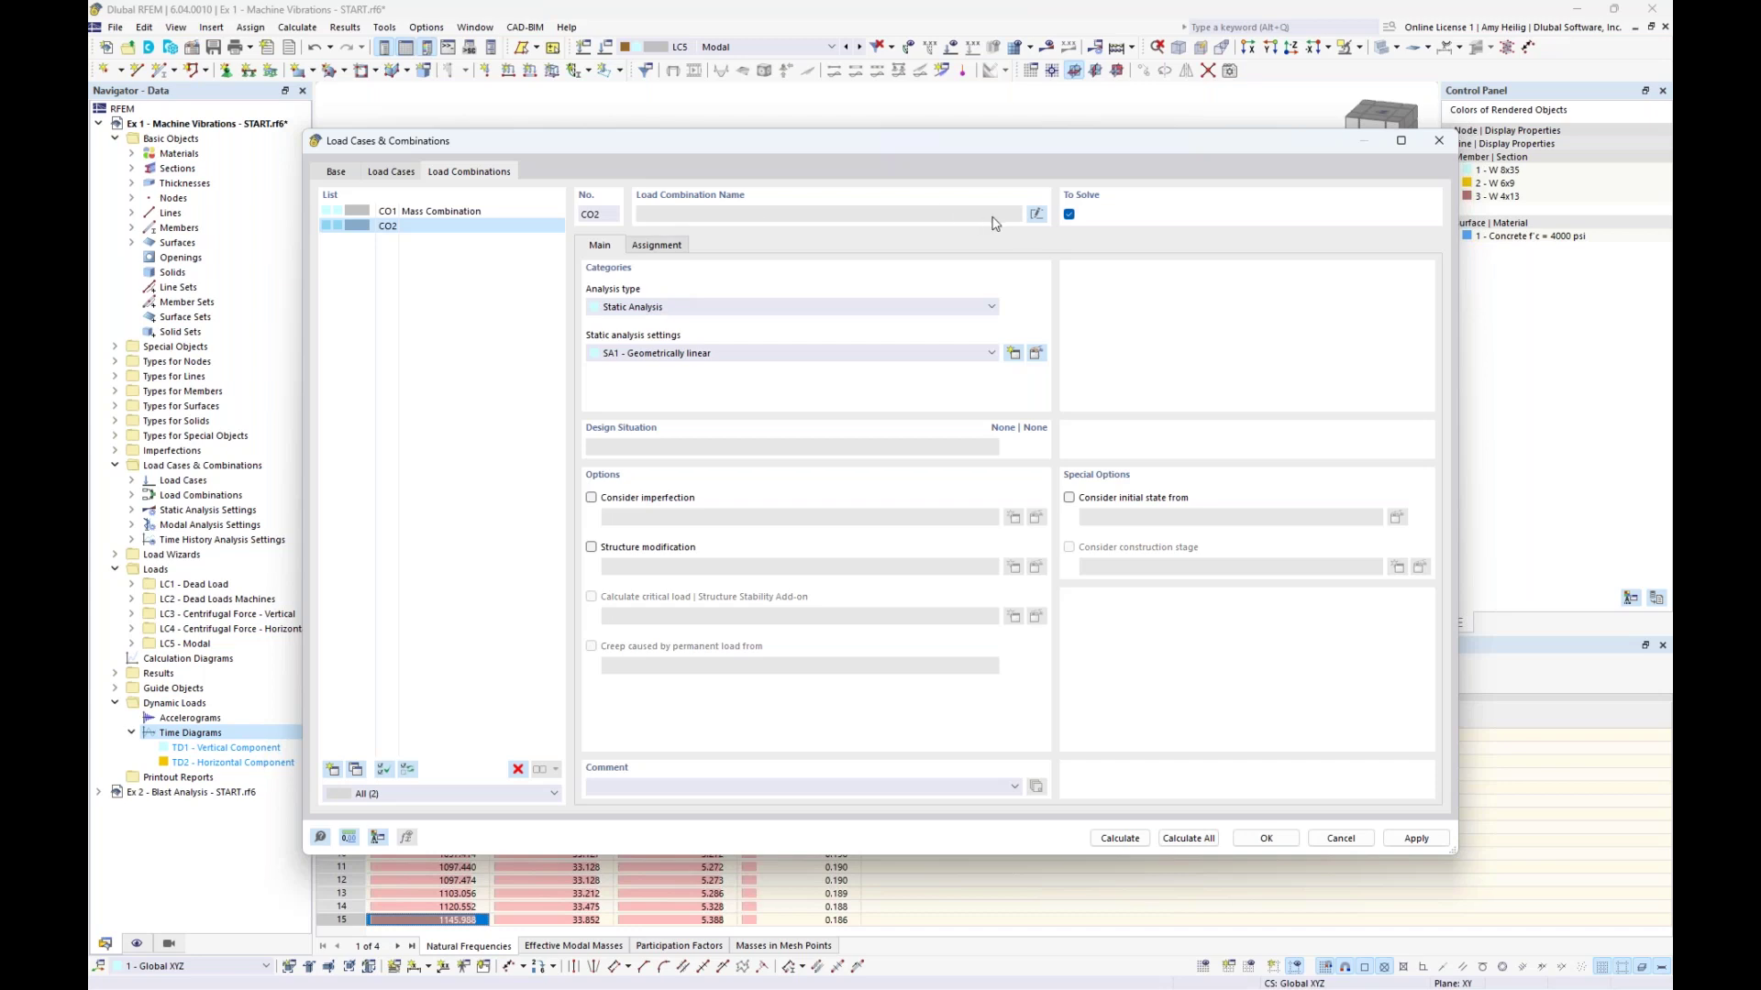
{"action": "left_click", "coordinate": [1037, 213]}
{"action": "type", "text": "THA"}
{"action": "left_click", "coordinate": [781, 309]}
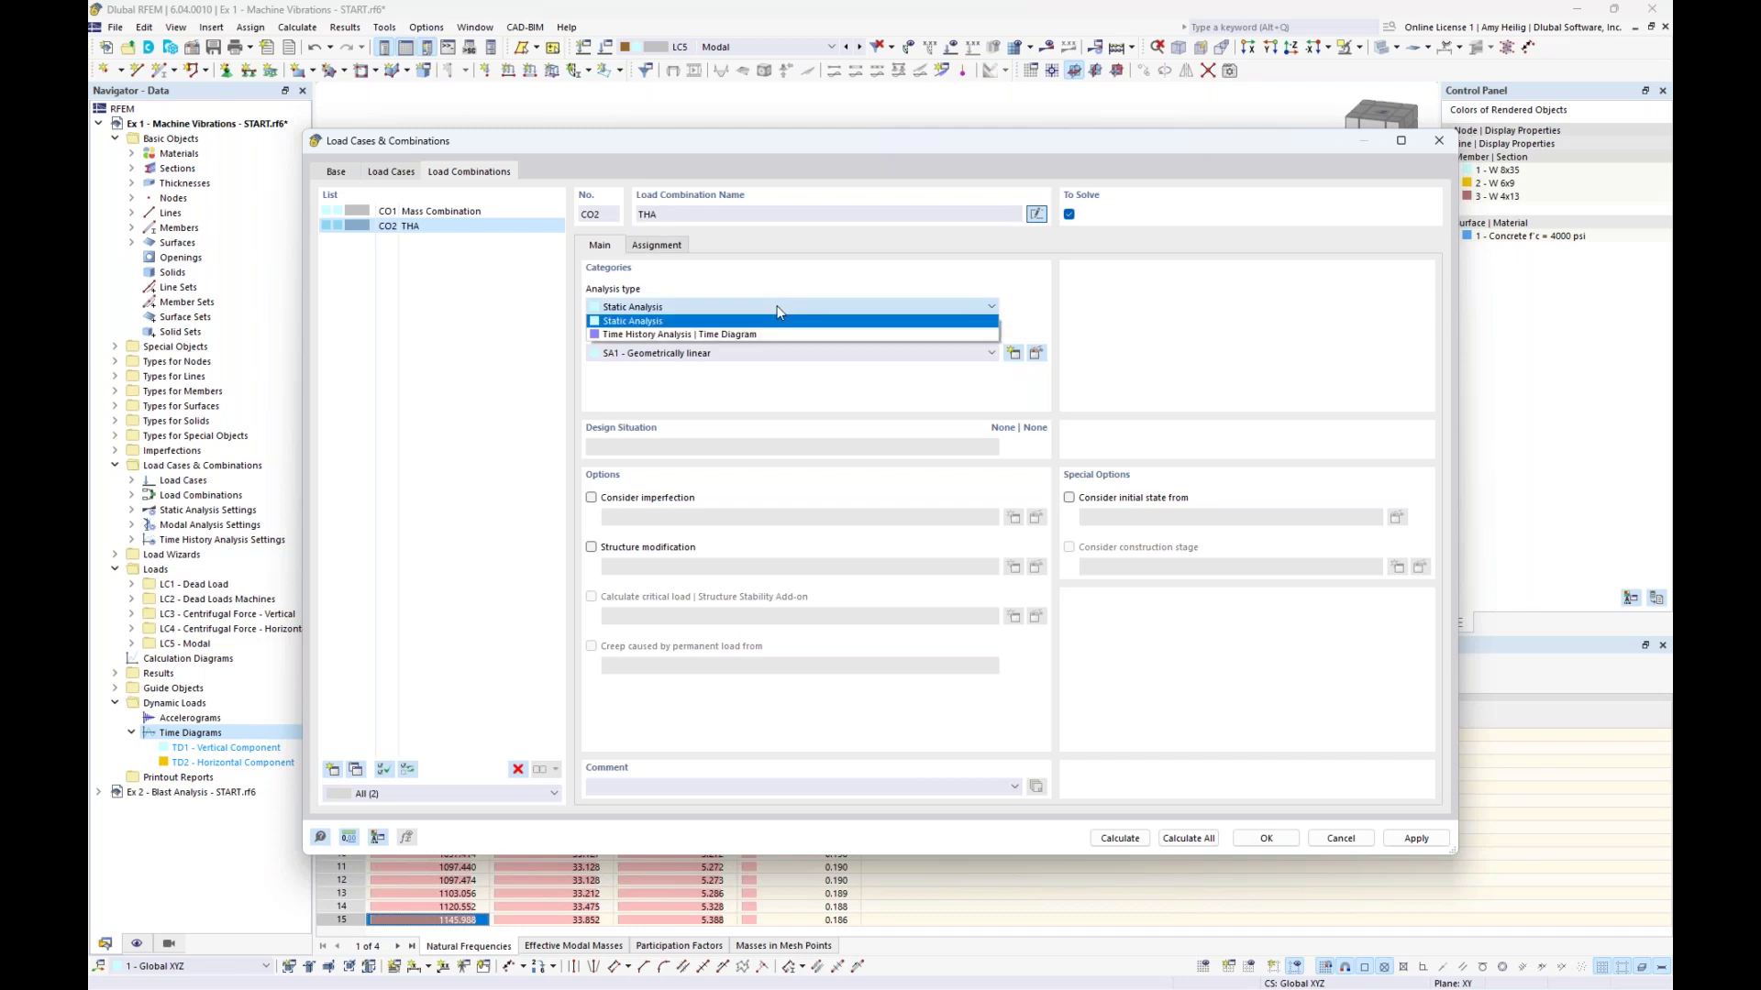
{"action": "left_click", "coordinate": [655, 336]}
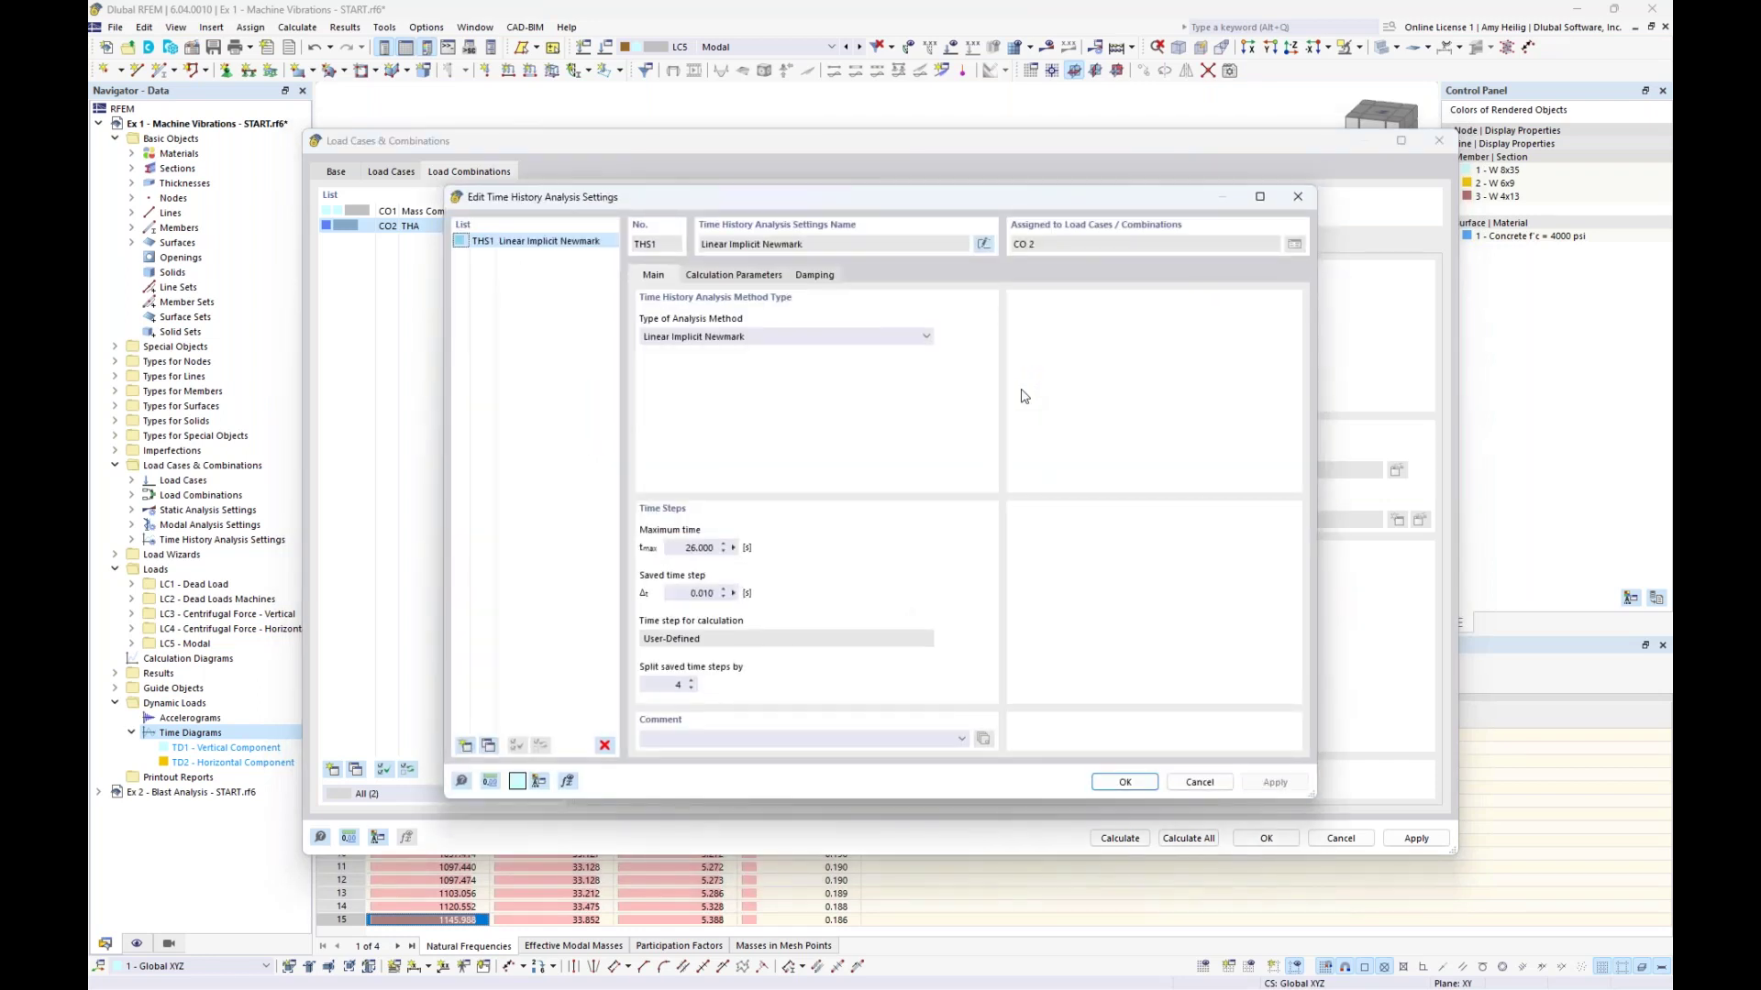
Set the time history analysis settings of THA to the Linear Modal method with a maximum time of 5 s
{"action": "left_click", "coordinate": [758, 338]}
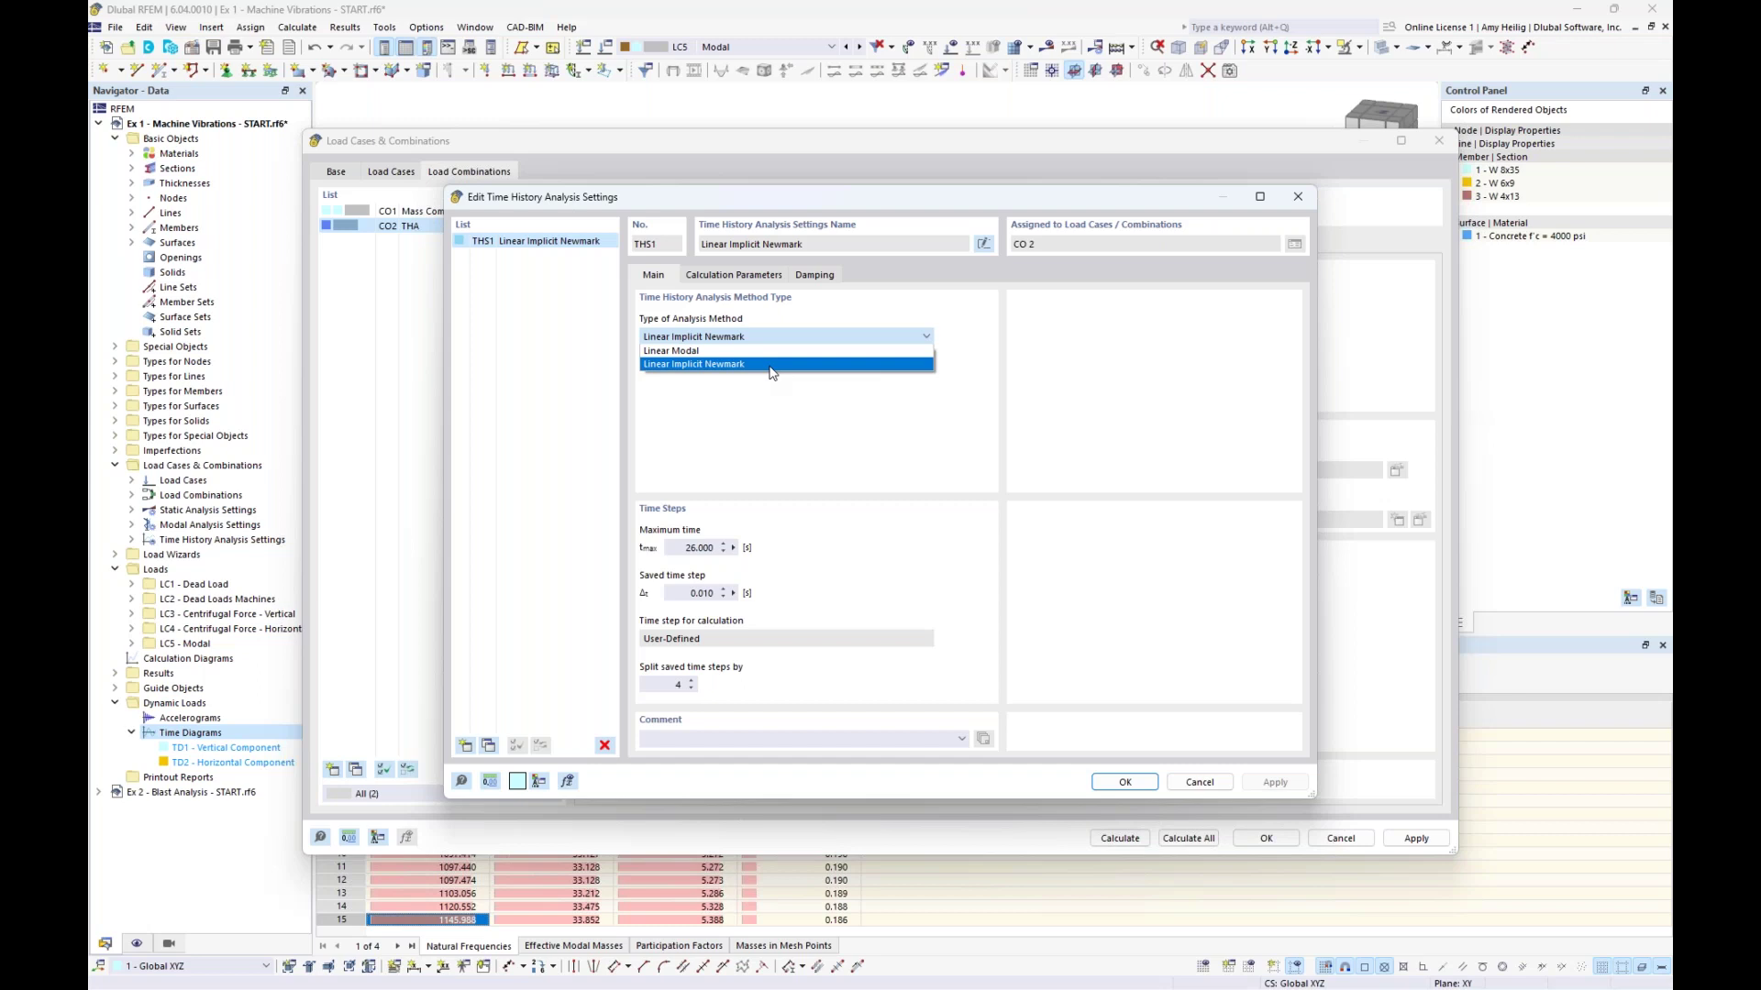
{"action": "left_click", "coordinate": [765, 352]}
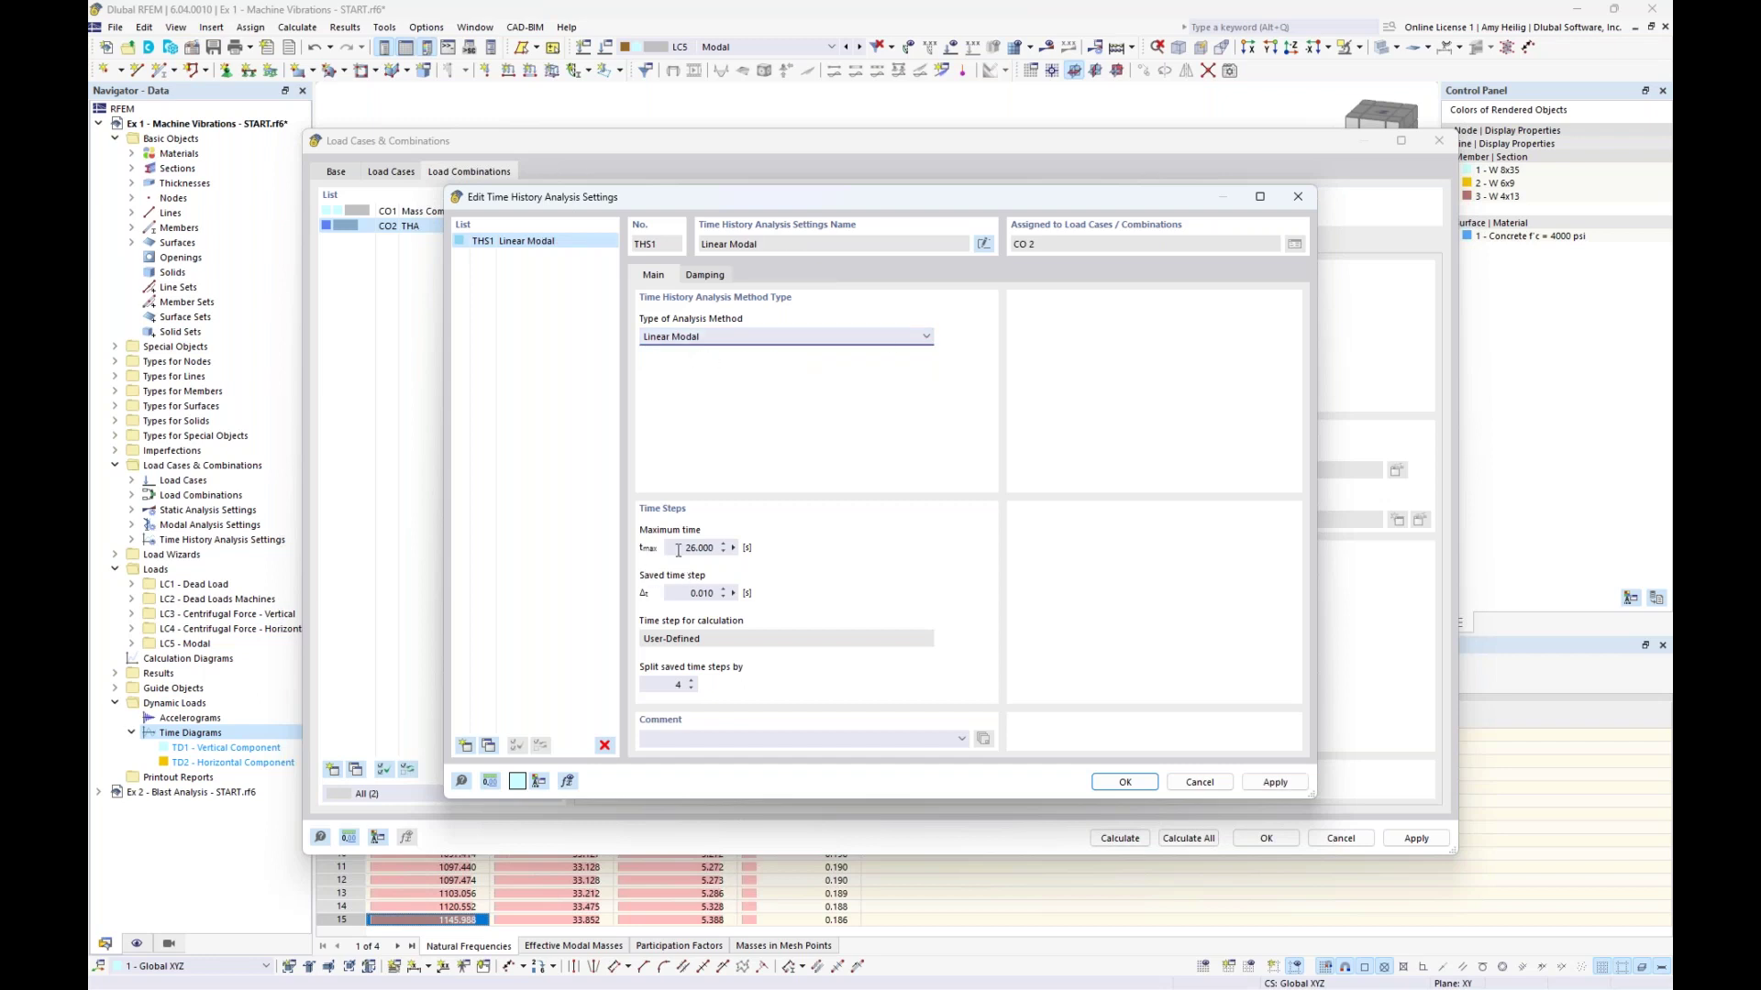
{"action": "double_click", "coordinate": [686, 549]}
{"action": "type", "text": "5"}
{"action": "left_click", "coordinate": [661, 685]}
Compare the constant Lehr's damping and Rayleigh damping options of the time history settings, and keep Rayleigh selected
{"action": "left_click", "coordinate": [706, 276]}
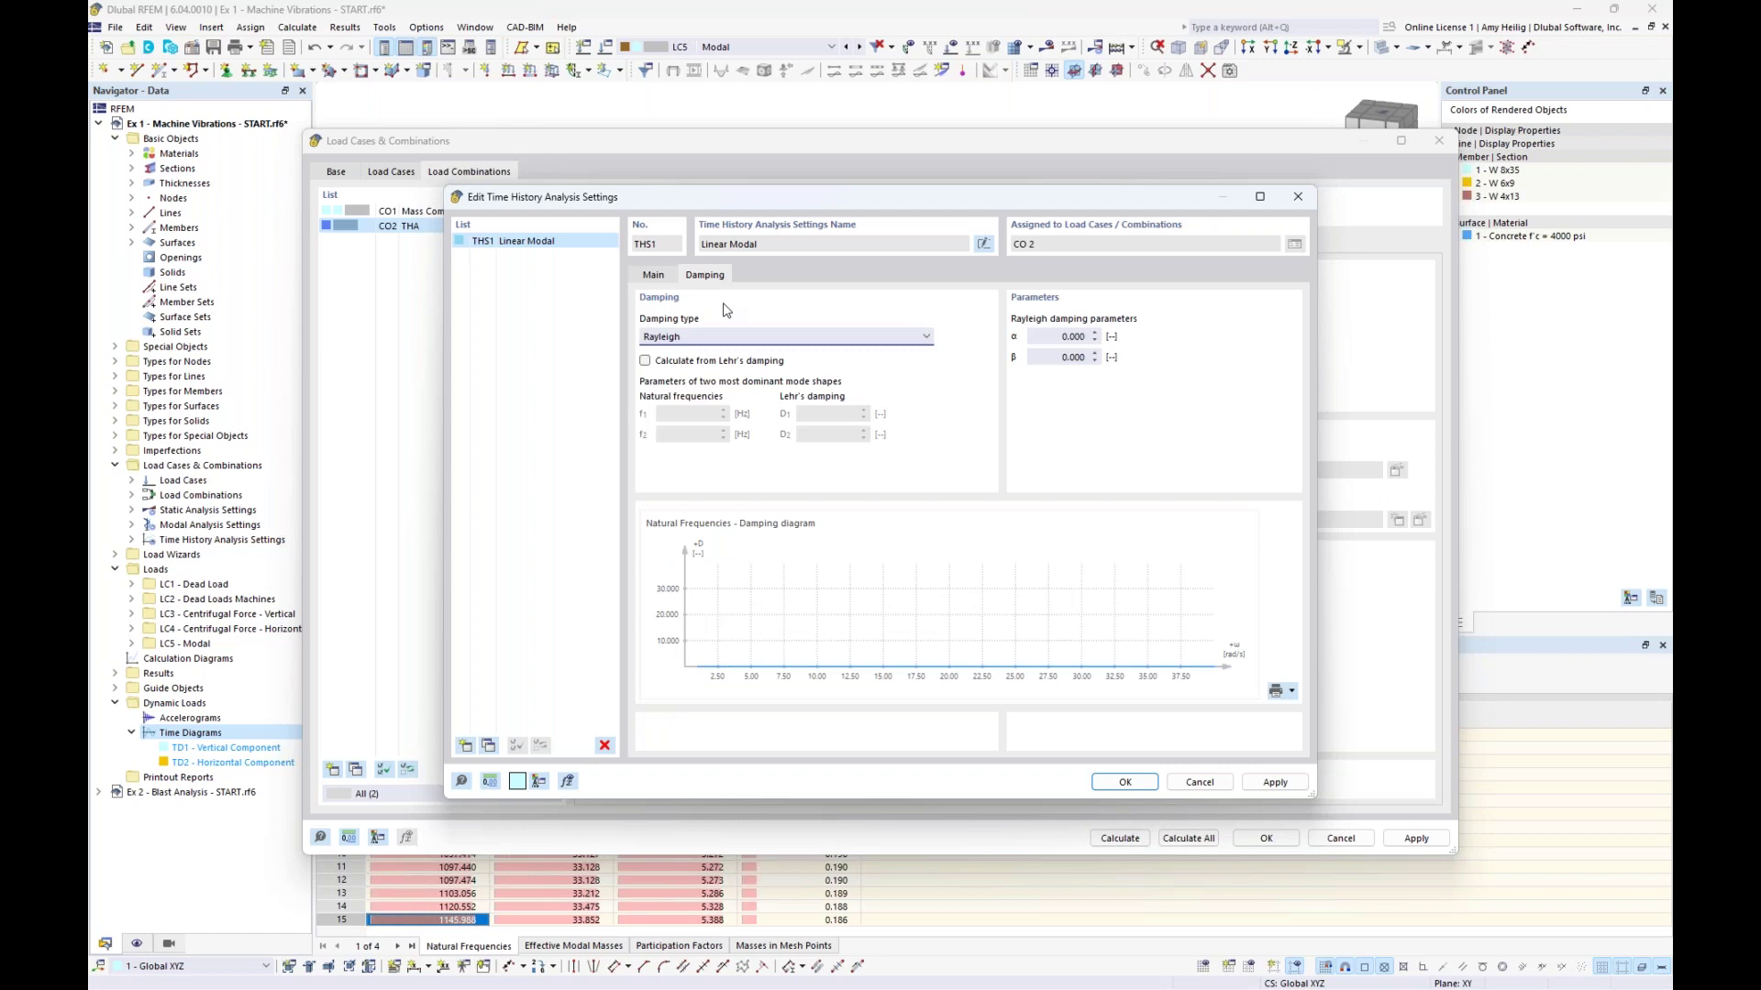
{"action": "left_click", "coordinate": [789, 339]}
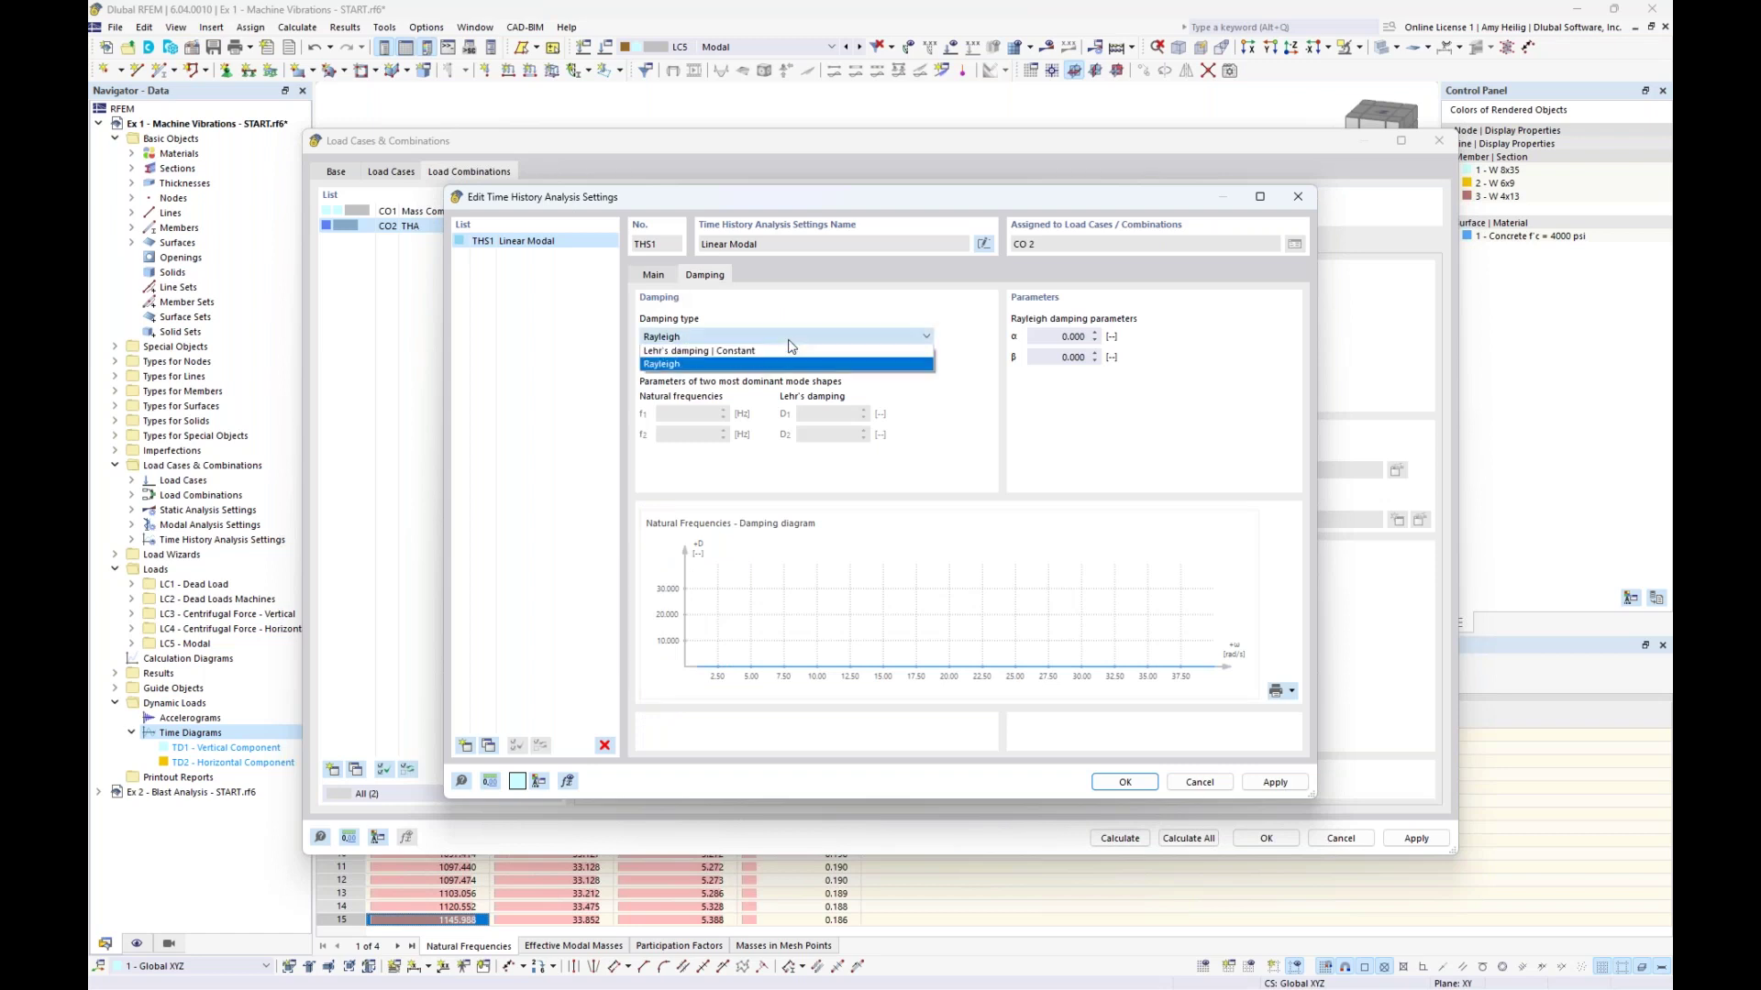
{"action": "left_click", "coordinate": [697, 362]}
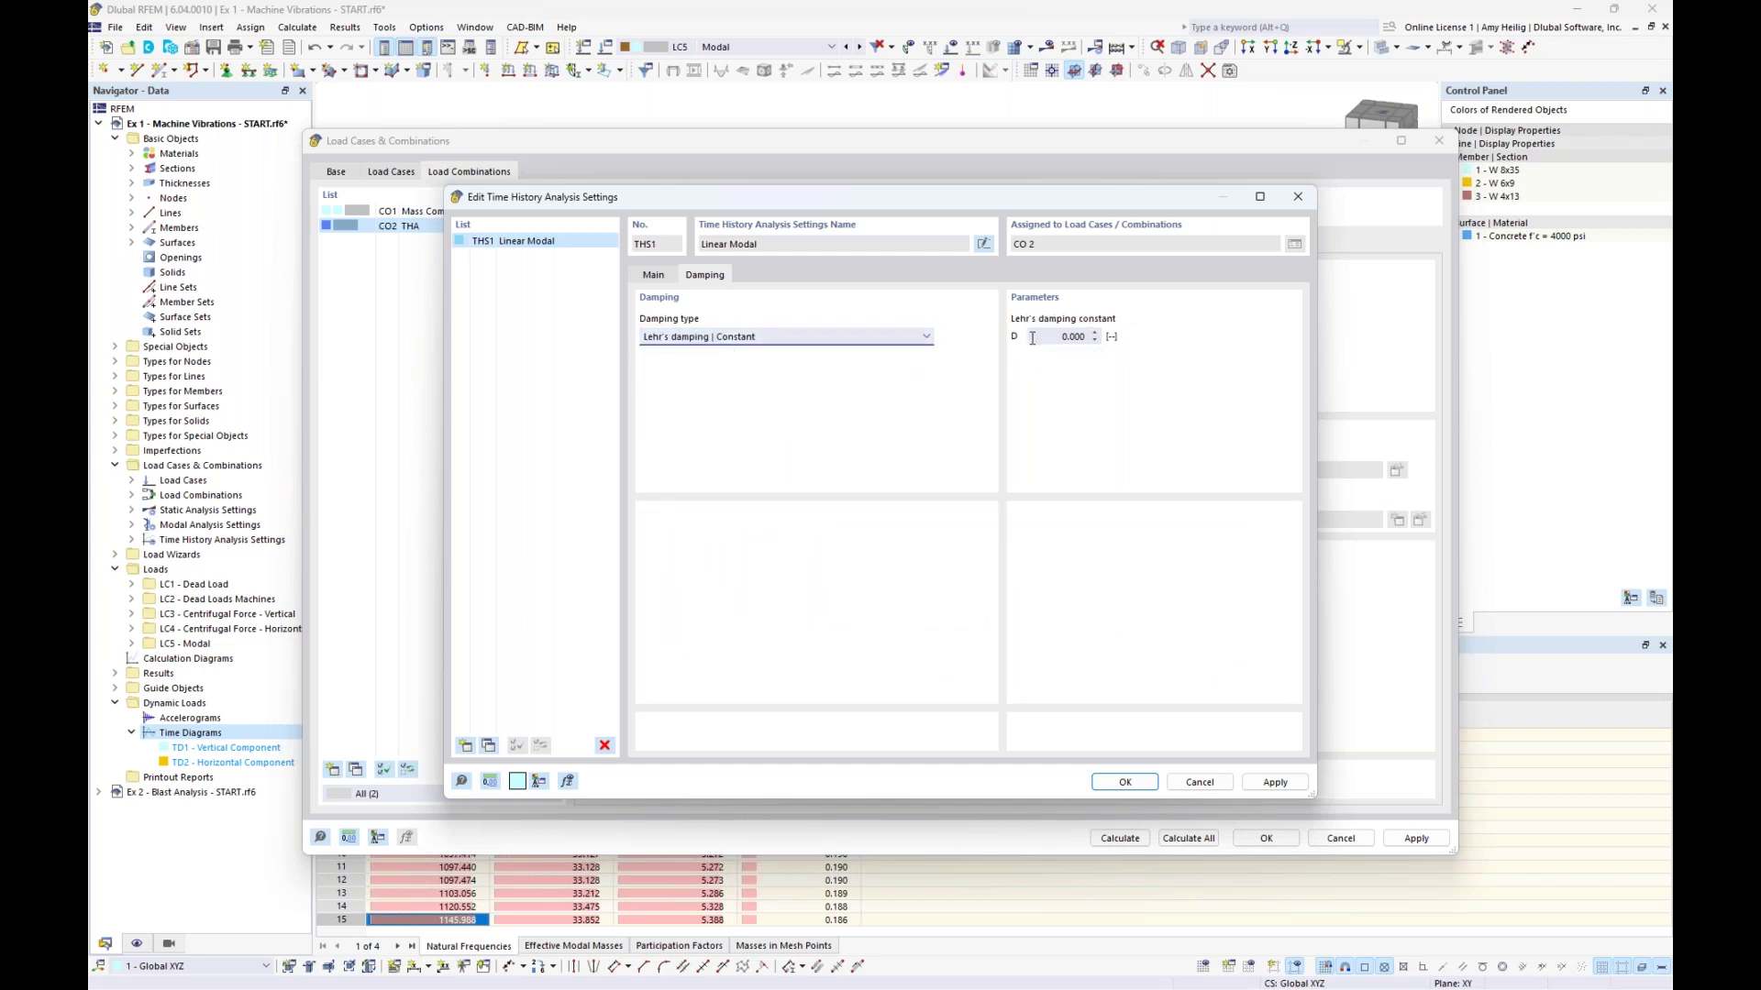
{"action": "left_click", "coordinate": [903, 338]}
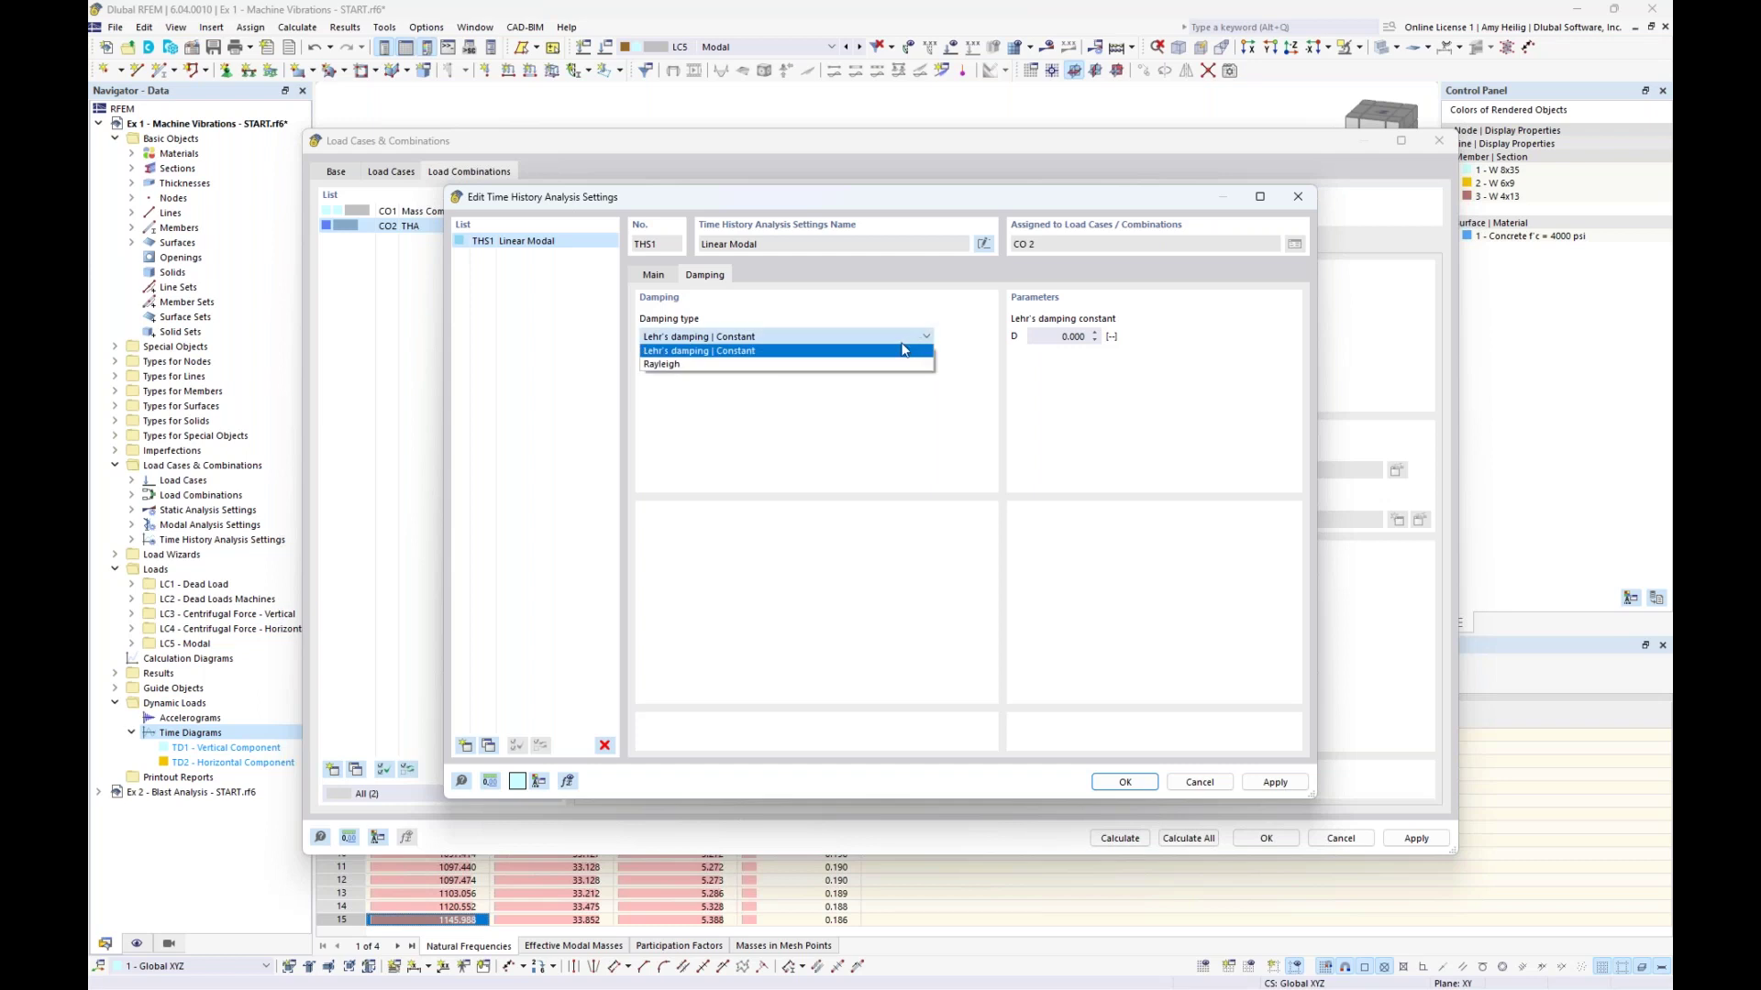
{"action": "left_click", "coordinate": [869, 365]}
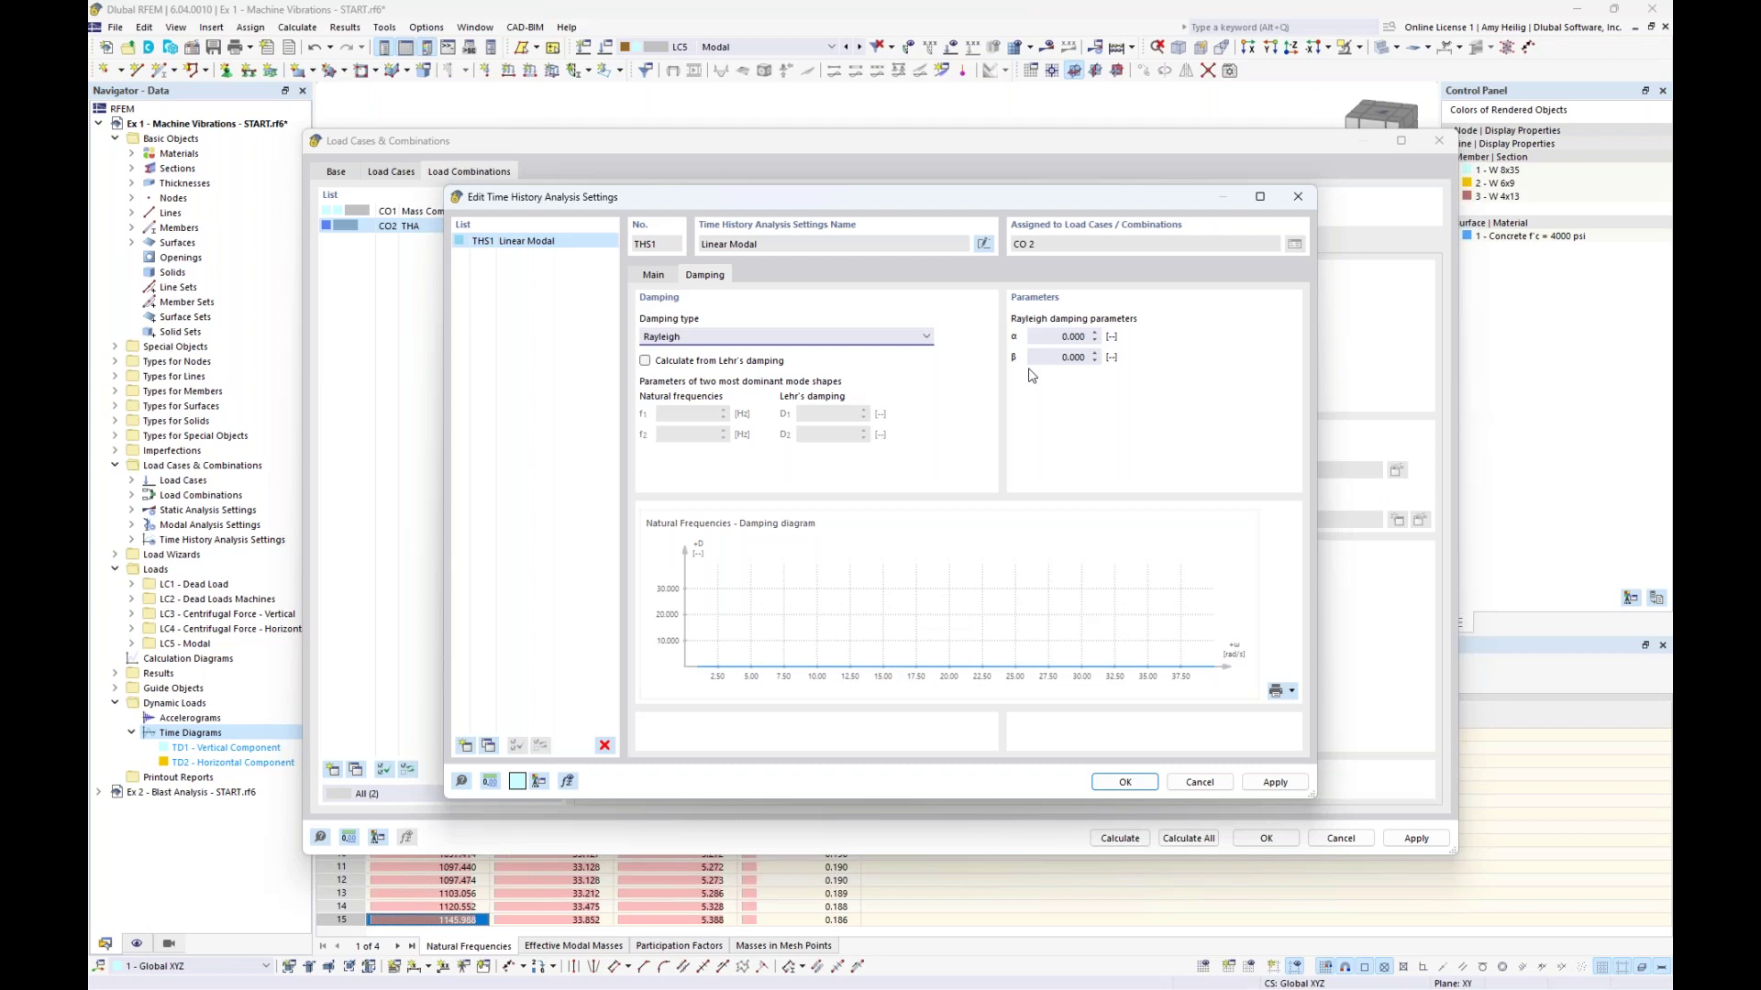
Try the Linear Implicit Newmark method and examine its Rayleigh damping parameters and the option to calculate them from Lehr's damping
{"action": "left_click", "coordinate": [660, 277]}
{"action": "left_click", "coordinate": [723, 337]}
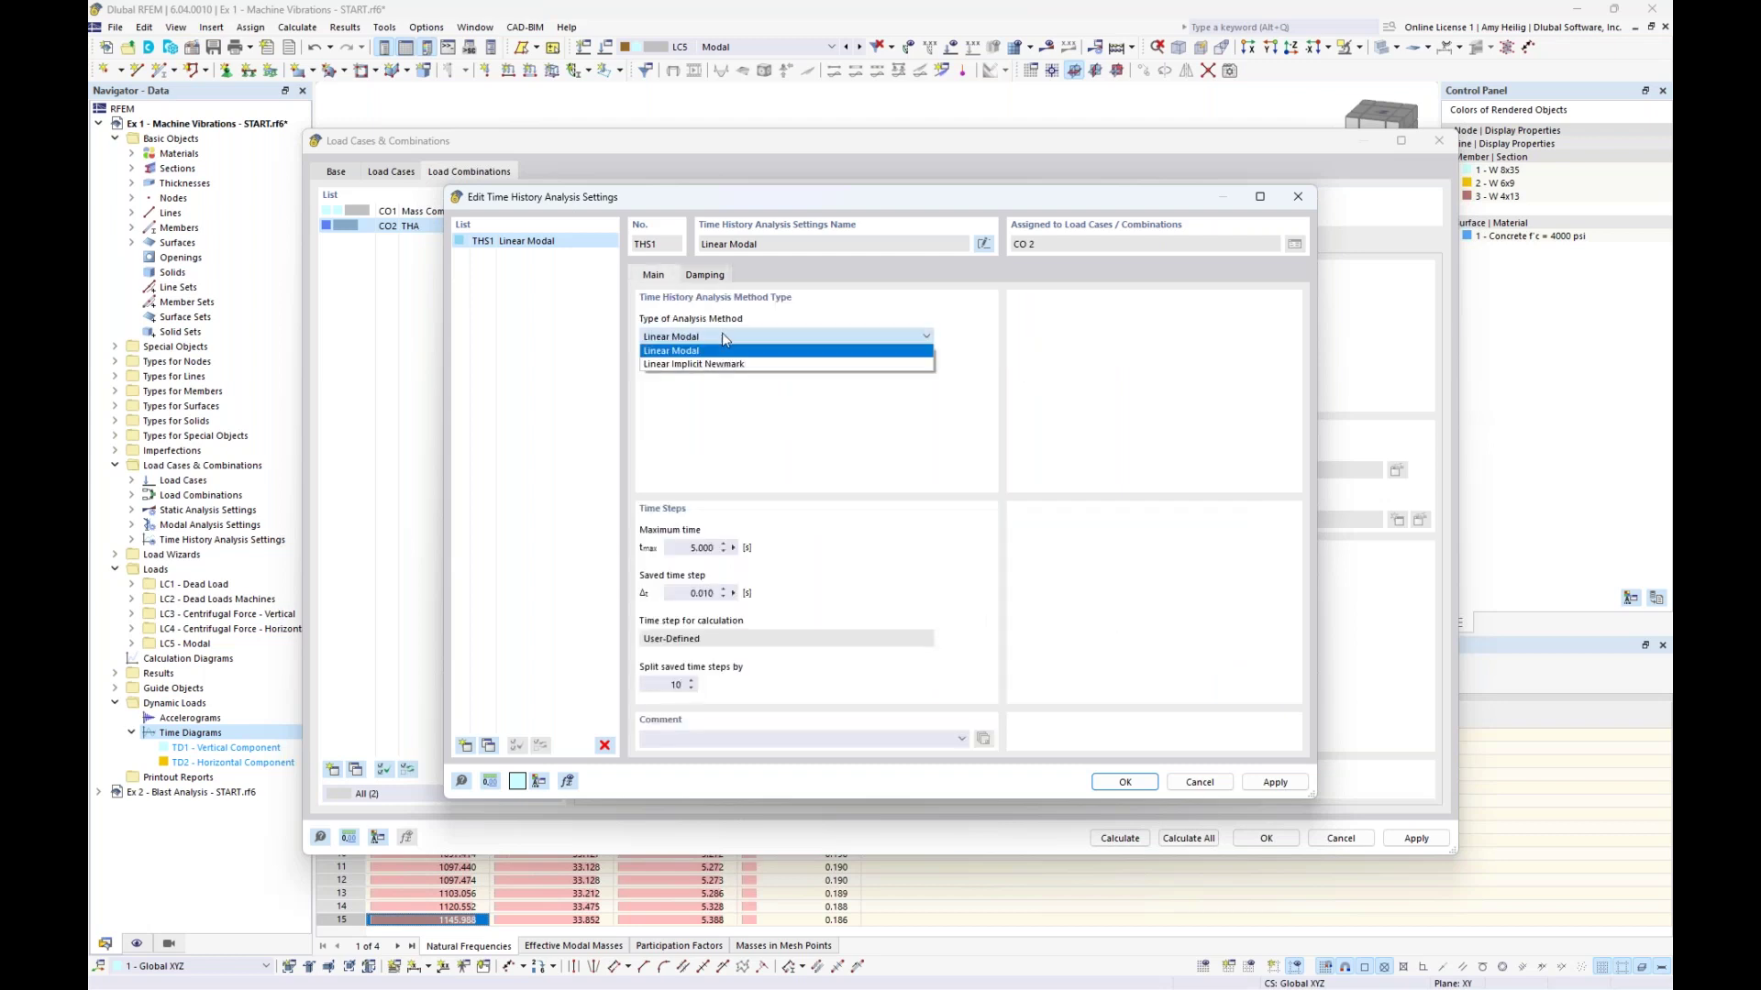
{"action": "left_click", "coordinate": [716, 365]}
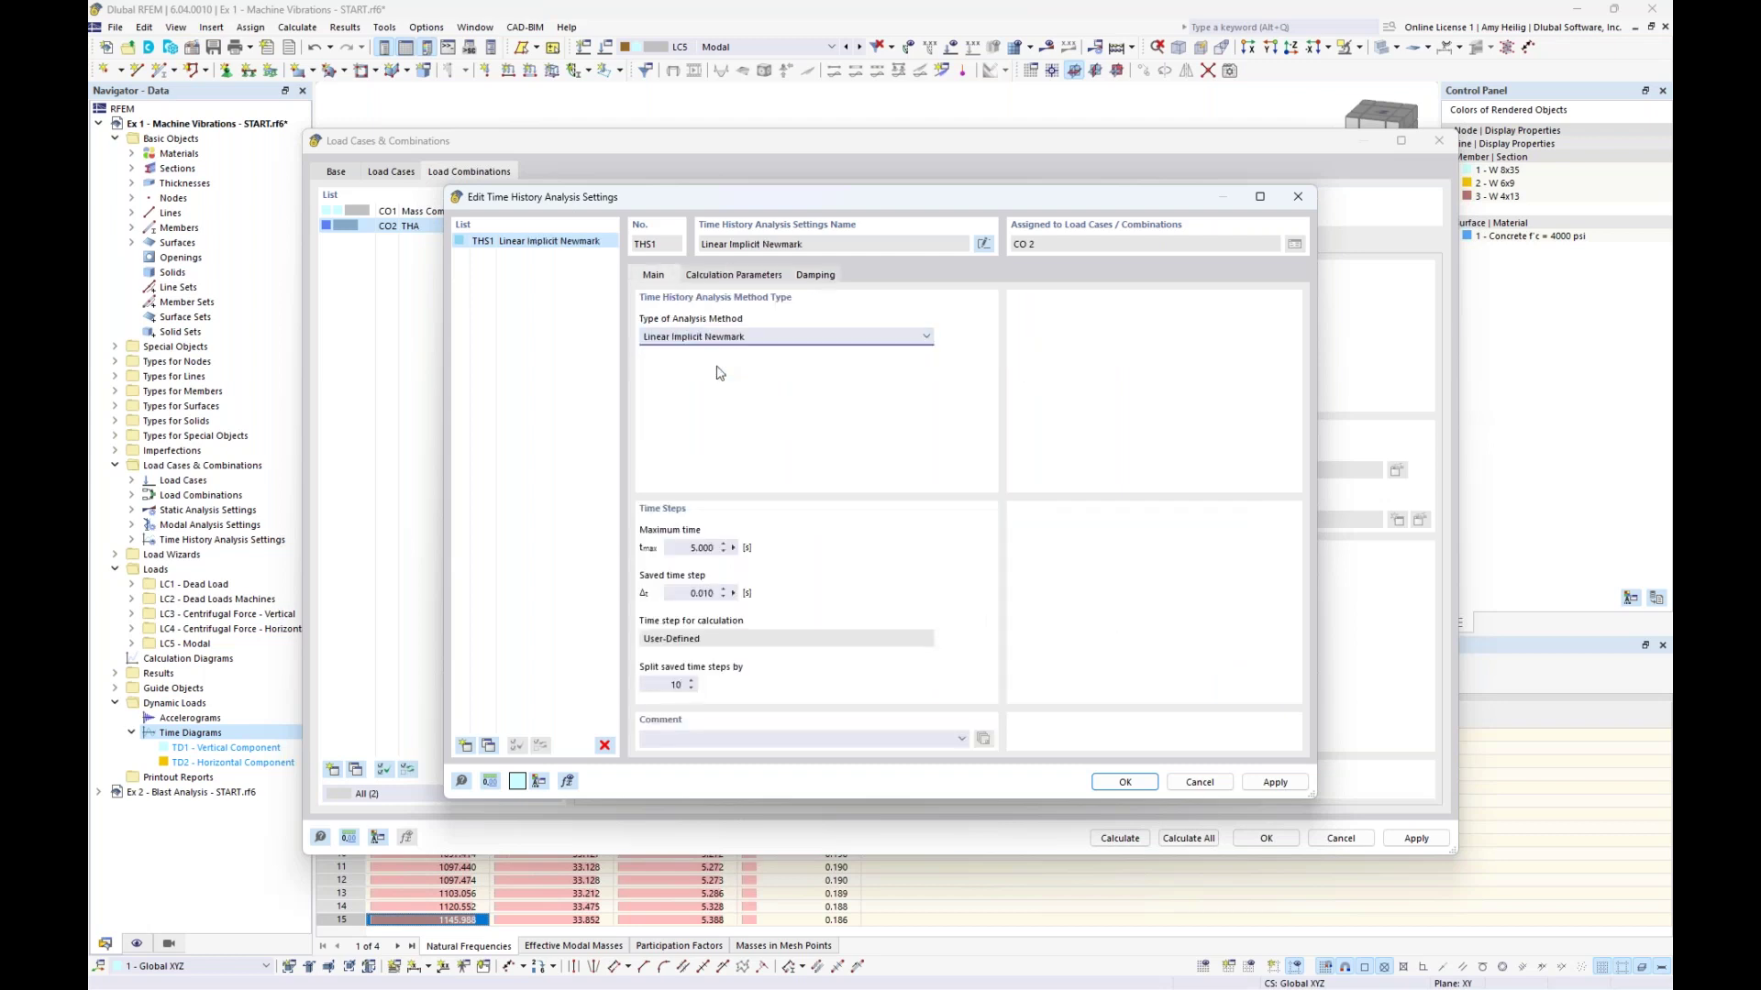
{"action": "left_click", "coordinate": [813, 277]}
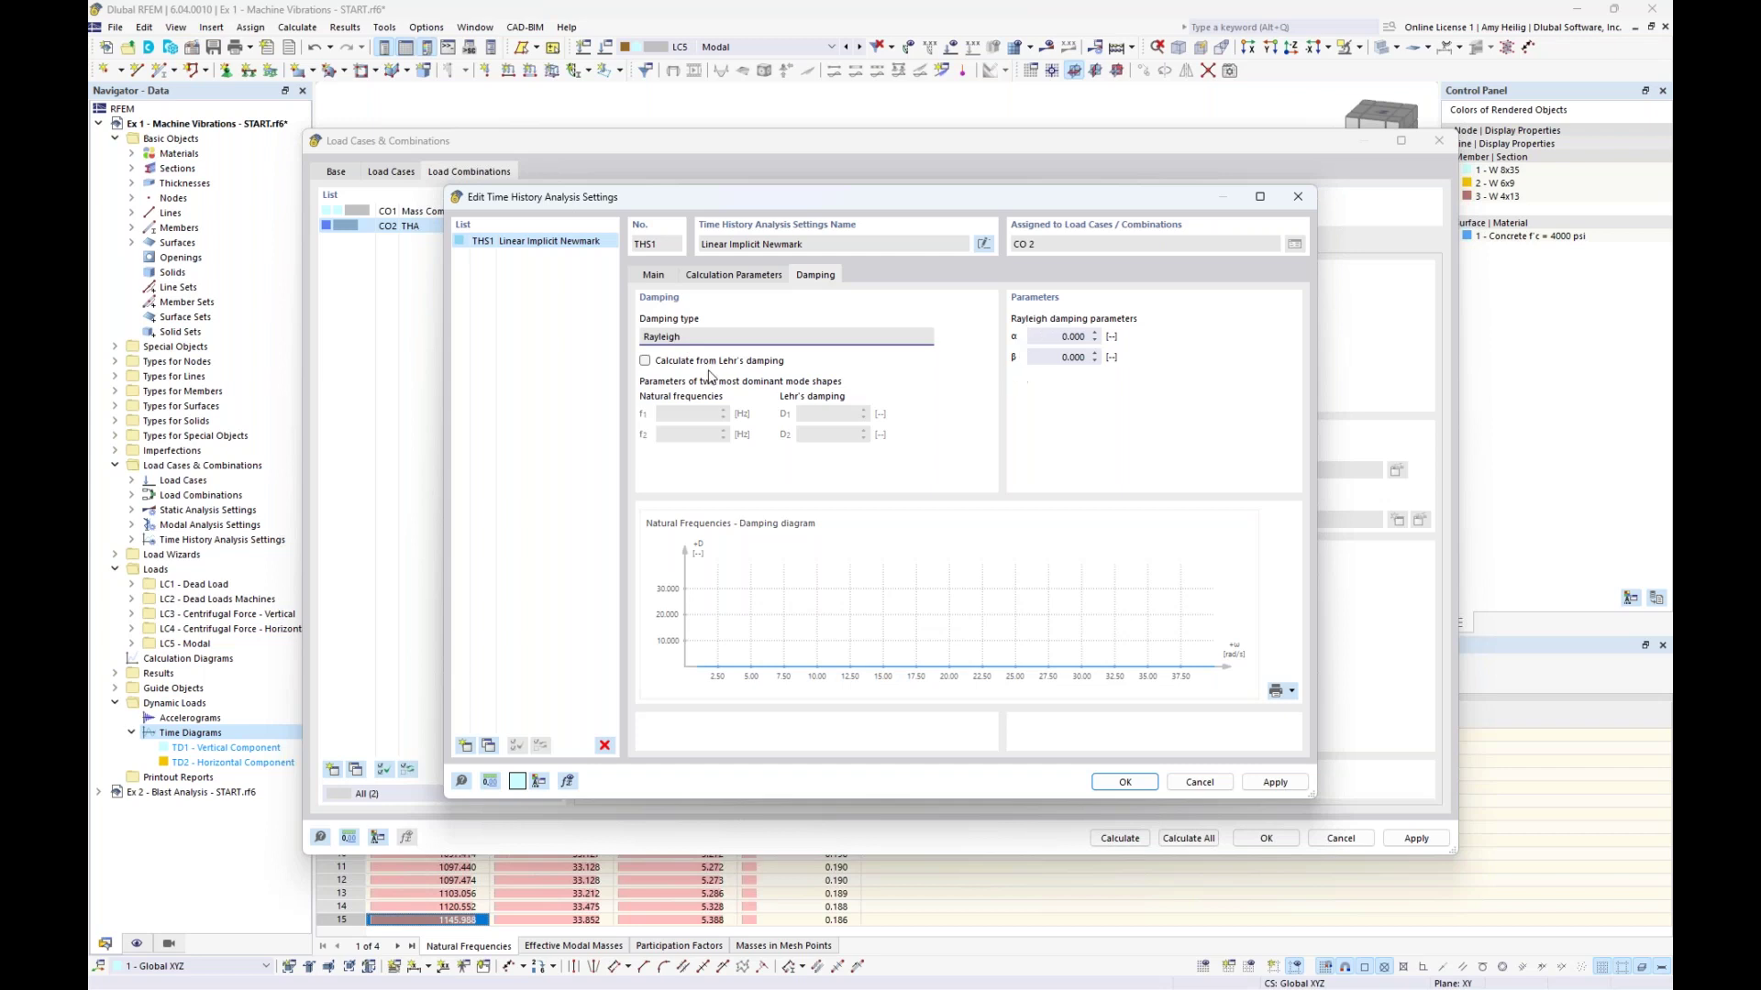
{"action": "left_click", "coordinate": [646, 363]}
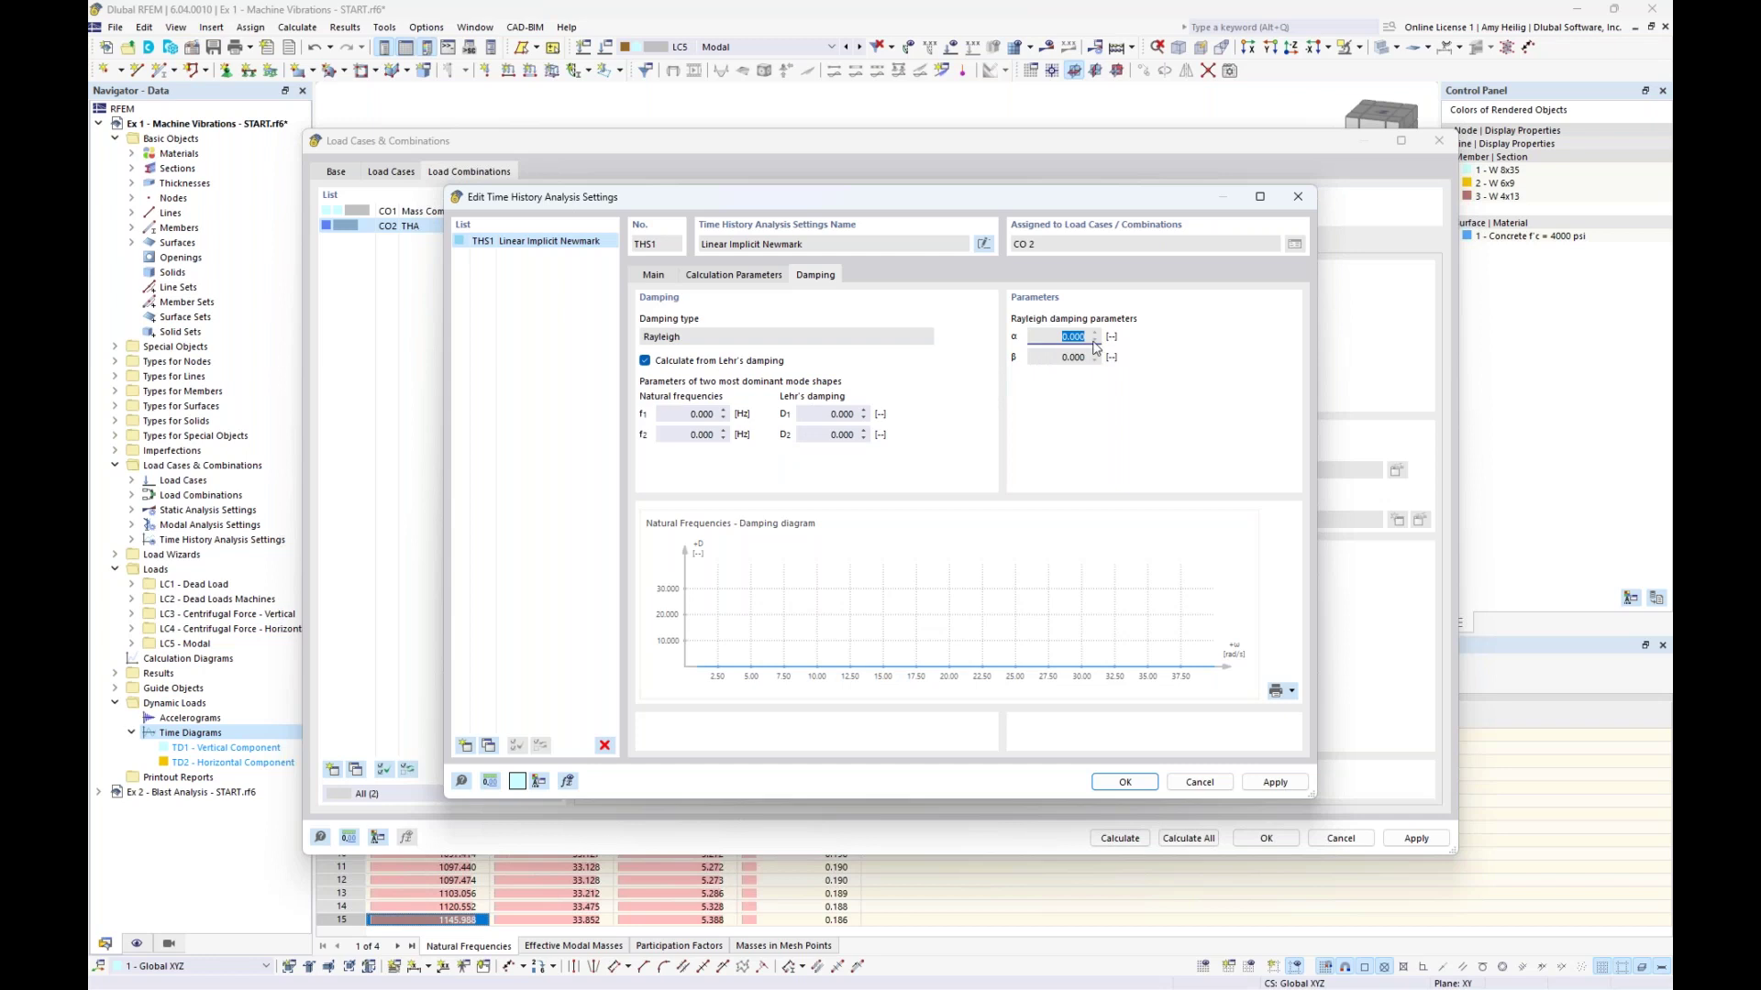
{"action": "left_click", "coordinate": [1056, 358]}
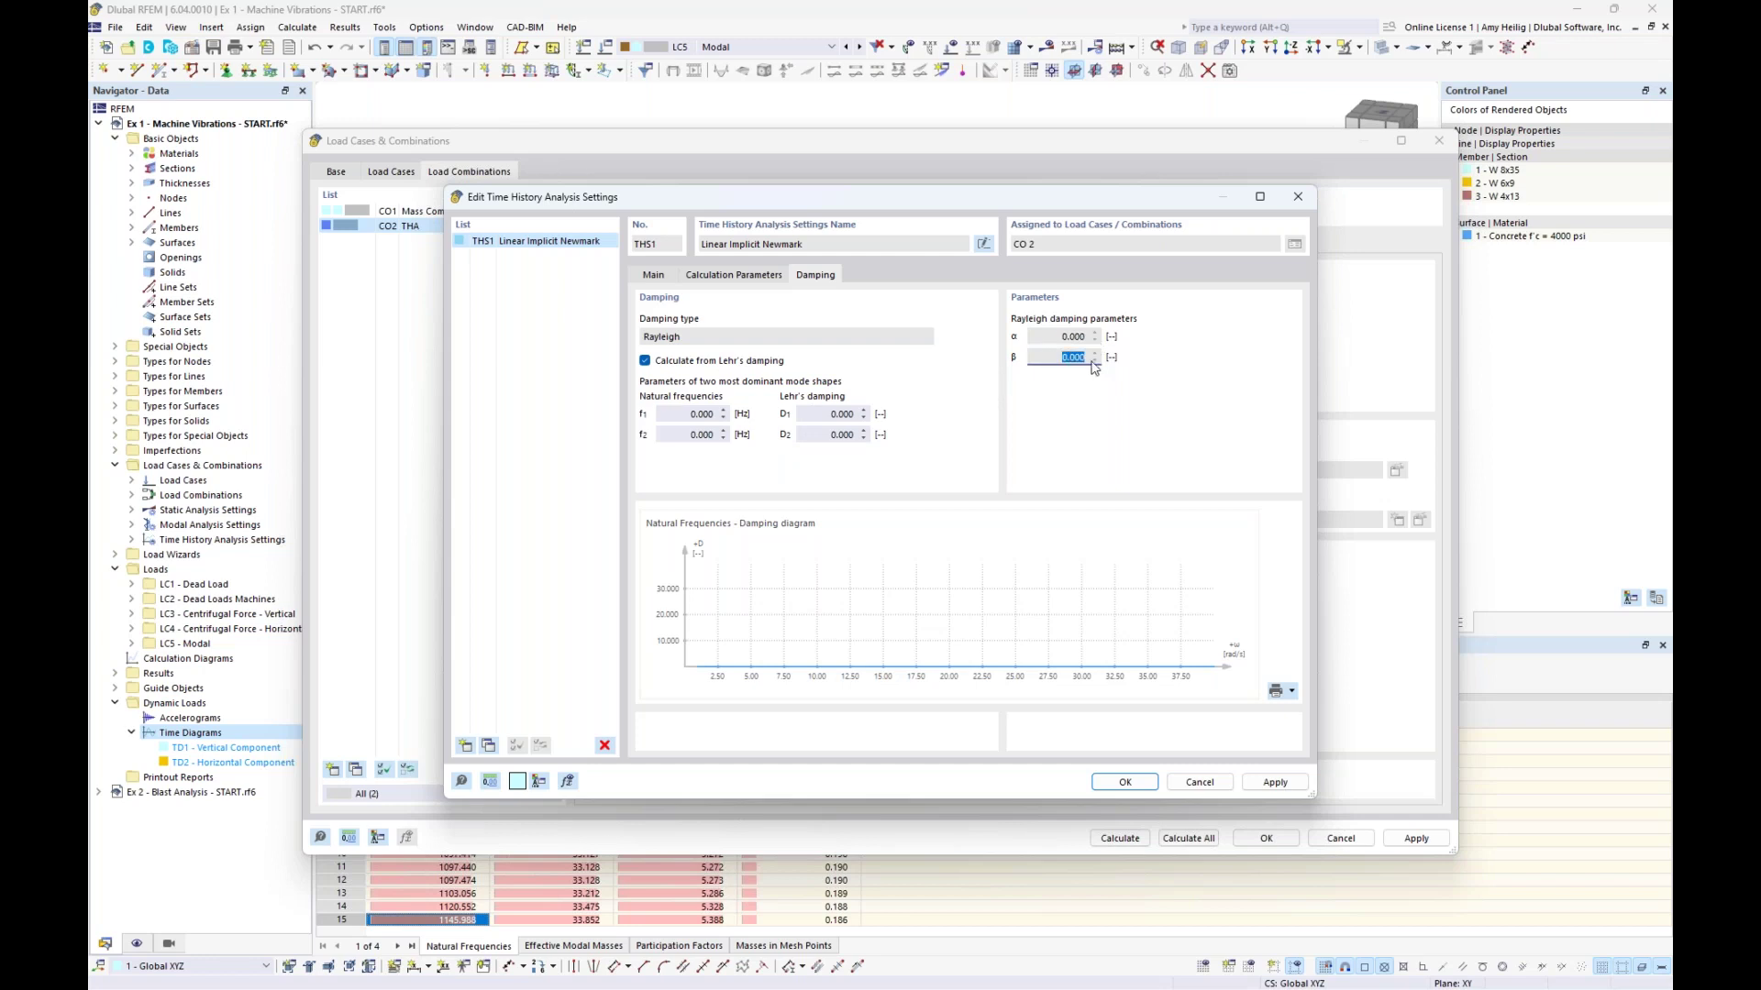
{"action": "left_click", "coordinate": [645, 361]}
Set the analysis method to Linear Modal, review its Rayleigh damping, and accept the time history analysis settings
{"action": "left_click", "coordinate": [653, 275]}
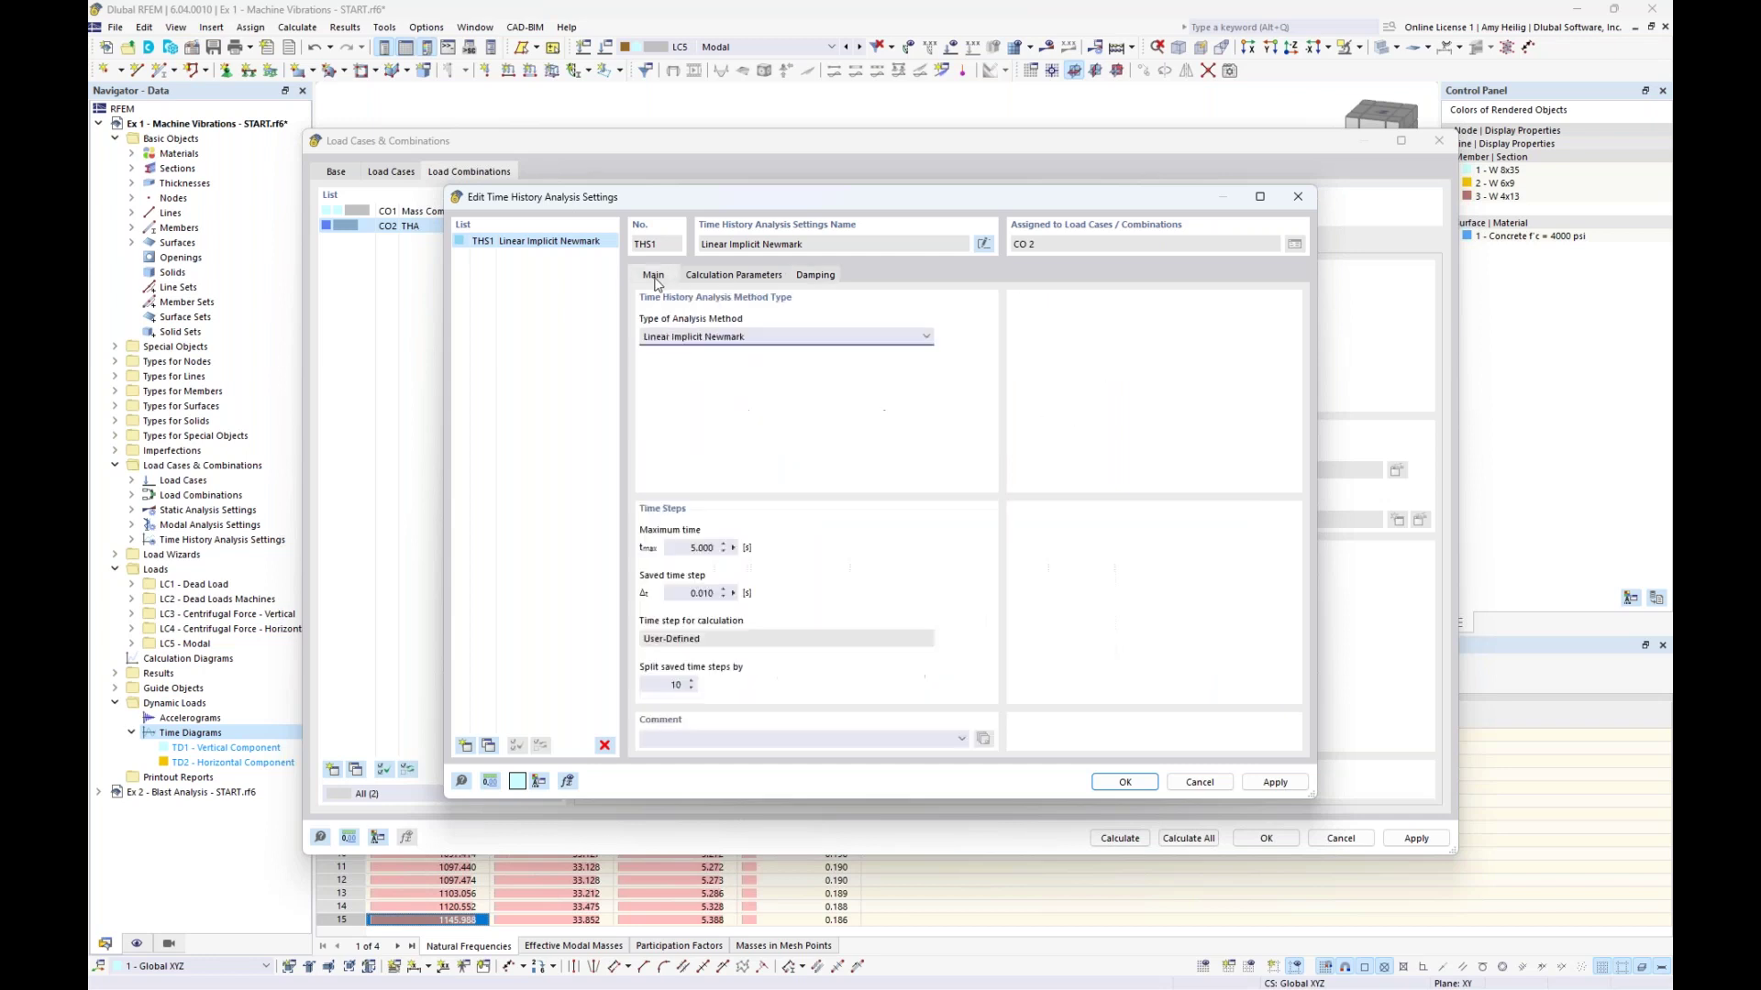
{"action": "left_click", "coordinate": [698, 337]}
{"action": "left_click", "coordinate": [697, 352]}
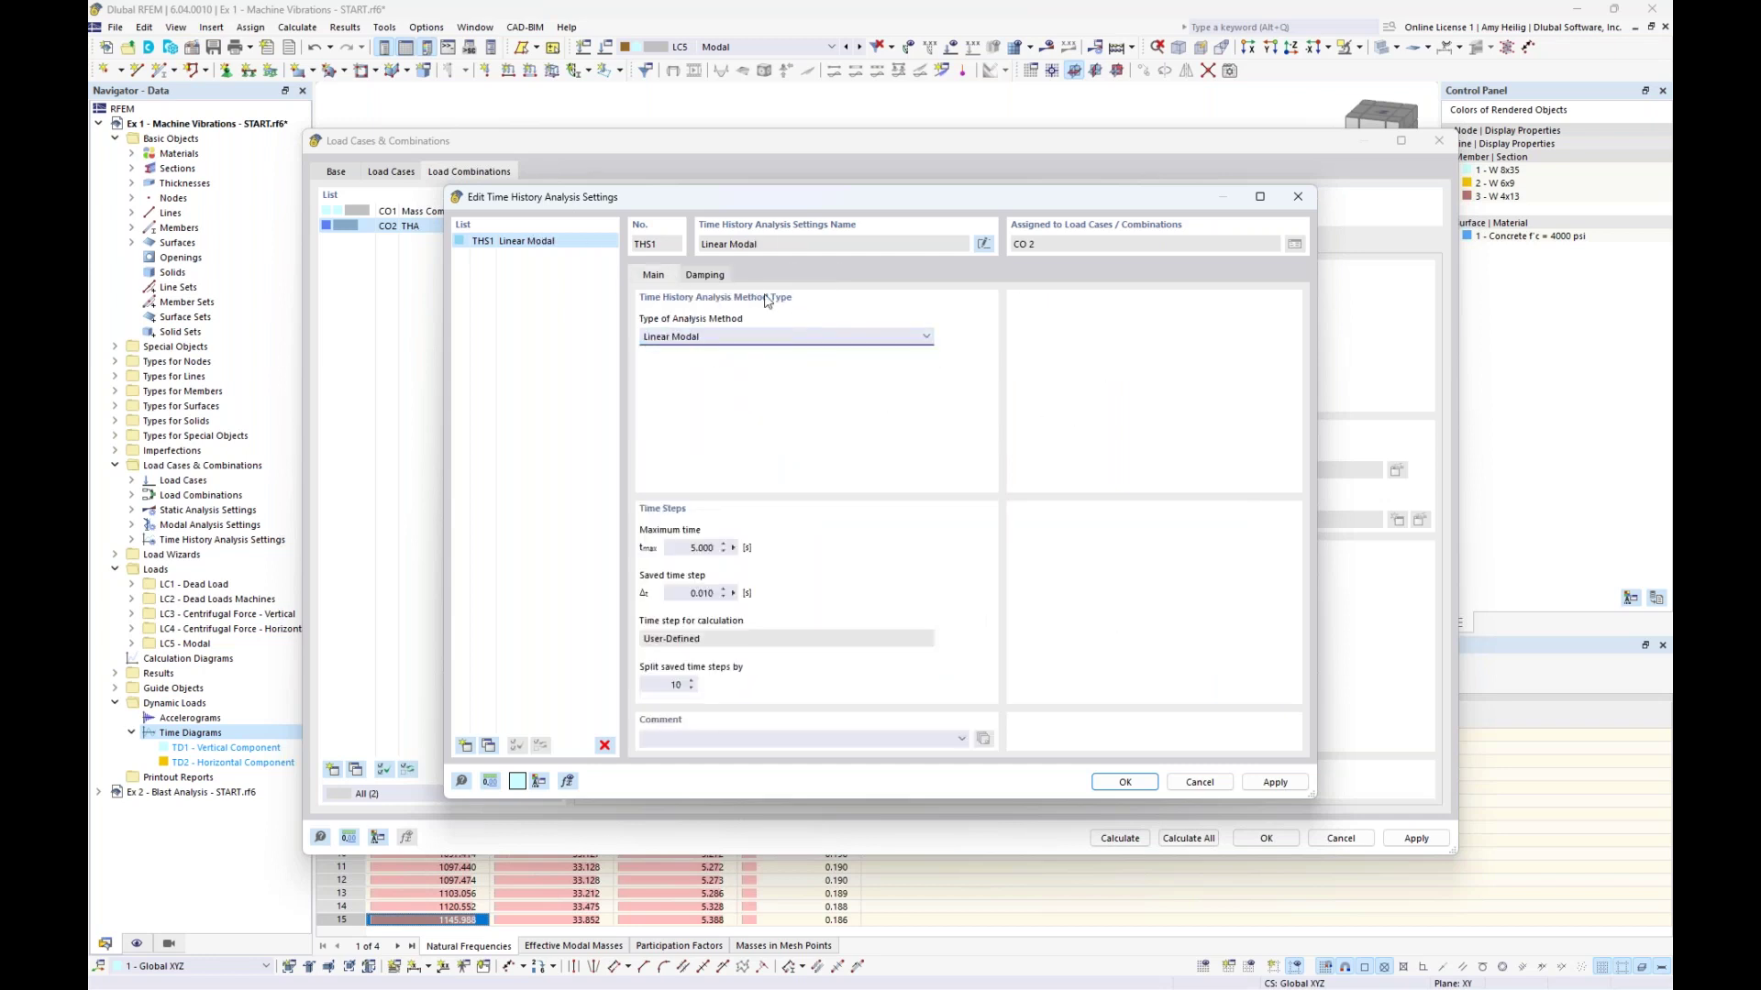
{"action": "left_click", "coordinate": [706, 275]}
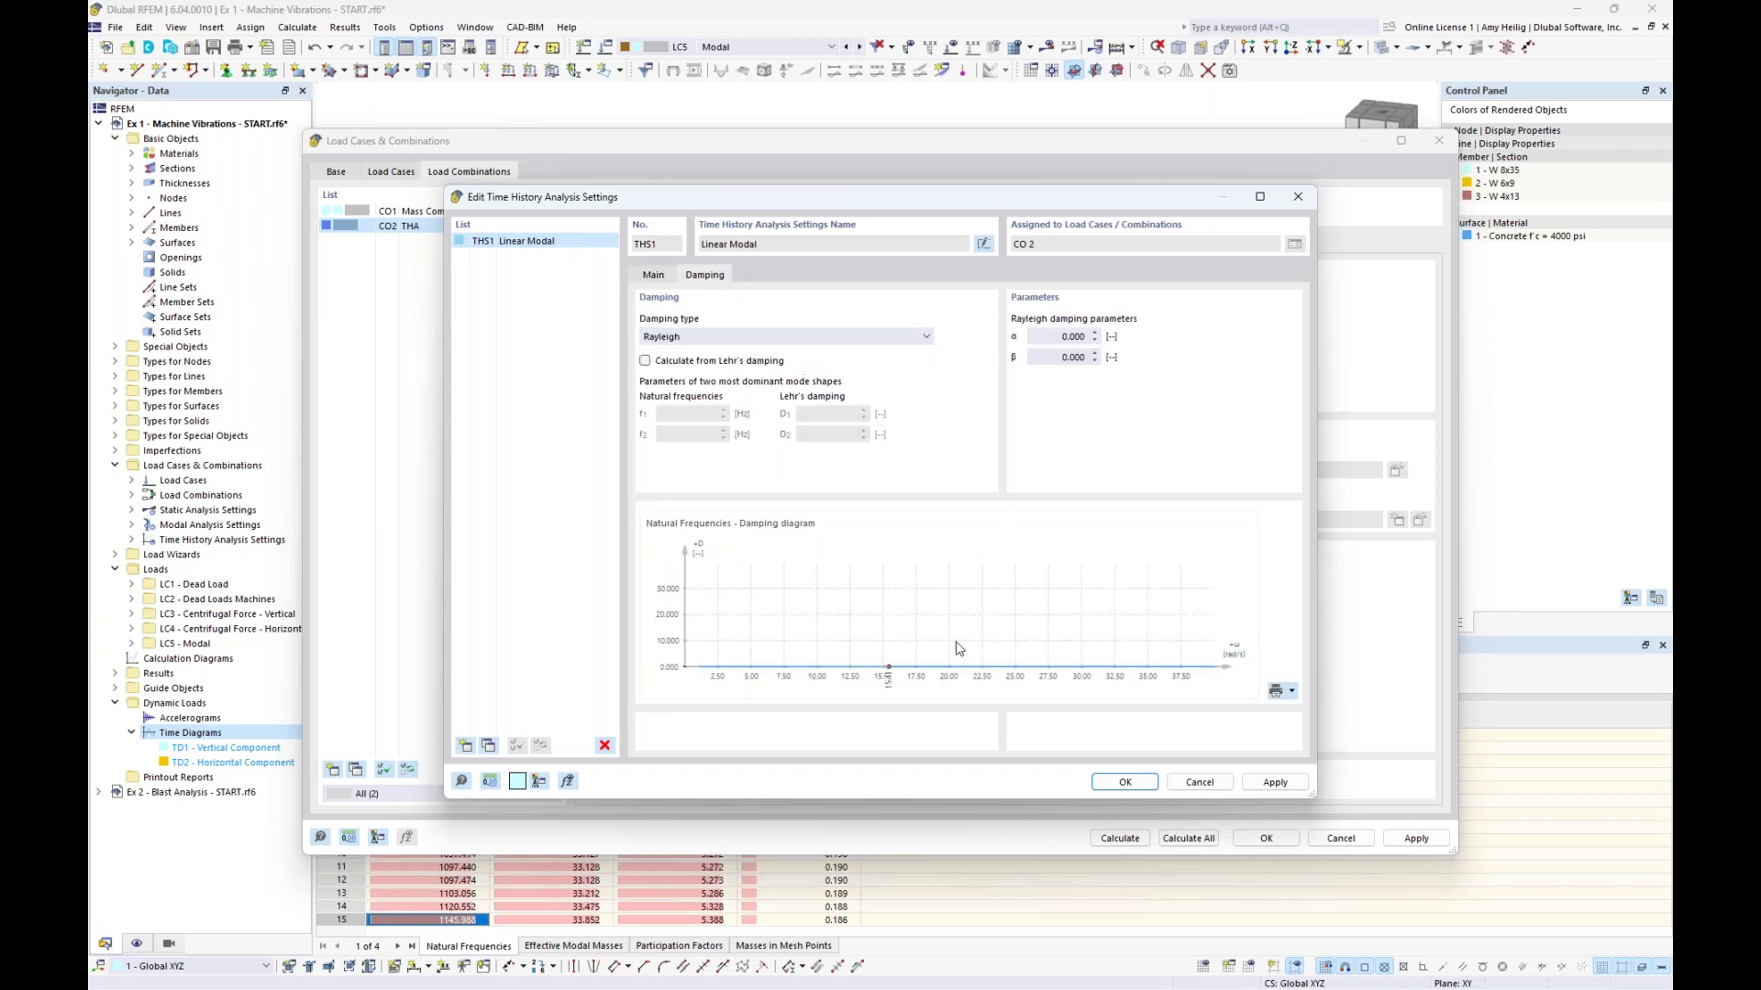
{"action": "left_click", "coordinate": [1122, 782]}
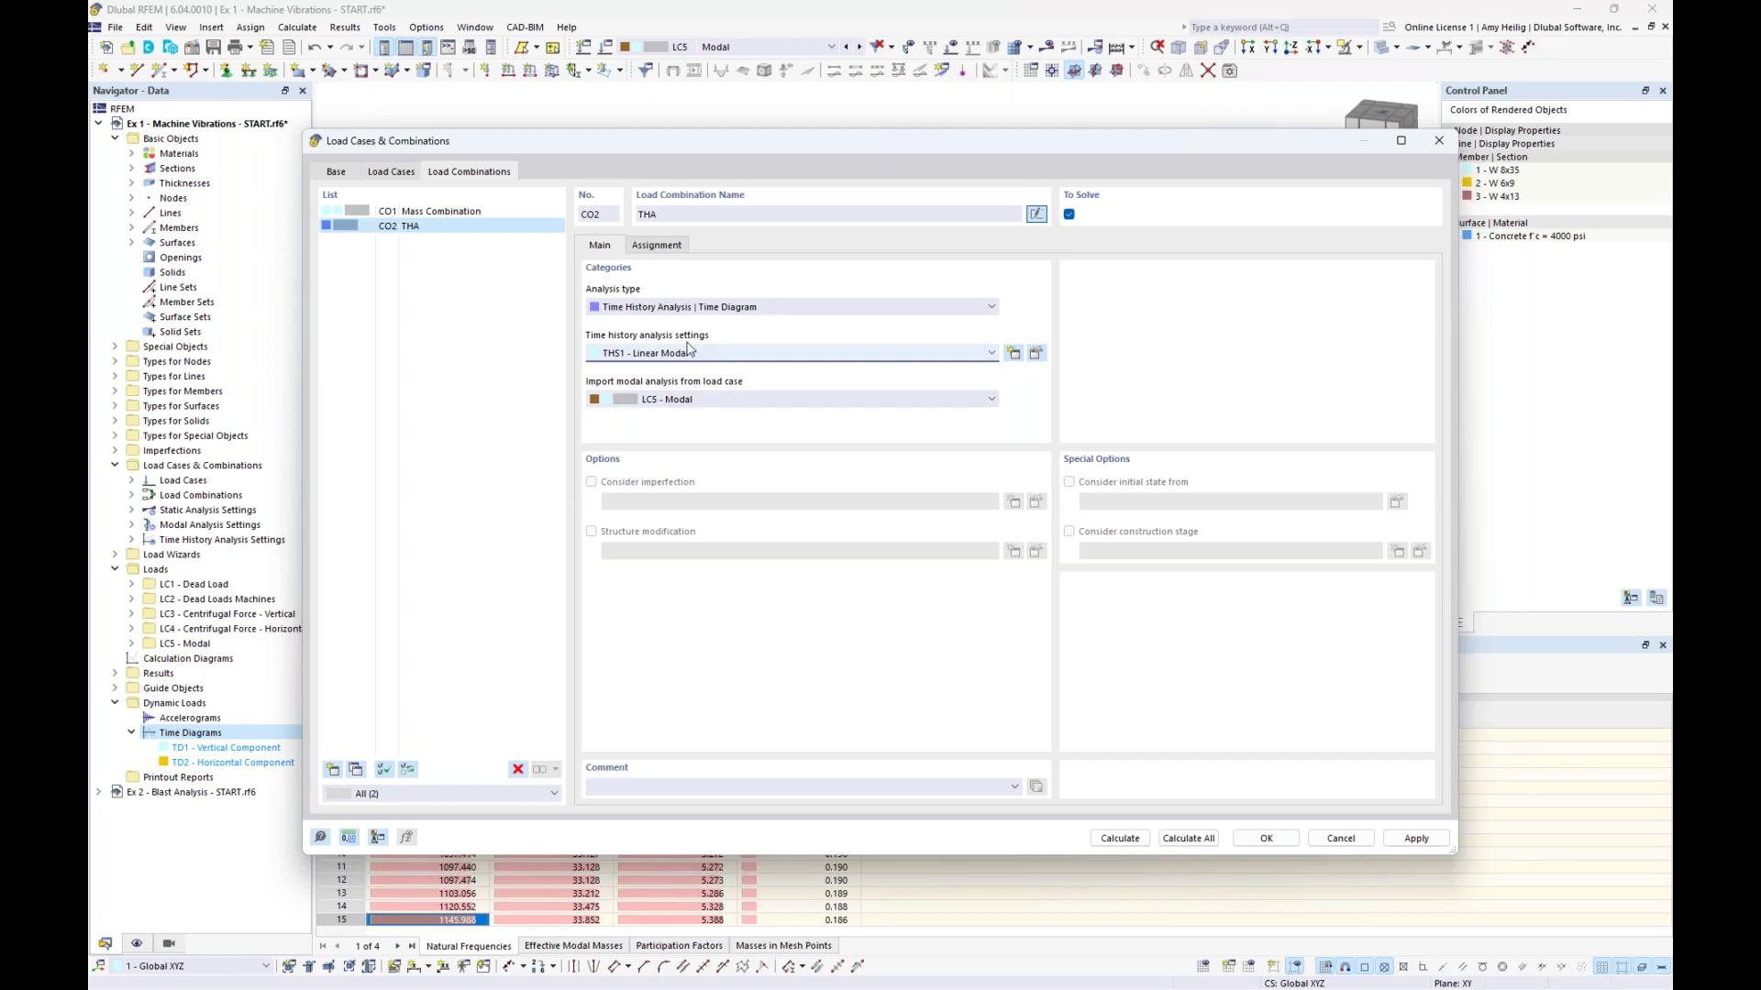
Import the modal analysis from LC5 - Modal and assign load cases LC3 and LC4 to the THA combination
{"action": "left_click", "coordinate": [727, 401]}
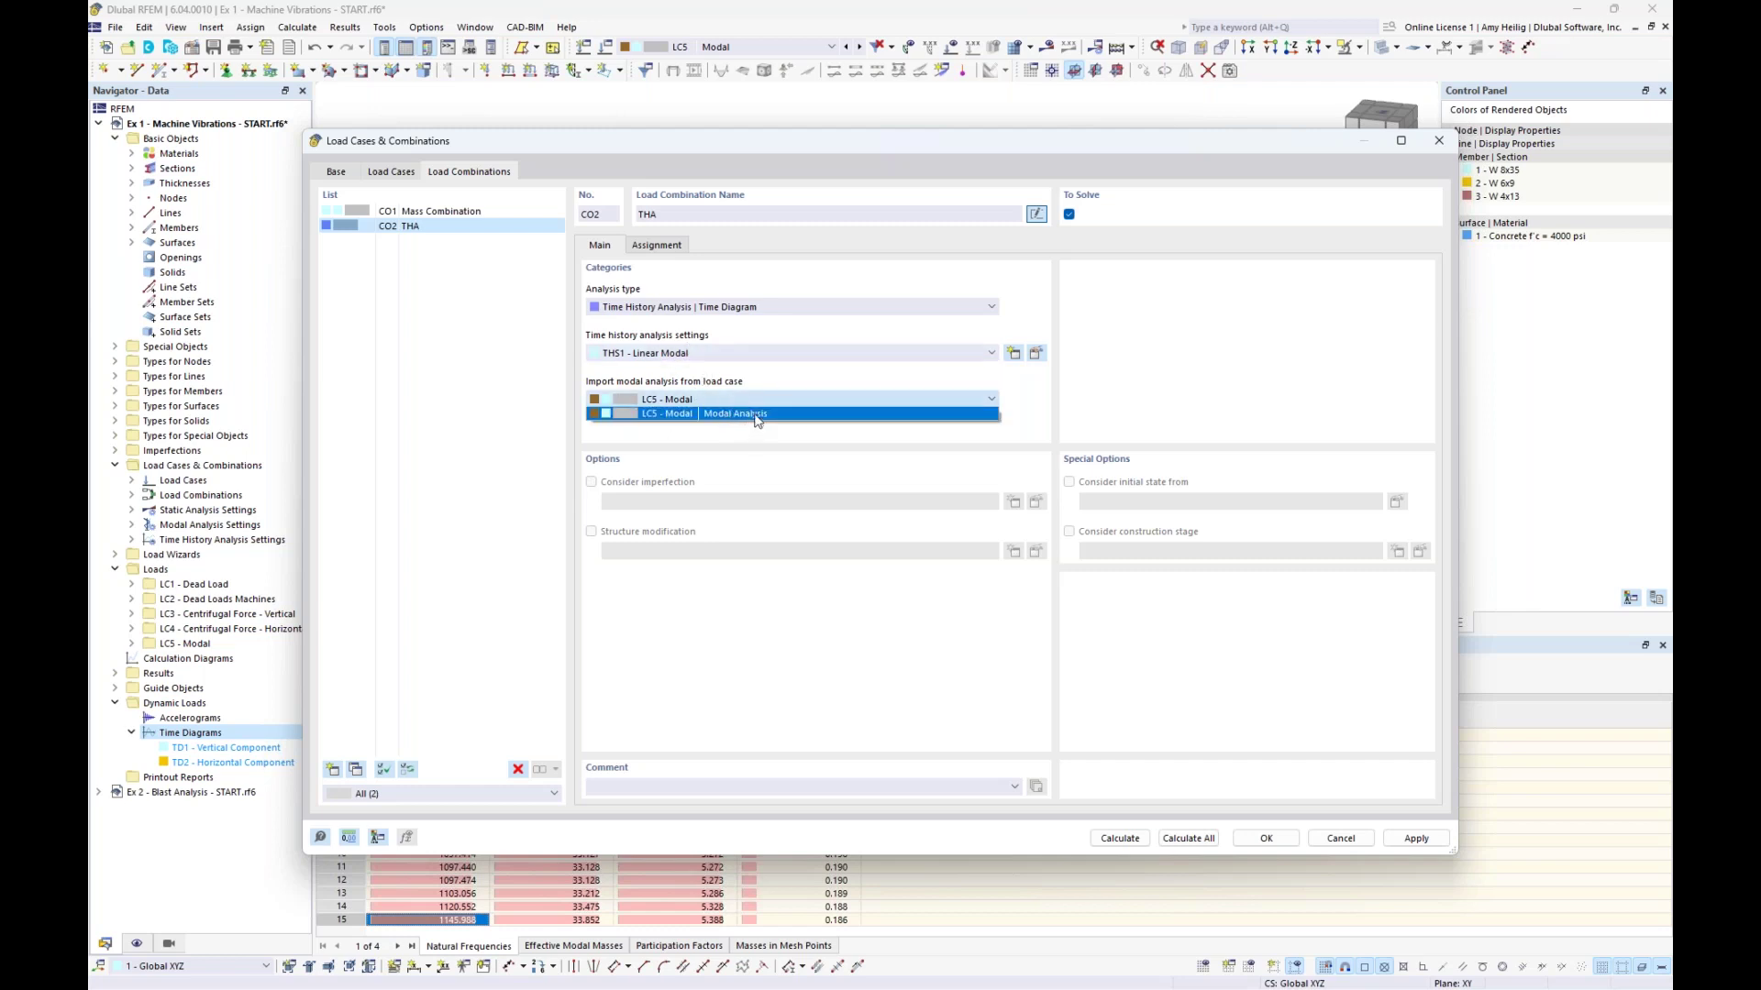
{"action": "left_click", "coordinate": [758, 419]}
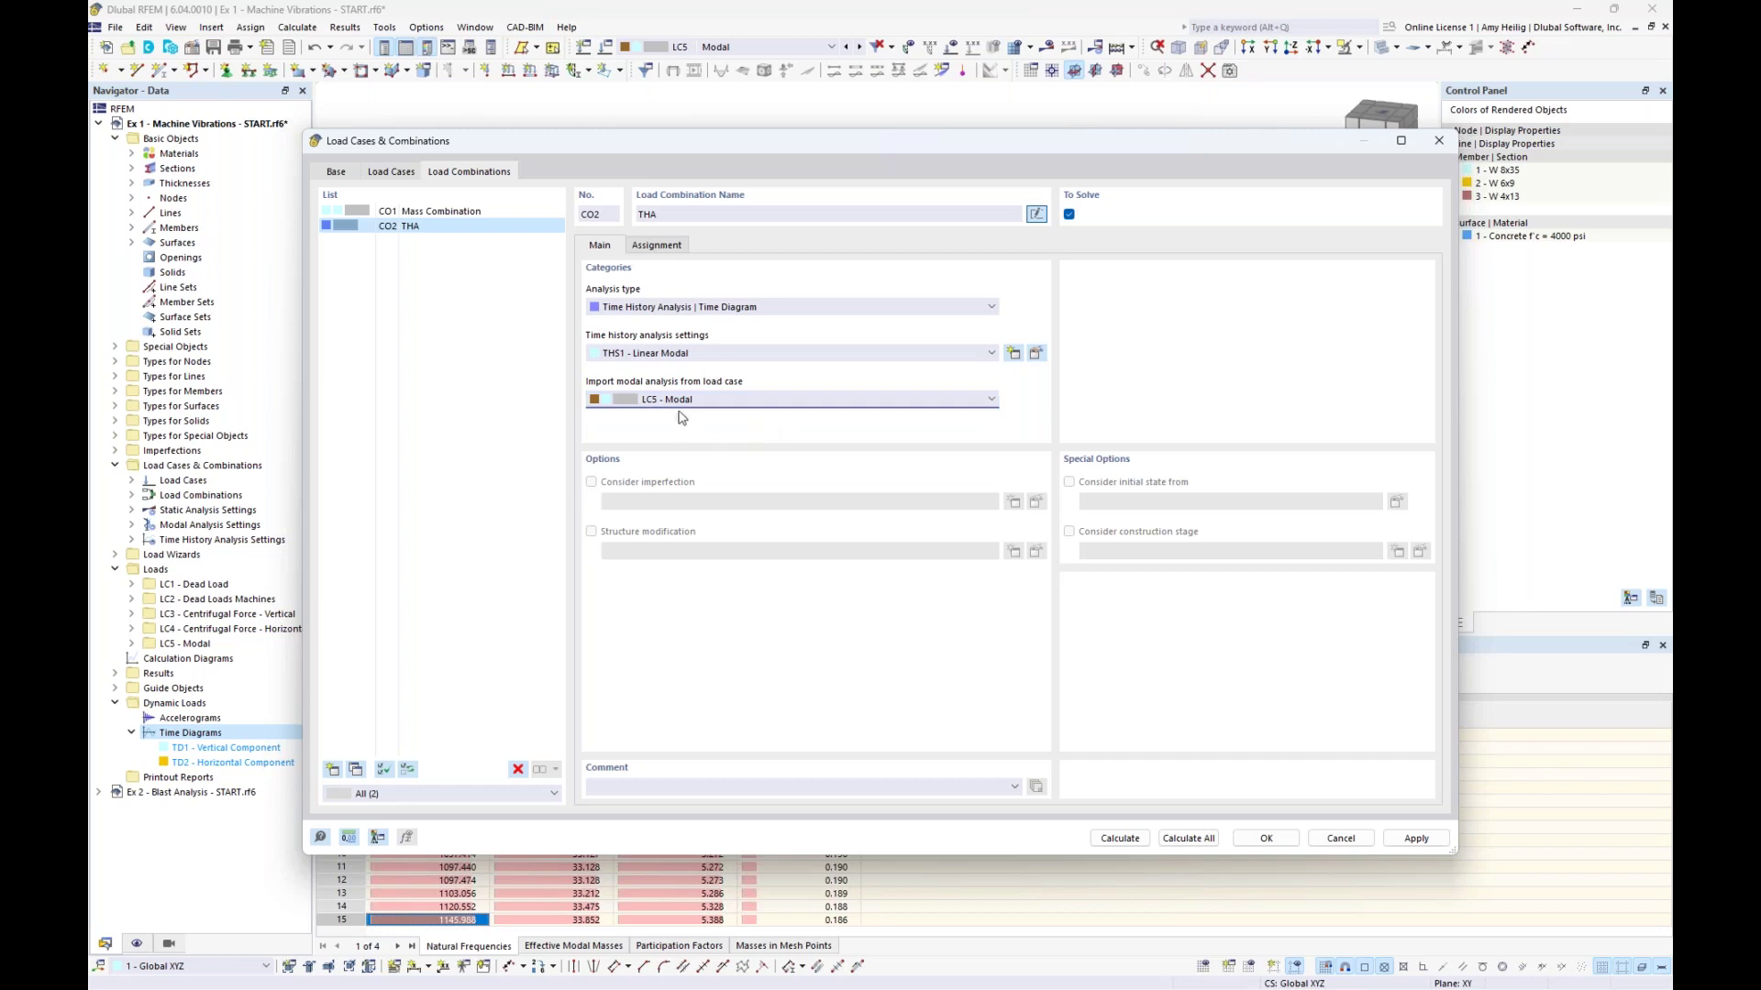
{"action": "left_click", "coordinate": [657, 245]}
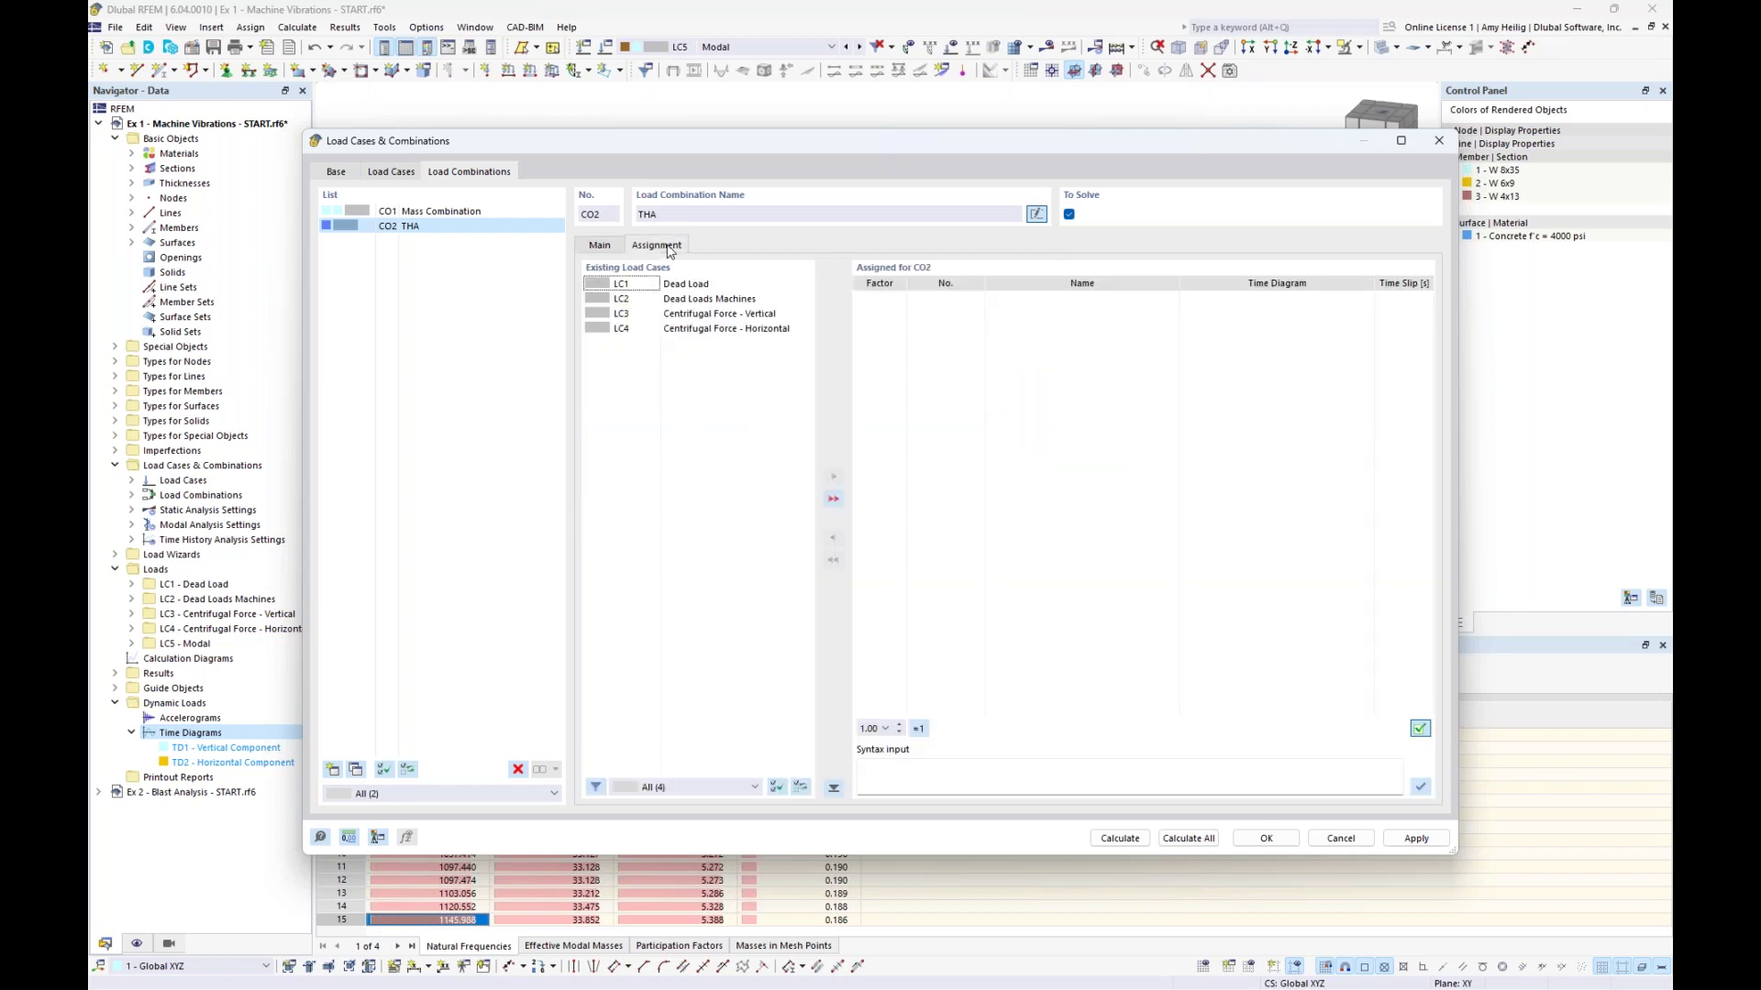
{"action": "left_click_drag", "start_coordinate": [740, 147], "coordinate": [727, 393]}
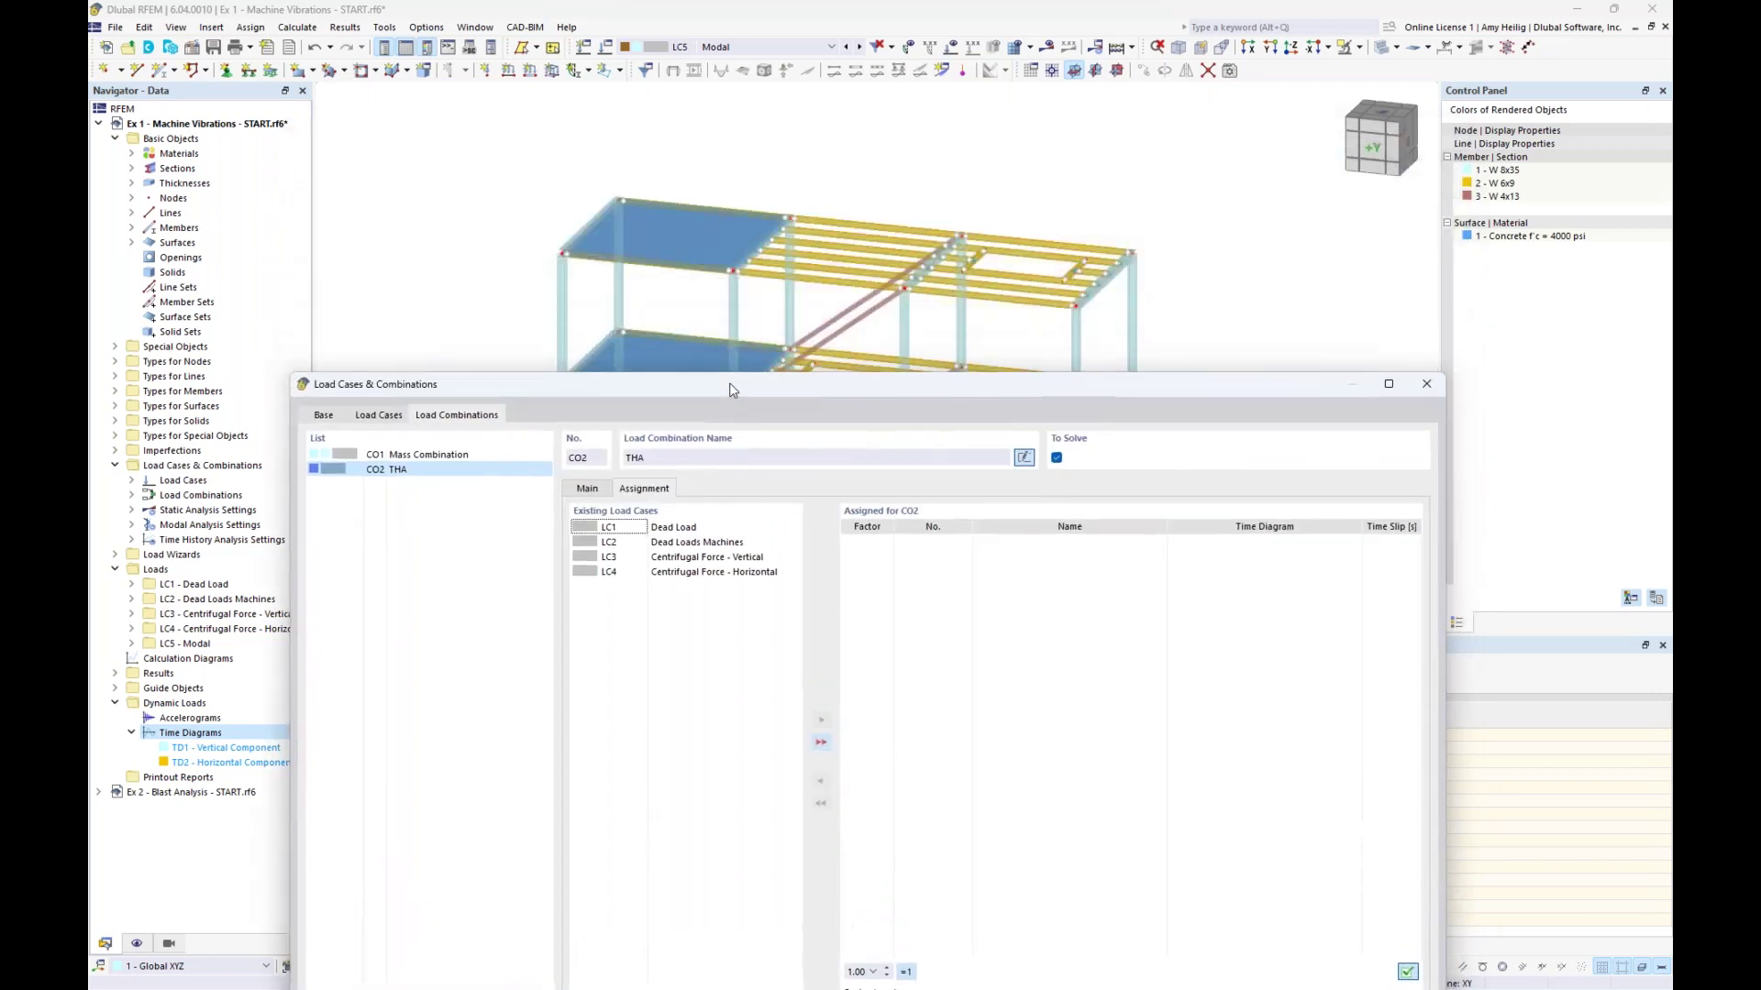
{"action": "double_click", "coordinate": [693, 560]}
{"action": "double_click", "coordinate": [687, 574]}
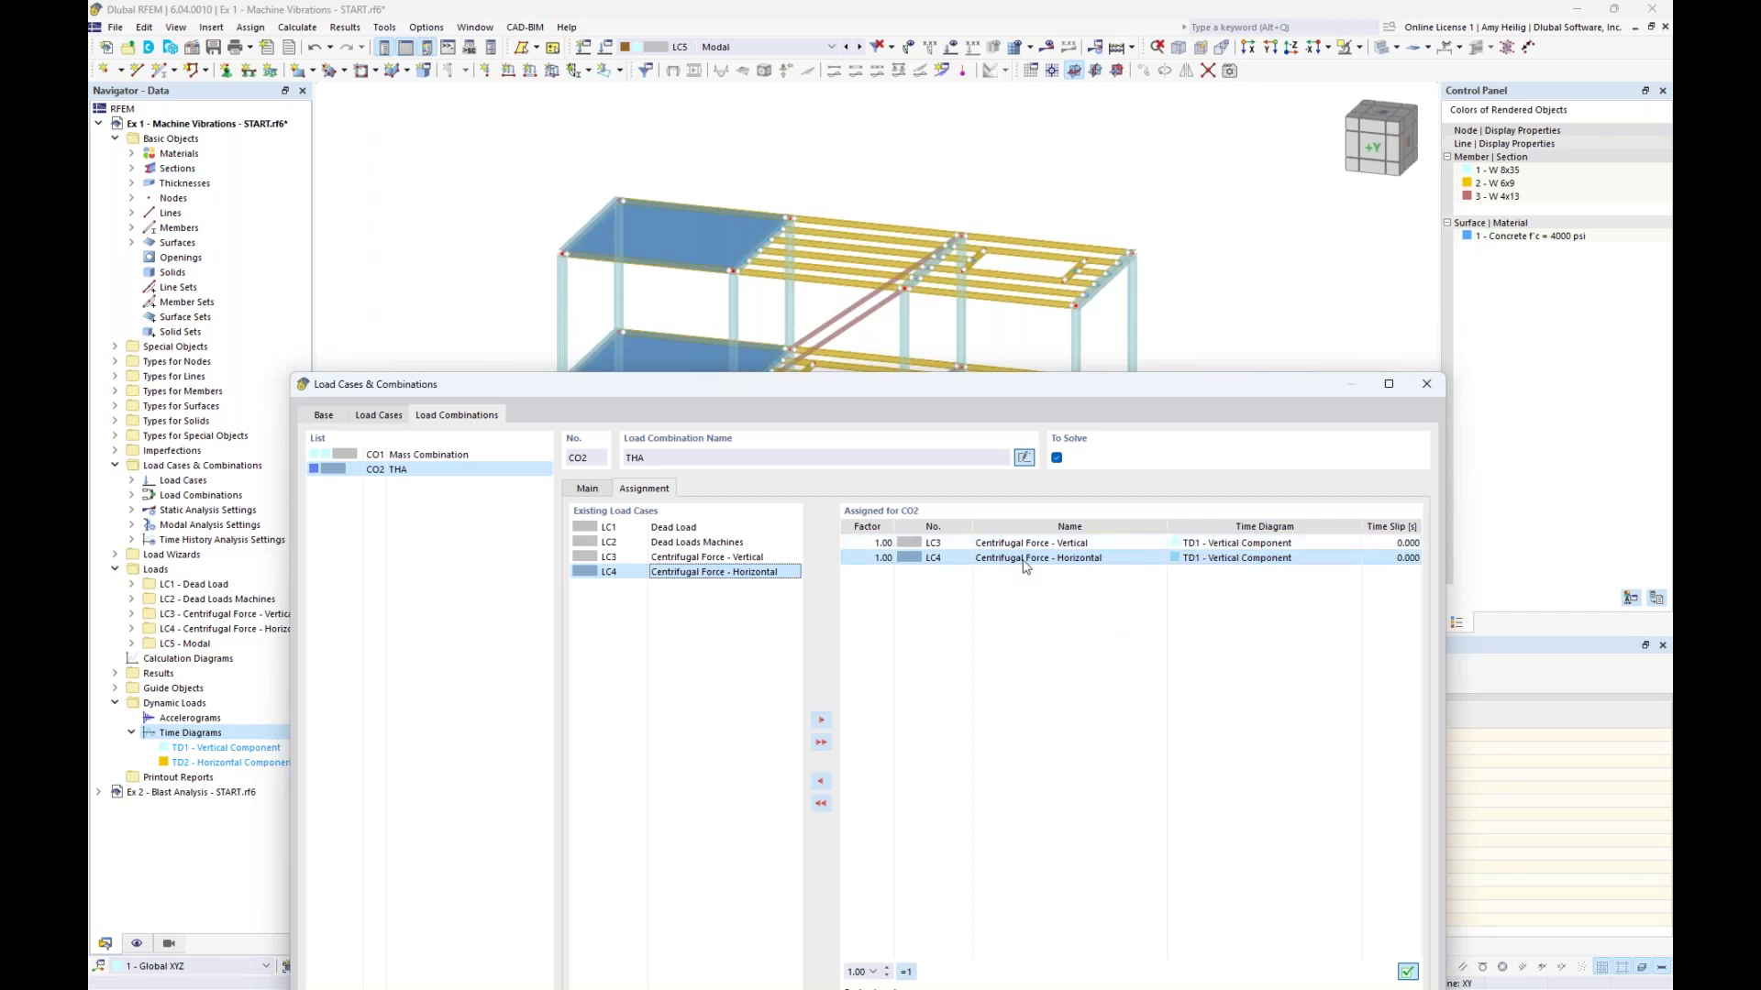
Set the time diagram of LC4 Centrifugal Force - Horizontal to TD2 - Horizontal Component, and calculate the THA combination
{"action": "left_click", "coordinate": [1278, 560]}
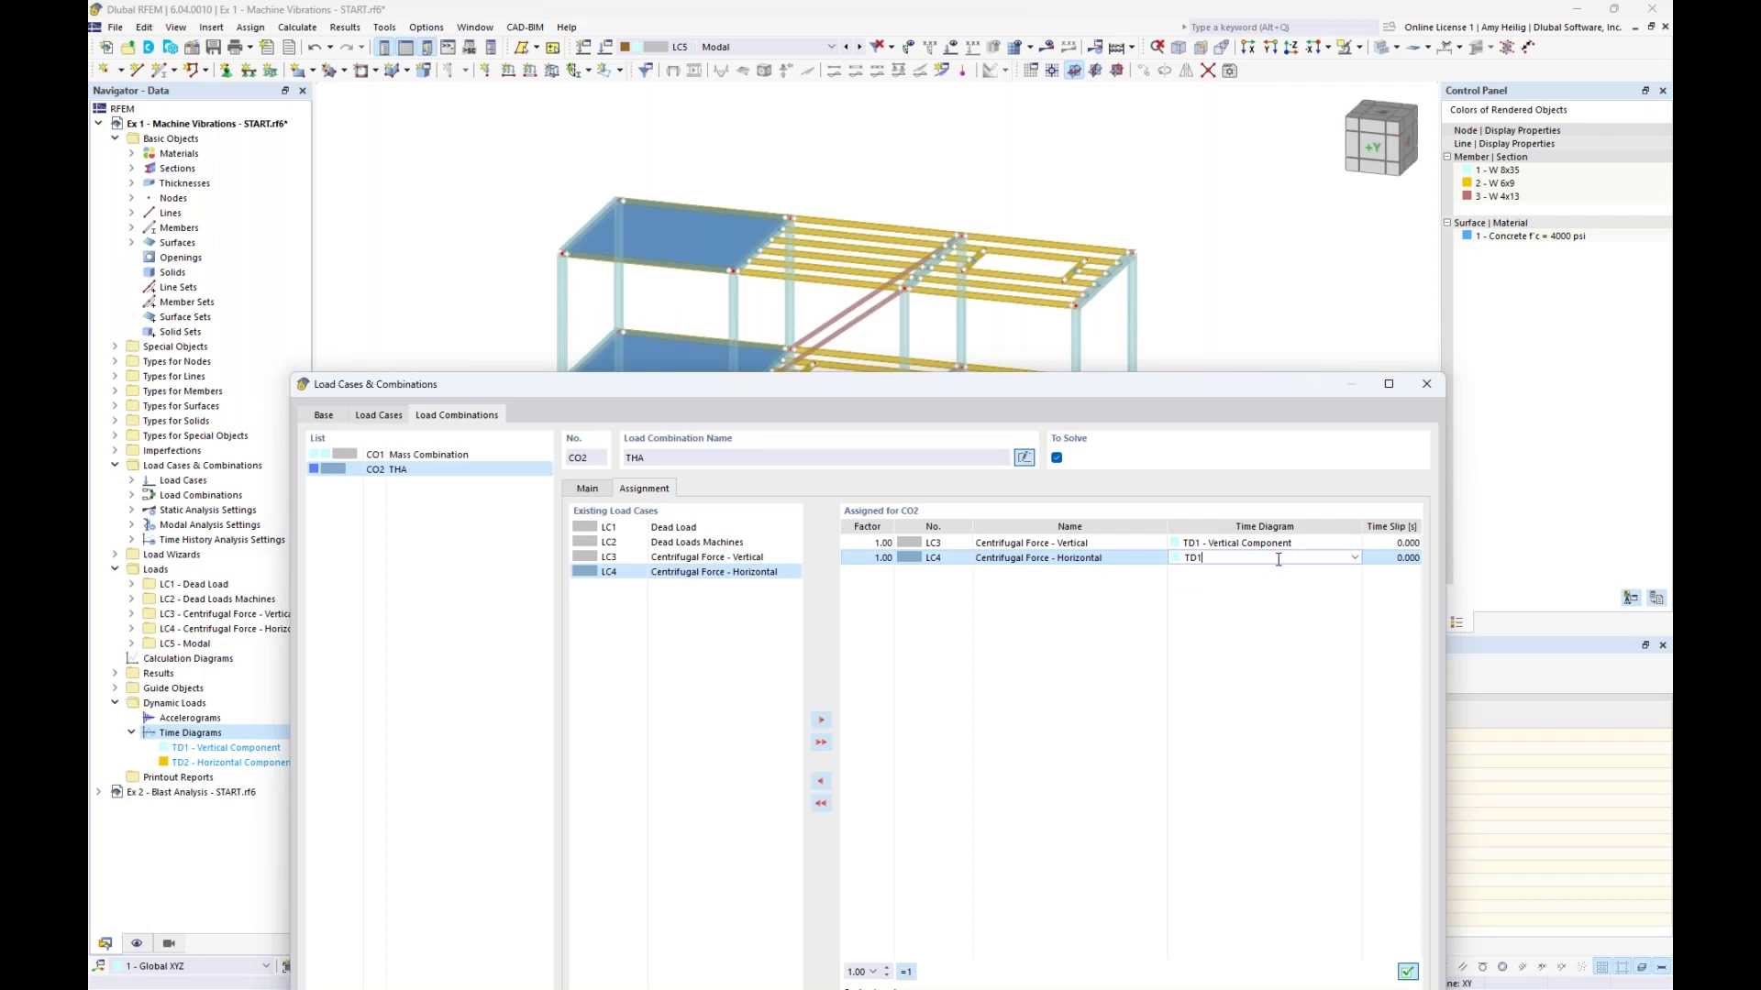
{"action": "left_click", "coordinate": [1355, 558]}
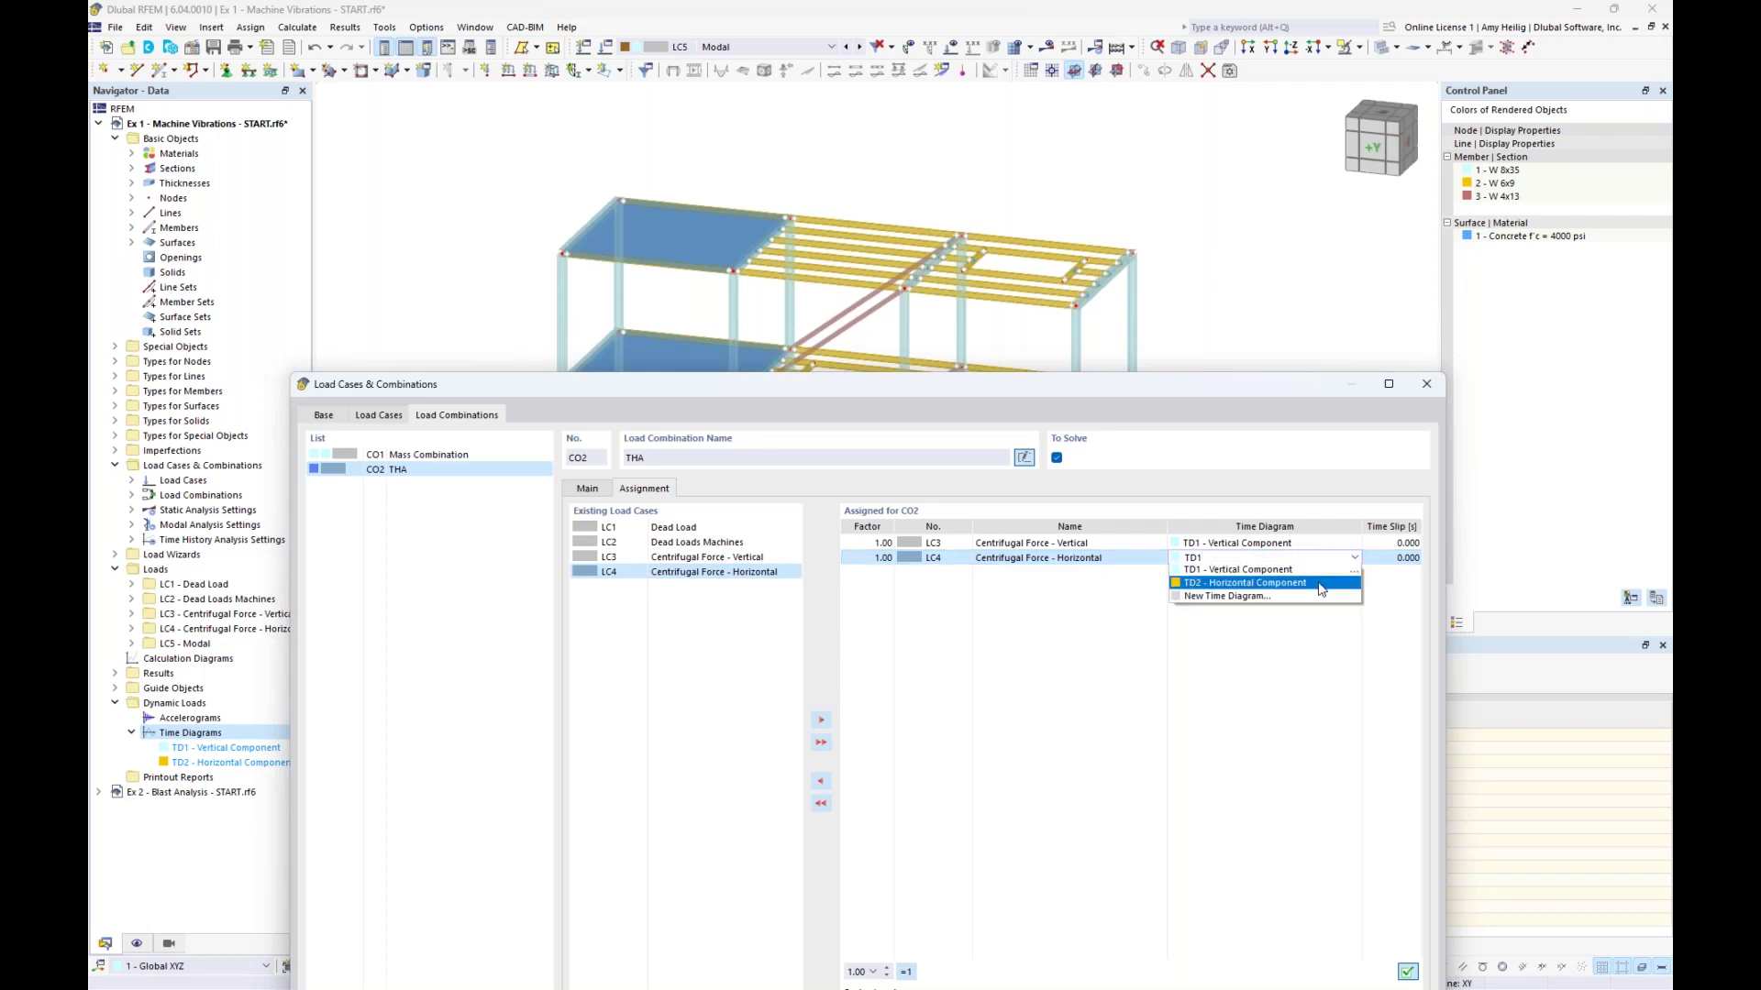
{"action": "left_click", "coordinate": [1321, 583]}
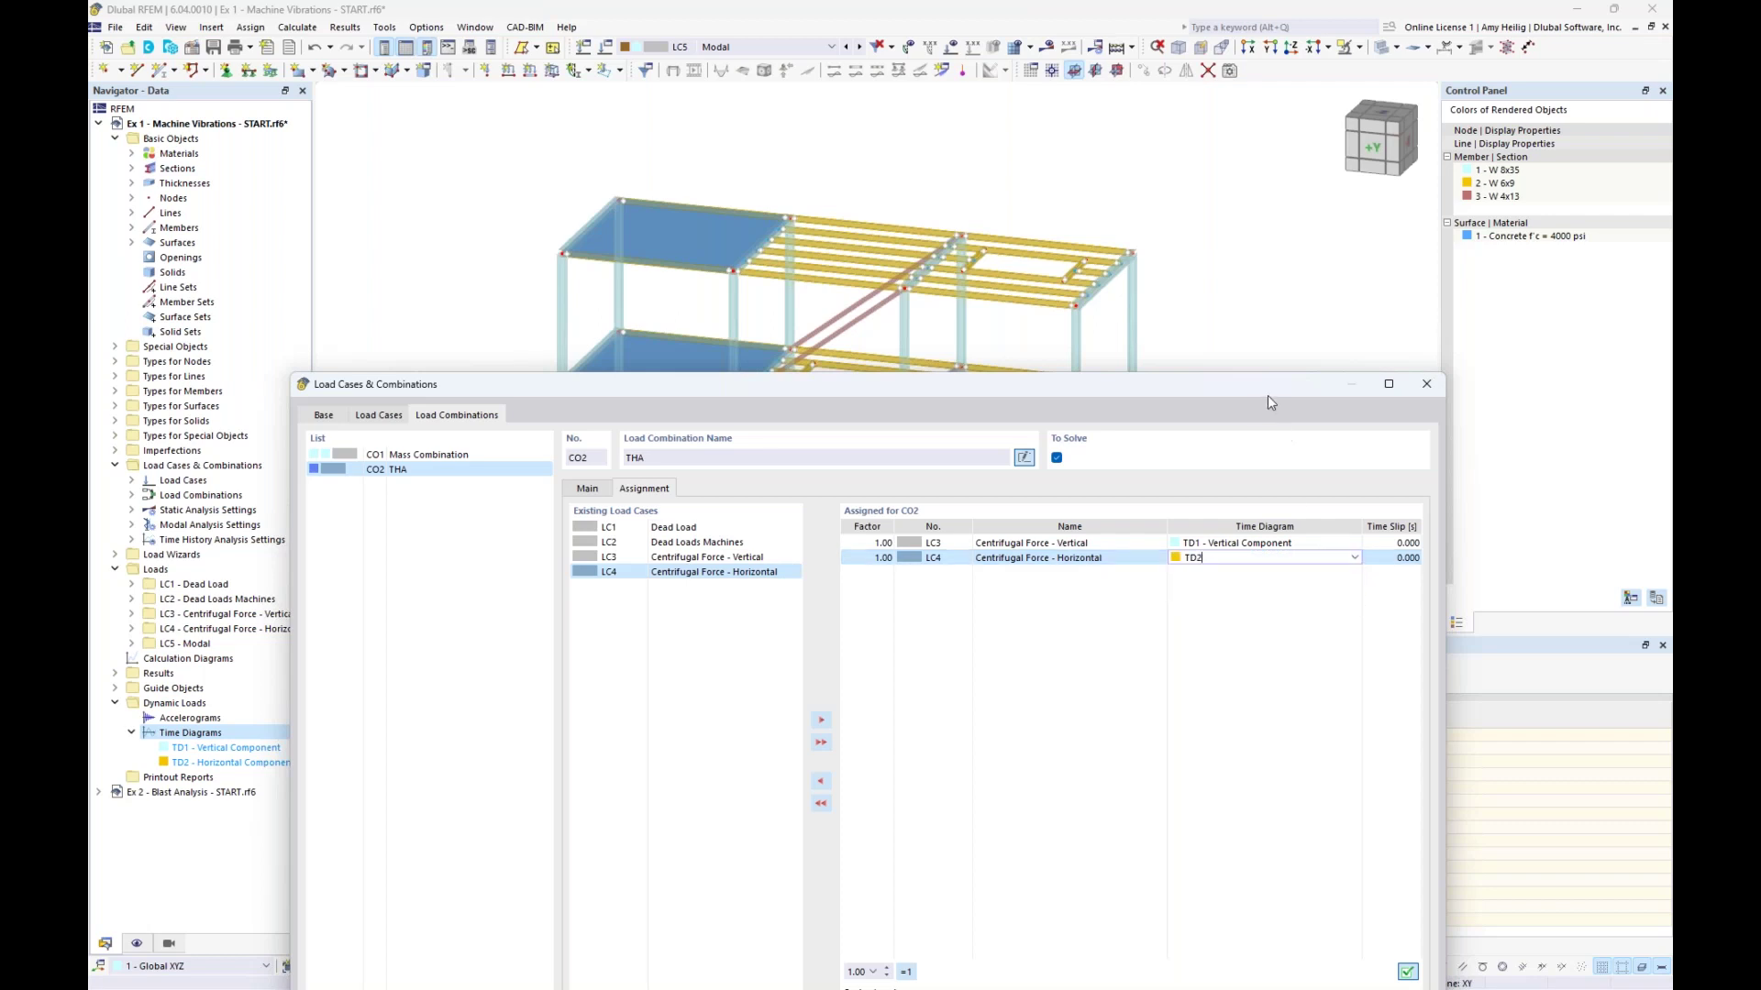
{"action": "left_click", "coordinate": [1128, 561]}
{"action": "left_click_drag", "start_coordinate": [1183, 383], "coordinate": [1166, 146]}
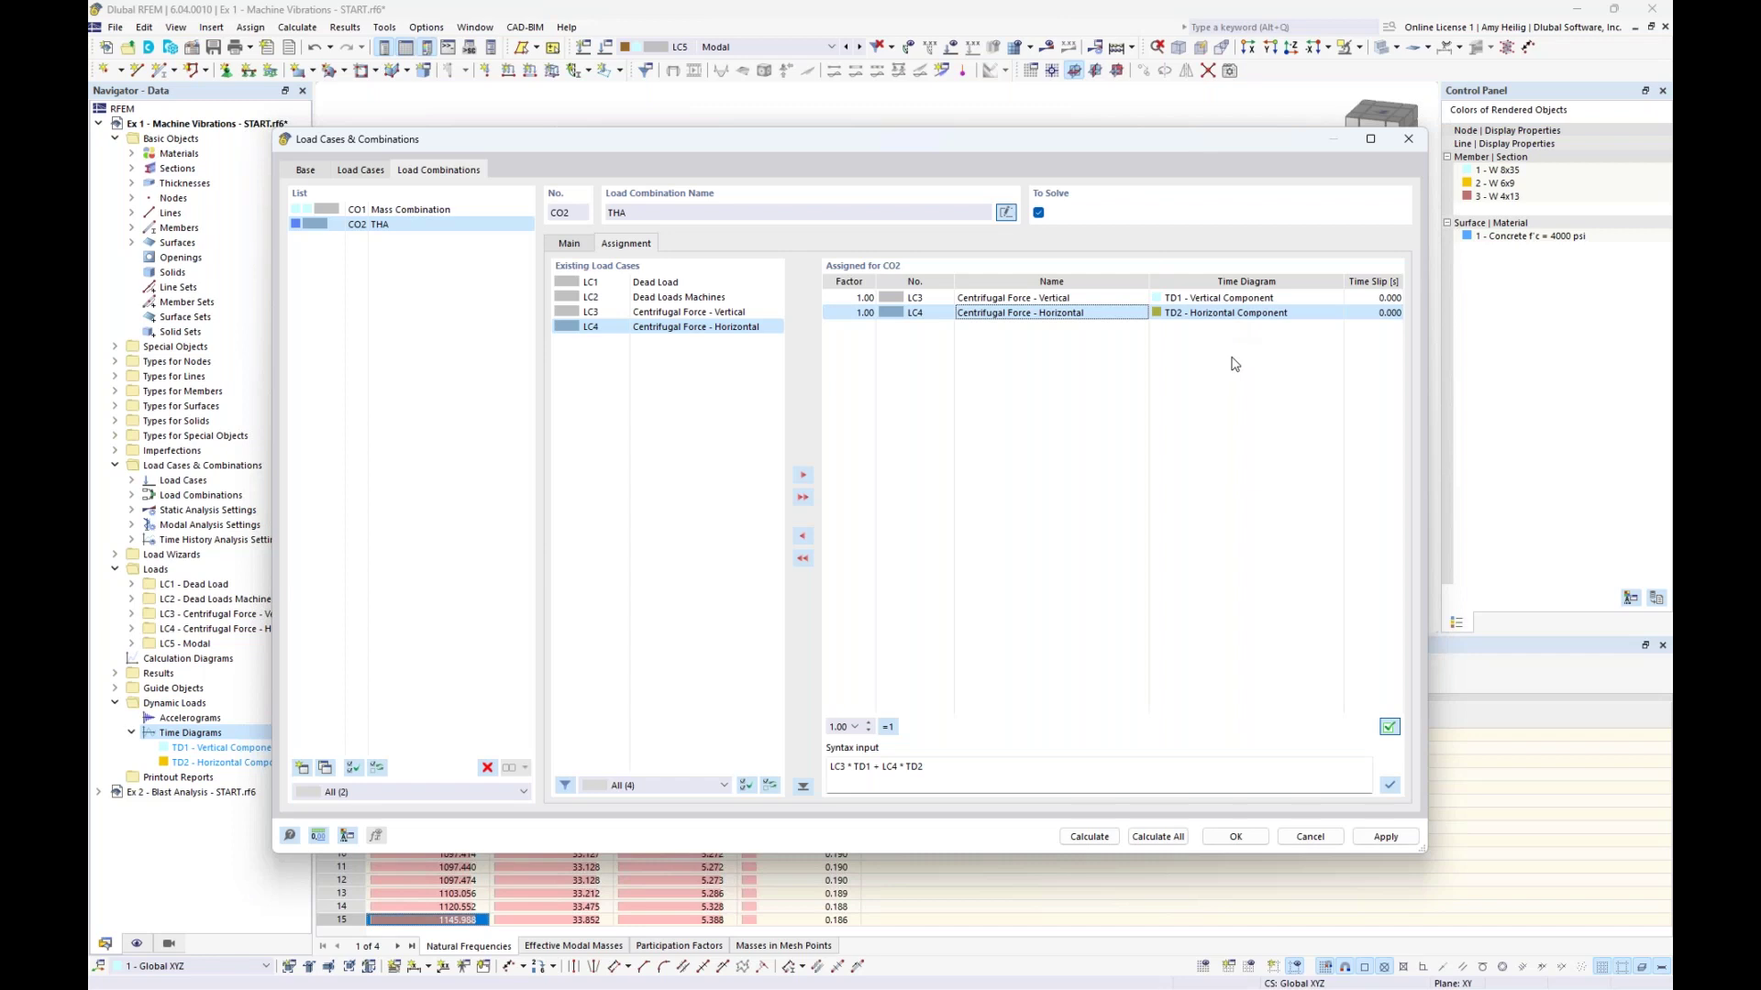
{"action": "left_click", "coordinate": [1089, 836]}
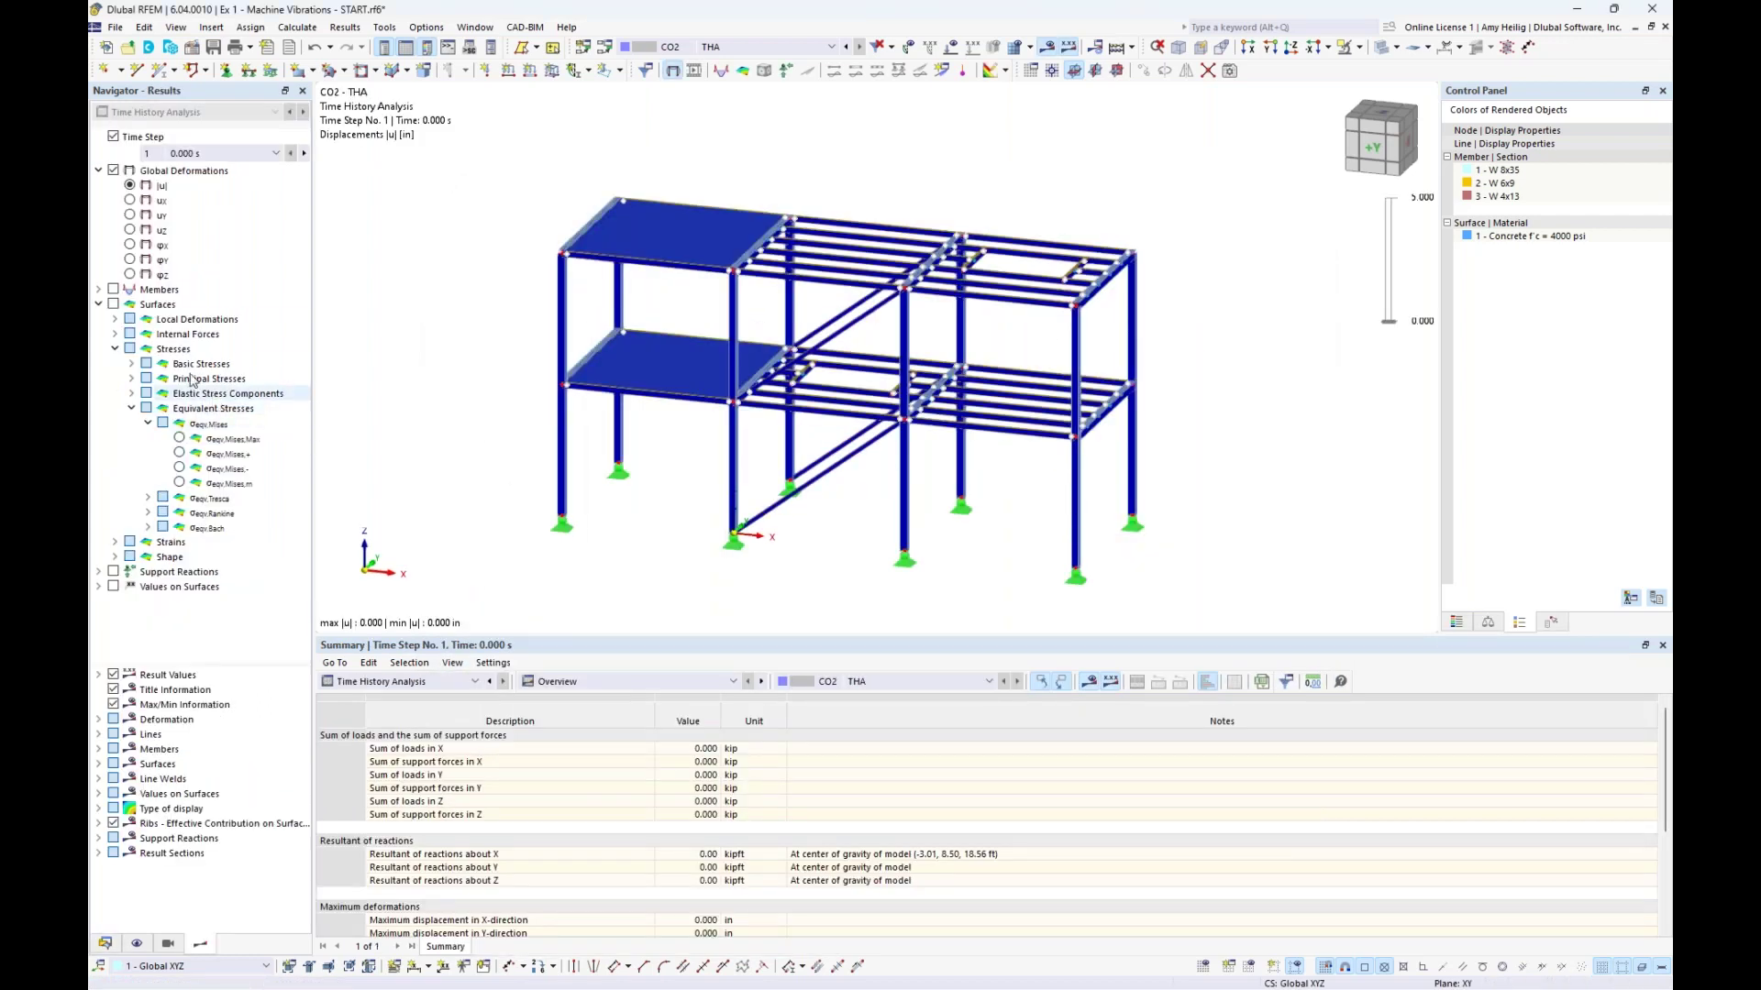
Collapse the surface results tree and enlarge the results table below the model
{"action": "left_click", "coordinate": [100, 304]}
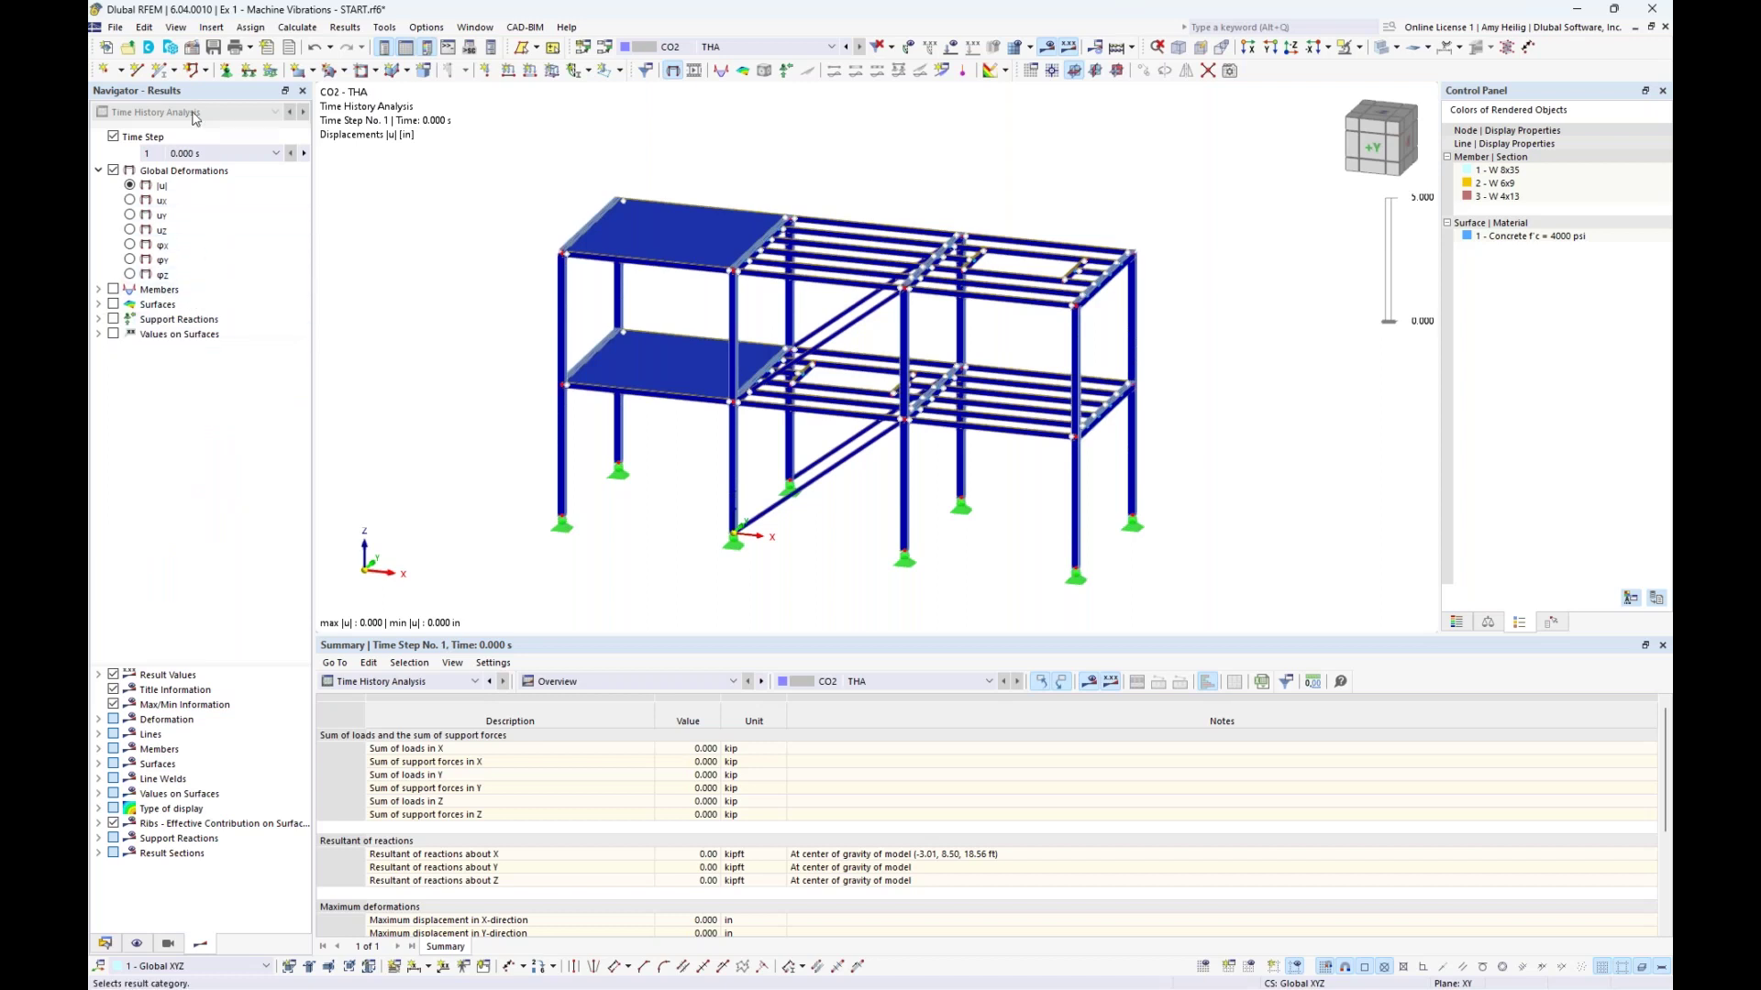
{"action": "left_click", "coordinate": [449, 682]}
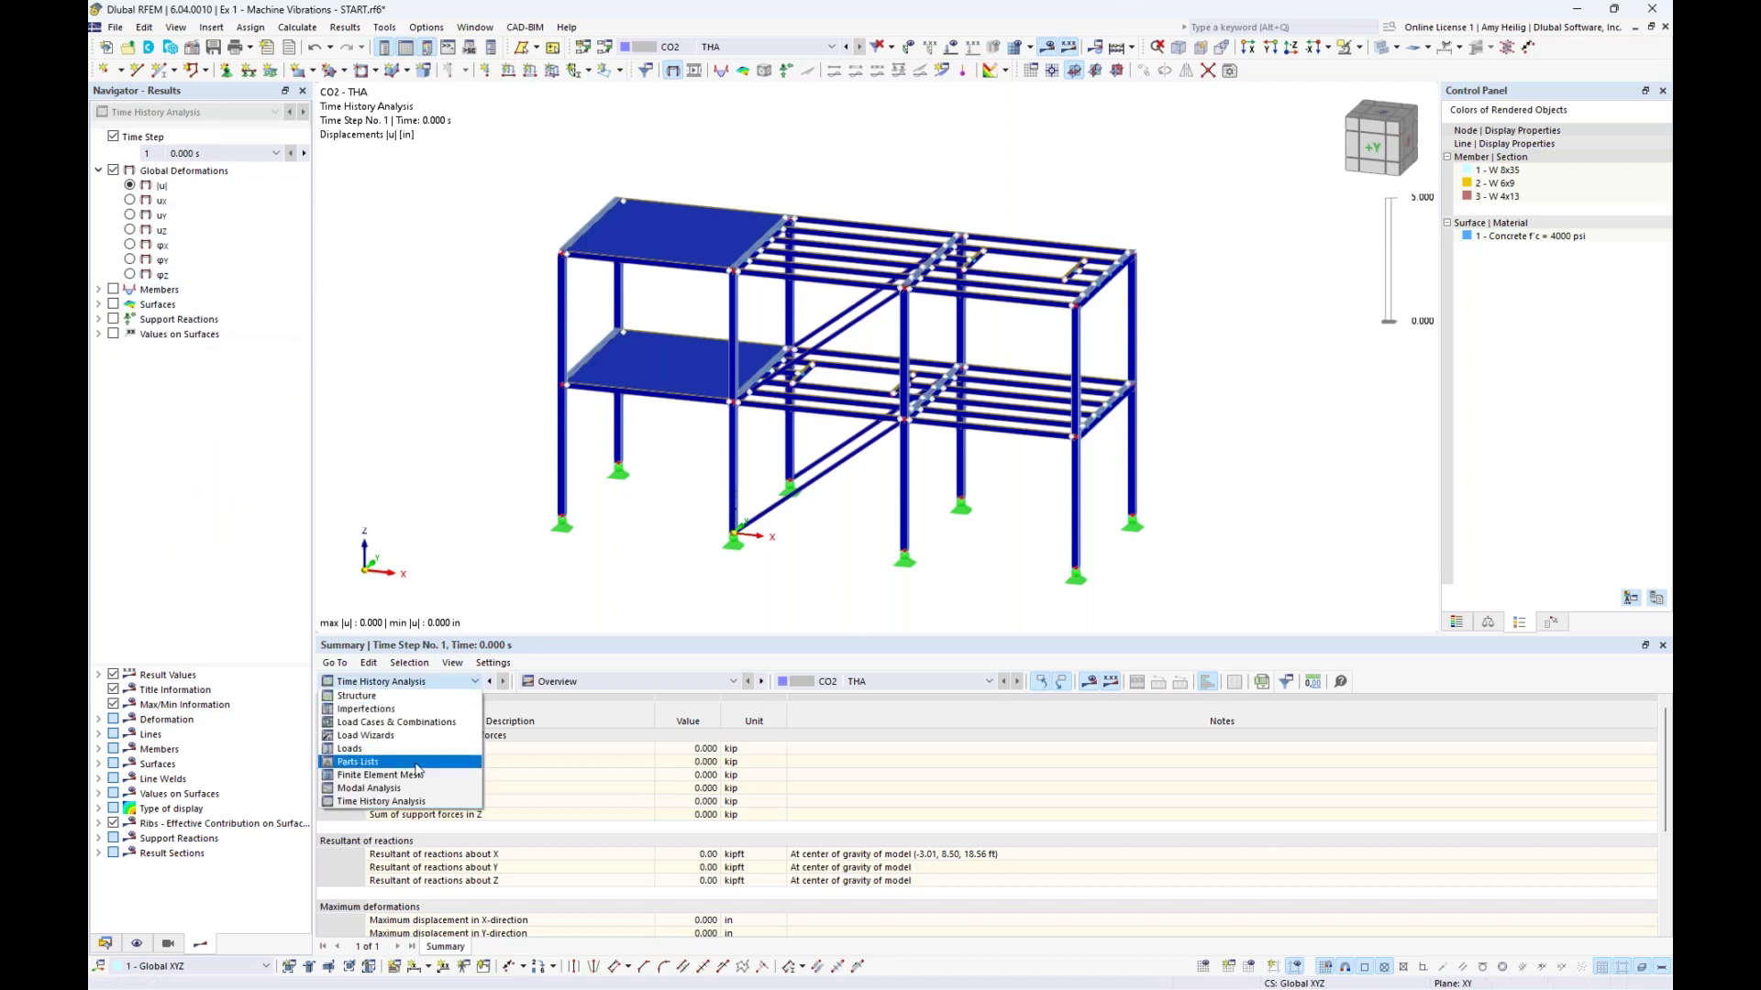
{"action": "left_click", "coordinate": [468, 569]}
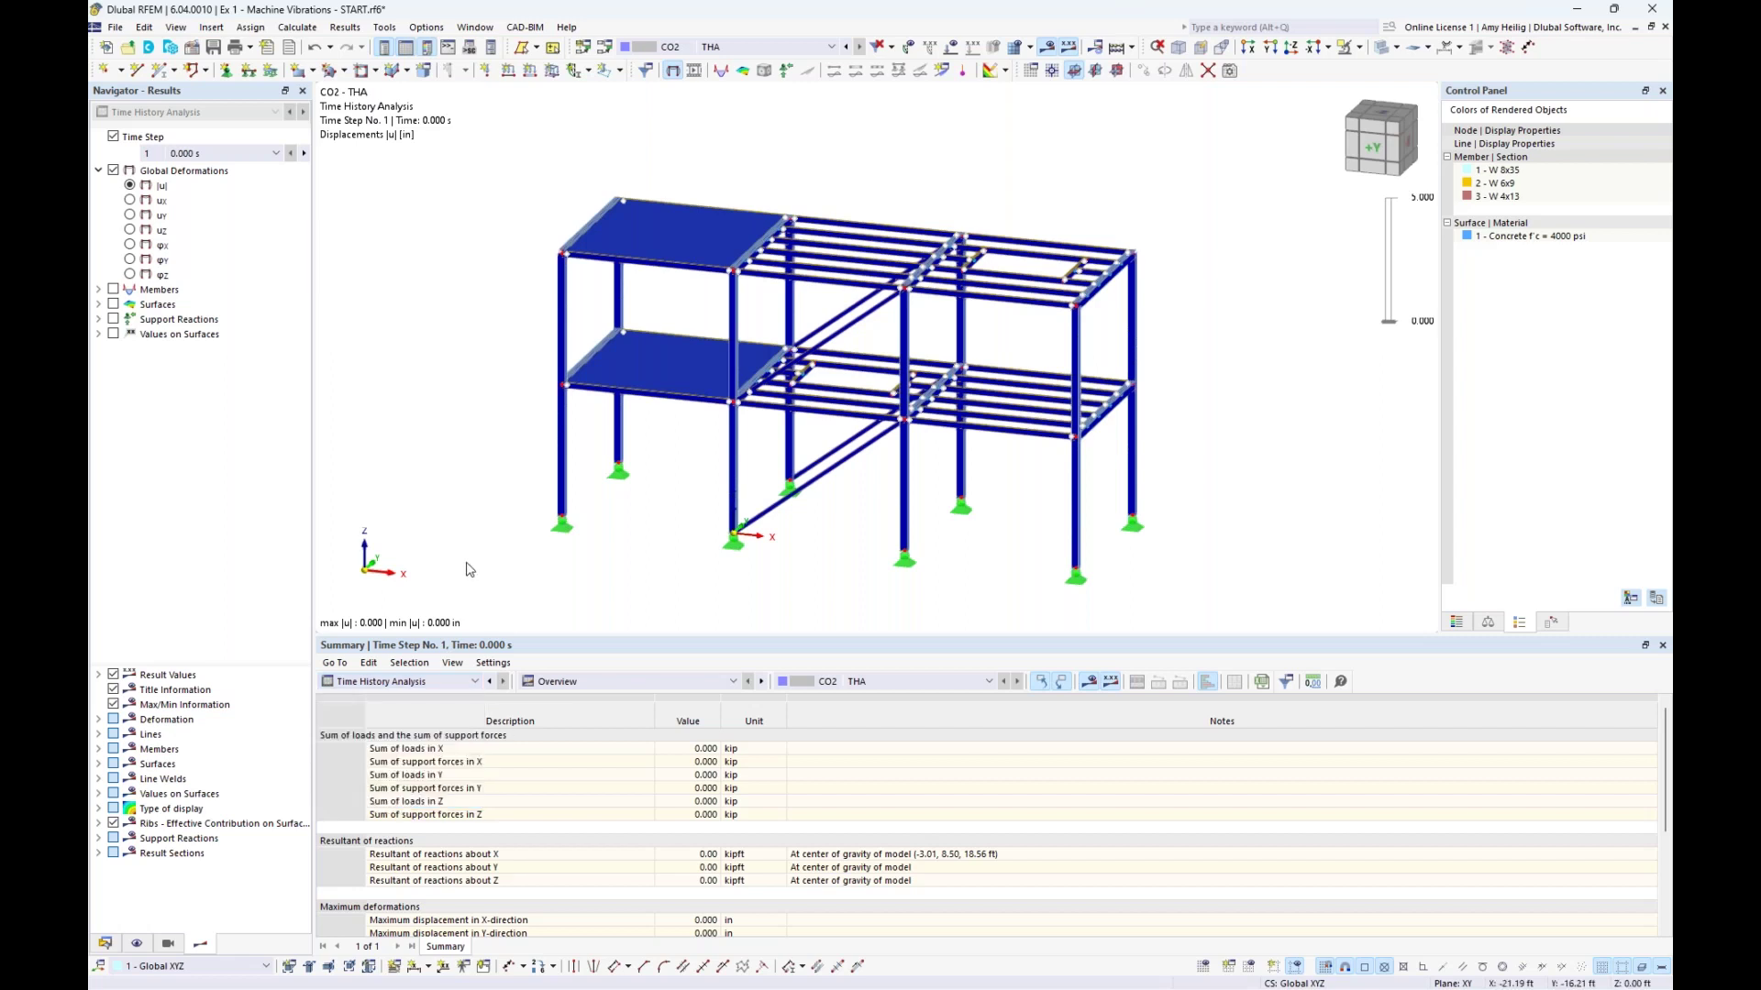
{"action": "left_click_drag", "start_coordinate": [592, 639], "coordinate": [592, 592]}
Look through the available time steps and display the colour scale of the global deformations
{"action": "left_click", "coordinate": [276, 153]}
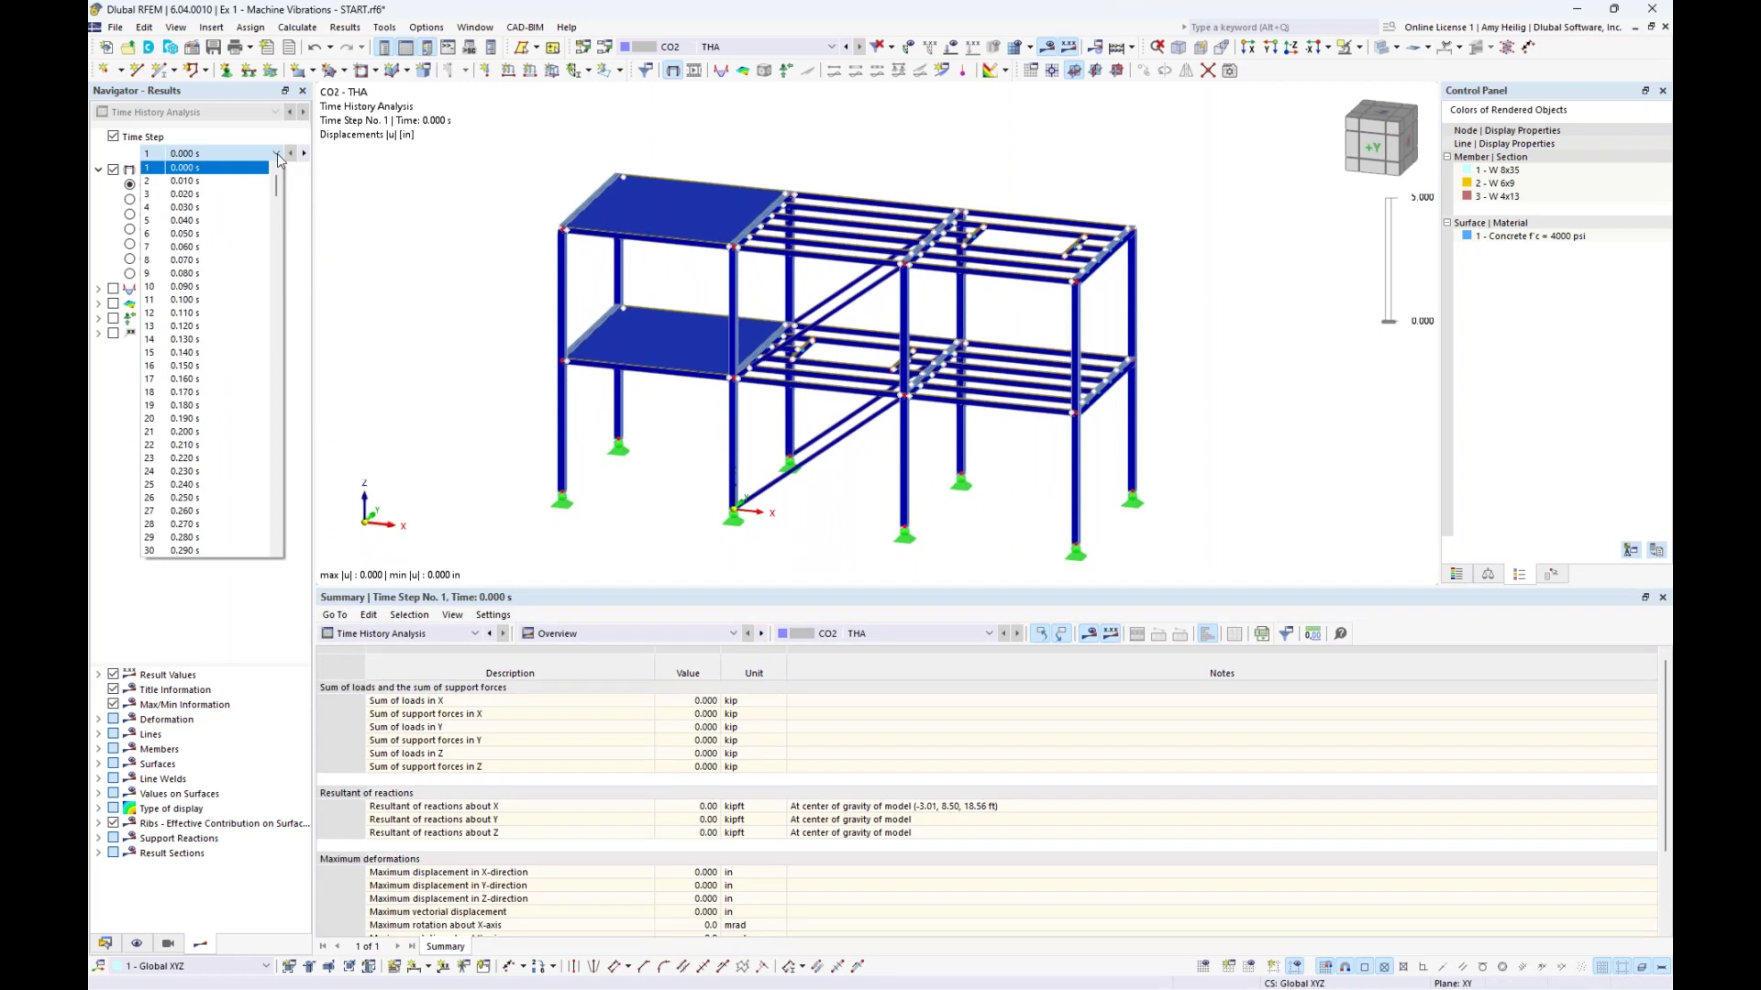
{"action": "left_click", "coordinate": [188, 168]}
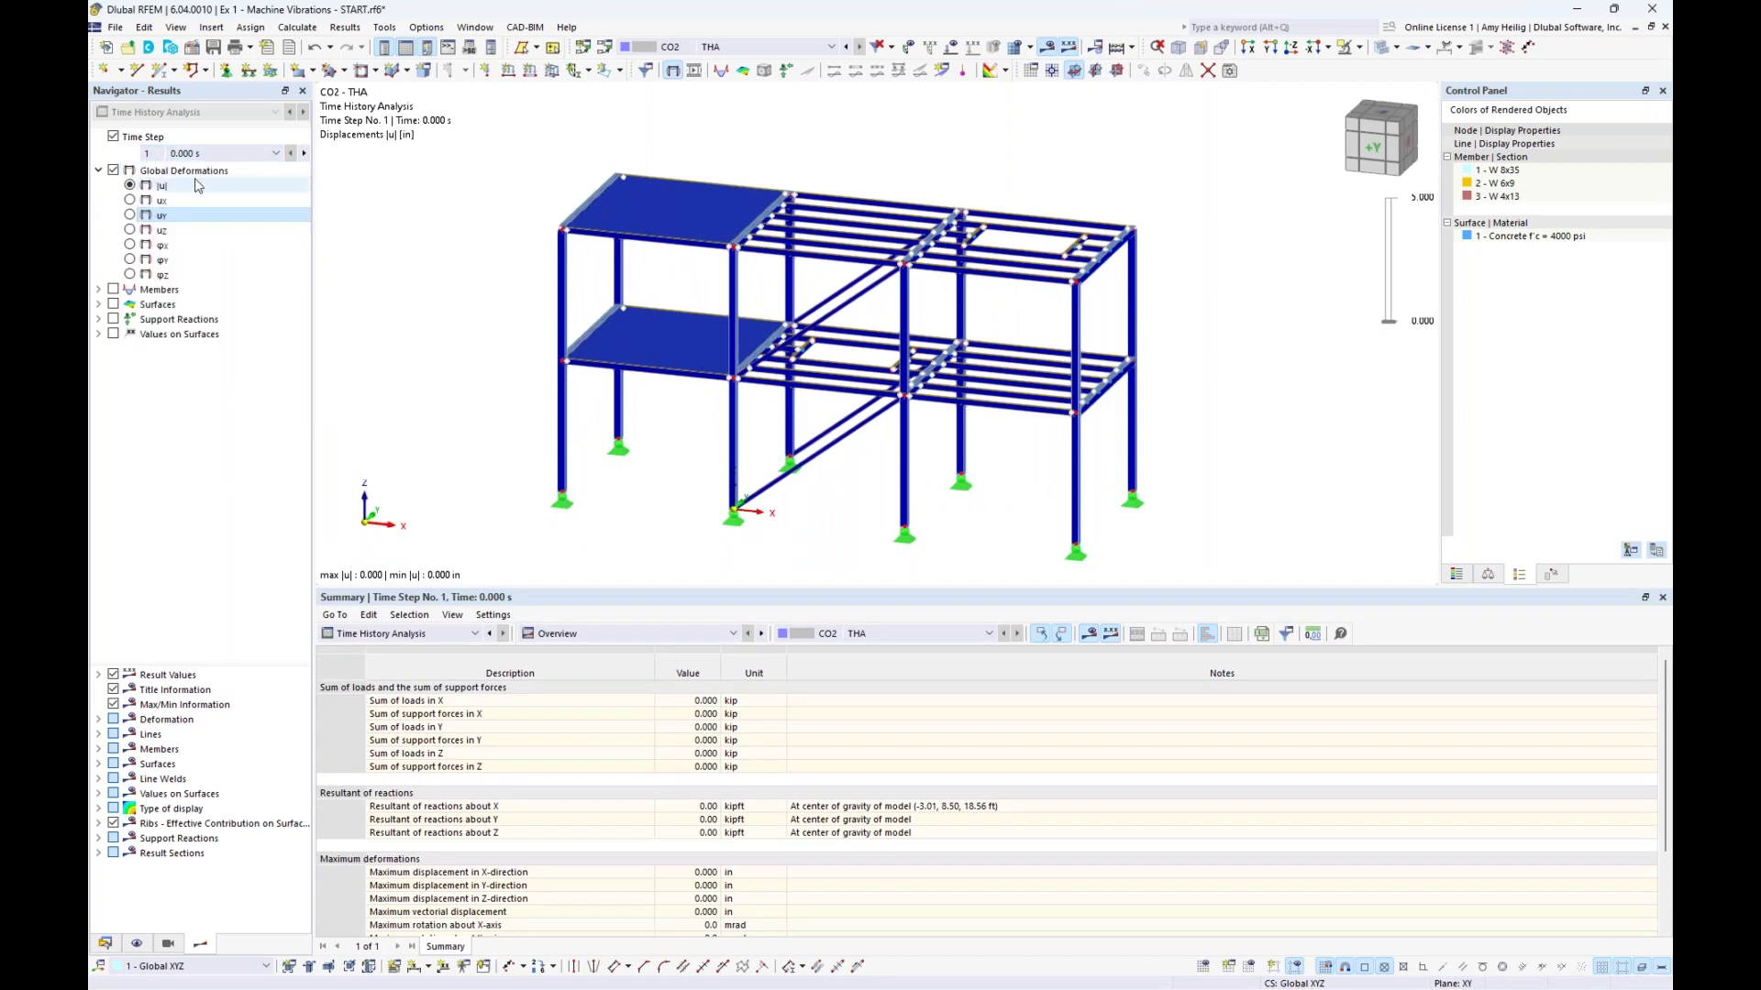
{"action": "left_click", "coordinate": [276, 154]}
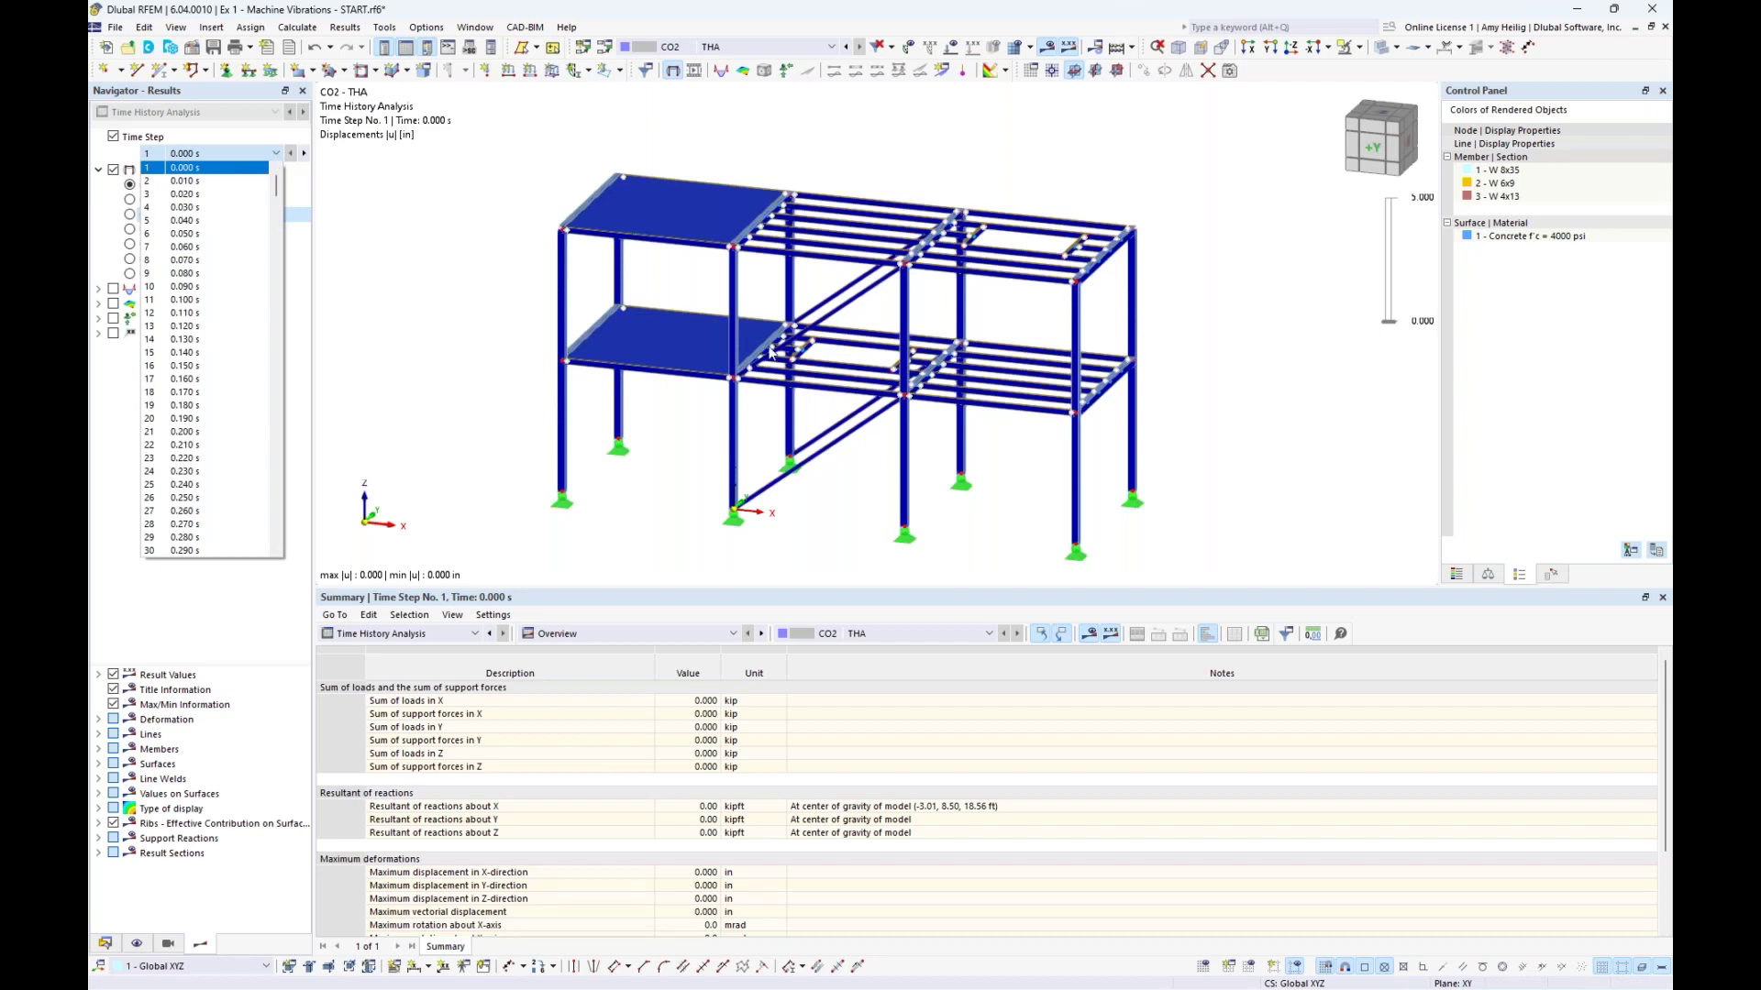
{"action": "left_click", "coordinate": [1455, 575]}
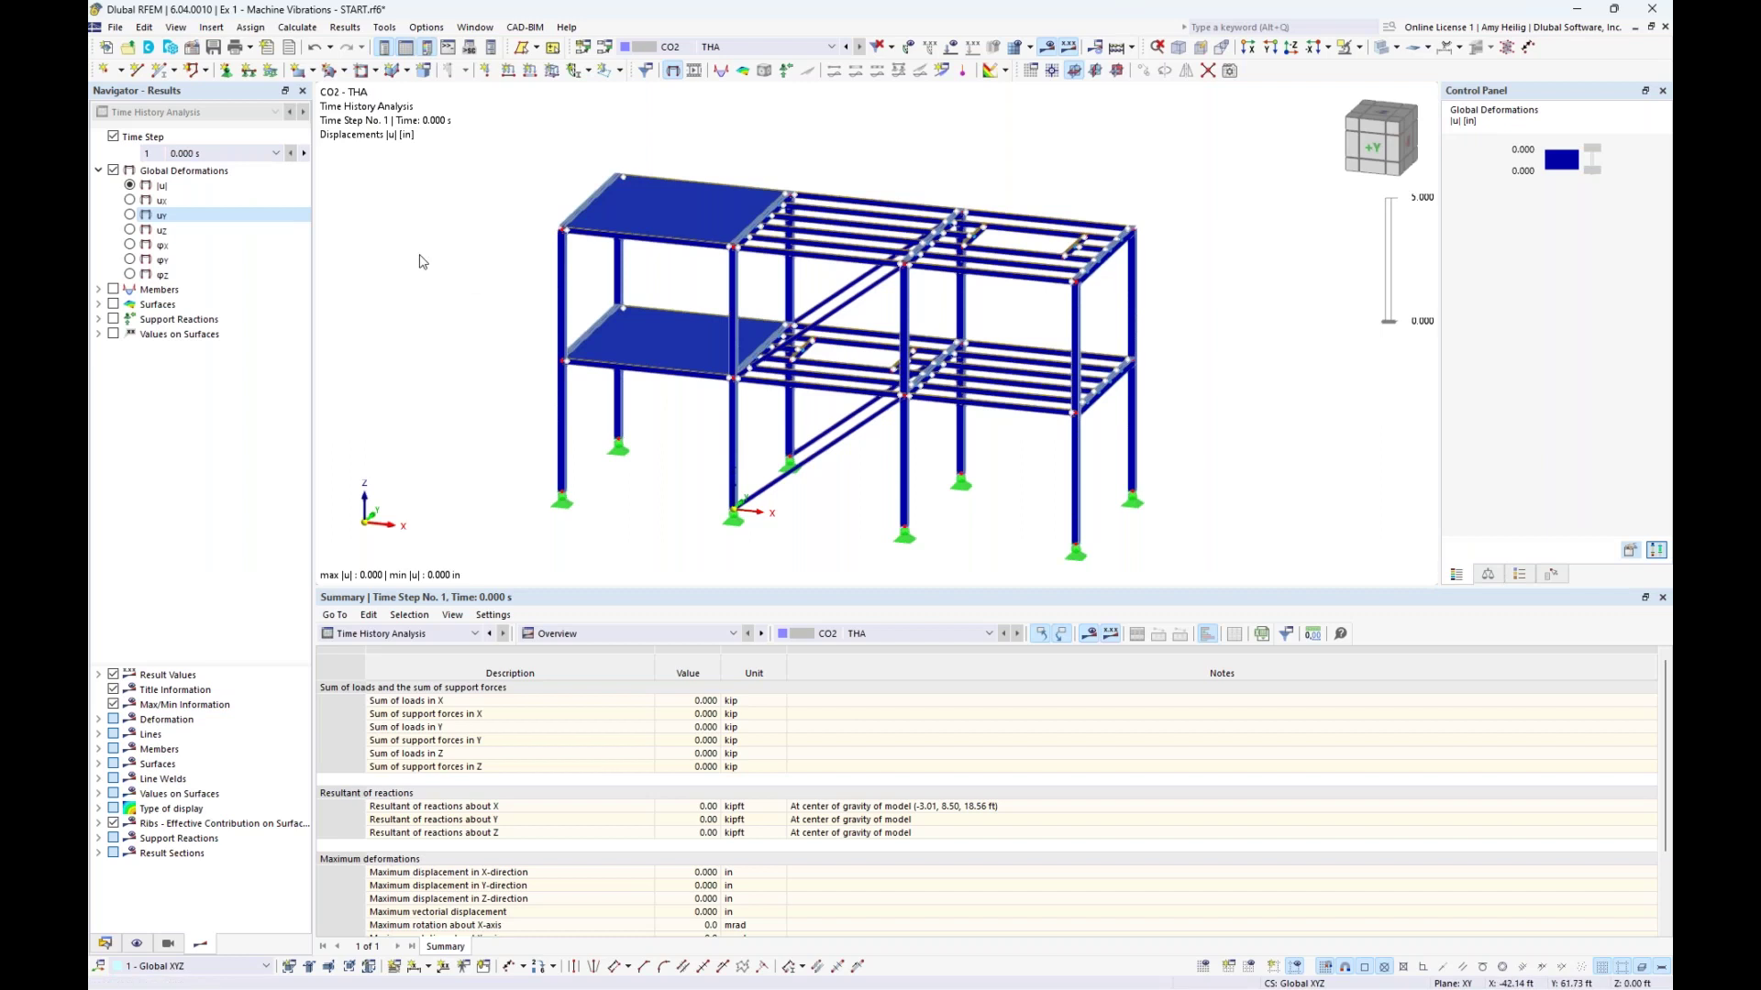
Advance the displacement results of THA one time step at a time to step 24 at 0.230 s
{"action": "left_click", "coordinate": [277, 153]}
{"action": "left_click", "coordinate": [277, 153]}
{"action": "left_click", "coordinate": [305, 153]}
{"action": "left_click", "coordinate": [306, 153]}
{"action": "left_click", "coordinate": [305, 153]}
{"action": "left_click", "coordinate": [305, 153]}
{"action": "left_click", "coordinate": [306, 153]}
{"action": "left_click", "coordinate": [305, 153]}
{"action": "left_click", "coordinate": [305, 154]}
{"action": "left_click", "coordinate": [305, 154]}
{"action": "left_click", "coordinate": [305, 153]}
{"action": "left_click", "coordinate": [305, 153]}
{"action": "left_click", "coordinate": [305, 153]}
{"action": "left_click", "coordinate": [305, 153]}
{"action": "left_click", "coordinate": [305, 153]}
{"action": "left_click", "coordinate": [306, 153]}
{"action": "left_click", "coordinate": [305, 153]}
{"action": "left_click", "coordinate": [306, 153]}
{"action": "left_click", "coordinate": [306, 153]}
{"action": "left_click", "coordinate": [305, 153]}
{"action": "left_click", "coordinate": [305, 153]}
{"action": "left_click", "coordinate": [306, 153]}
{"action": "left_click", "coordinate": [305, 153]}
{"action": "left_click", "coordinate": [305, 153]}
{"action": "left_click", "coordinate": [305, 153]}
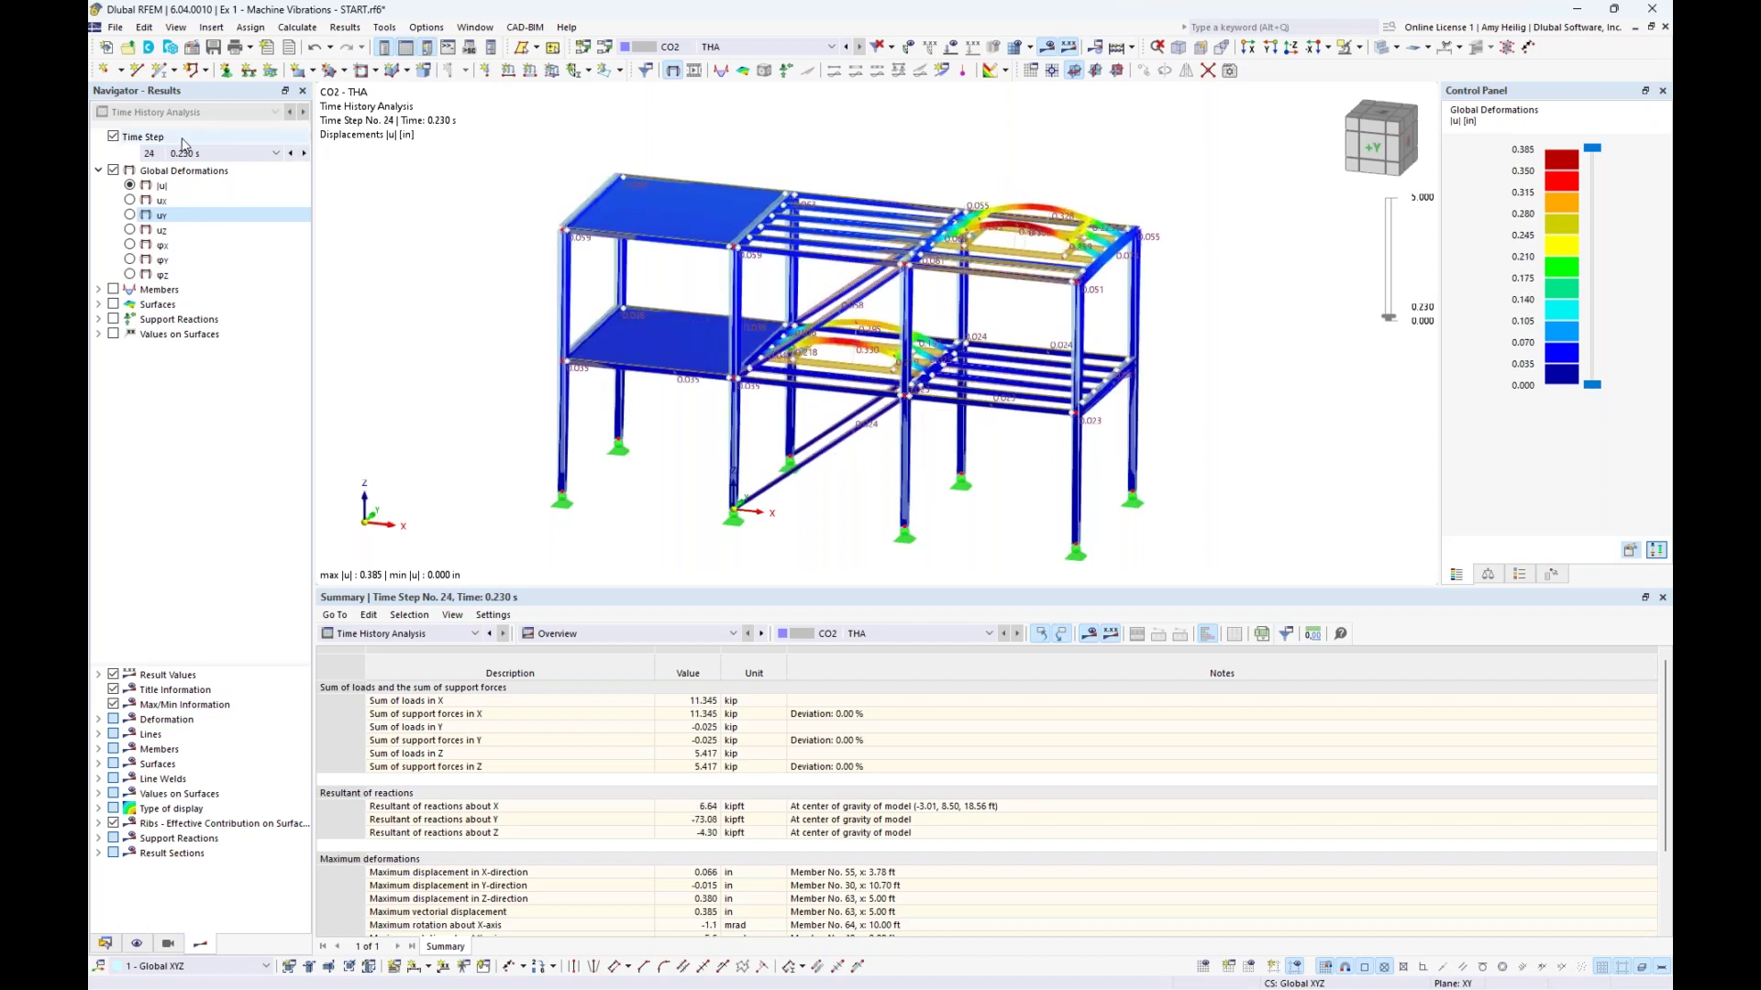
Display the member internal forces N, My and Vz at the current time step in turn
{"action": "left_click", "coordinate": [99, 290]}
{"action": "left_click", "coordinate": [113, 290]}
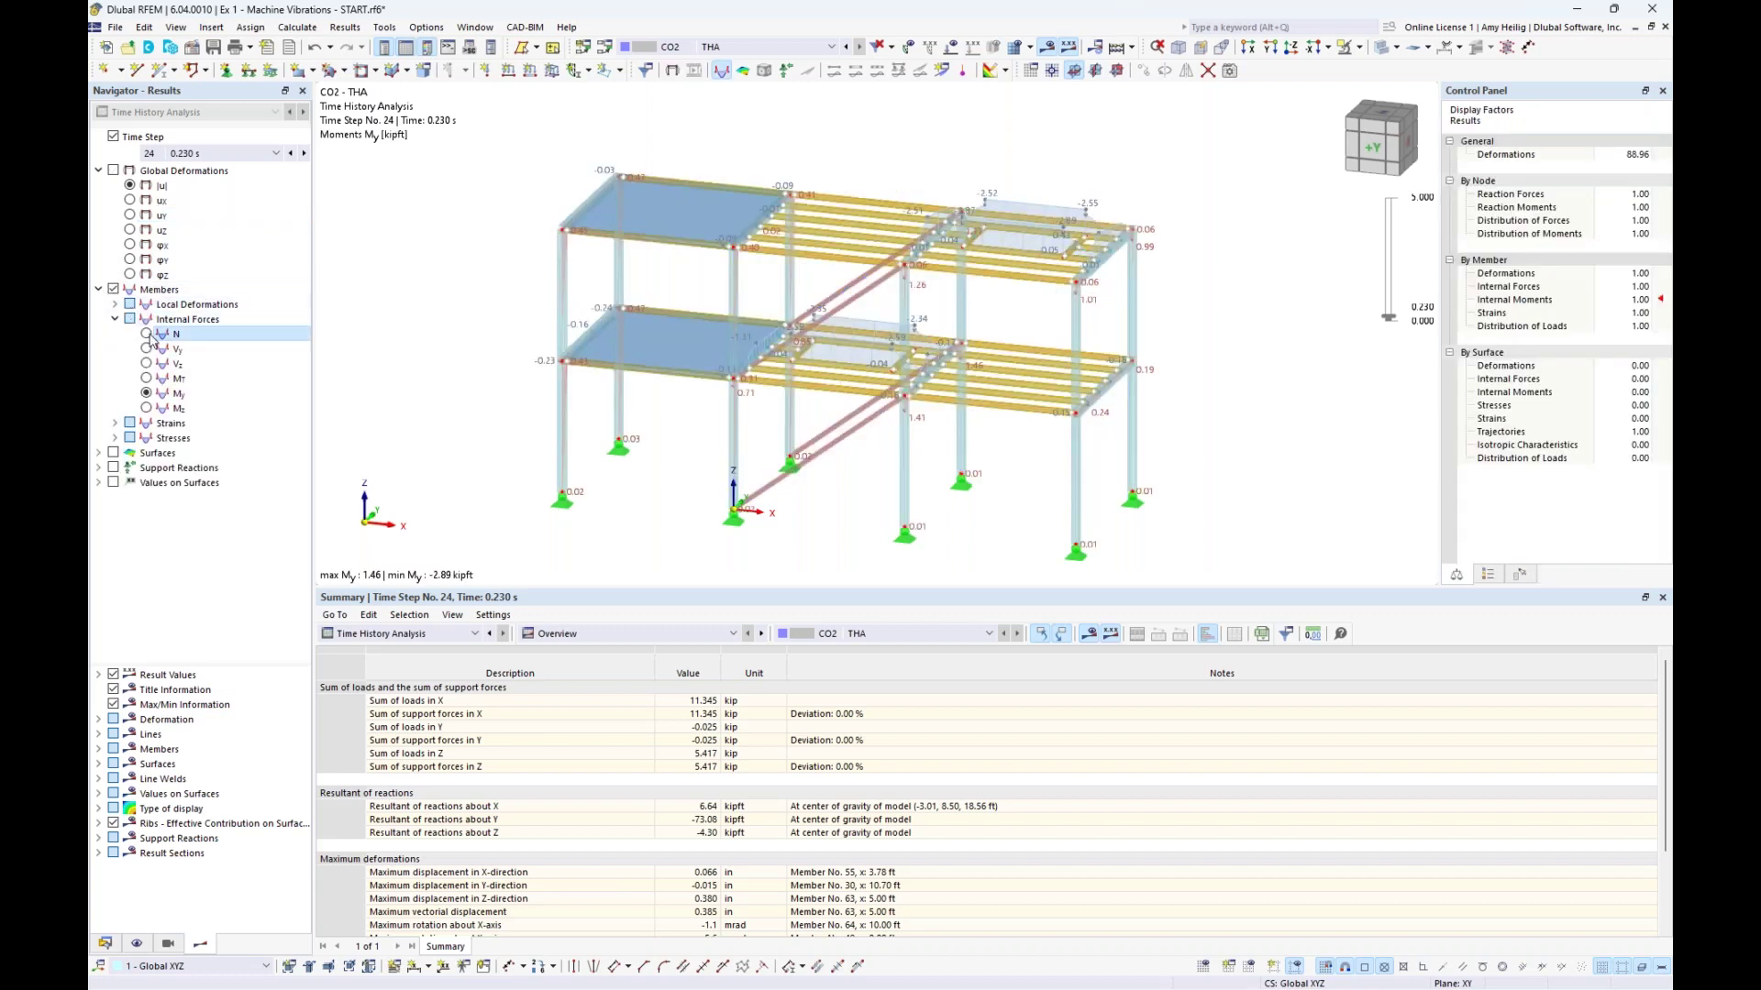
{"action": "left_click", "coordinate": [148, 335]}
{"action": "middle_click_drag", "start_coordinate": [1214, 242], "coordinate": [1201, 258], "text": "ctrl"}
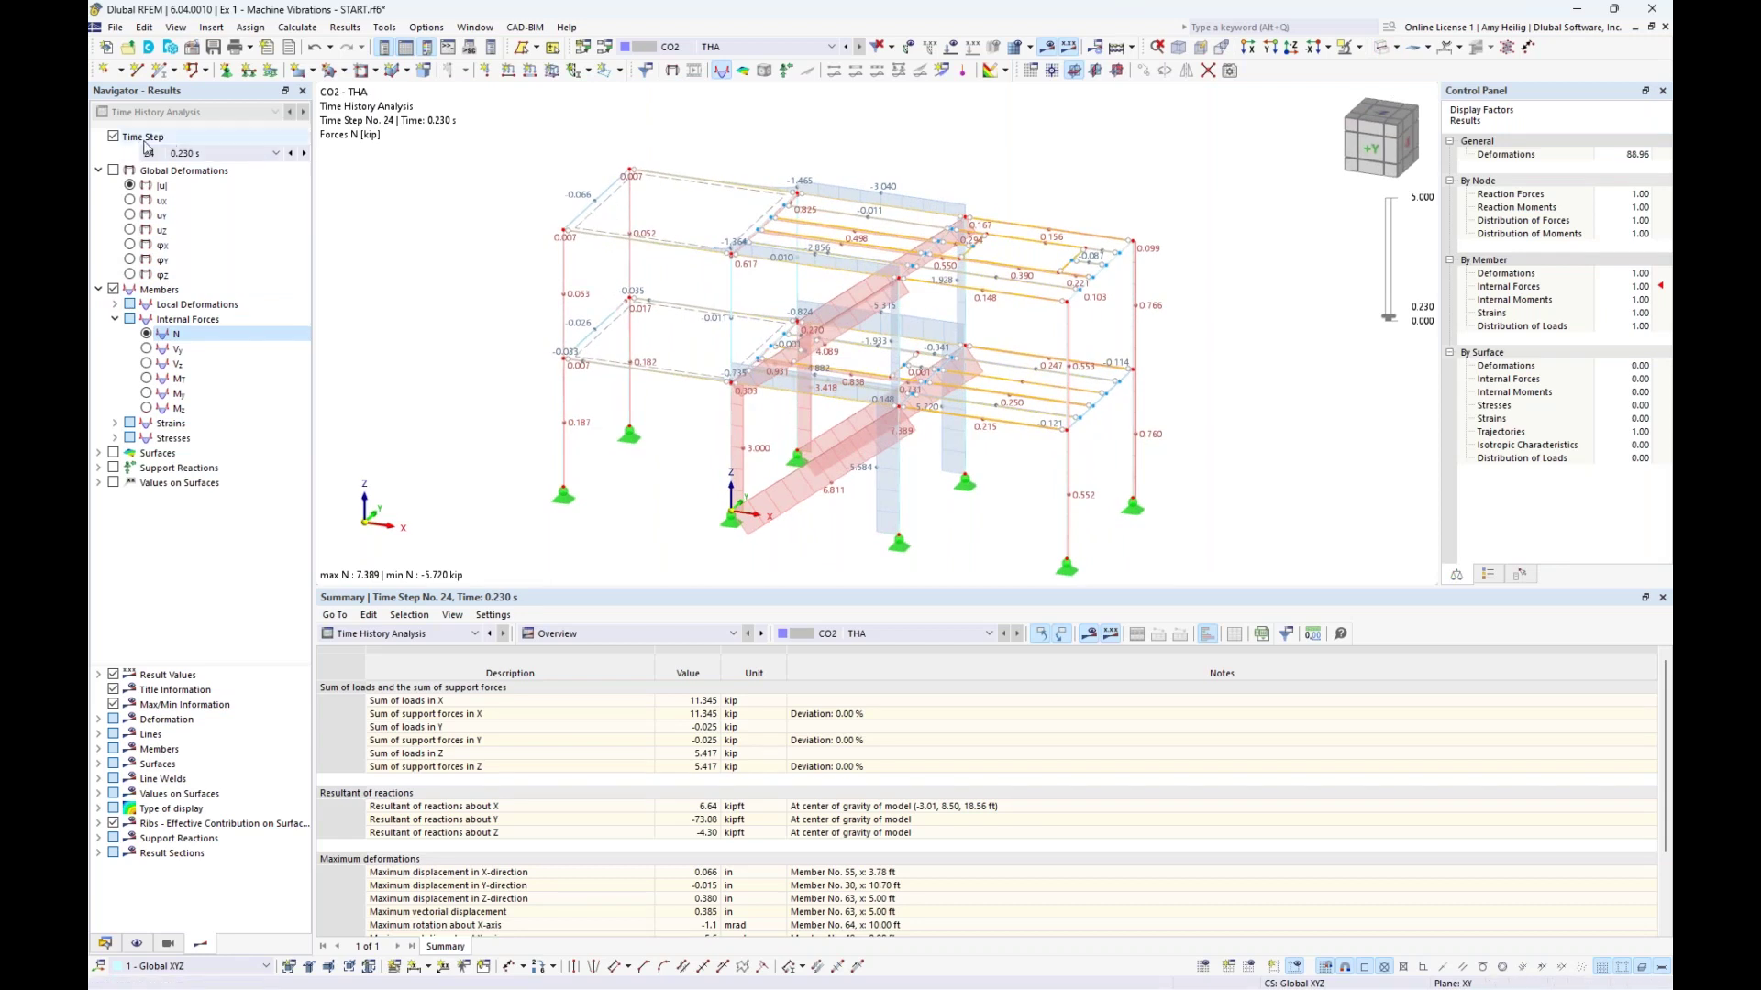
{"action": "left_click", "coordinate": [147, 394]}
{"action": "left_click", "coordinate": [146, 363]}
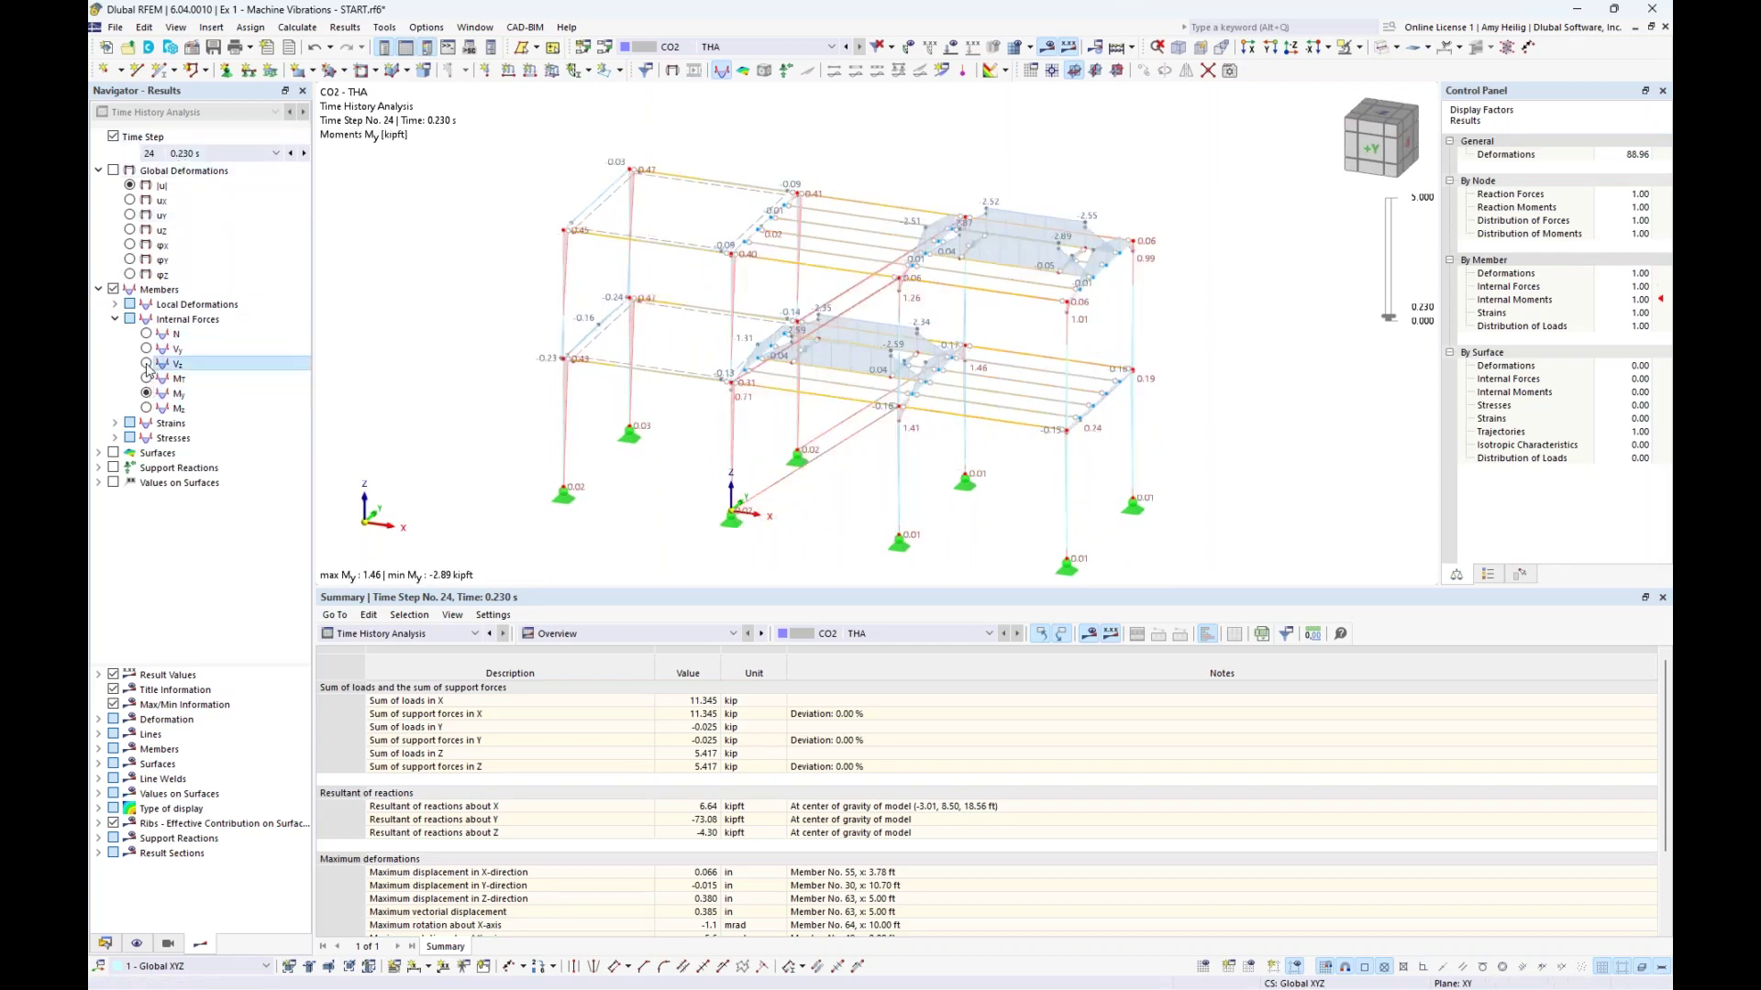
Display the support reactions on the model in place of the member results
{"action": "left_click", "coordinate": [98, 288]}
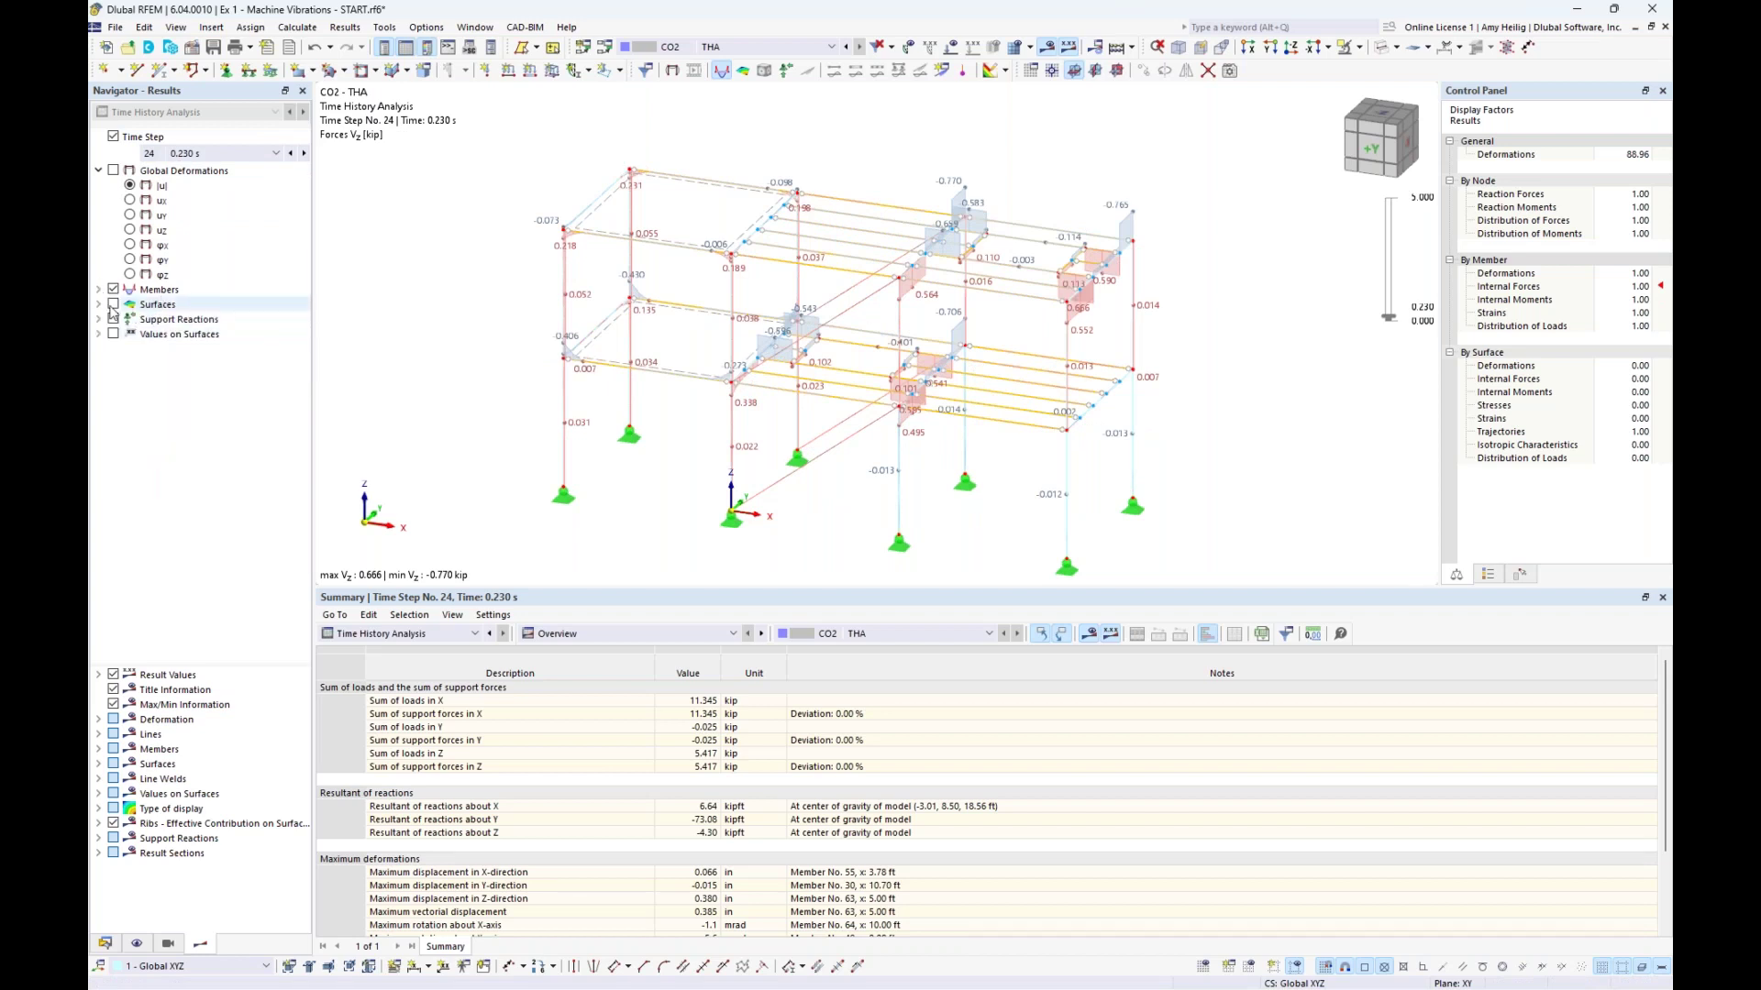
{"action": "left_click", "coordinate": [114, 319]}
{"action": "left_click", "coordinate": [114, 289]}
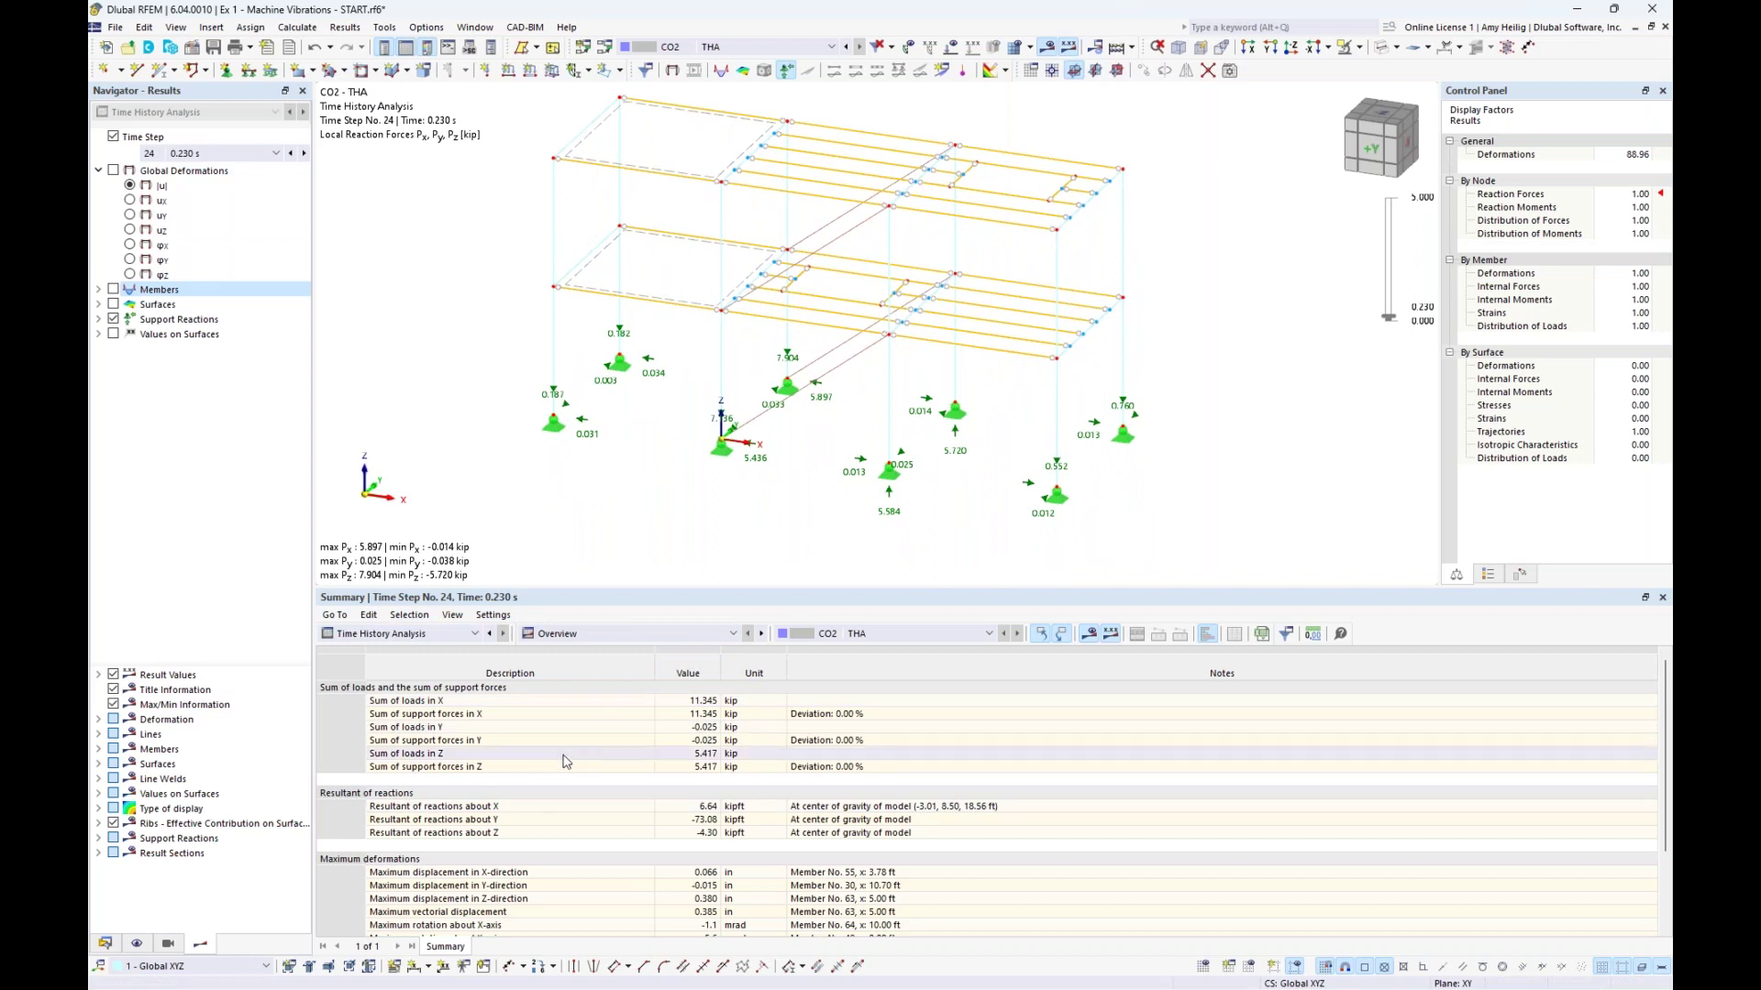
List the time history results by member in the table and show the model with solid rendering
{"action": "left_click", "coordinate": [638, 634]}
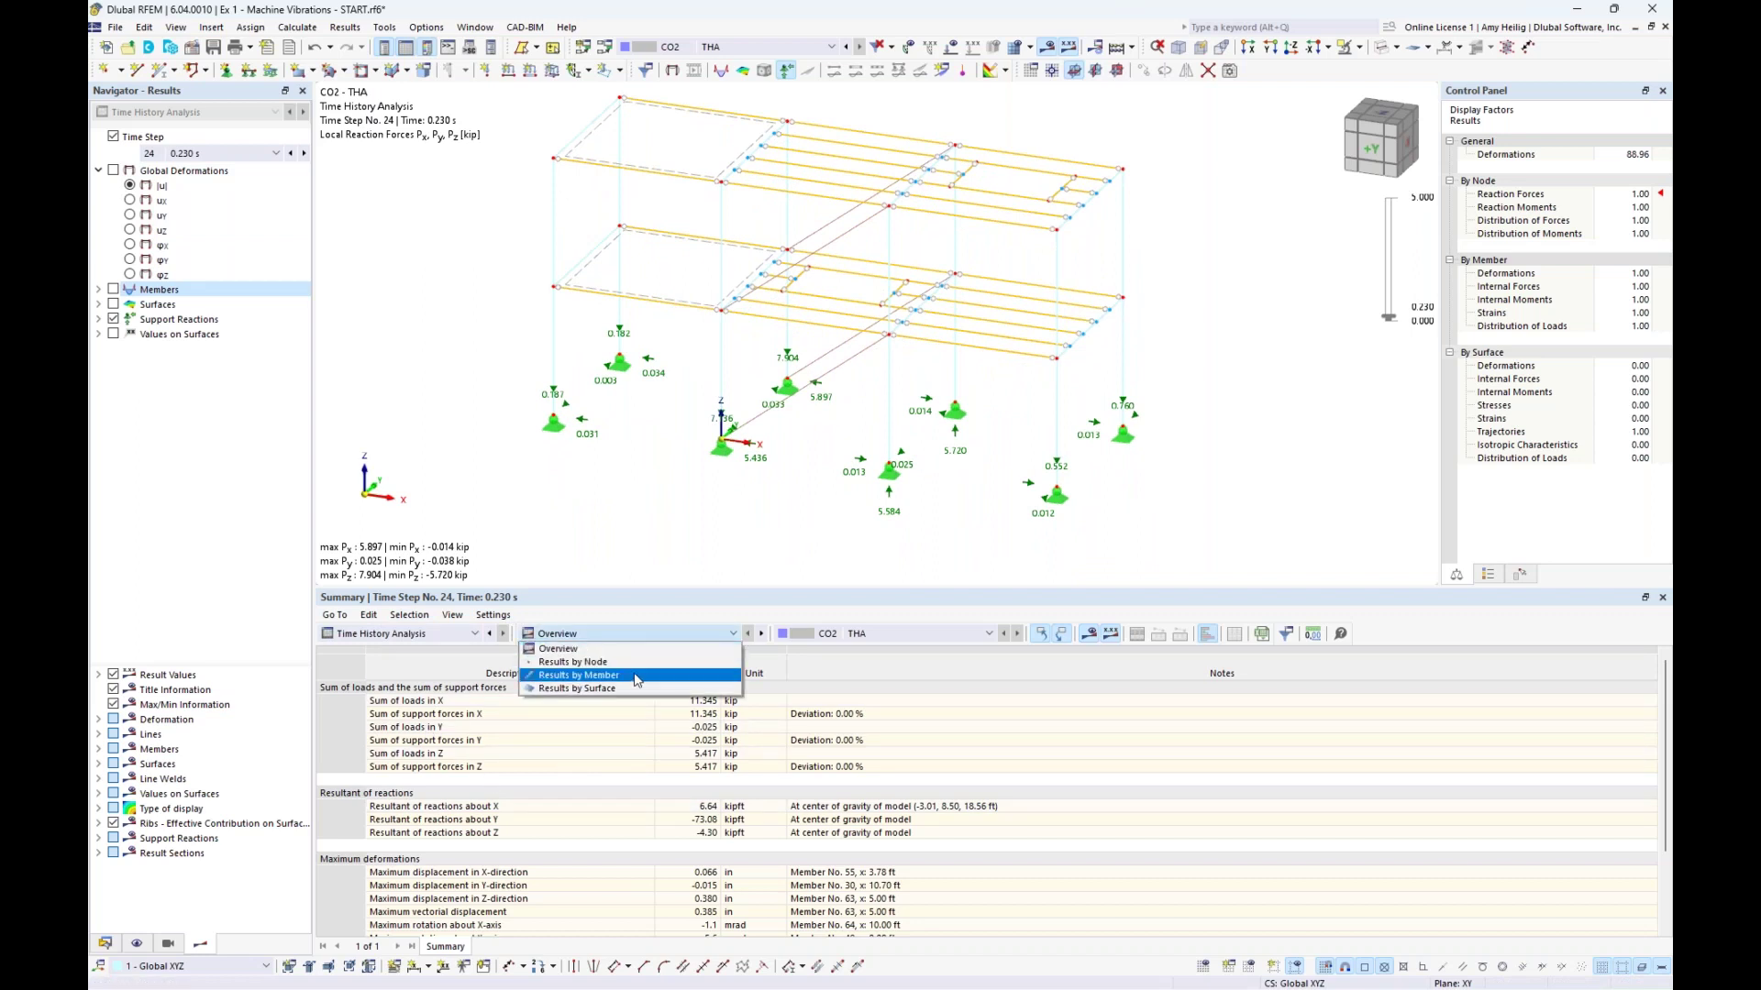
{"action": "left_click", "coordinate": [636, 676]}
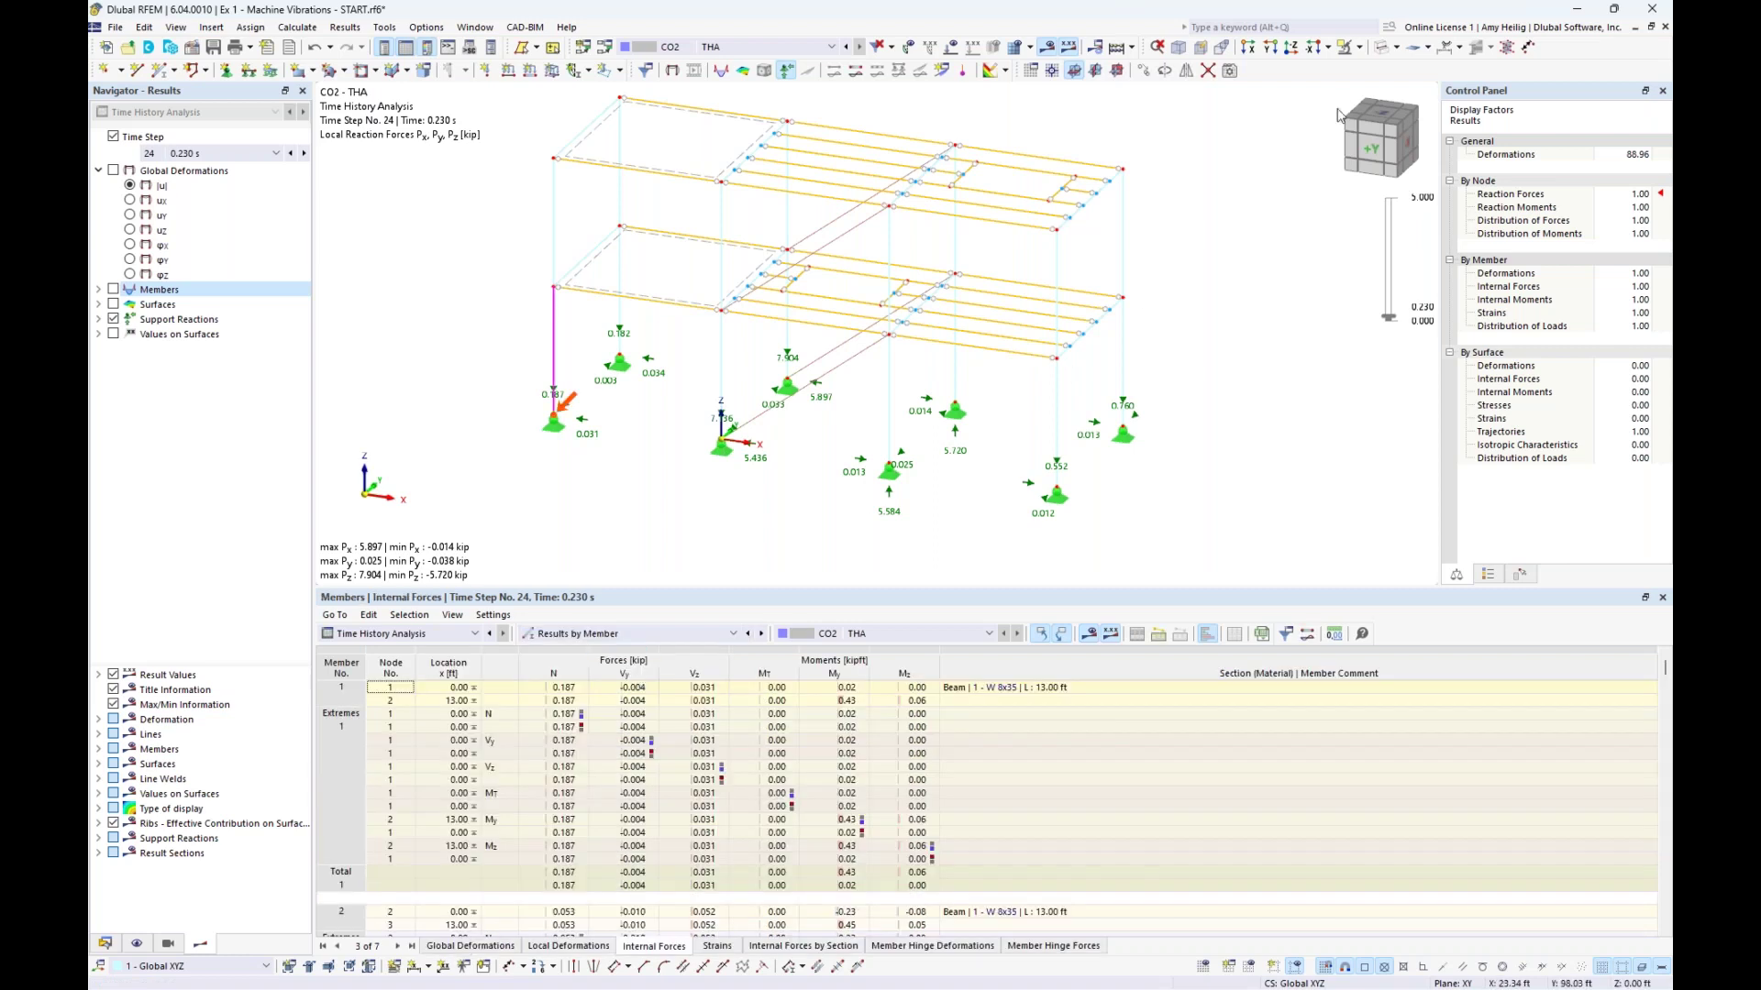
{"action": "left_click", "coordinate": [1381, 48]}
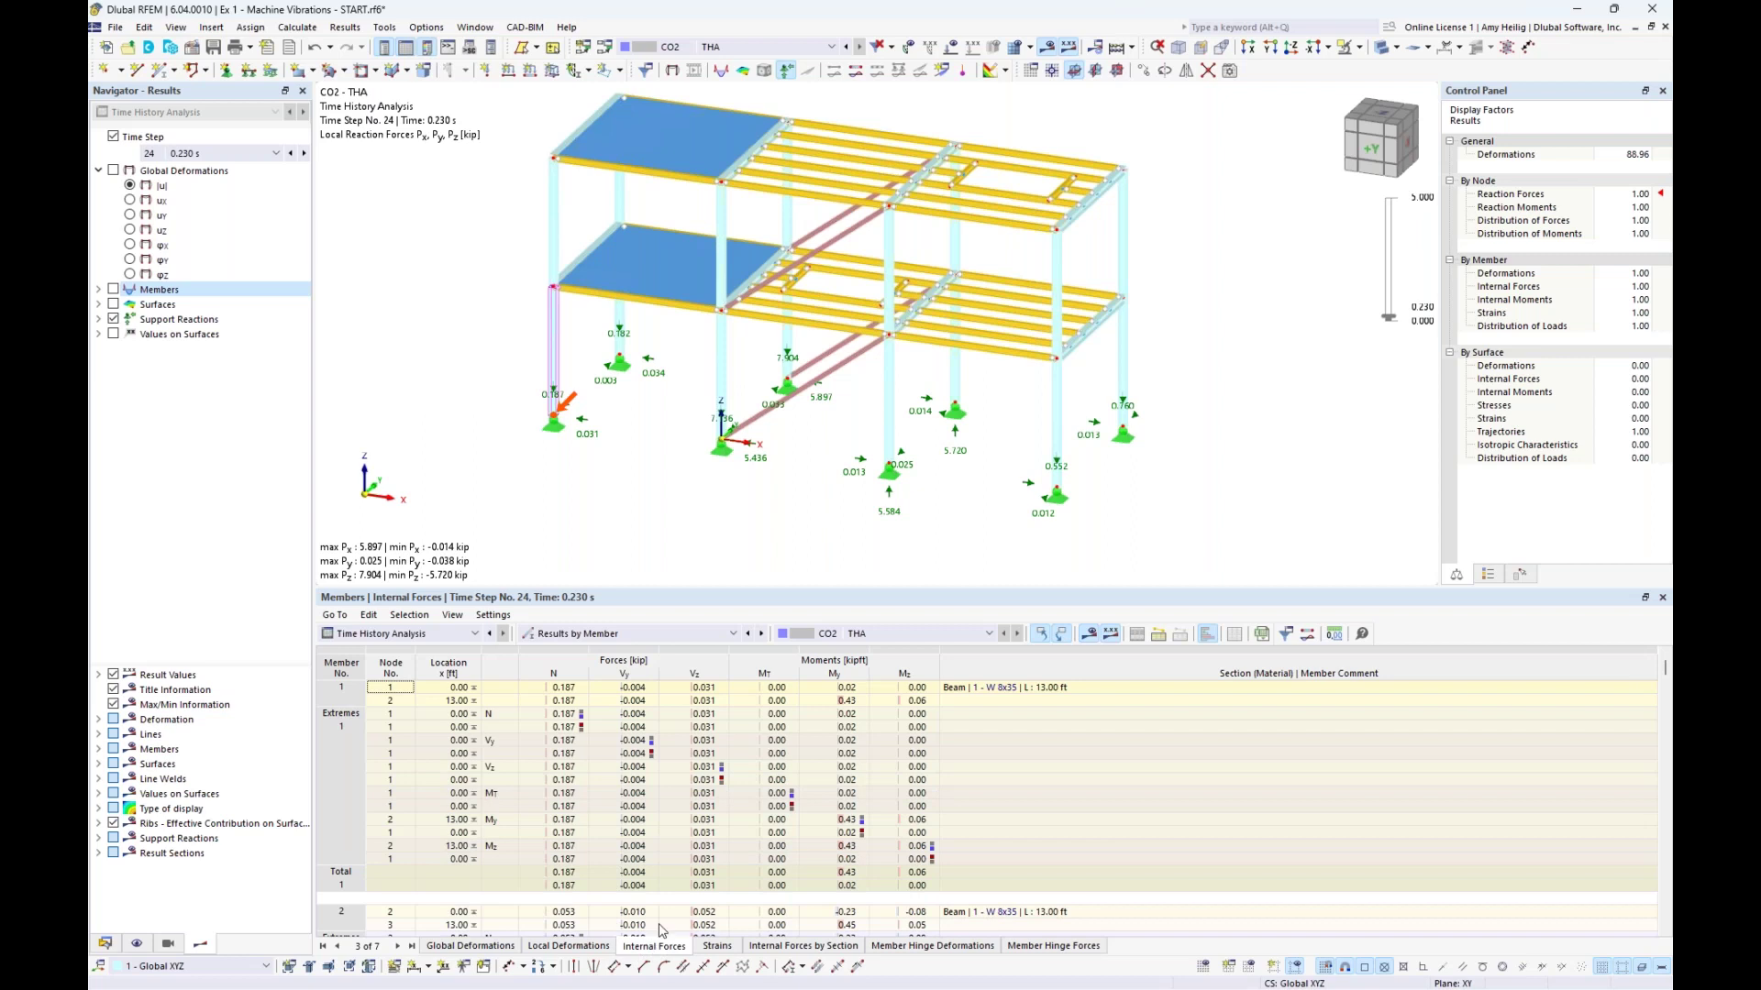
Examine the internal forces of members 2, 3 and 4 in the results table, locating each member in the model
{"action": "scroll", "coordinate": [671, 820], "scroll_direction": "down", "scroll_amount": 6}
{"action": "left_click", "coordinate": [671, 821]}
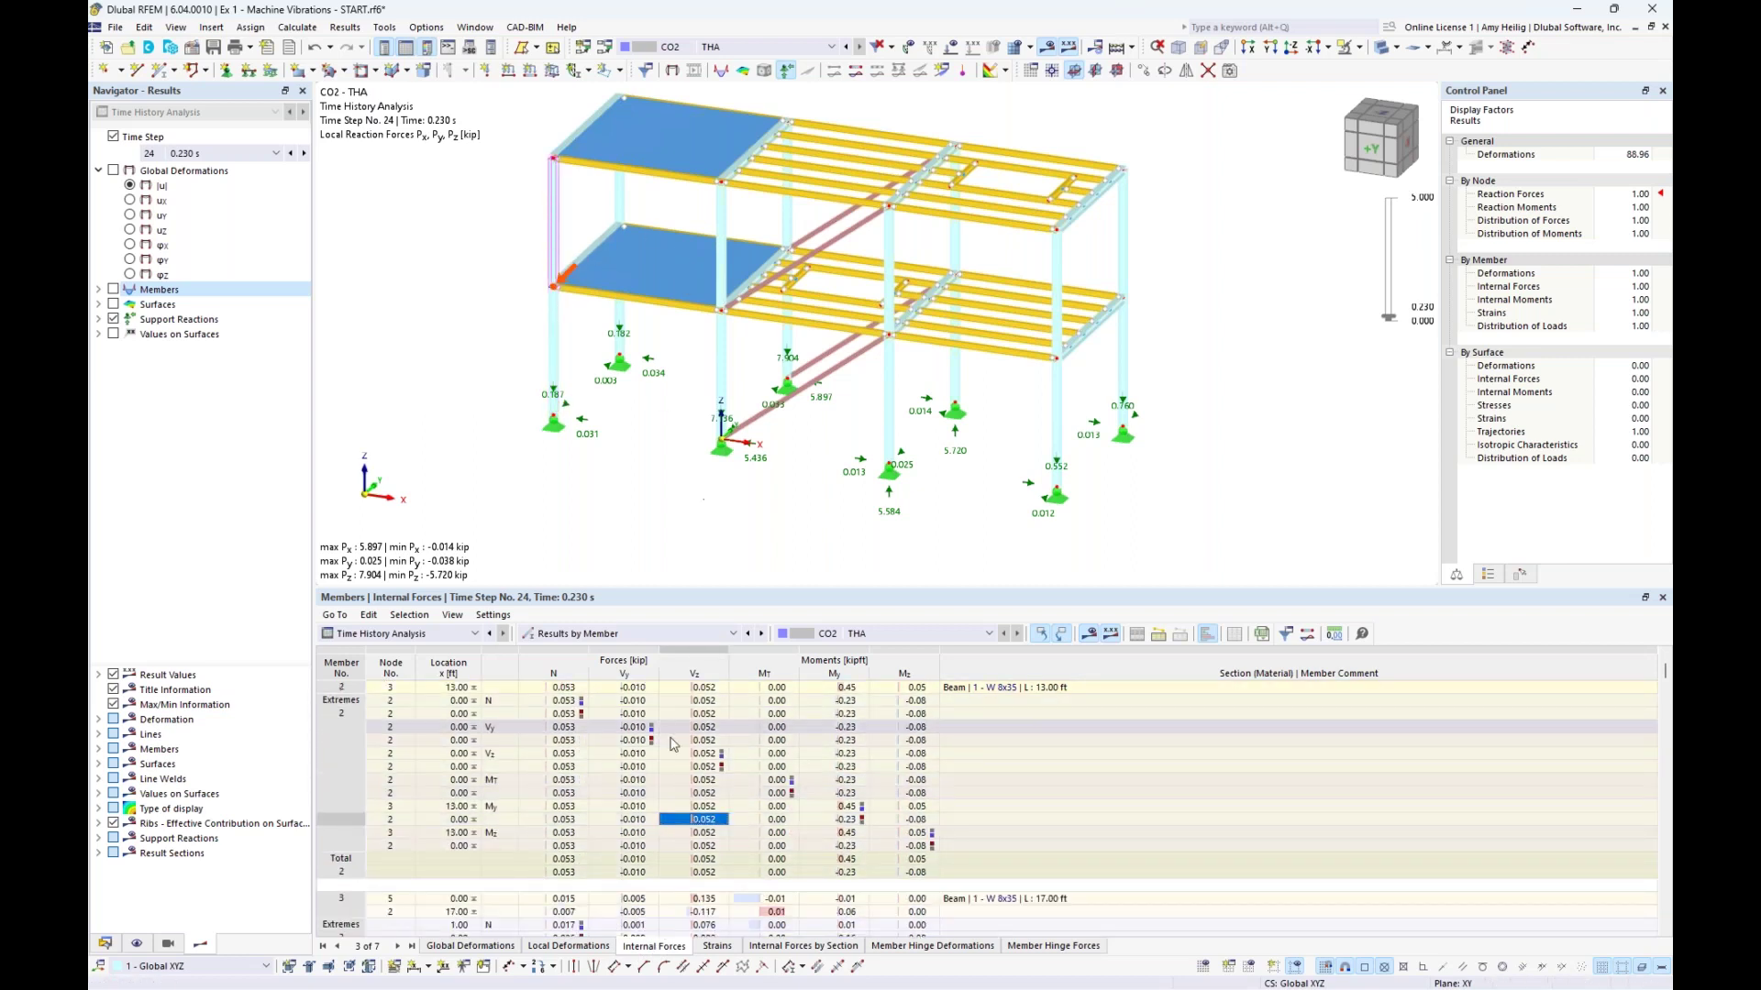
{"action": "scroll", "coordinate": [600, 781], "scroll_direction": "down", "scroll_amount": 4}
{"action": "left_click", "coordinate": [623, 833]}
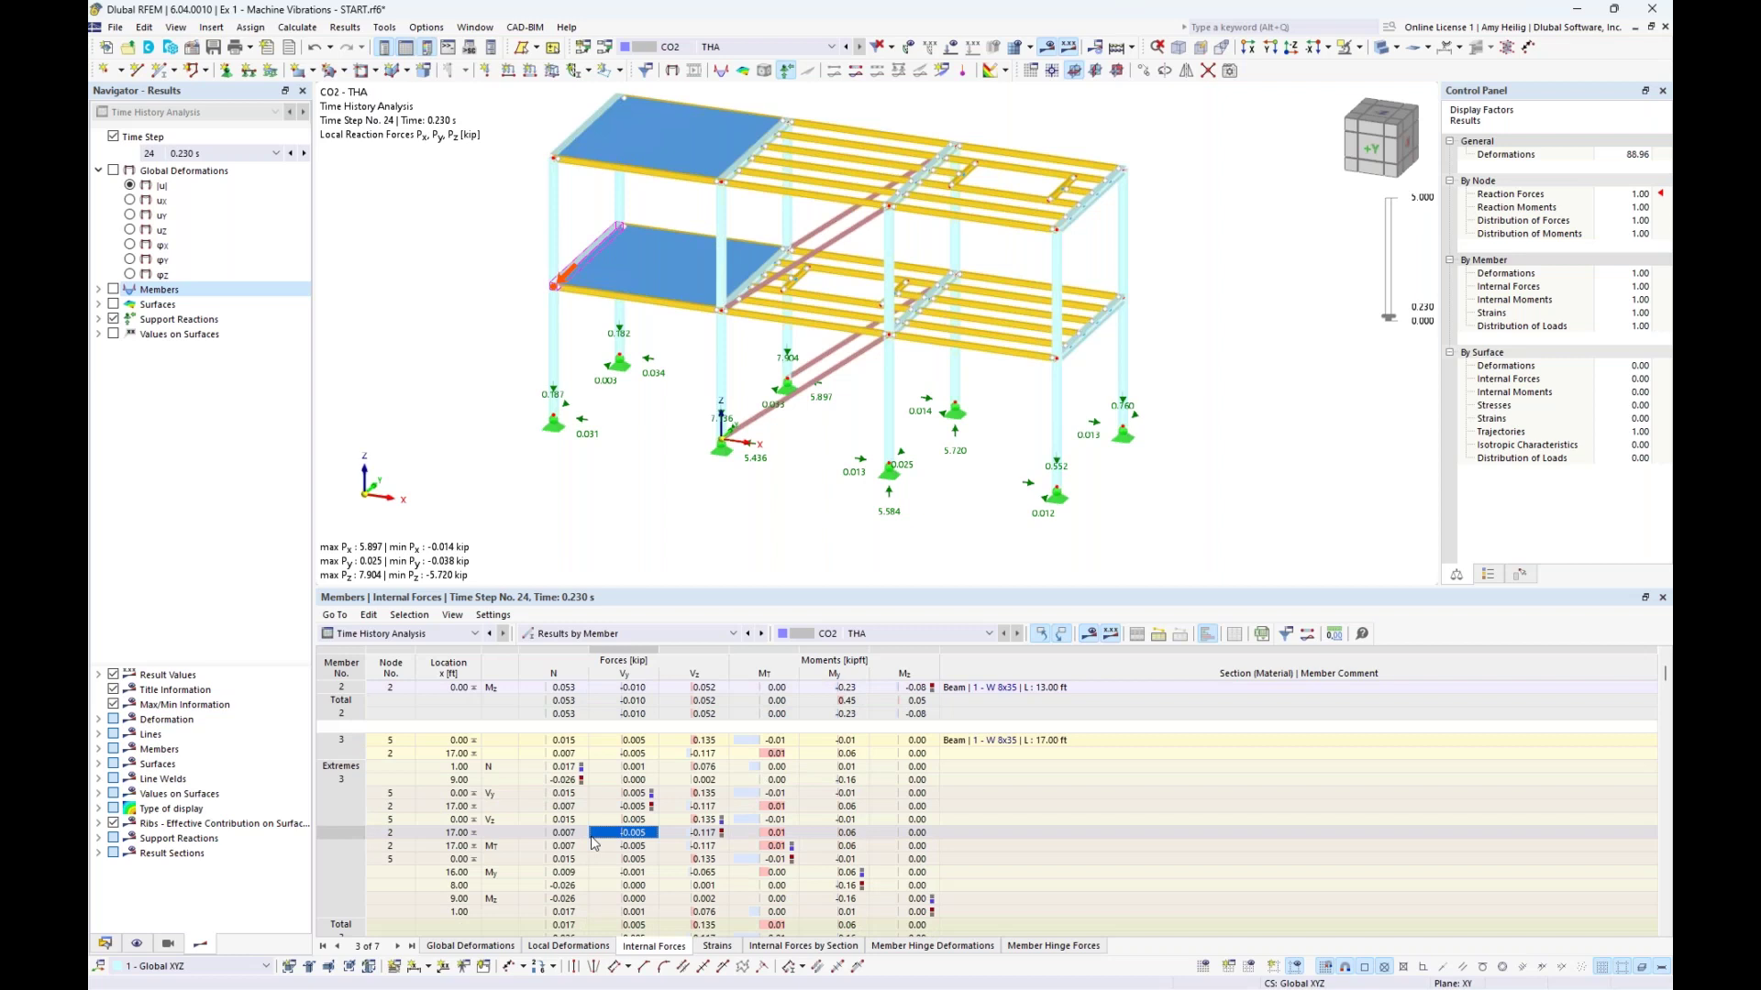
{"action": "scroll", "coordinate": [720, 910], "scroll_direction": "down", "scroll_amount": 3}
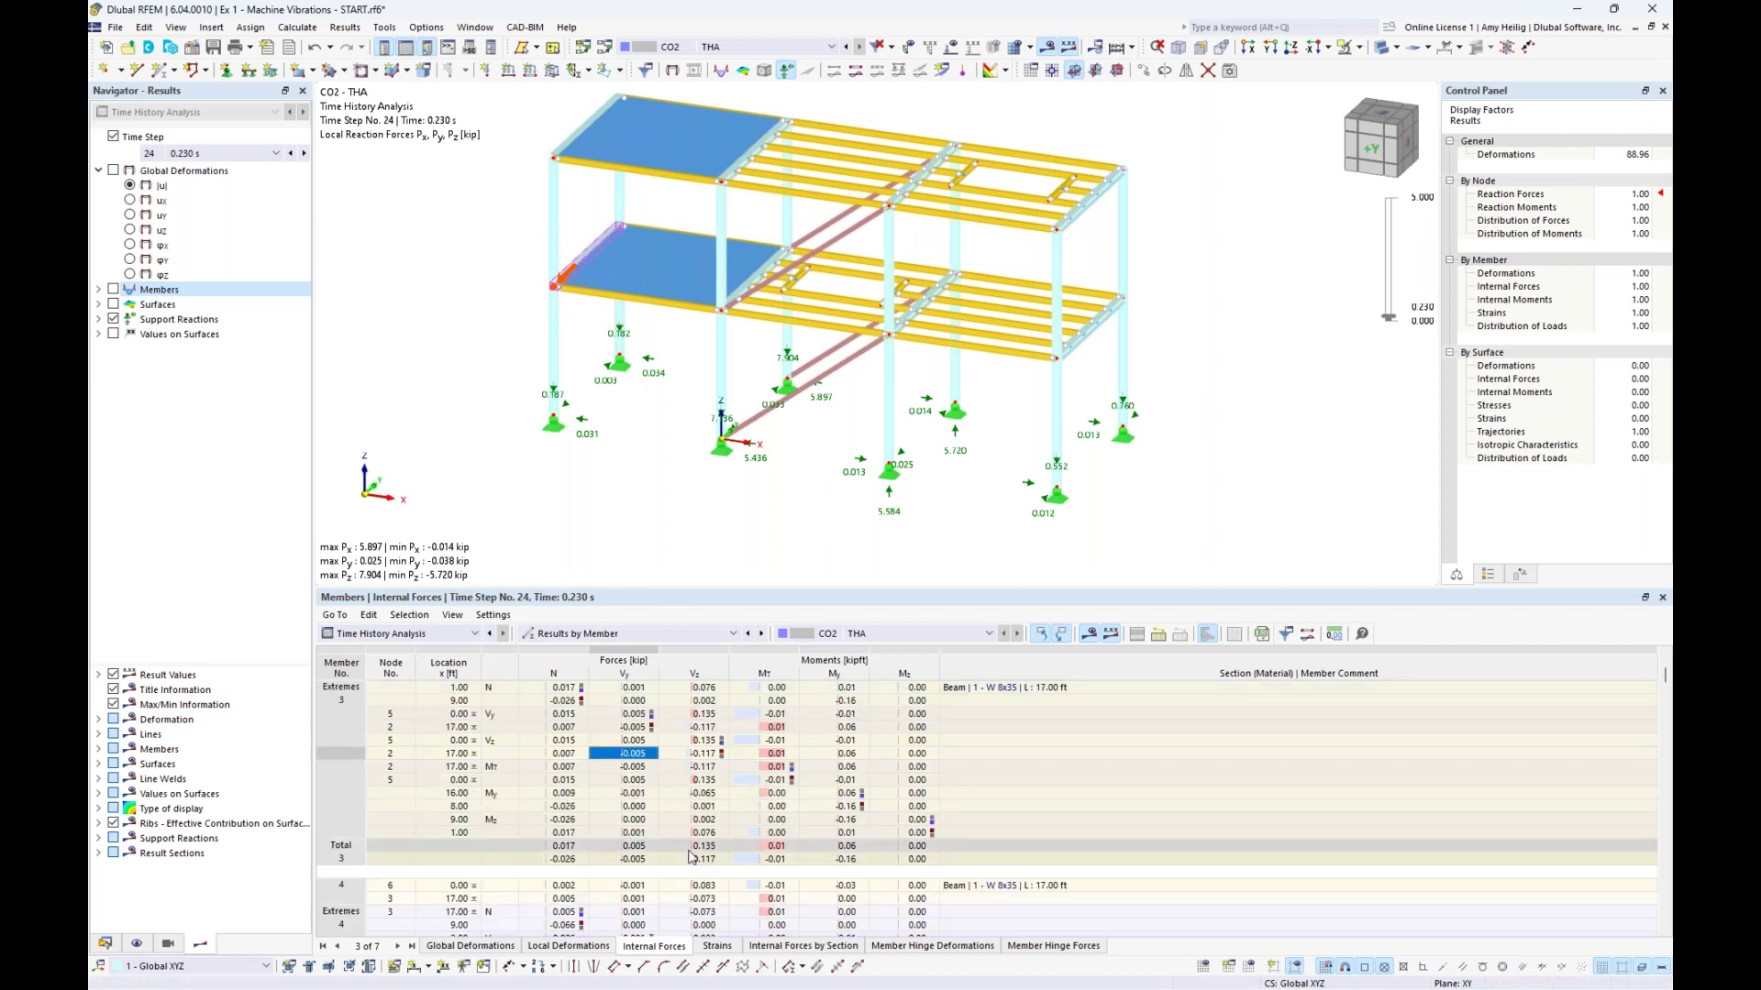
{"action": "left_click", "coordinate": [719, 912]}
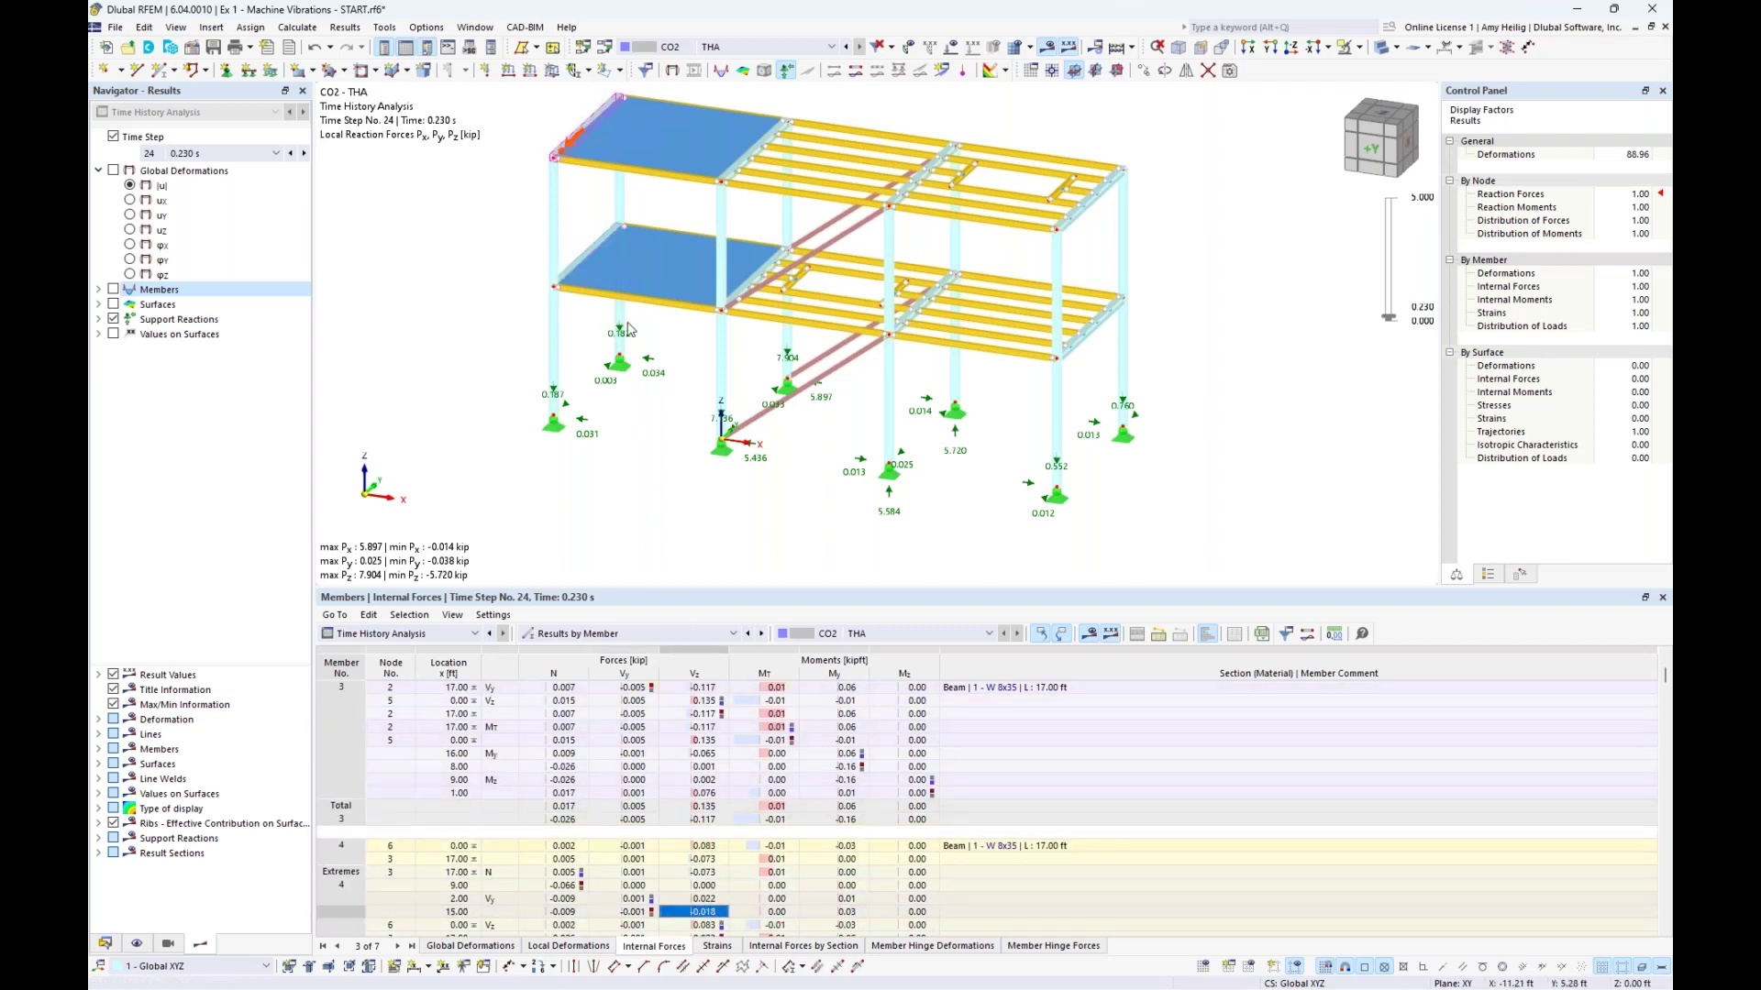
{"action": "left_click", "coordinate": [570, 780]}
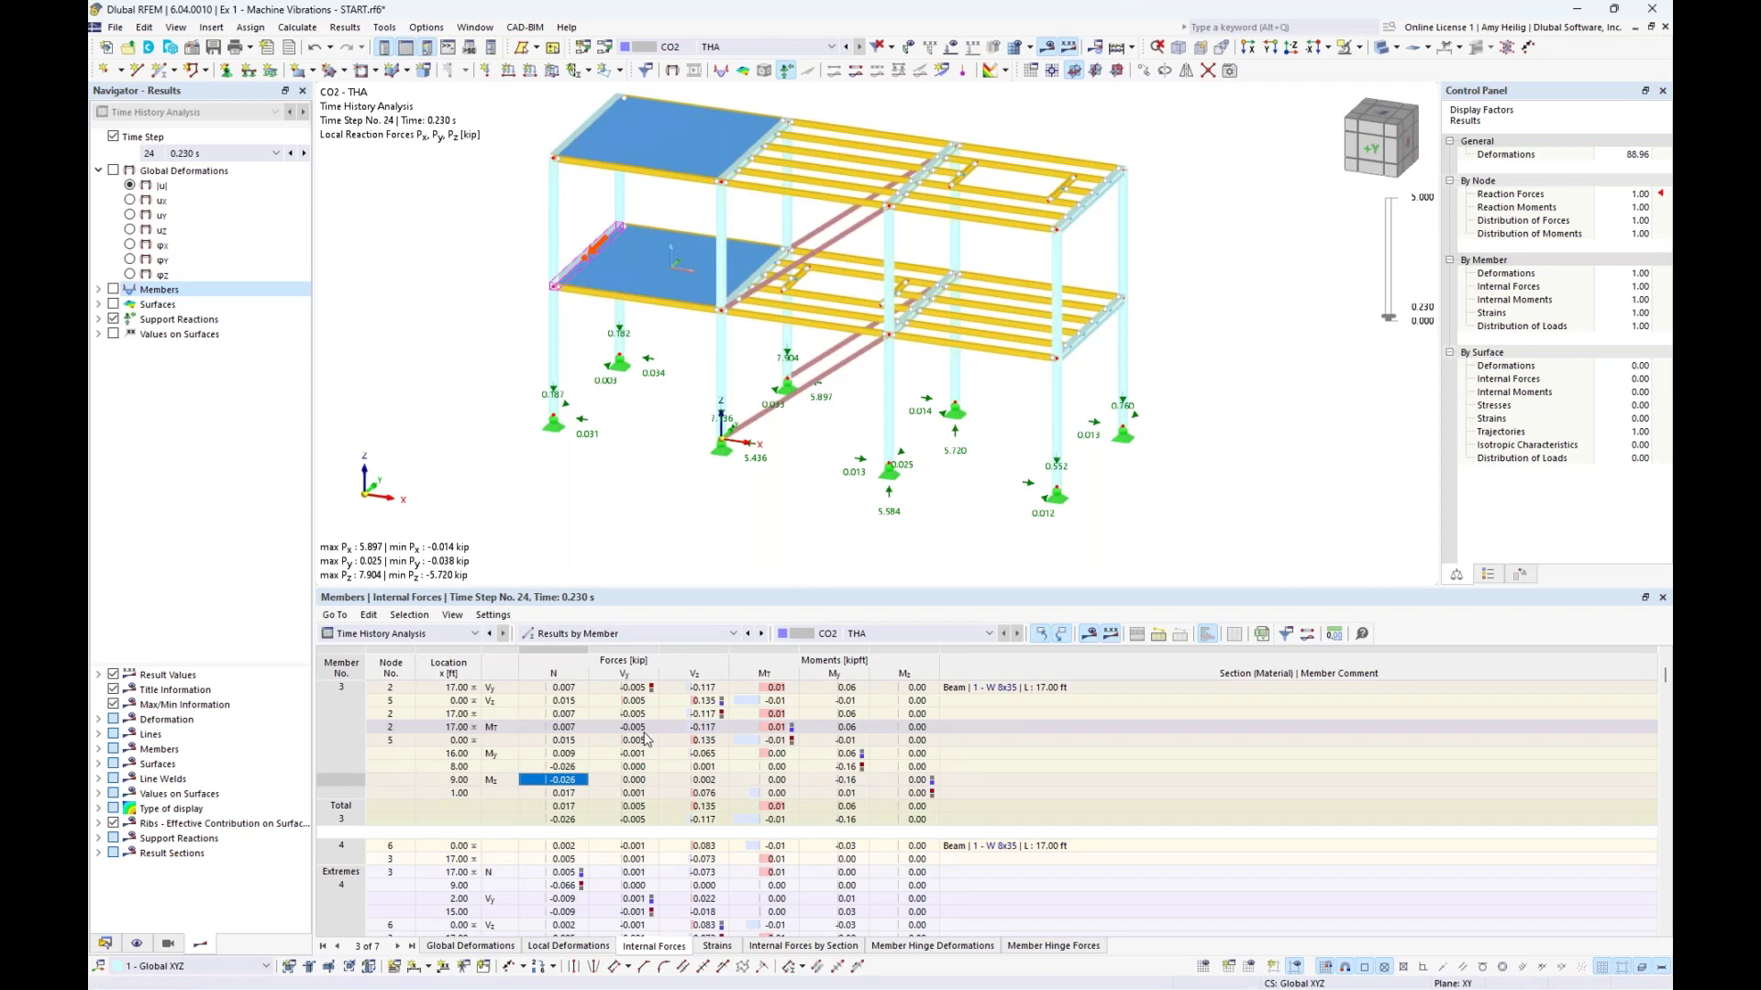
Switch the results from the single time step to the envelope of all time steps and hide the support reactions
{"action": "left_click", "coordinate": [276, 154]}
{"action": "left_click", "coordinate": [276, 155]}
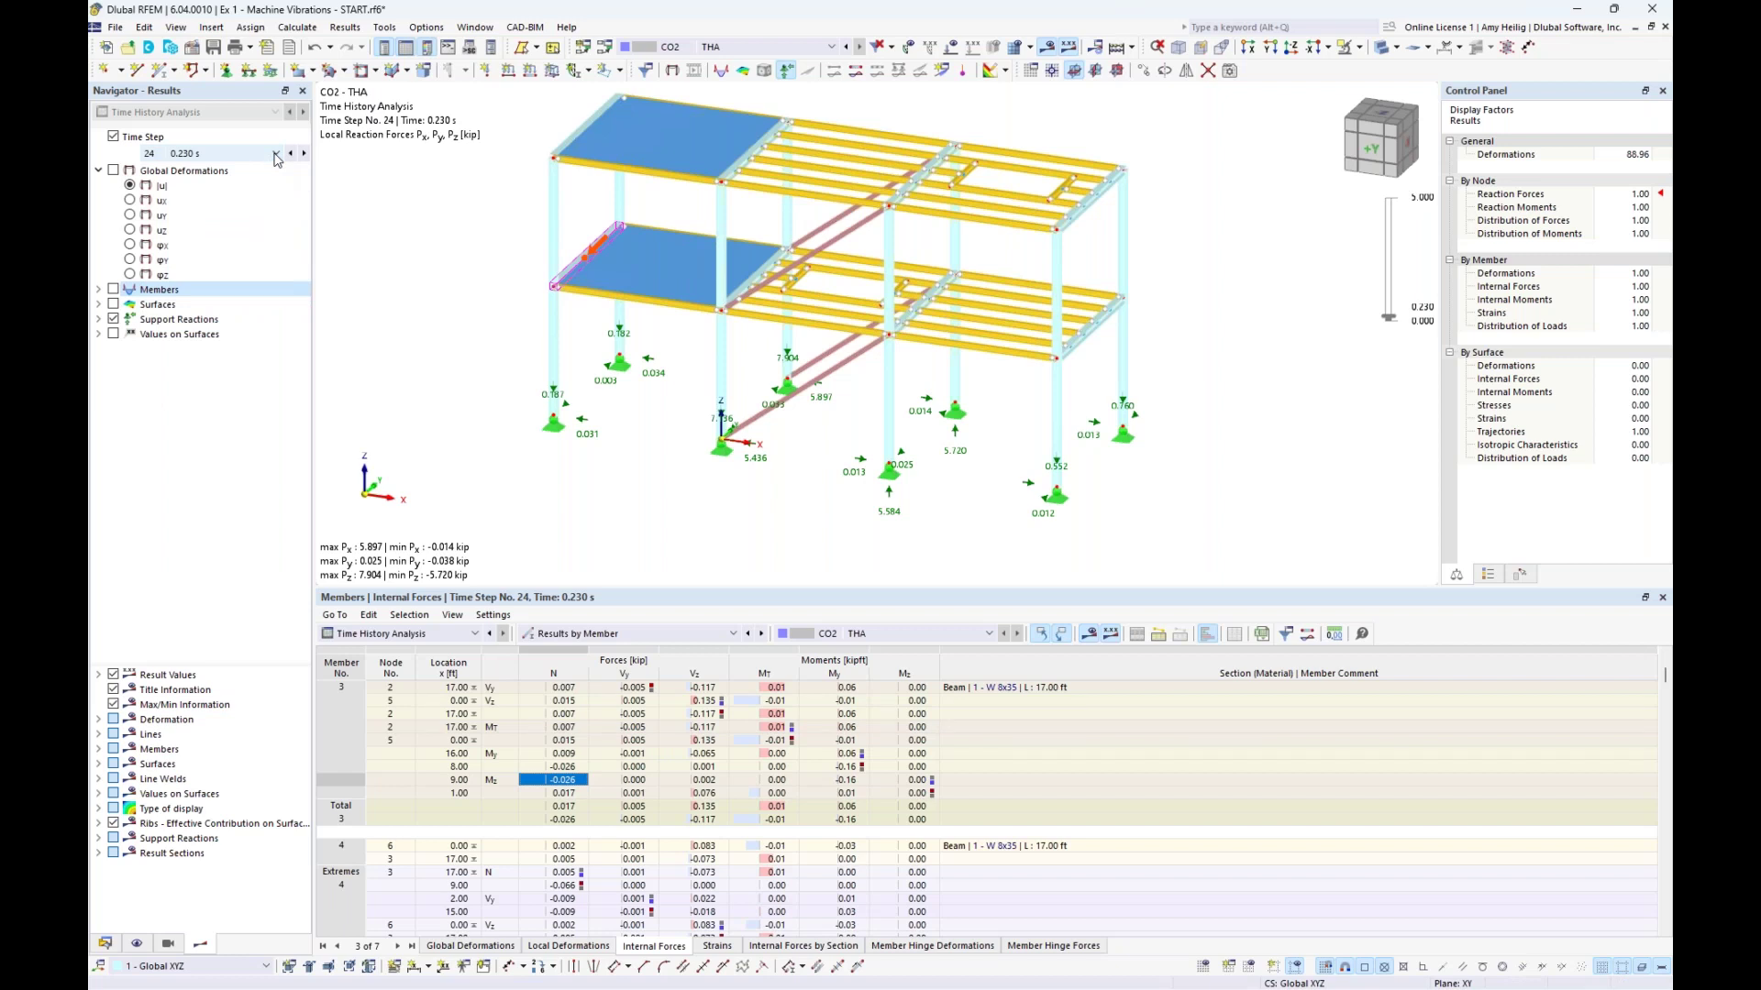
{"action": "left_click", "coordinate": [117, 142]}
{"action": "left_click", "coordinate": [114, 137]}
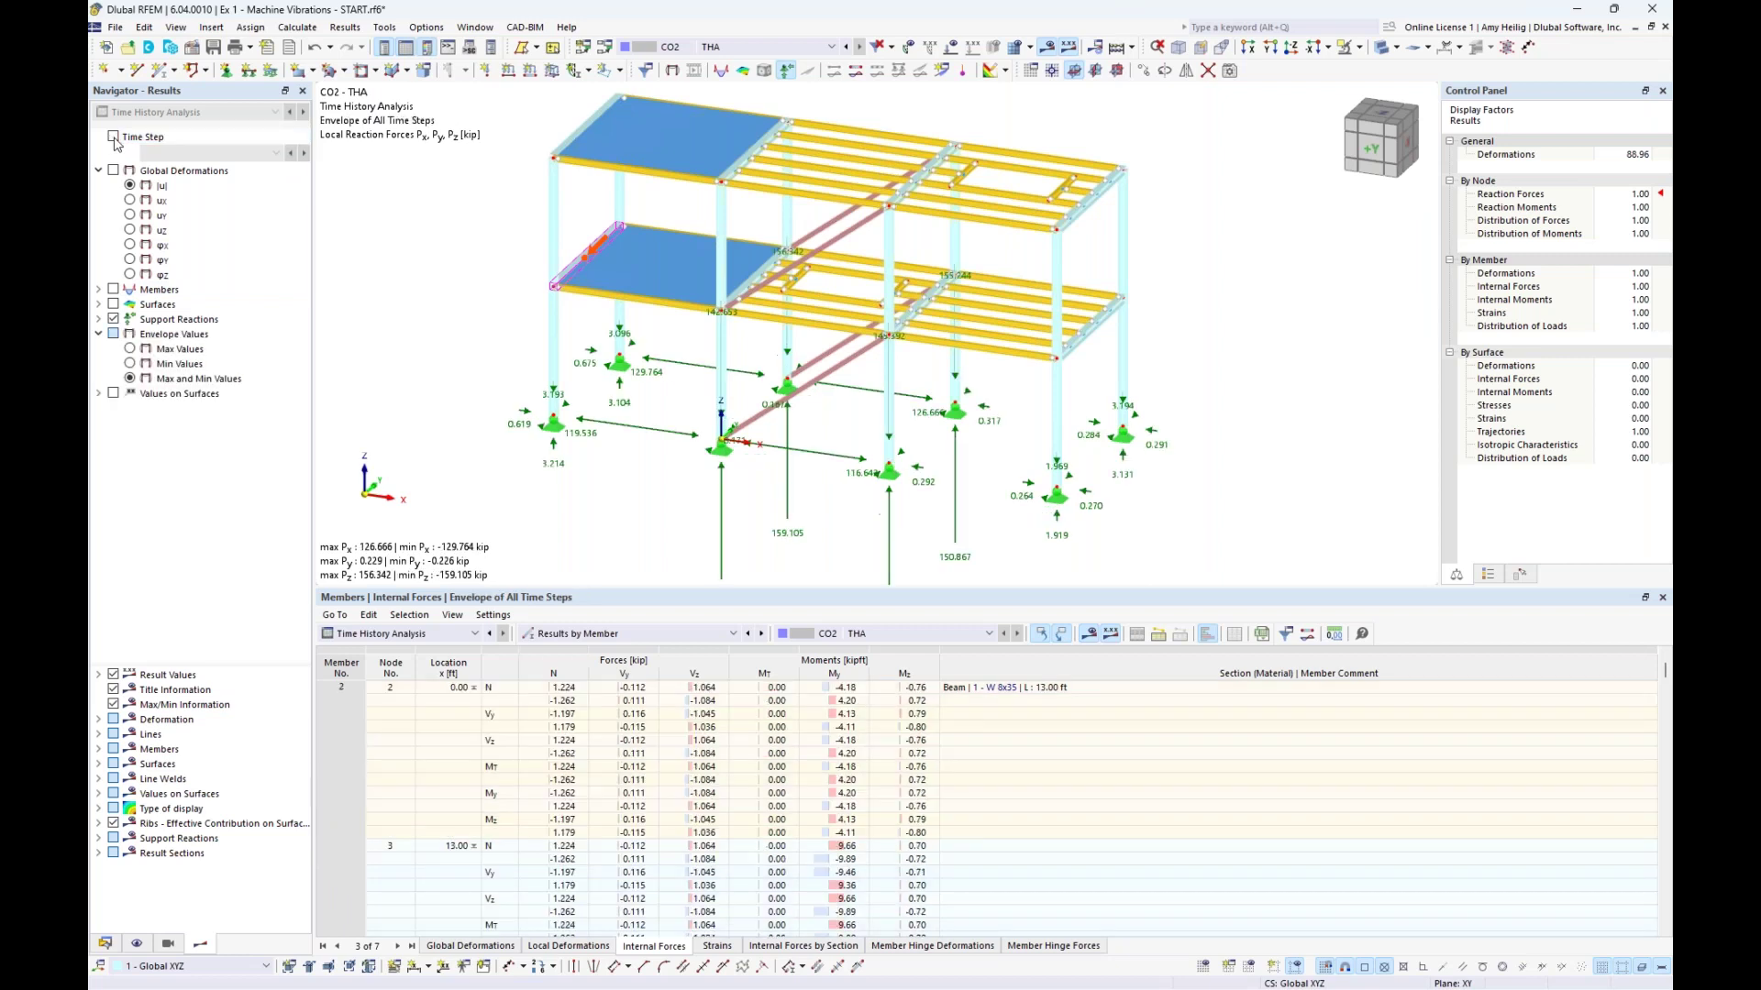
{"action": "left_click", "coordinate": [114, 319]}
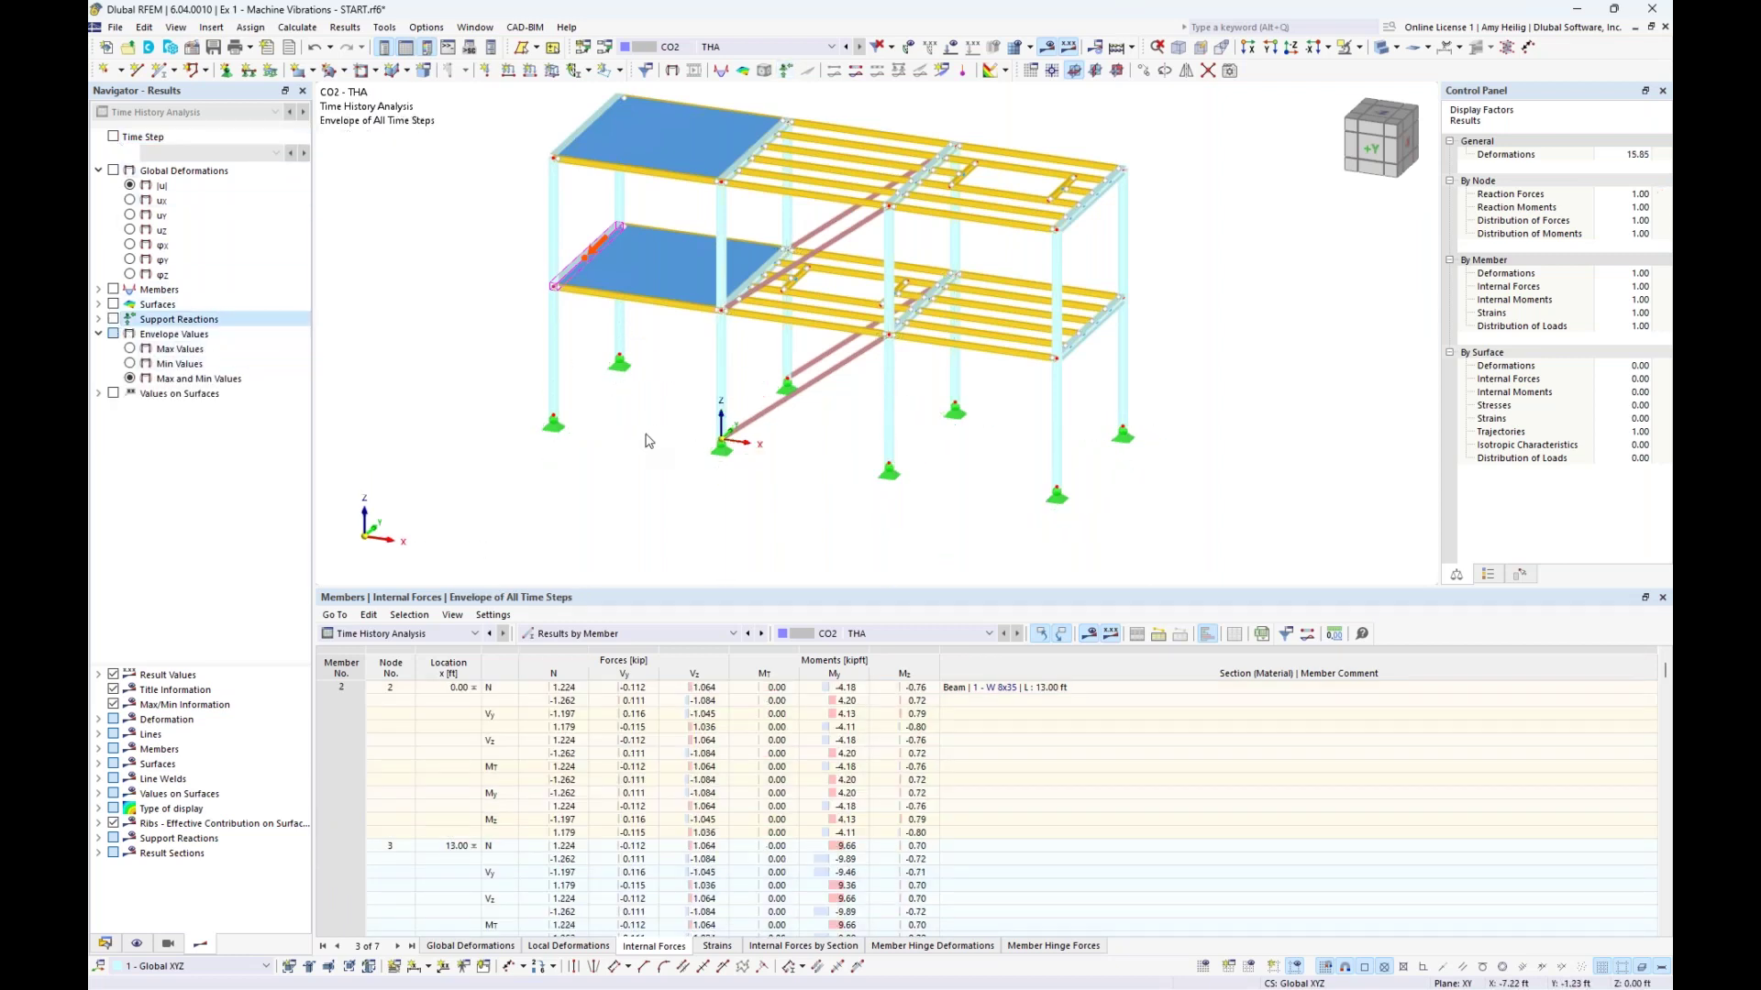
{"action": "middle_click_drag", "start_coordinate": [650, 442], "coordinate": [649, 526]}
Display the global deformation envelope on the model in an enlarged view, showing maximum values and minimum values in turn
{"action": "left_click", "coordinate": [113, 170]}
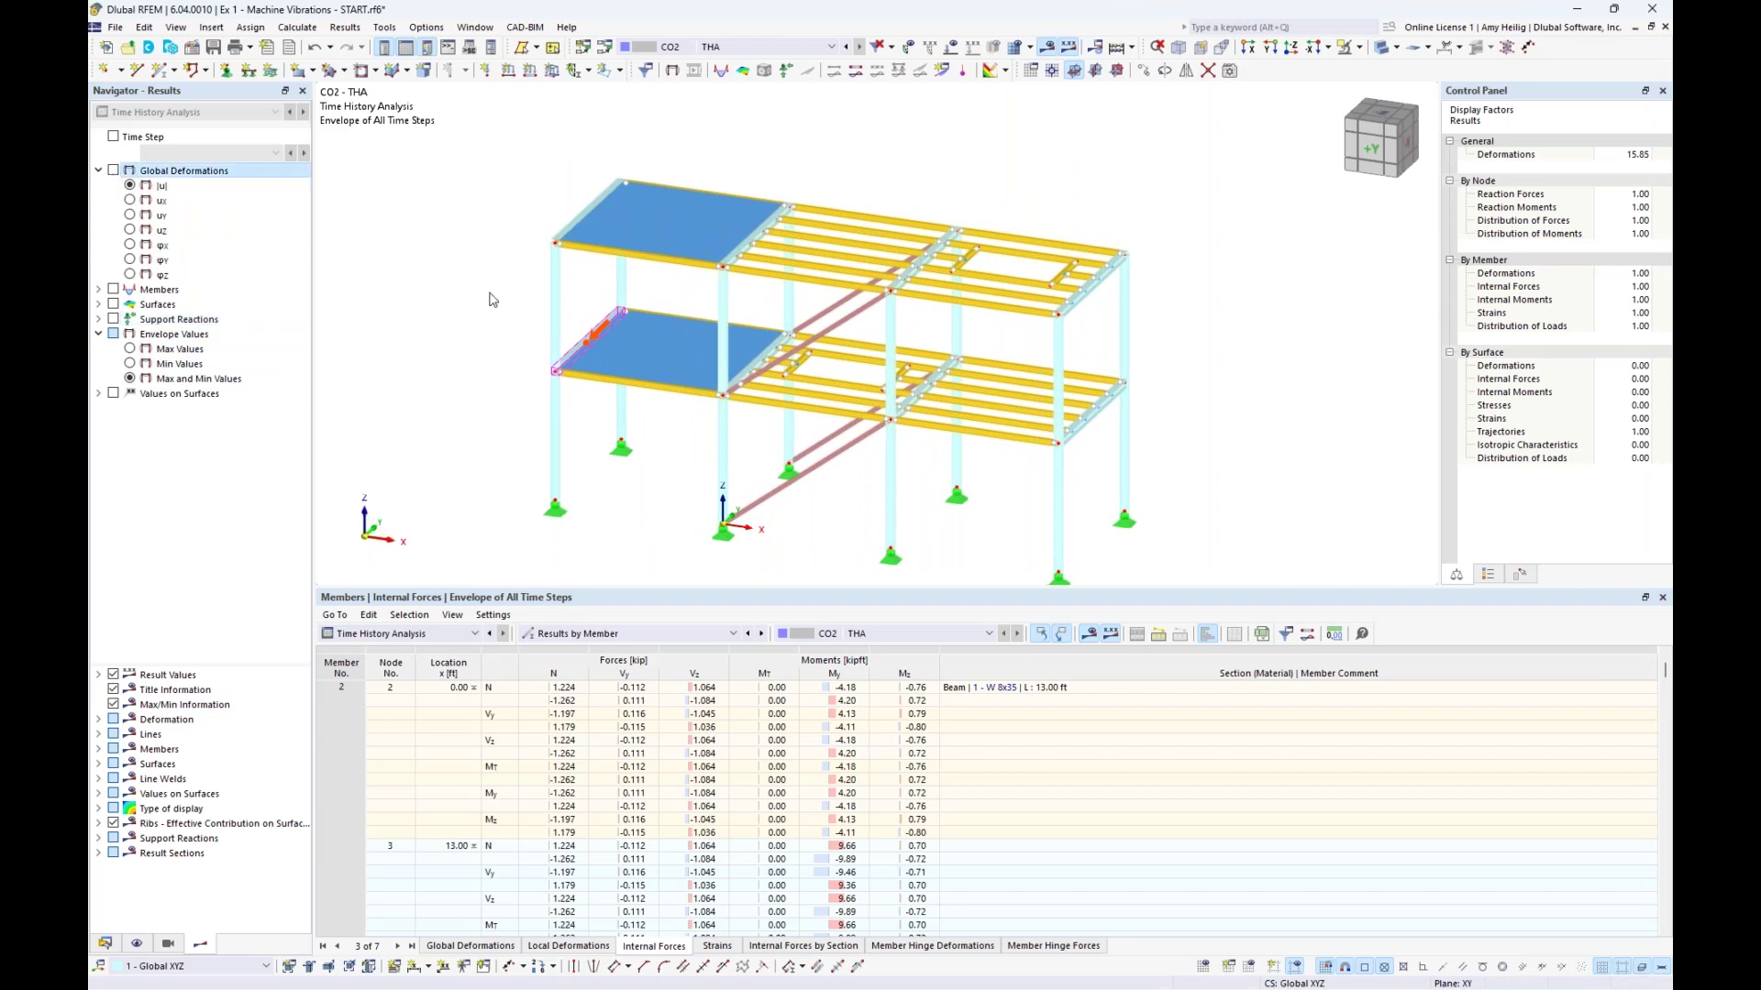
{"action": "middle_click_drag", "start_coordinate": [497, 362], "coordinate": [540, 326]}
{"action": "left_click_drag", "start_coordinate": [705, 587], "coordinate": [705, 655]}
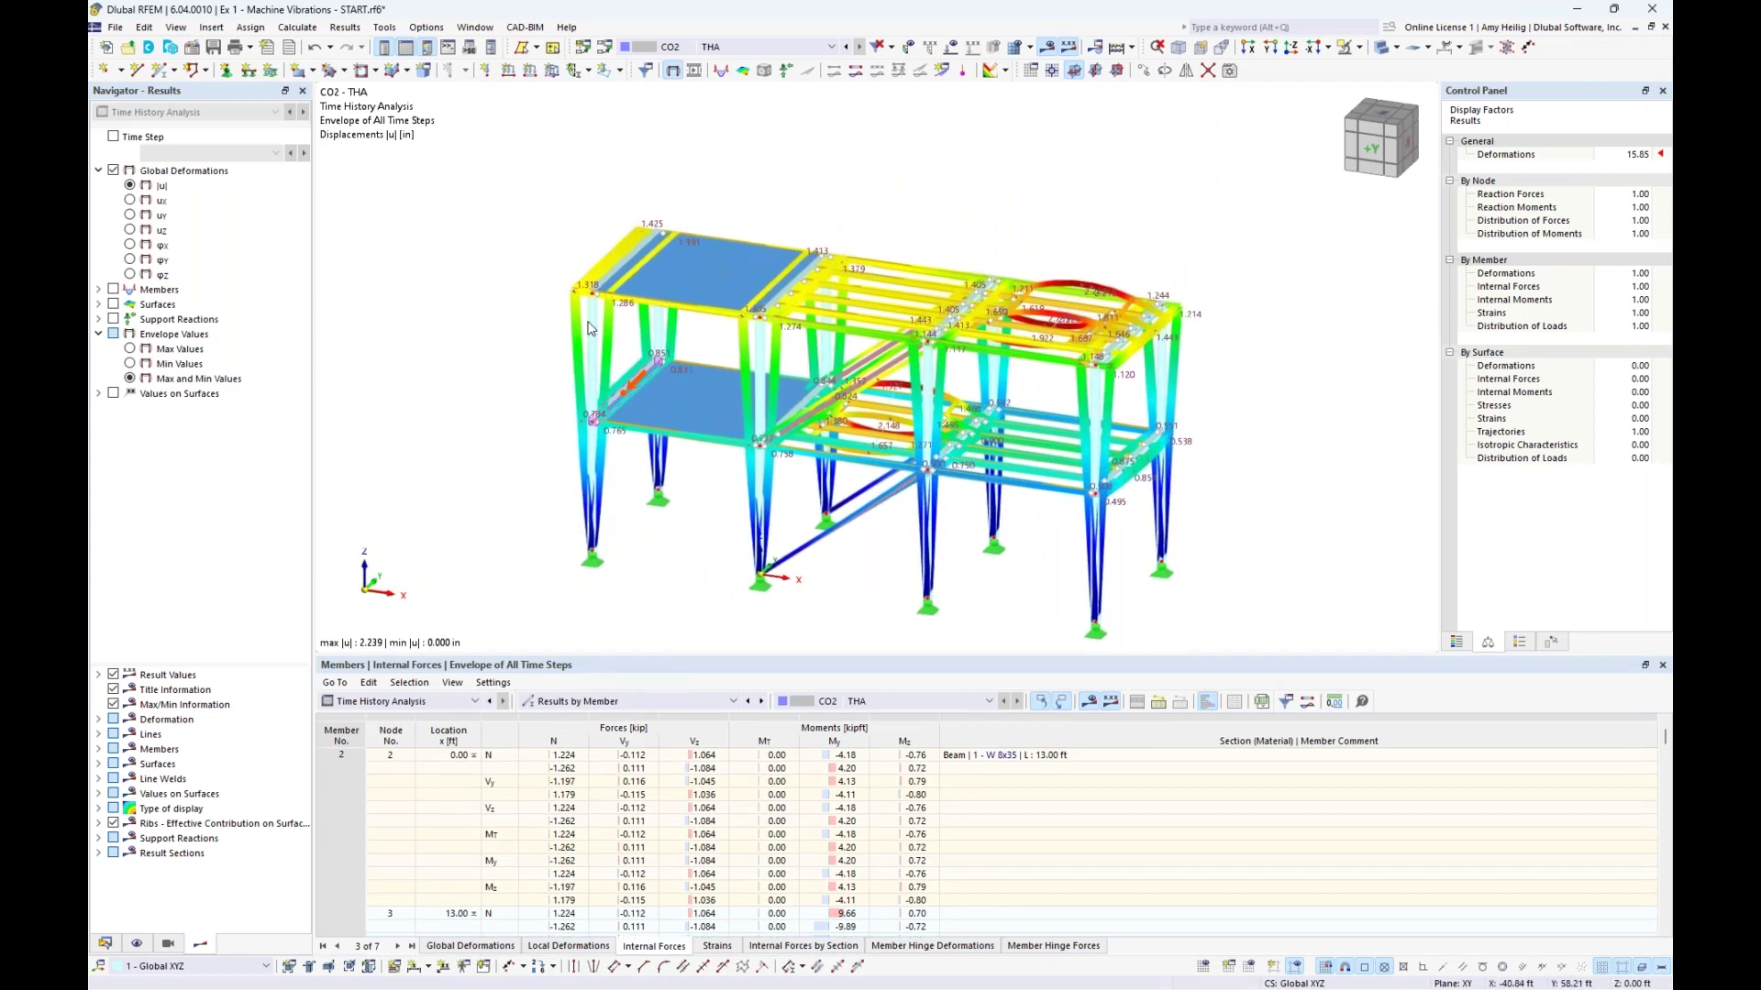
{"action": "scroll", "coordinate": [589, 328], "scroll_direction": "up", "scroll_amount": 1}
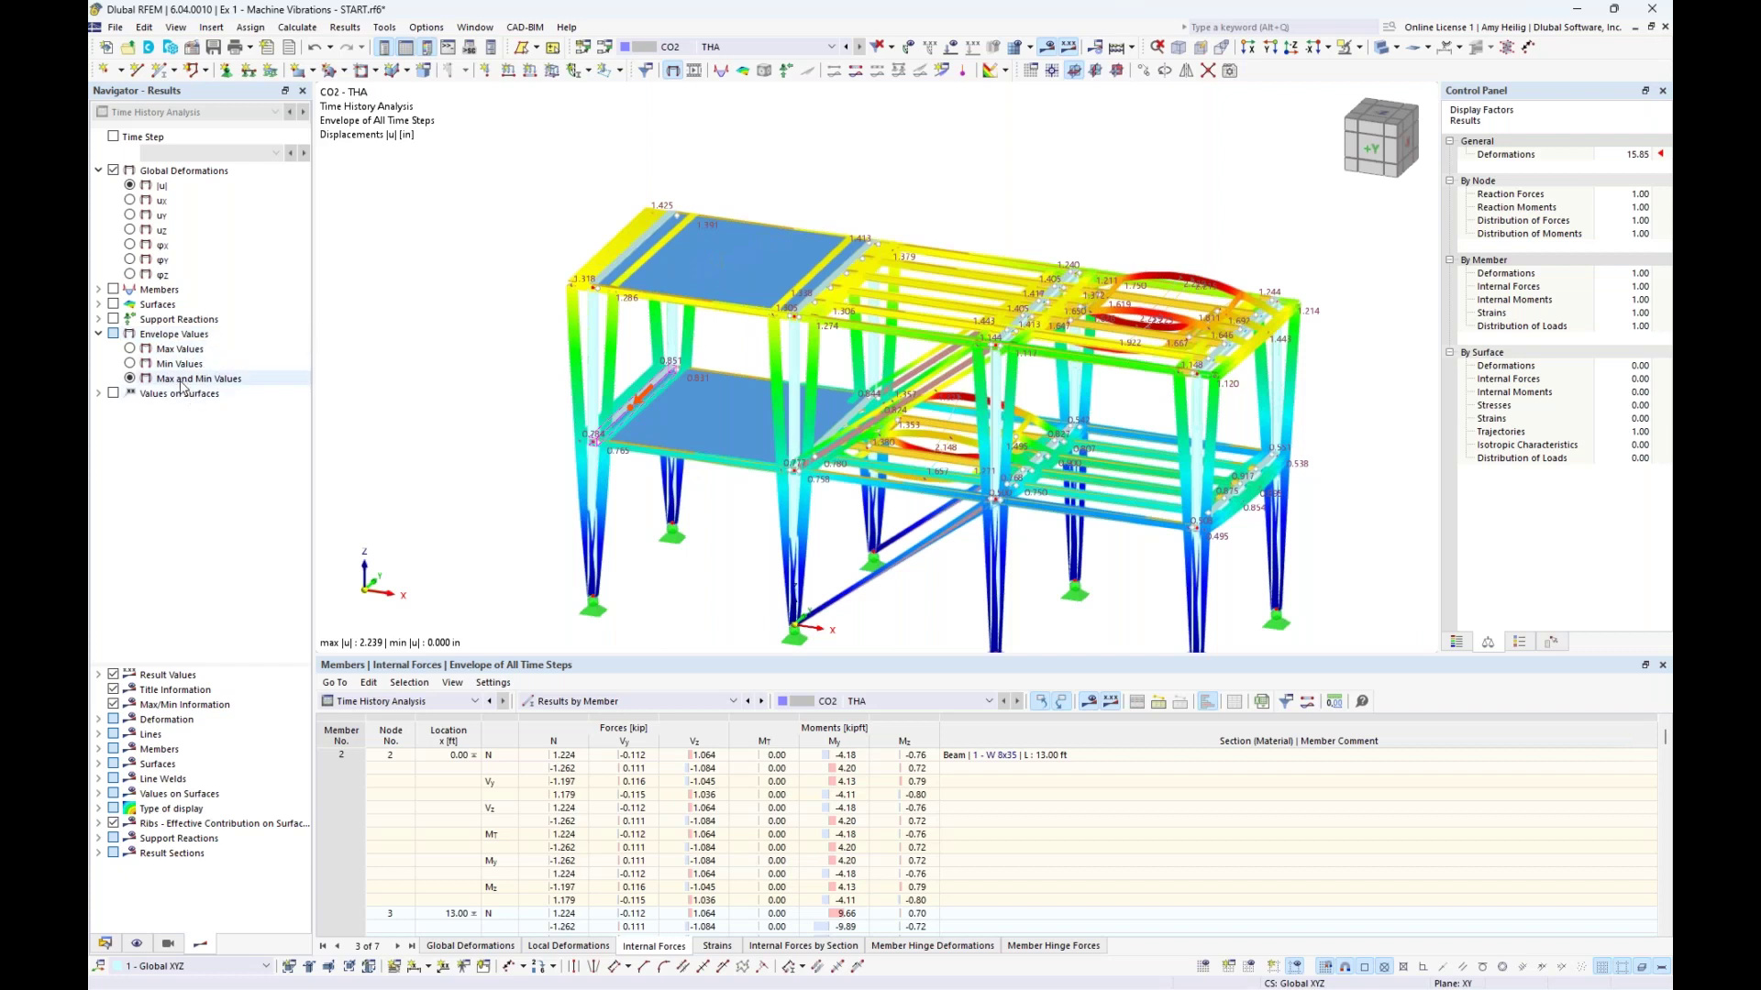
{"action": "left_click", "coordinate": [129, 350]}
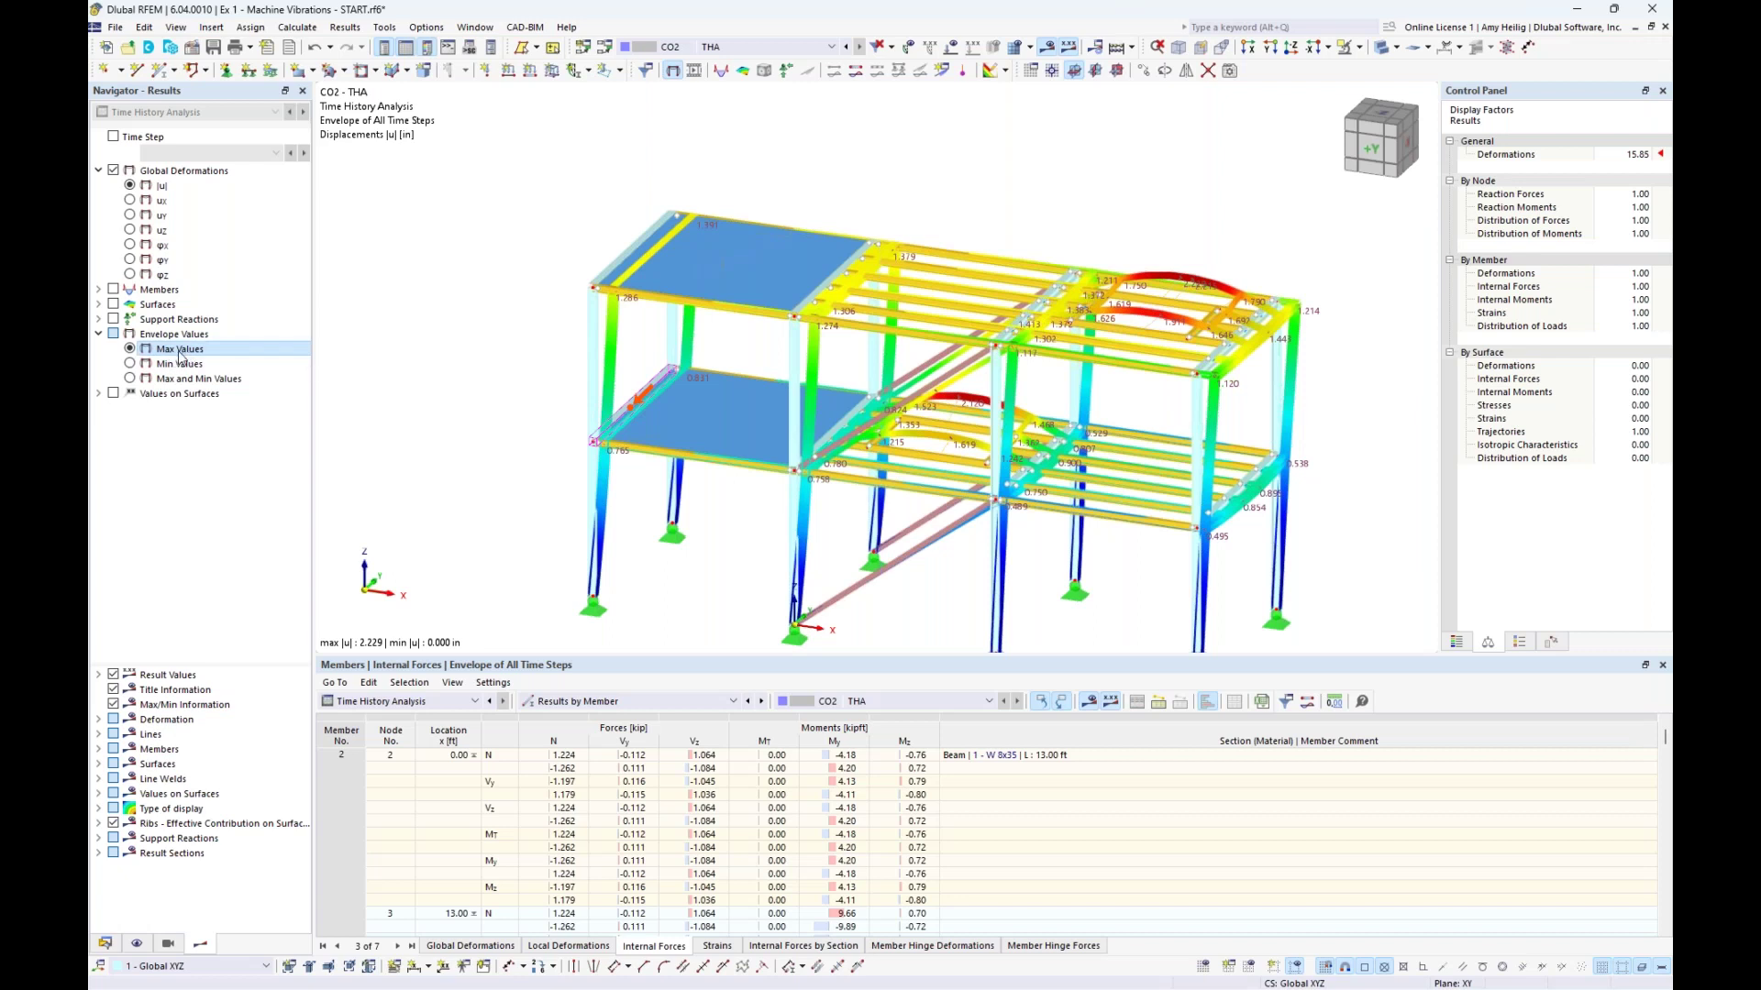
{"action": "left_click", "coordinate": [129, 364]}
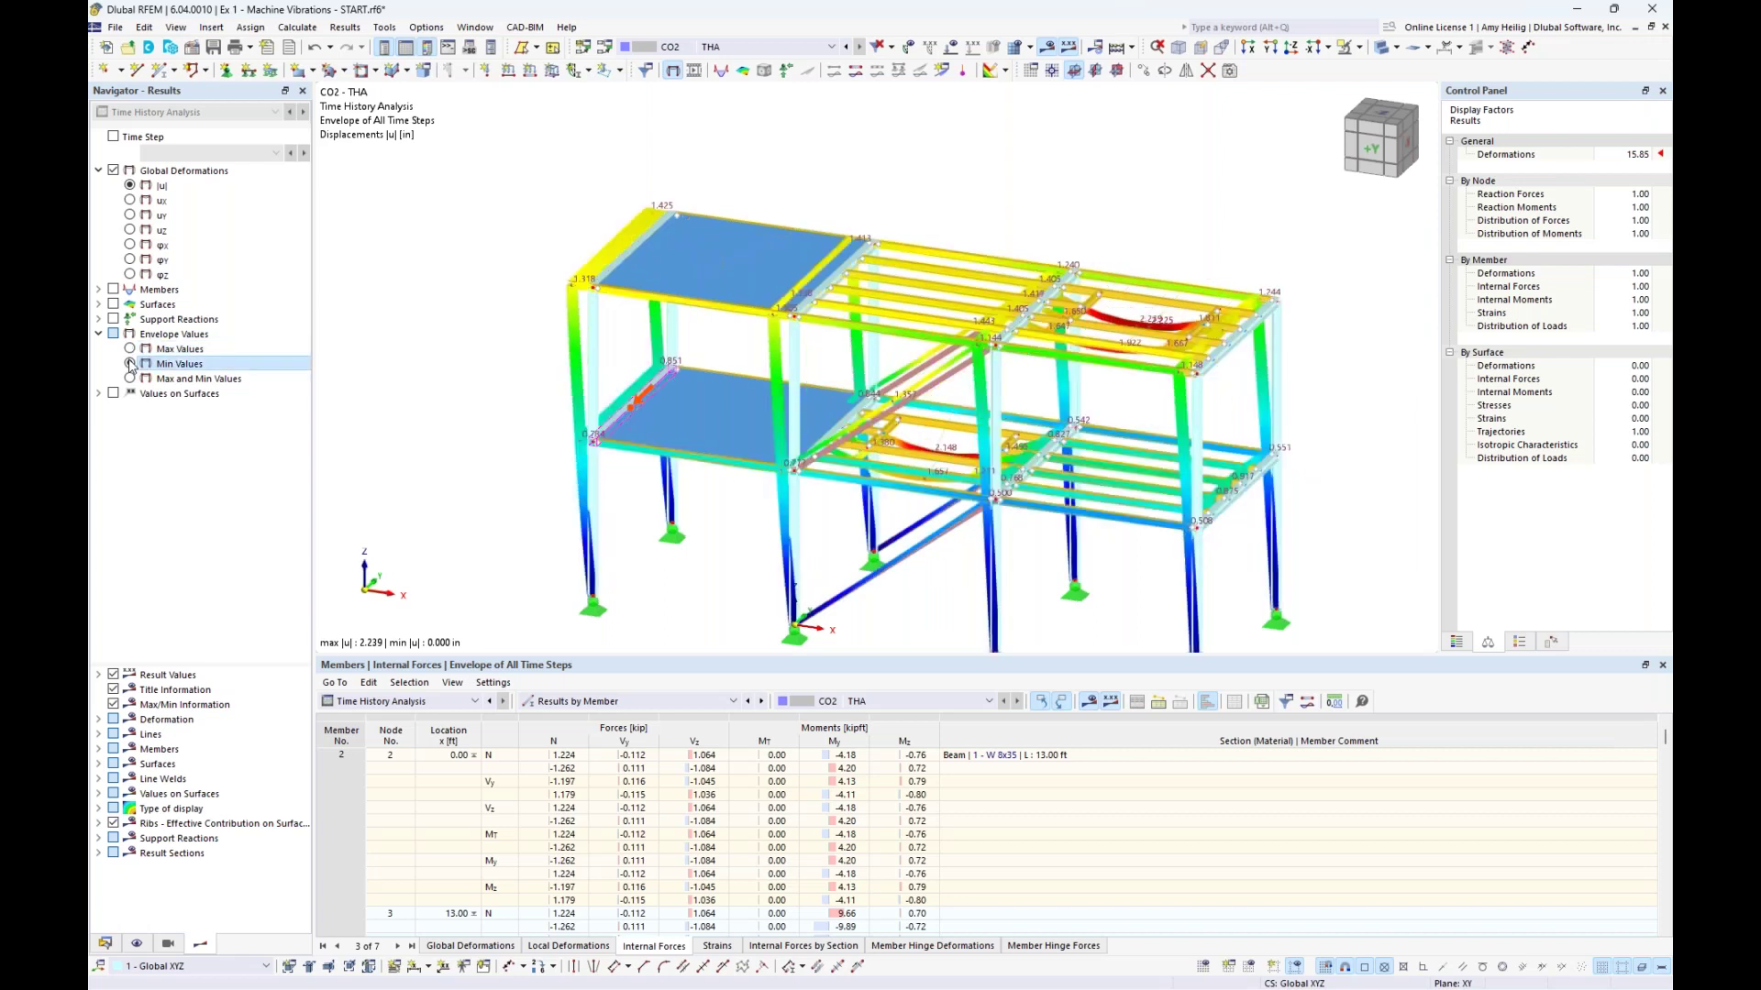
Display the envelope of the member axial forces N with both maximum and minimum values
{"action": "left_click", "coordinate": [99, 290]}
{"action": "left_click", "coordinate": [113, 289]}
{"action": "left_click", "coordinate": [146, 334]}
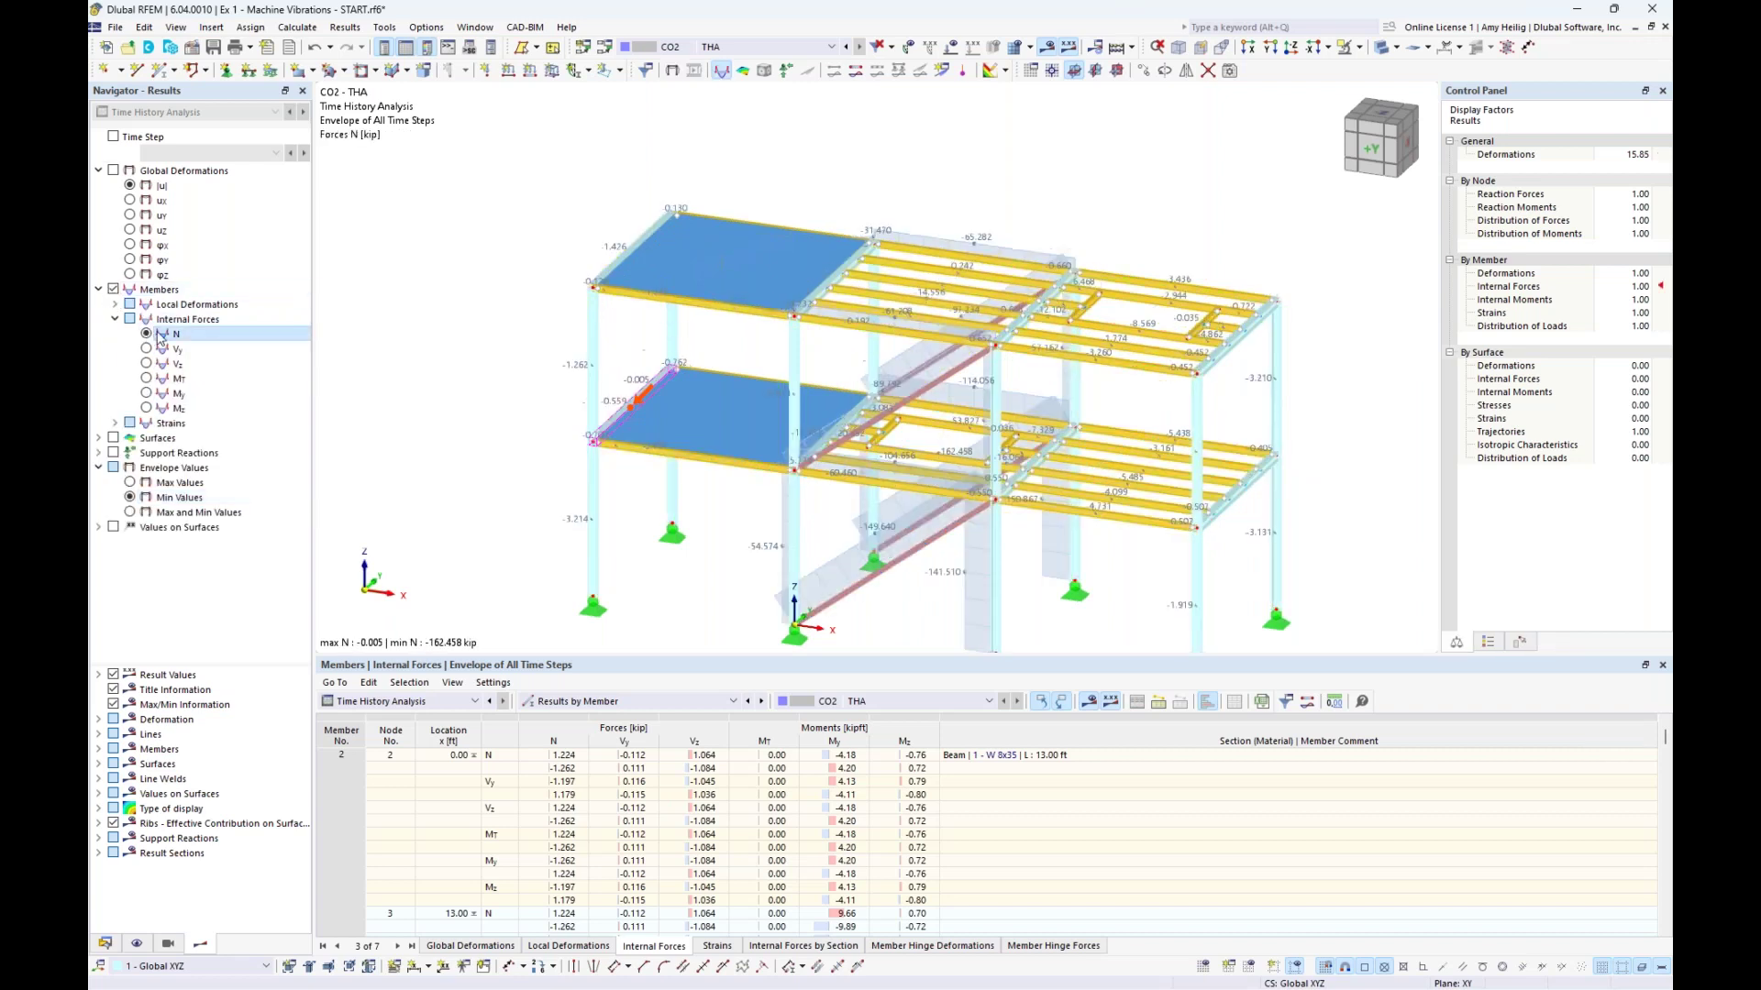
{"action": "left_click", "coordinate": [130, 512]}
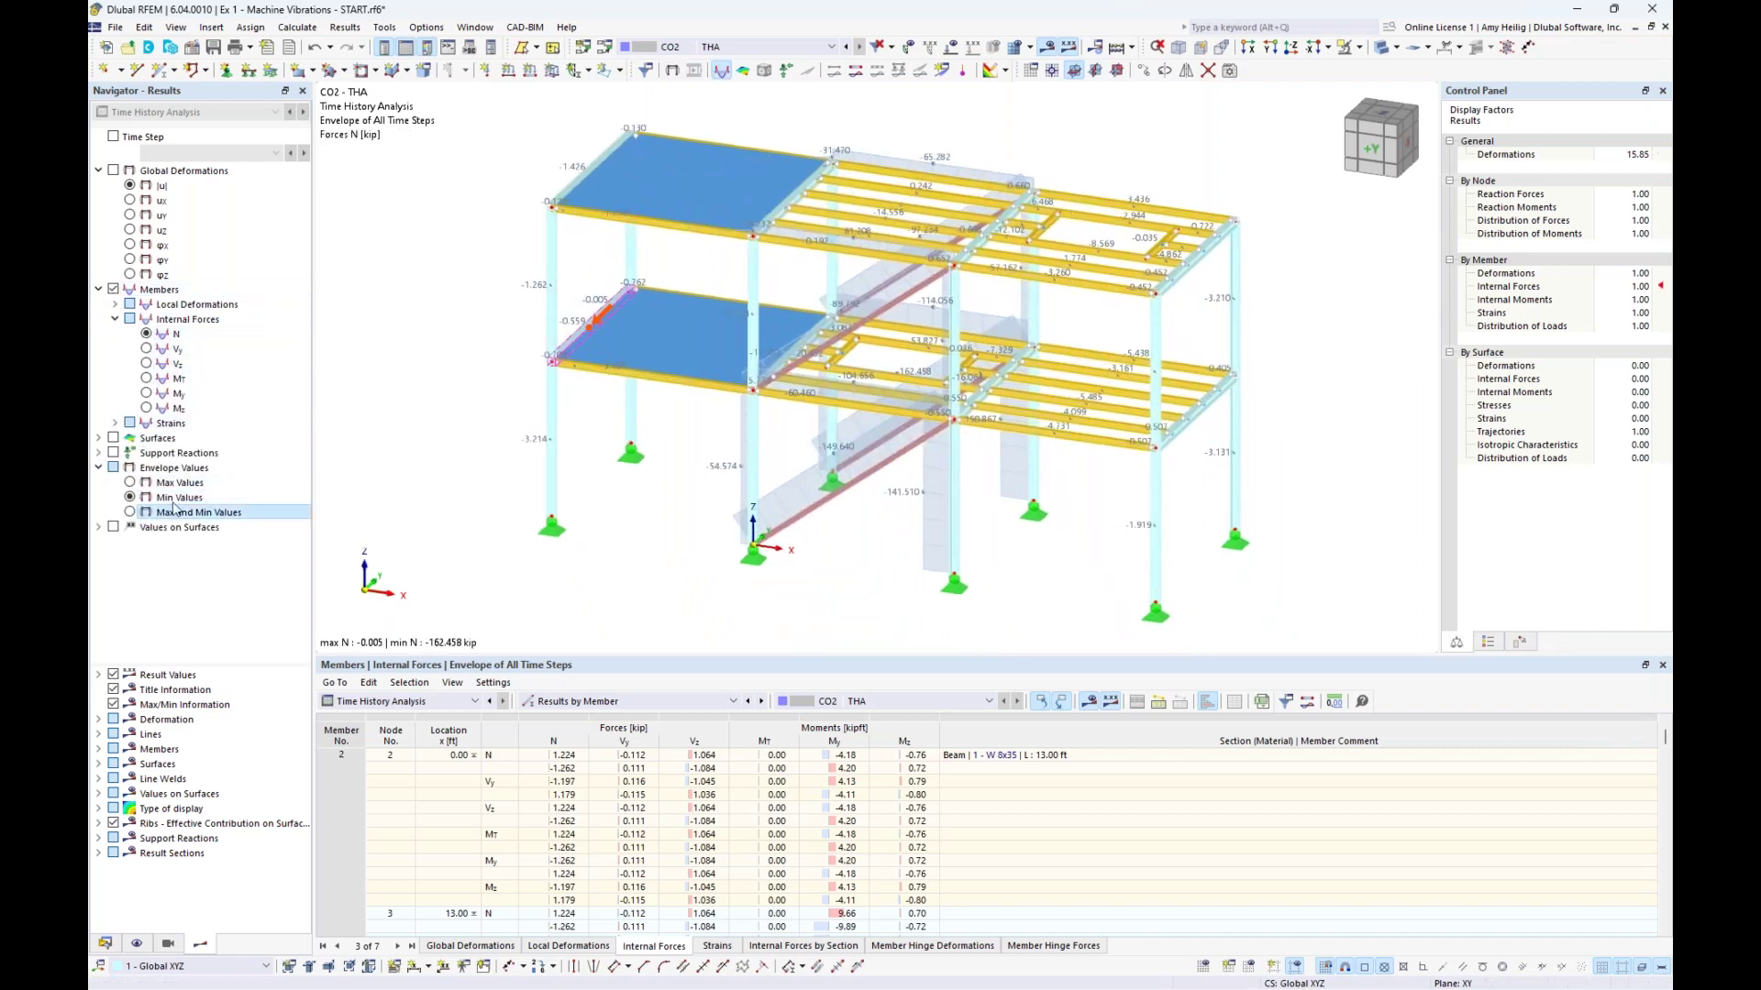
Try wireframe display, render the model as transparent solids, and hide the member results
{"action": "left_click", "coordinate": [1379, 48]}
{"action": "left_click", "coordinate": [1381, 47]}
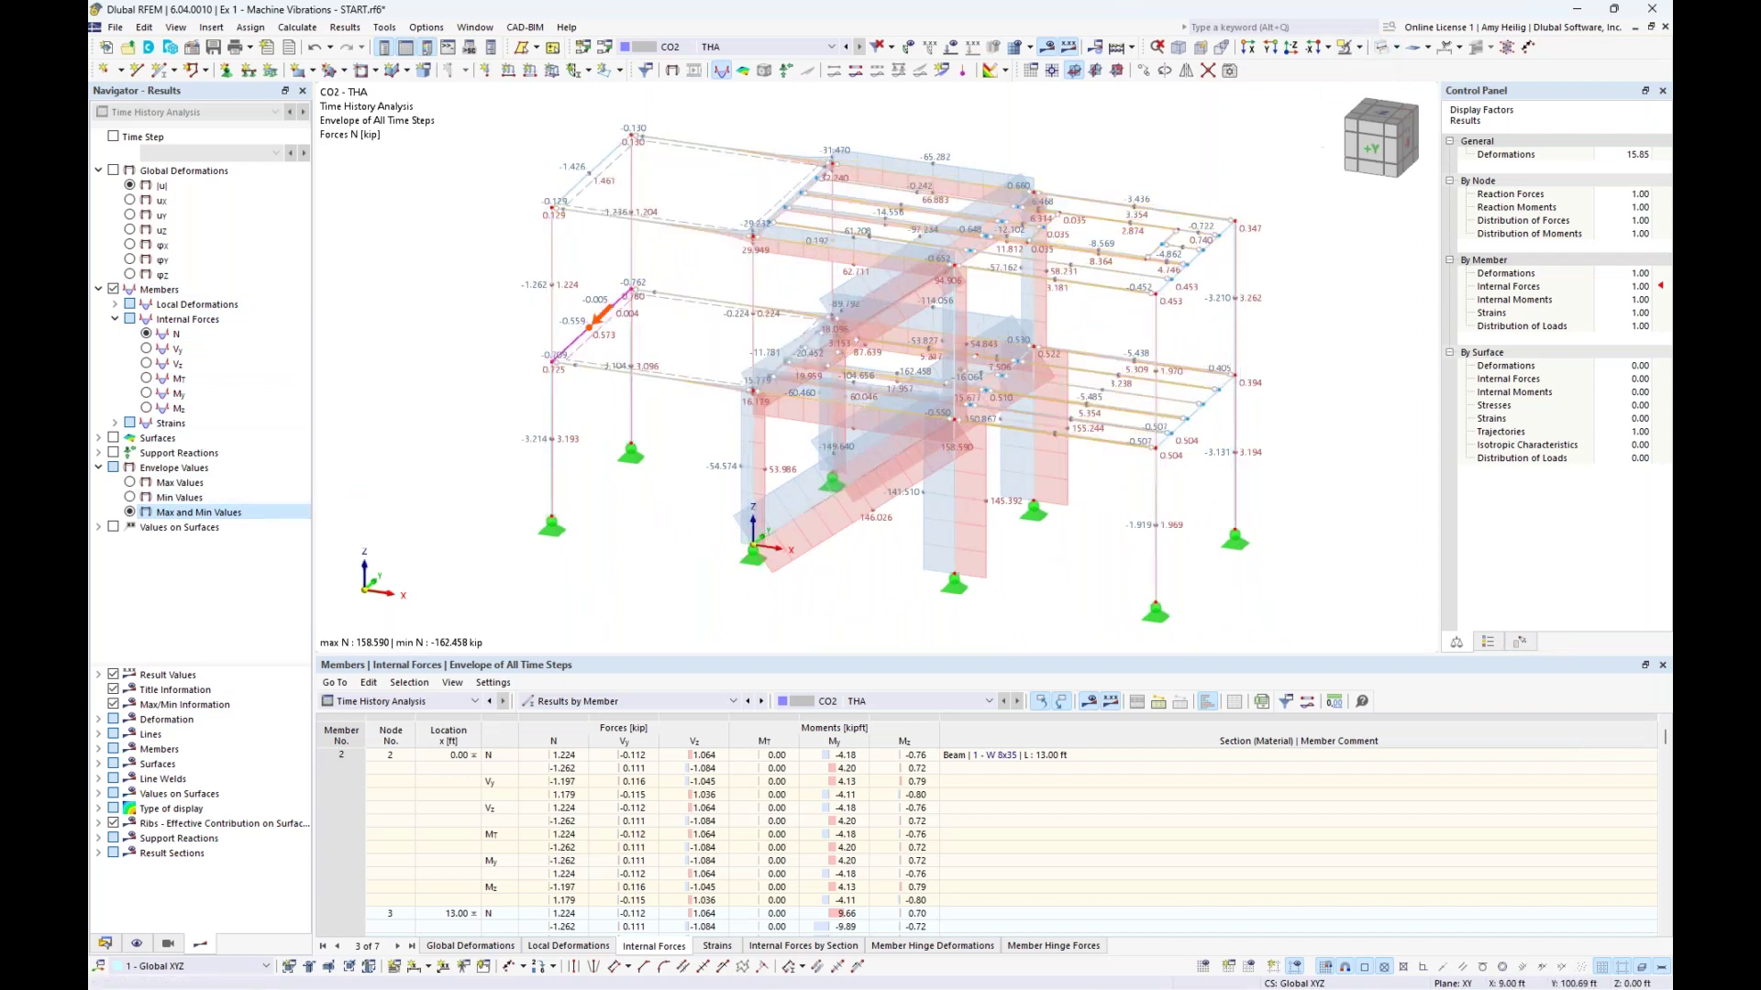
{"action": "left_click", "coordinate": [1397, 48]}
{"action": "left_click", "coordinate": [1424, 88]}
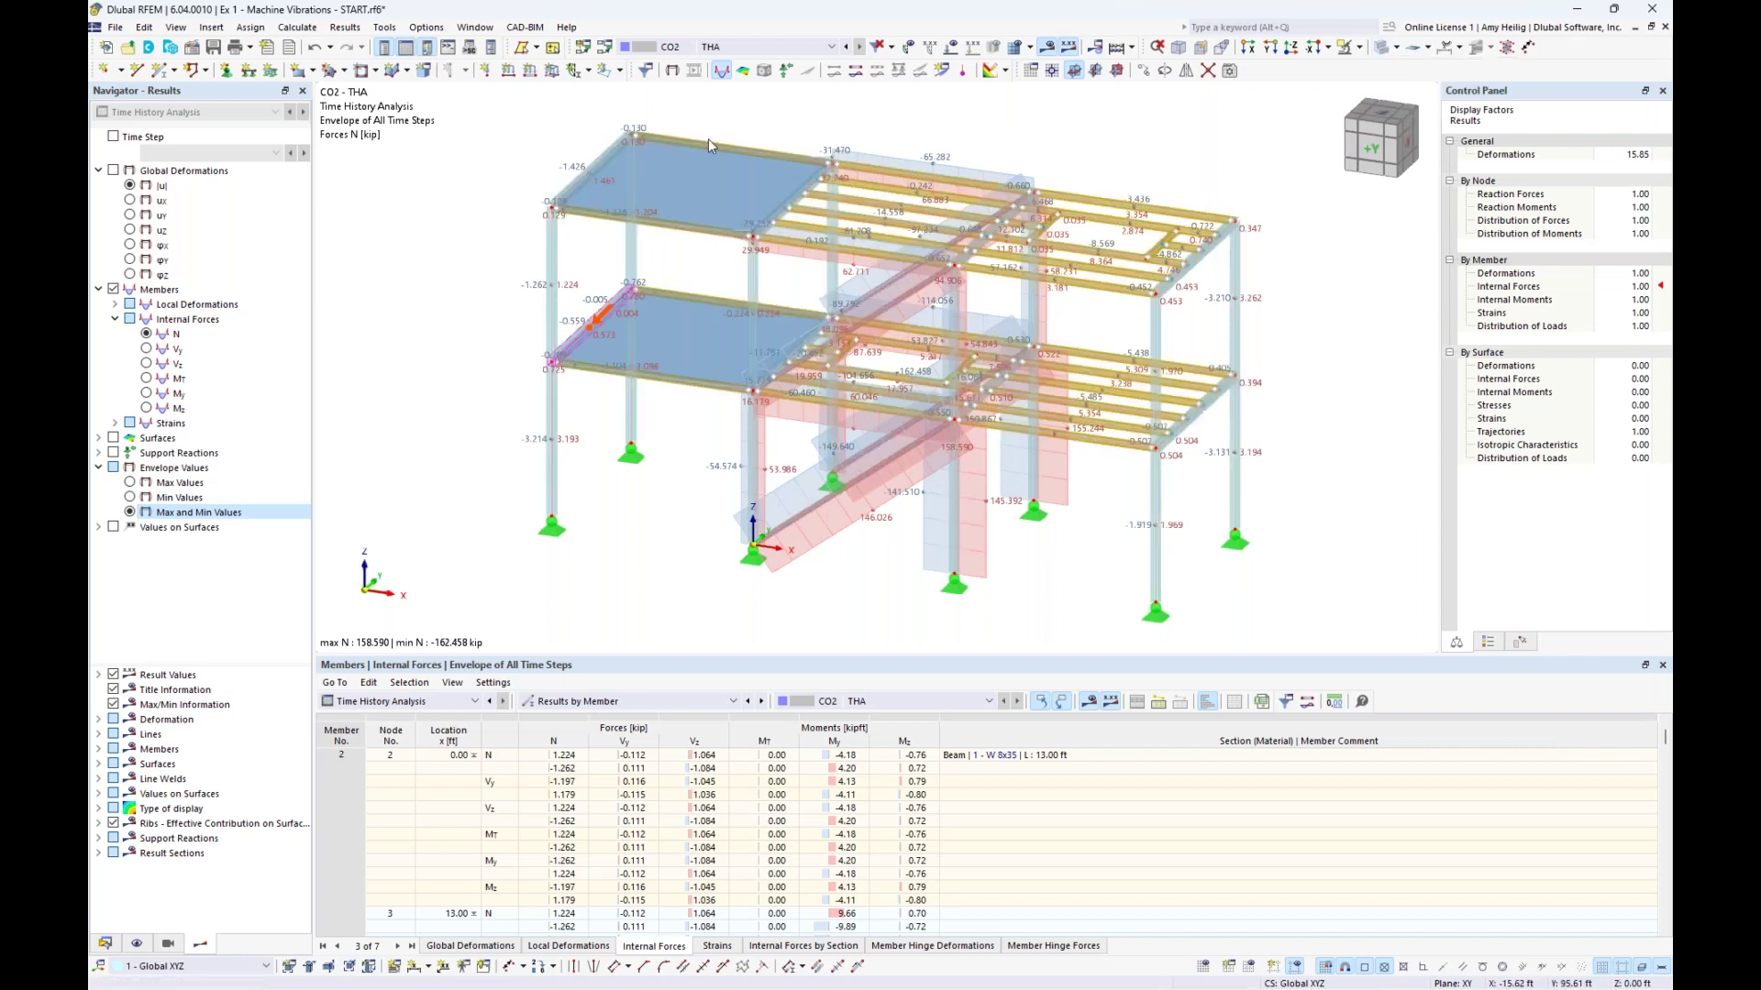
{"action": "left_click", "coordinate": [99, 289]}
{"action": "left_click", "coordinate": [113, 289]}
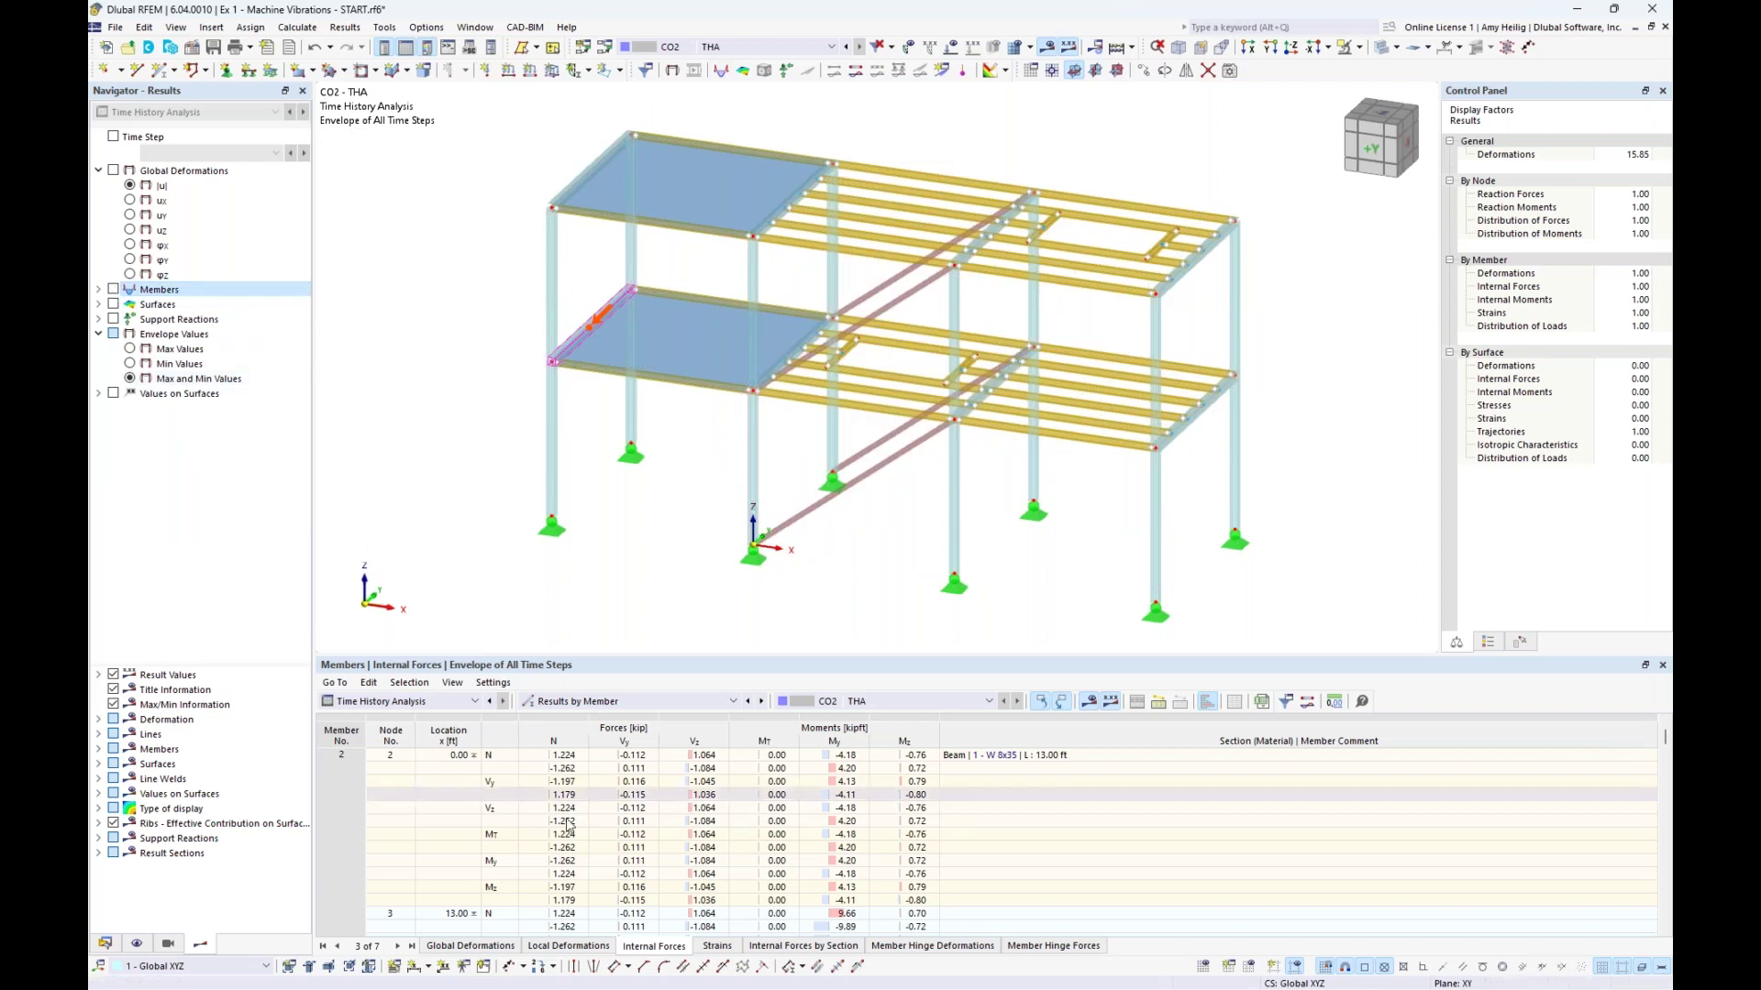
Create a new calculation diagram with Time History Analysis as its analysis type
{"action": "left_click", "coordinate": [107, 944]}
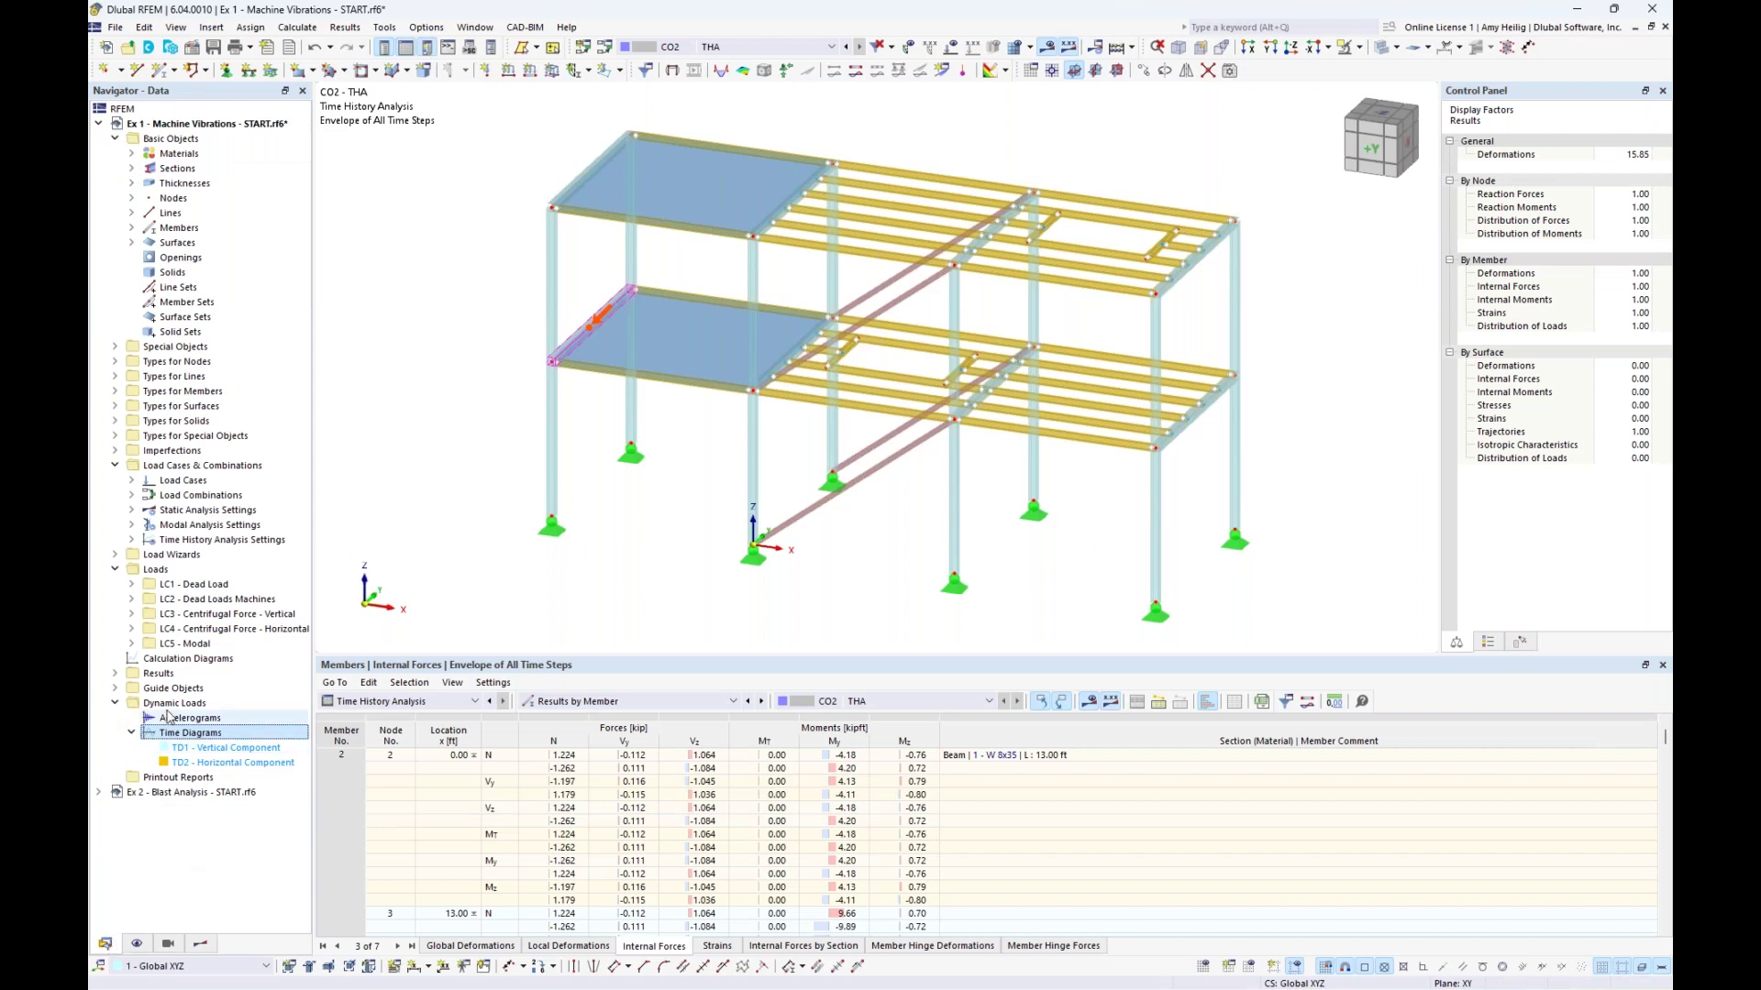
{"action": "left_click", "coordinate": [114, 570]}
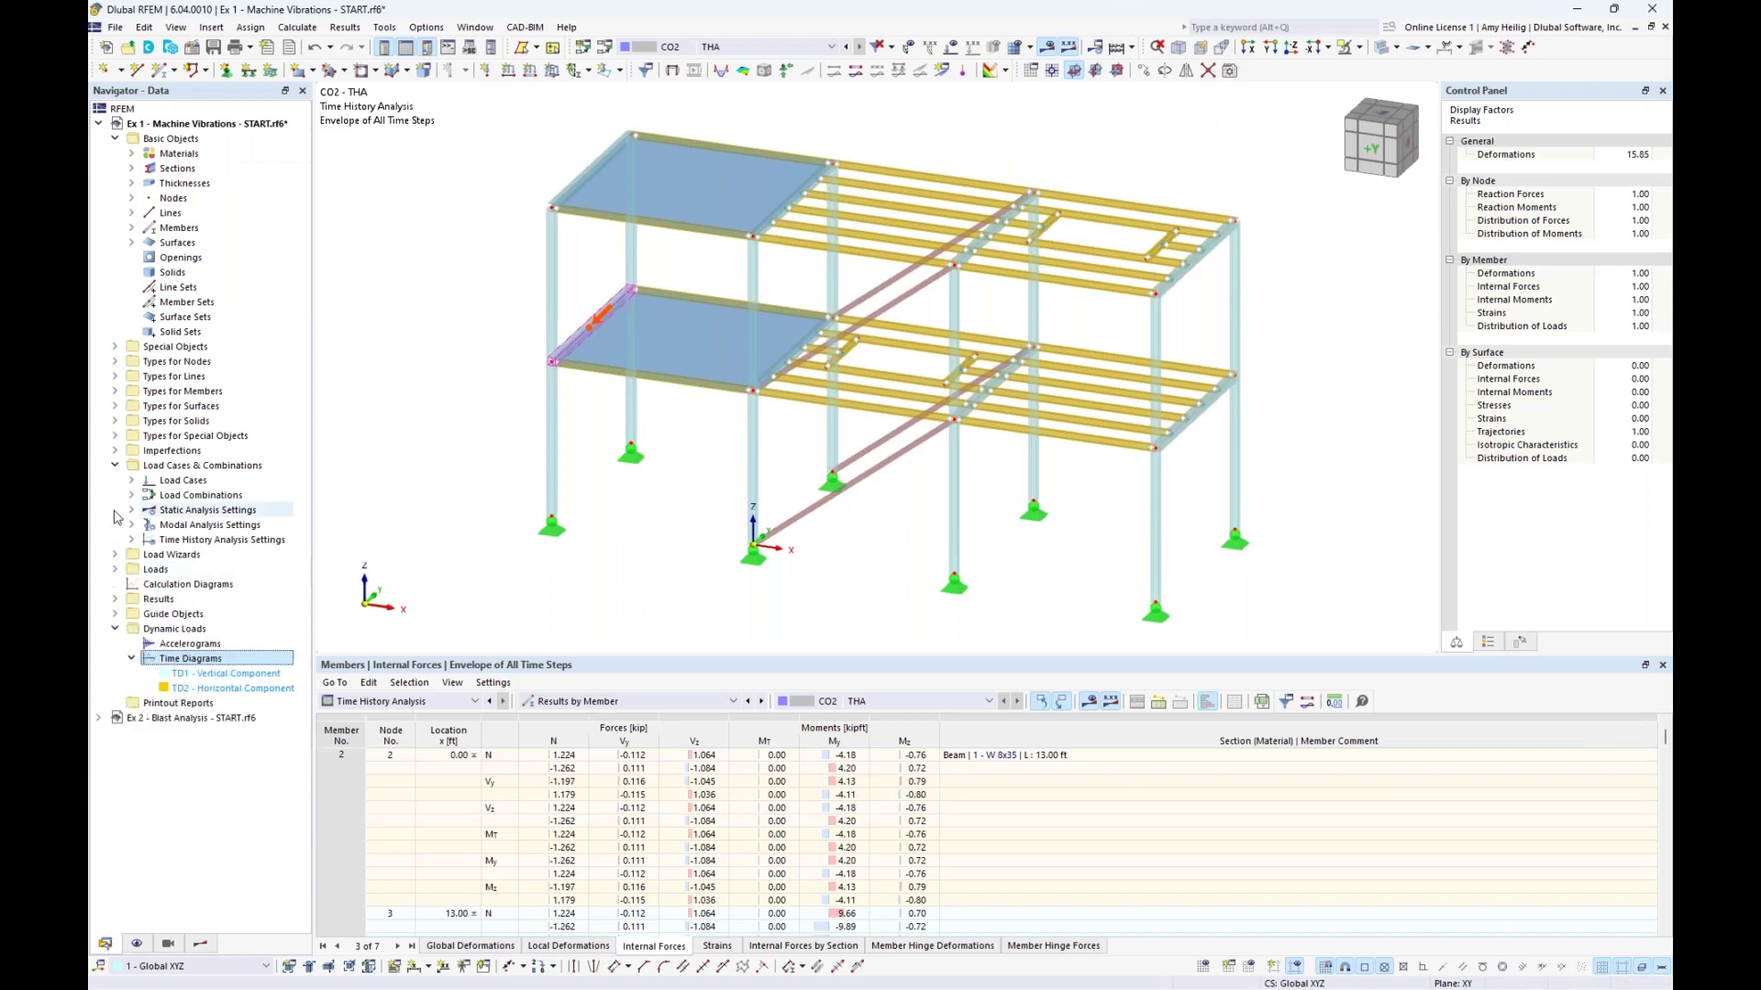
{"action": "left_click", "coordinate": [114, 465]}
{"action": "left_click", "coordinate": [198, 511]}
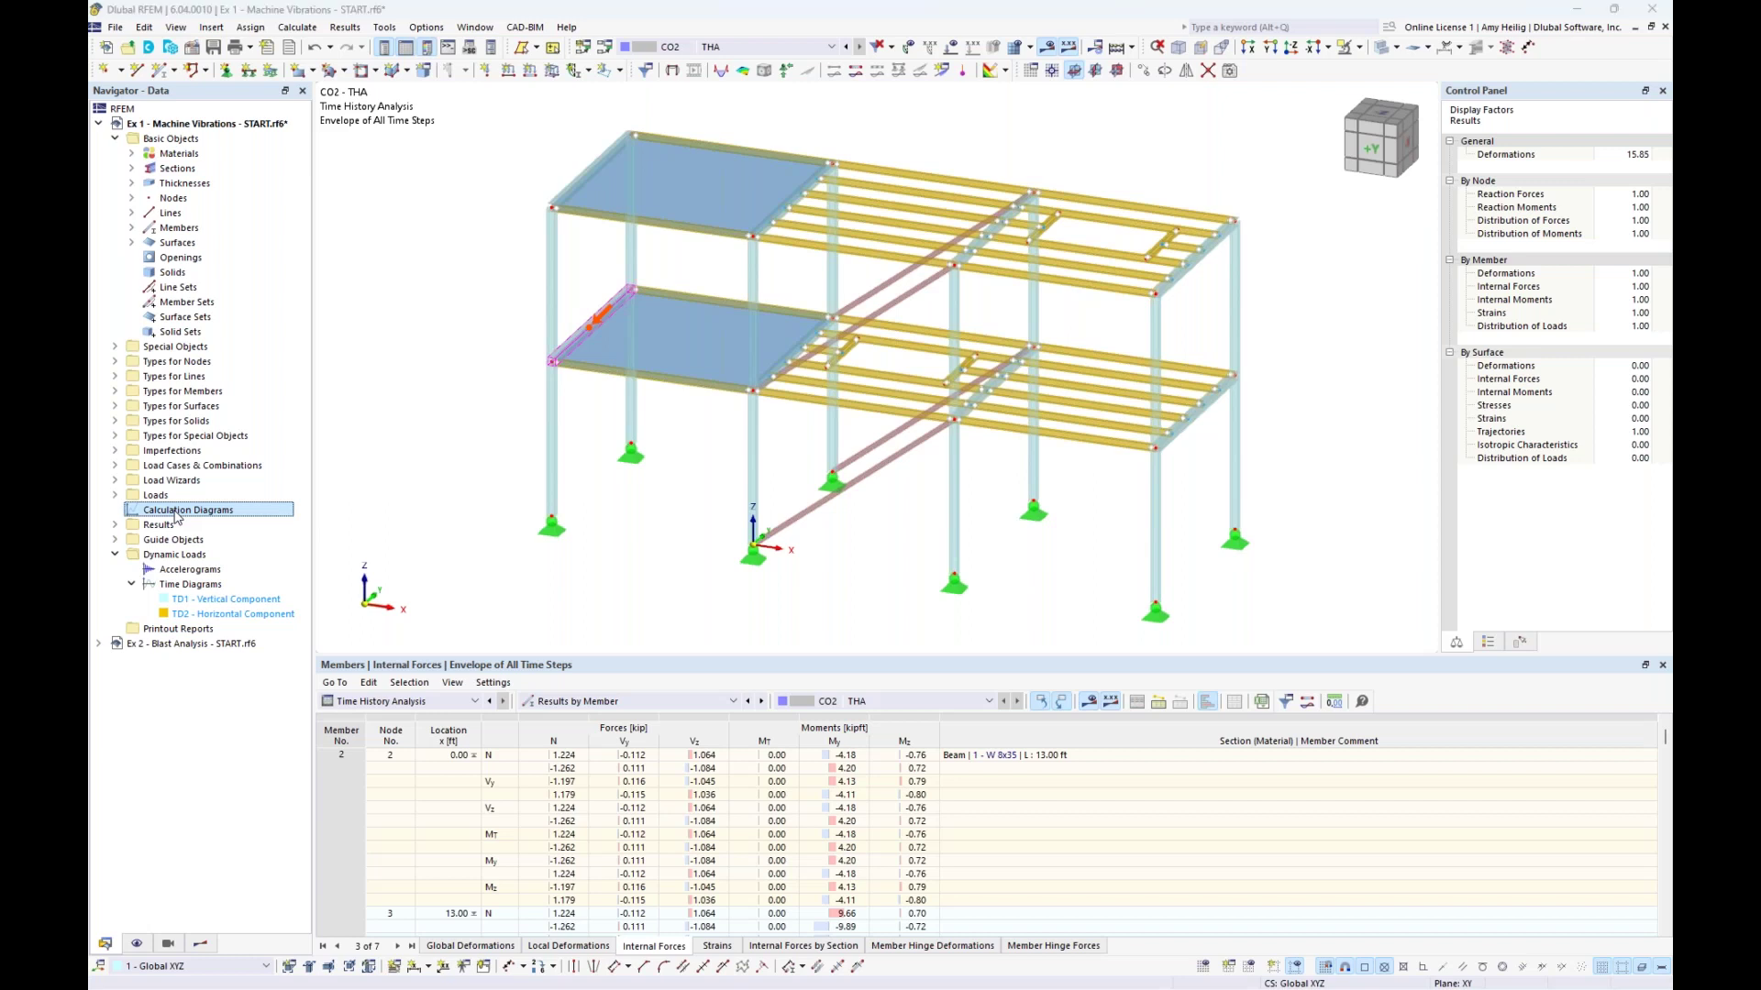
{"action": "double_click", "coordinate": [184, 510]}
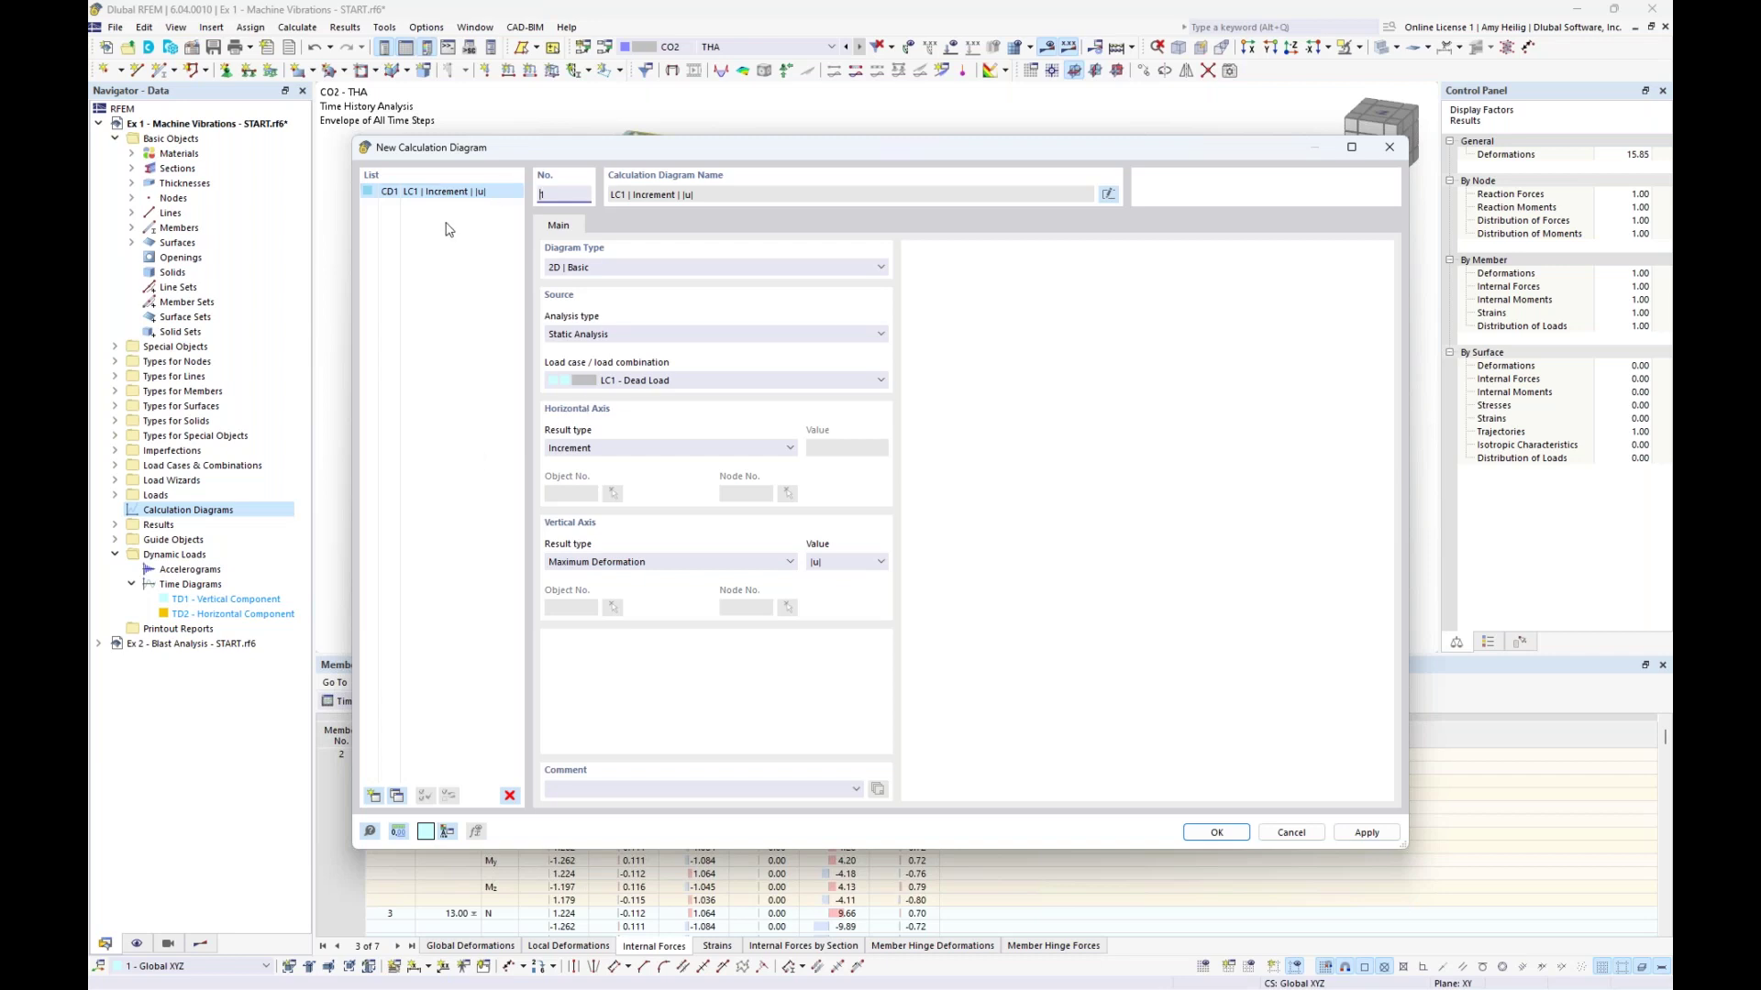
{"action": "left_click", "coordinate": [605, 335]}
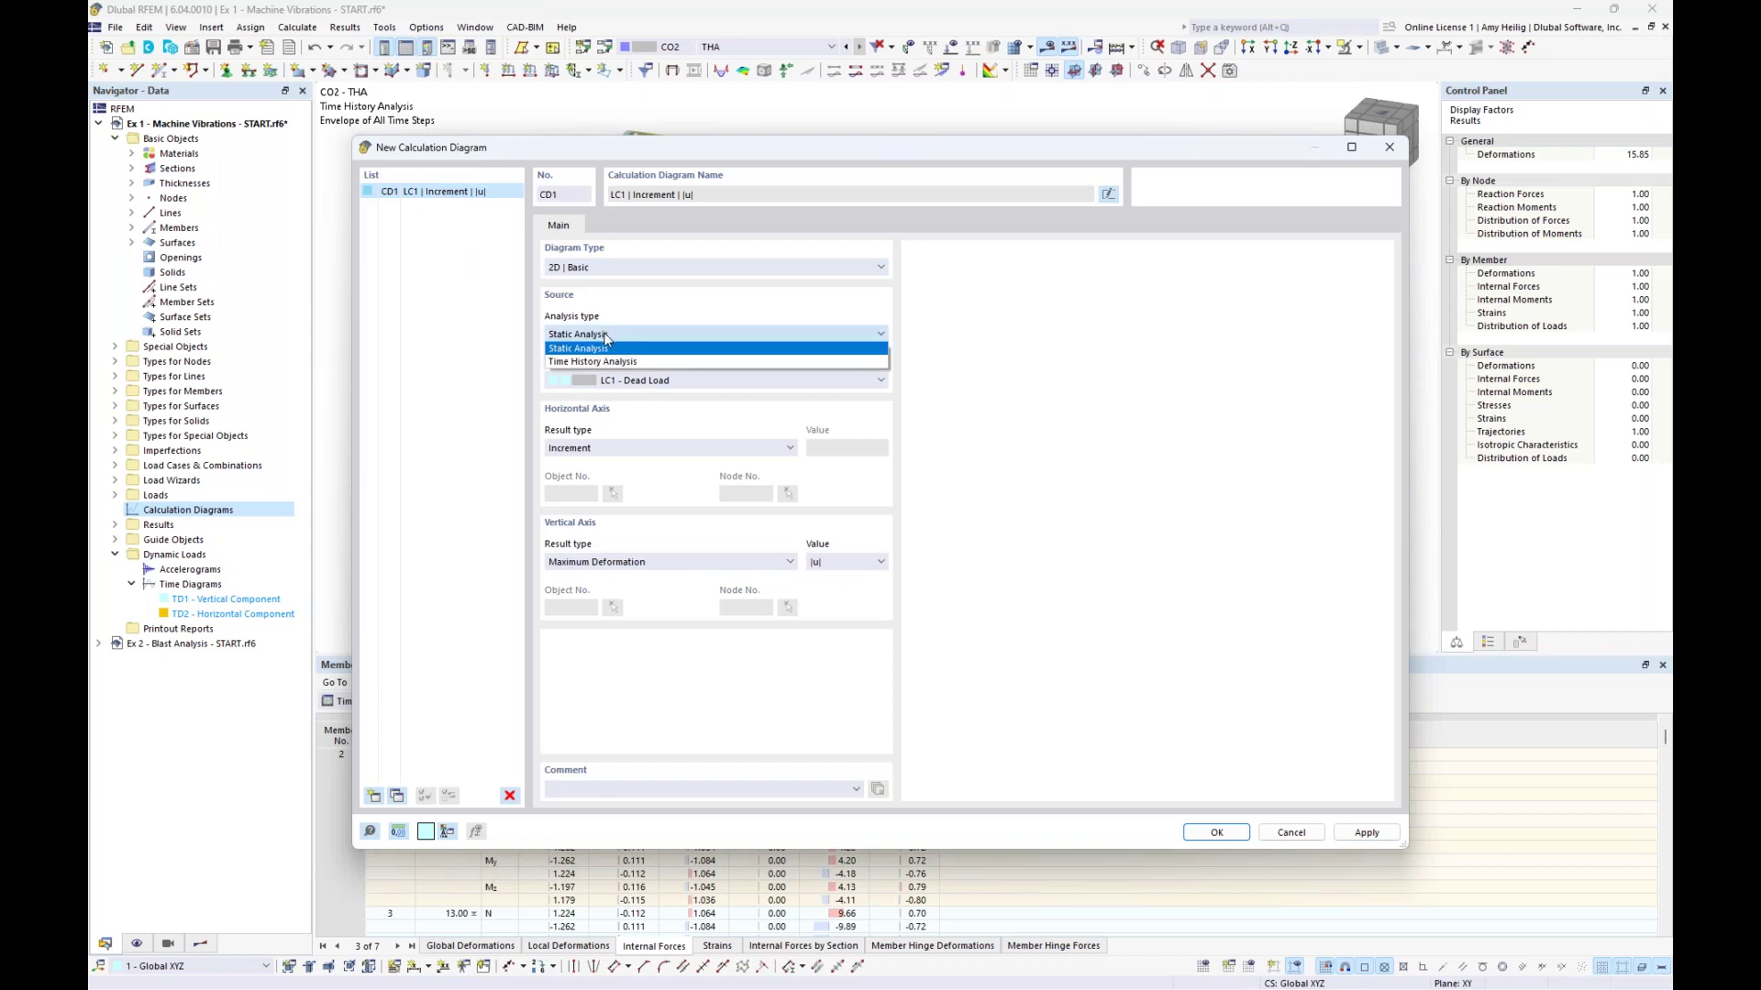
{"action": "left_click", "coordinate": [605, 361]}
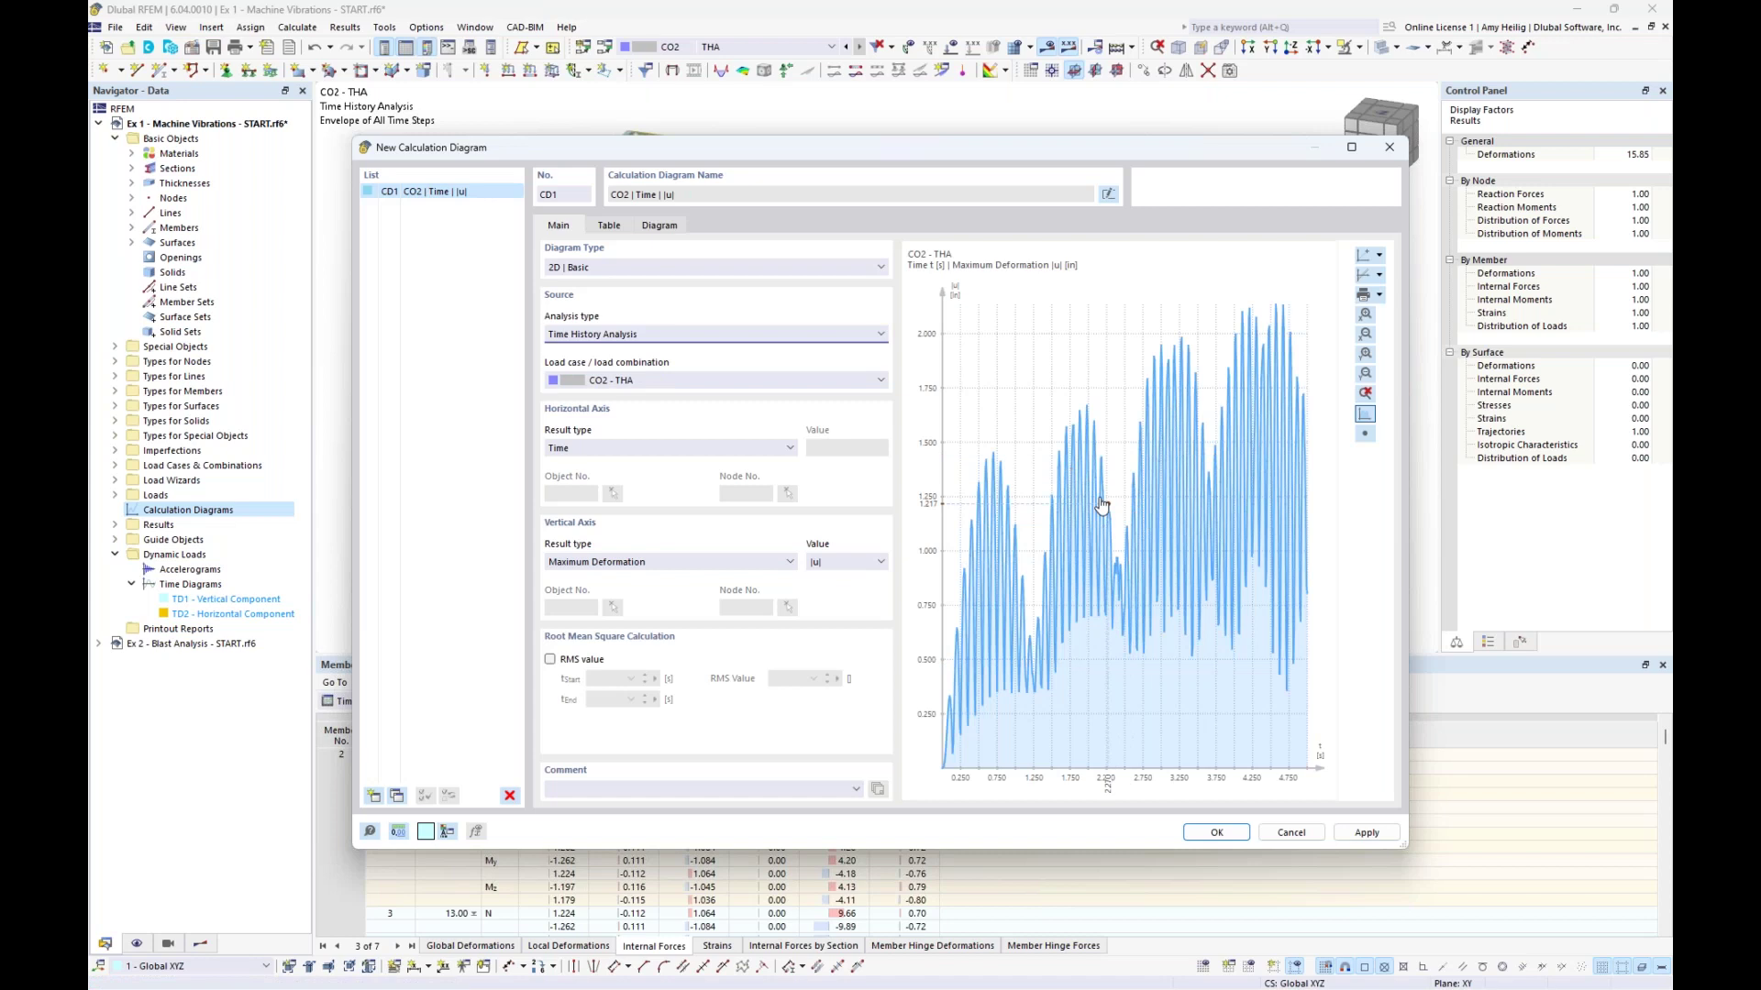
Plot Nodes - Global Deformations in uX on the vertical axis for node 45 beside the upper-floor machine opening
{"action": "left_click", "coordinate": [771, 563]}
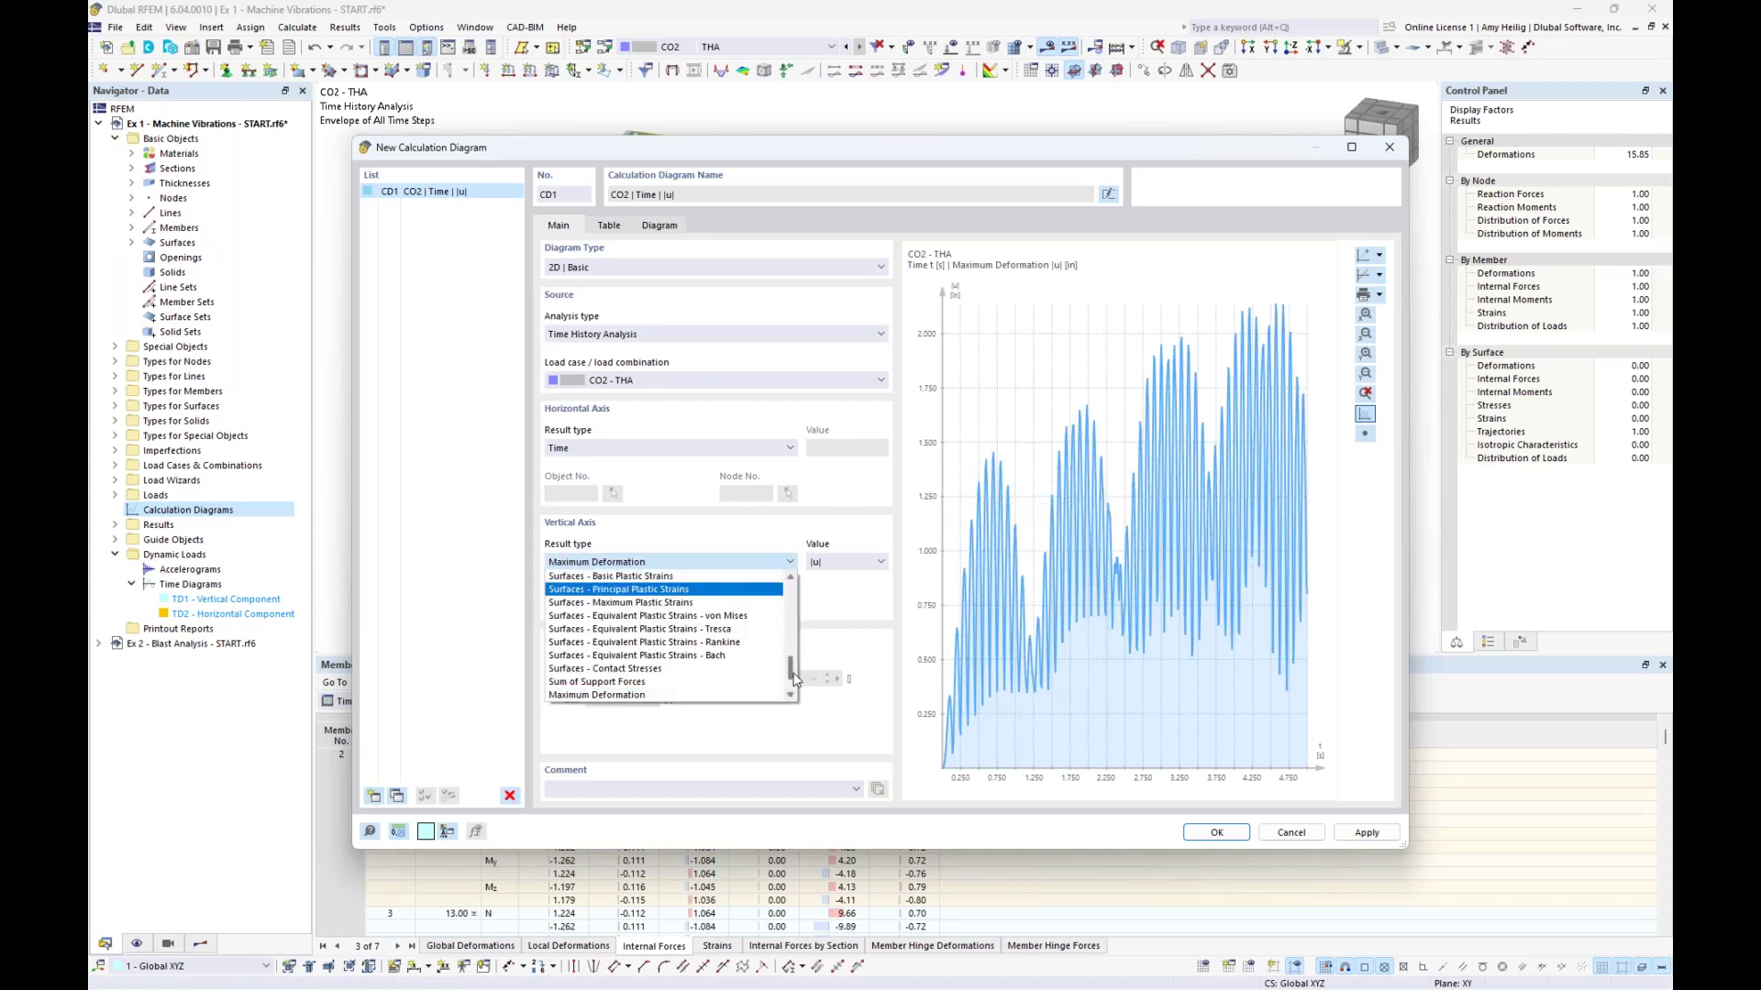
{"action": "left_click_drag", "start_coordinate": [793, 674], "coordinate": [793, 592]}
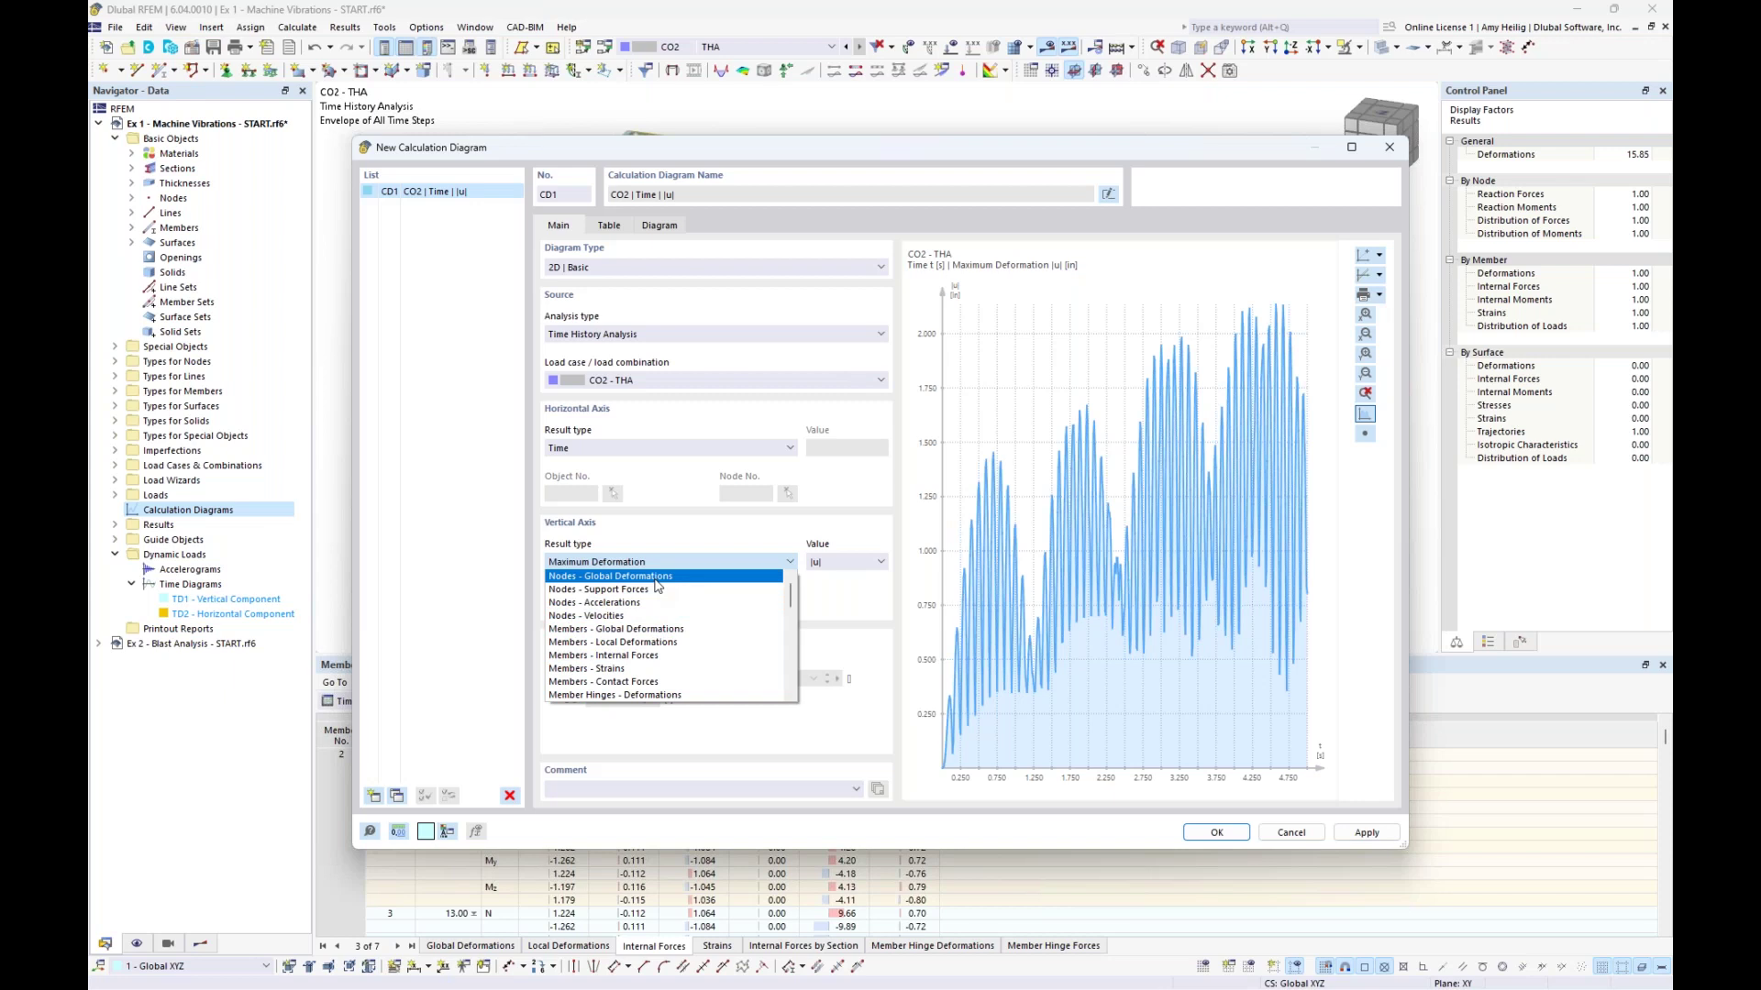
{"action": "left_click", "coordinate": [657, 578]}
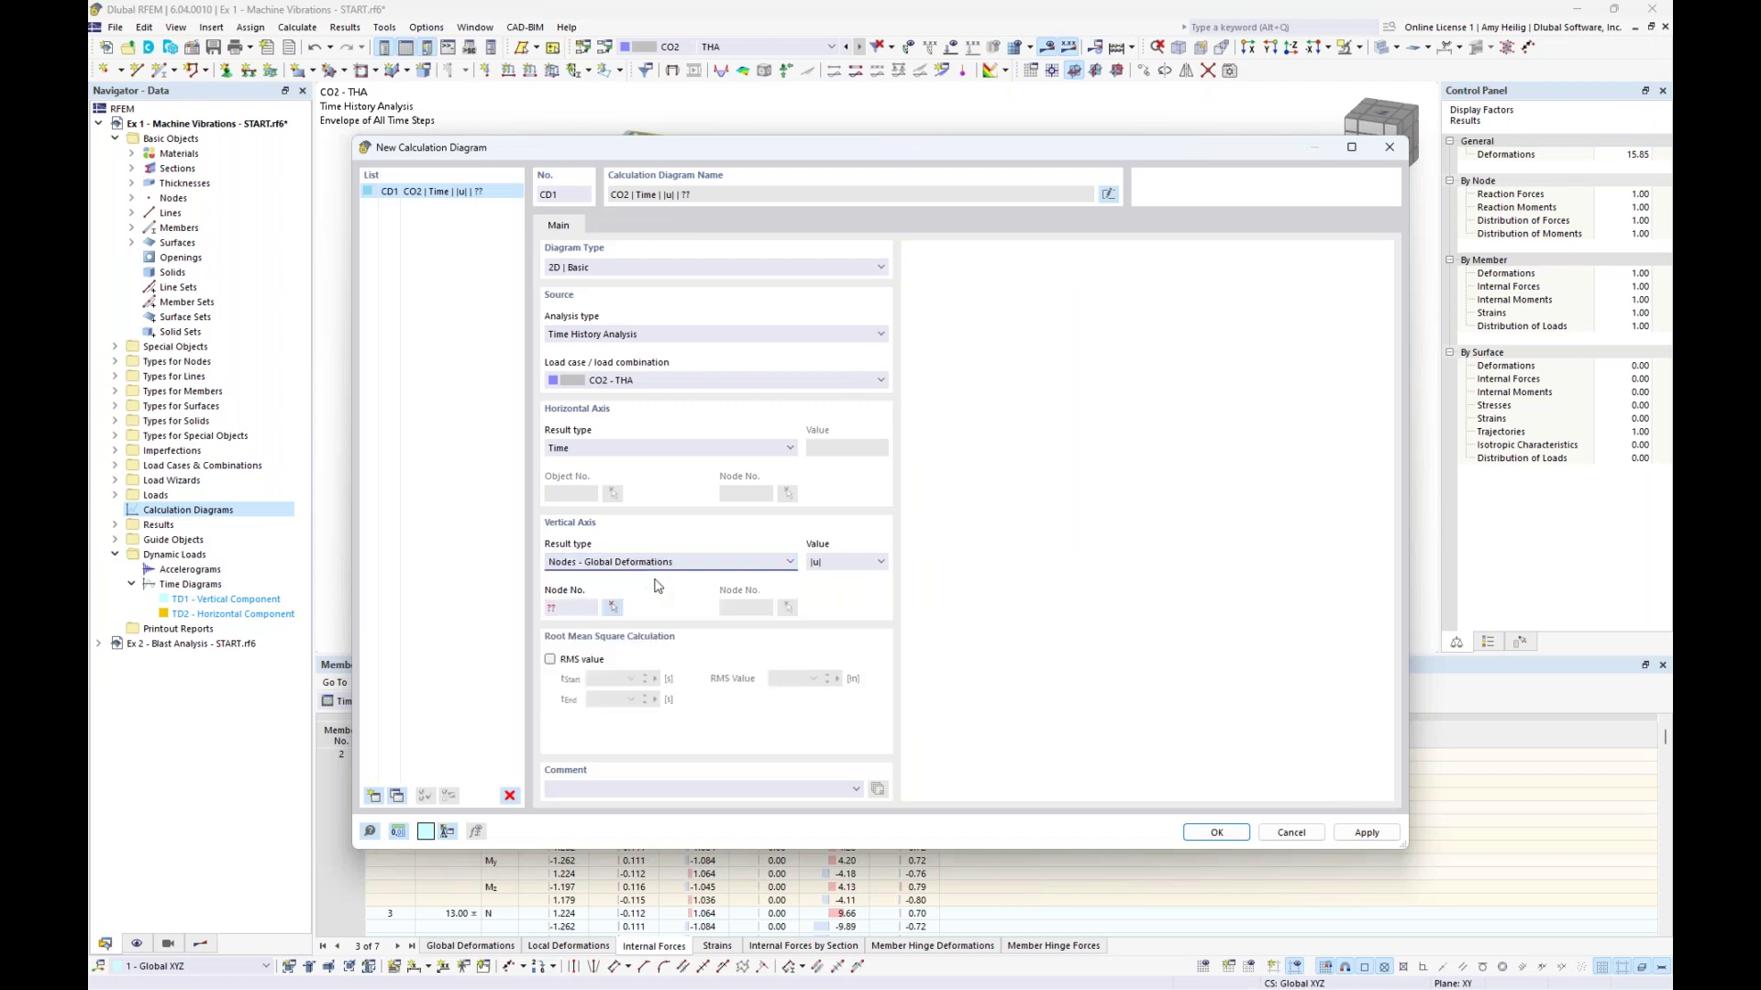
{"action": "left_click", "coordinate": [613, 608]}
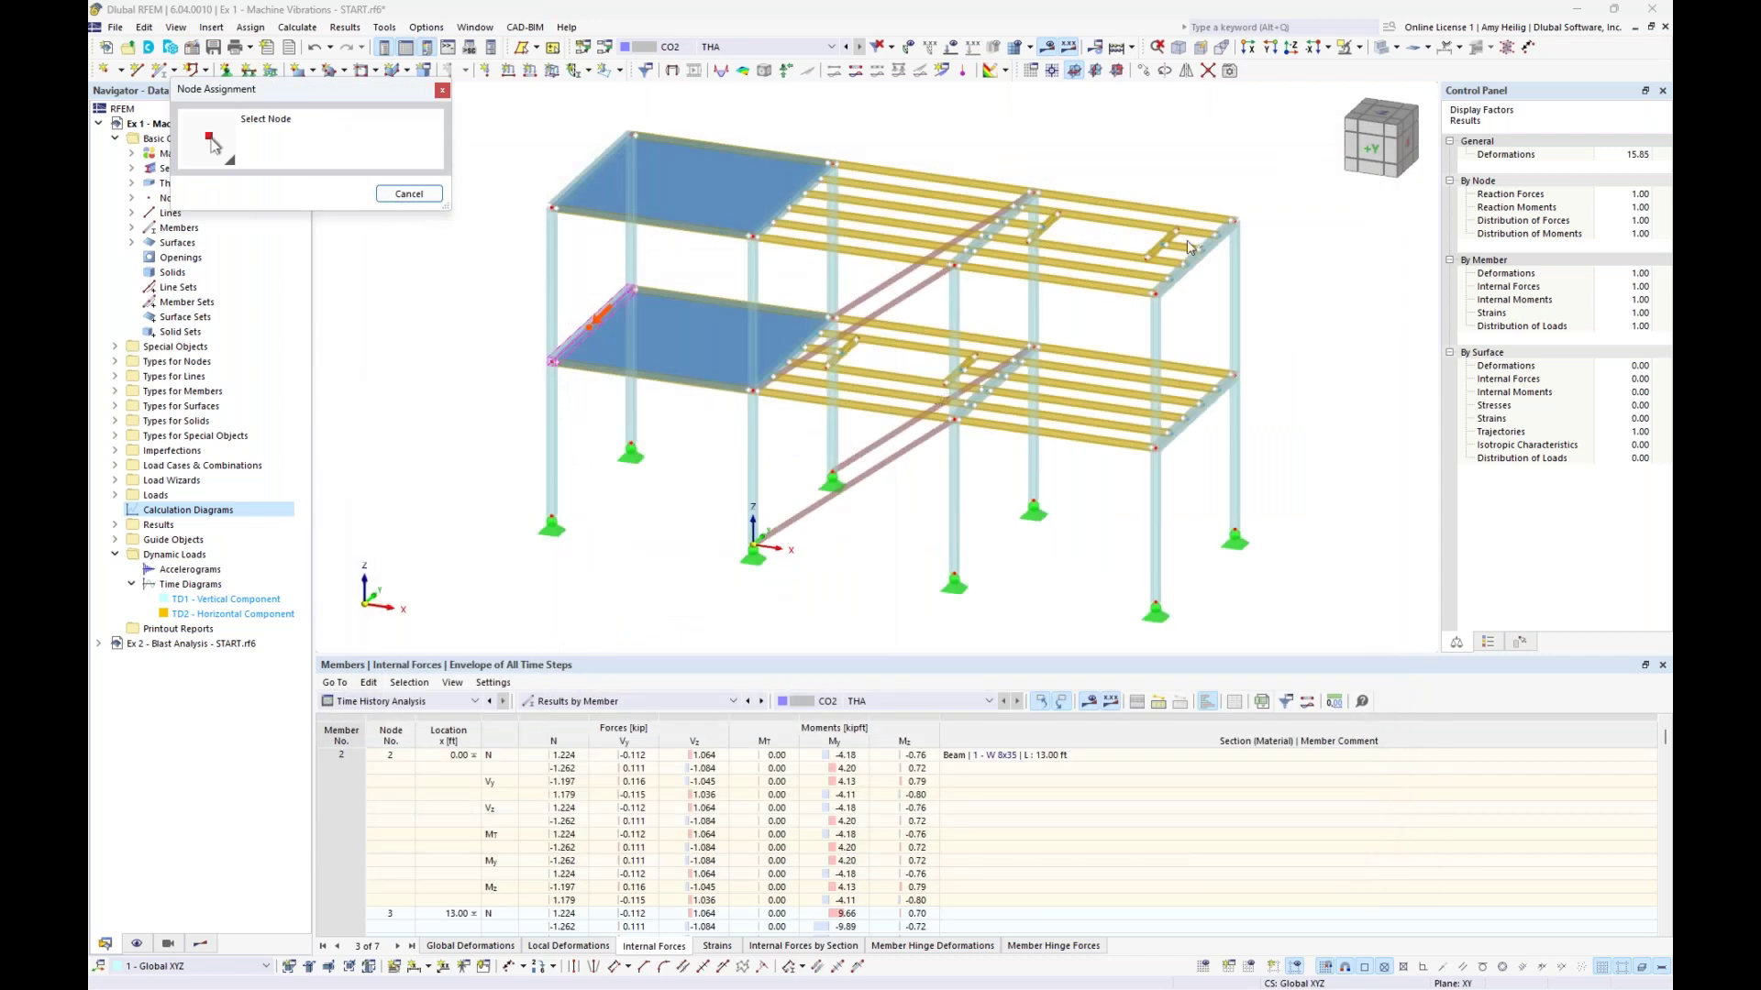
{"action": "scroll", "coordinate": [1187, 240], "scroll_direction": "up", "scroll_amount": 5}
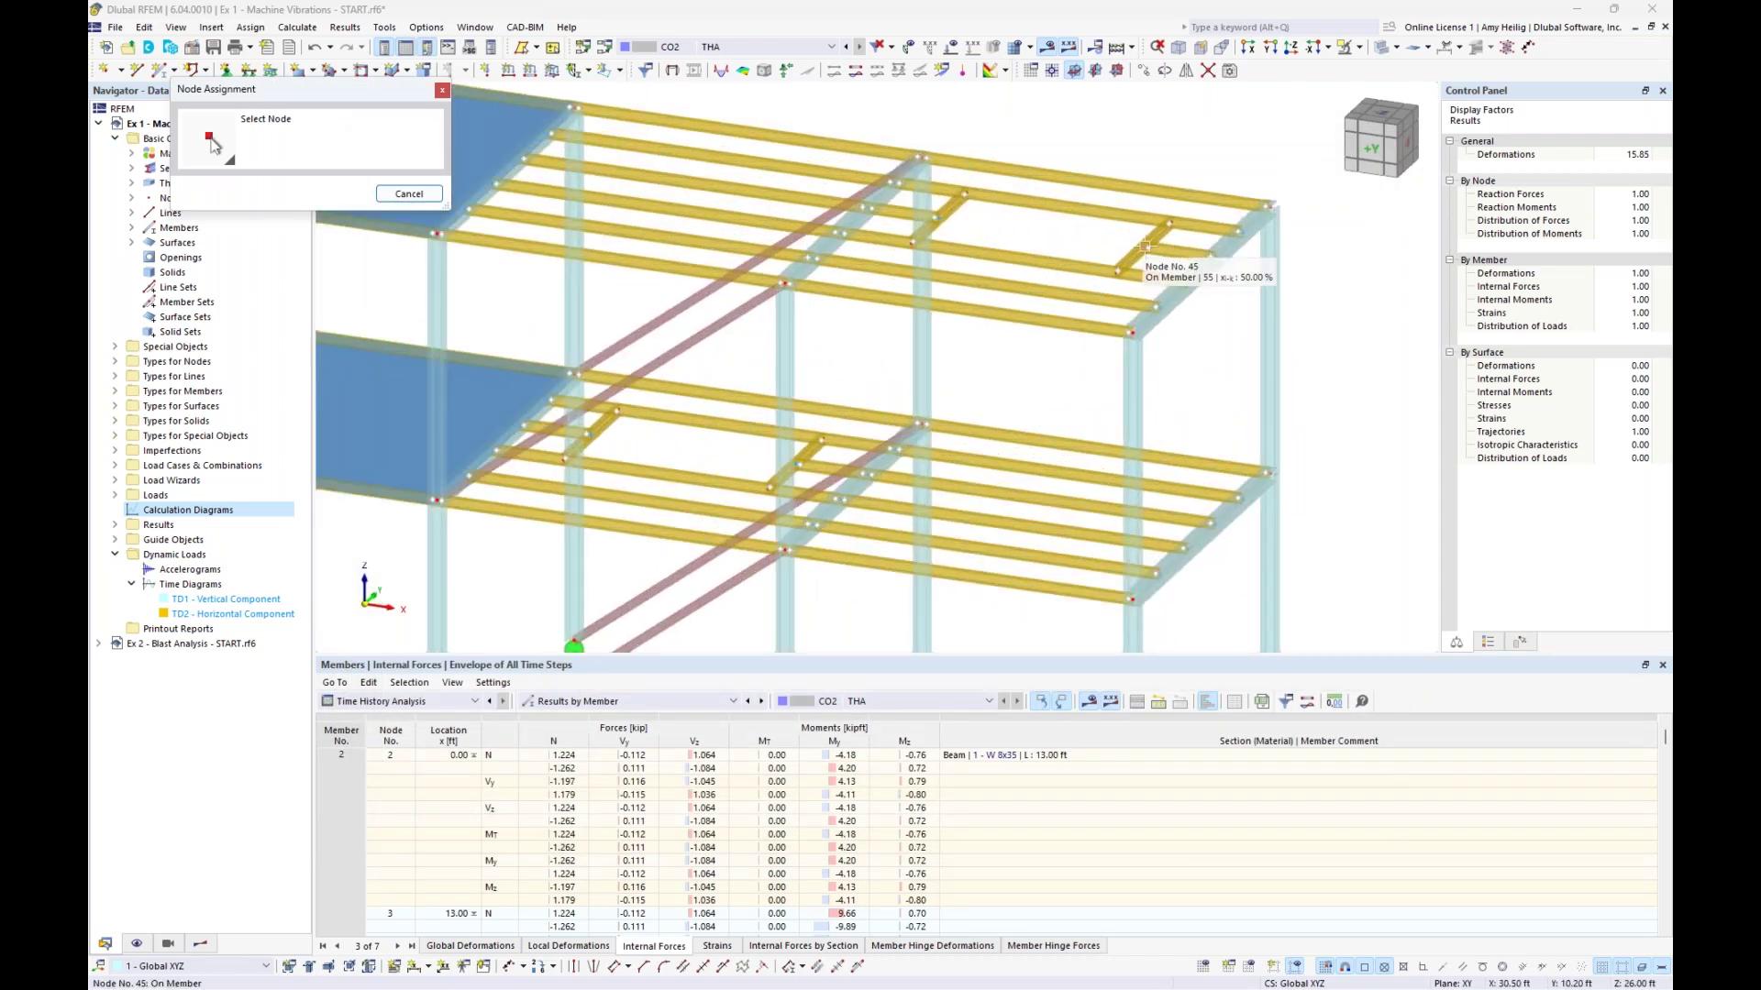
{"action": "left_click", "coordinate": [1144, 246]}
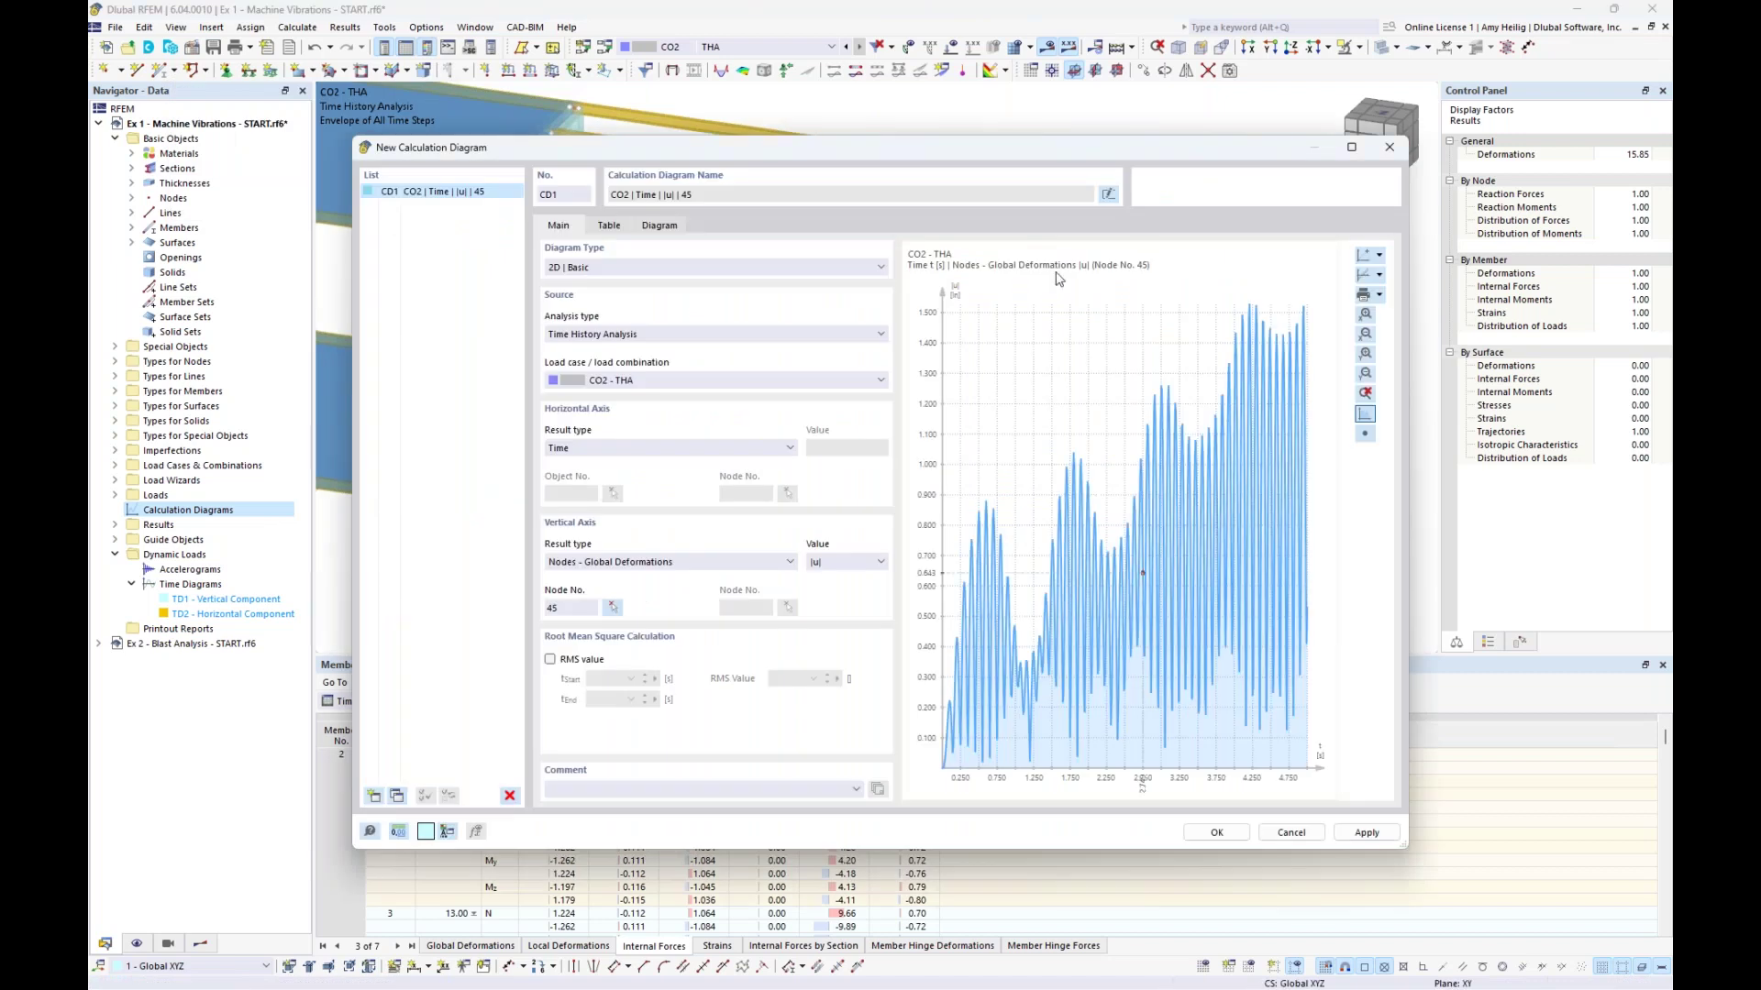
{"action": "left_click", "coordinate": [883, 564]}
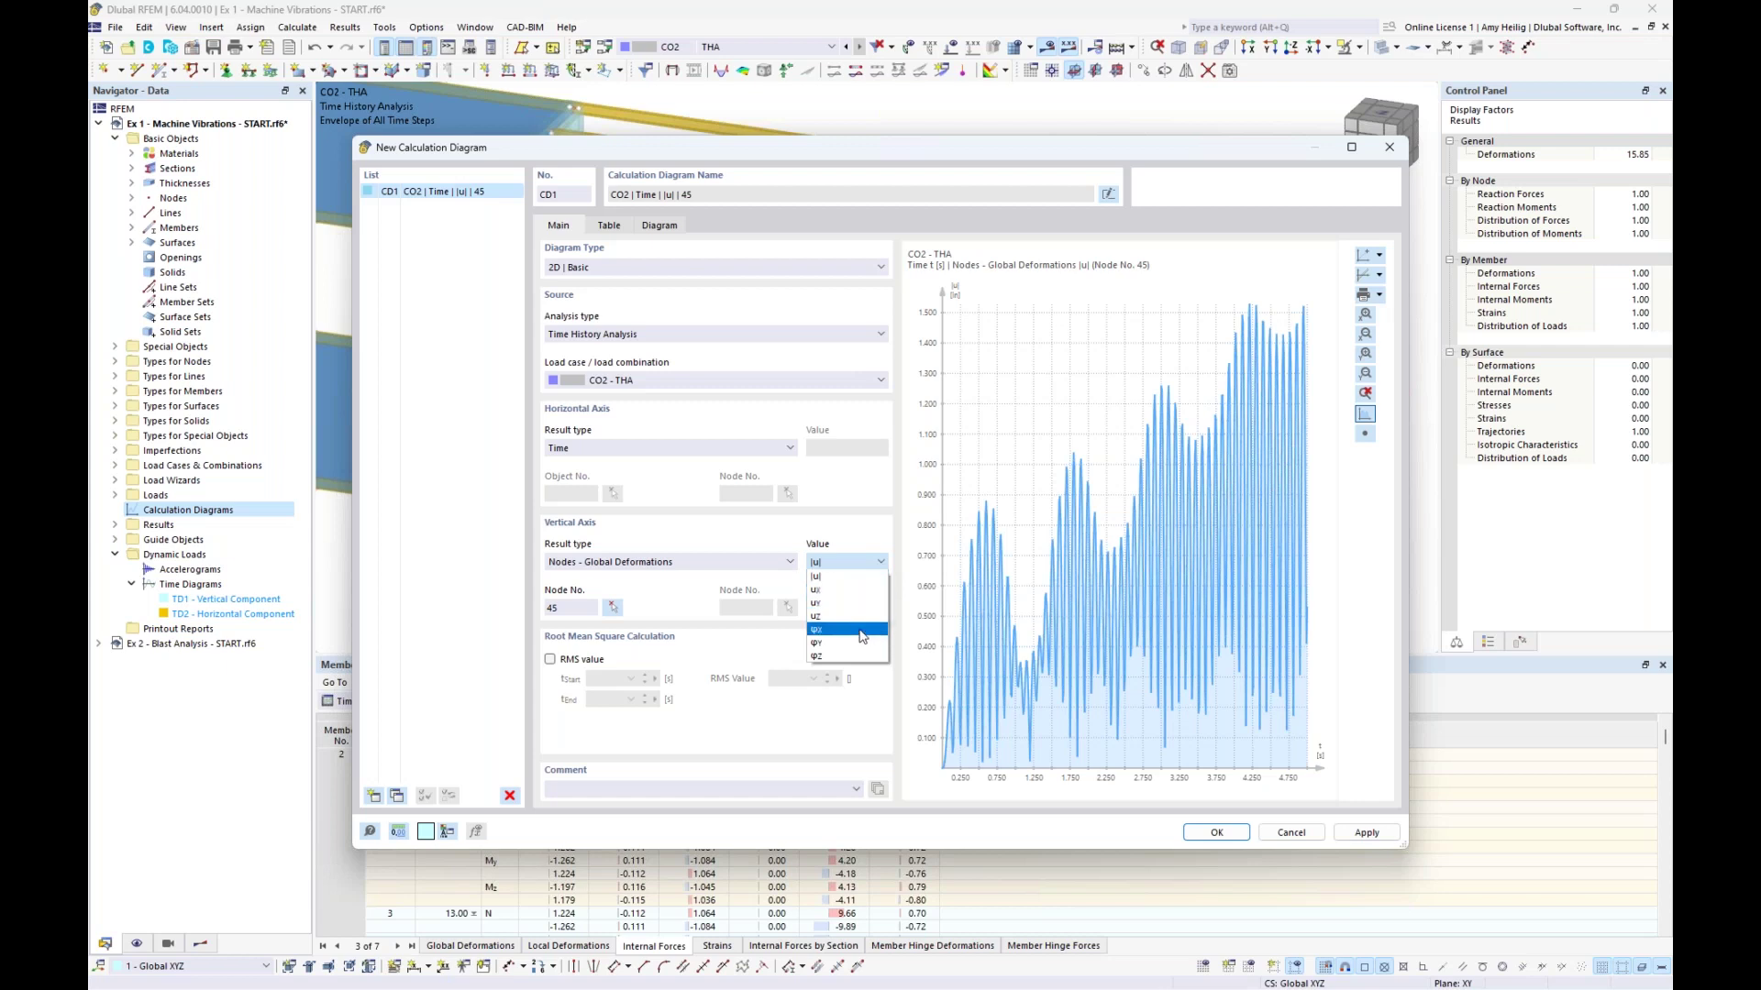
{"action": "left_click", "coordinate": [852, 590]}
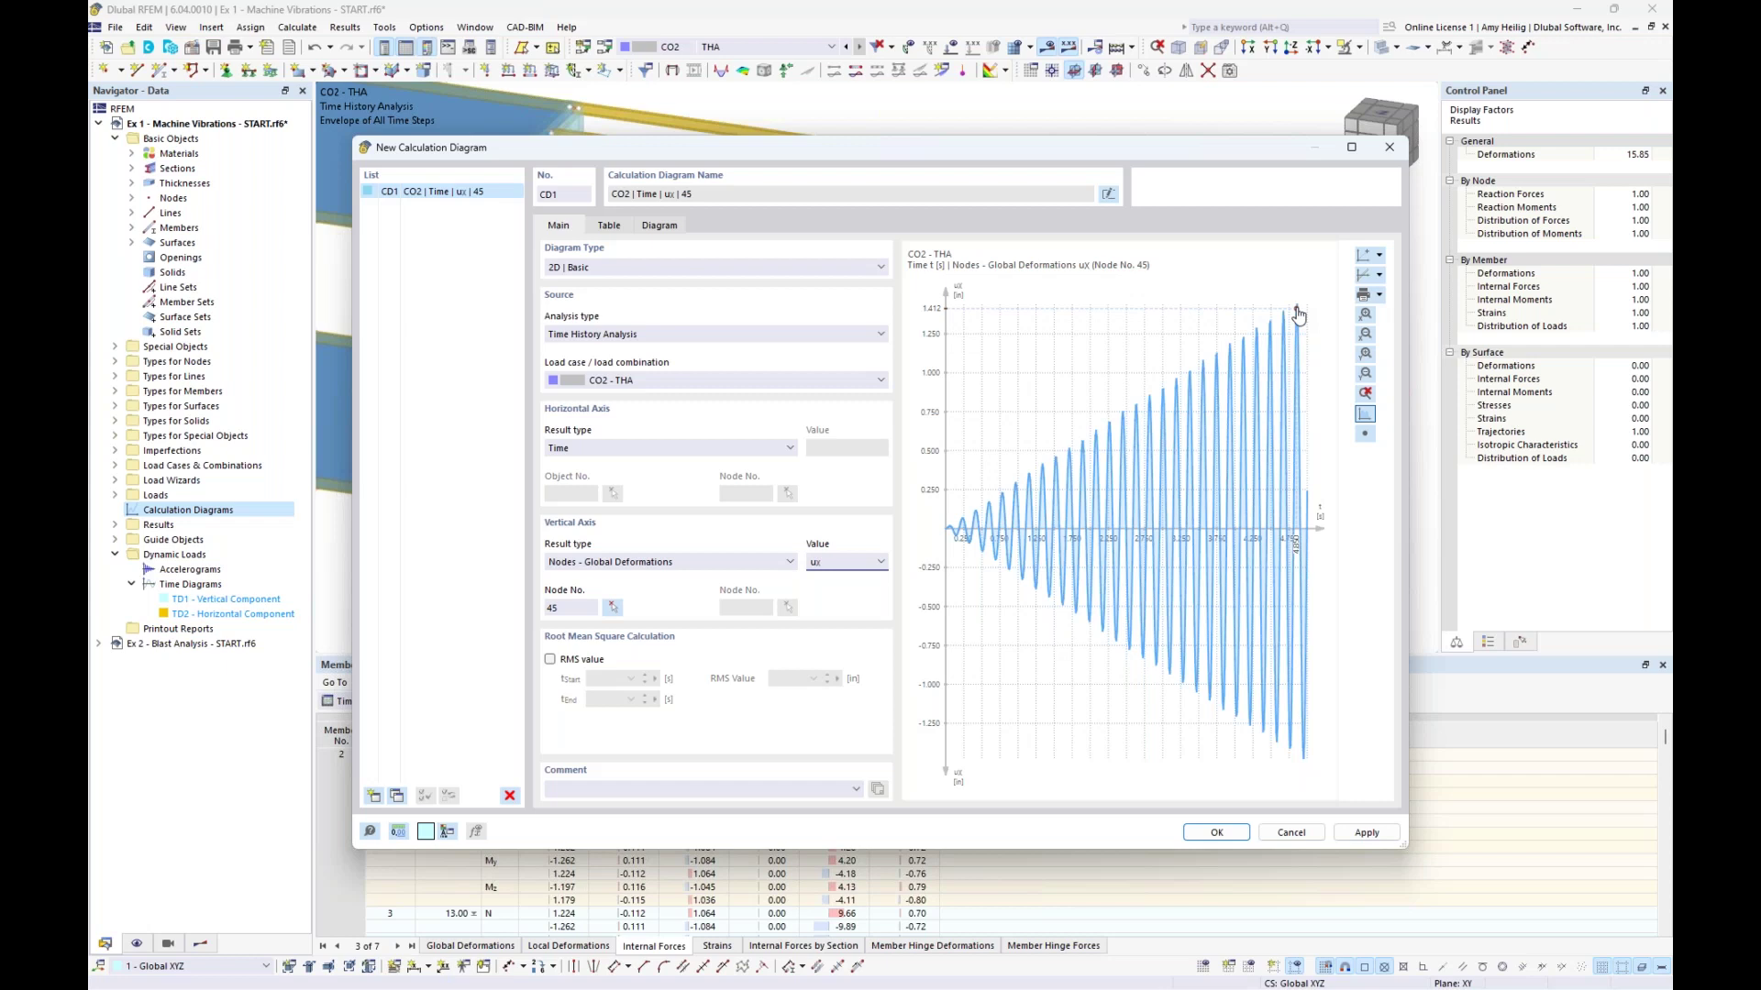
Switch the diagram's vertical axis to Nodes - Accelerations in üX for node 45 and save the calculation diagram
{"action": "left_click", "coordinate": [725, 561]}
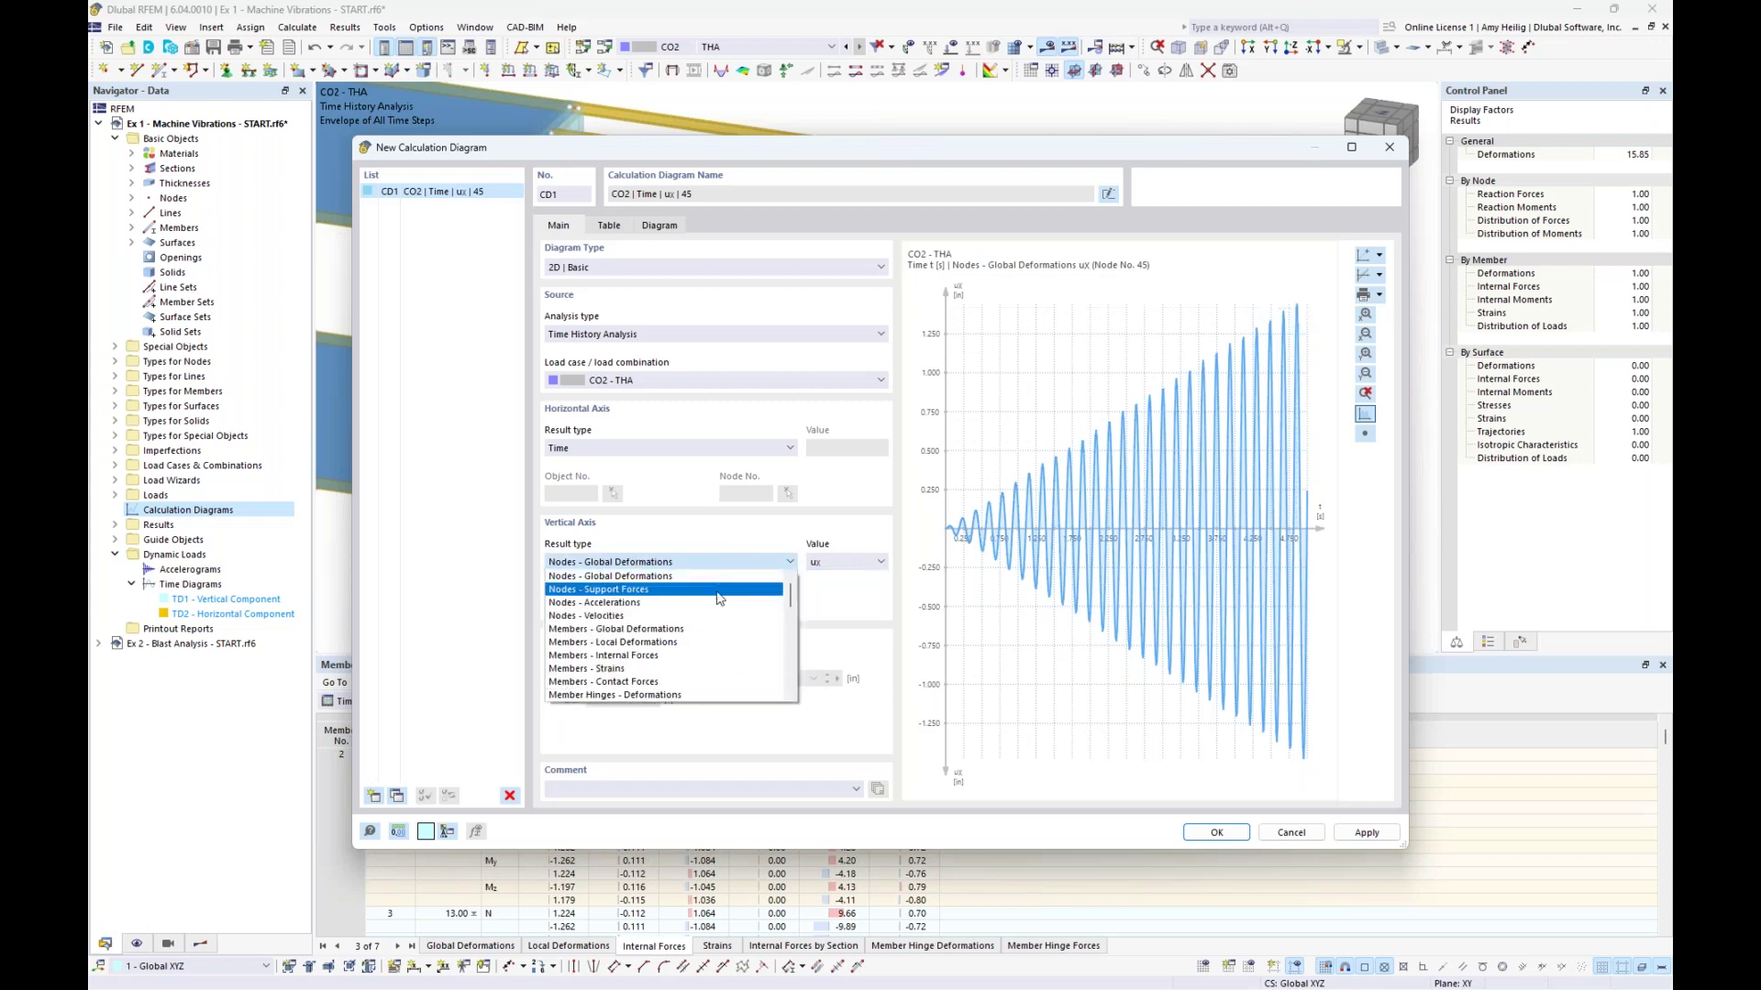
{"action": "left_click", "coordinate": [717, 603]}
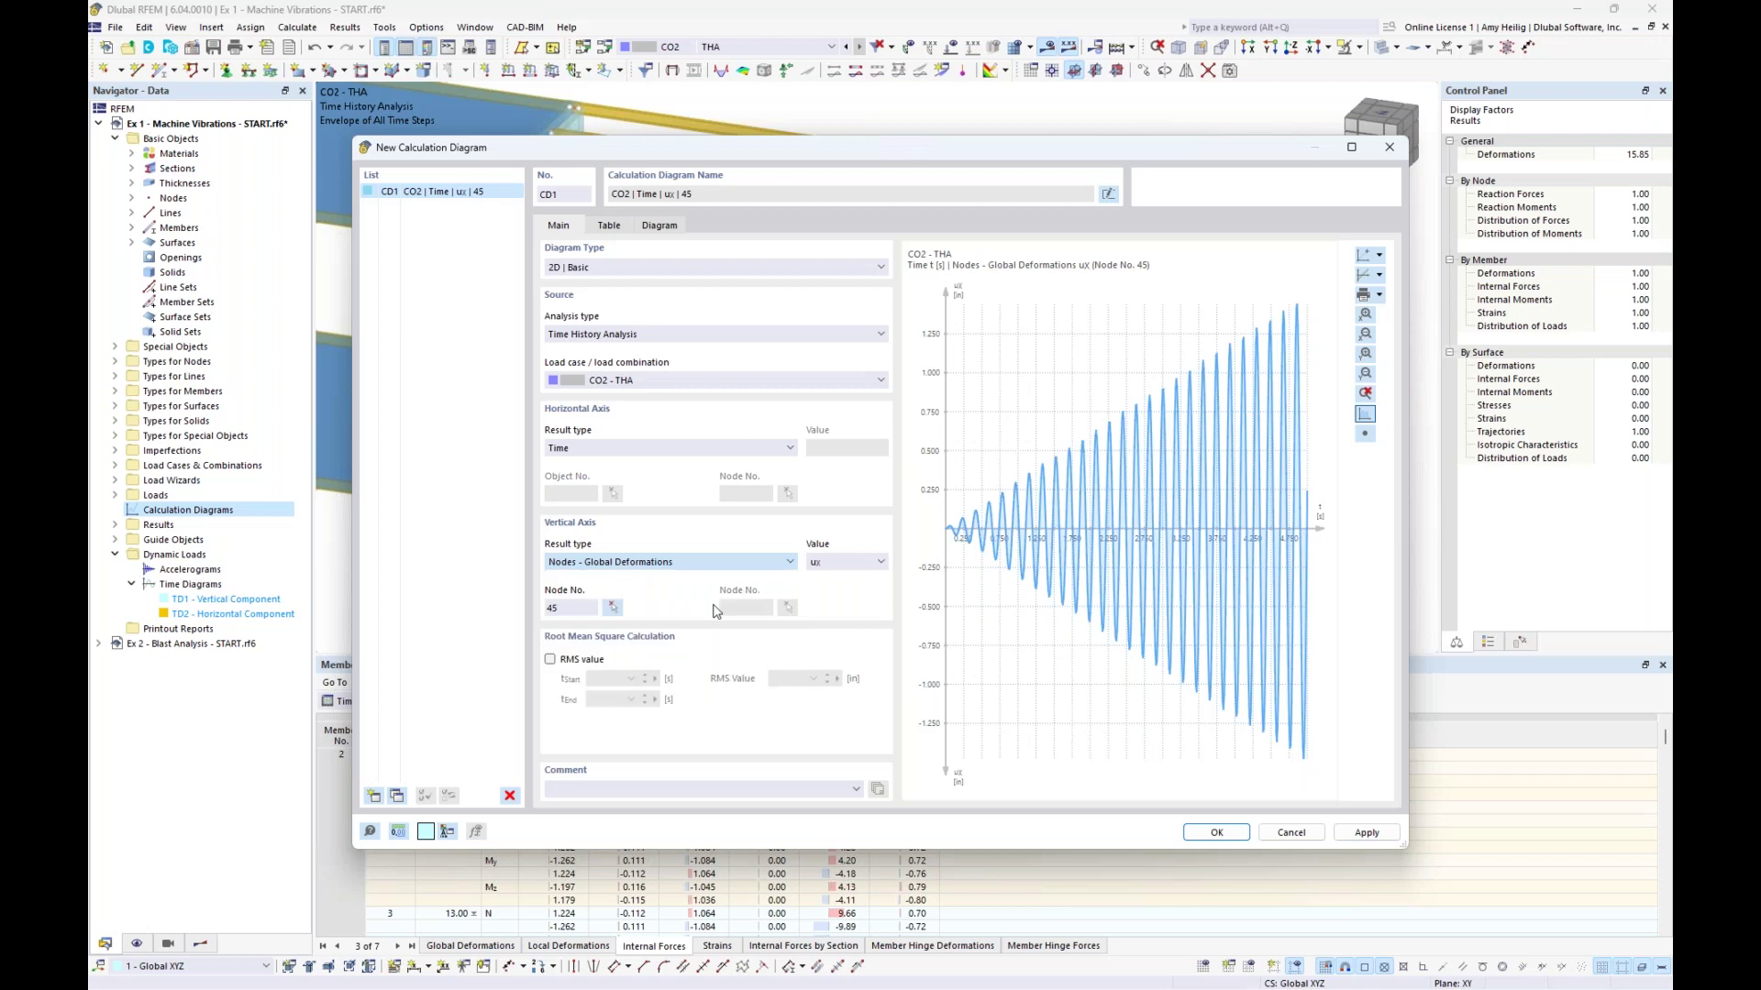
{"action": "left_click", "coordinate": [878, 562]}
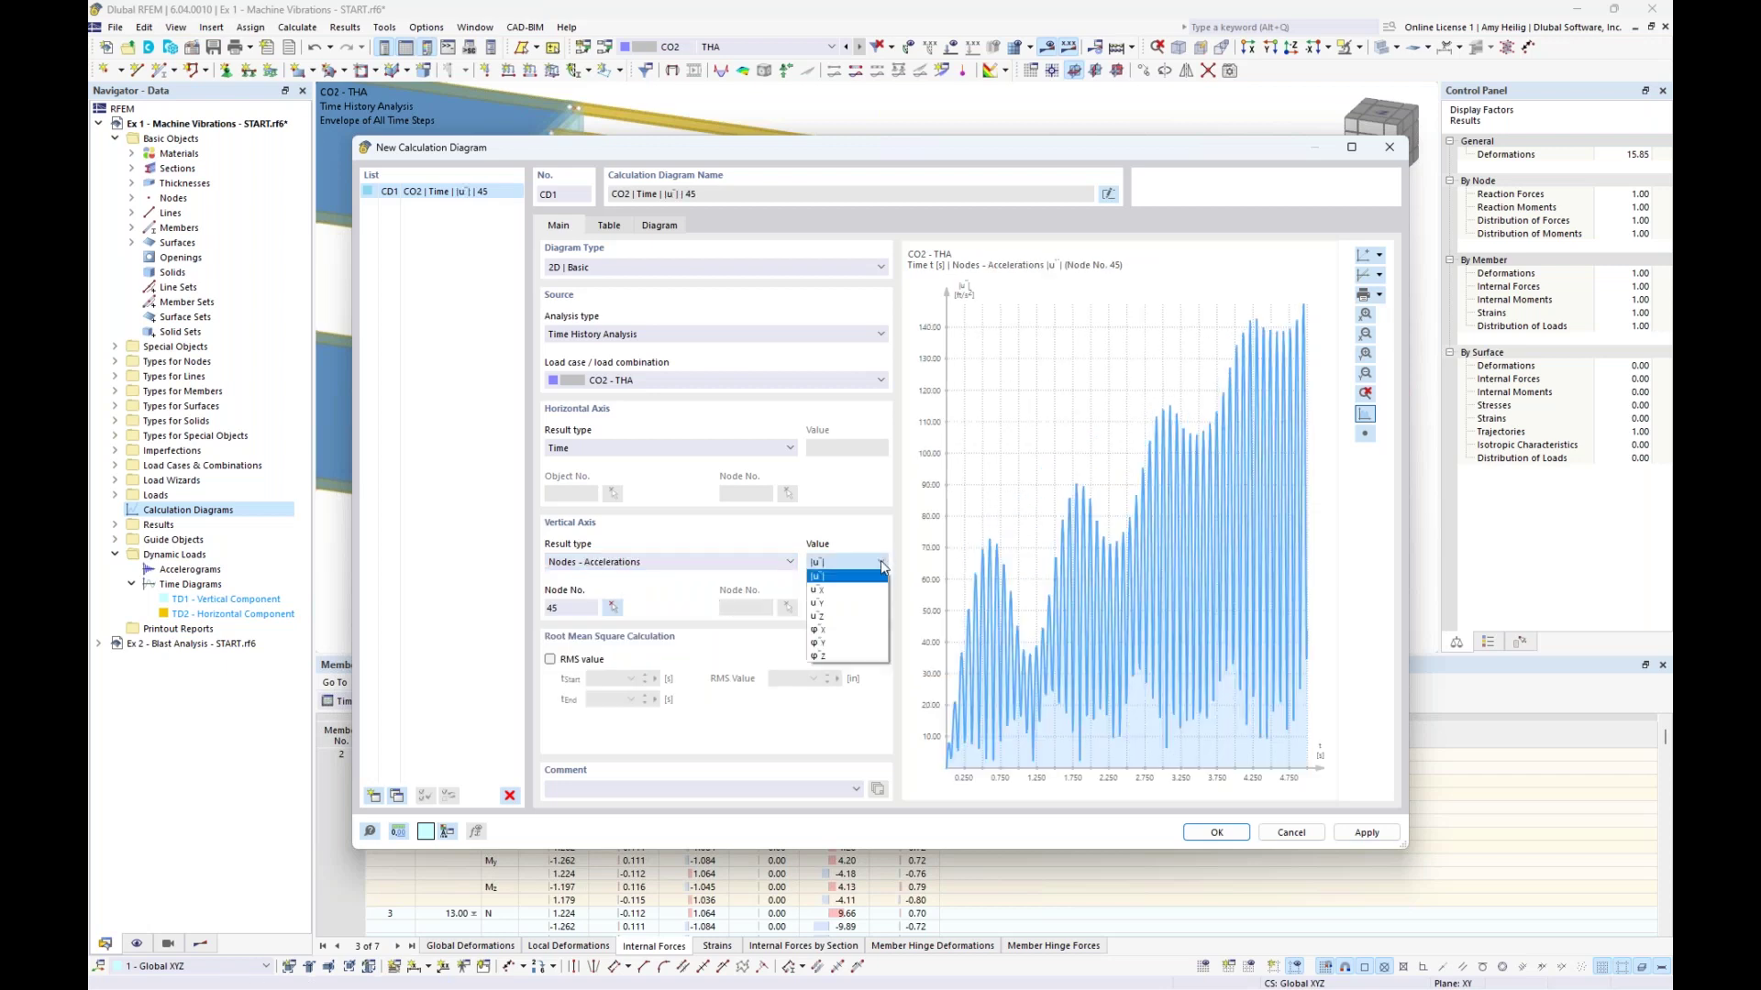
{"action": "left_click", "coordinate": [863, 591]}
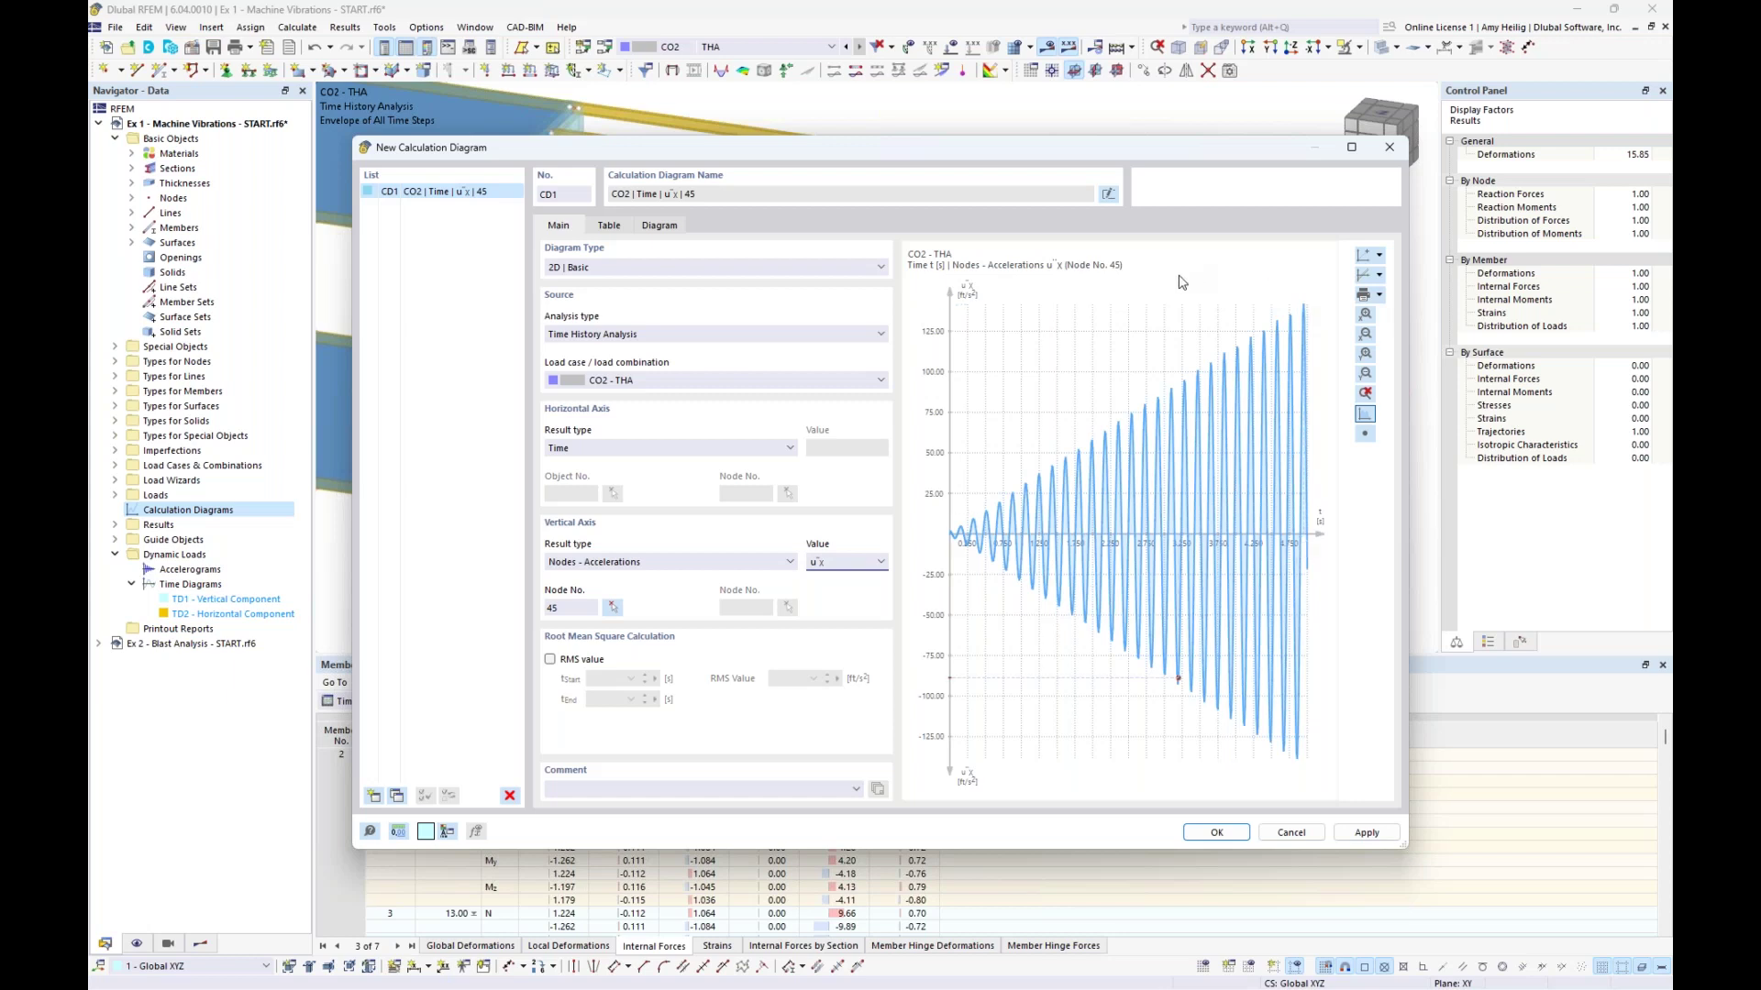
{"action": "left_click", "coordinate": [1218, 834]}
Change the damping of the THS1 Linear Modal settings for CO2 to Lehr's damping | Constant with D = 0.02, accepting deletion of the CO2 results
{"action": "scroll", "coordinate": [1030, 481], "scroll_direction": "down", "scroll_amount": 3}
{"action": "middle_click_drag", "start_coordinate": [1032, 486], "coordinate": [1074, 431]}
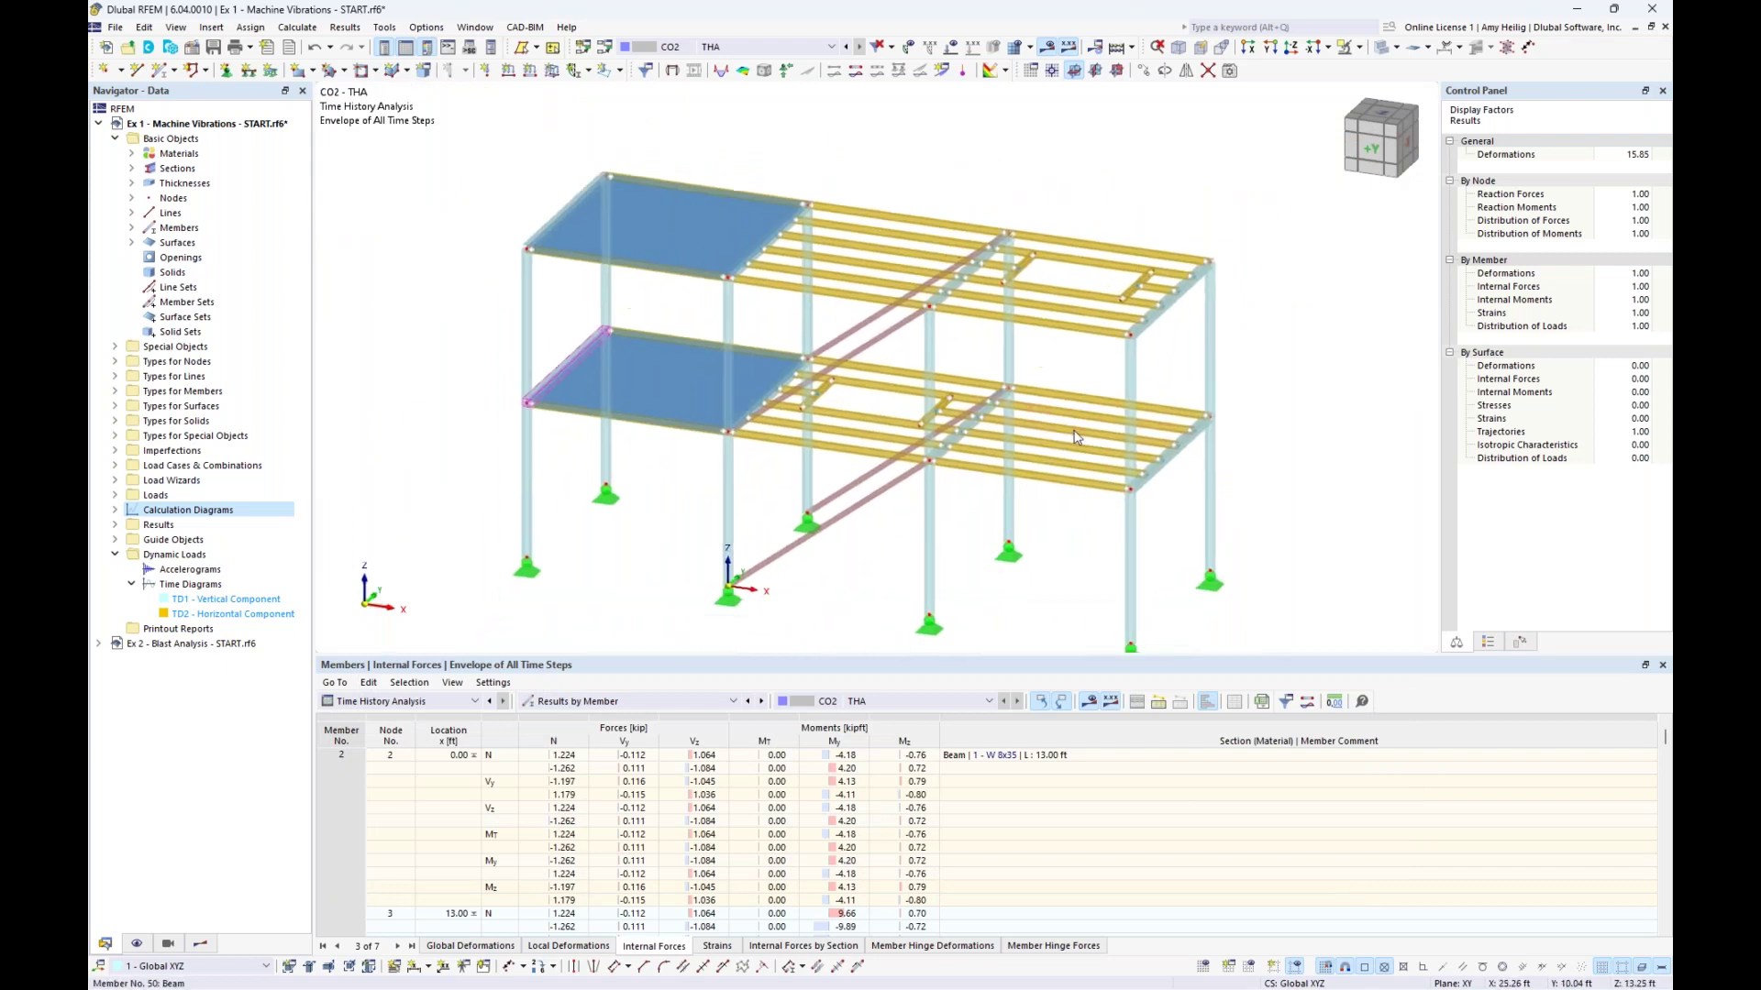
{"action": "left_click", "coordinate": [604, 49]}
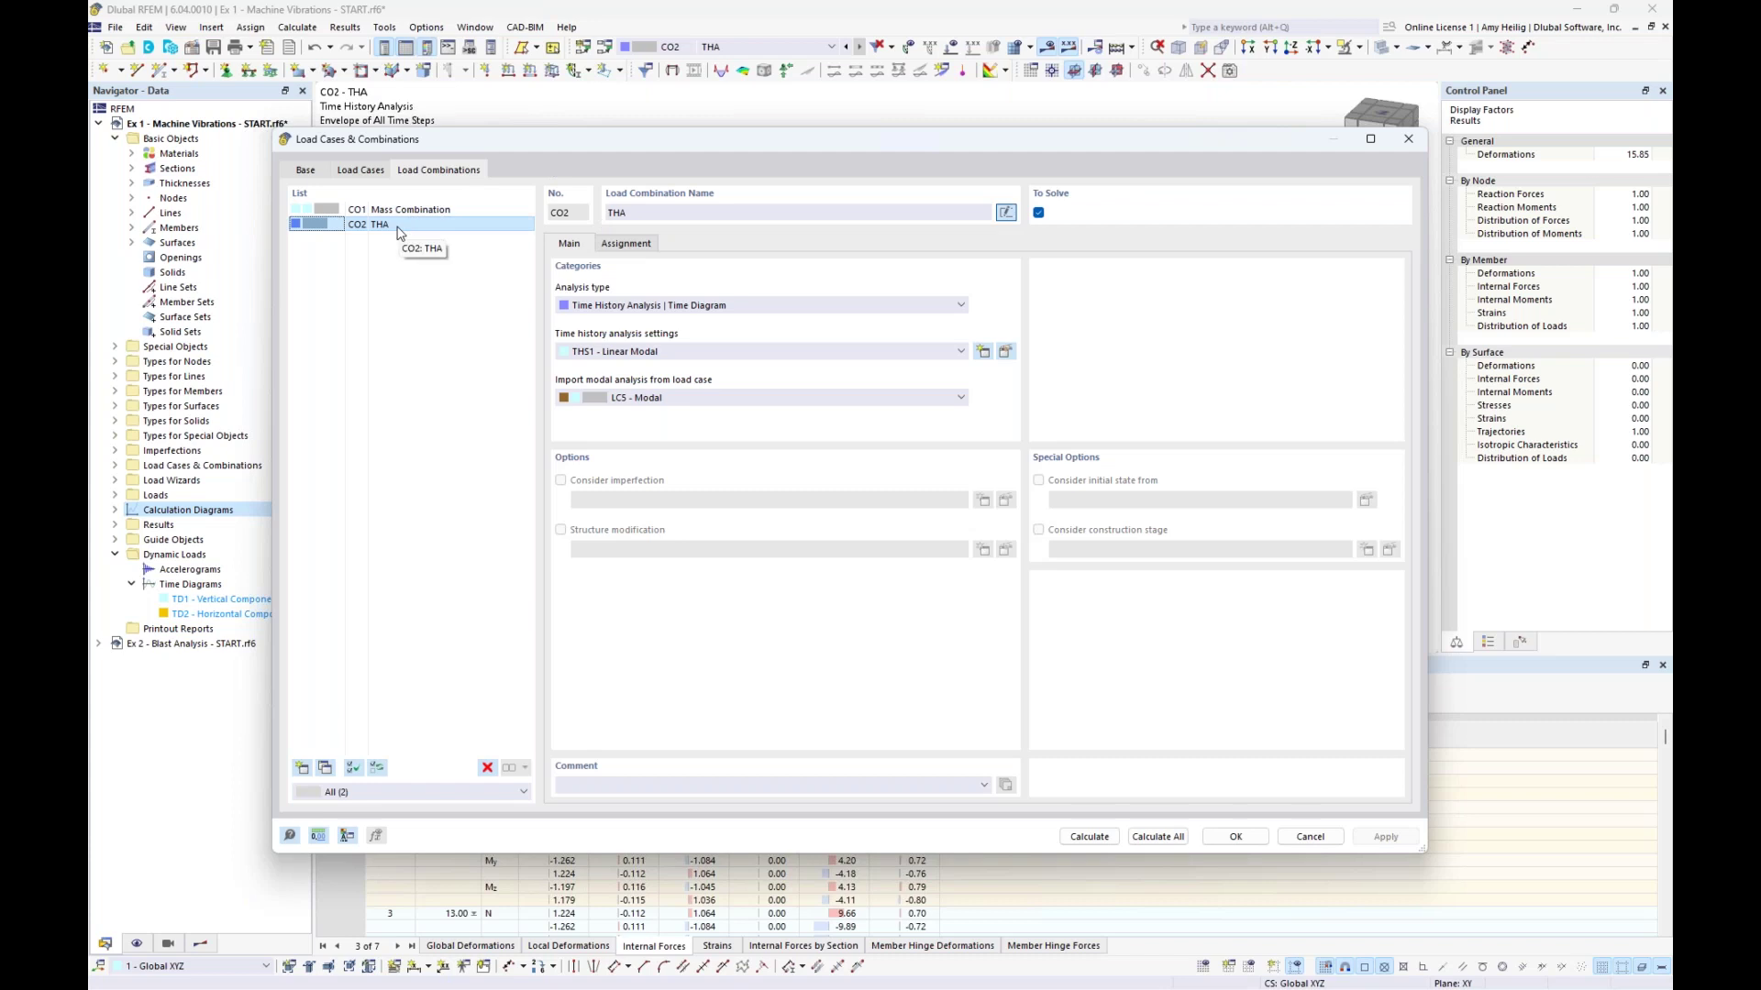
{"action": "left_click", "coordinate": [1005, 354]}
{"action": "left_click", "coordinate": [707, 275]}
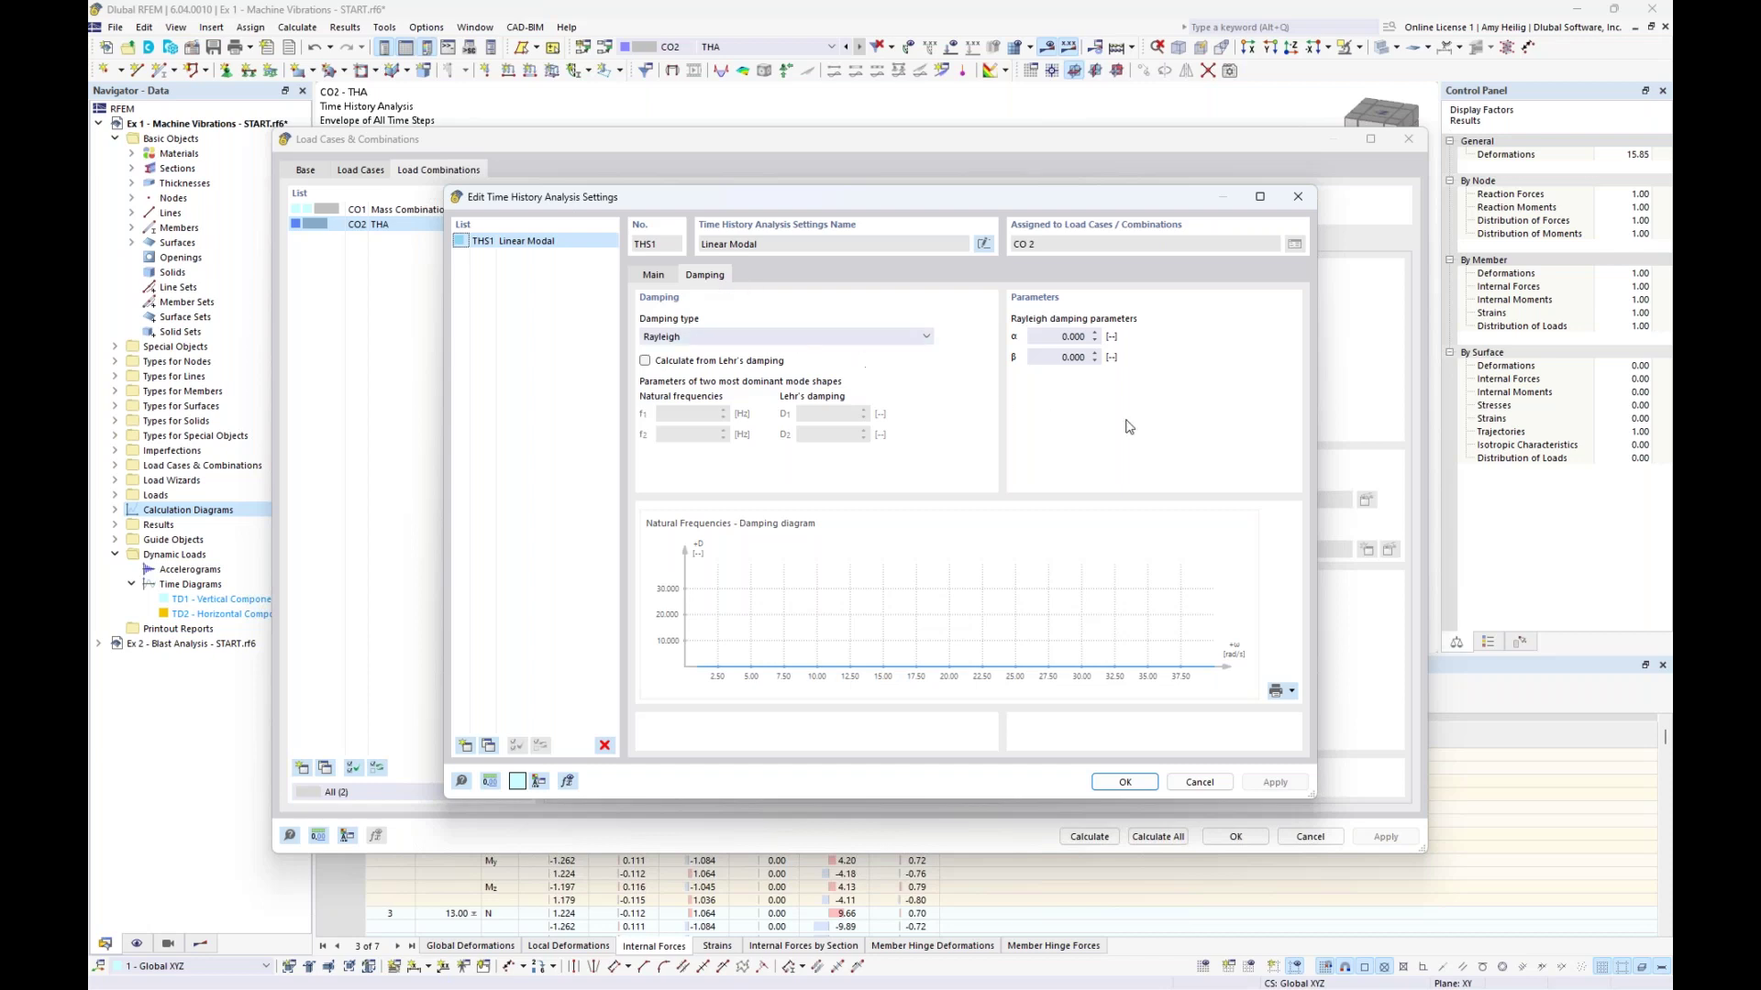
{"action": "left_click", "coordinate": [902, 345]}
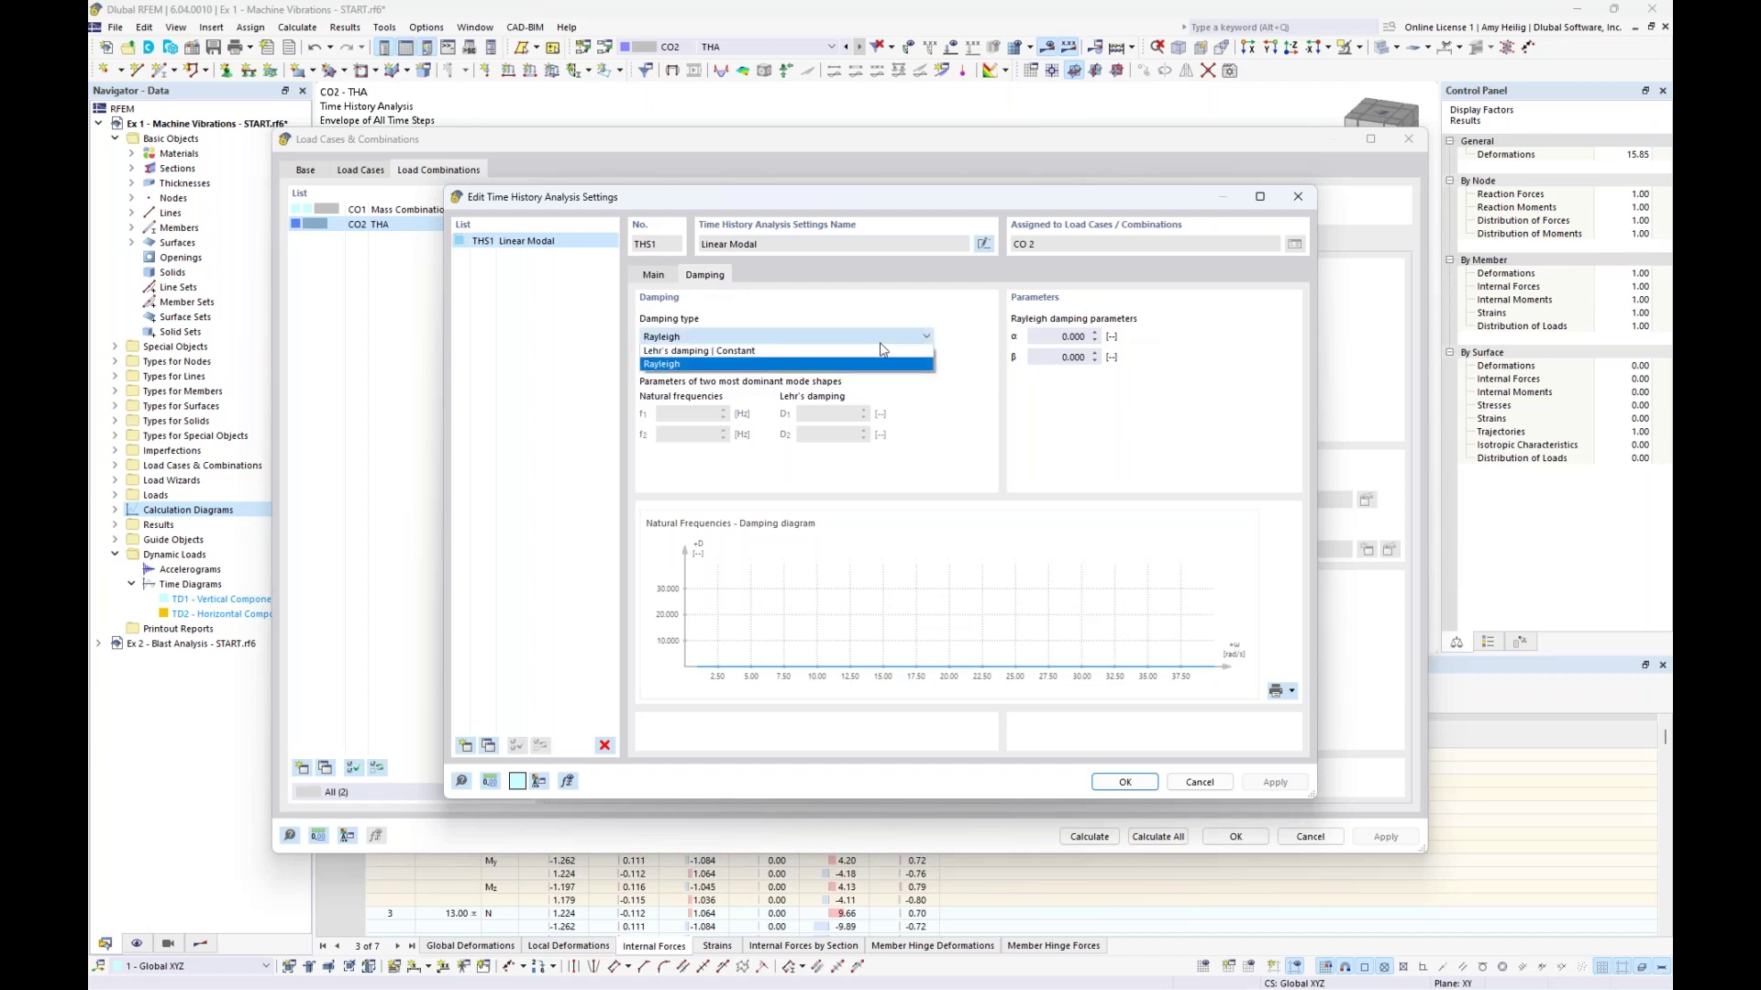
{"action": "left_click", "coordinate": [871, 353]}
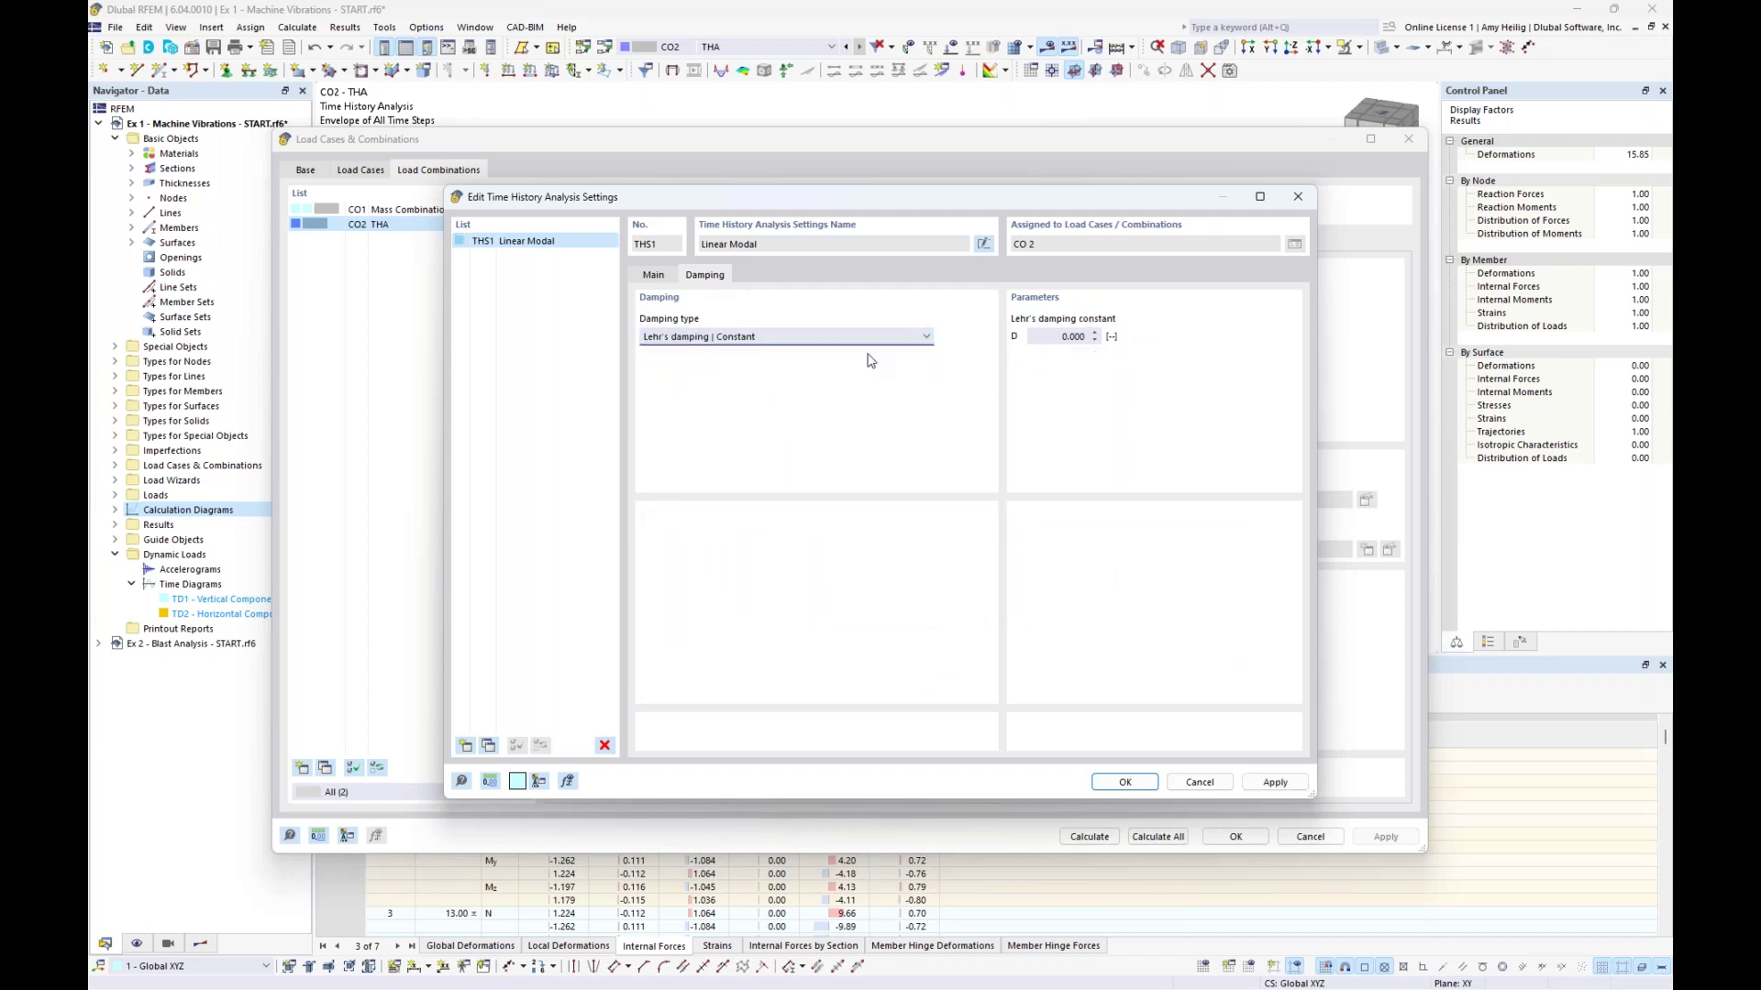
{"action": "double_click", "coordinate": [1067, 336]}
{"action": "type", "text": "0.02"}
{"action": "left_click", "coordinate": [1126, 782]}
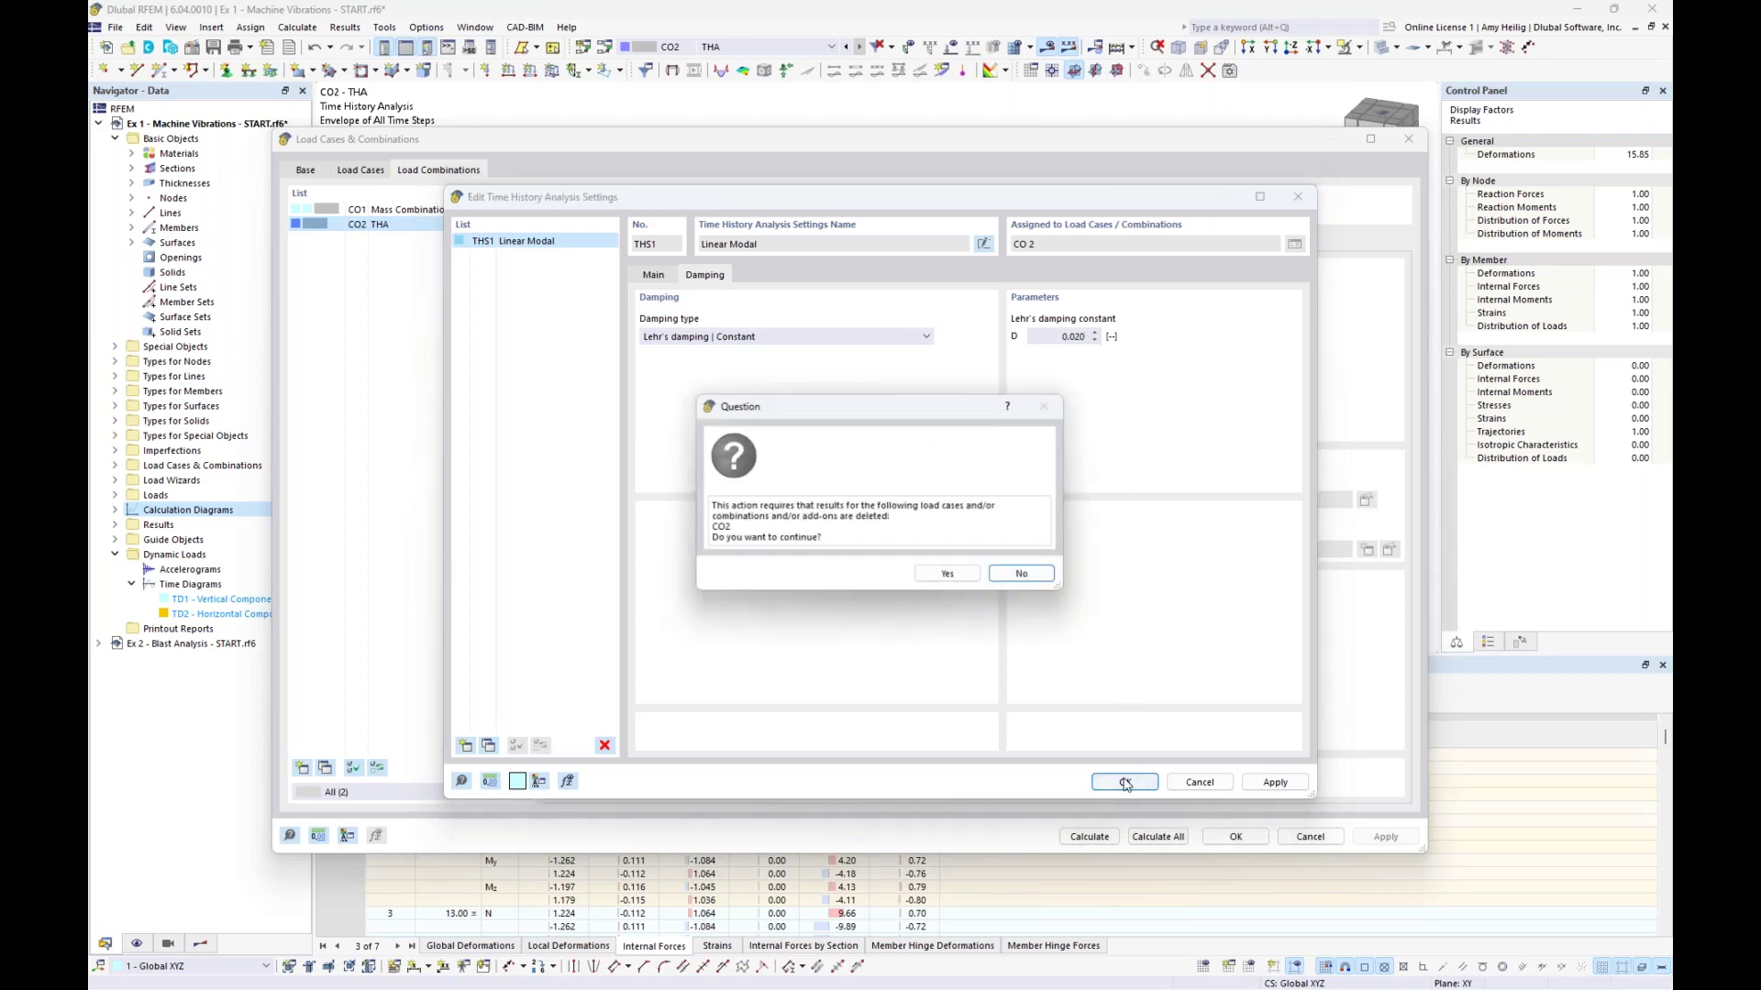
{"action": "left_click", "coordinate": [948, 576]}
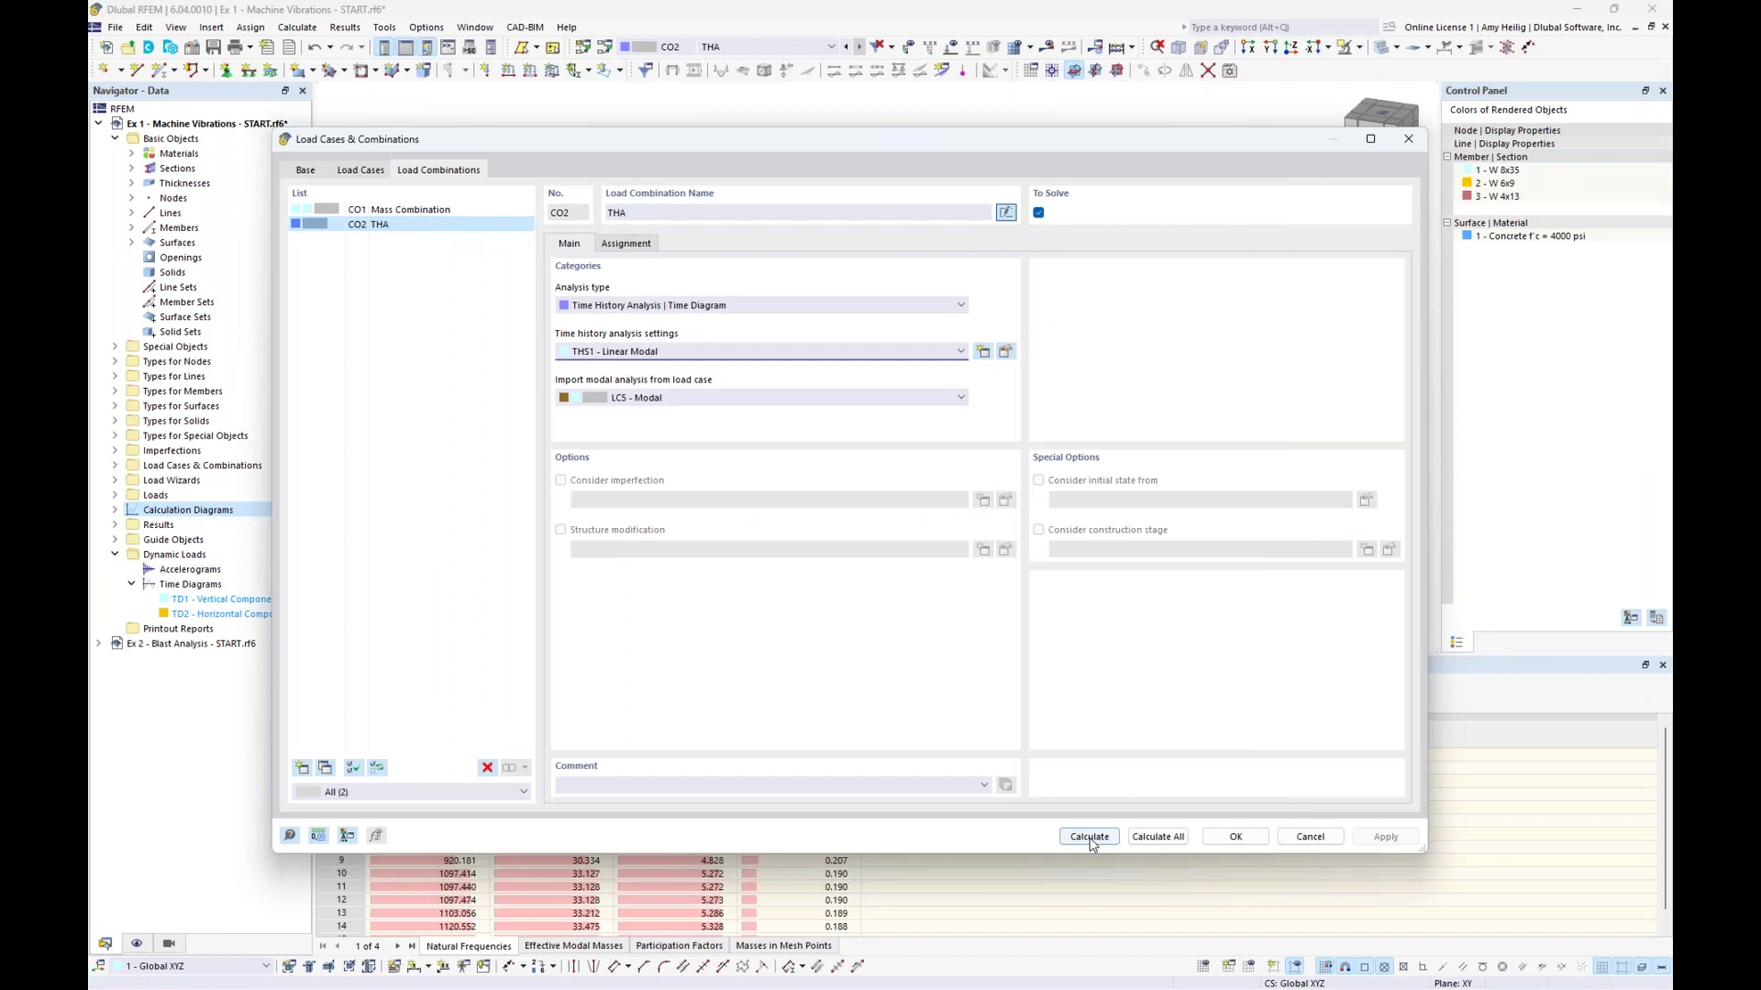
Recalculate the CO2 time history combination and review node 45's üX acceleration diagram with damping
{"action": "left_click", "coordinate": [1090, 839]}
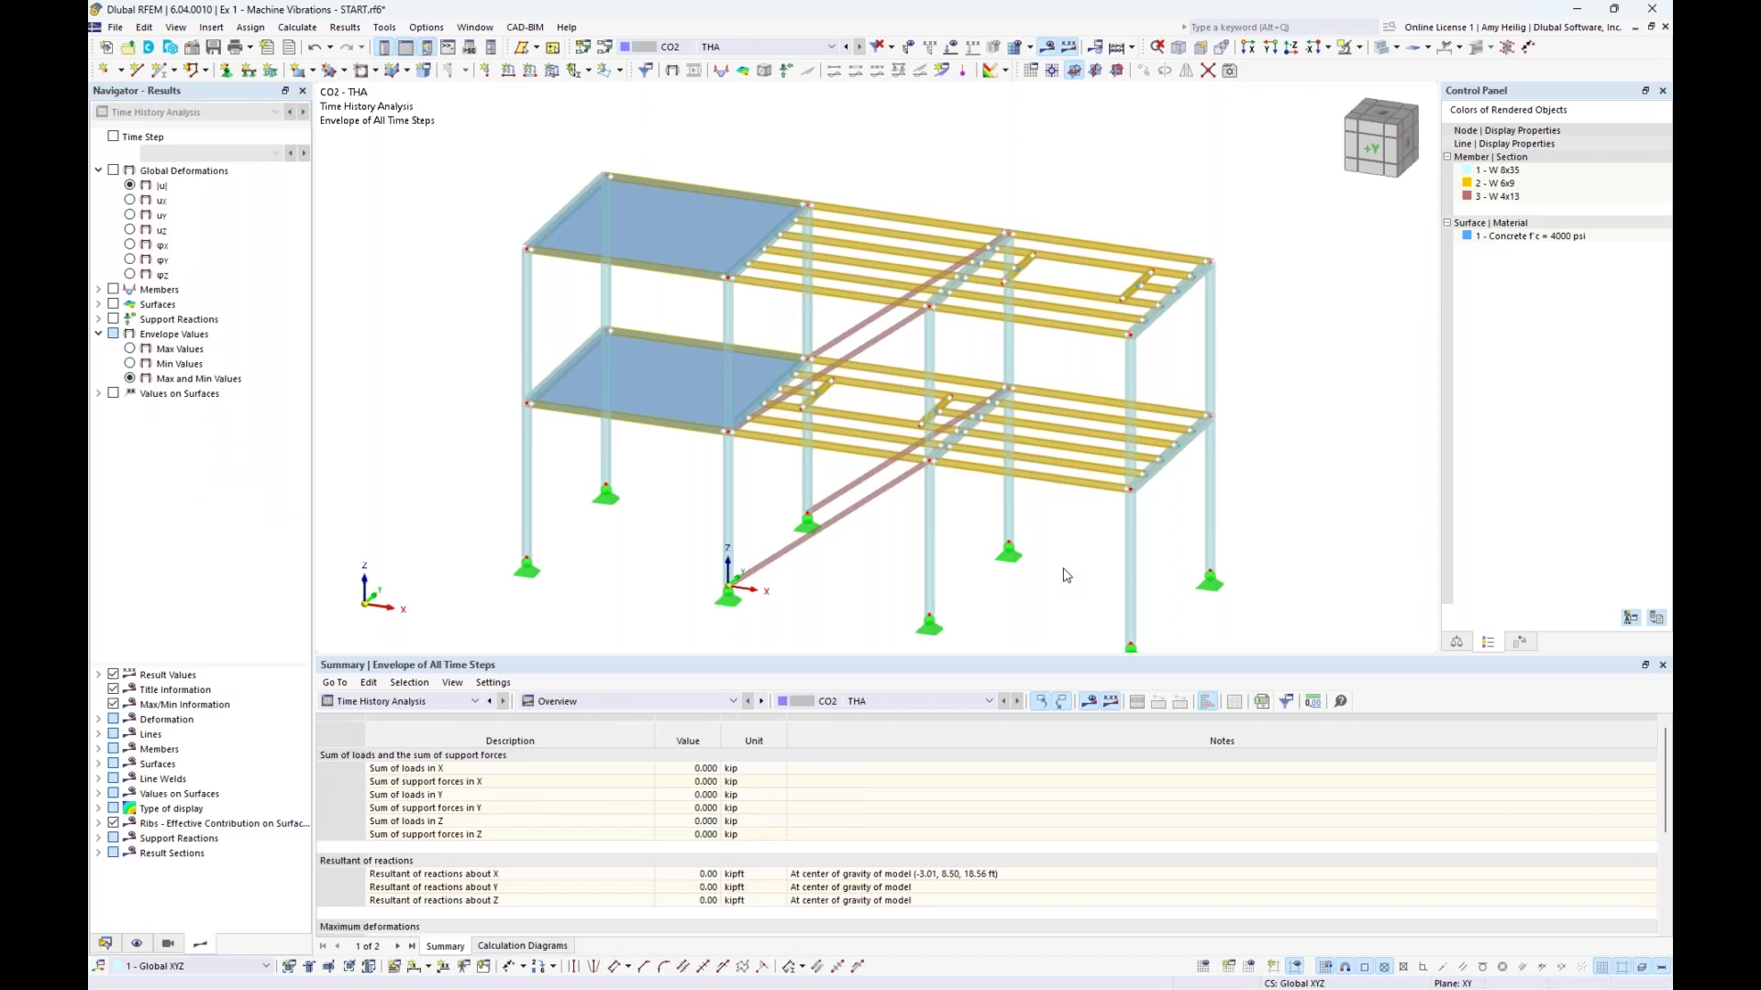
{"action": "left_click", "coordinate": [106, 943]}
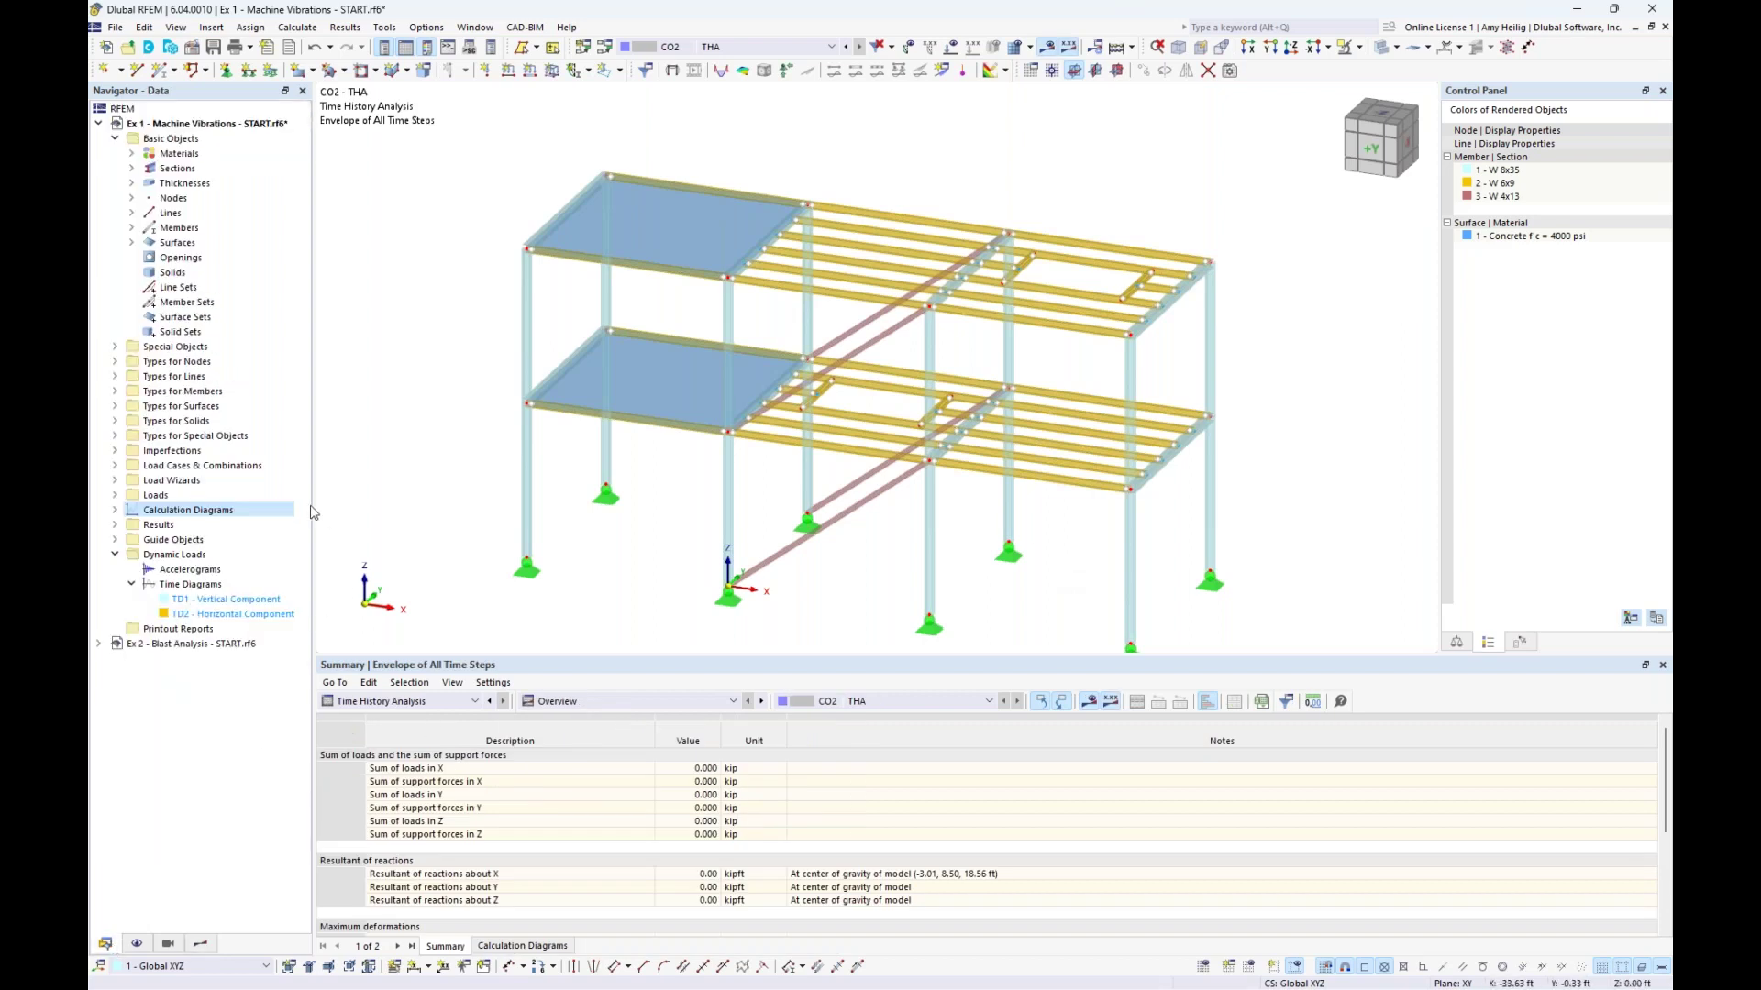
{"action": "left_click", "coordinate": [115, 510]}
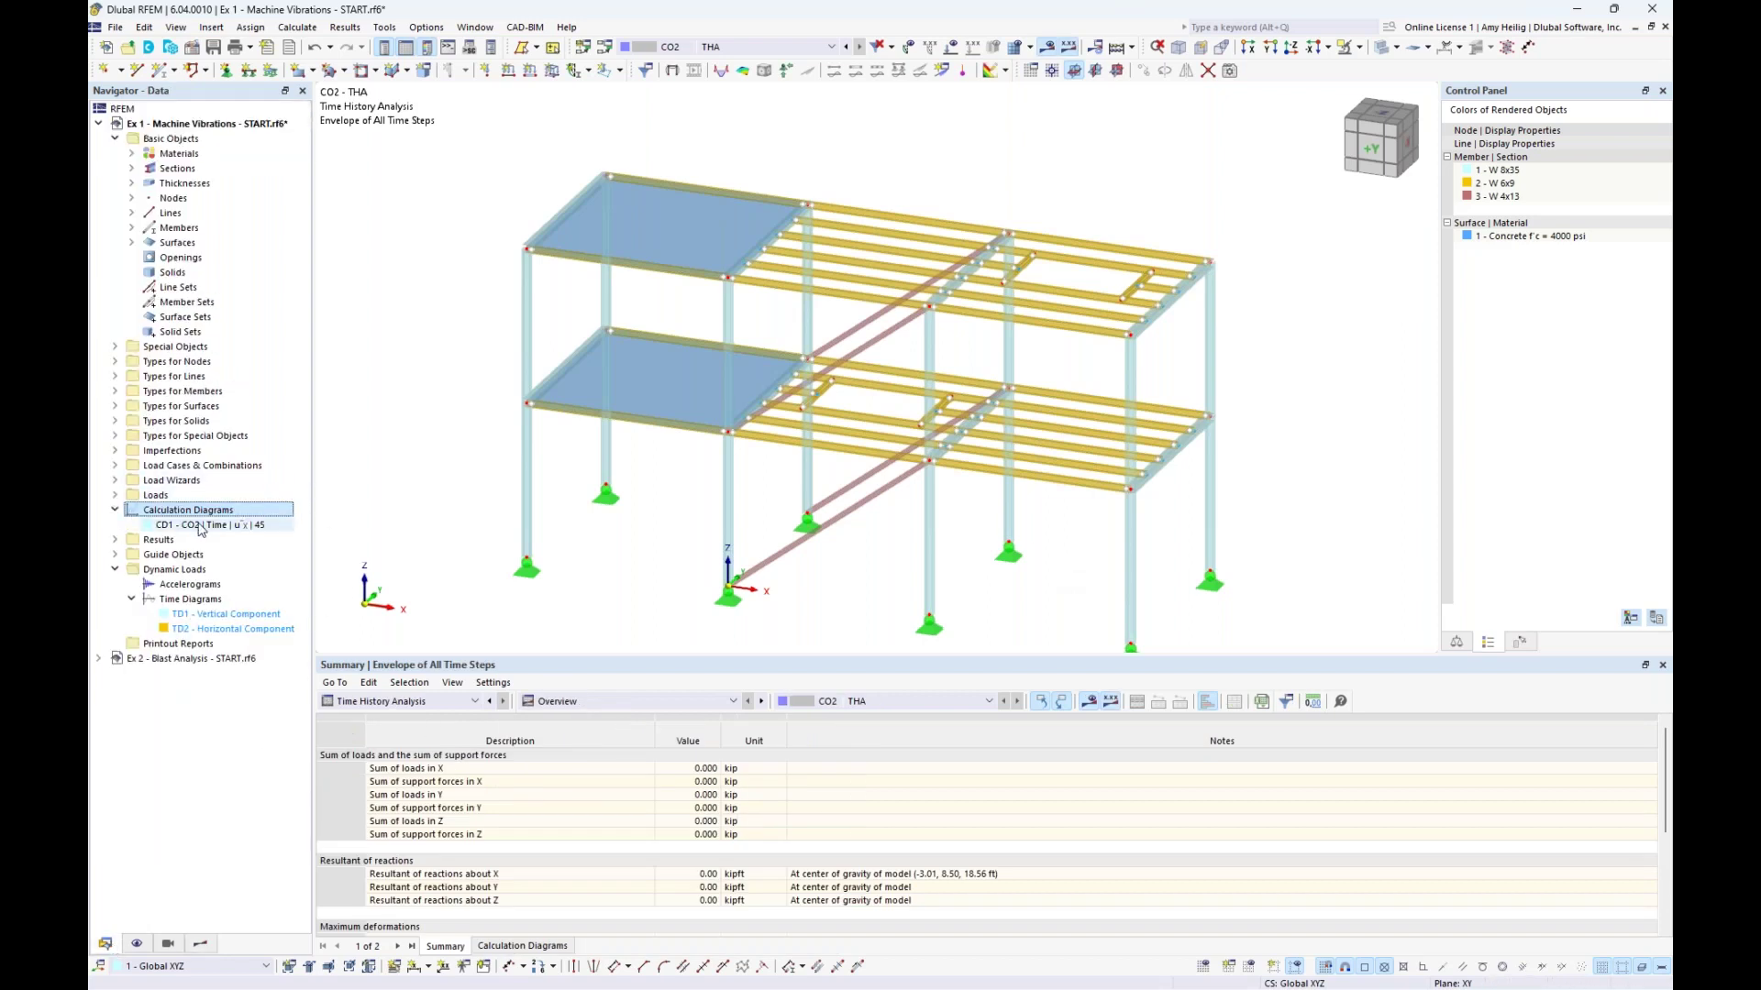
{"action": "double_click", "coordinate": [202, 526]}
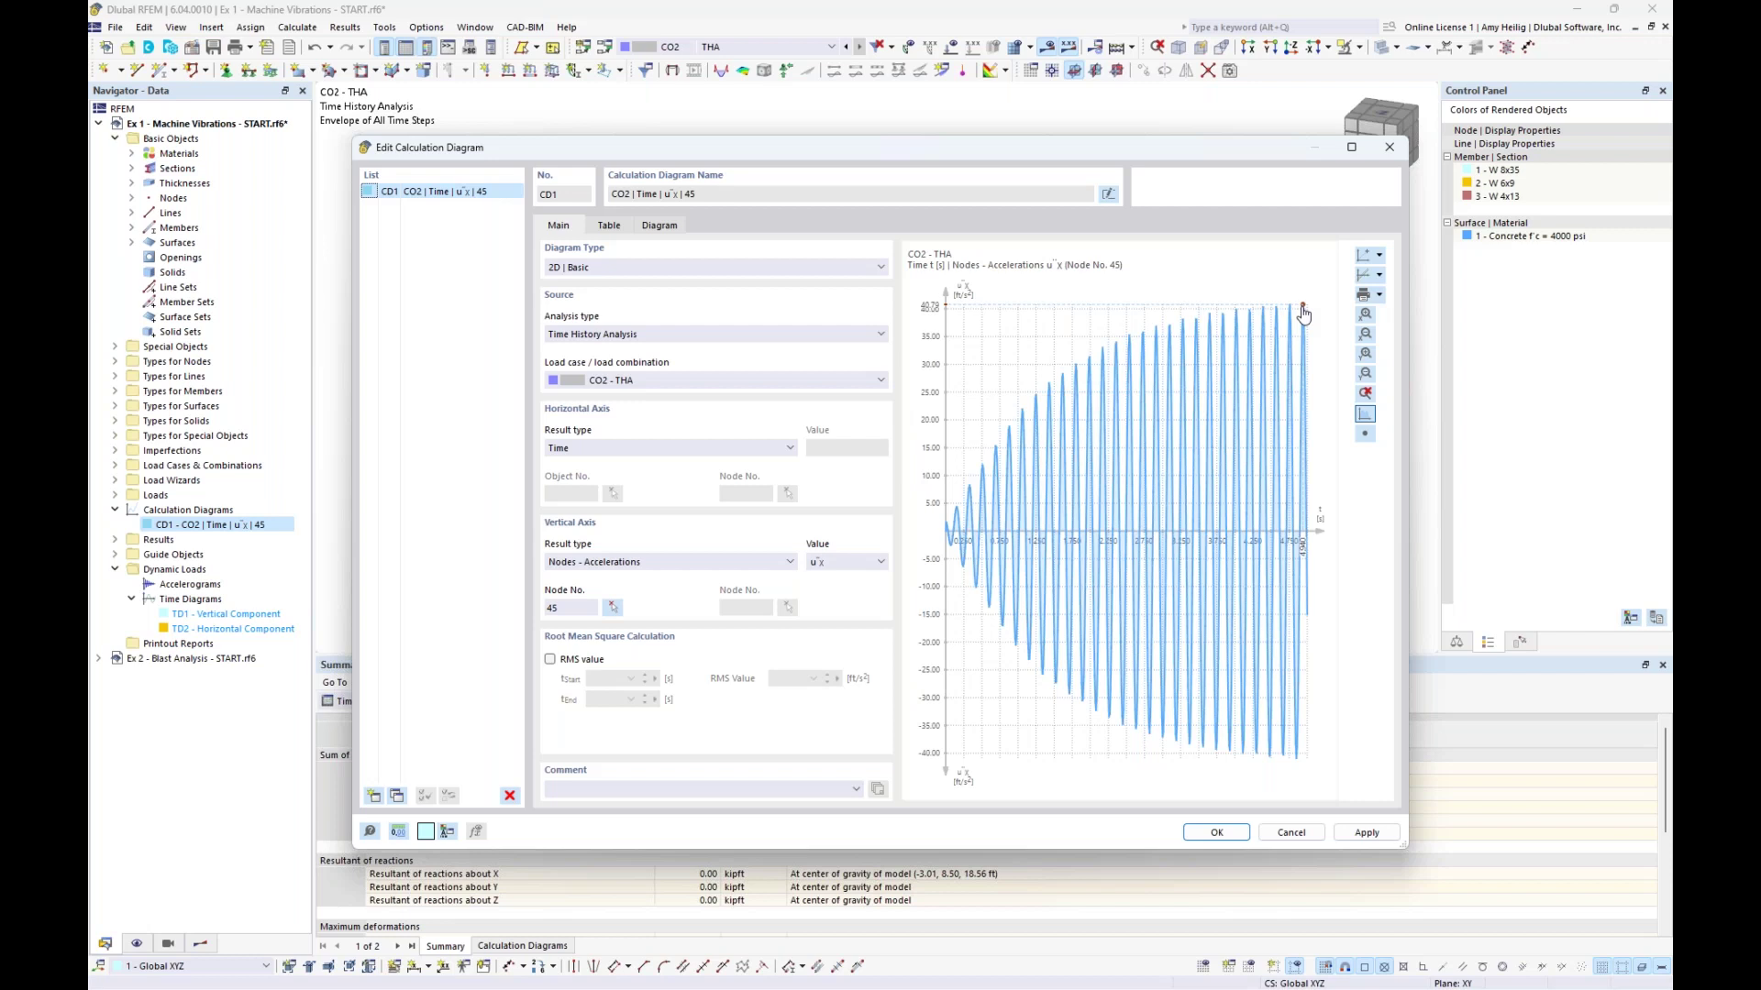
{"action": "left_click", "coordinate": [1236, 835]}
Highlight in the model the members that use each section: W 8x35, W 6x9 and W 4x13
{"action": "middle_click_drag", "start_coordinate": [981, 528], "coordinate": [984, 440], "text": "ctrl"}
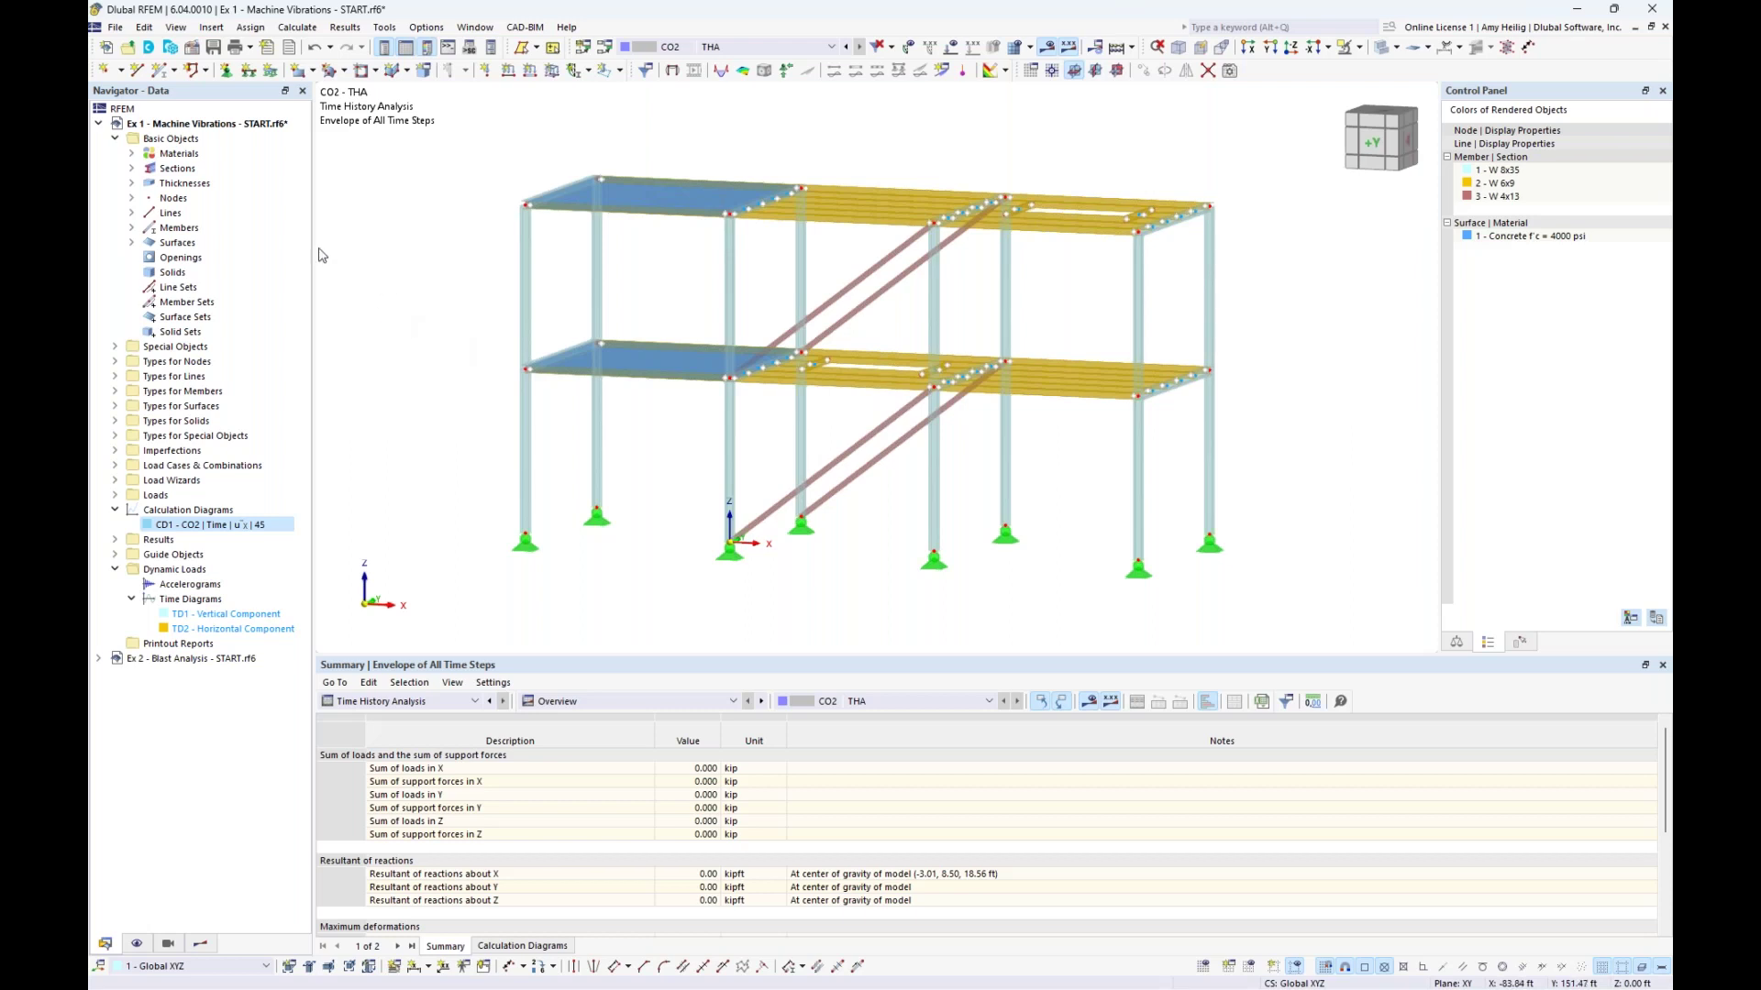
{"action": "left_click", "coordinate": [131, 168]}
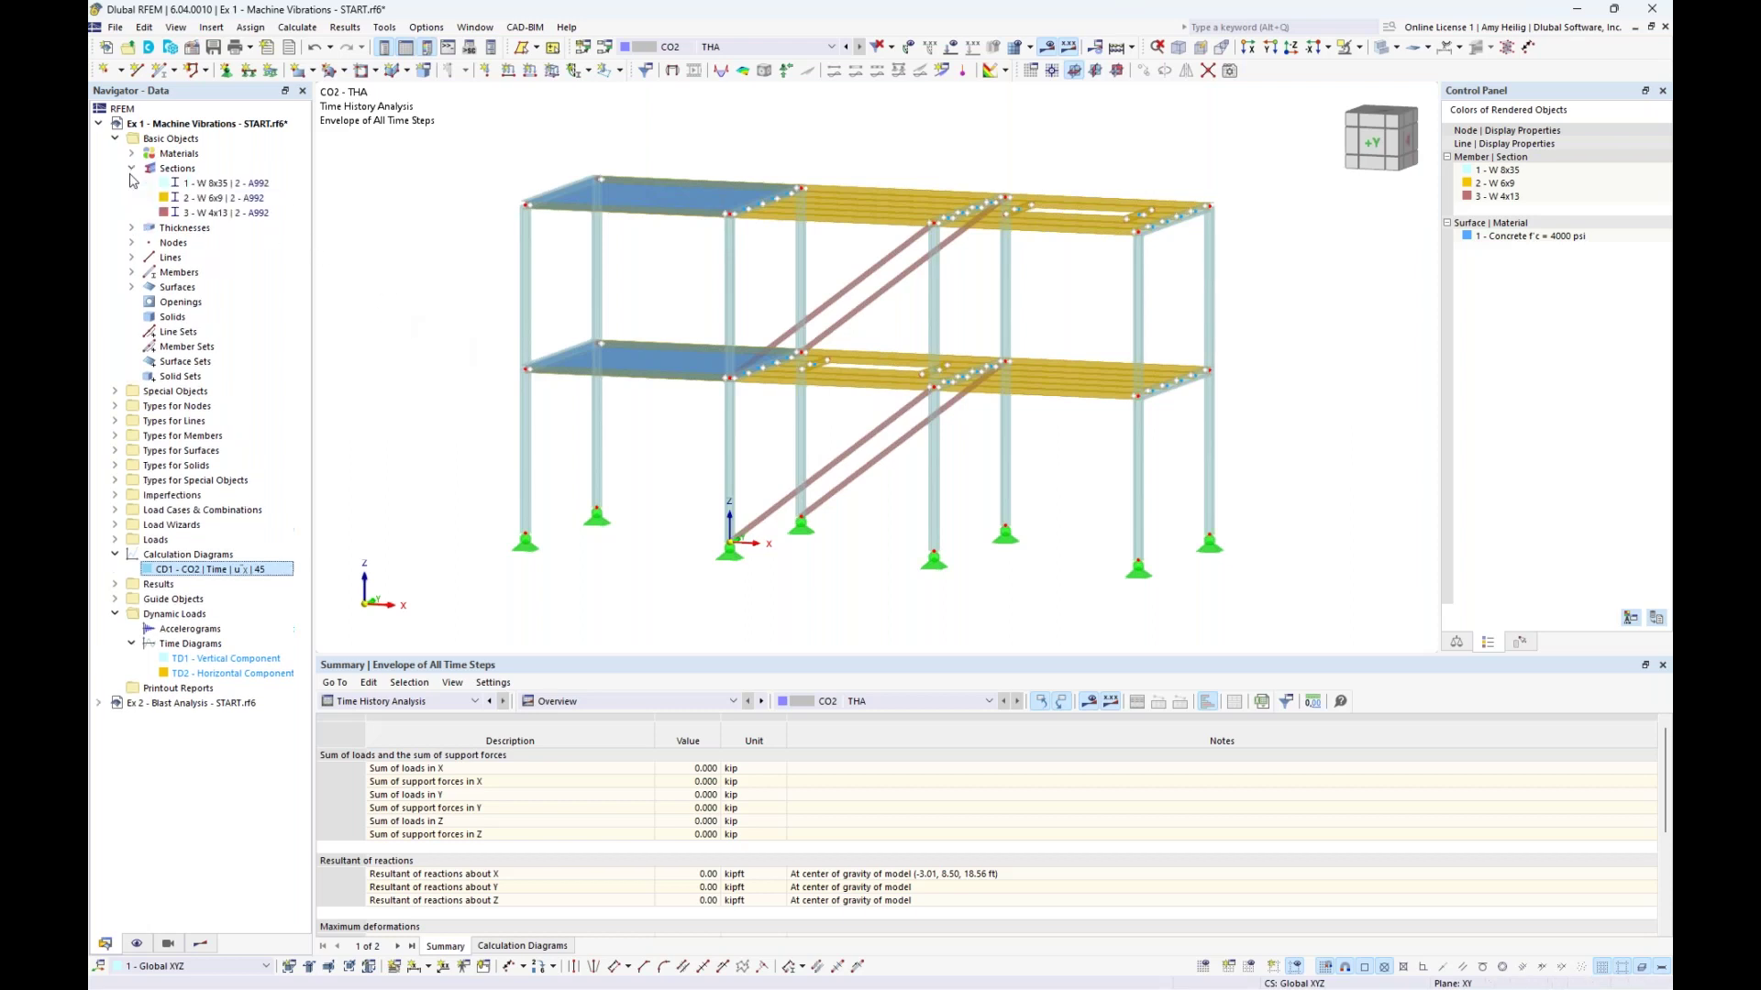
{"action": "left_click", "coordinate": [194, 183]}
{"action": "left_click", "coordinate": [197, 198]}
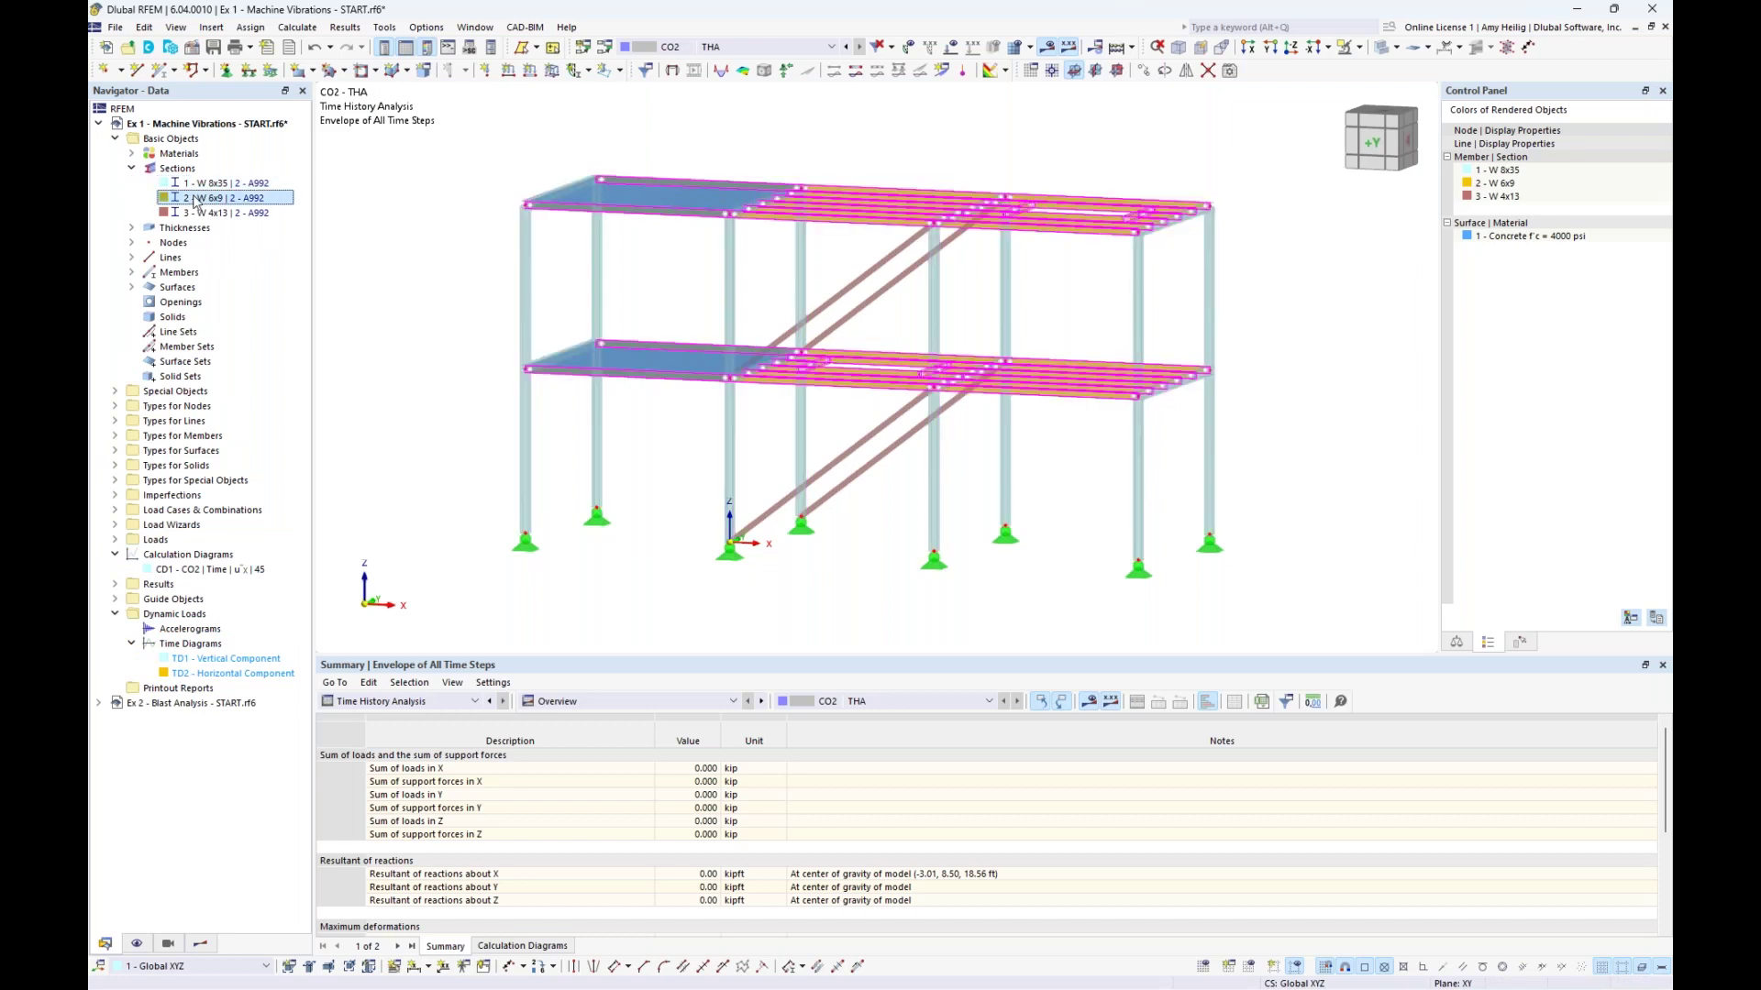
{"action": "left_click", "coordinate": [198, 213]}
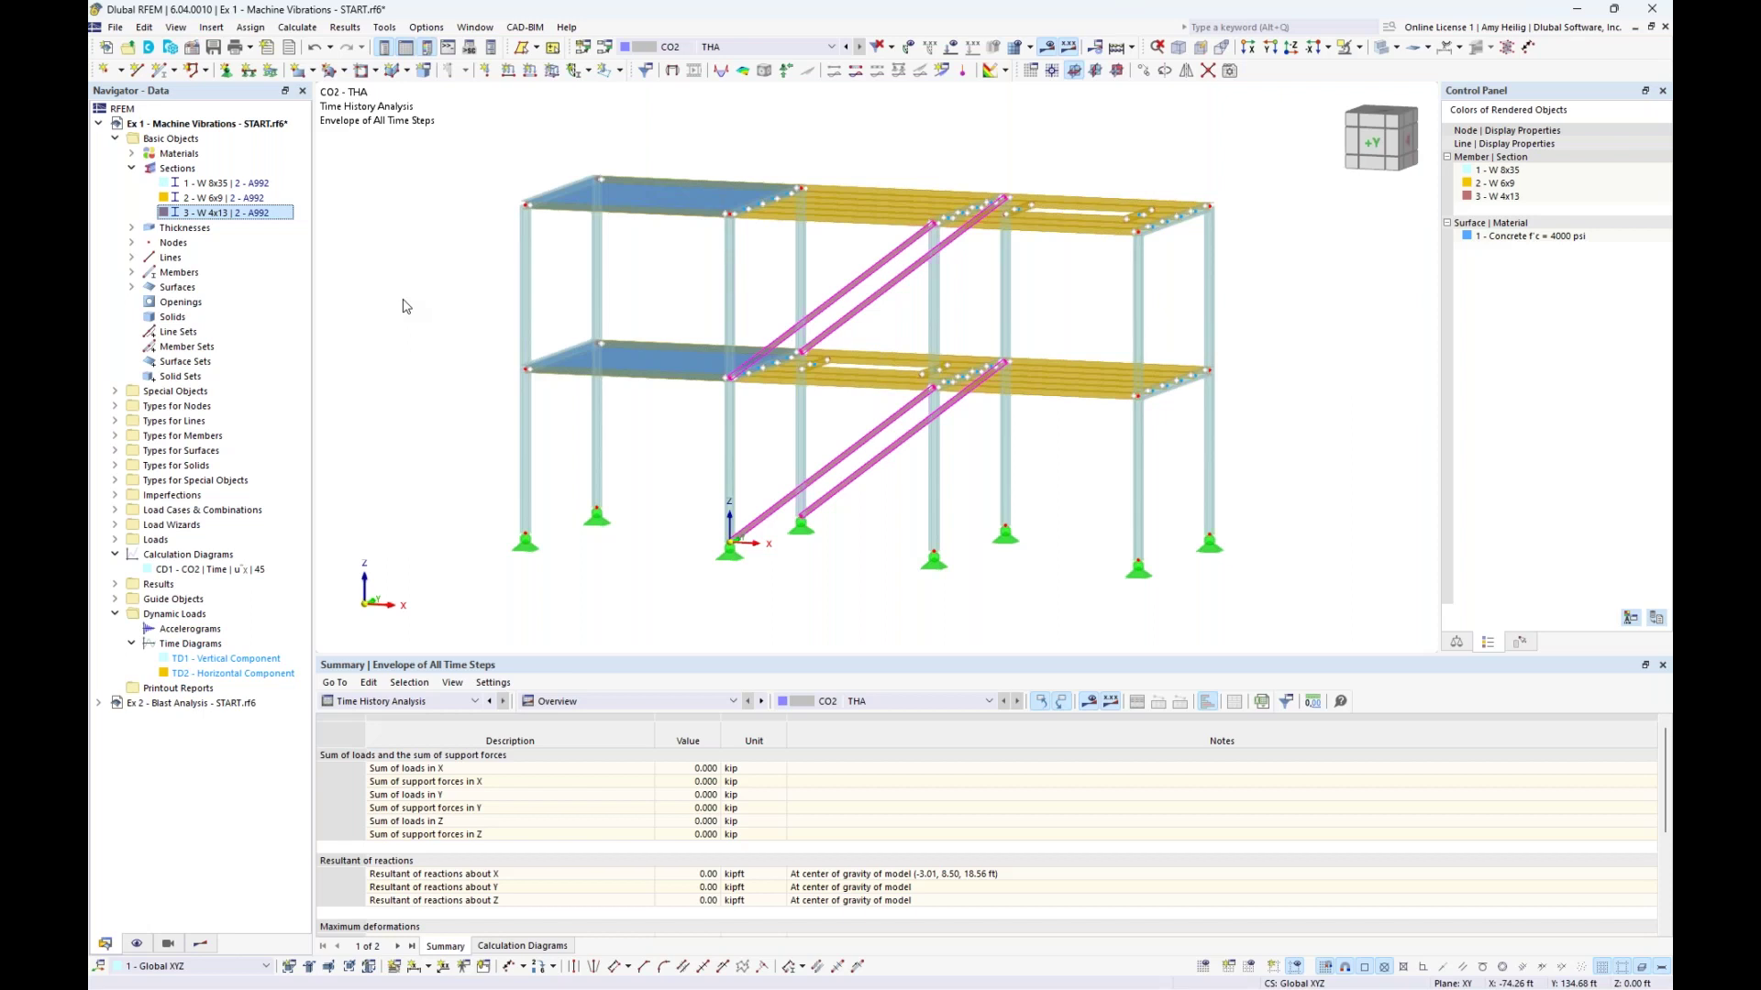
Create a structure modification named "Double Stiffness" with stiffness modification of the sections enabled
{"action": "left_click", "coordinate": [114, 393]}
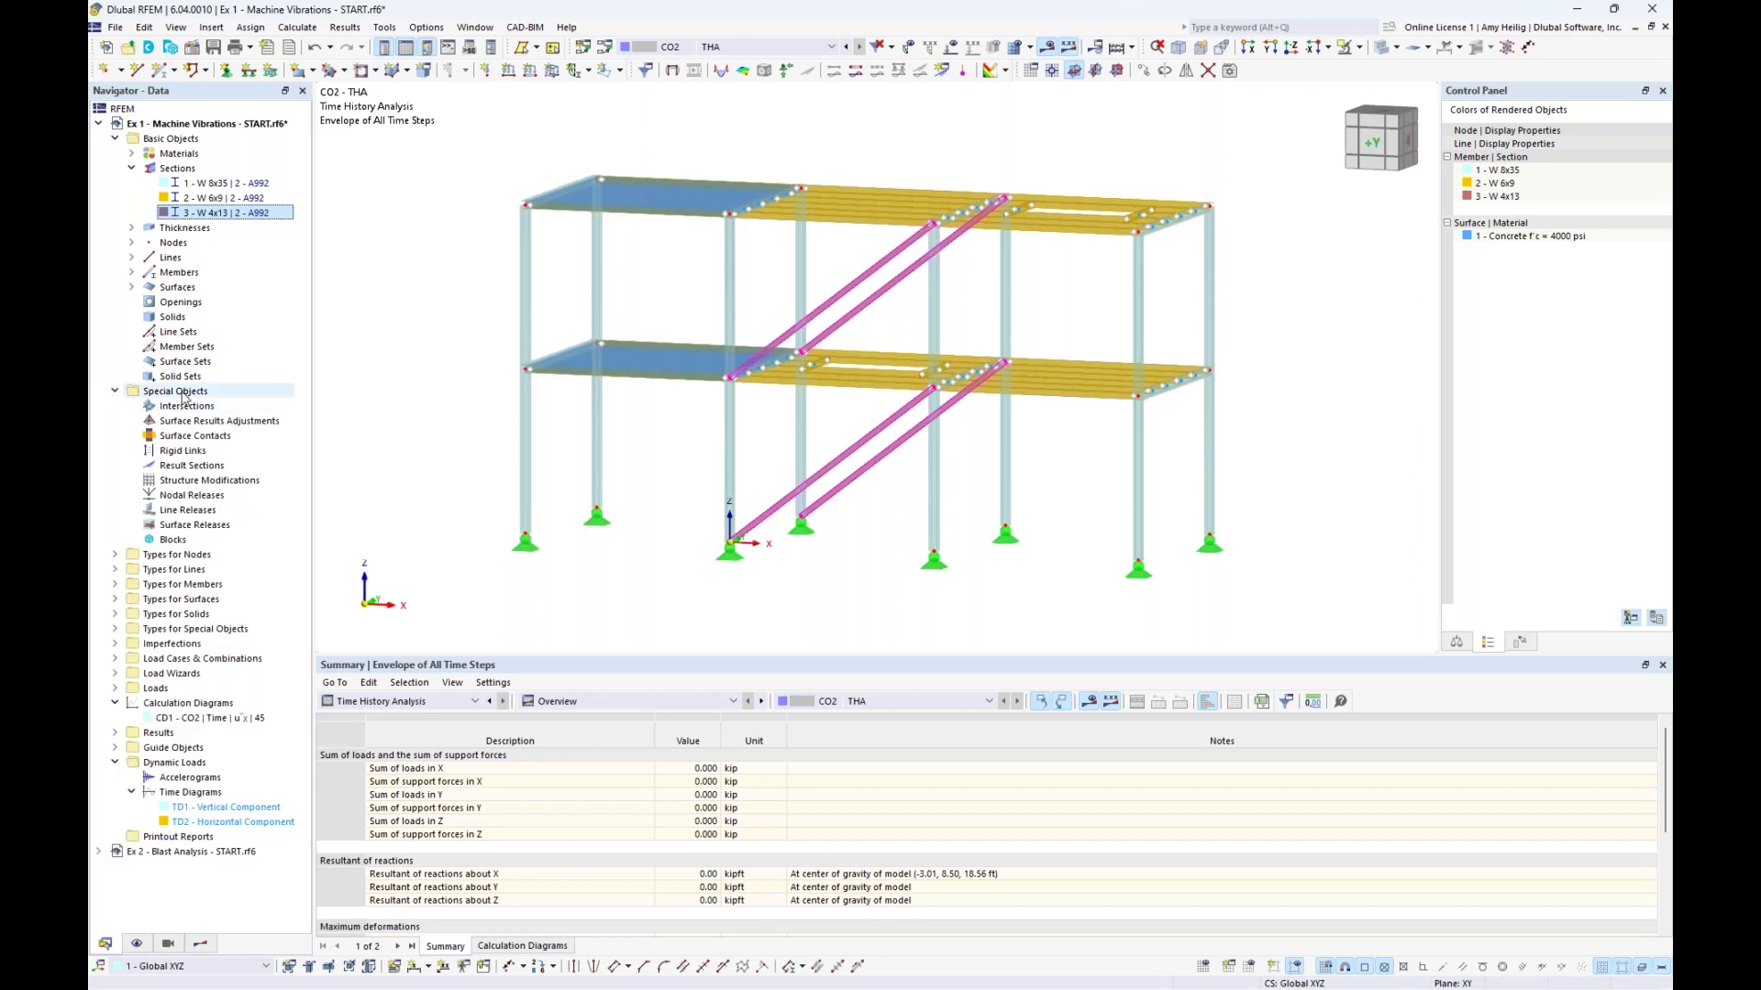
{"action": "double_click", "coordinate": [203, 489]}
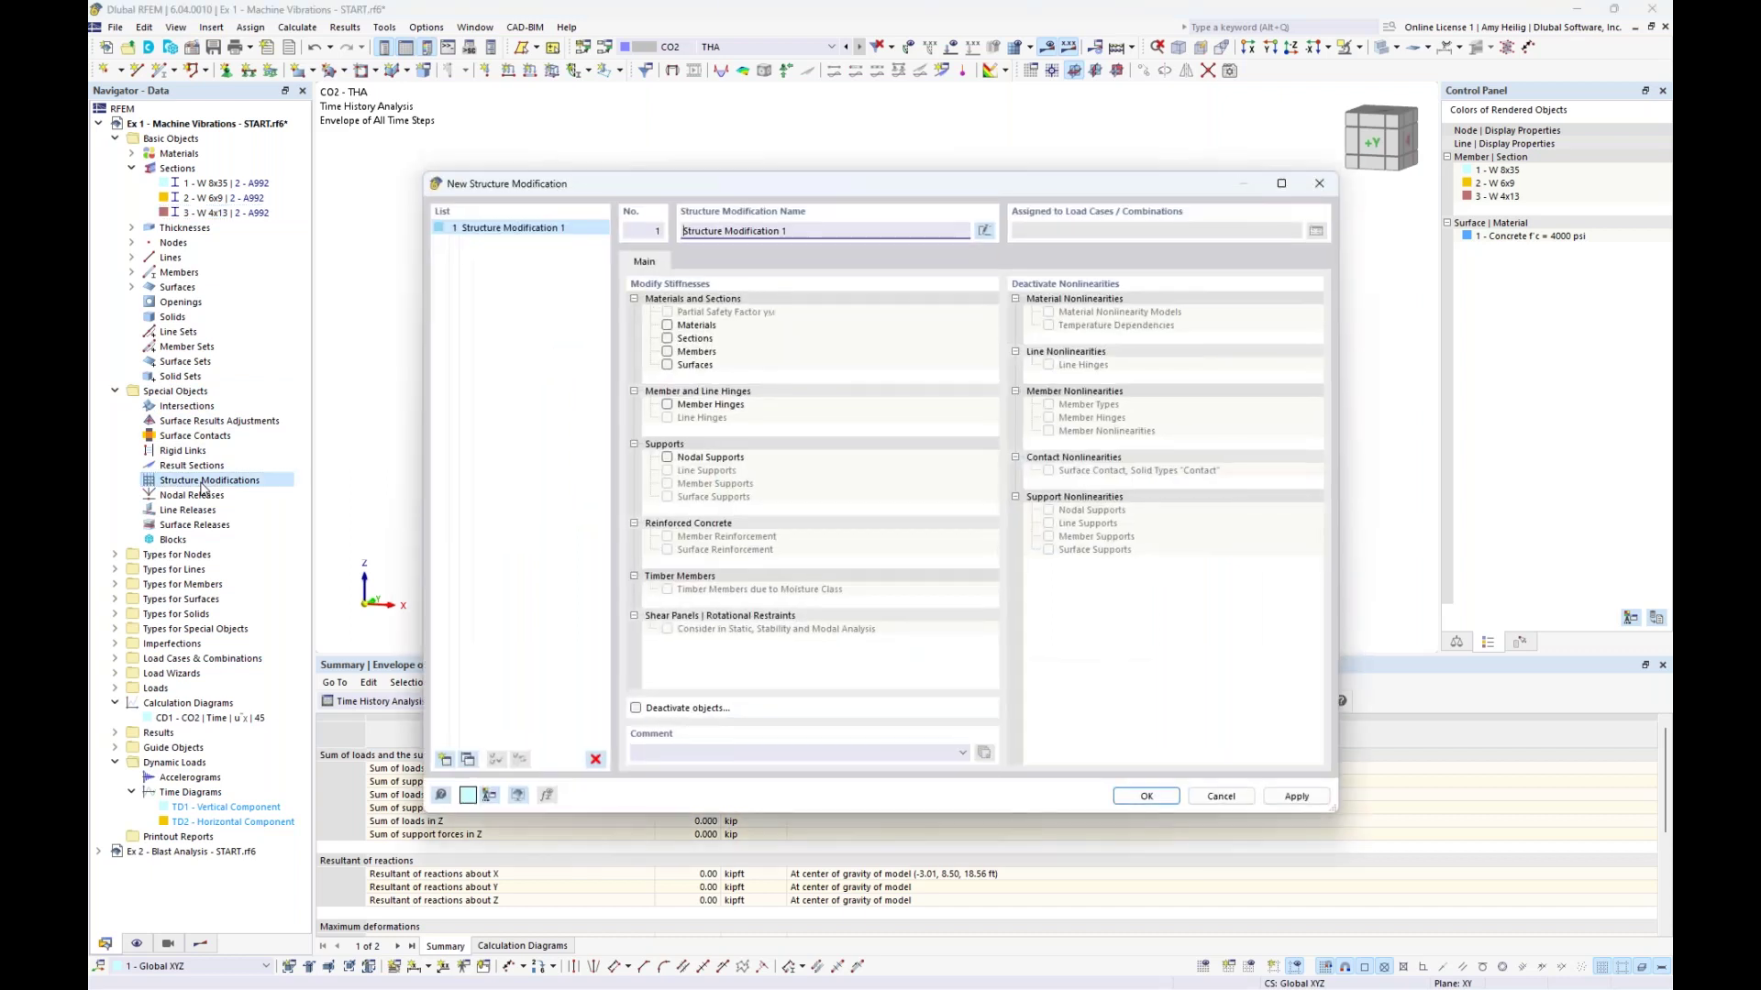
{"action": "left_click", "coordinate": [667, 339]}
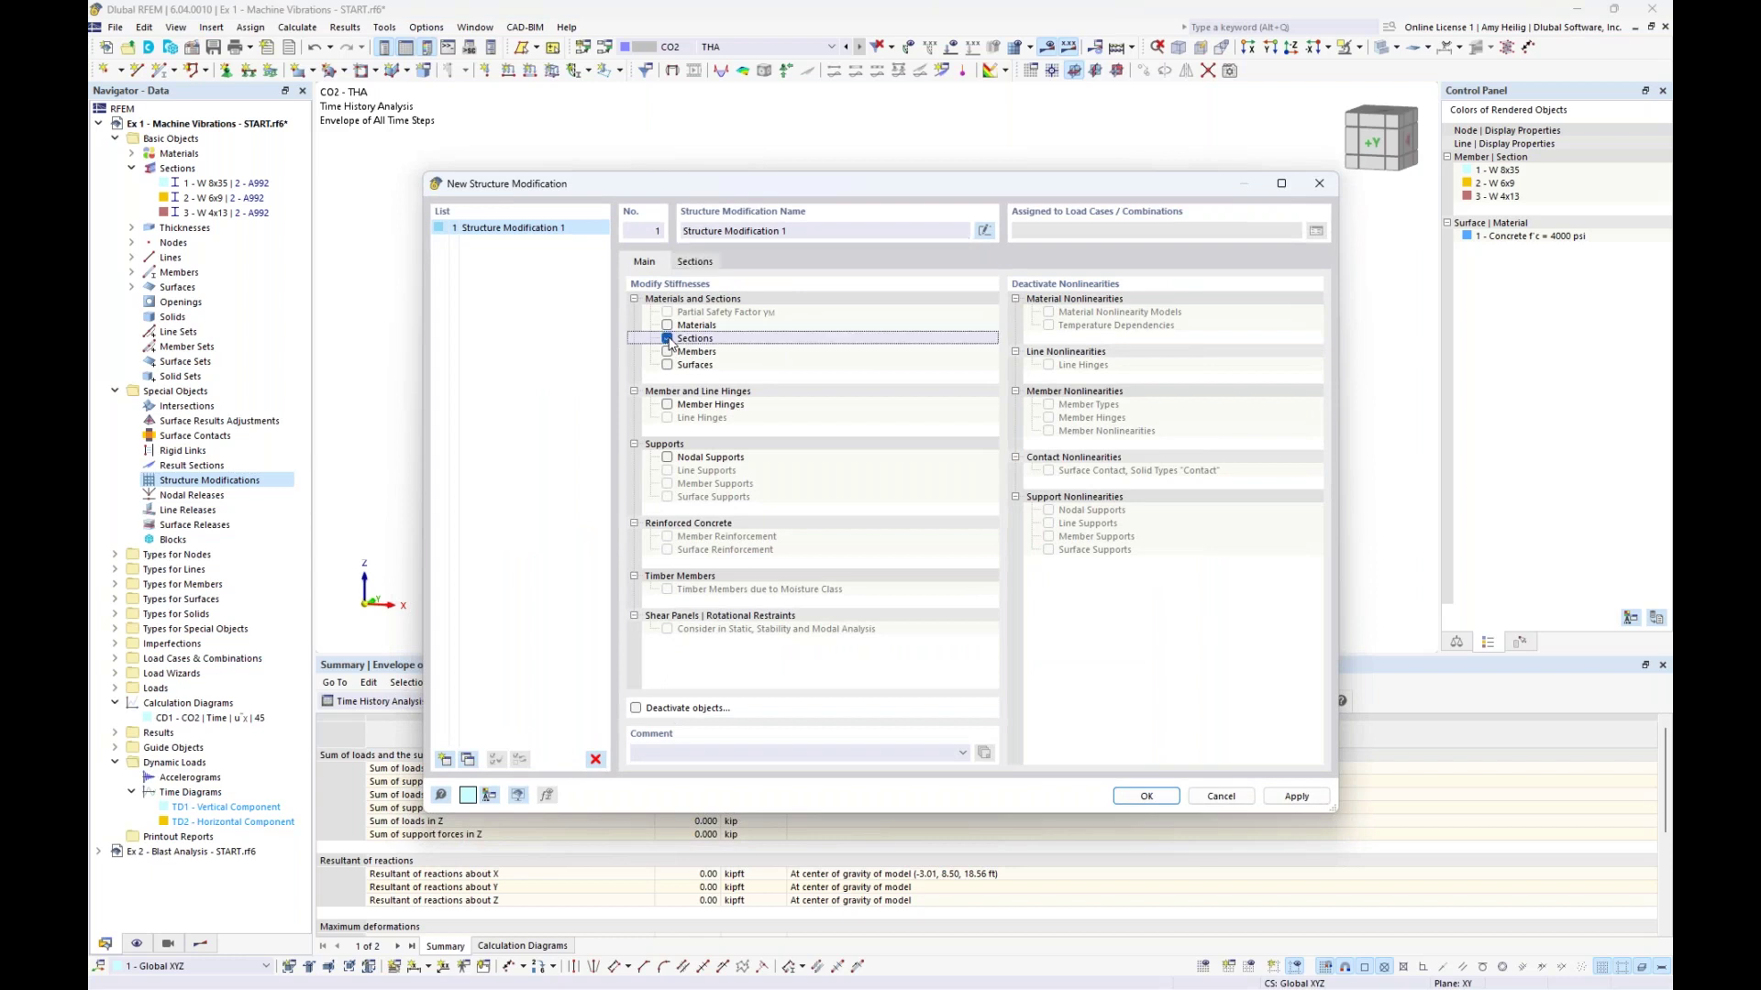
{"action": "left_click", "coordinate": [694, 262]}
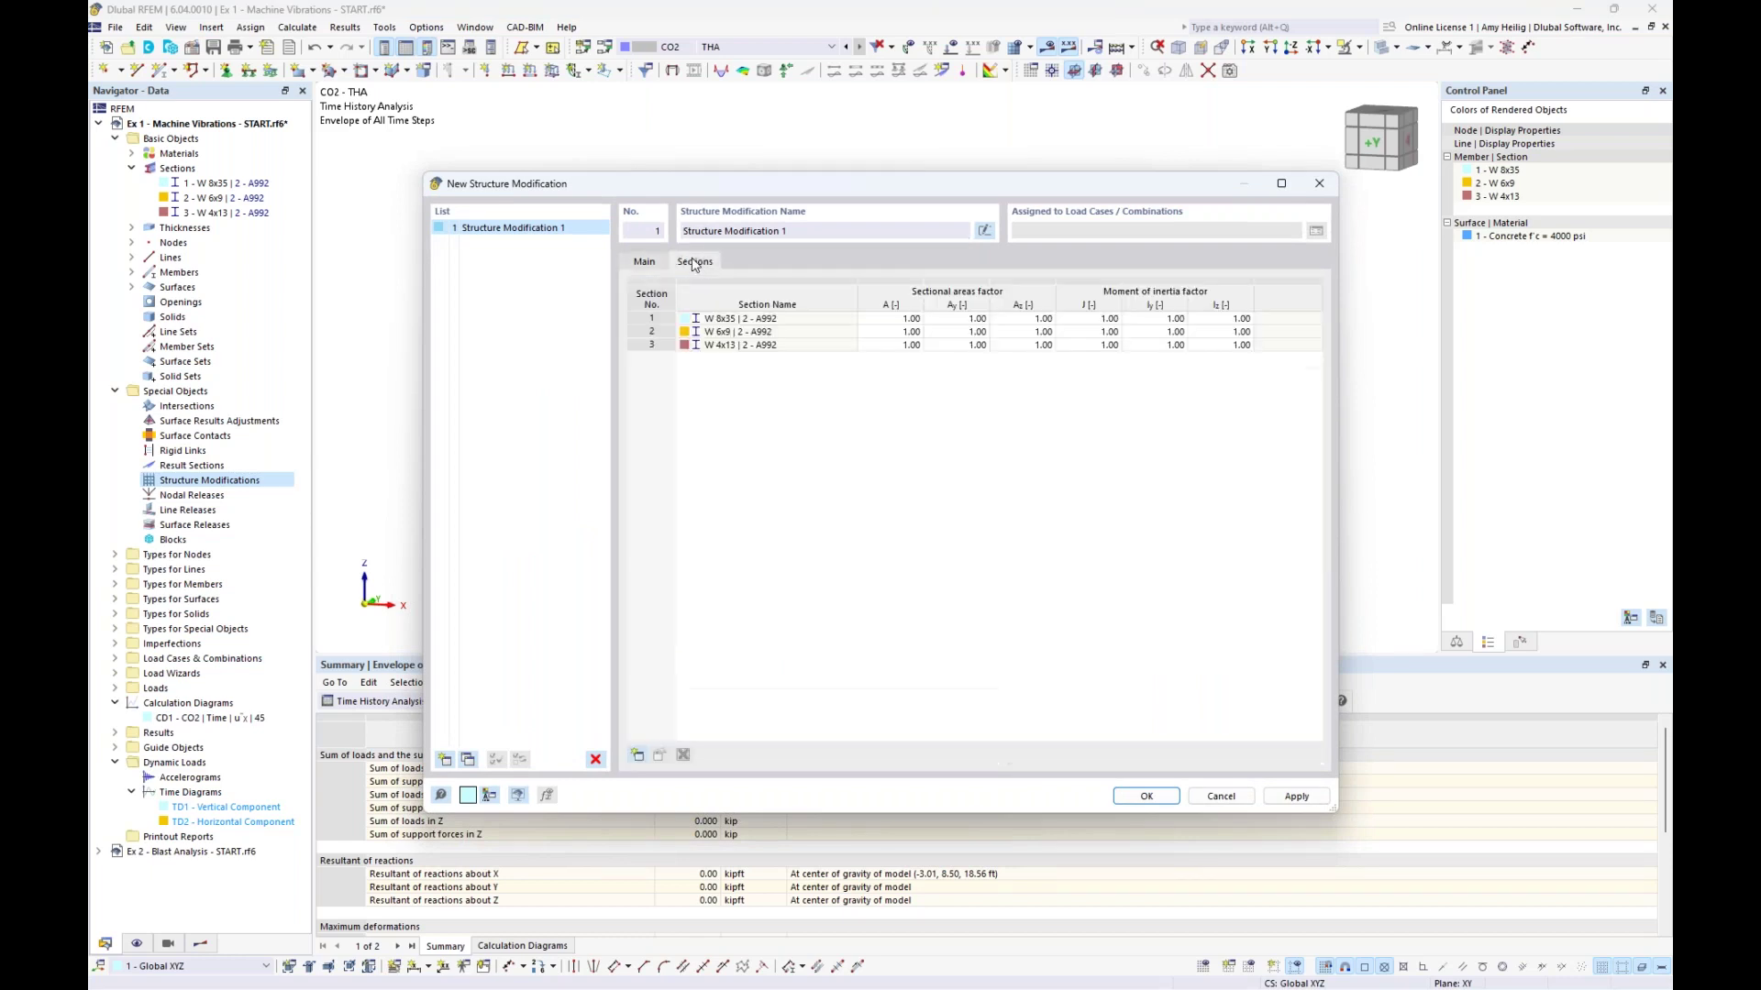
{"action": "left_click", "coordinate": [726, 347]}
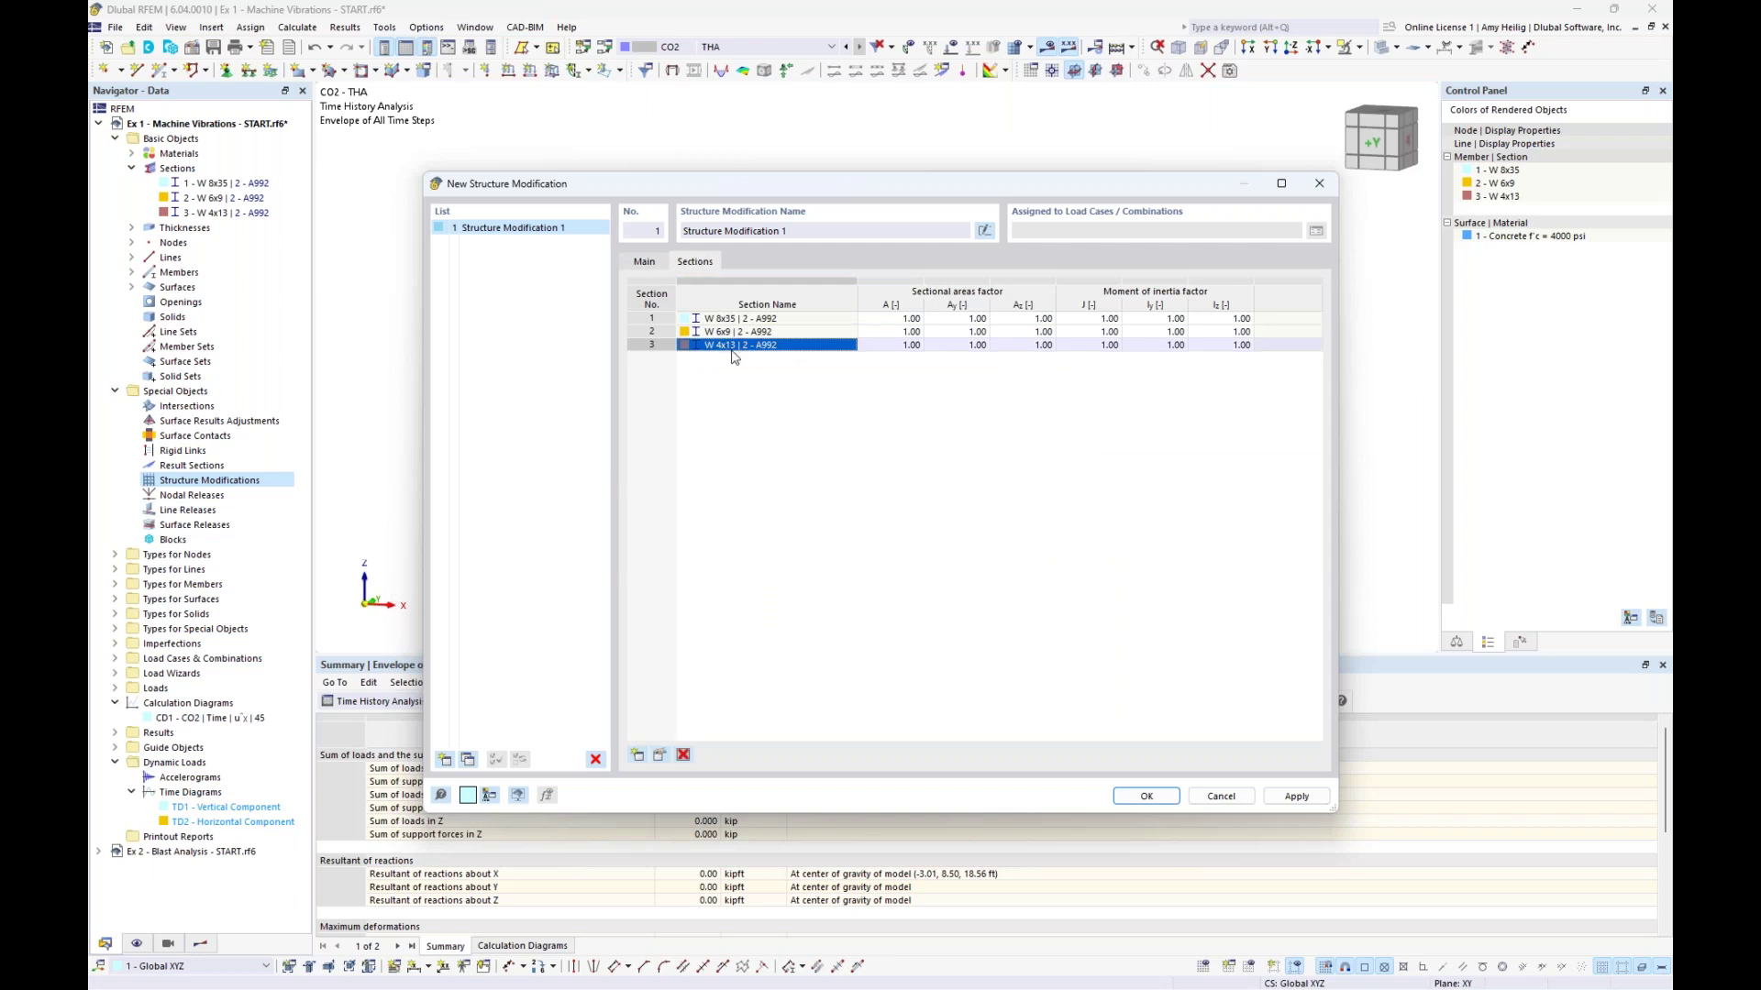
{"action": "left_click_drag", "start_coordinate": [835, 185], "coordinate": [873, 221]}
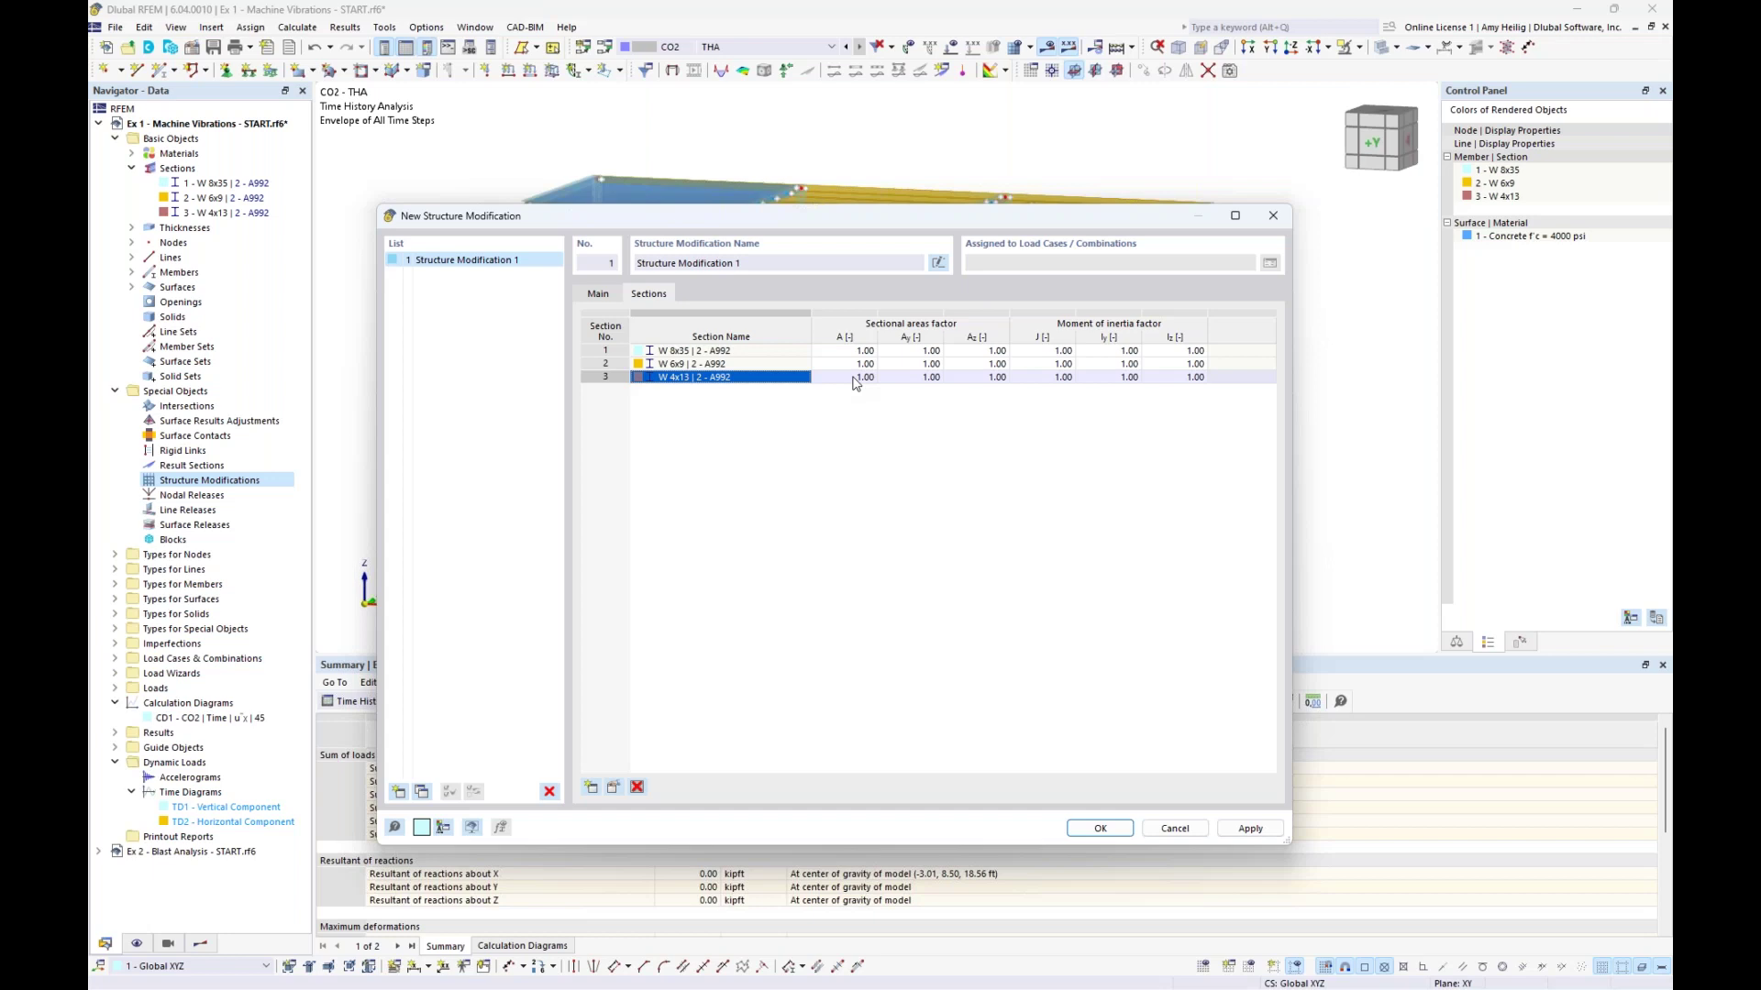
{"action": "left_click", "coordinate": [852, 378]}
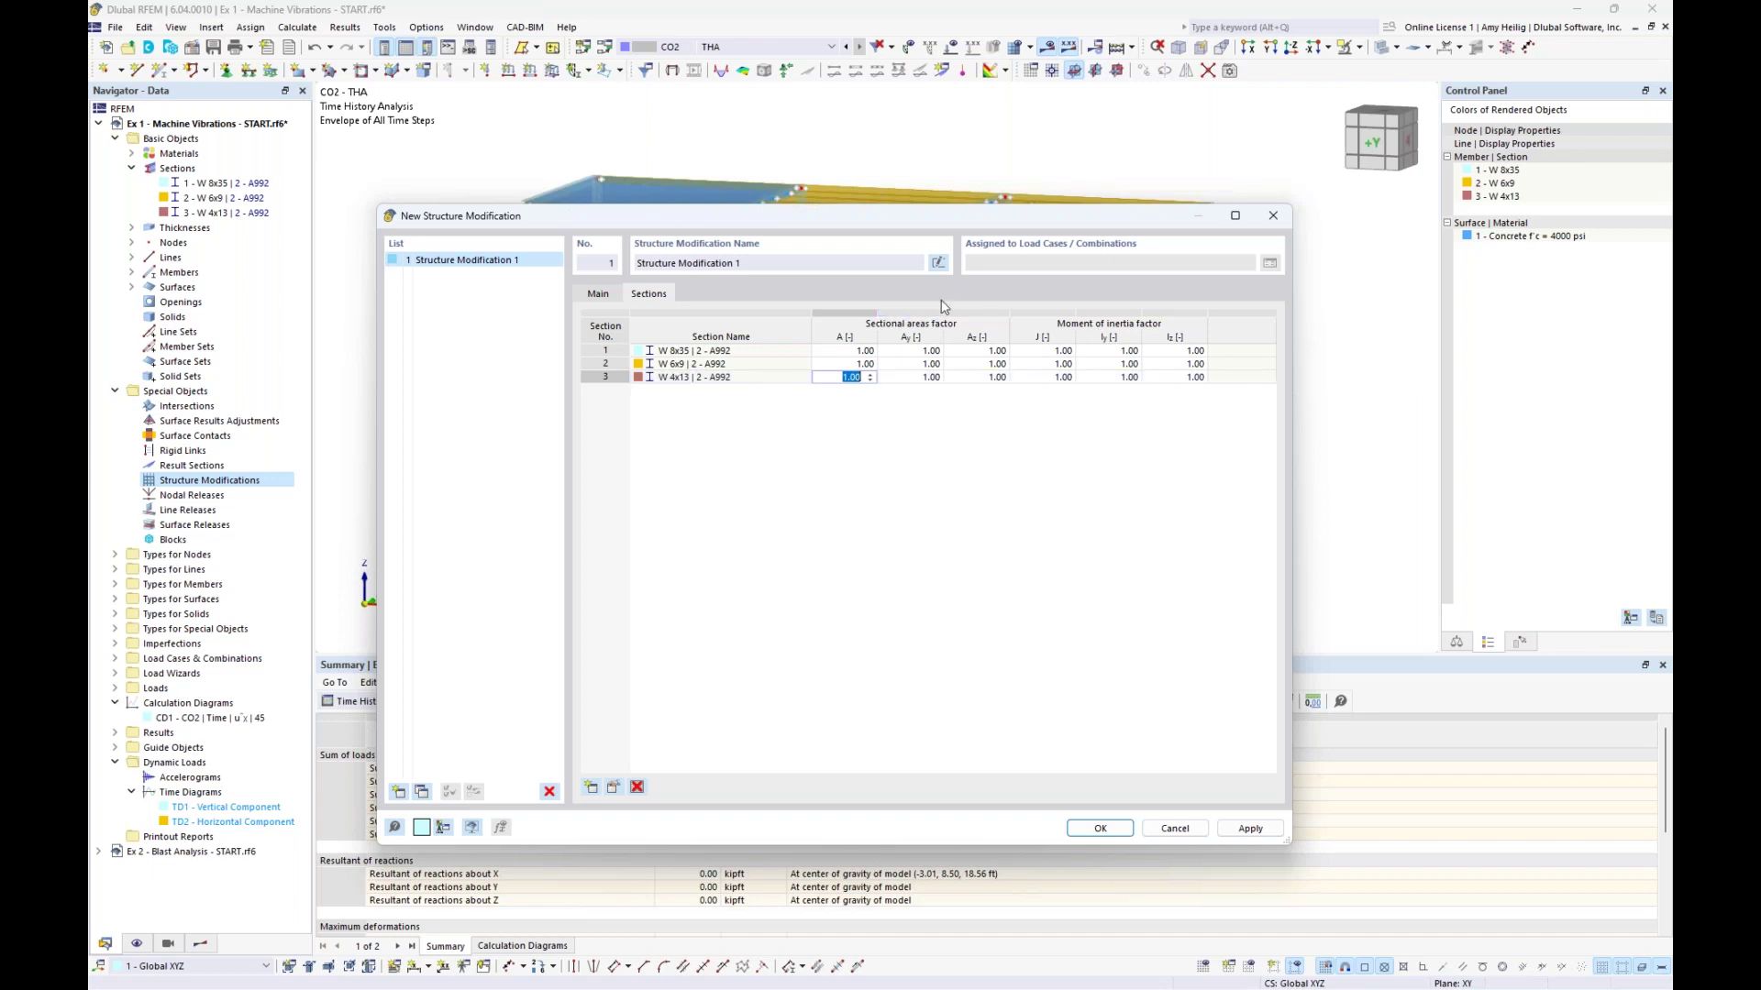
{"action": "left_click", "coordinate": [937, 265]}
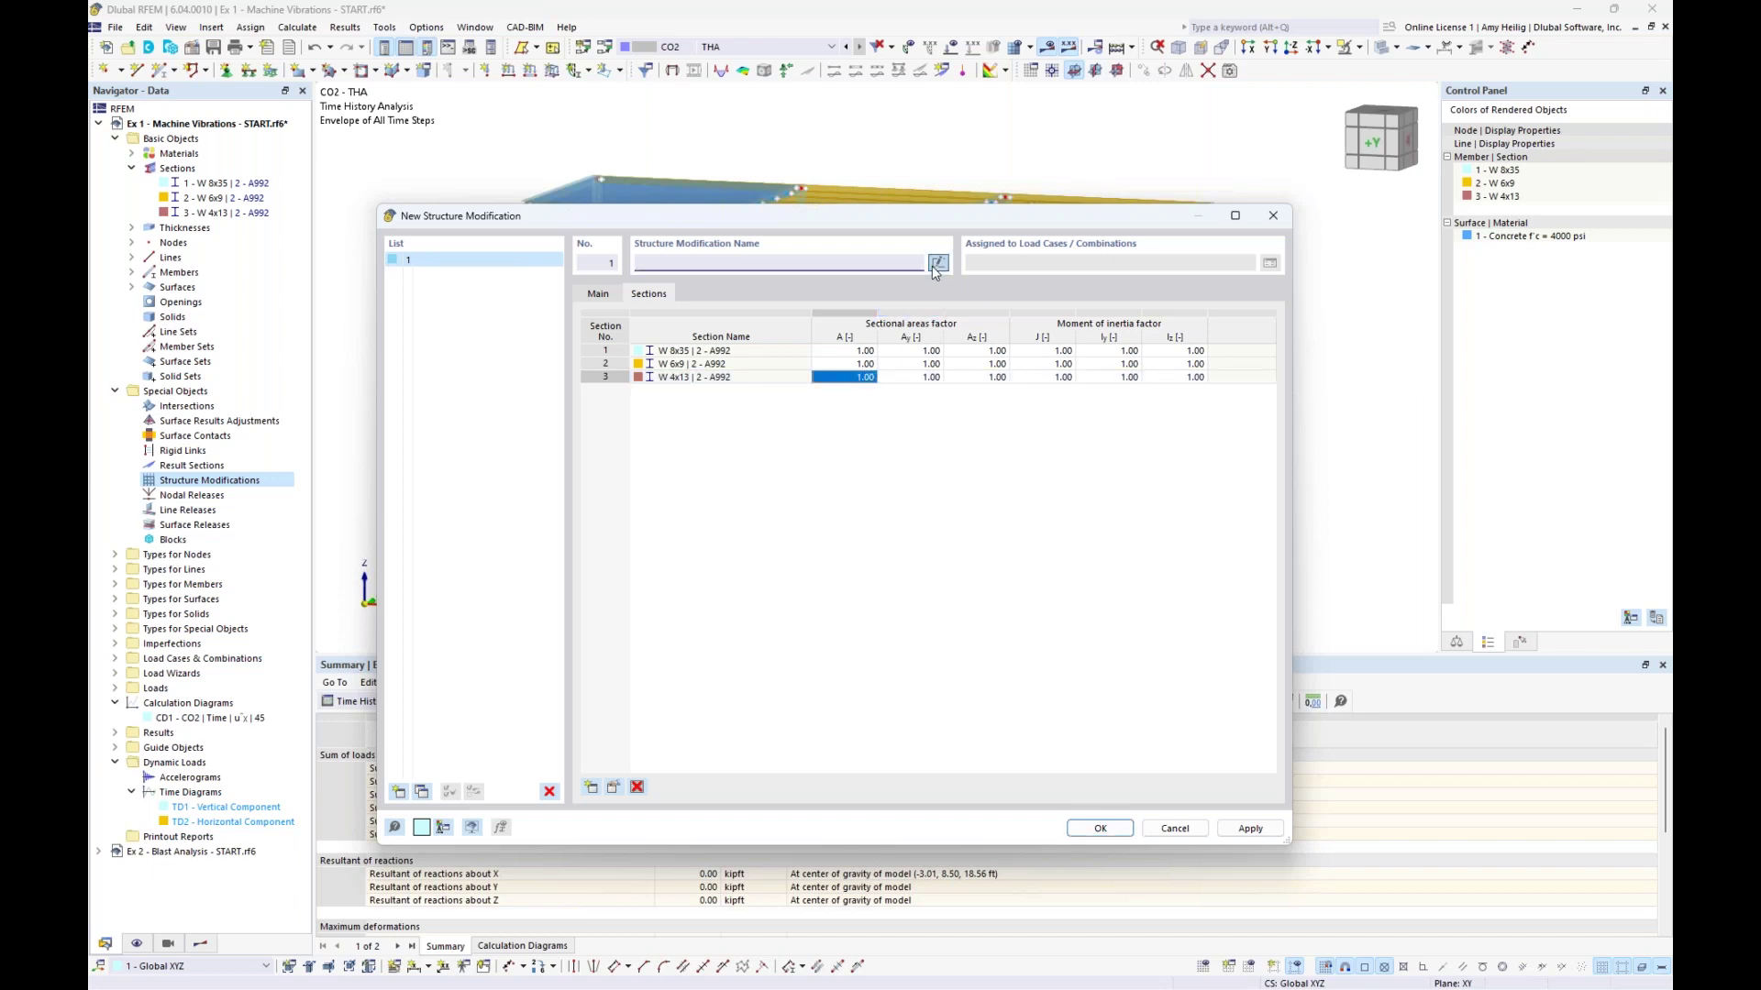
{"action": "type", "text": "Double ST"}
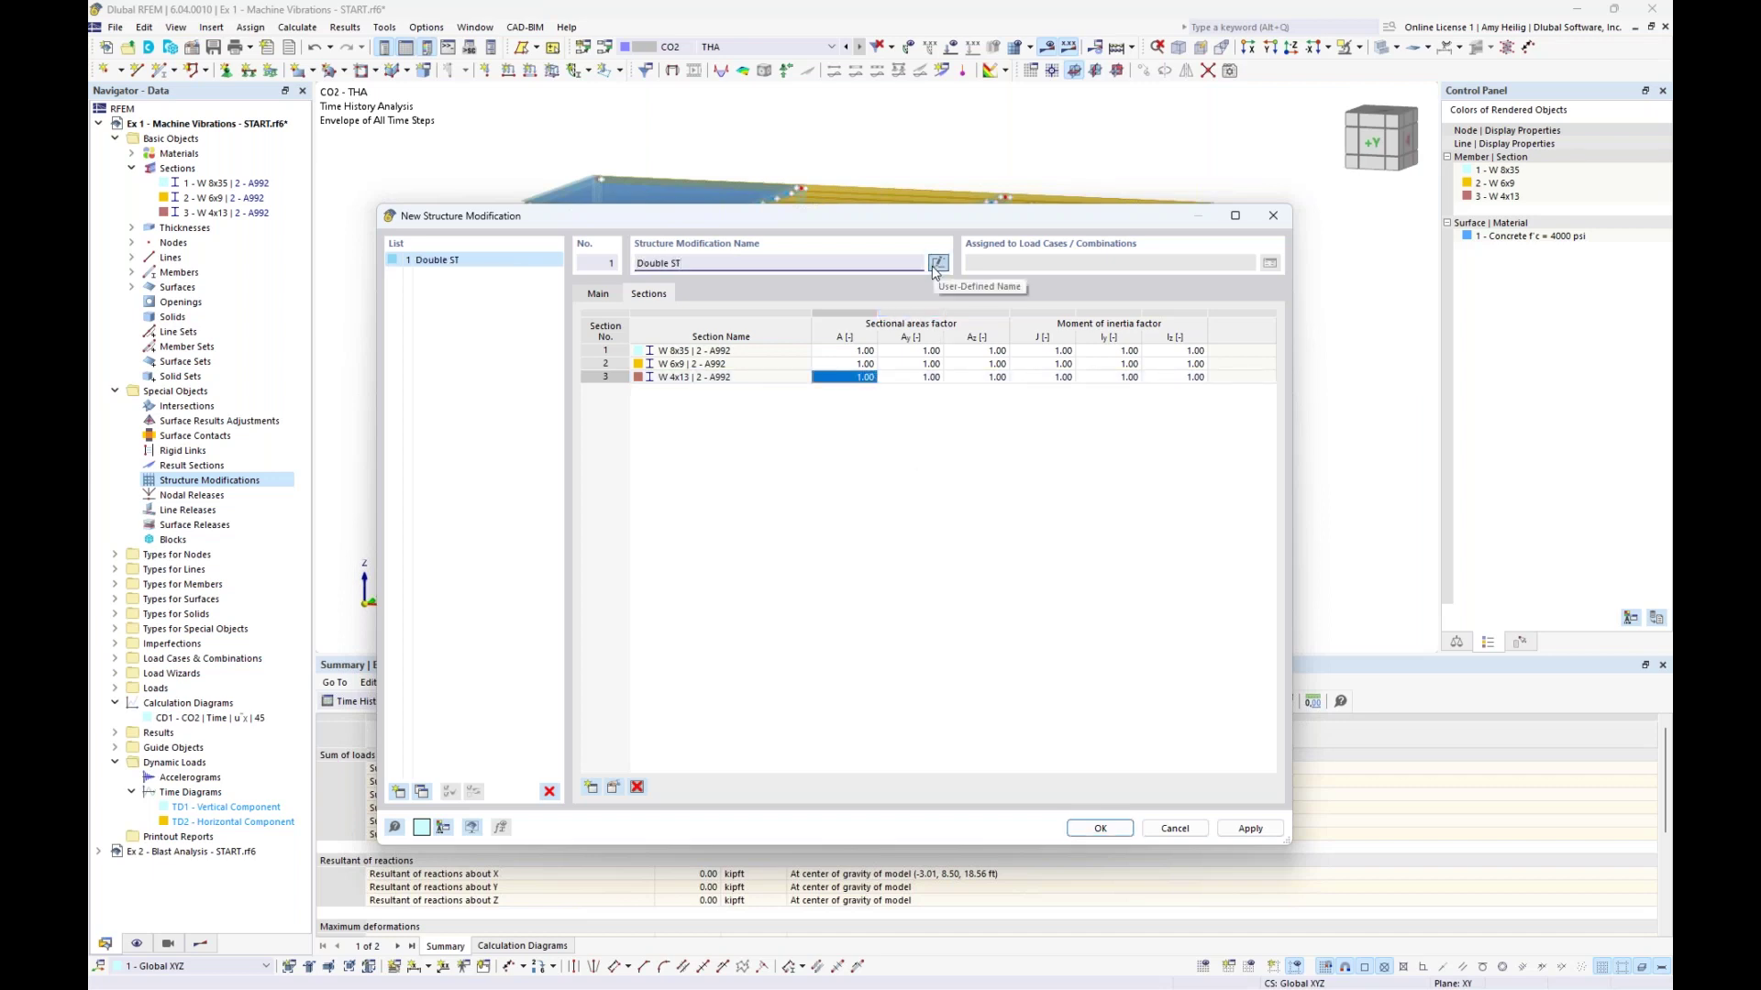
{"action": "type", "text": "iffness"}
Set the sectional area factors A, Ay and Az of the W 4x13 section to 2.0
{"action": "left_click", "coordinate": [842, 378]}
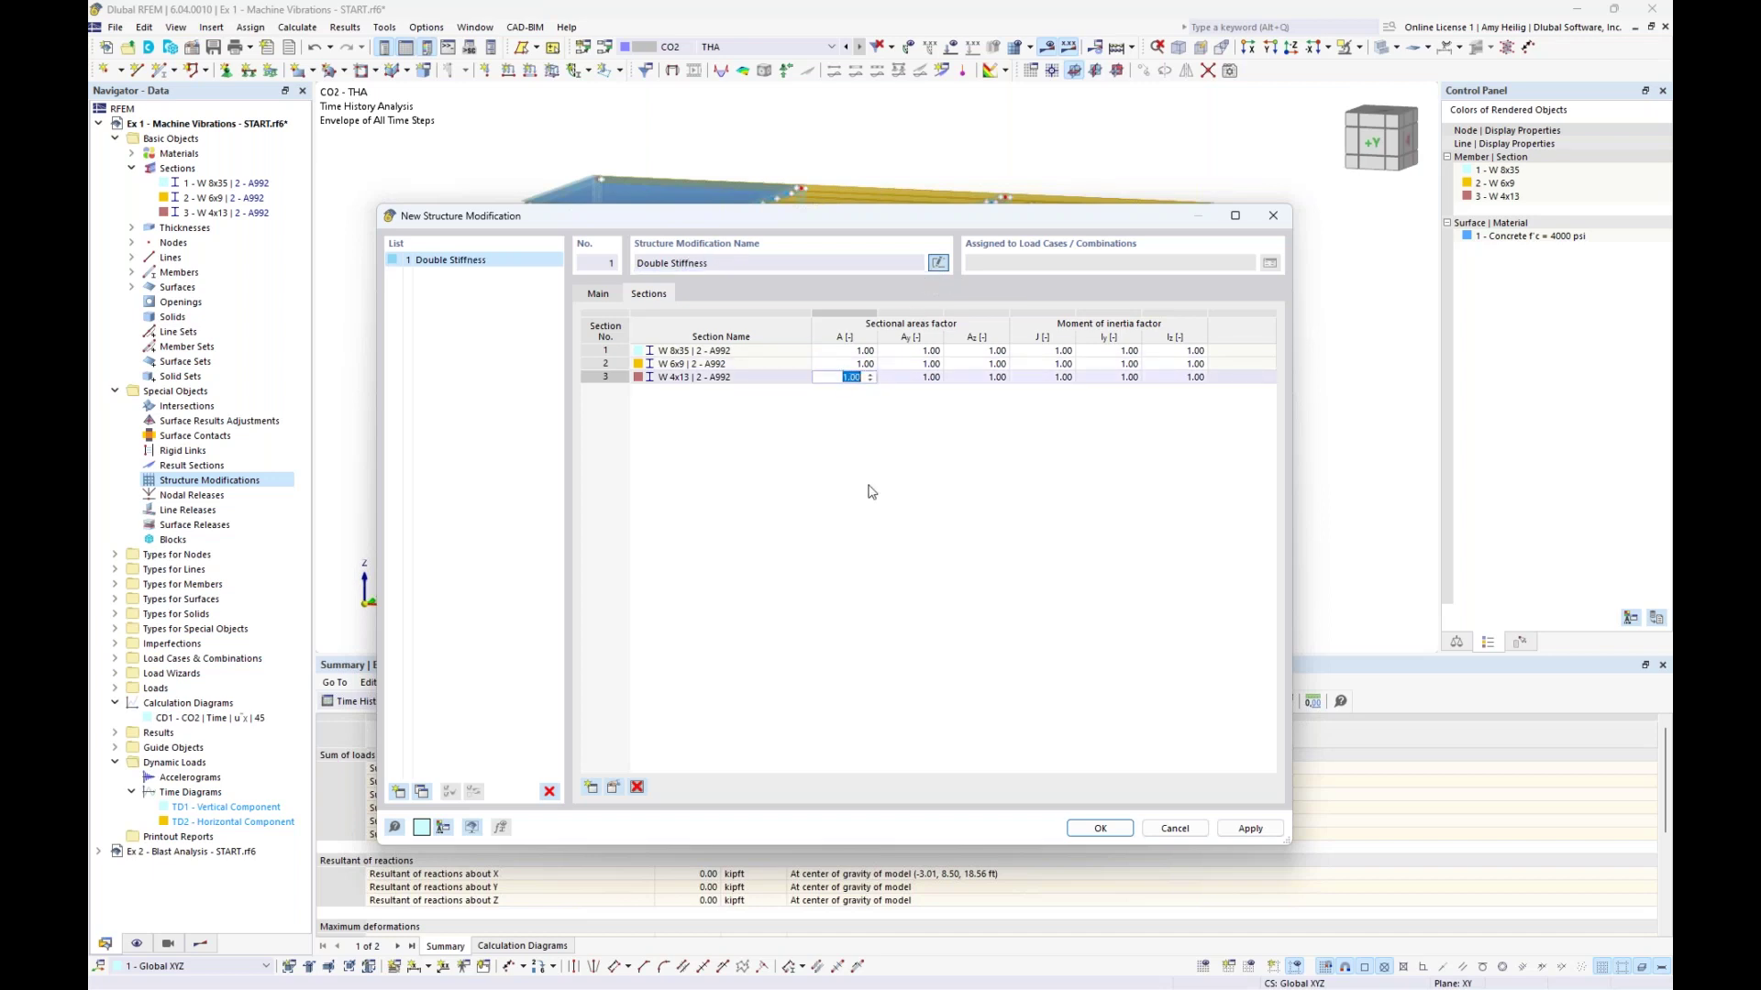
{"action": "type", "text": "2.0"}
{"action": "key", "text": "Tab"}
{"action": "type", "text": "2.0"}
{"action": "key", "text": "Tab"}
{"action": "type", "text": "2.0"}
{"action": "key", "text": "Tab"}
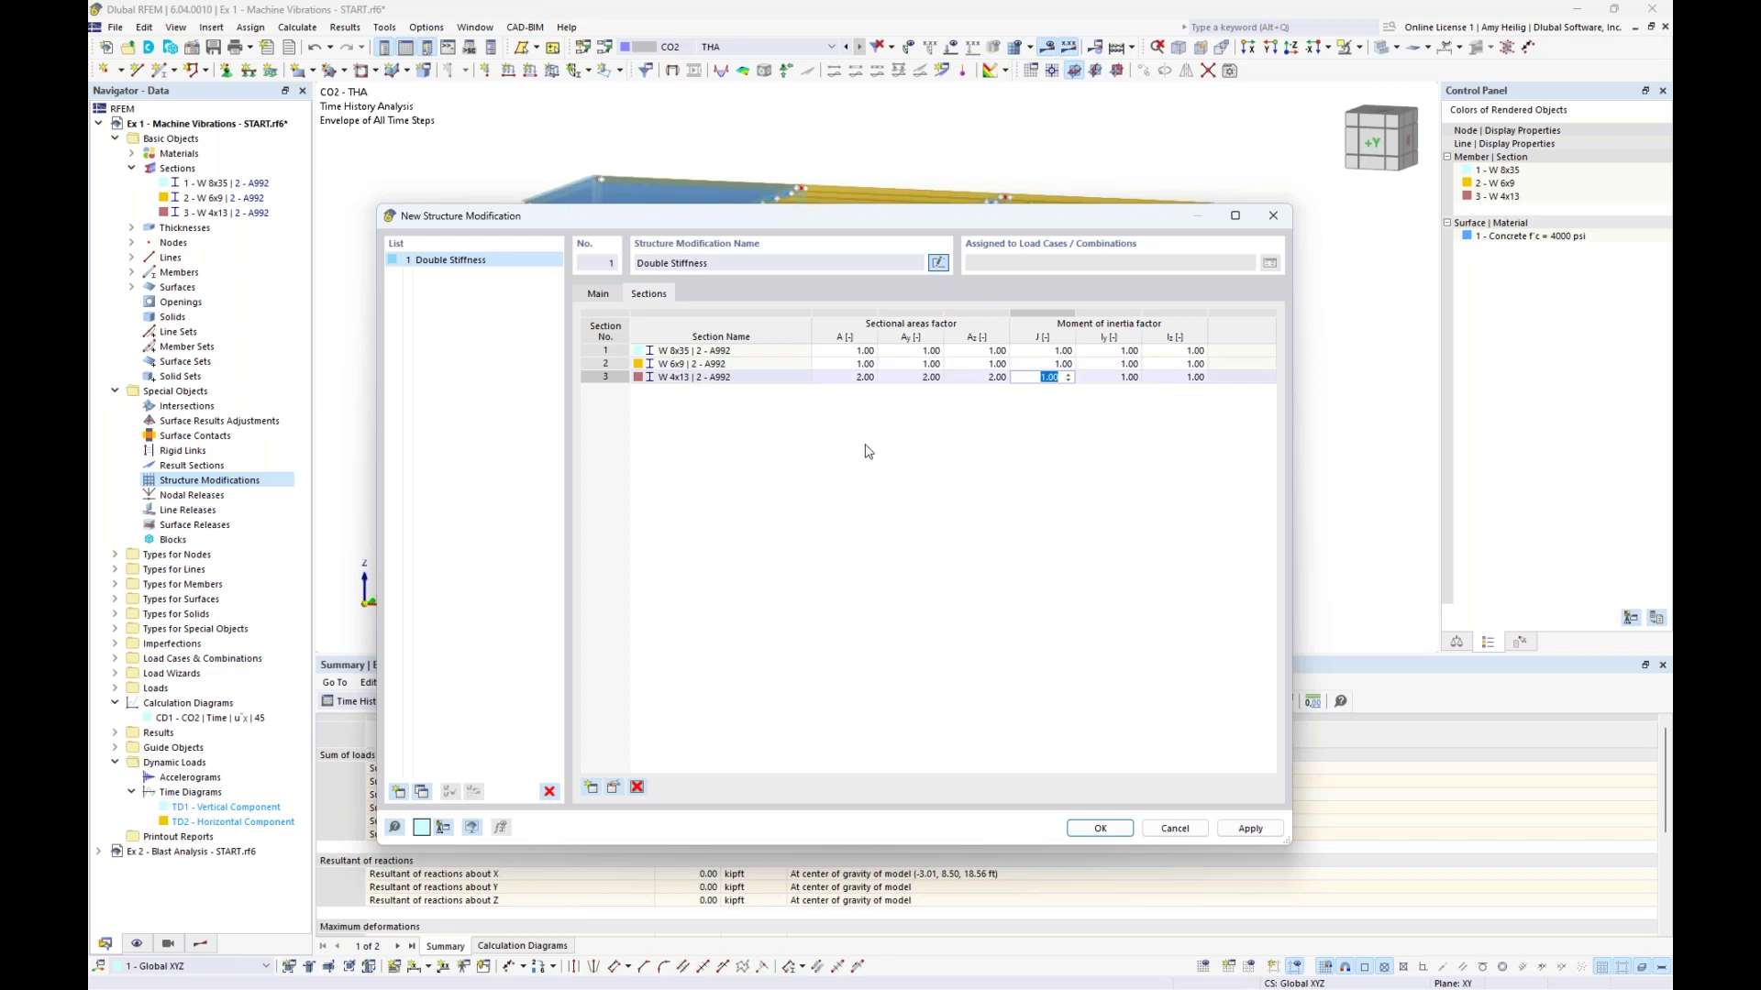
Copy the Double Stiffness modification and rename the copy "Half Stiffness"
{"action": "left_click", "coordinate": [423, 793]}
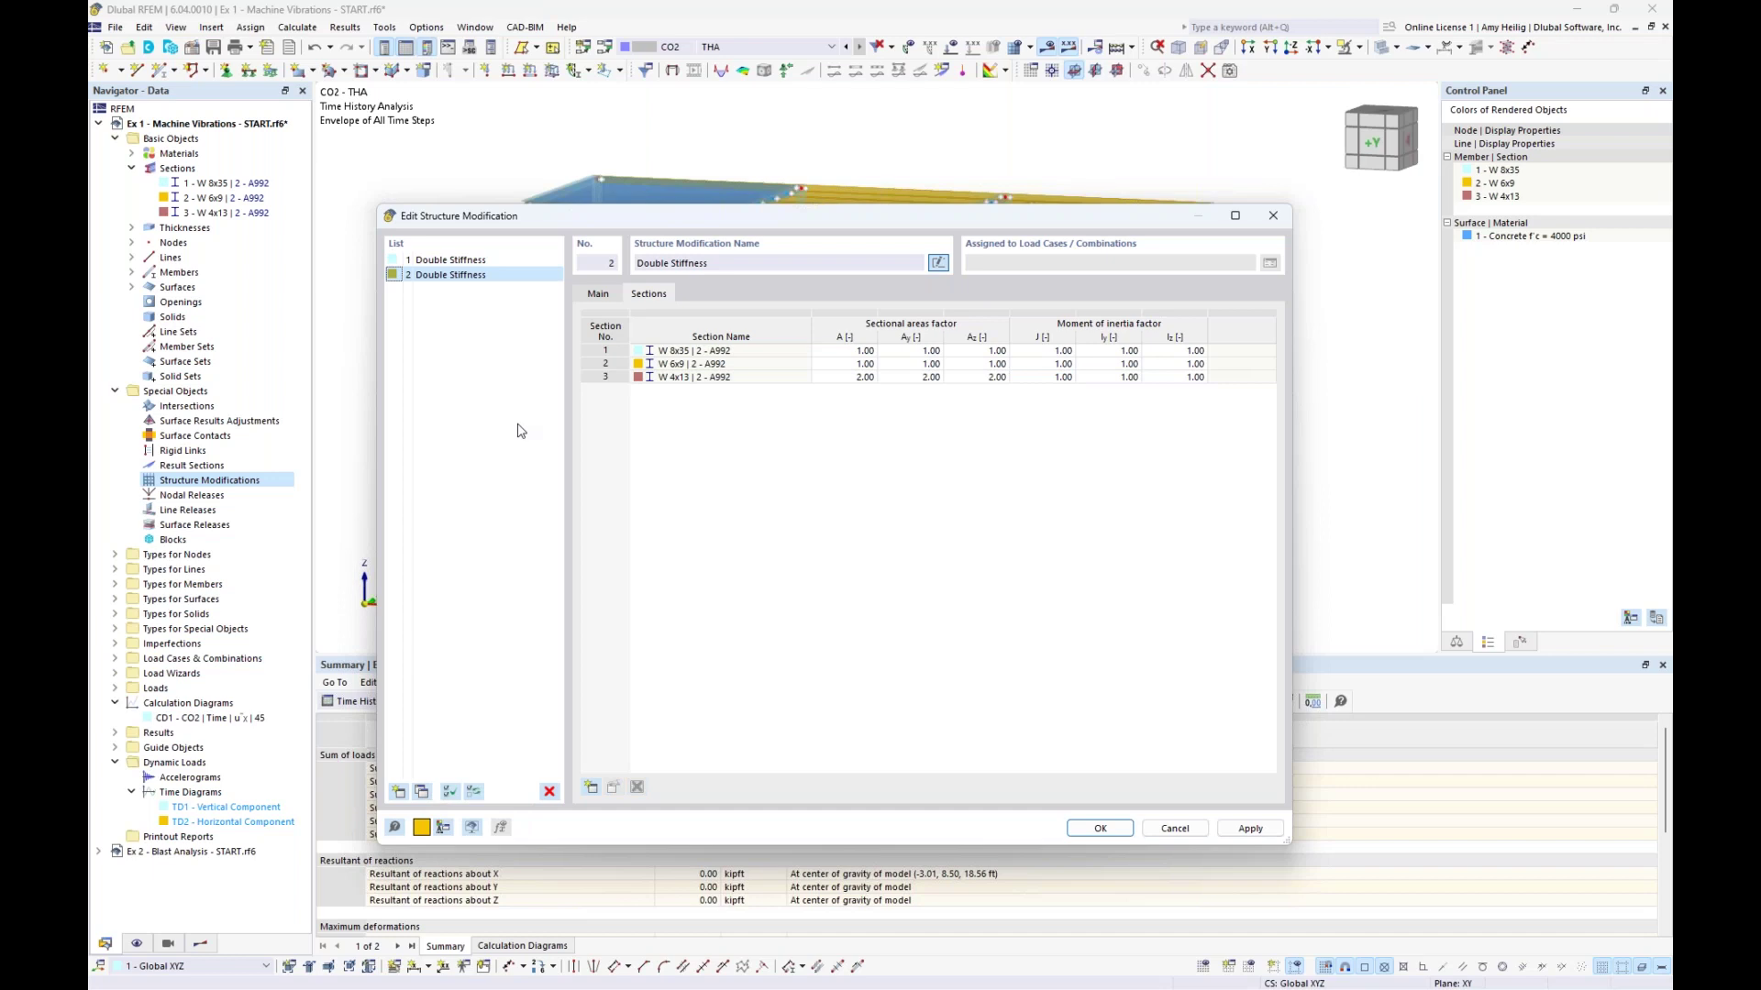
{"action": "double_click", "coordinate": [653, 264]}
{"action": "type", "text": "Half"}
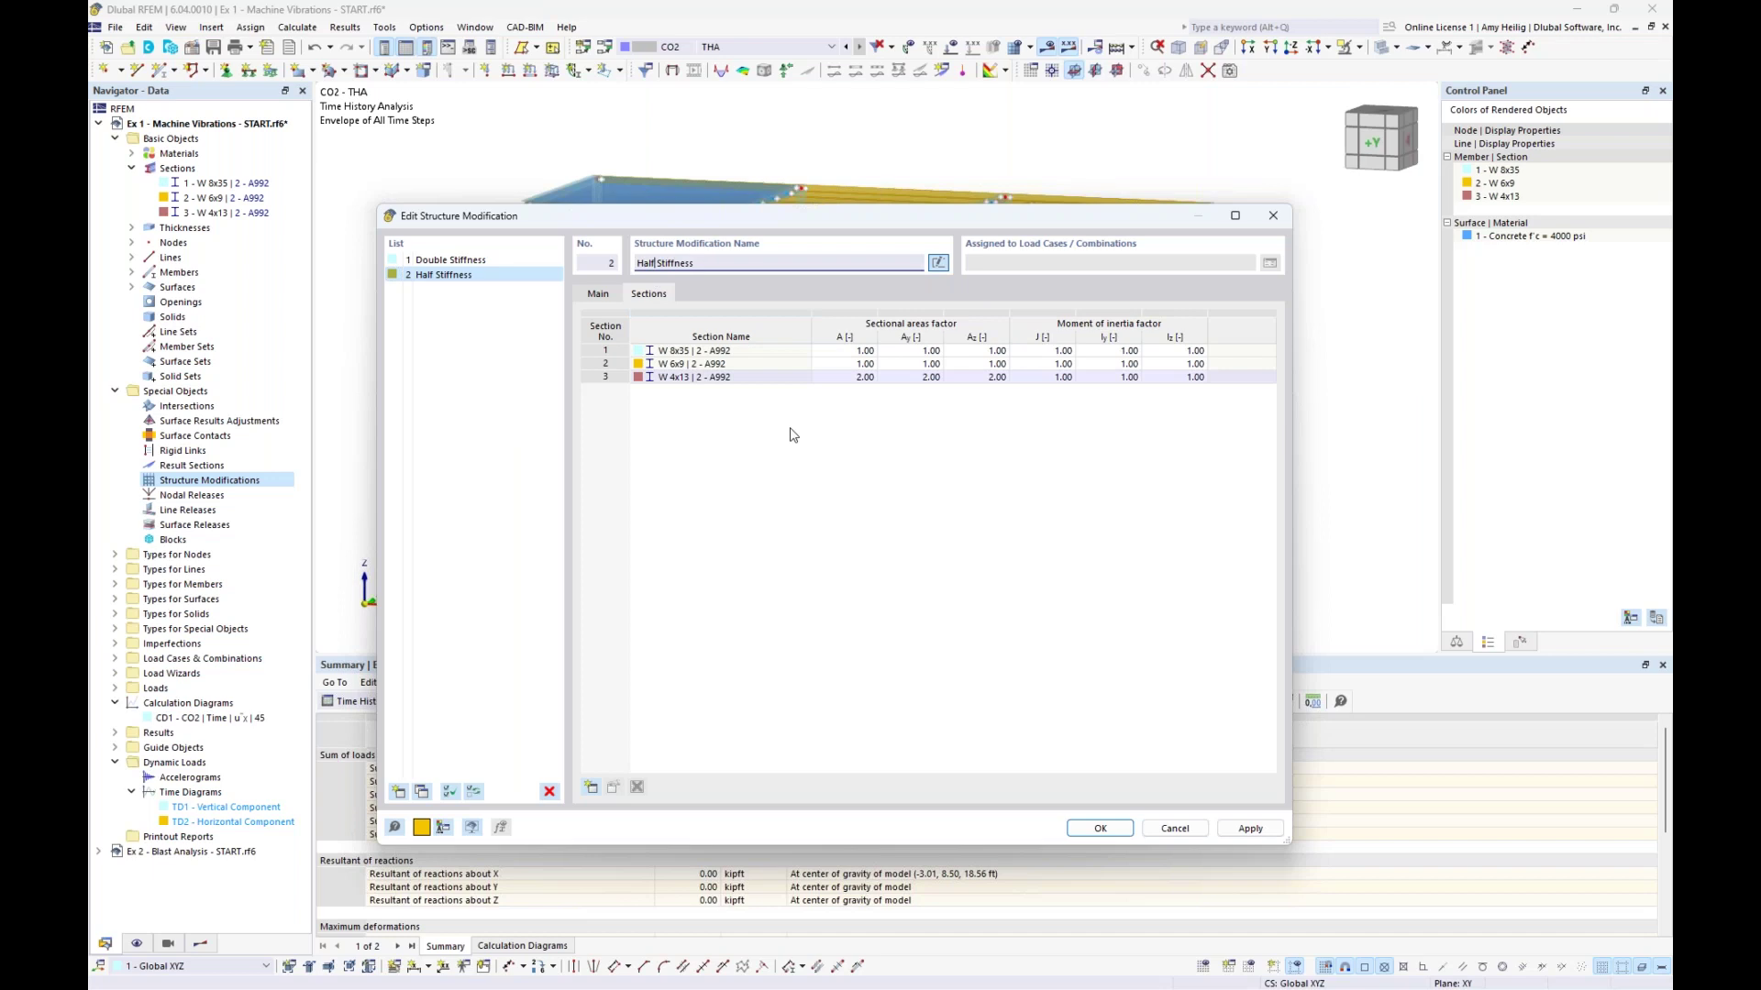
Set the W 4x13 area factors A, Ay and Az to 0.5 in Half Stiffness and save the structure modifications
{"action": "left_click", "coordinate": [853, 378]}
{"action": "type", "text": "0.5"}
{"action": "key", "text": "Tab"}
{"action": "type", "text": "0.5"}
{"action": "key", "text": "Tab"}
{"action": "type", "text": "0.5"}
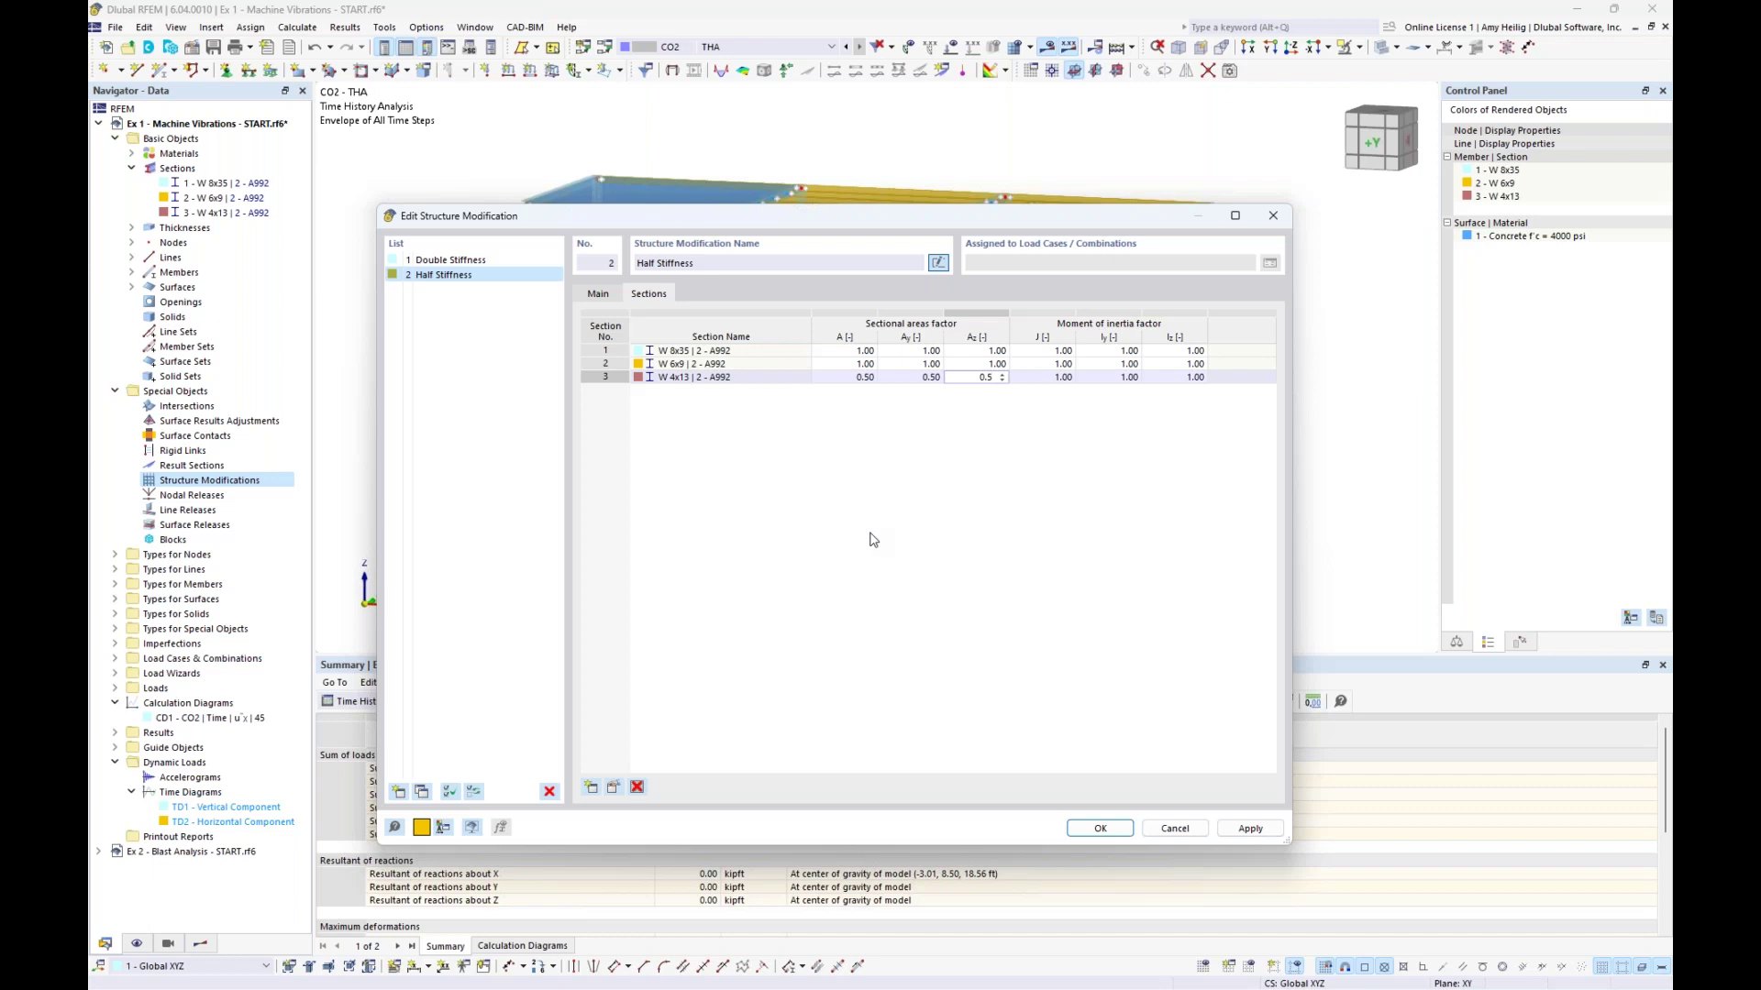
{"action": "left_click", "coordinate": [915, 365]}
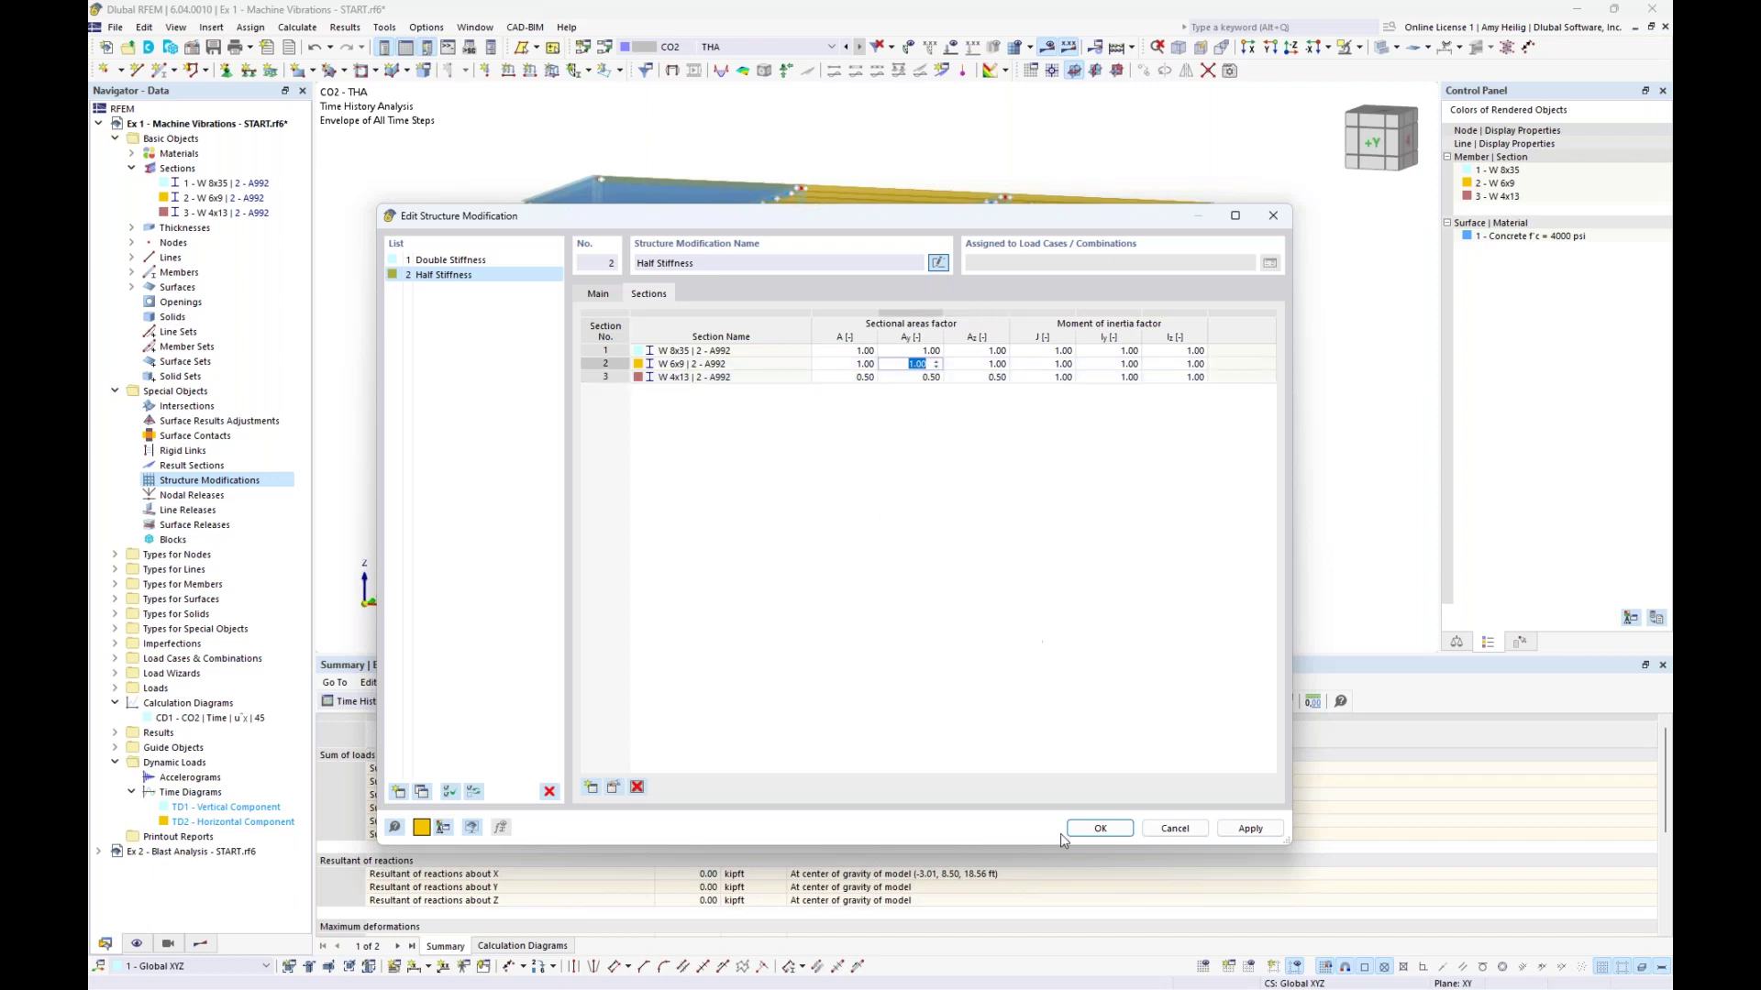
{"action": "left_click", "coordinate": [1099, 828]}
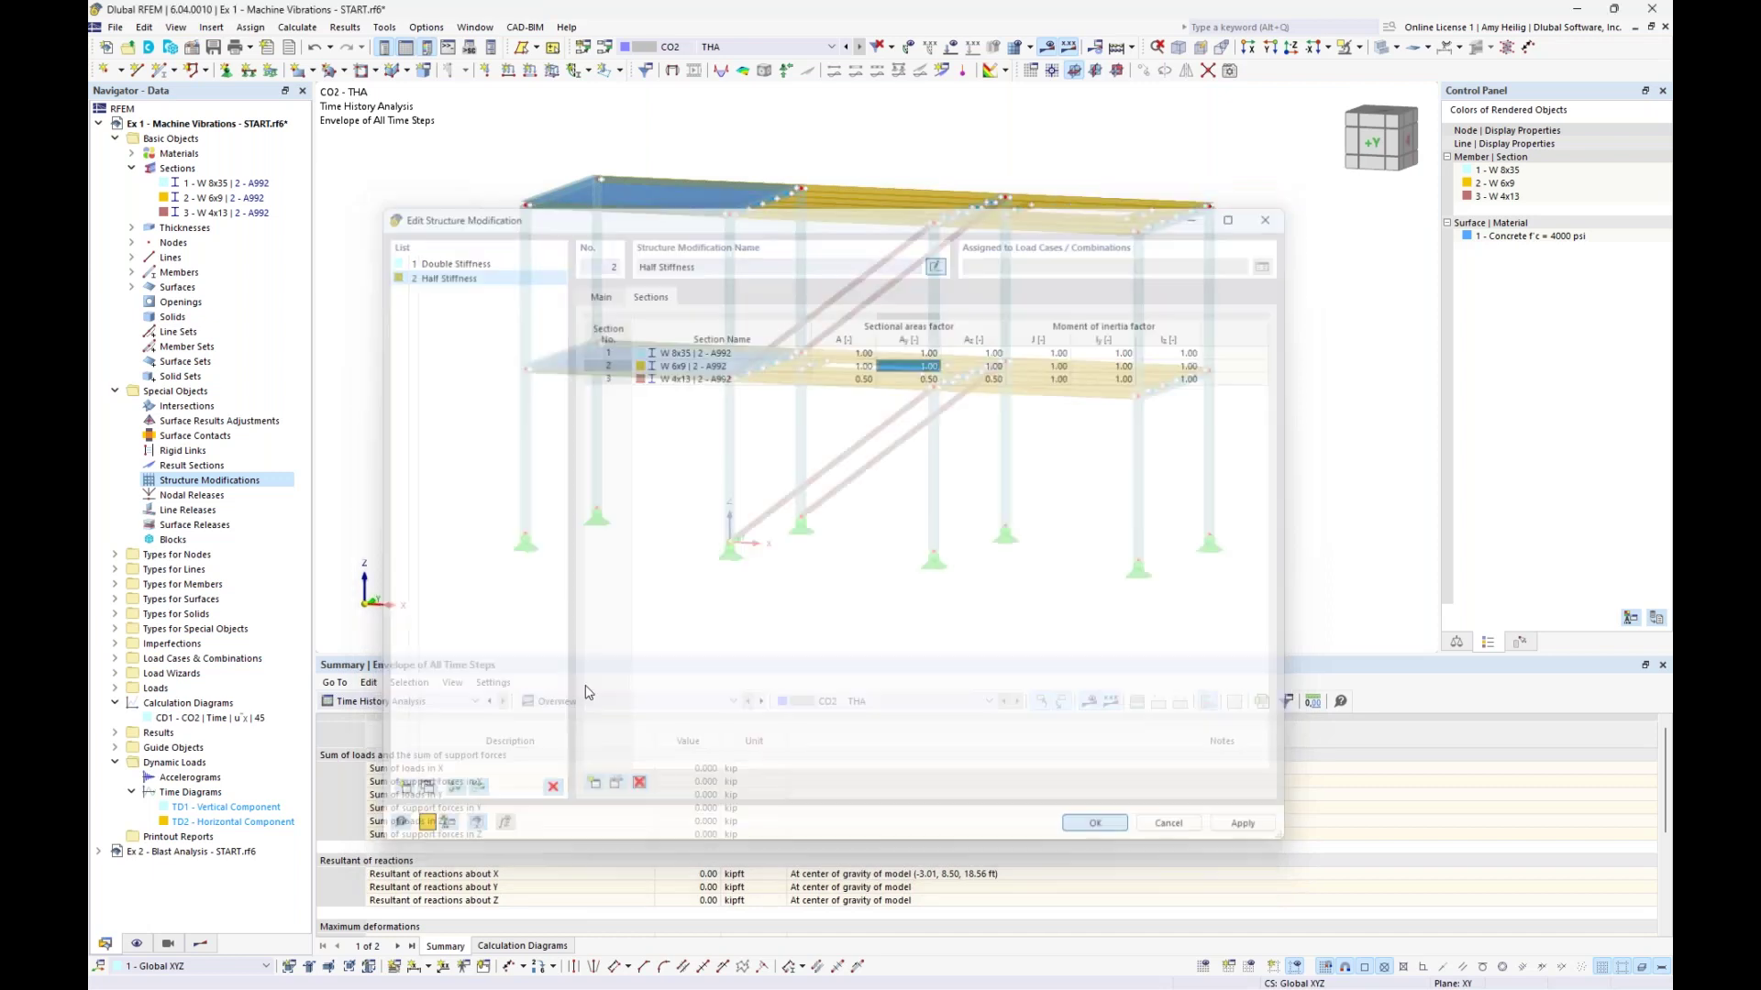
Copy the LC5 Modal load case, rename the copy "Modal - Double" and apply the Double Stiffness structure modification to it
{"action": "left_click", "coordinate": [131, 479]}
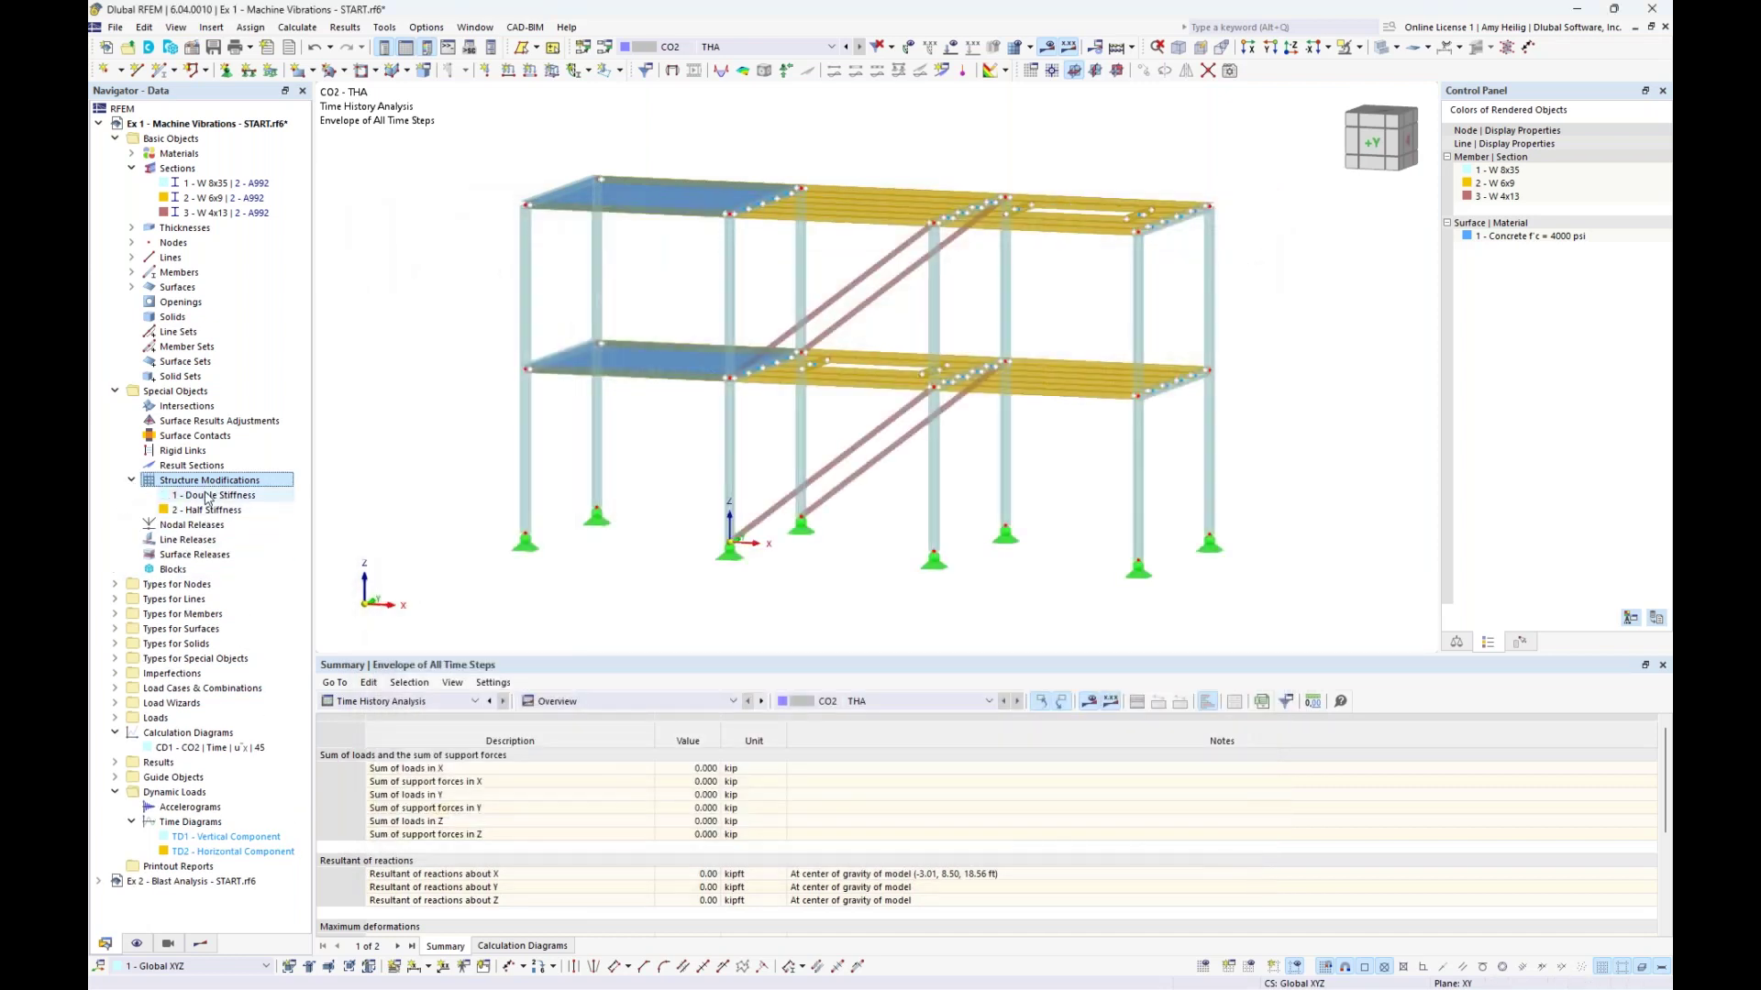
{"action": "left_click", "coordinate": [605, 47]}
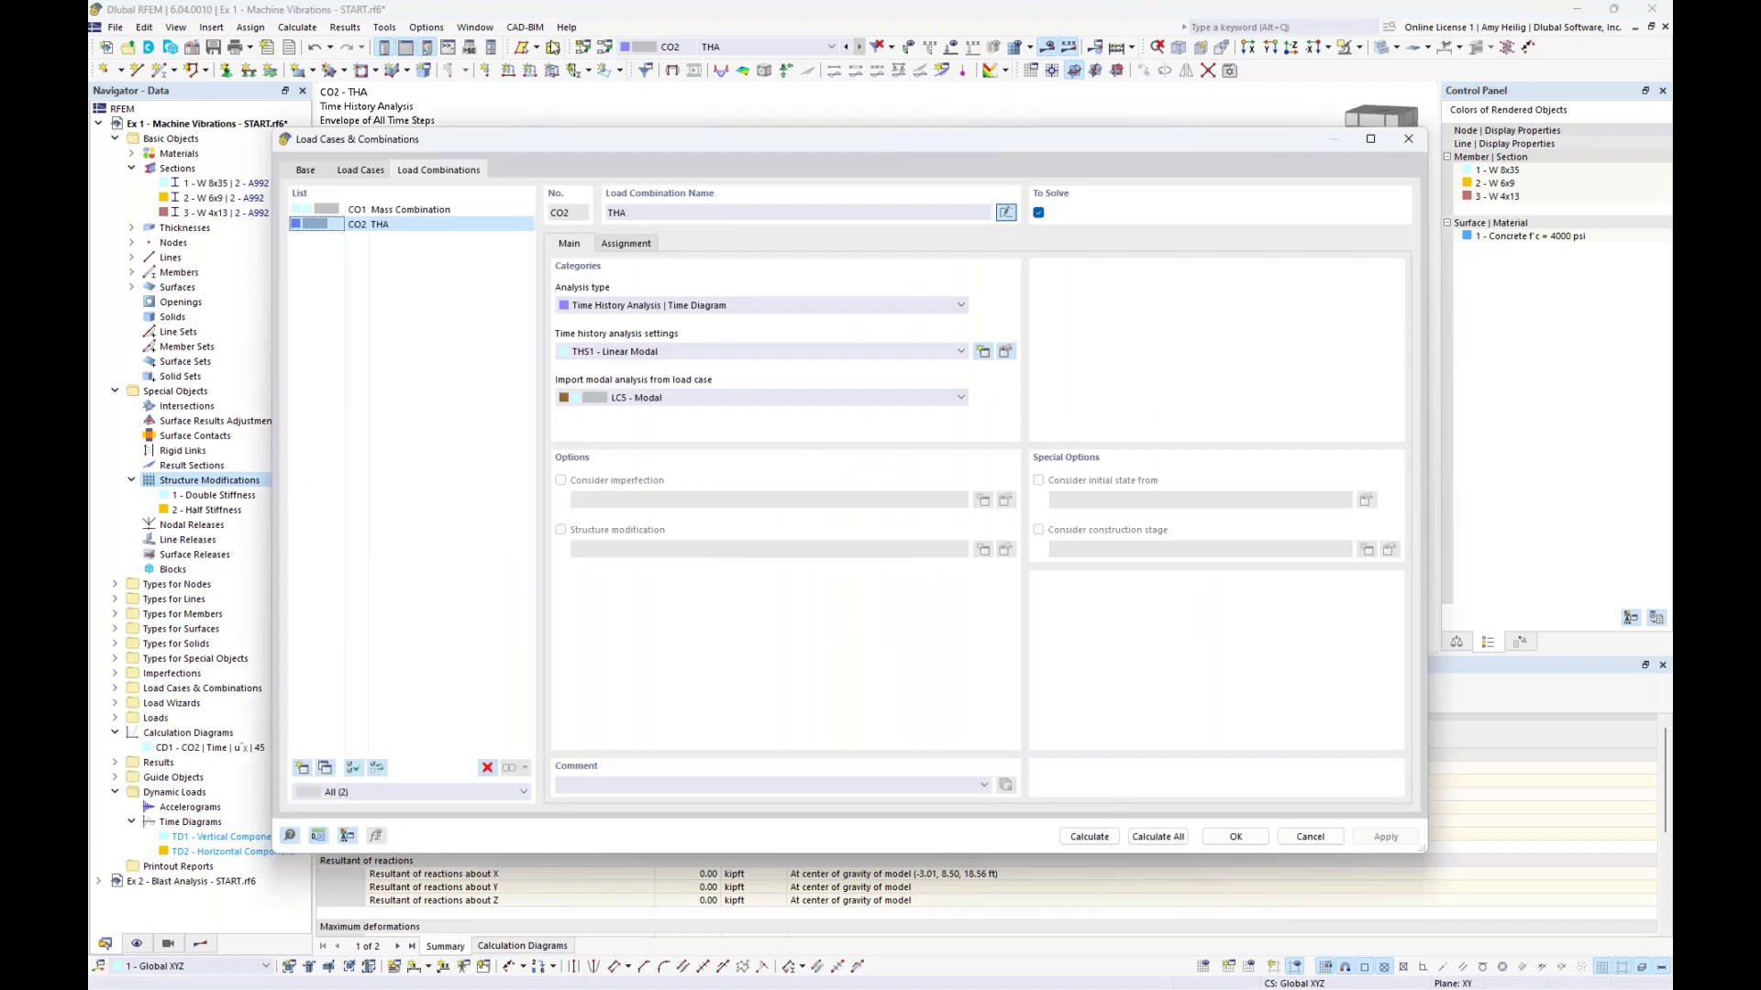
{"action": "left_click", "coordinate": [359, 169]}
{"action": "left_click", "coordinate": [388, 272]}
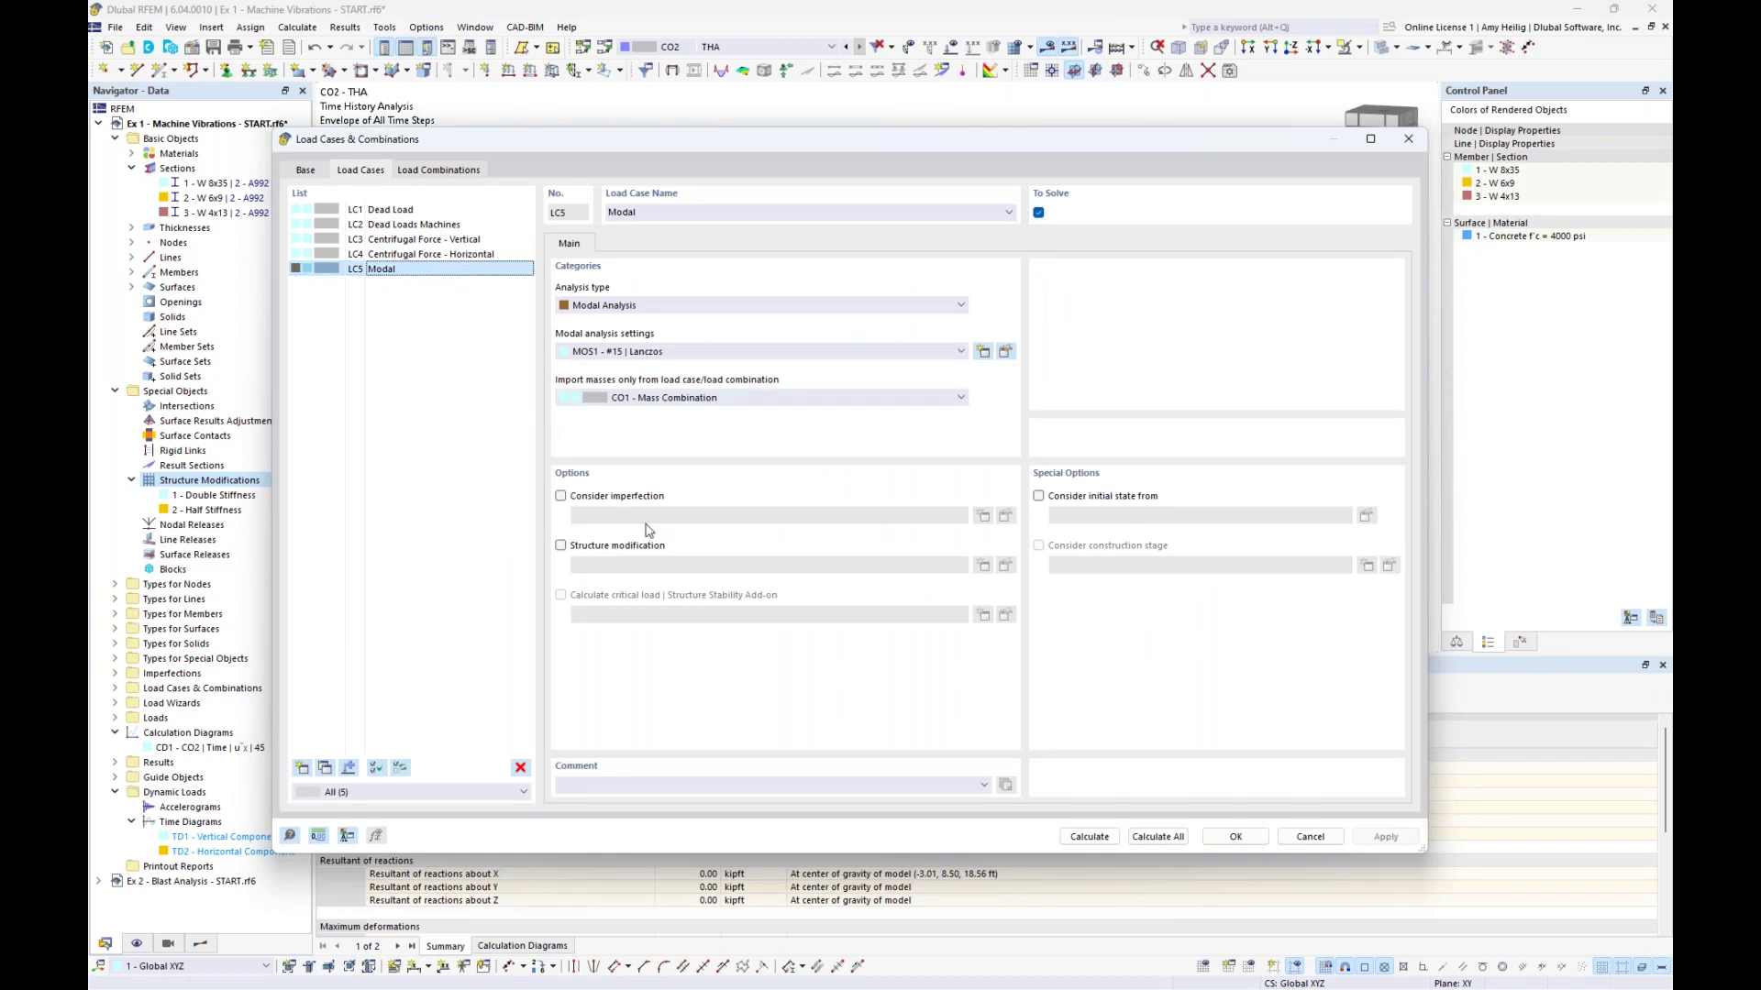
{"action": "left_click", "coordinate": [326, 772]}
{"action": "left_click", "coordinate": [734, 213]}
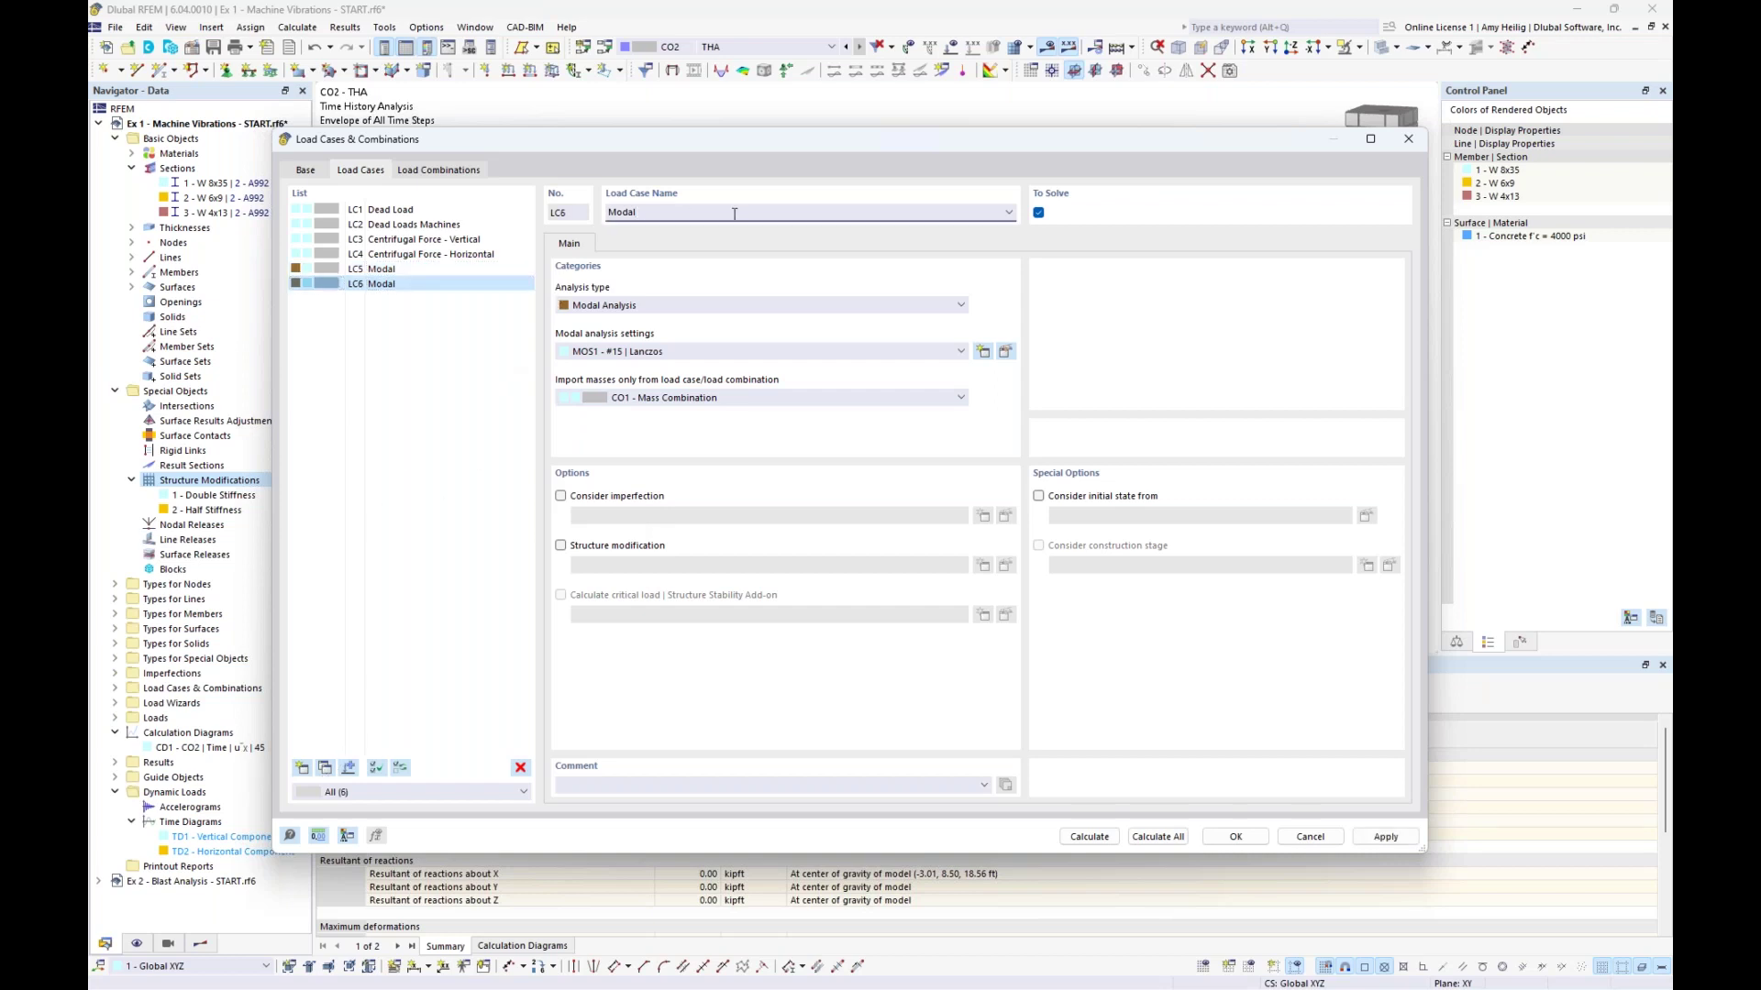
{"action": "type", "text": "- Double"}
{"action": "left_click", "coordinate": [561, 549]}
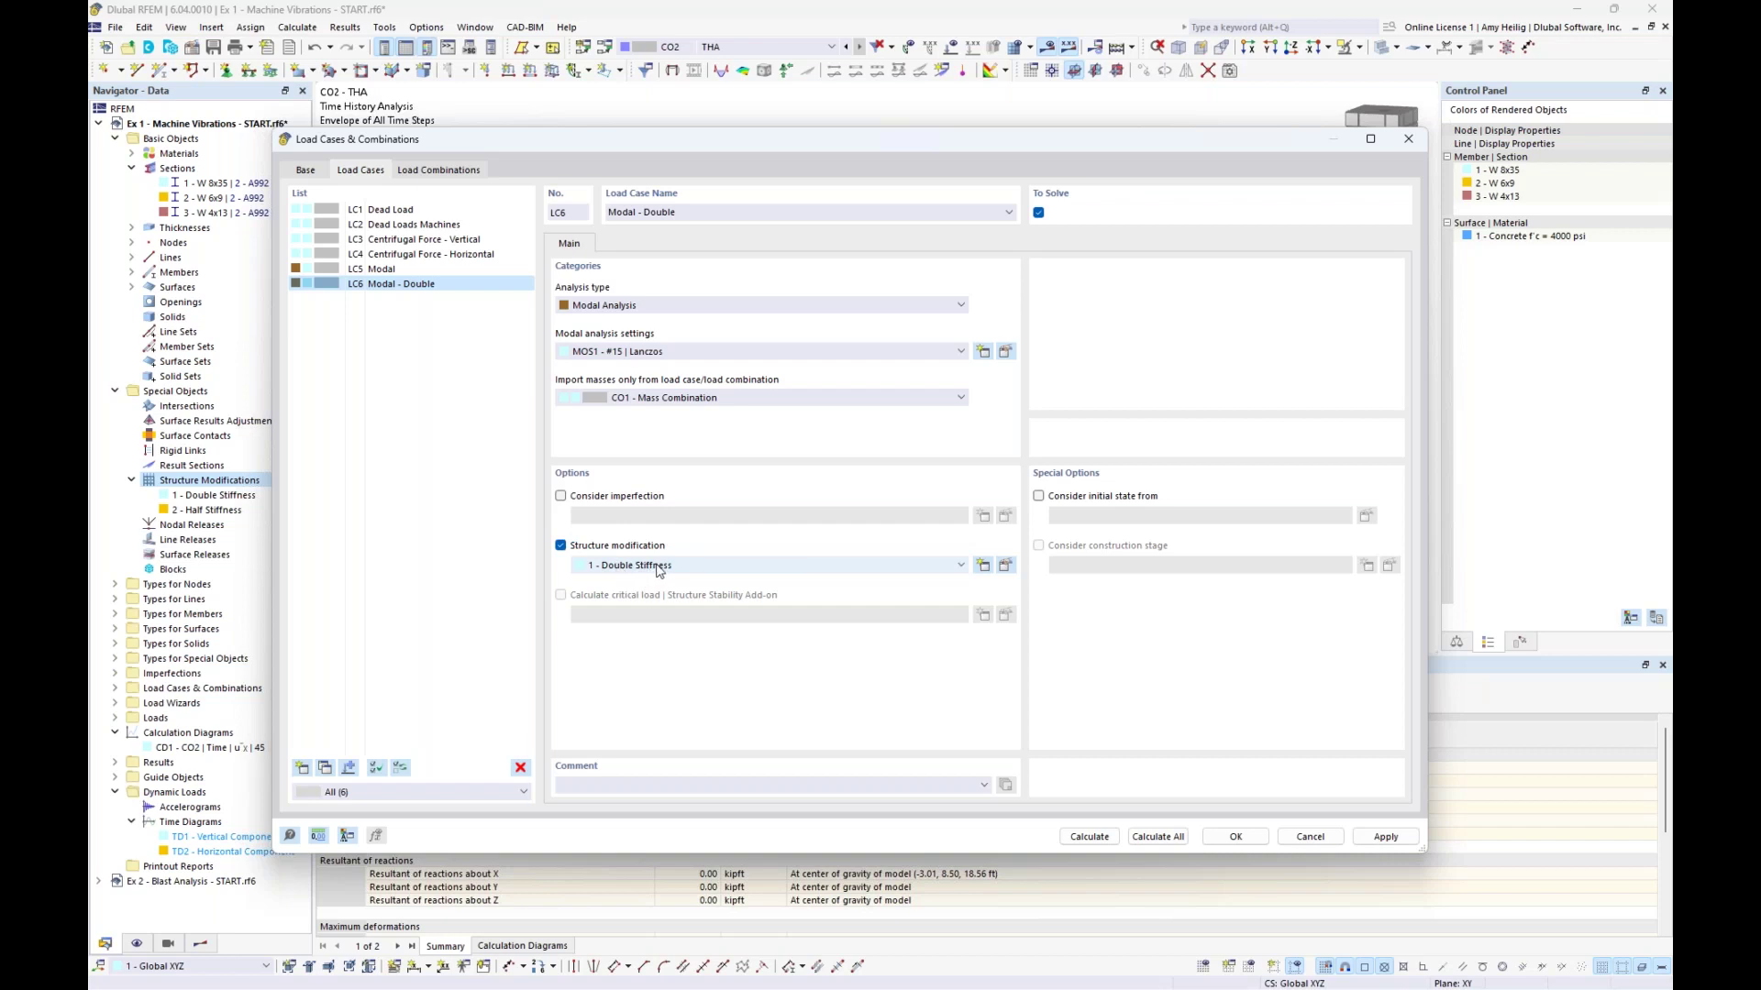
Copy the Modal - Double load case, rename the copy "Modal - Half" and assign the Half Stiffness structure modification
{"action": "left_click_drag", "start_coordinate": [837, 139], "coordinate": [814, 556]}
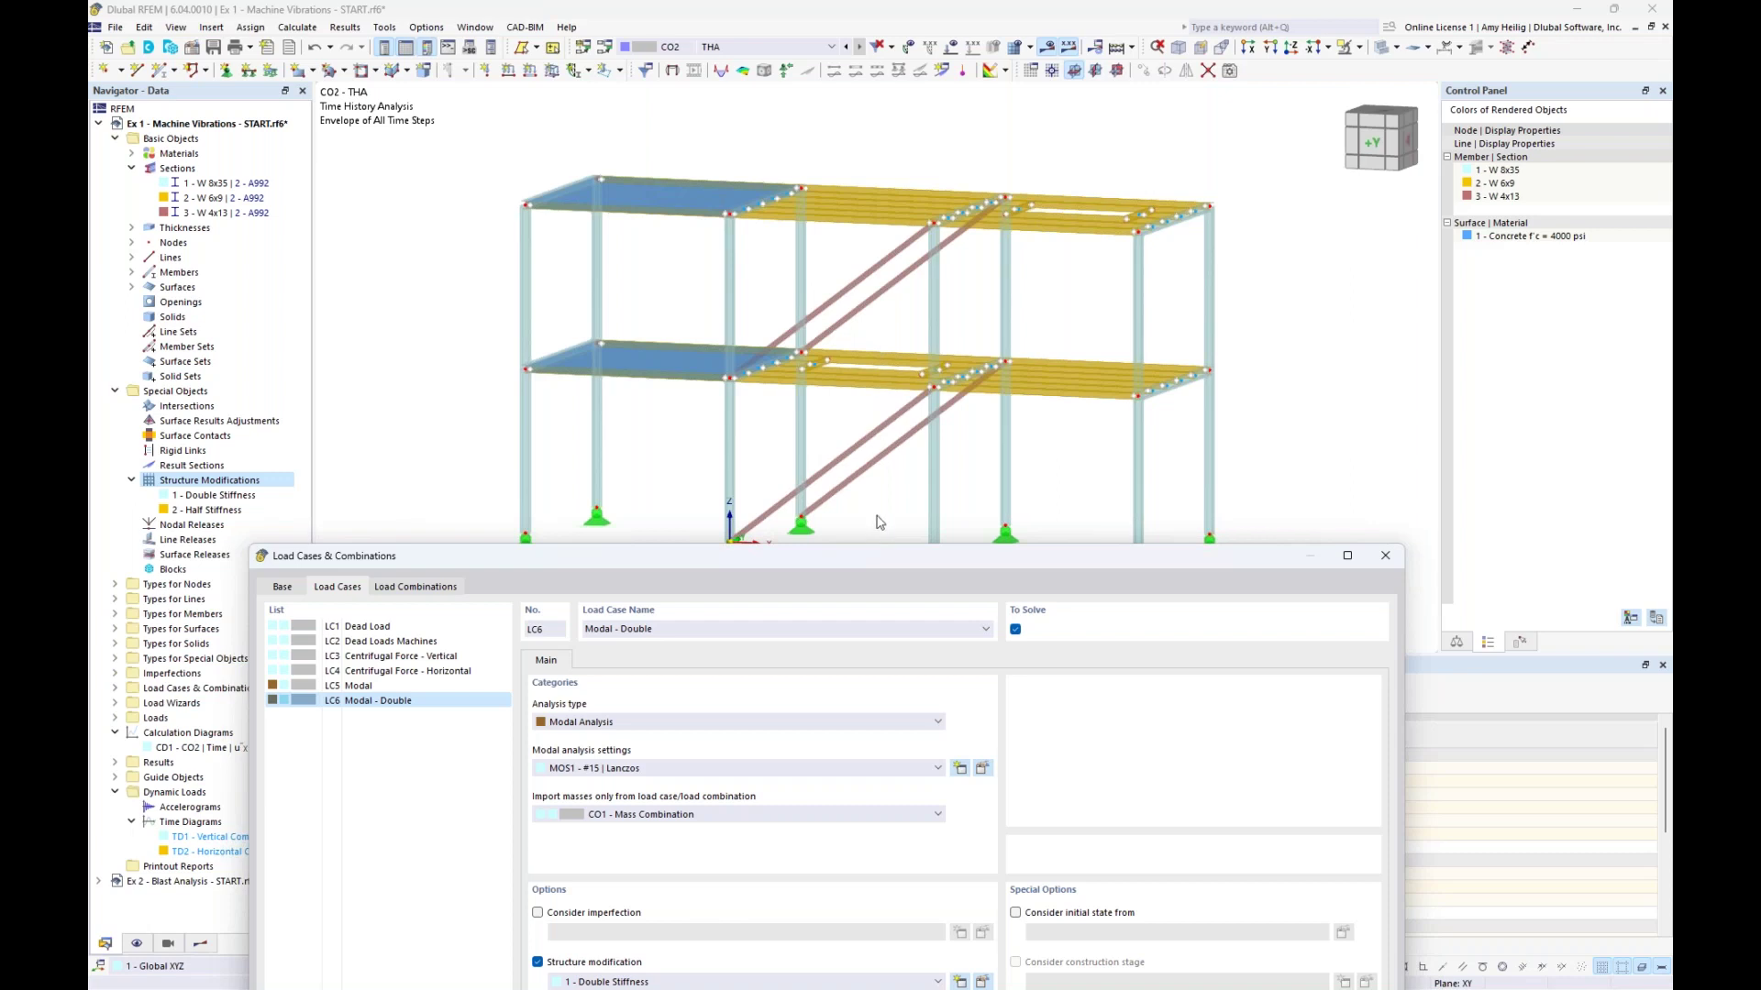
{"action": "left_click_drag", "start_coordinate": [874, 556], "coordinate": [937, 137]}
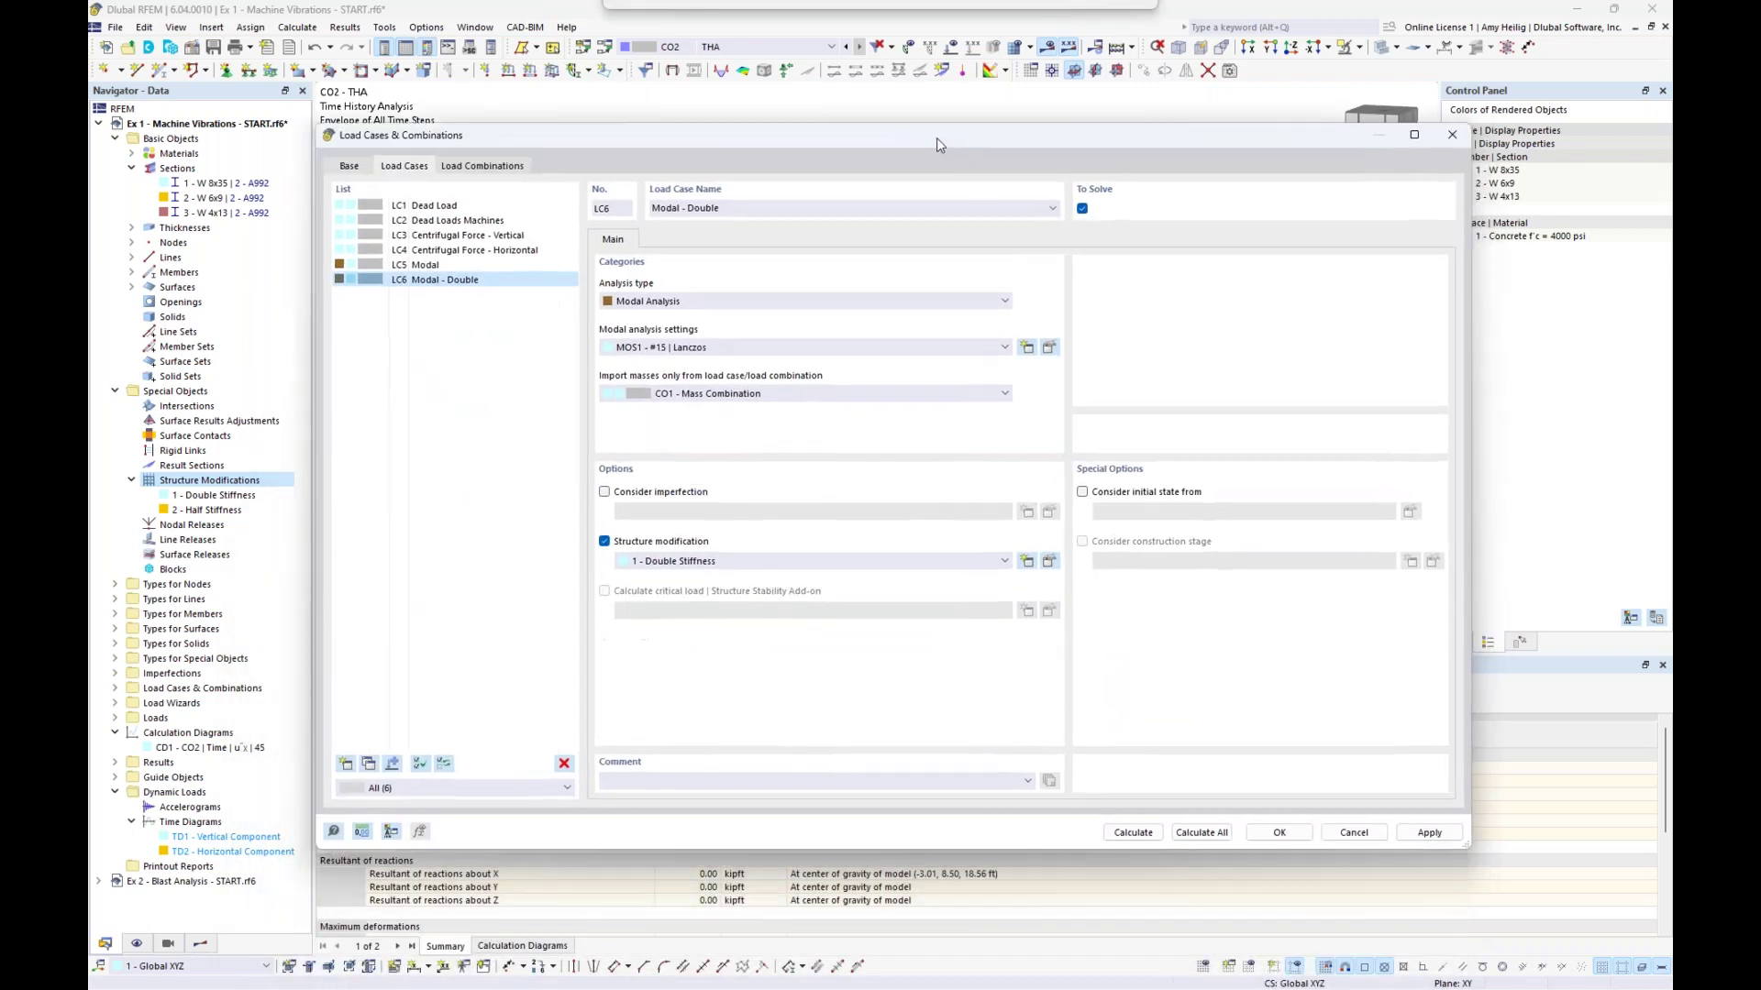
{"action": "left_click", "coordinate": [369, 763]}
{"action": "double_click", "coordinate": [703, 209]}
{"action": "type", "text": "H"}
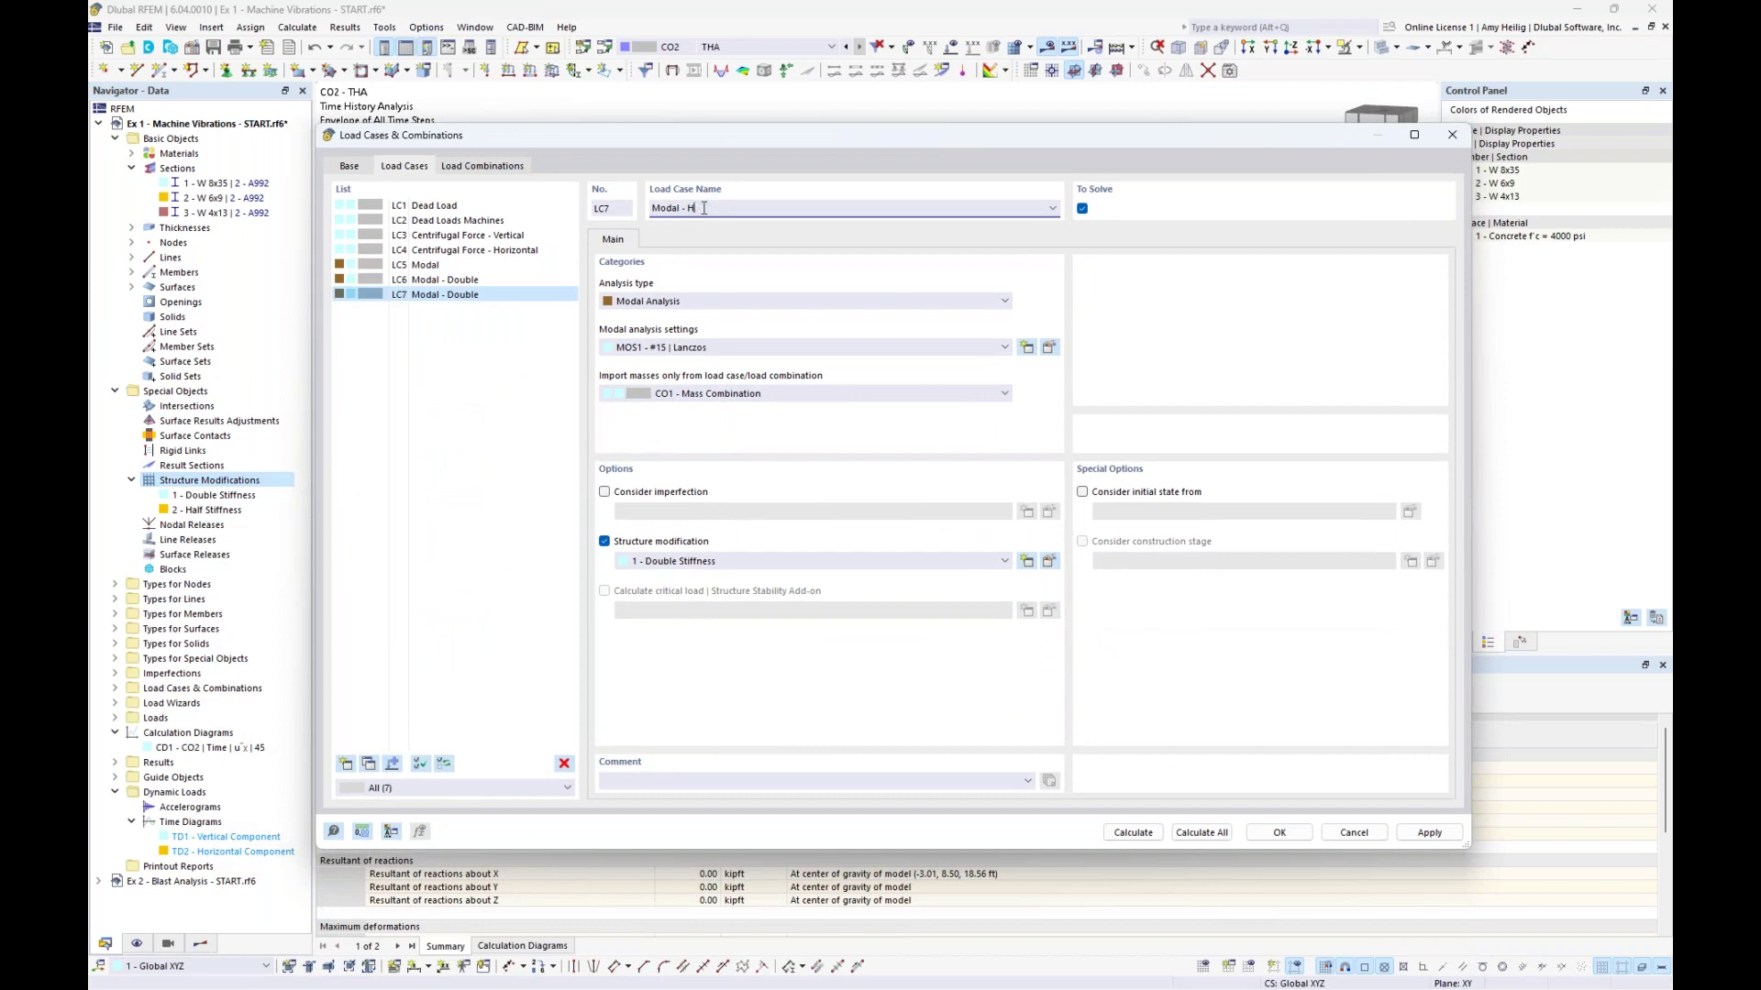
{"action": "type", "text": "alf"}
{"action": "left_click", "coordinate": [721, 562]}
{"action": "left_click", "coordinate": [706, 589]}
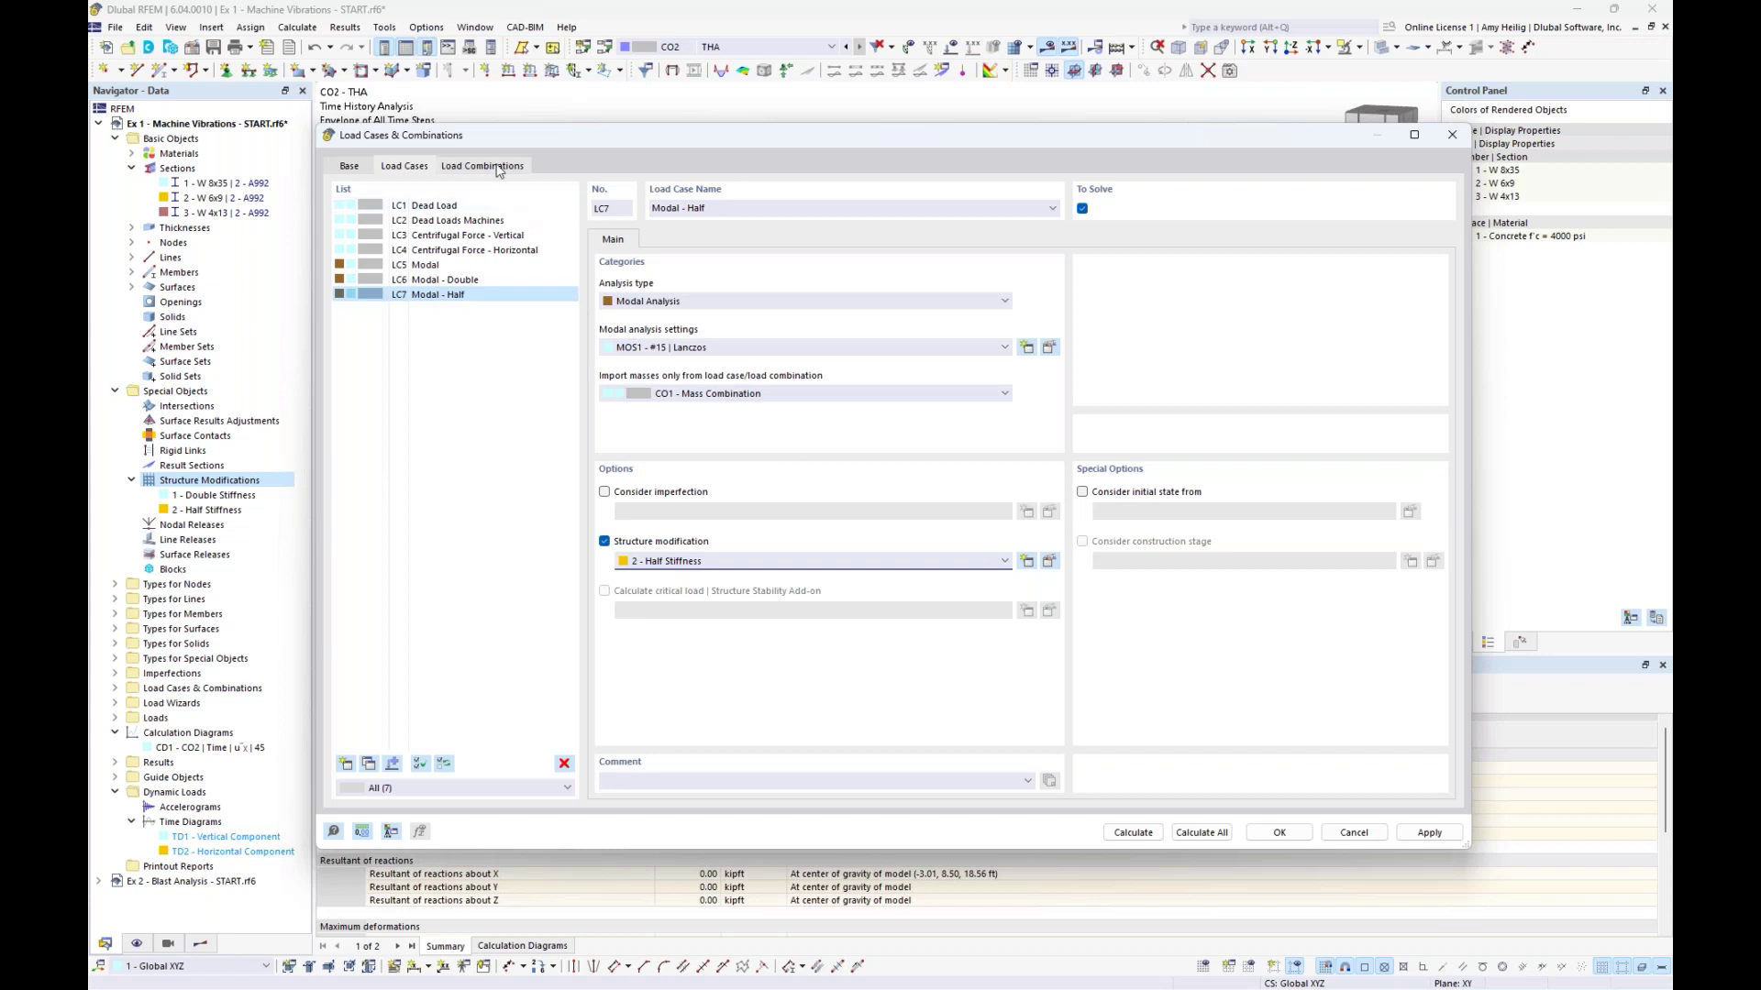
Copy load combination CO2 THA as "THA - Double", import its modal analysis from LC6 Modal - Double and check its load assignment
{"action": "left_click", "coordinate": [498, 167]}
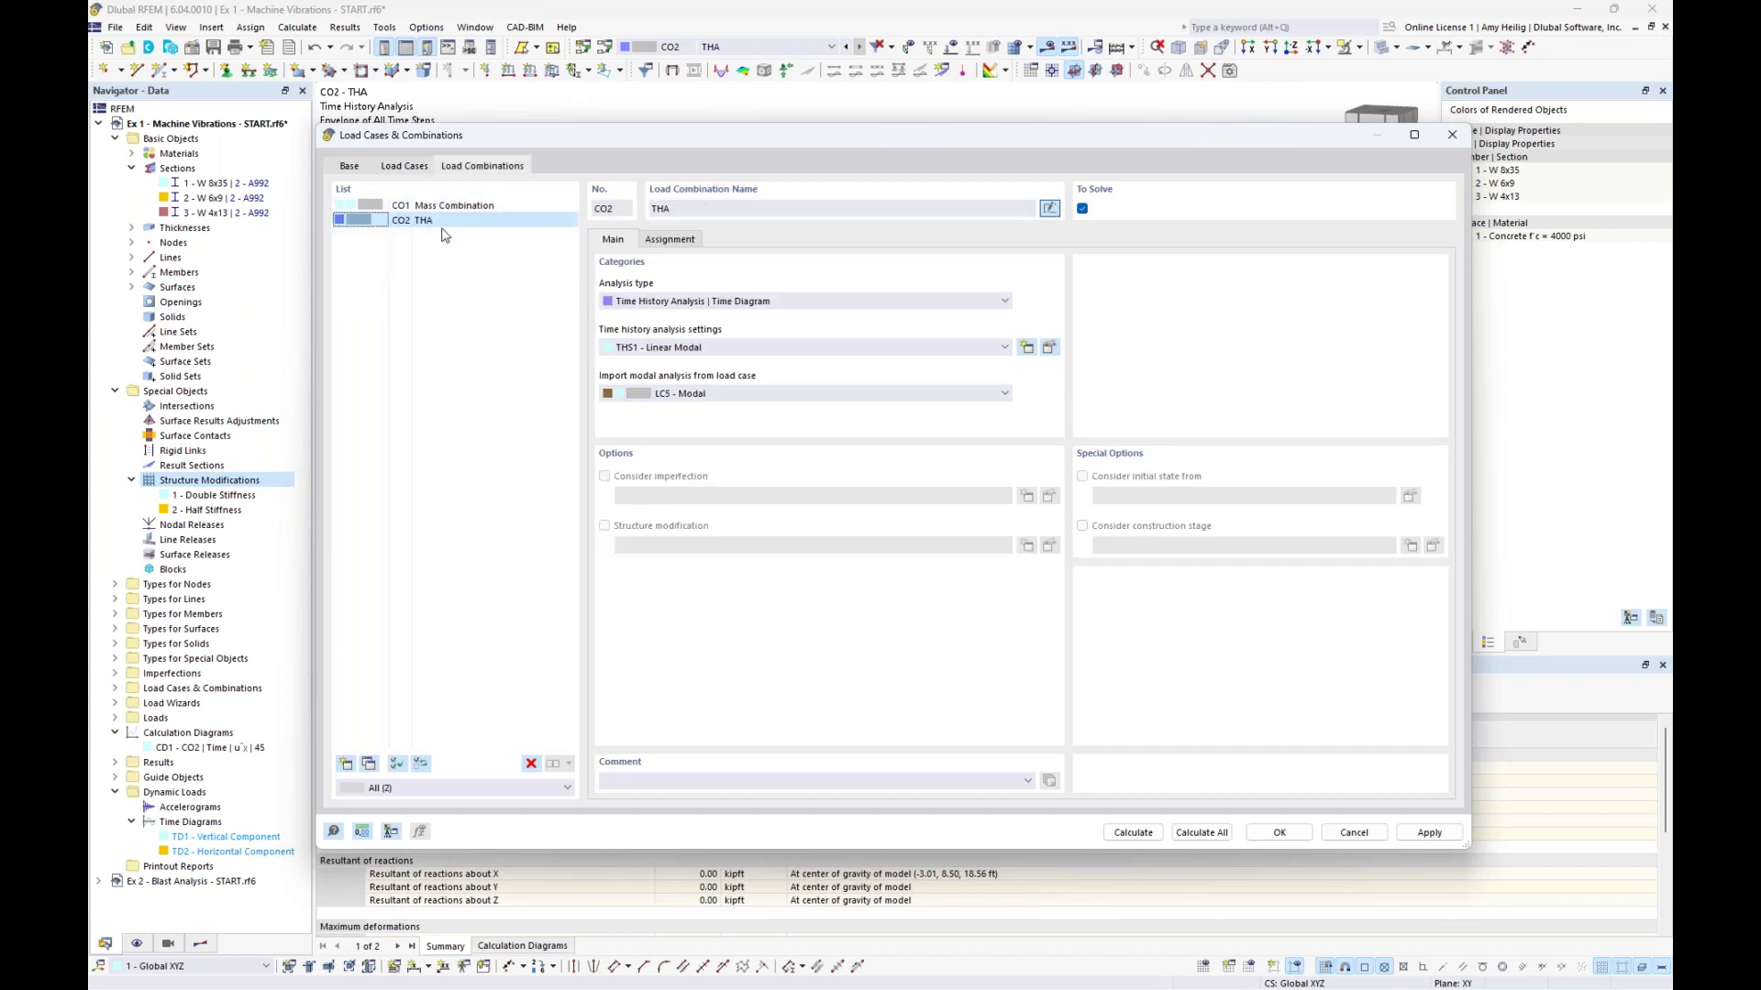
{"action": "left_click", "coordinate": [370, 764]}
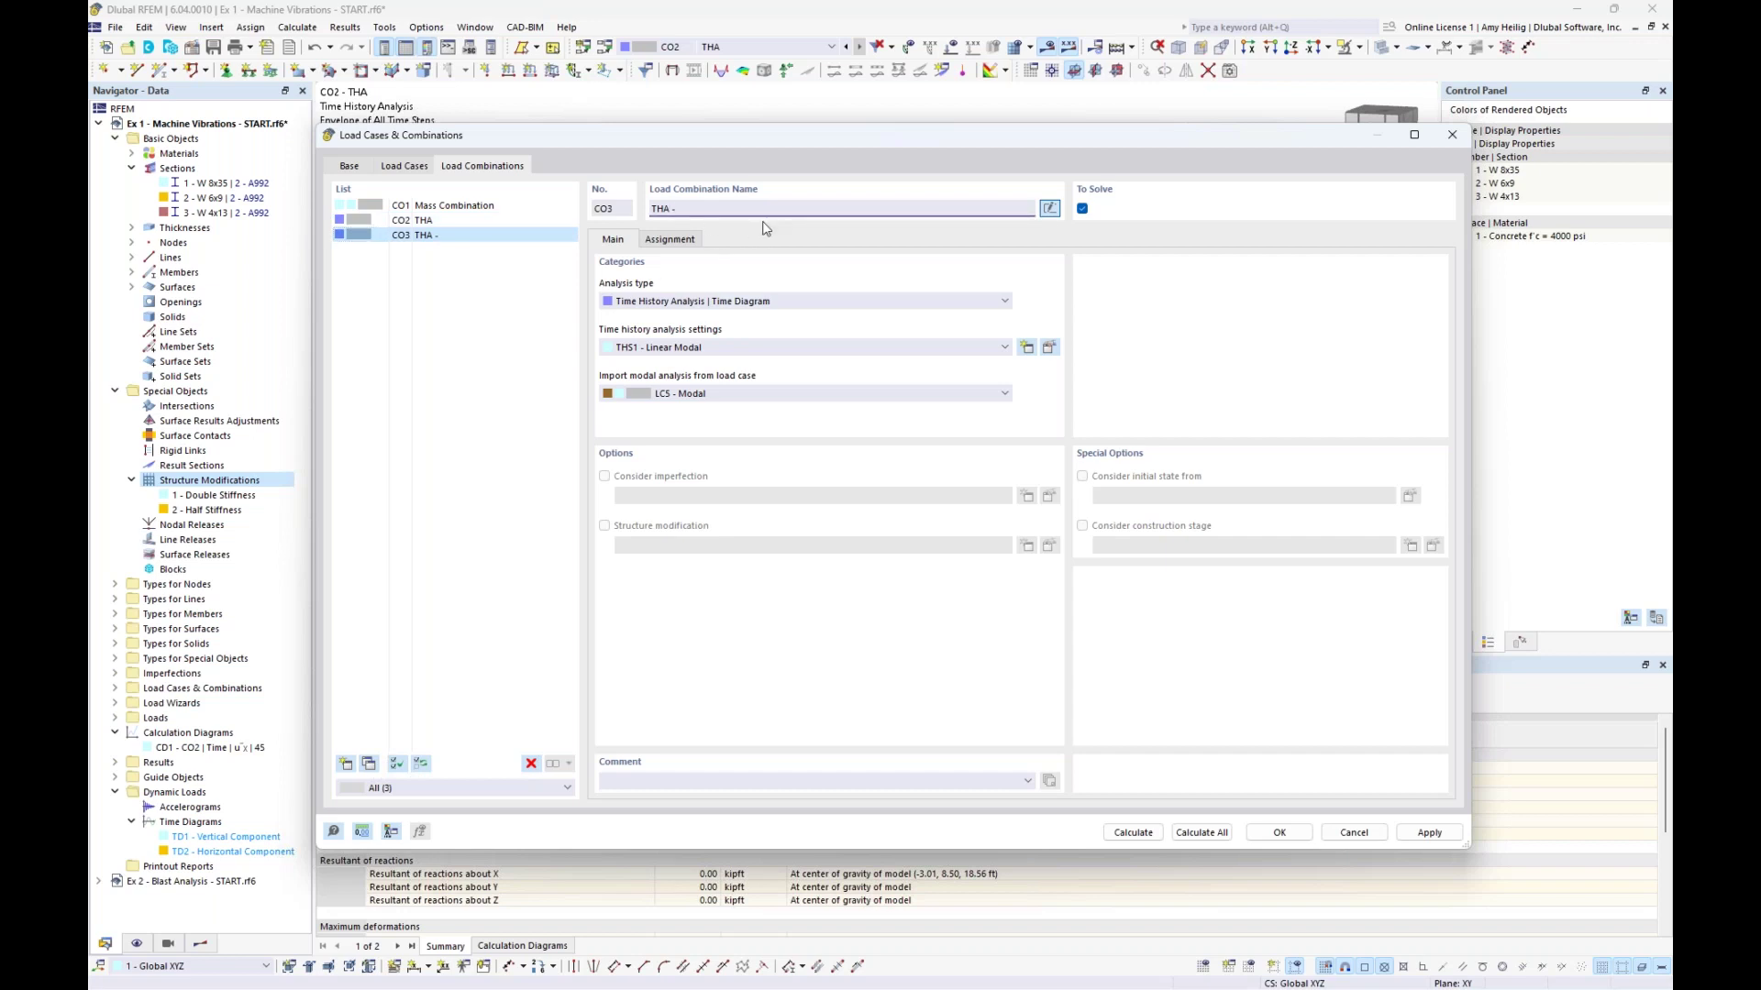
{"action": "type", "text": "- Double"}
{"action": "left_click", "coordinate": [712, 397]}
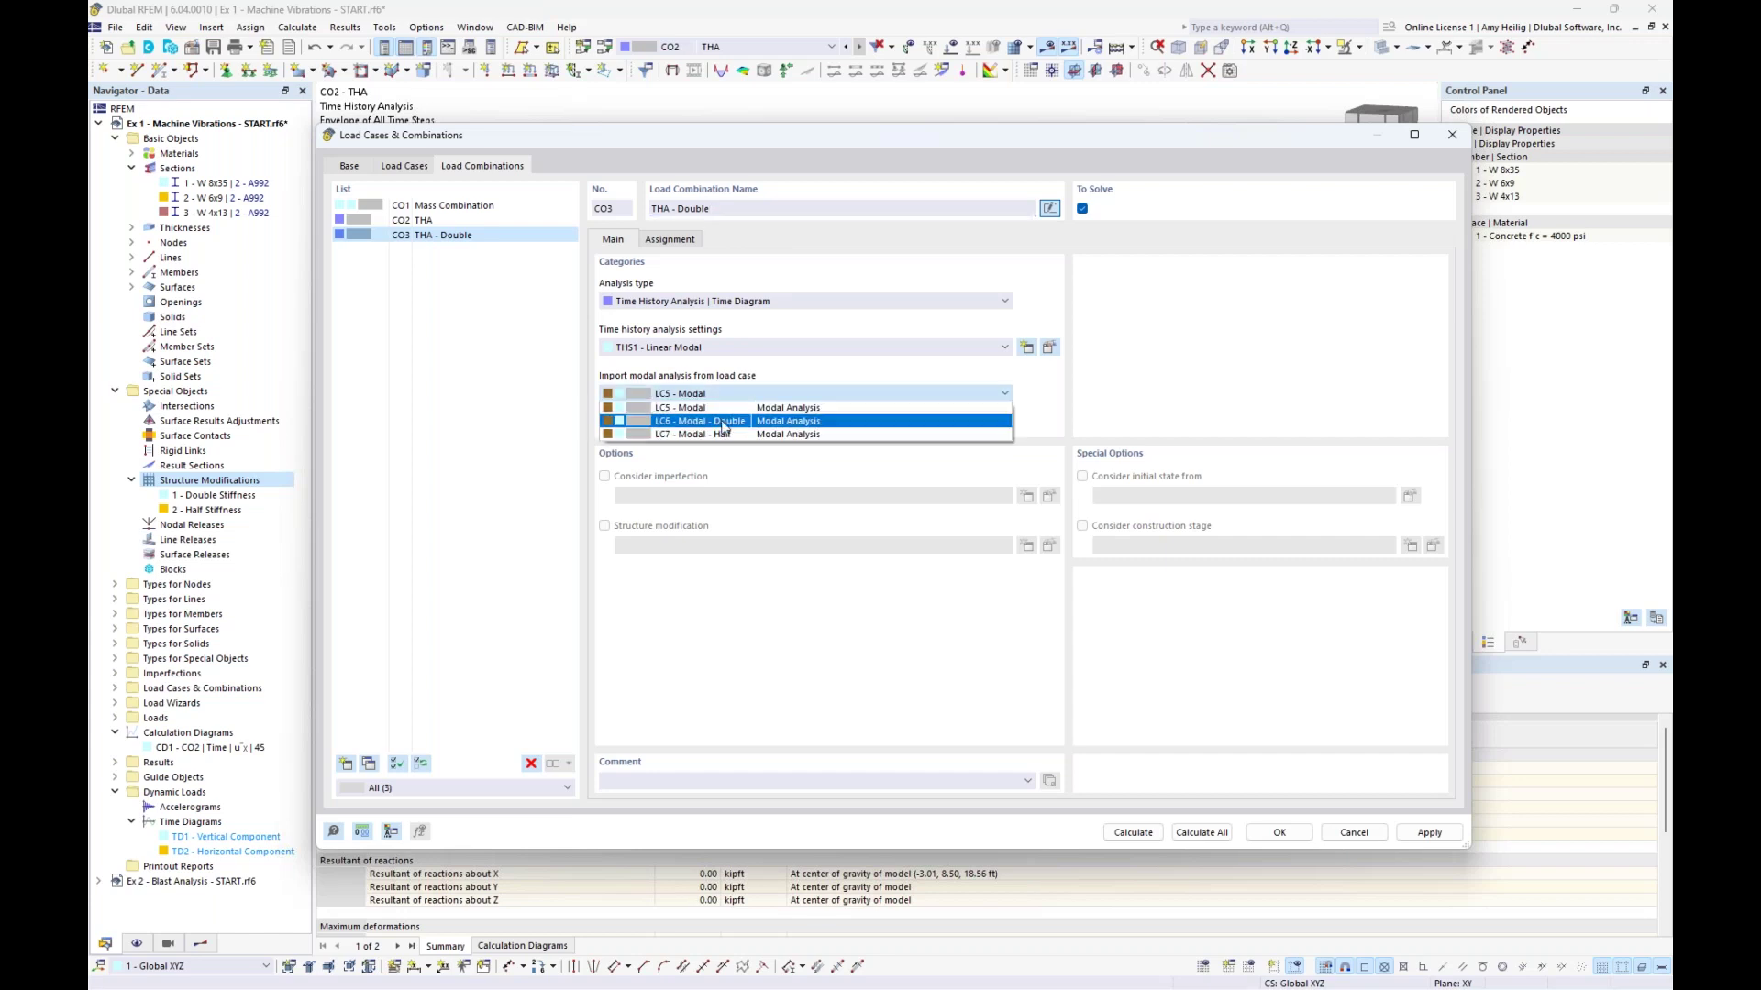
{"action": "left_click", "coordinate": [724, 423]}
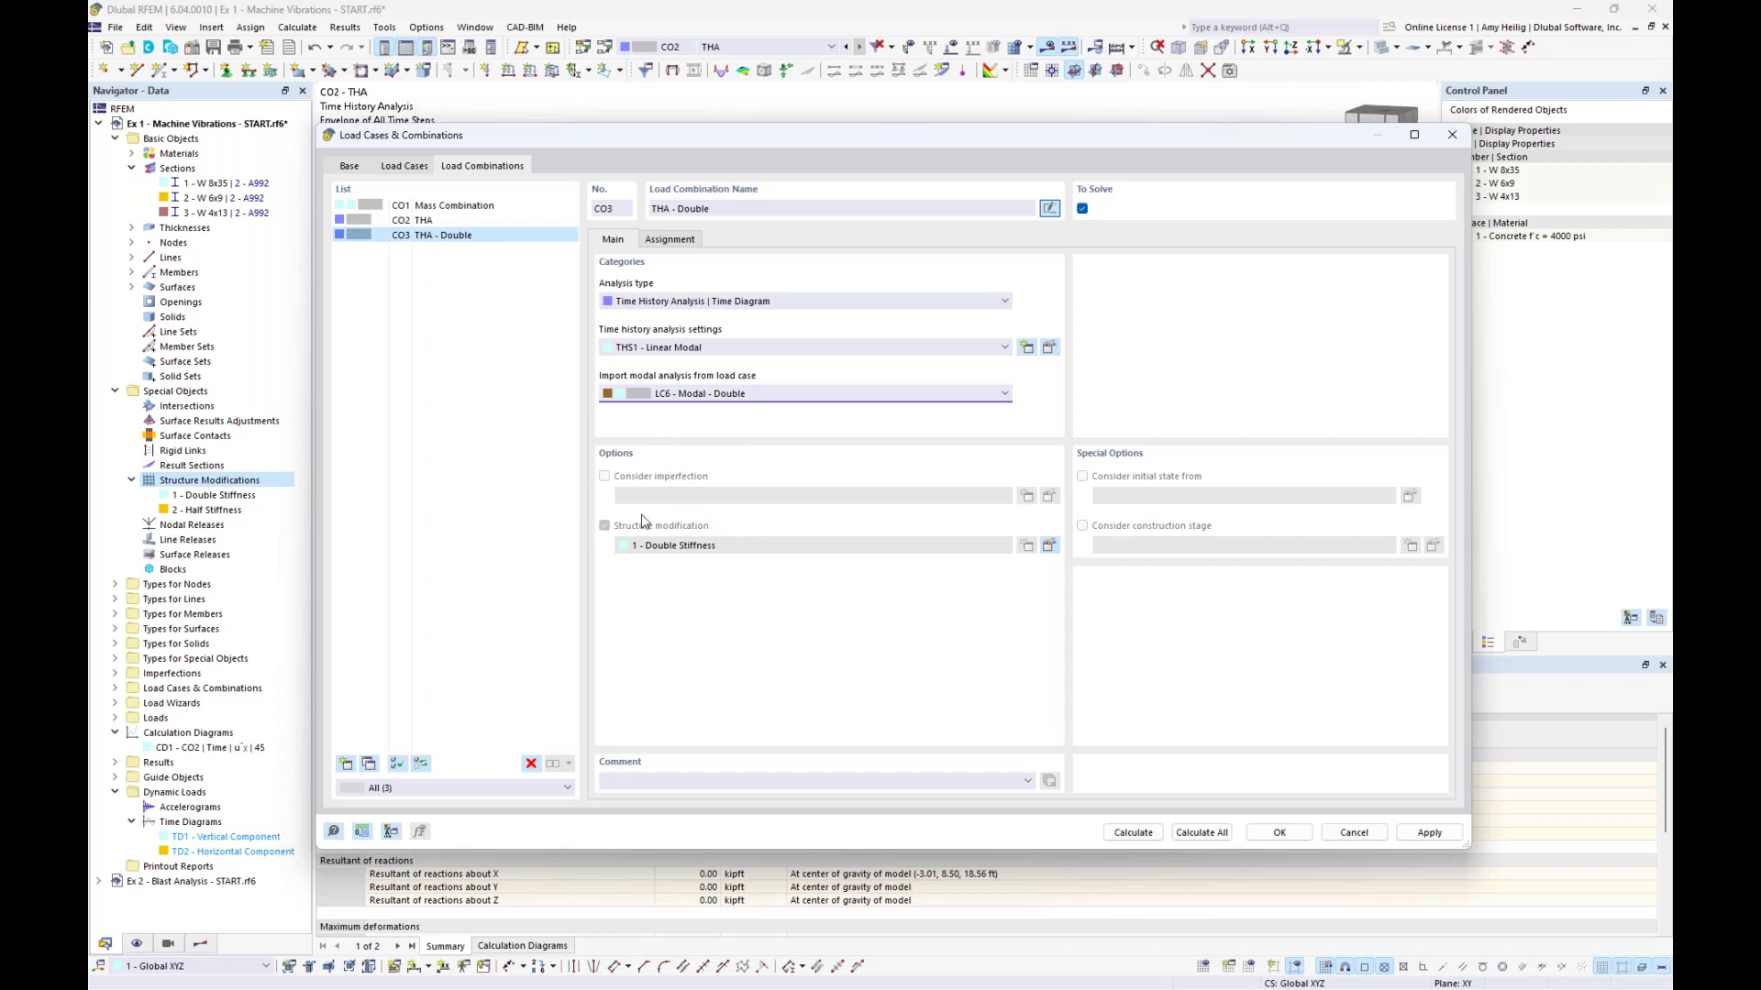
{"action": "left_click", "coordinate": [679, 242]}
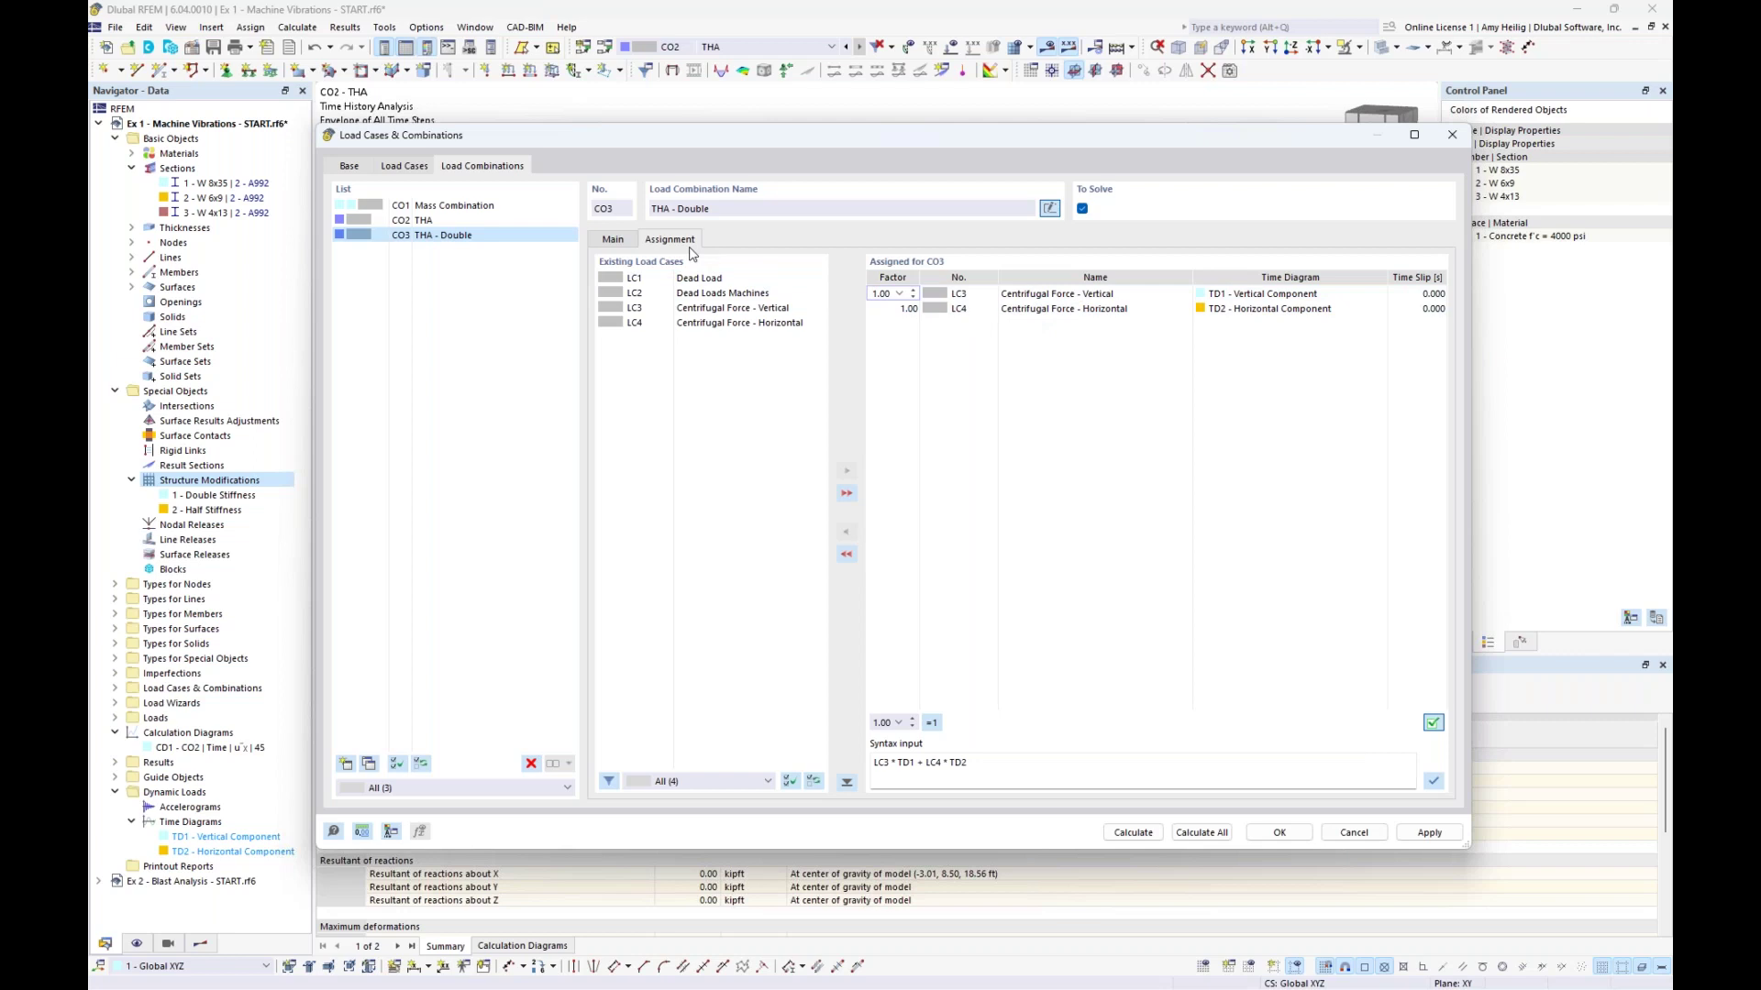
{"action": "left_click", "coordinate": [616, 242]}
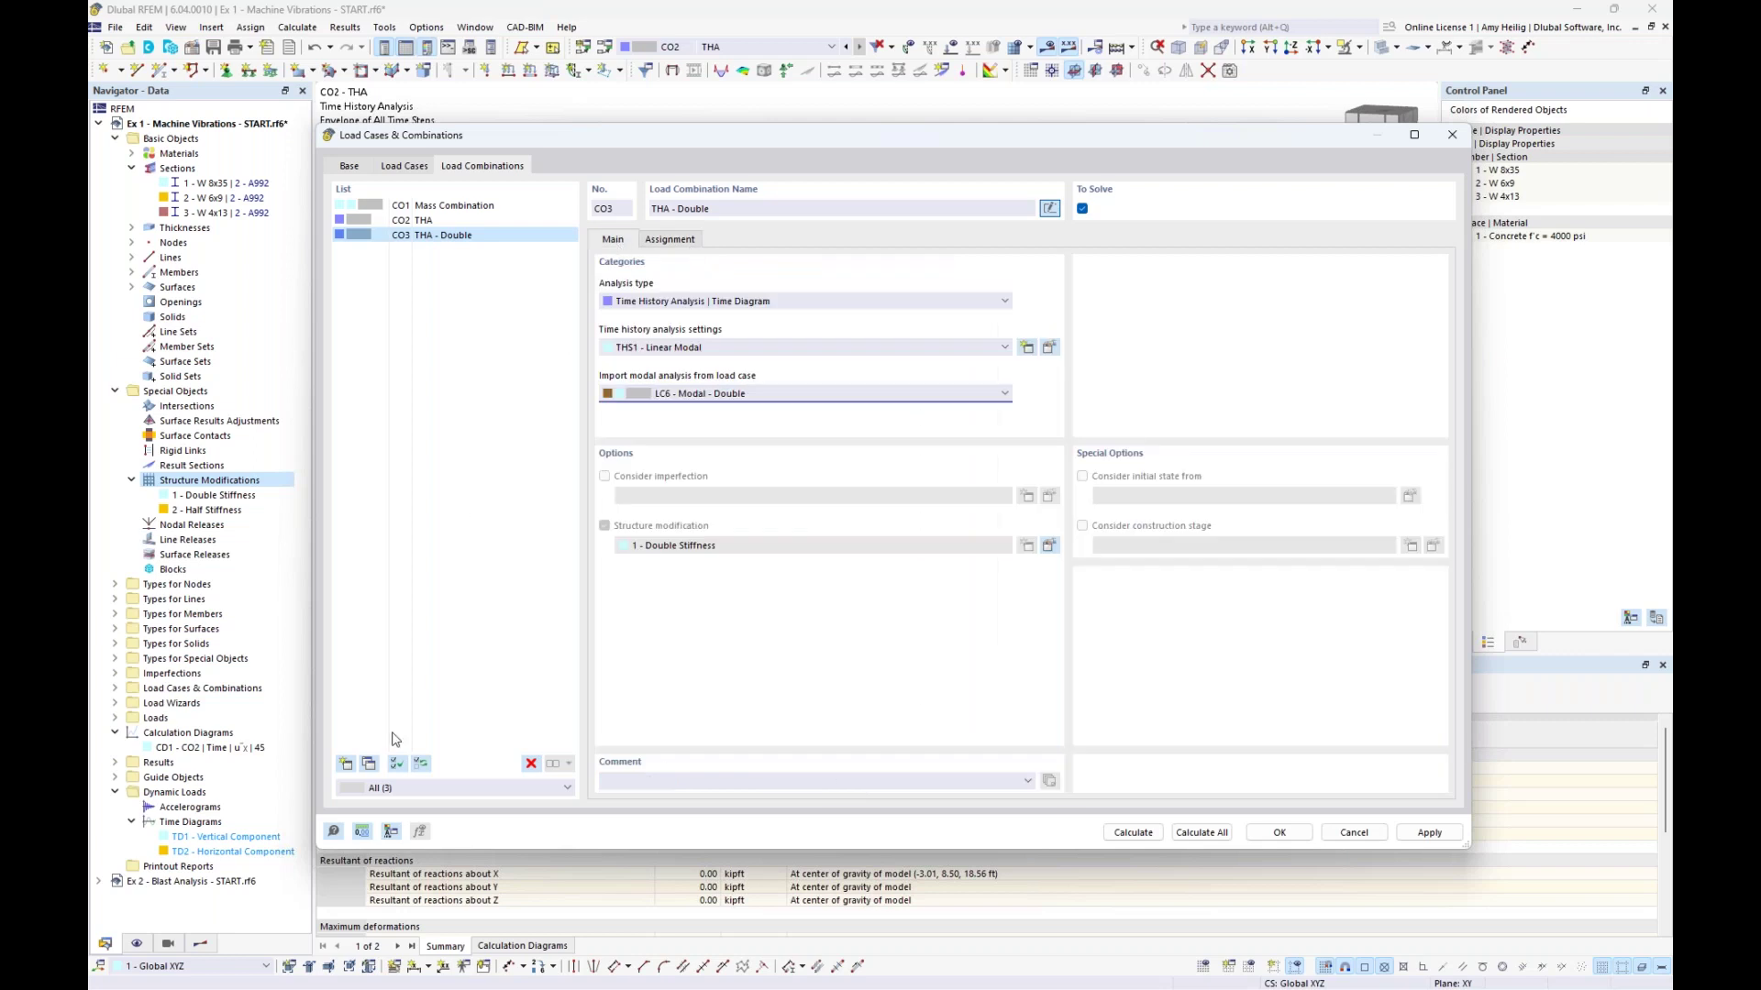
Copy the THA - Double combination, rename the copy "THA - Half" and import its modal analysis from LC7 Modal - Half
{"action": "left_click", "coordinate": [368, 764]}
{"action": "double_click", "coordinate": [694, 208]}
{"action": "type", "text": "Half"}
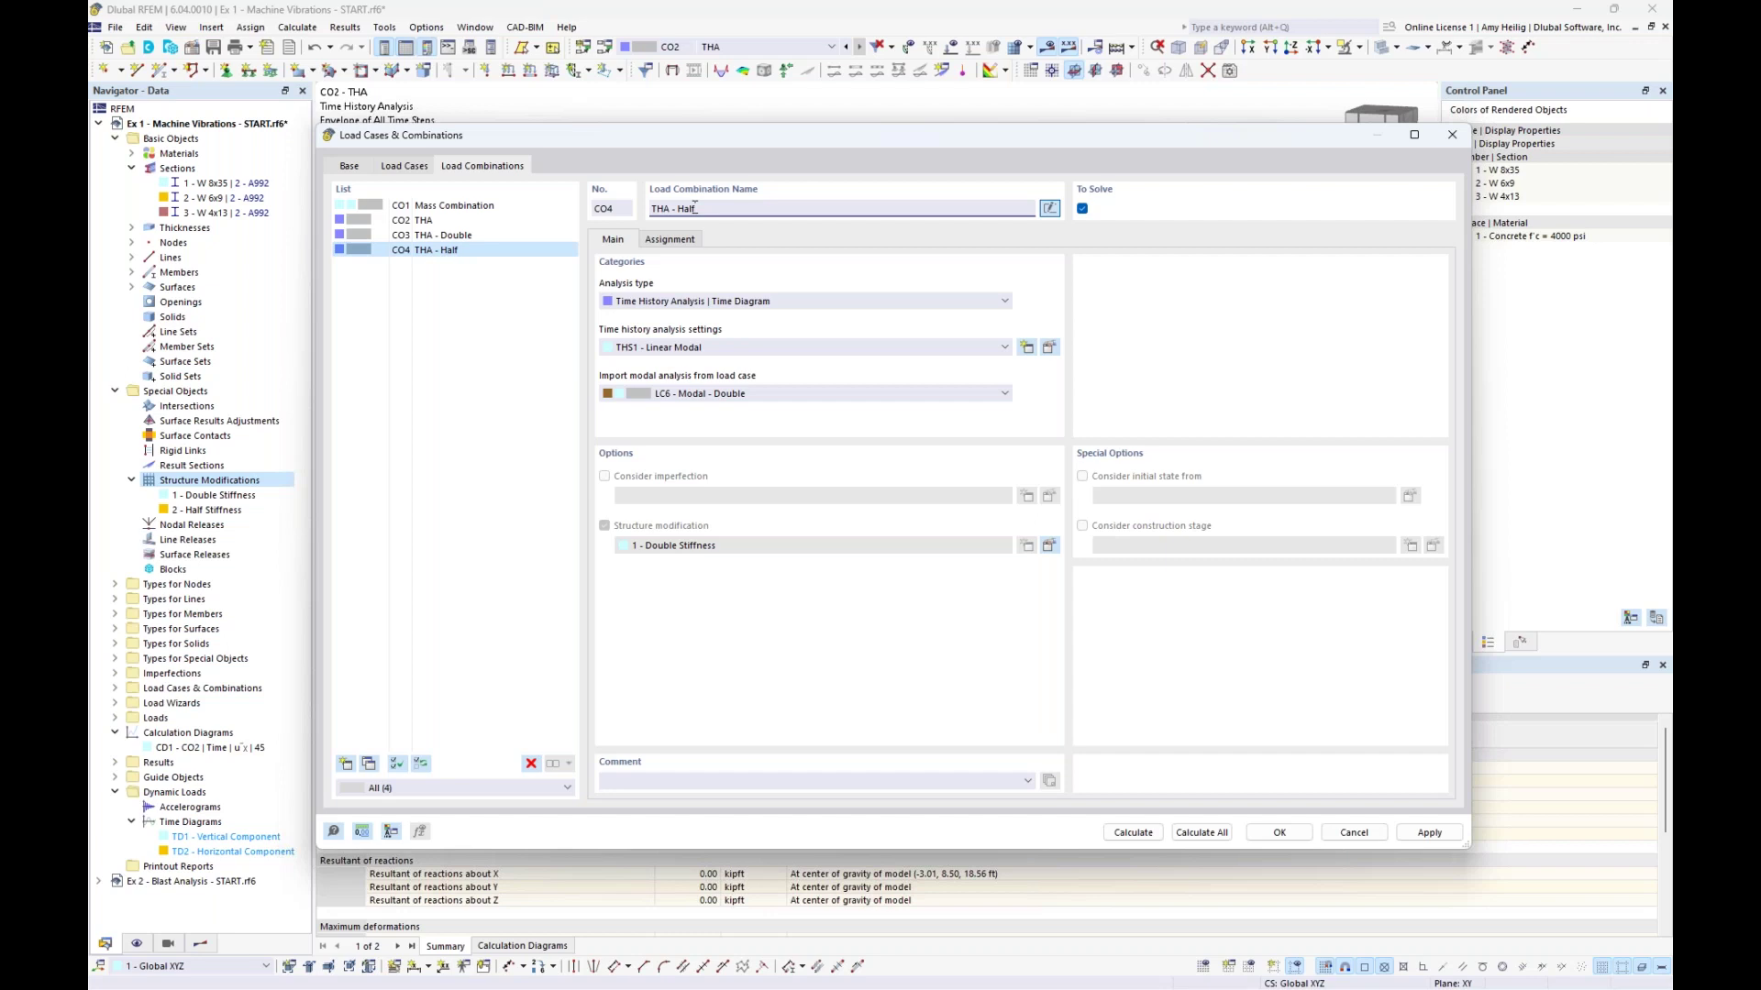
{"action": "left_click", "coordinate": [749, 396]}
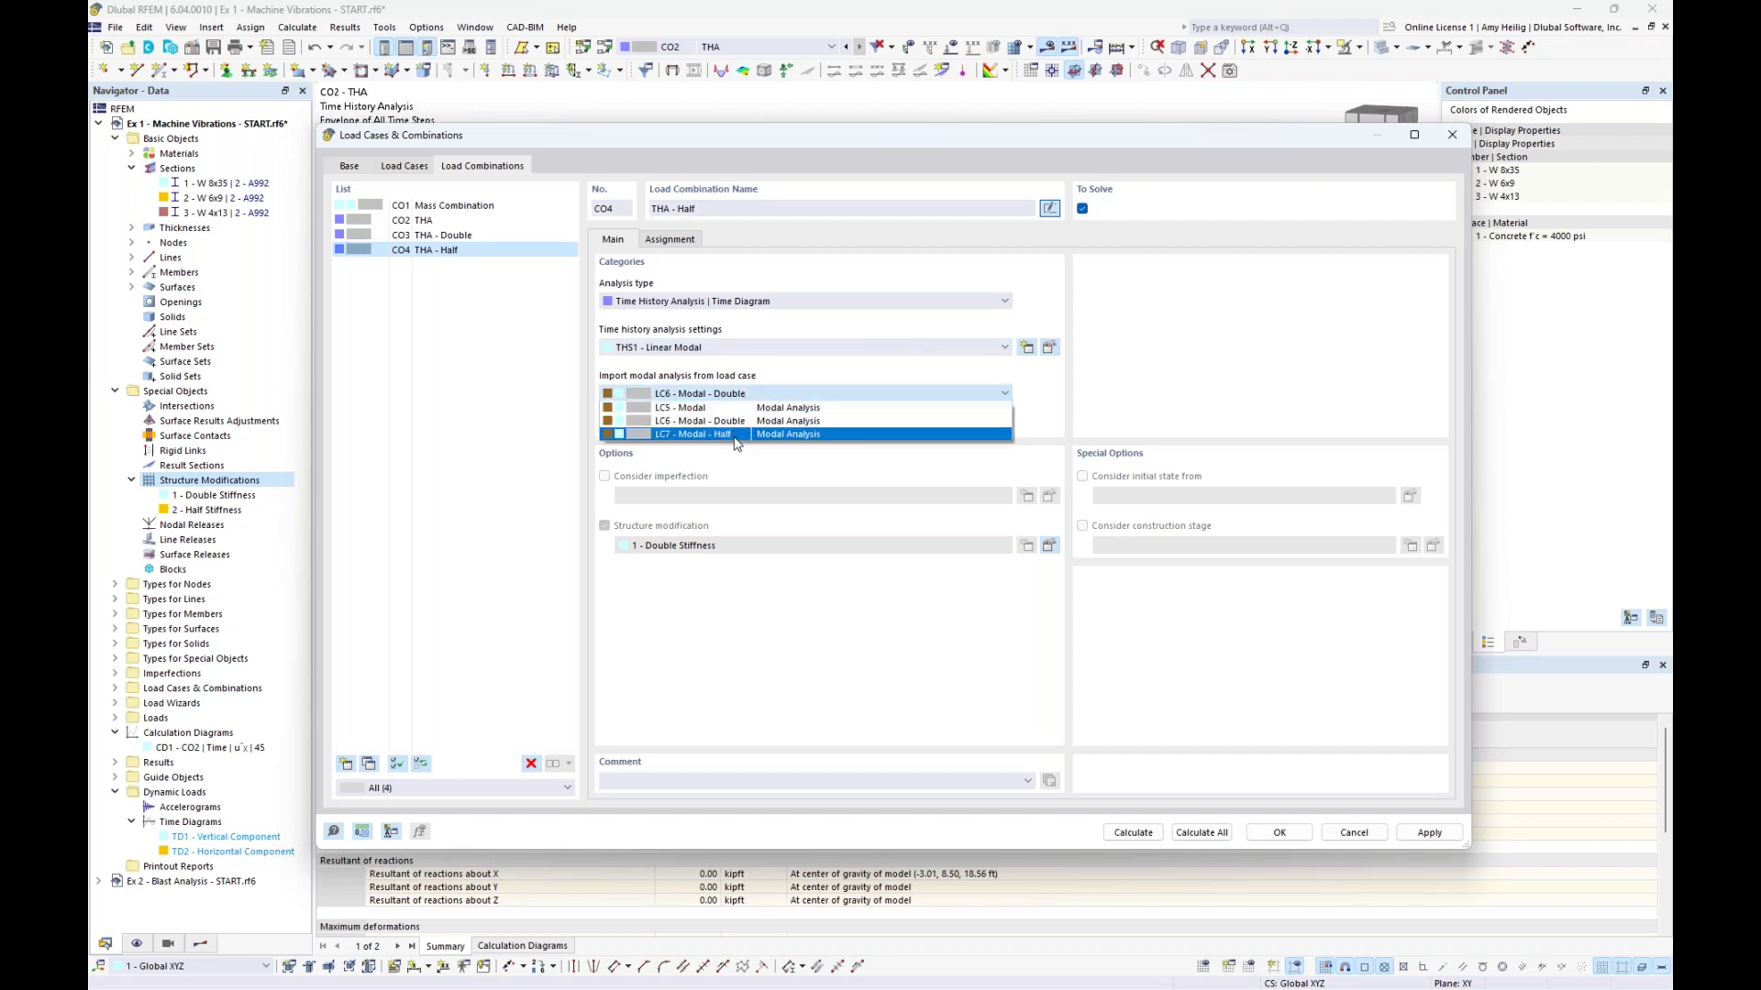
{"action": "left_click", "coordinate": [731, 435]}
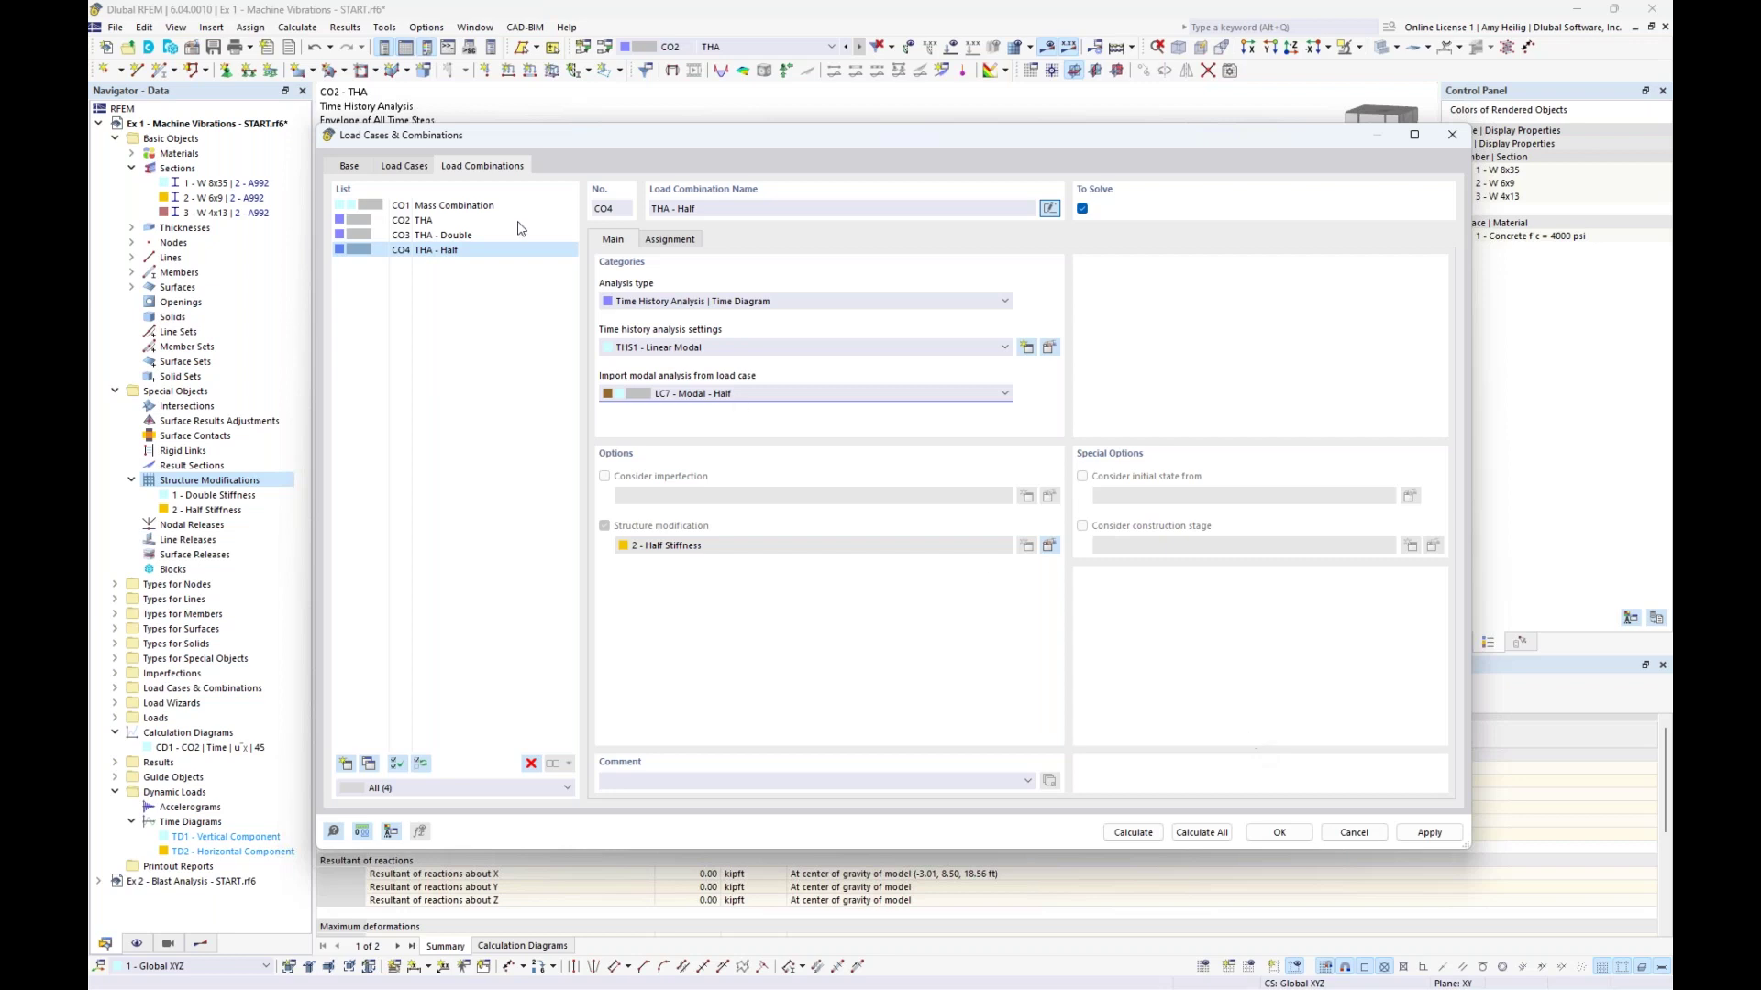
Calculate all load cases and load combinations
{"action": "left_click", "coordinate": [474, 238]}
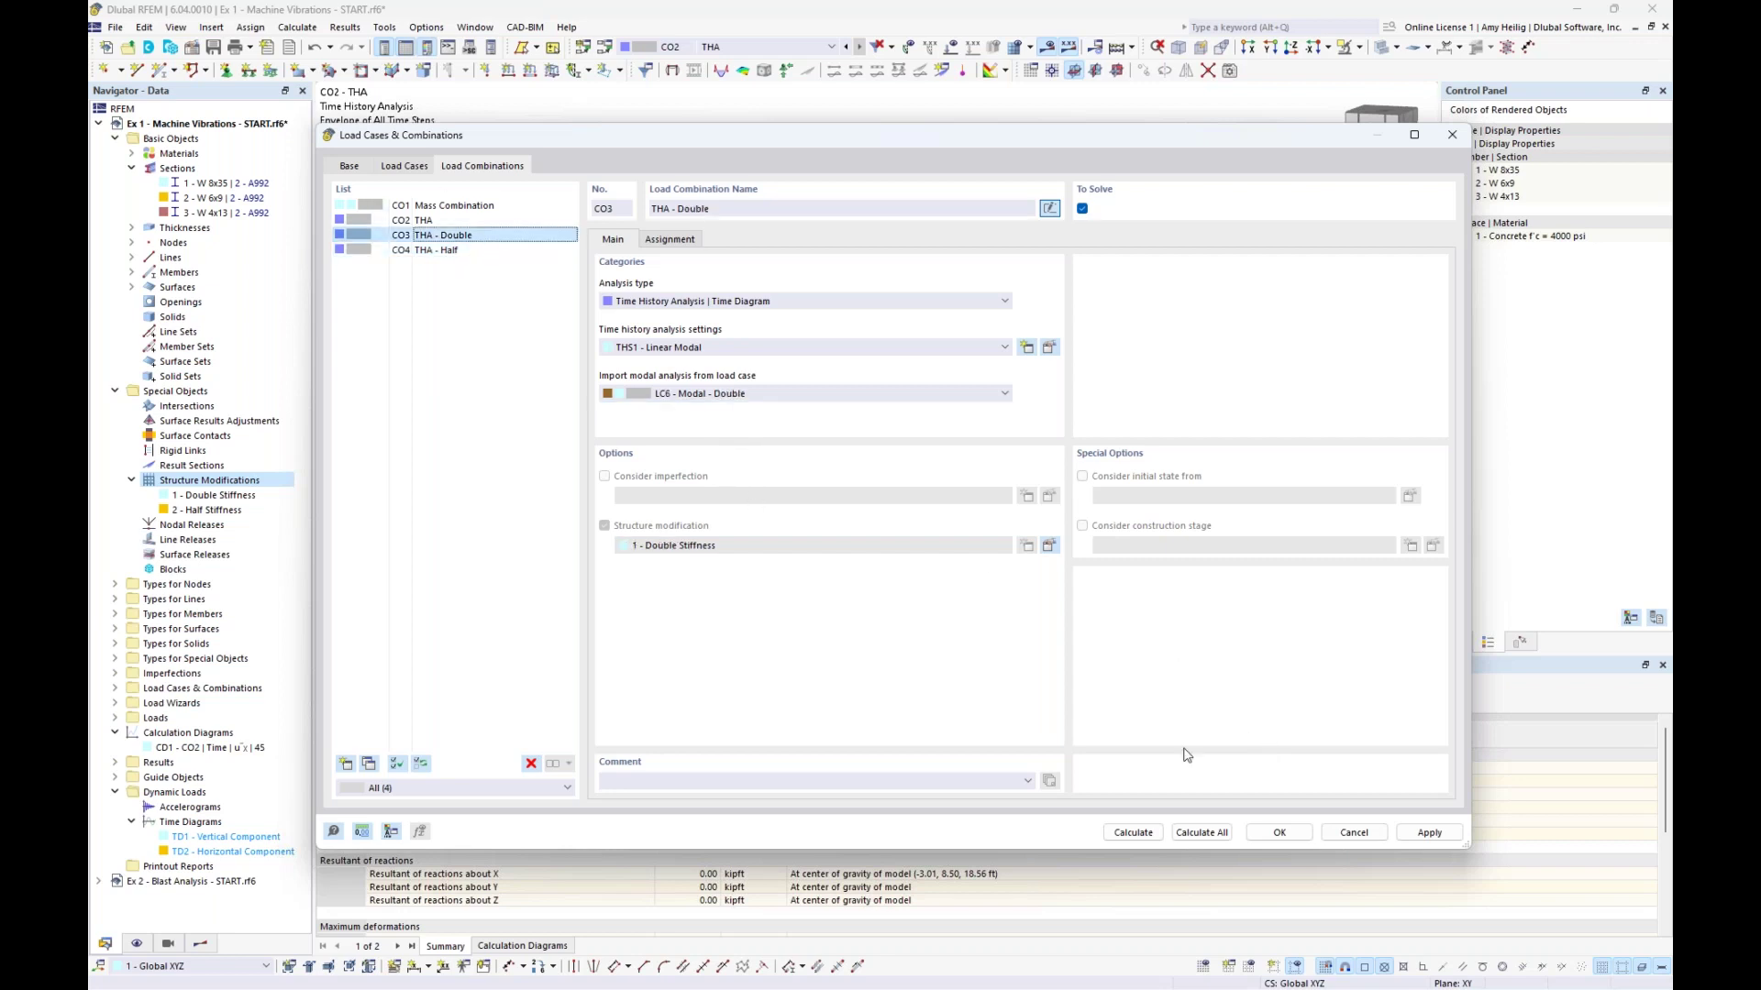
{"action": "left_click", "coordinate": [1201, 833]}
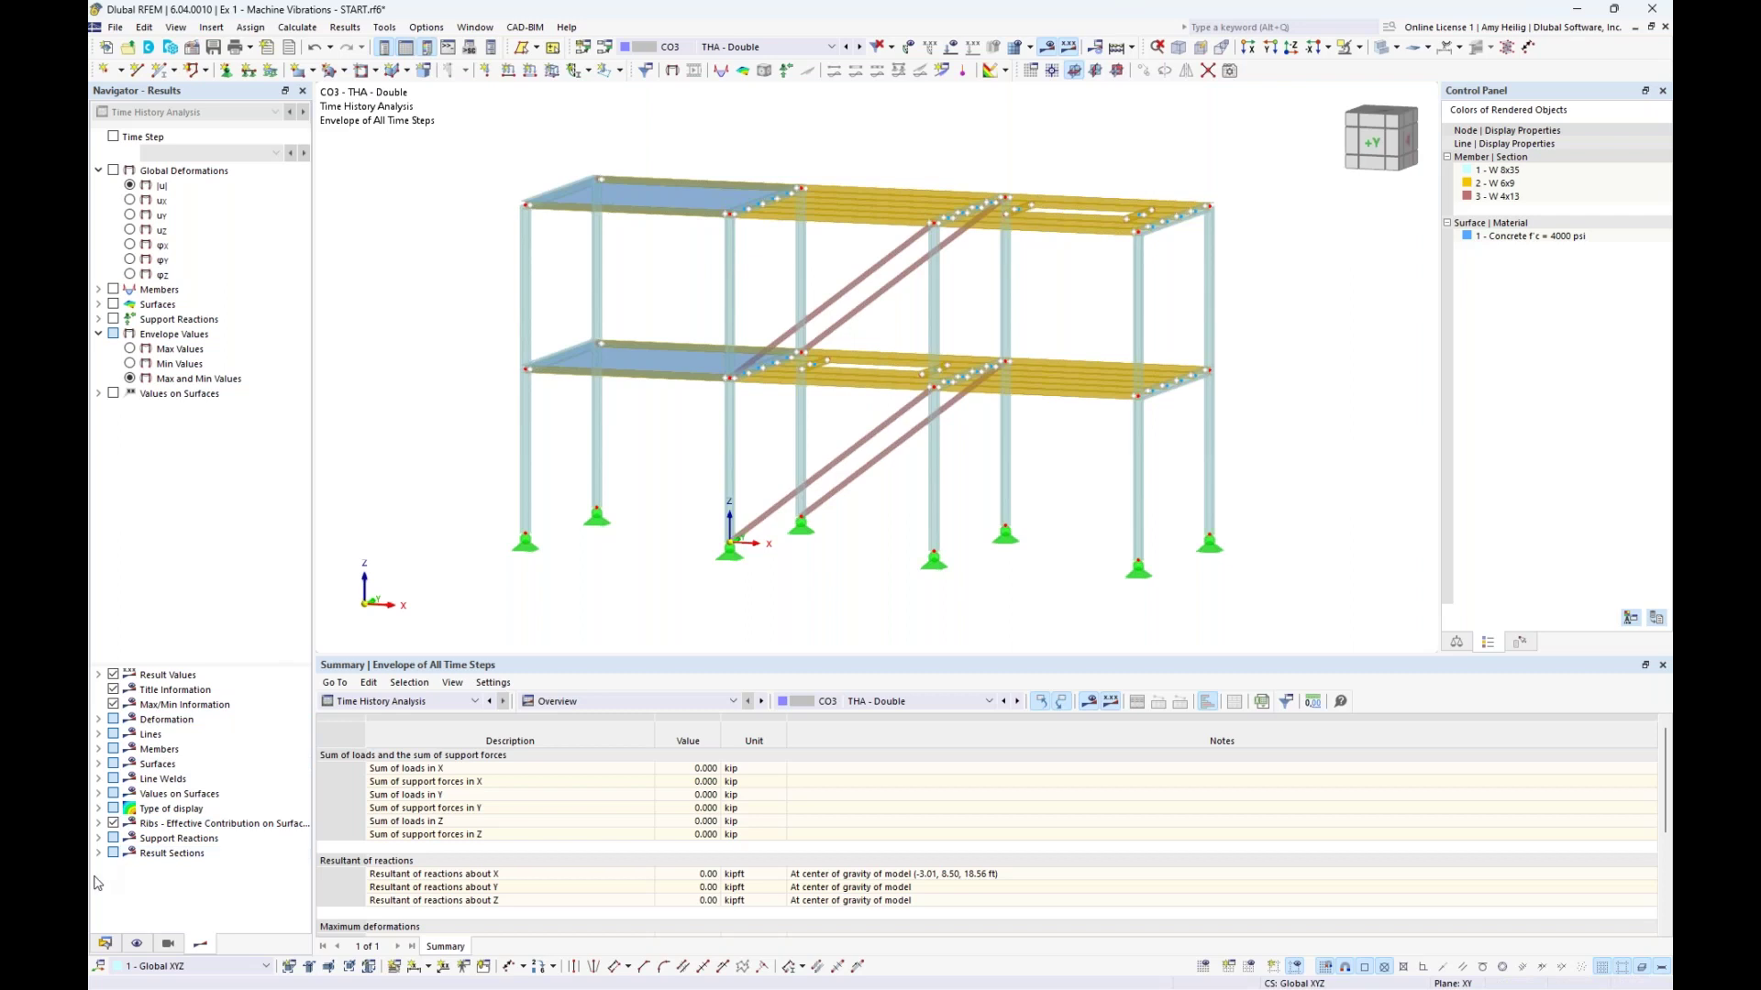
Copy the CO2 acceleration diagram for node 45 and set the copy's load combination to CO3 - THA - Double
{"action": "left_click", "coordinate": [107, 945]}
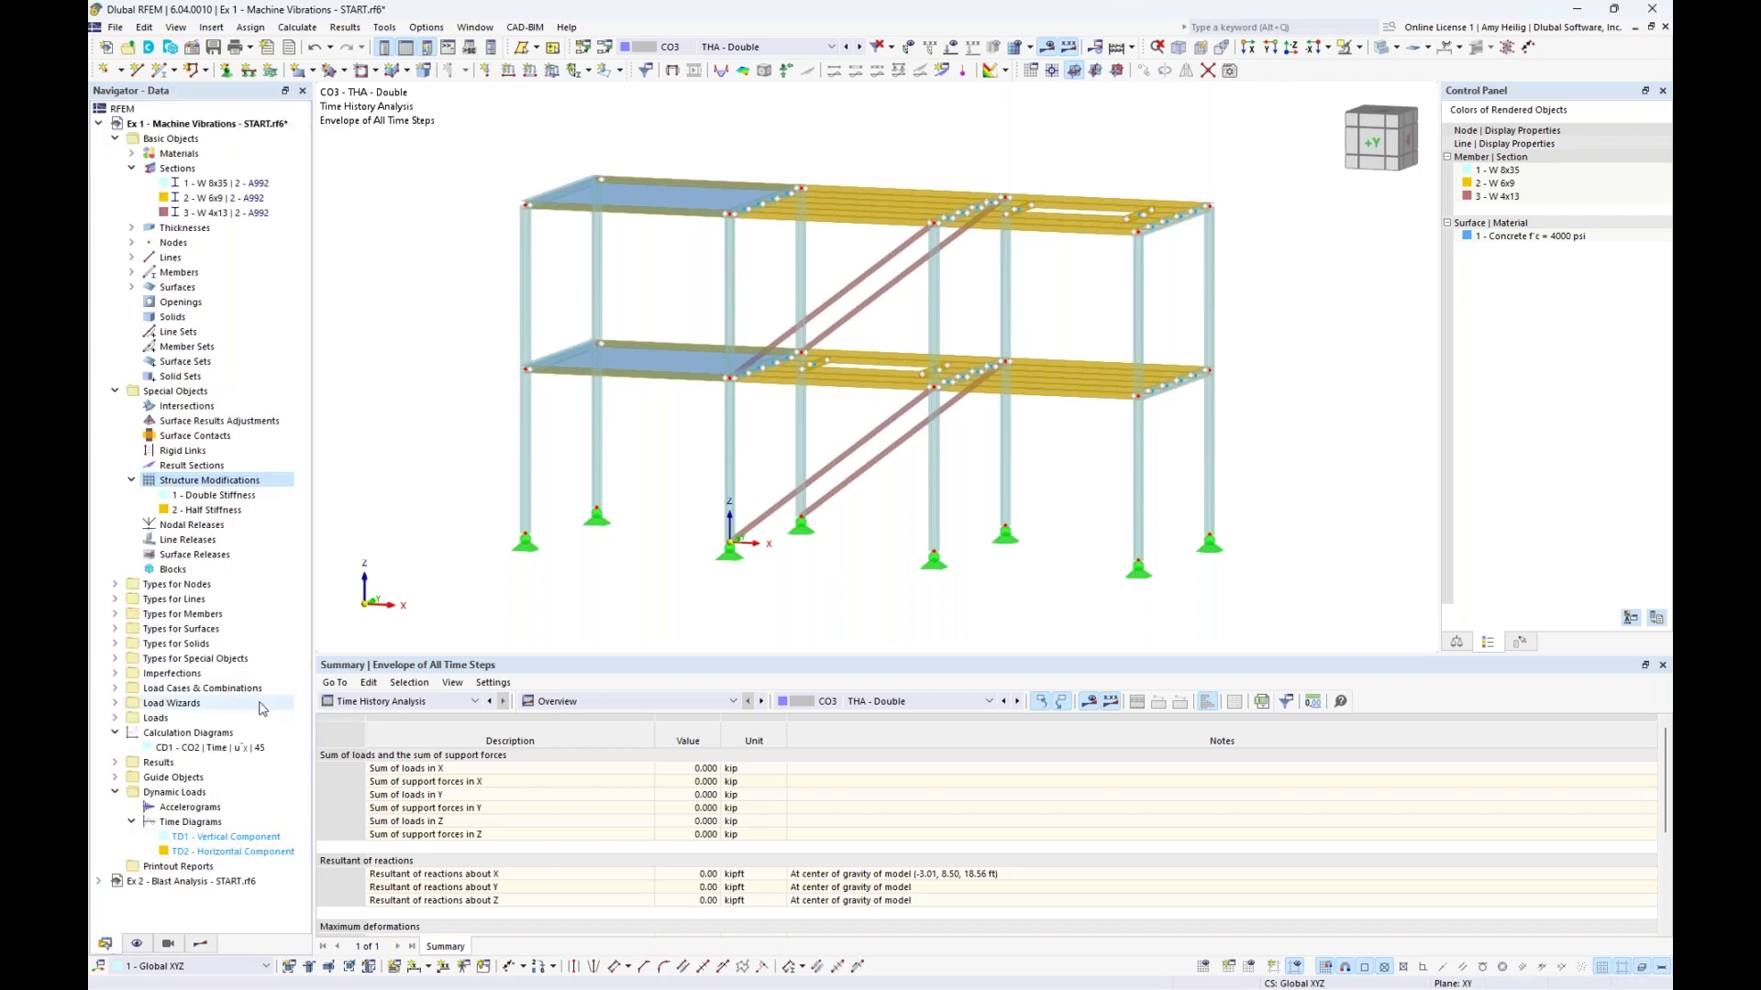
{"action": "double_click", "coordinate": [213, 748]}
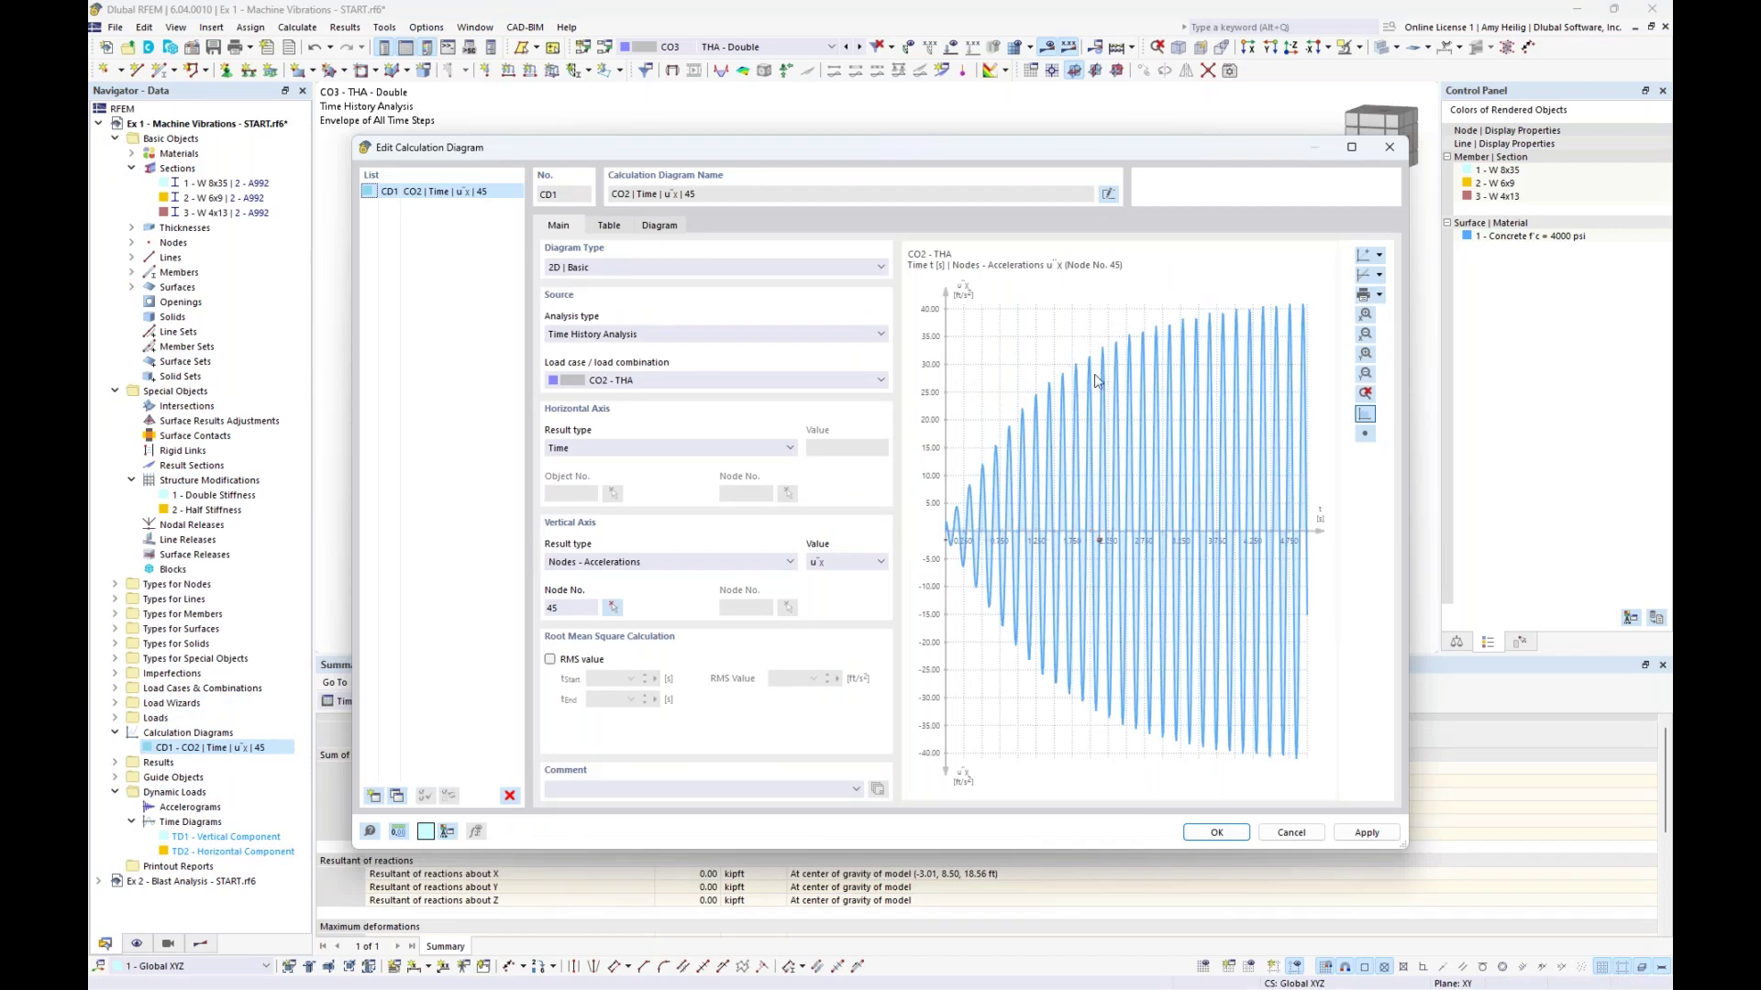
{"action": "left_click", "coordinate": [764, 381]}
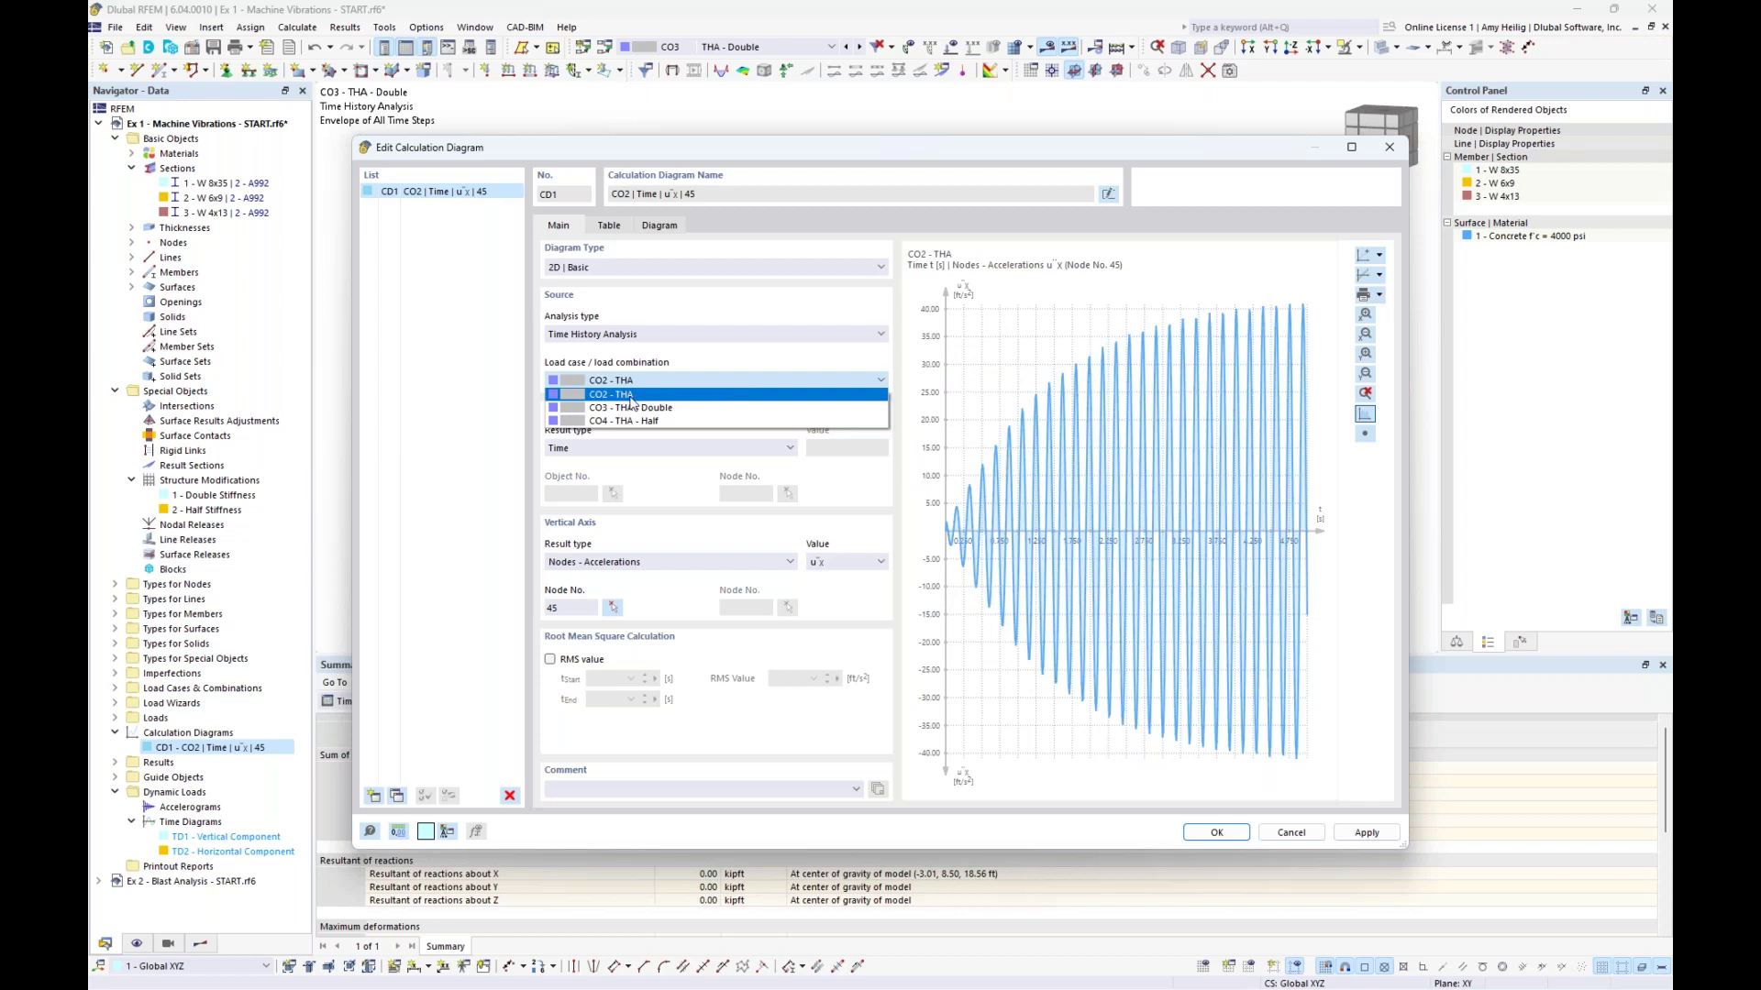
{"action": "left_click", "coordinate": [780, 316]}
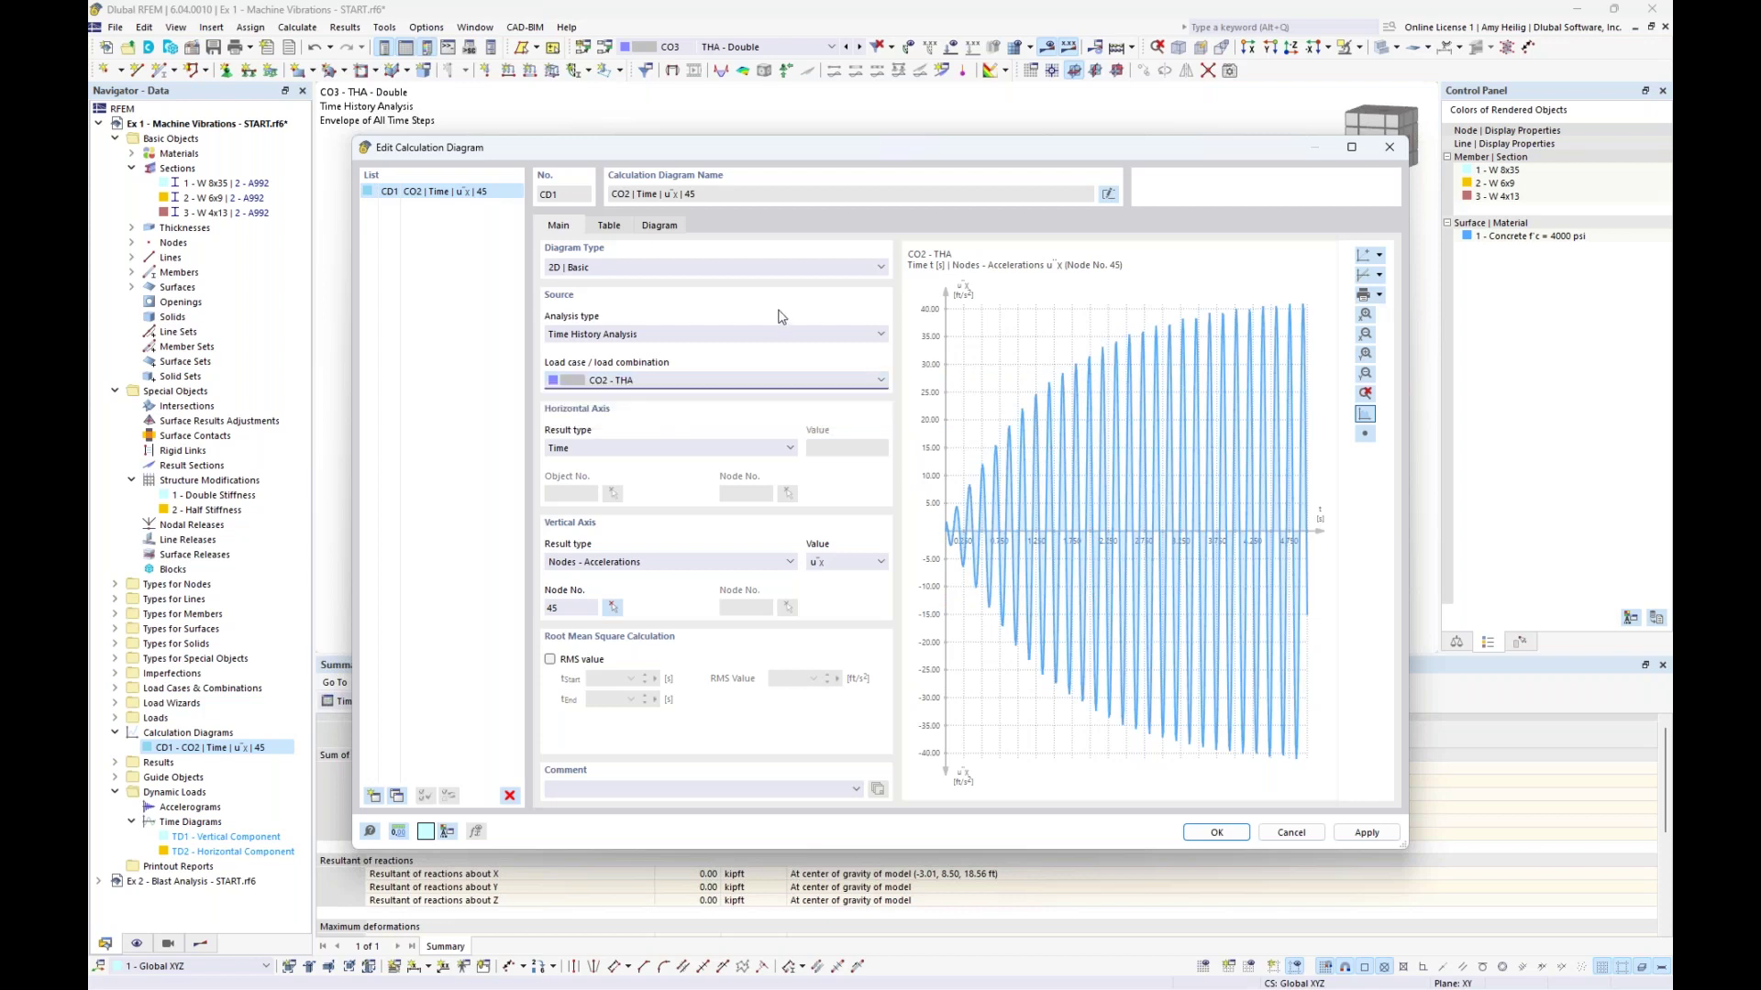
{"action": "left_click", "coordinate": [397, 796]}
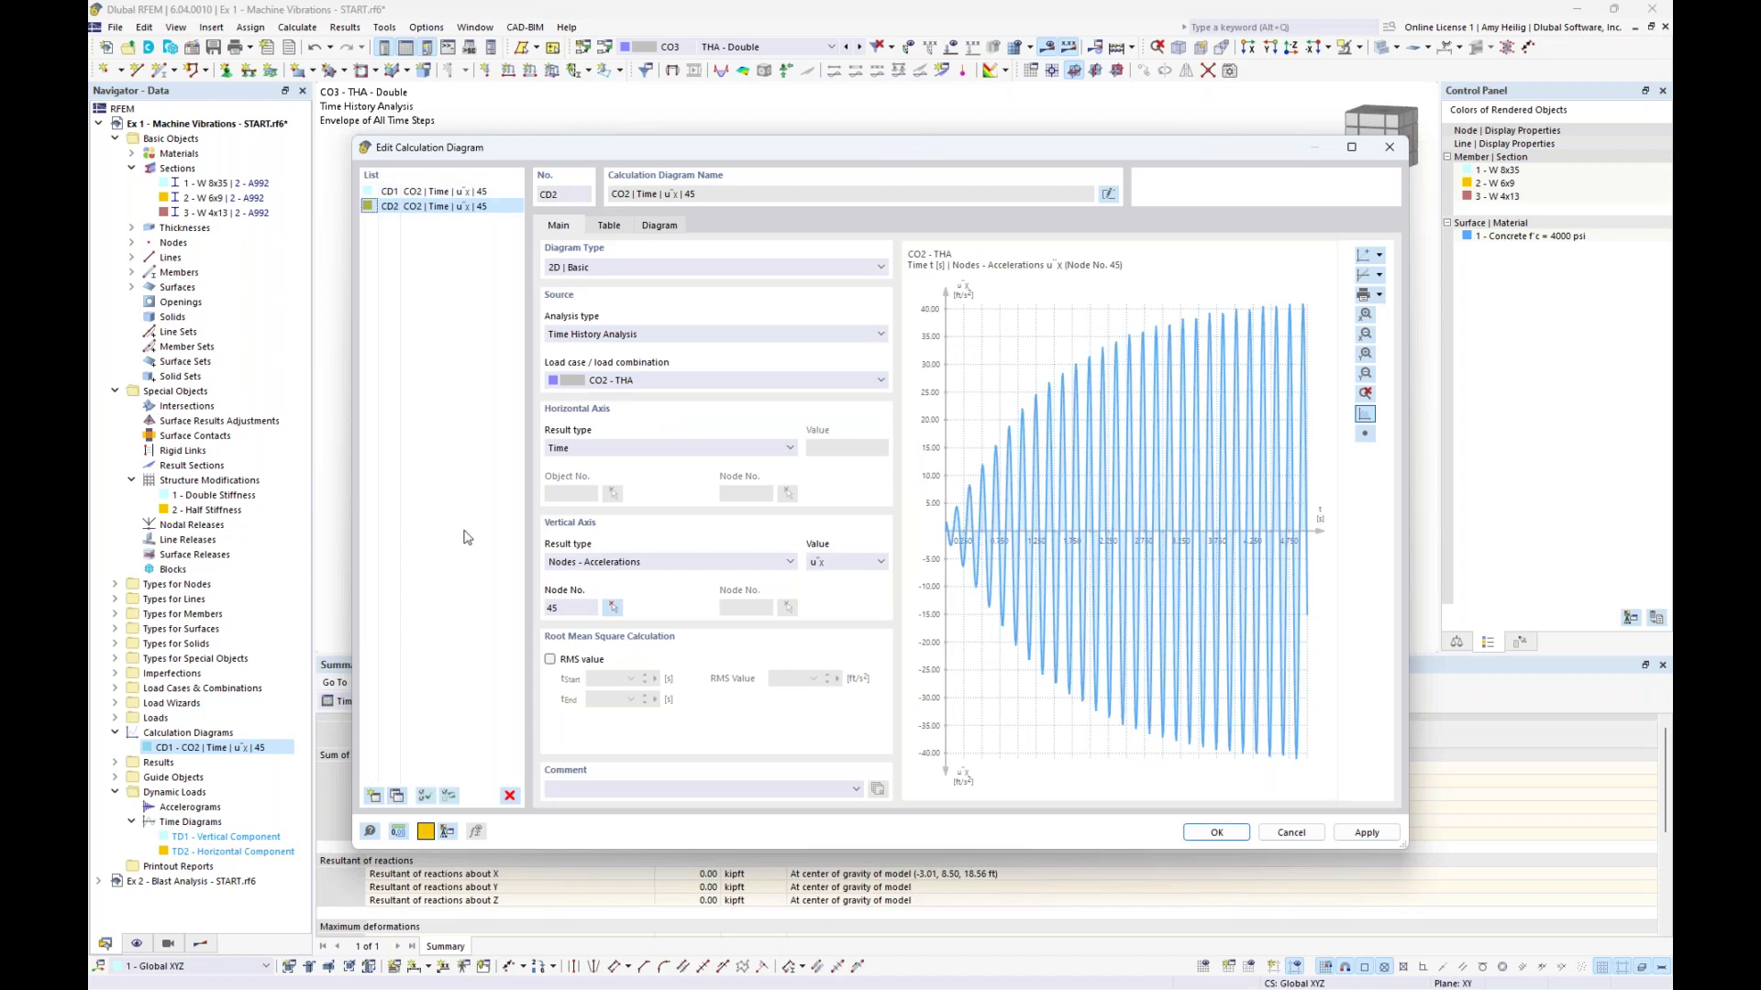
{"action": "left_click", "coordinate": [659, 380]}
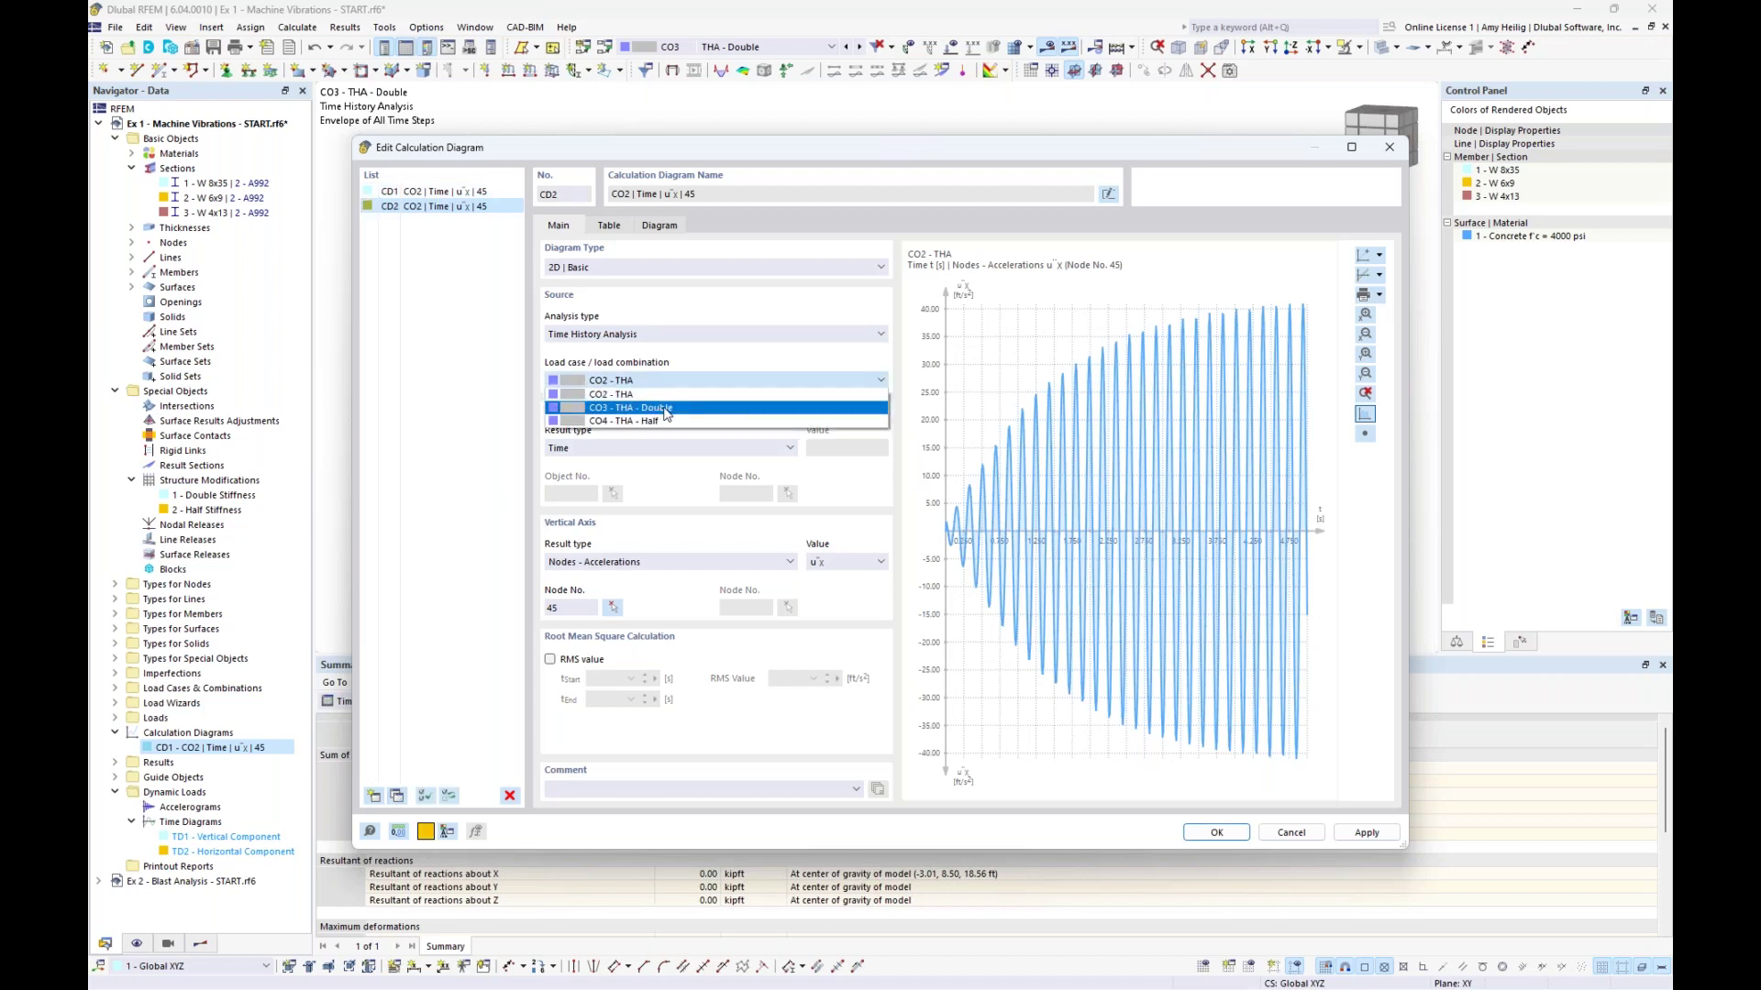
{"action": "left_click", "coordinate": [666, 409]}
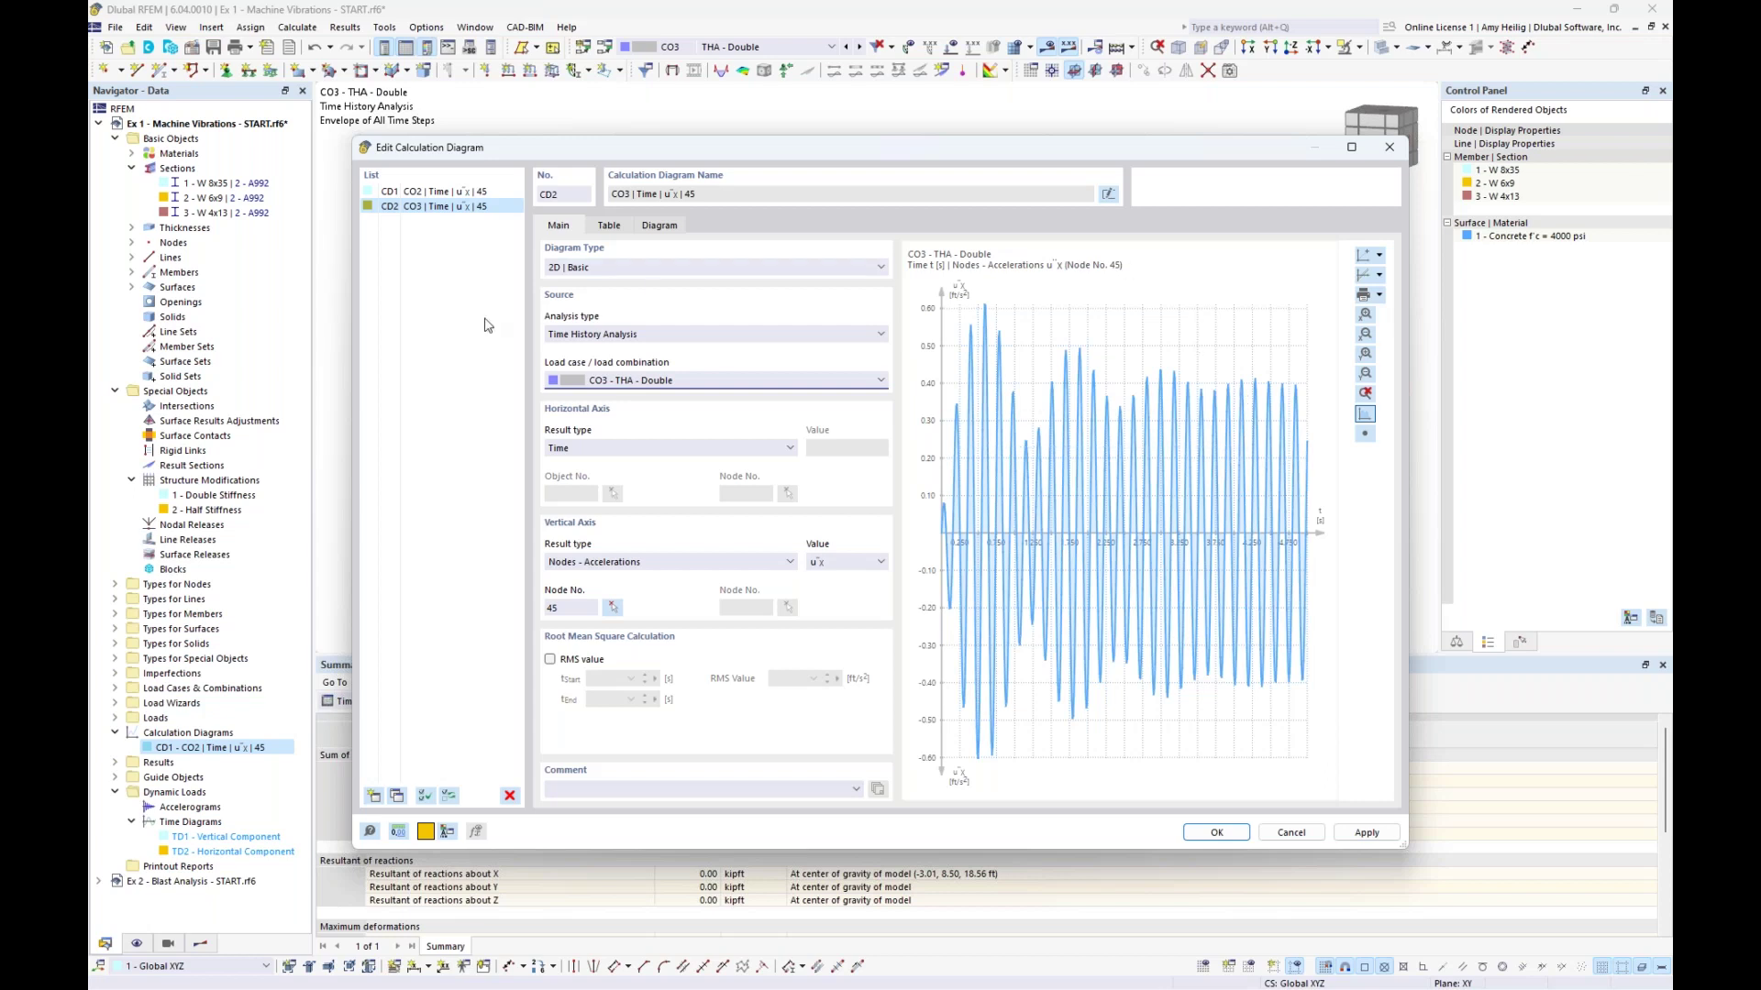
Copy the CO3 acceleration diagram, set the copy's load combination to CO4 - THA - Half and save the calculation diagrams
{"action": "left_click", "coordinate": [398, 796]}
{"action": "left_click", "coordinate": [654, 383]}
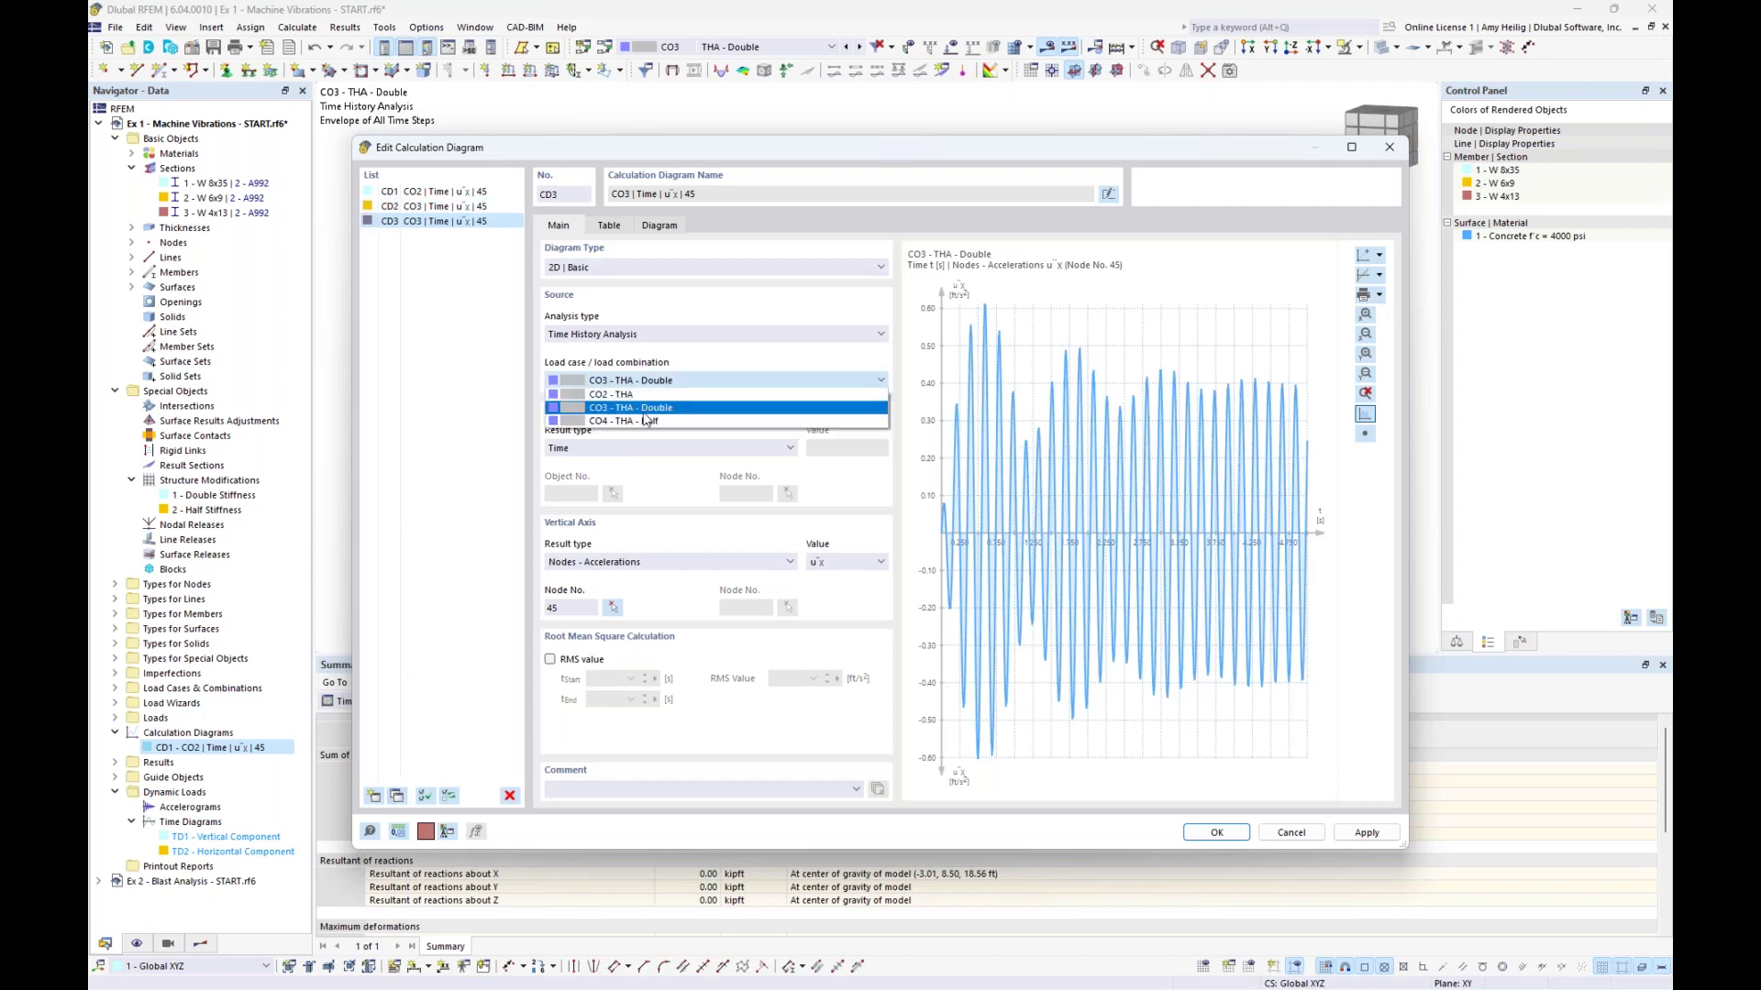
{"action": "left_click", "coordinate": [646, 420]}
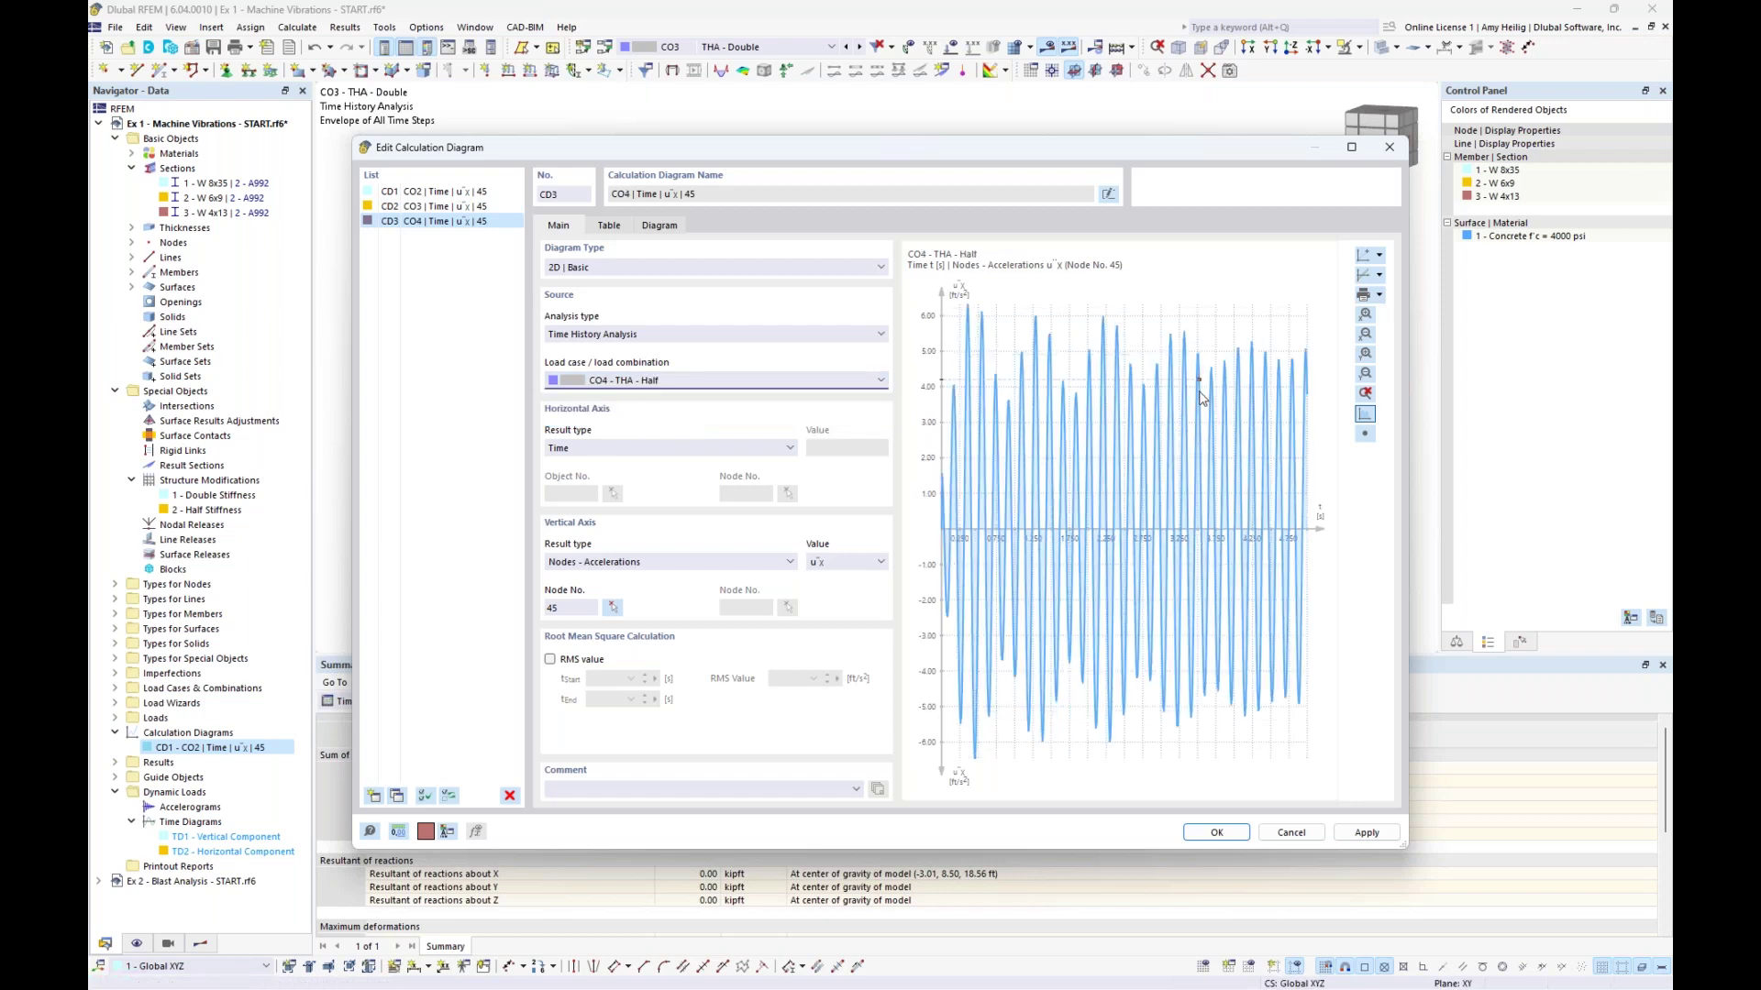
{"action": "left_click_drag", "start_coordinate": [1186, 146], "coordinate": [1151, 563]}
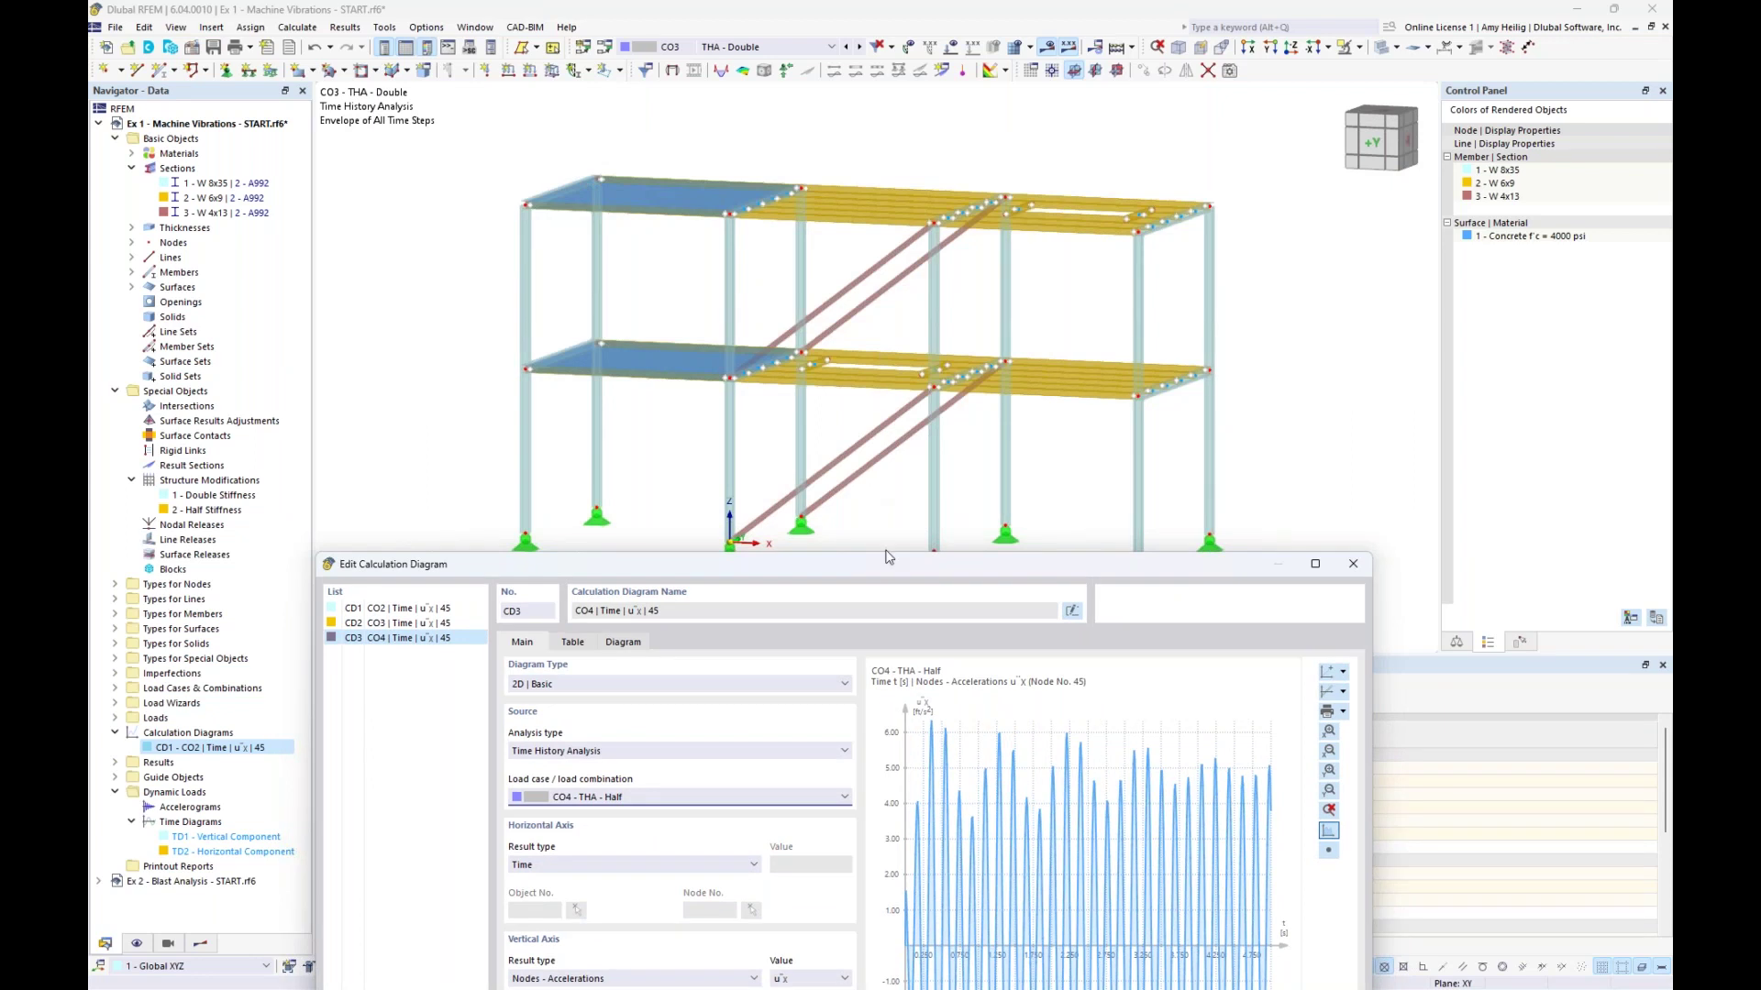
{"action": "left_click_drag", "start_coordinate": [882, 560], "coordinate": [930, 179]}
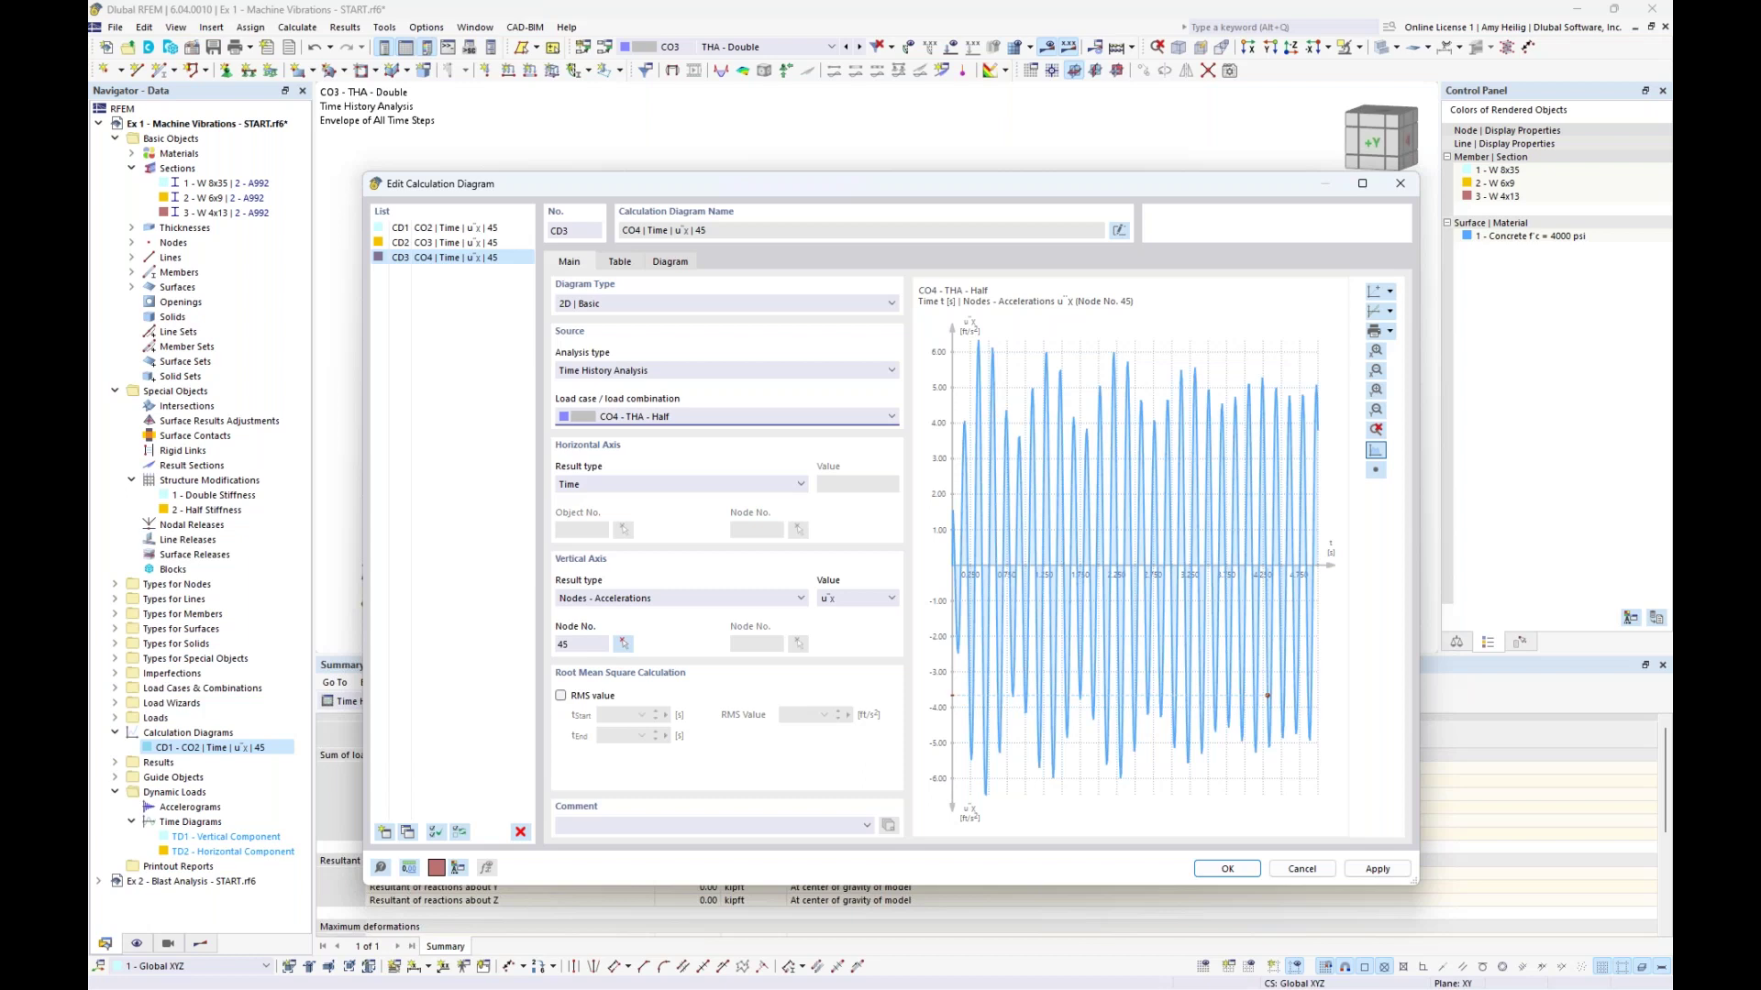
{"action": "left_click", "coordinate": [1242, 875]}
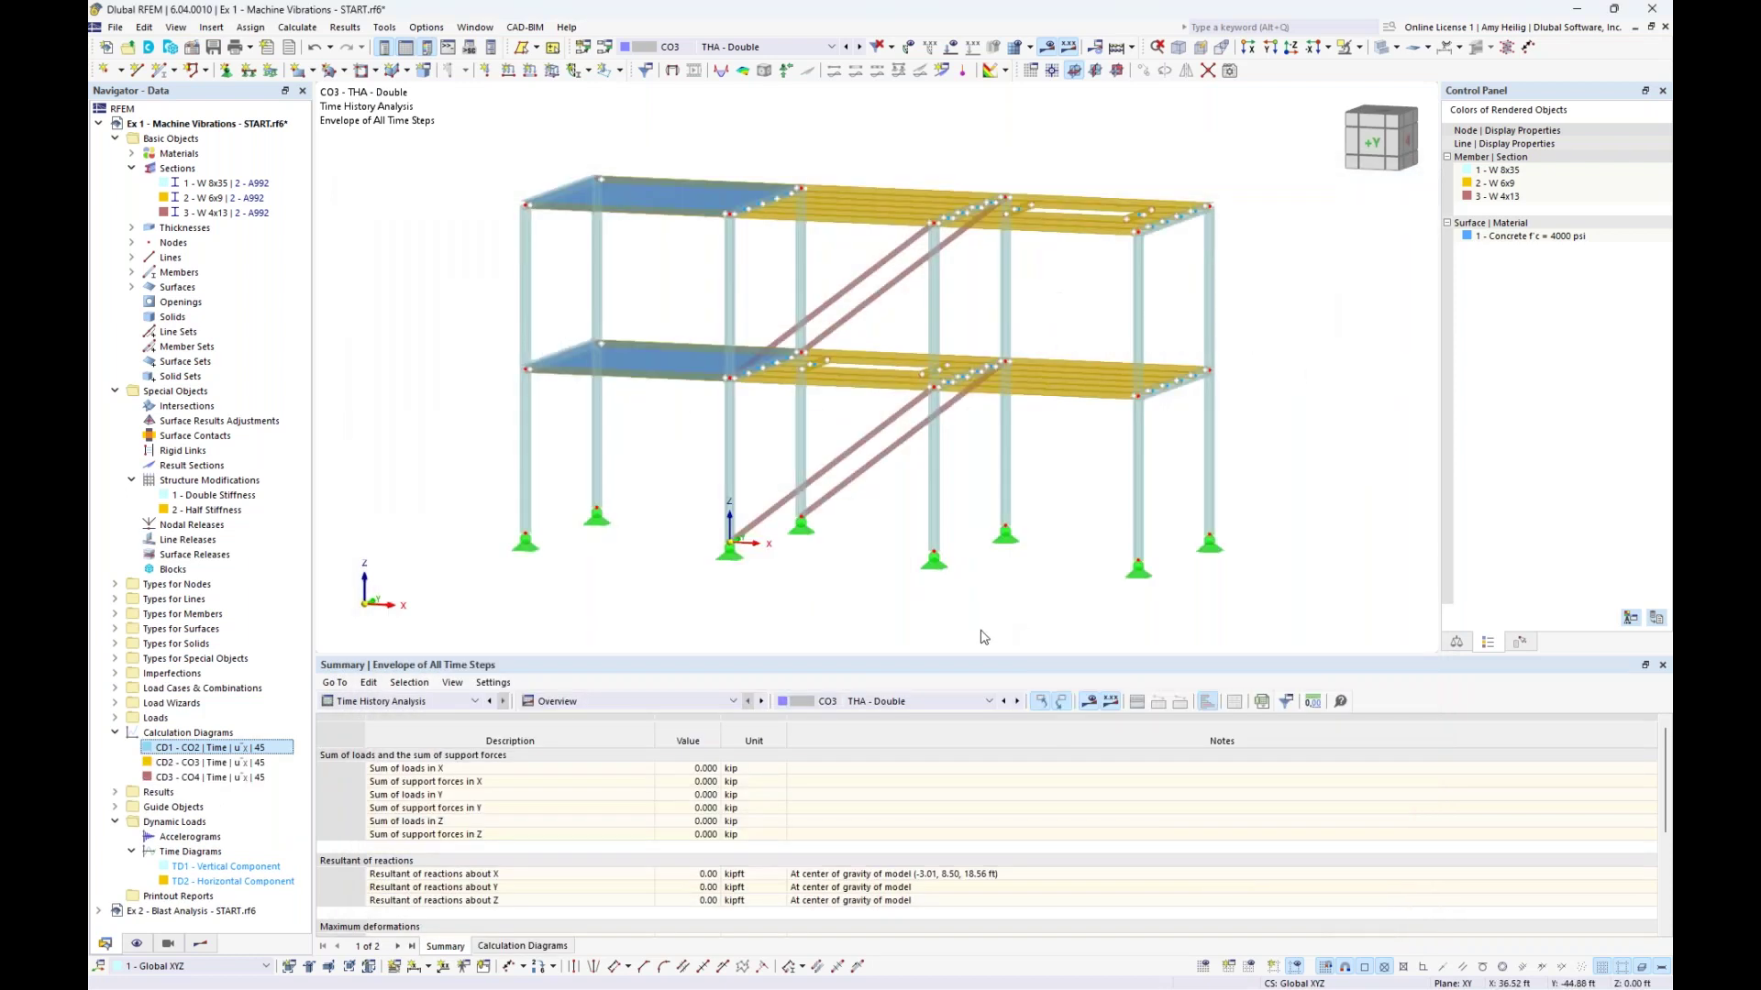
Highlight the brace members with the W 4x13 section in the model and clear the selection
{"action": "left_click", "coordinate": [222, 214]}
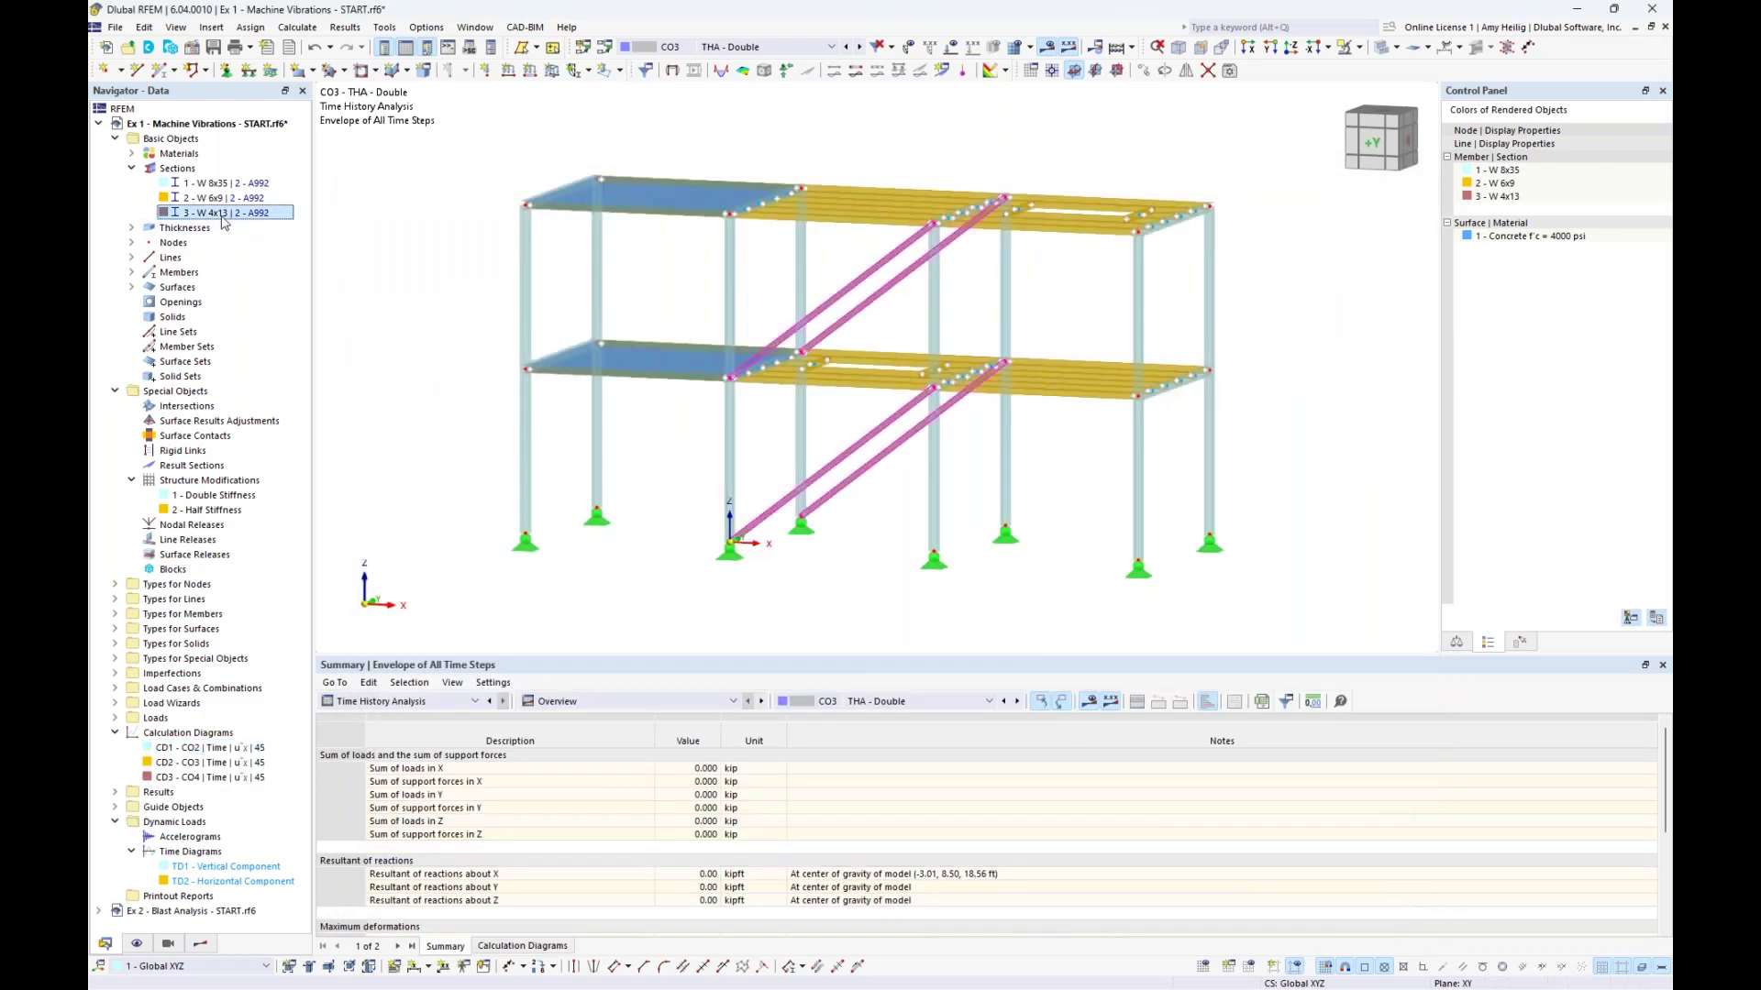
{"action": "mouse_move", "coordinate": [859, 476]}
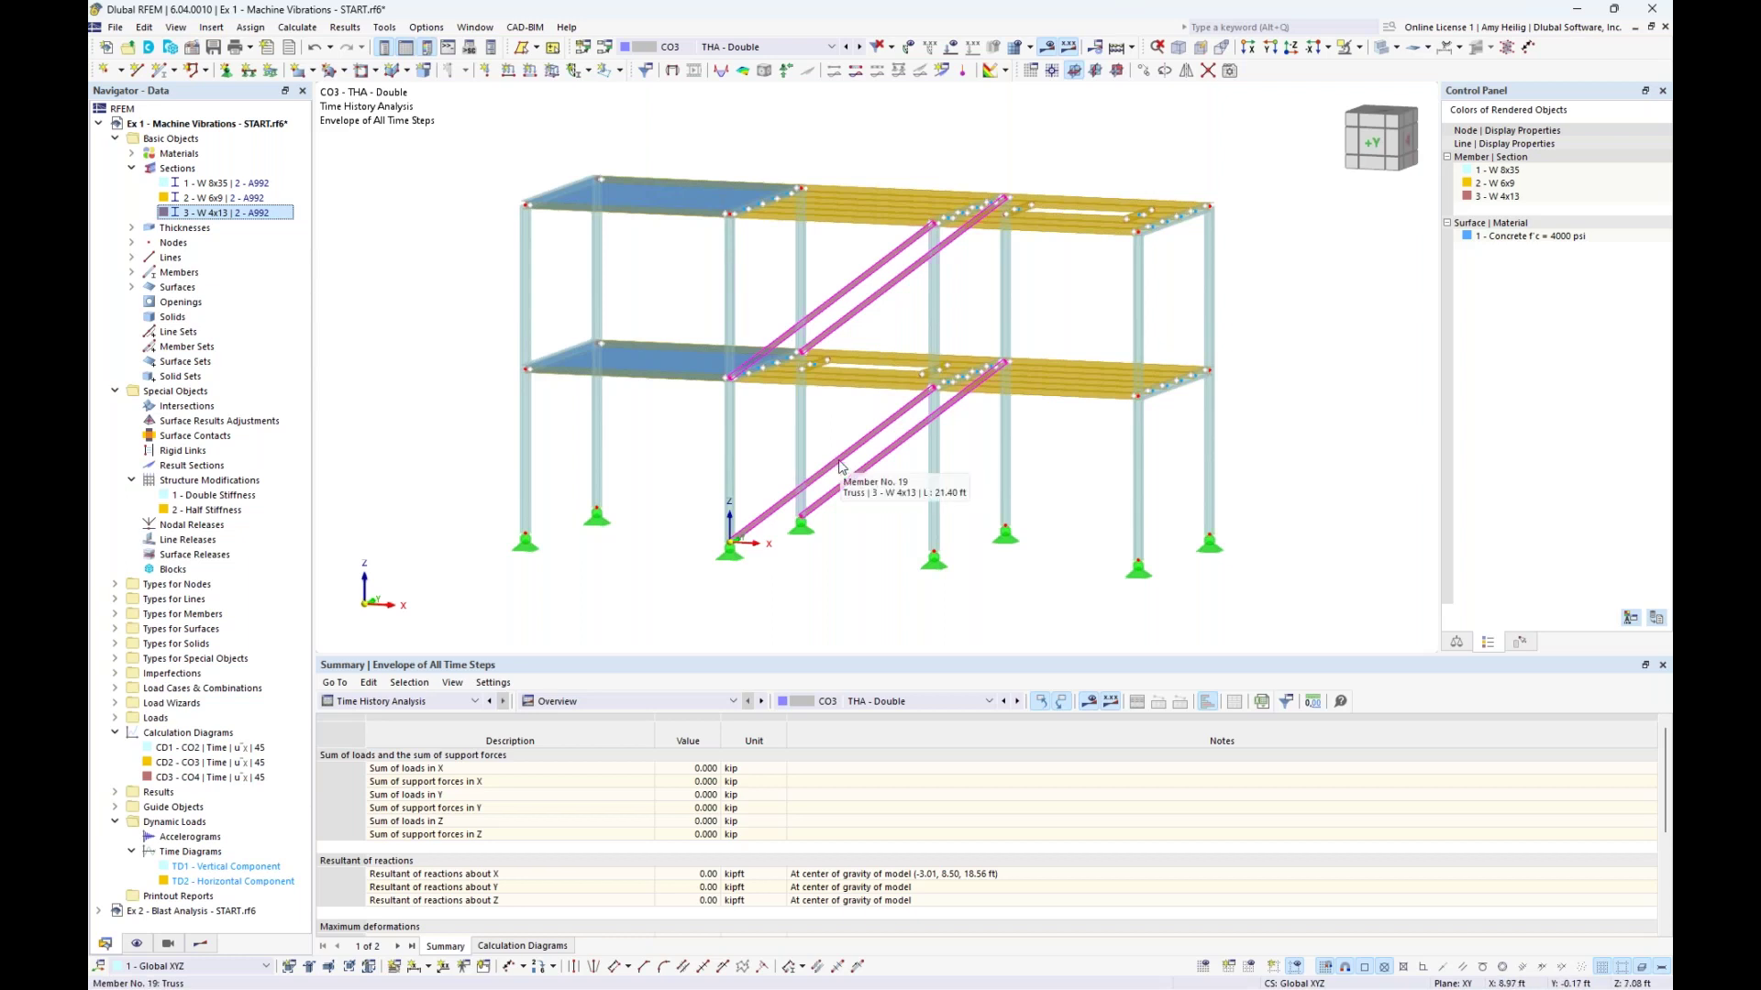
{"action": "left_click", "coordinate": [846, 416]}
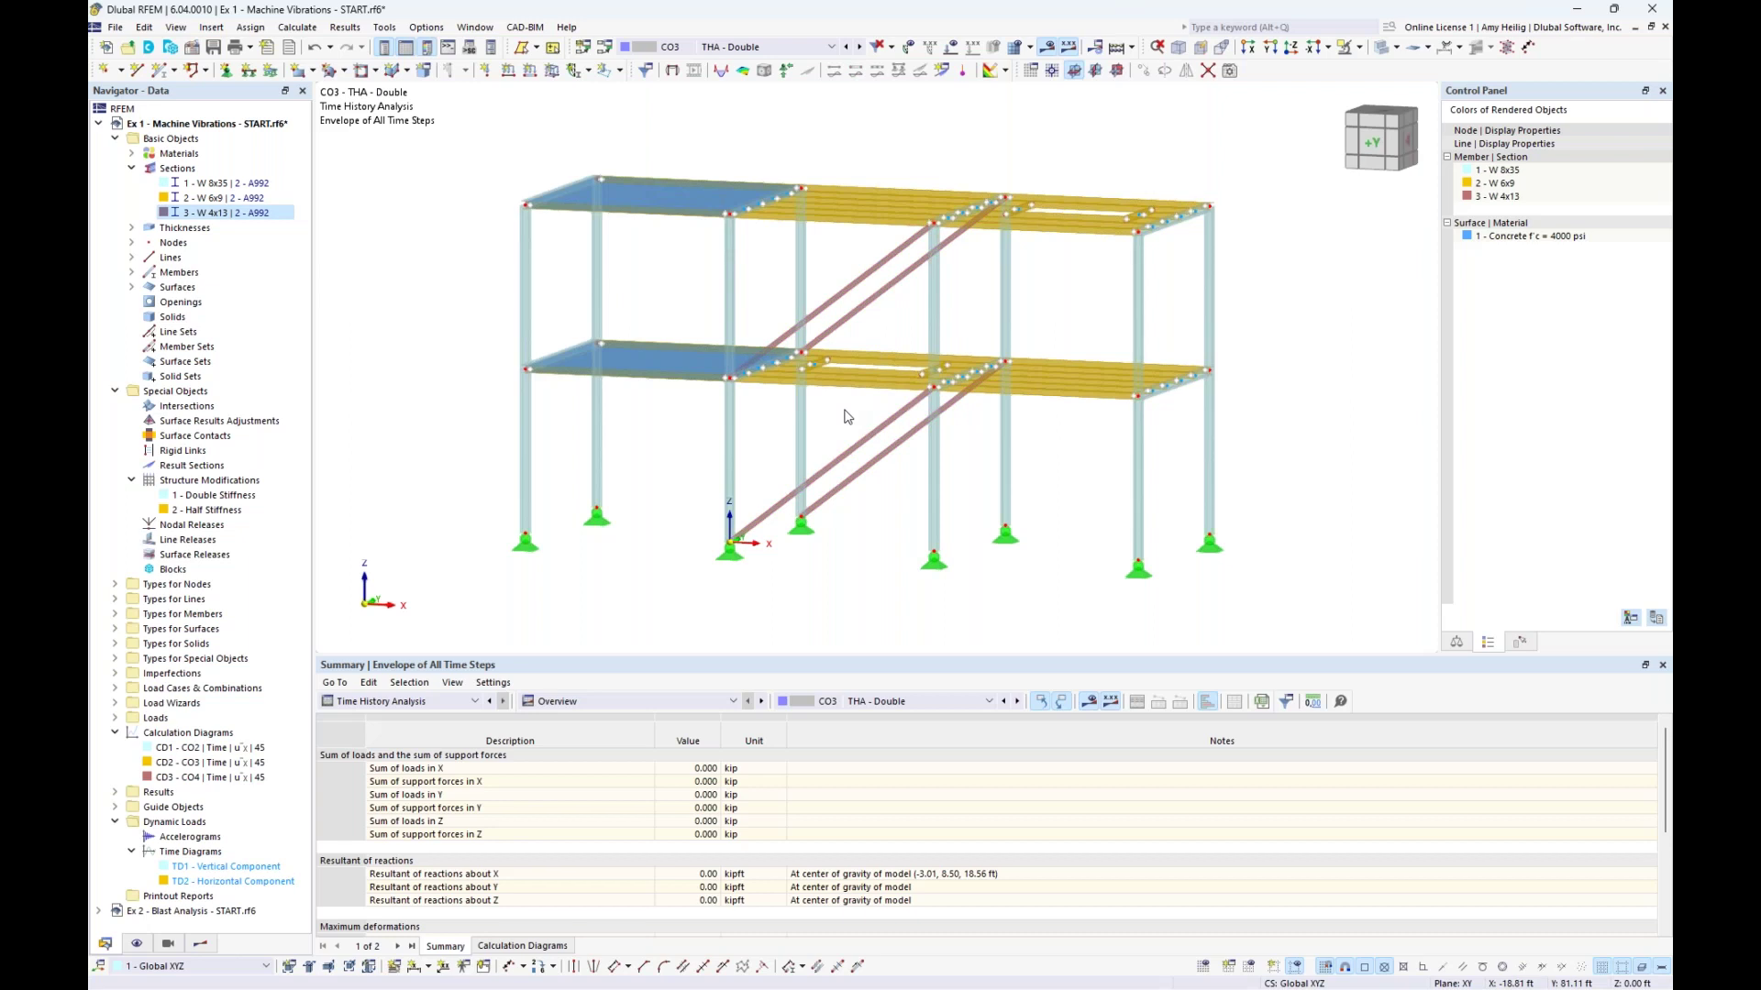
Switch to the PowerPoint slide show and advance to the slide on Example 2: Blast Analysis
{"action": "key", "text": "super+Tab"}
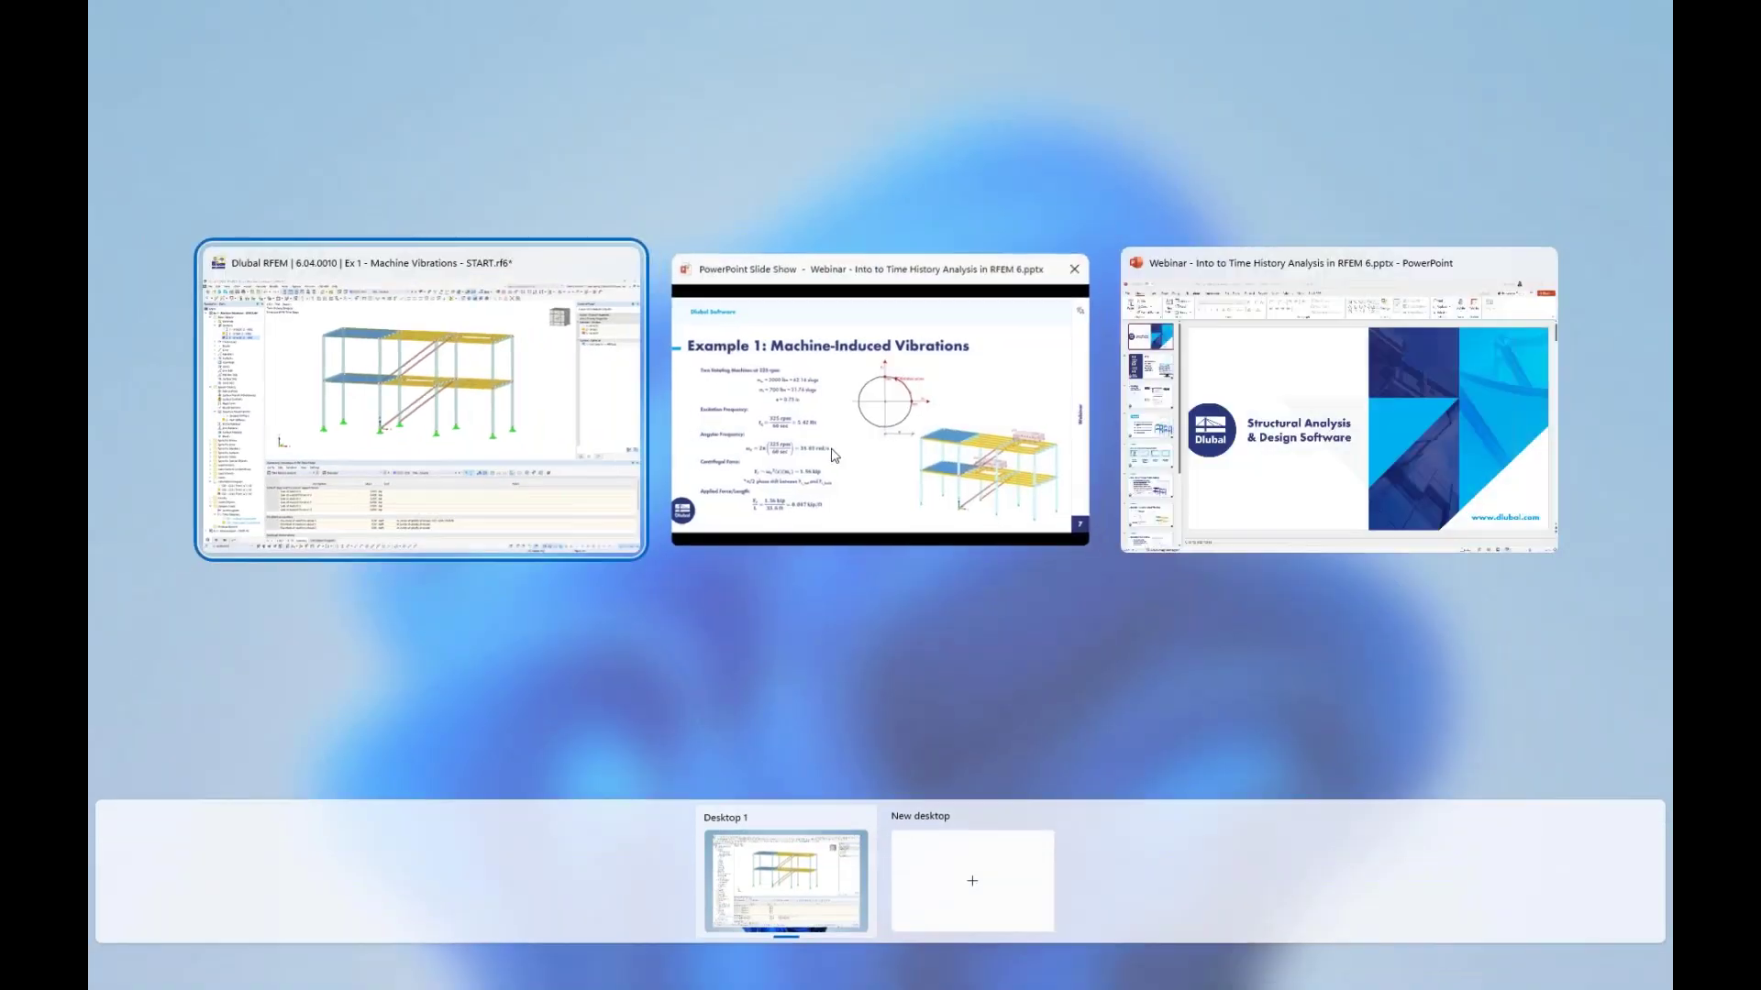
{"action": "left_click", "coordinate": [833, 455]}
{"action": "key", "text": "Right"}
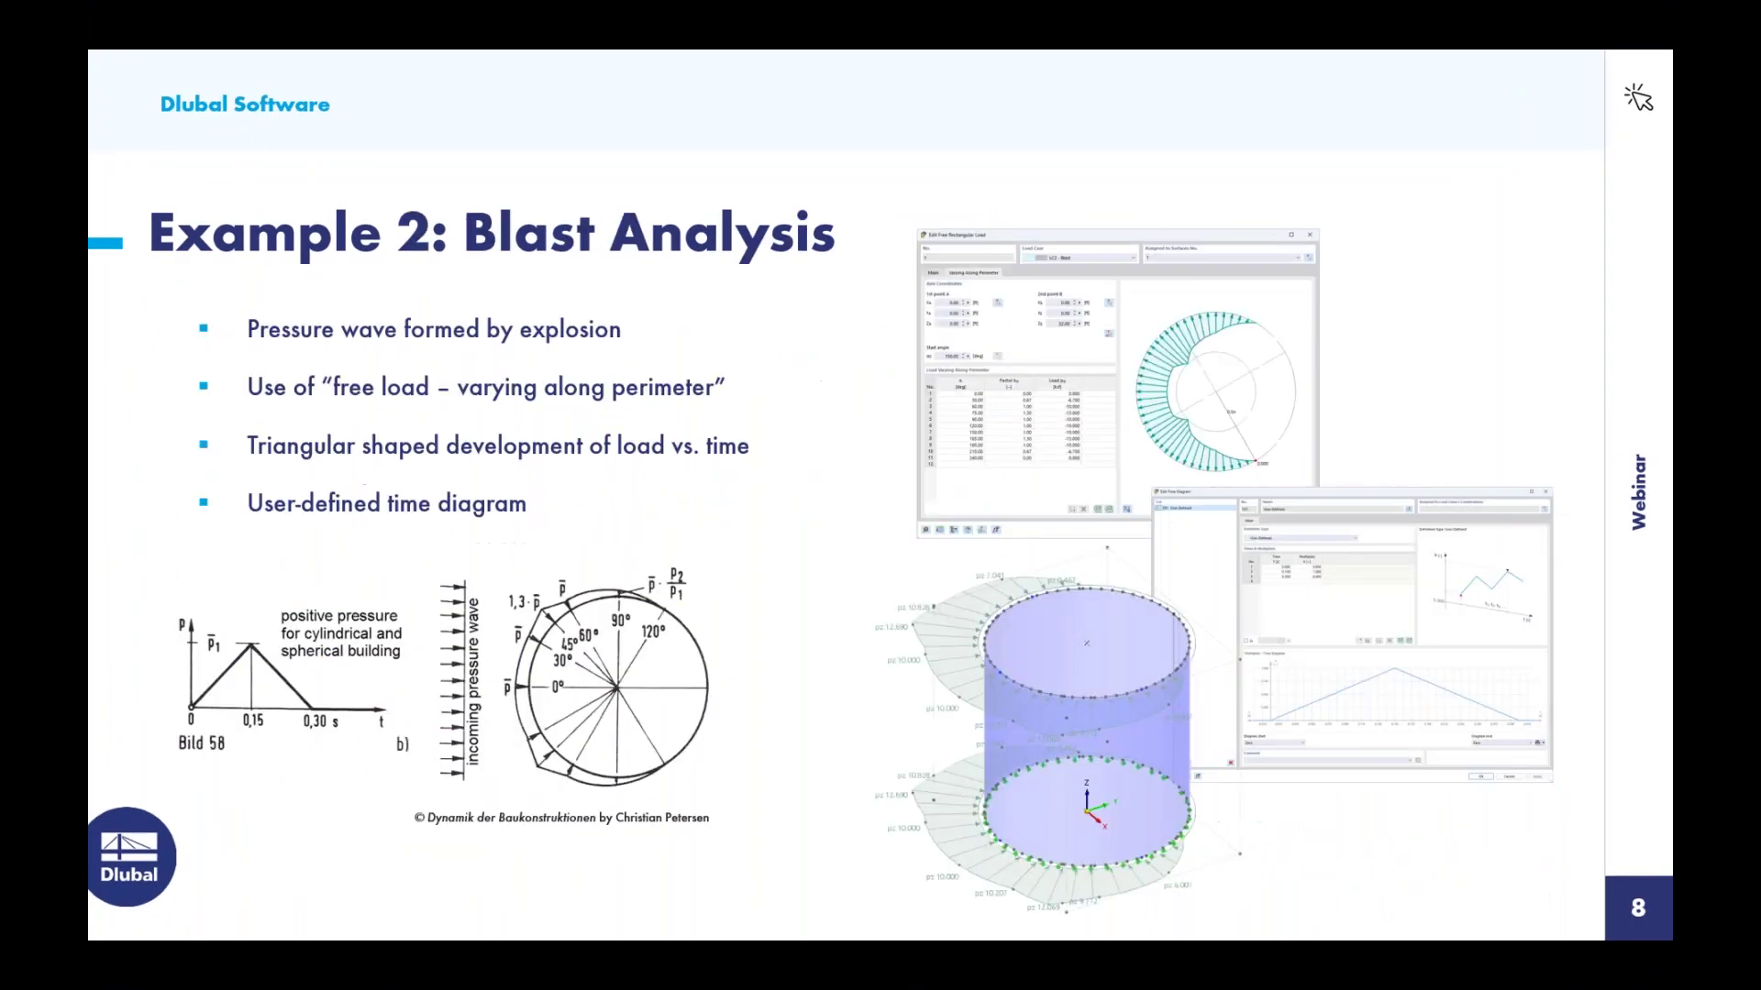
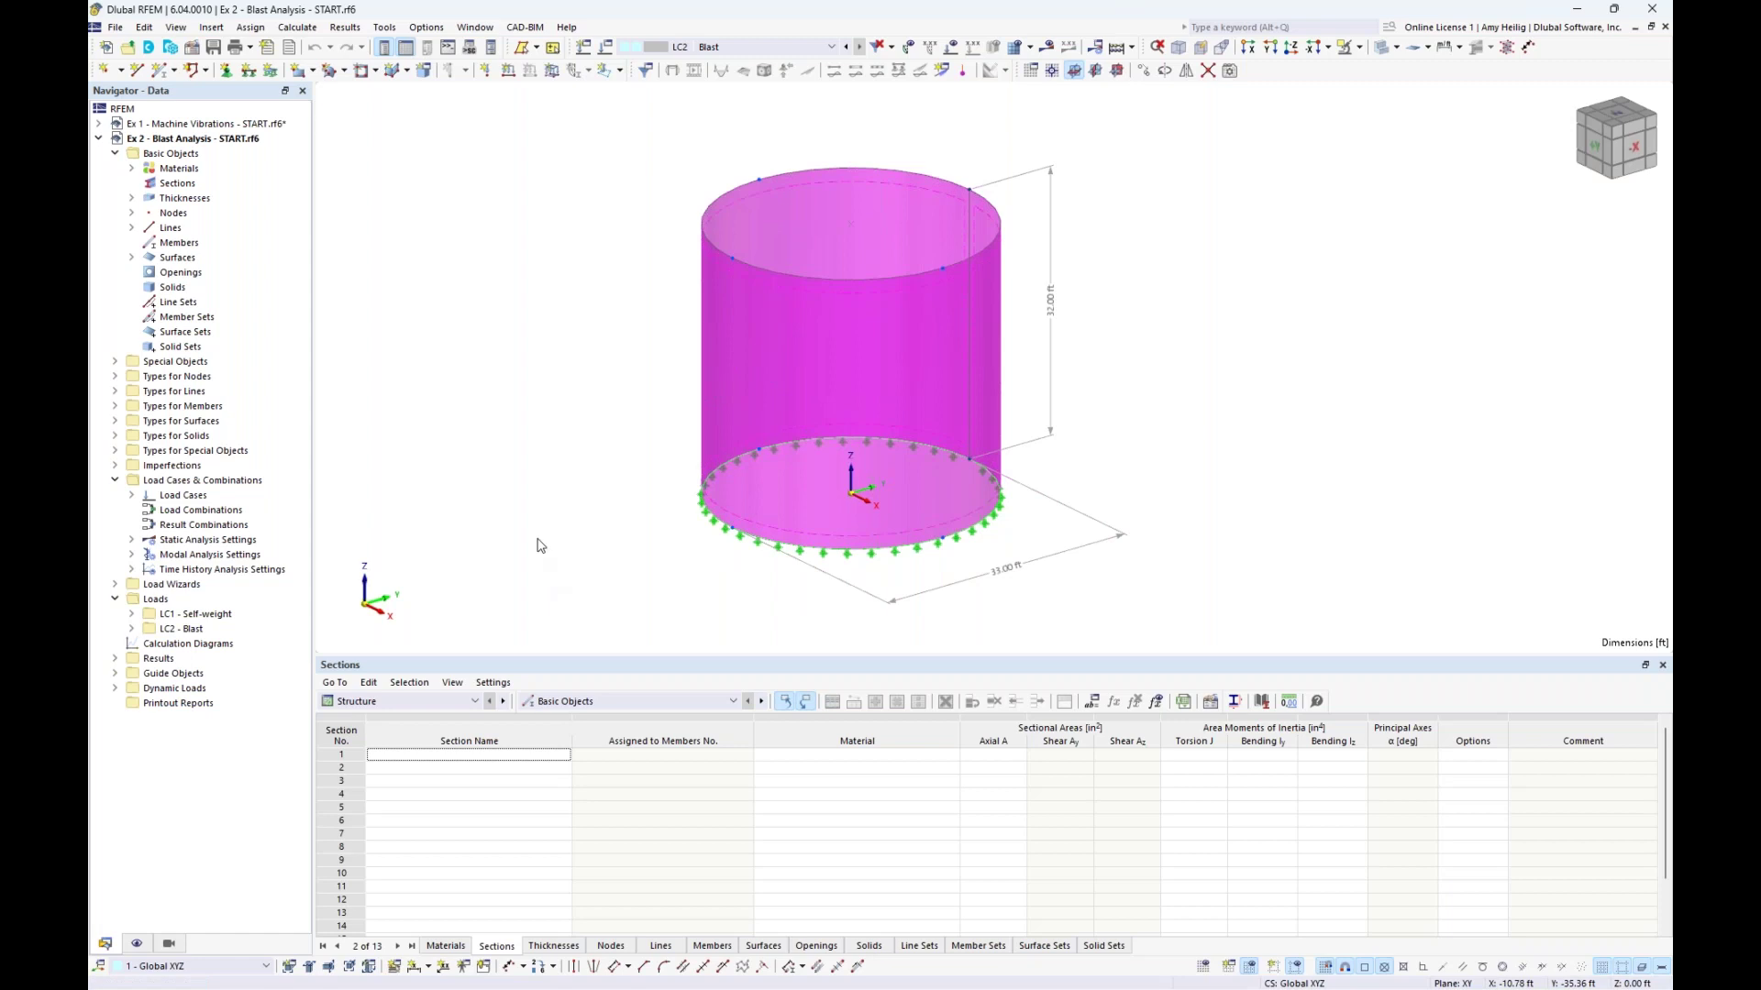
Turn on the load display in the blast model and view load case LC1 Self-weight, followed by LC2 Blast
{"action": "left_click", "coordinate": [769, 49]}
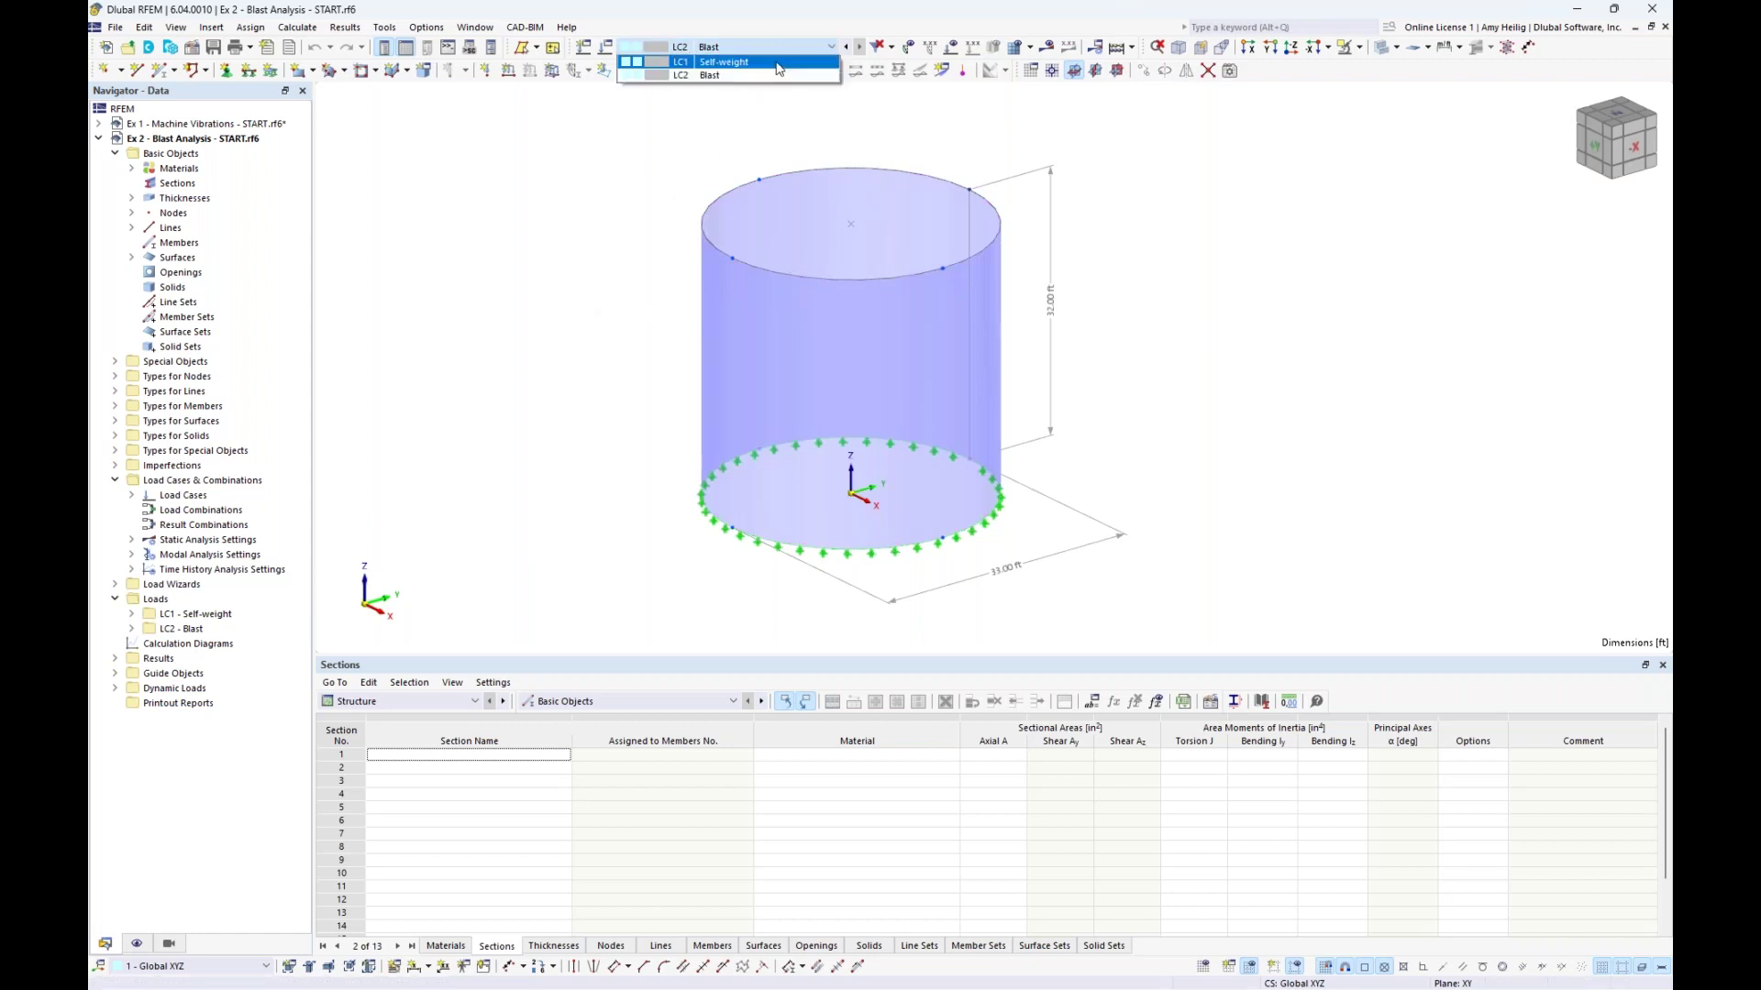
{"action": "left_click", "coordinate": [775, 65]}
{"action": "left_click", "coordinate": [950, 54]}
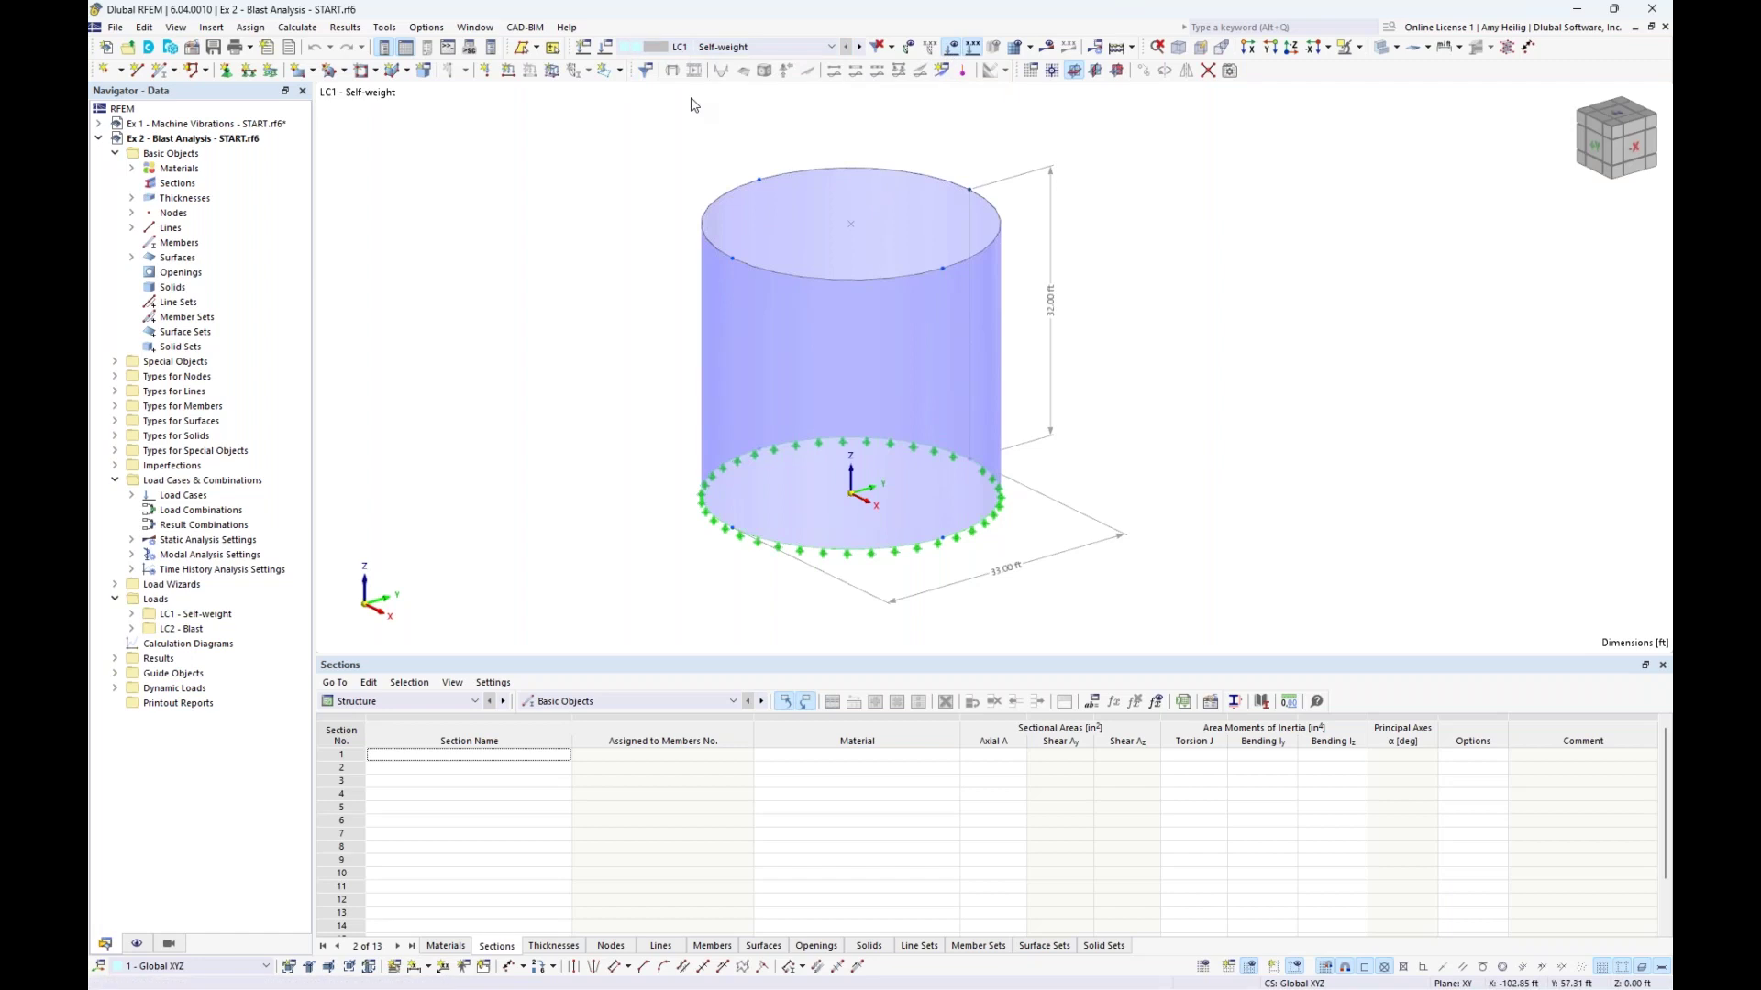
{"action": "left_click", "coordinate": [860, 47]}
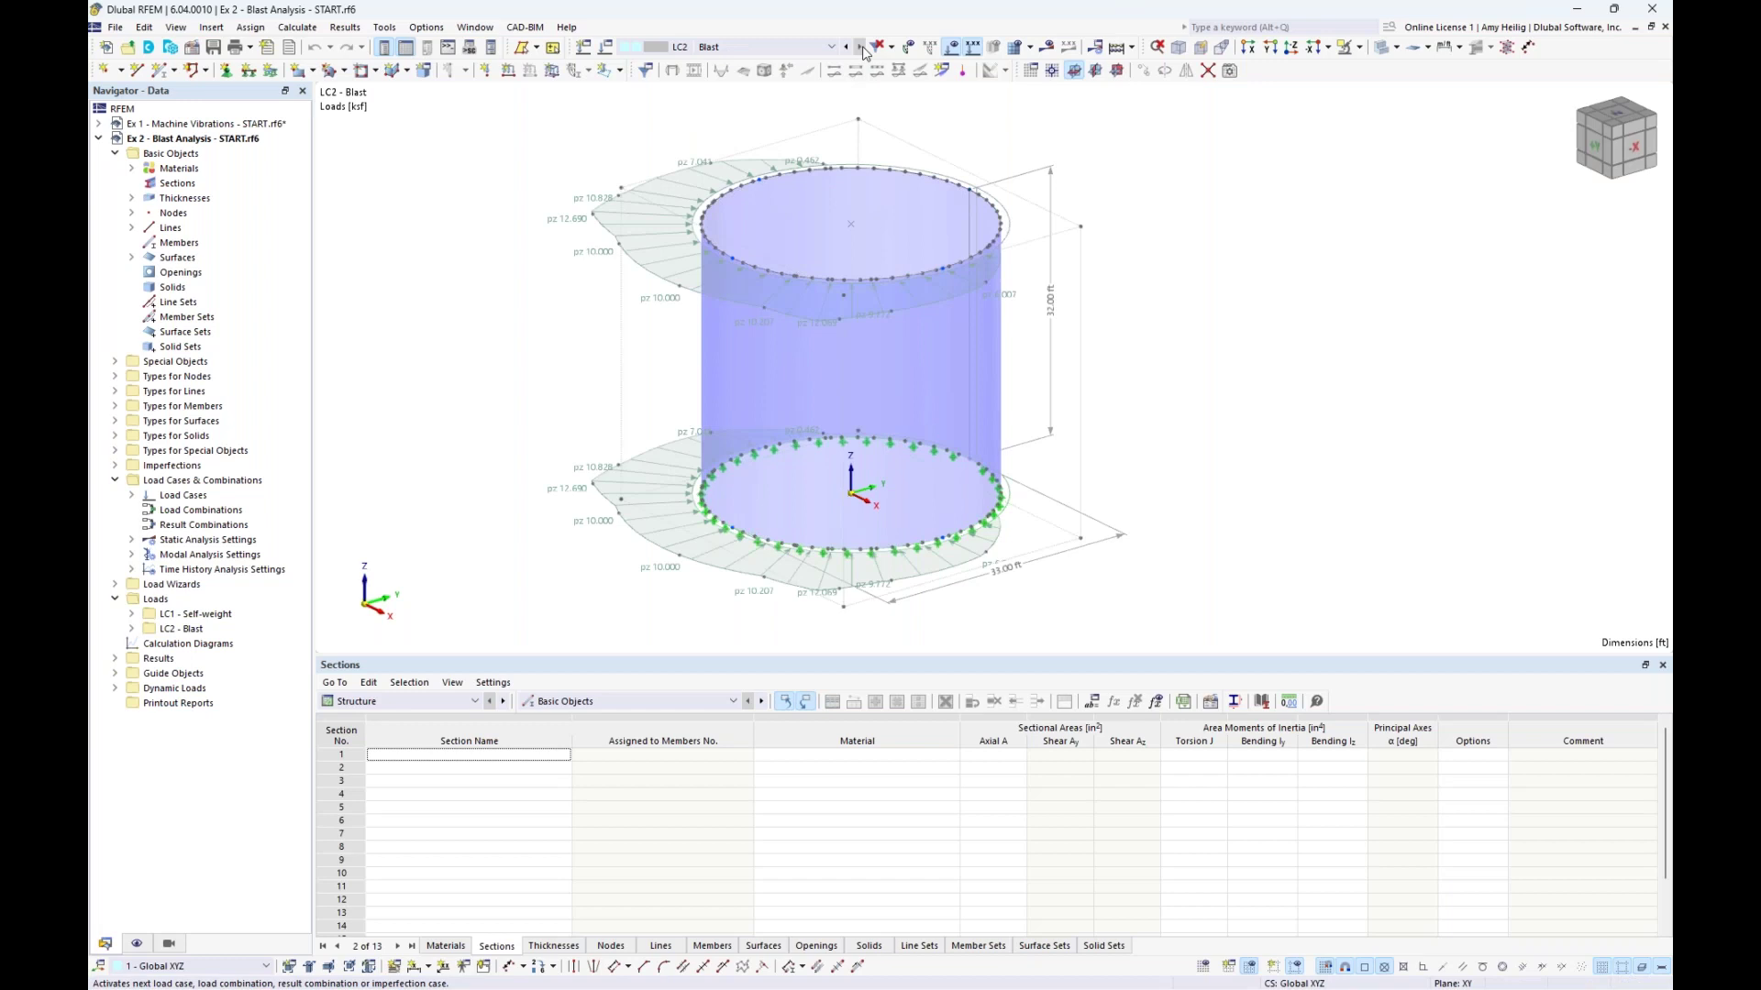
{"action": "middle_click_drag", "start_coordinate": [1143, 275], "coordinate": [1187, 280]}
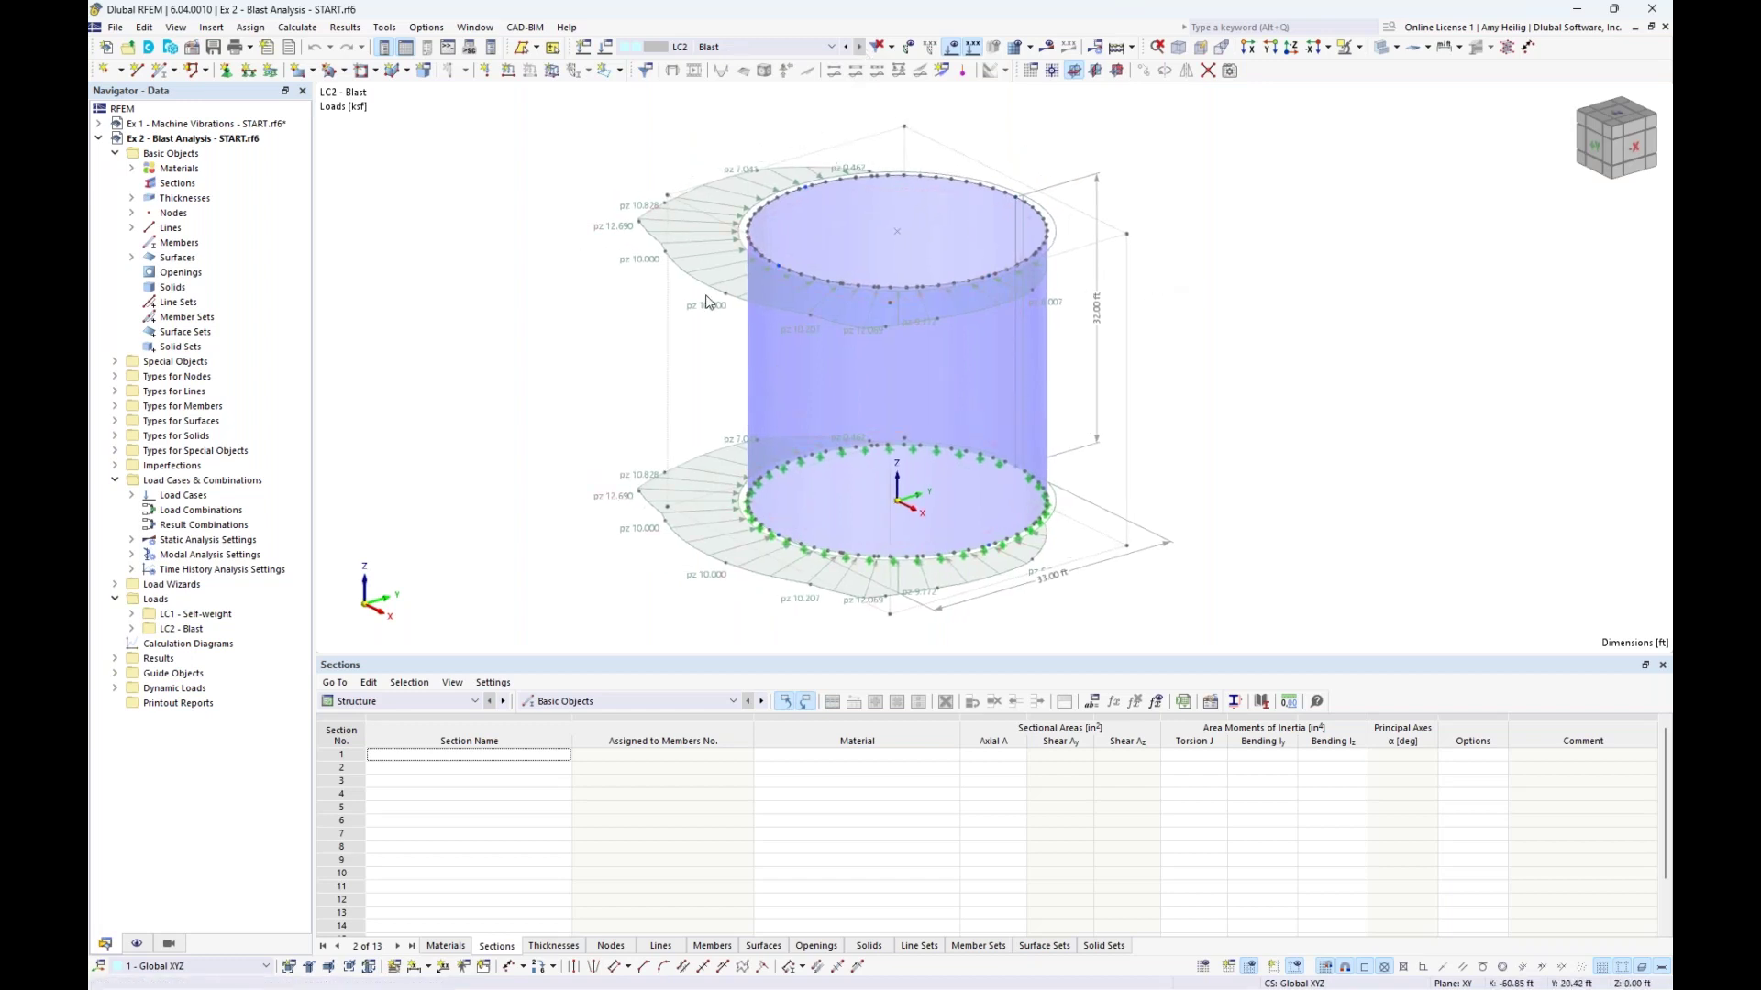
Open the free rectangular load on the cylinder for editing and examine its perimeter distribution, direction and load magnitude
{"action": "left_click", "coordinate": [620, 73]}
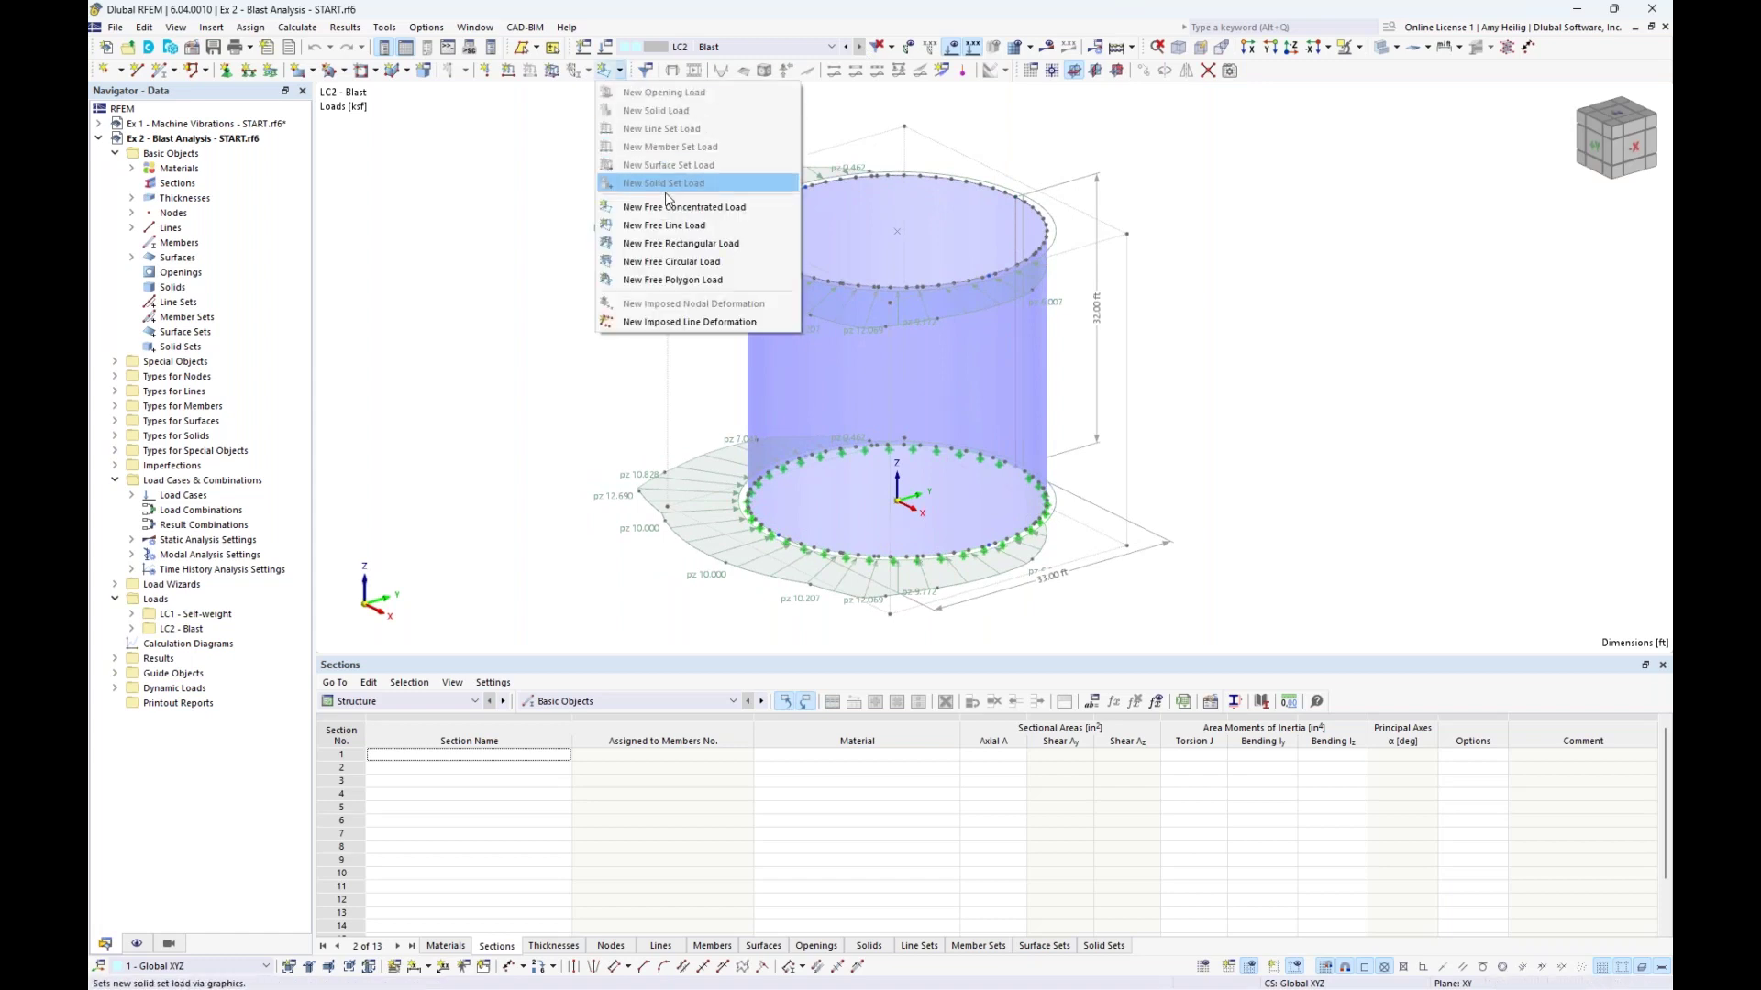
{"action": "left_click", "coordinate": [674, 244]}
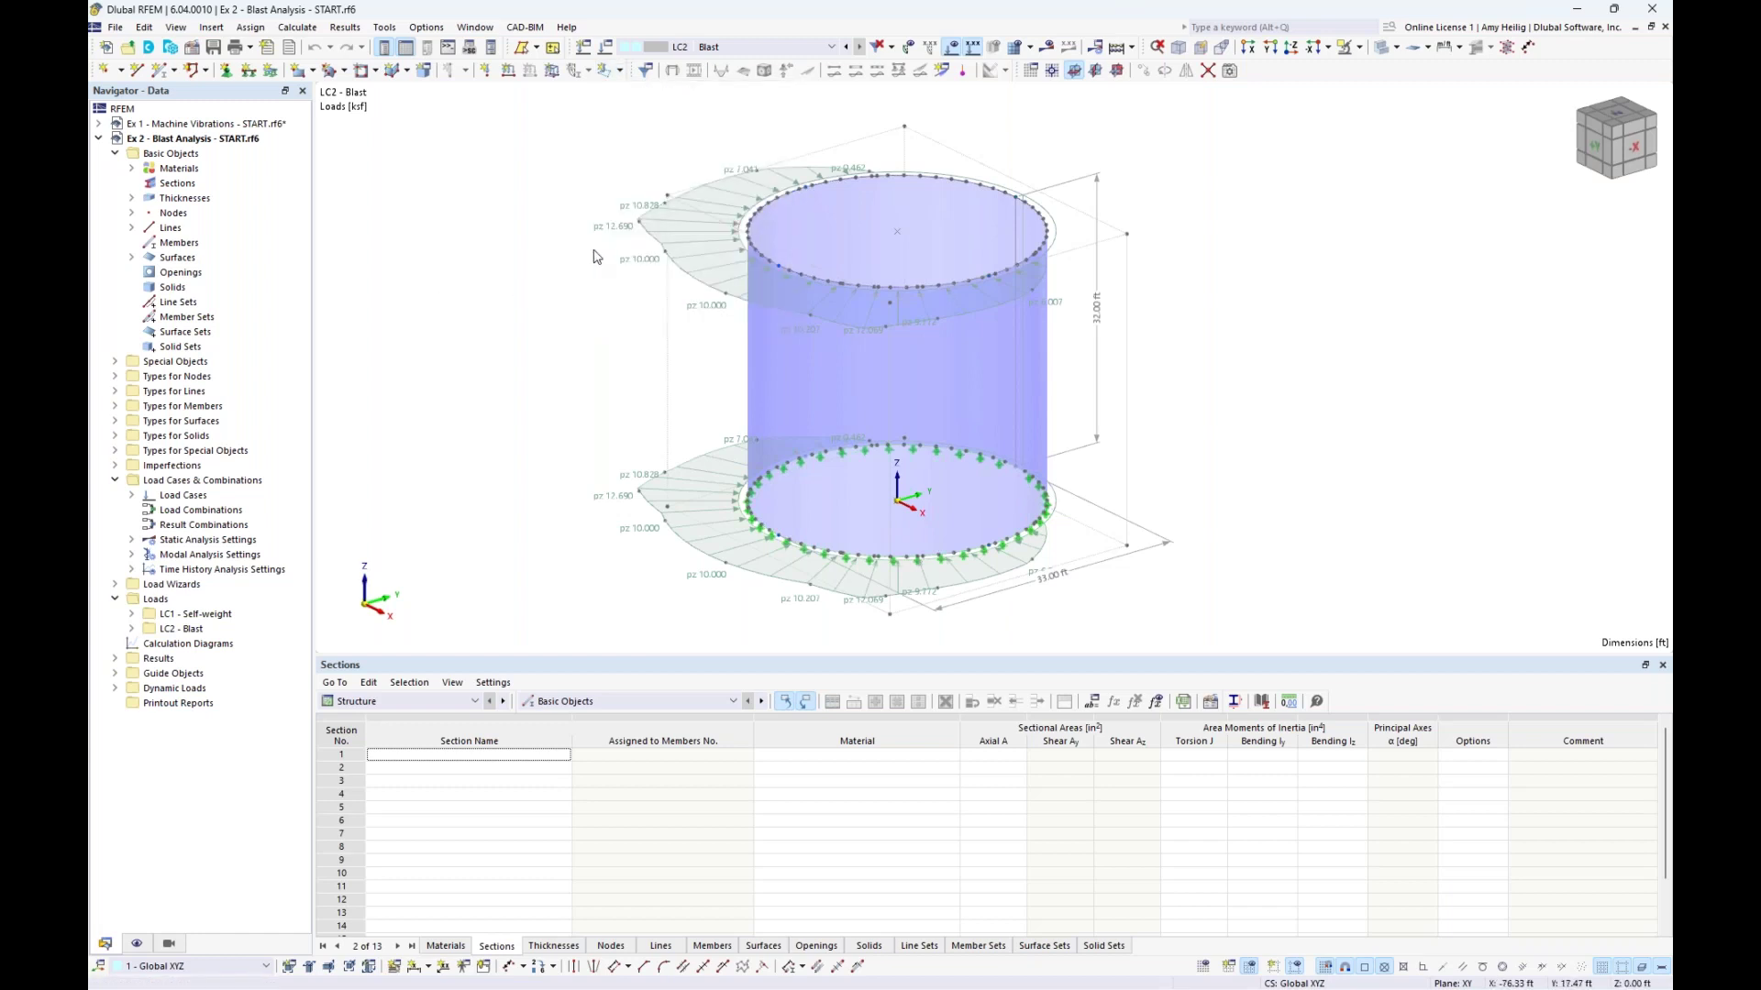
{"action": "double_click", "coordinate": [667, 226]}
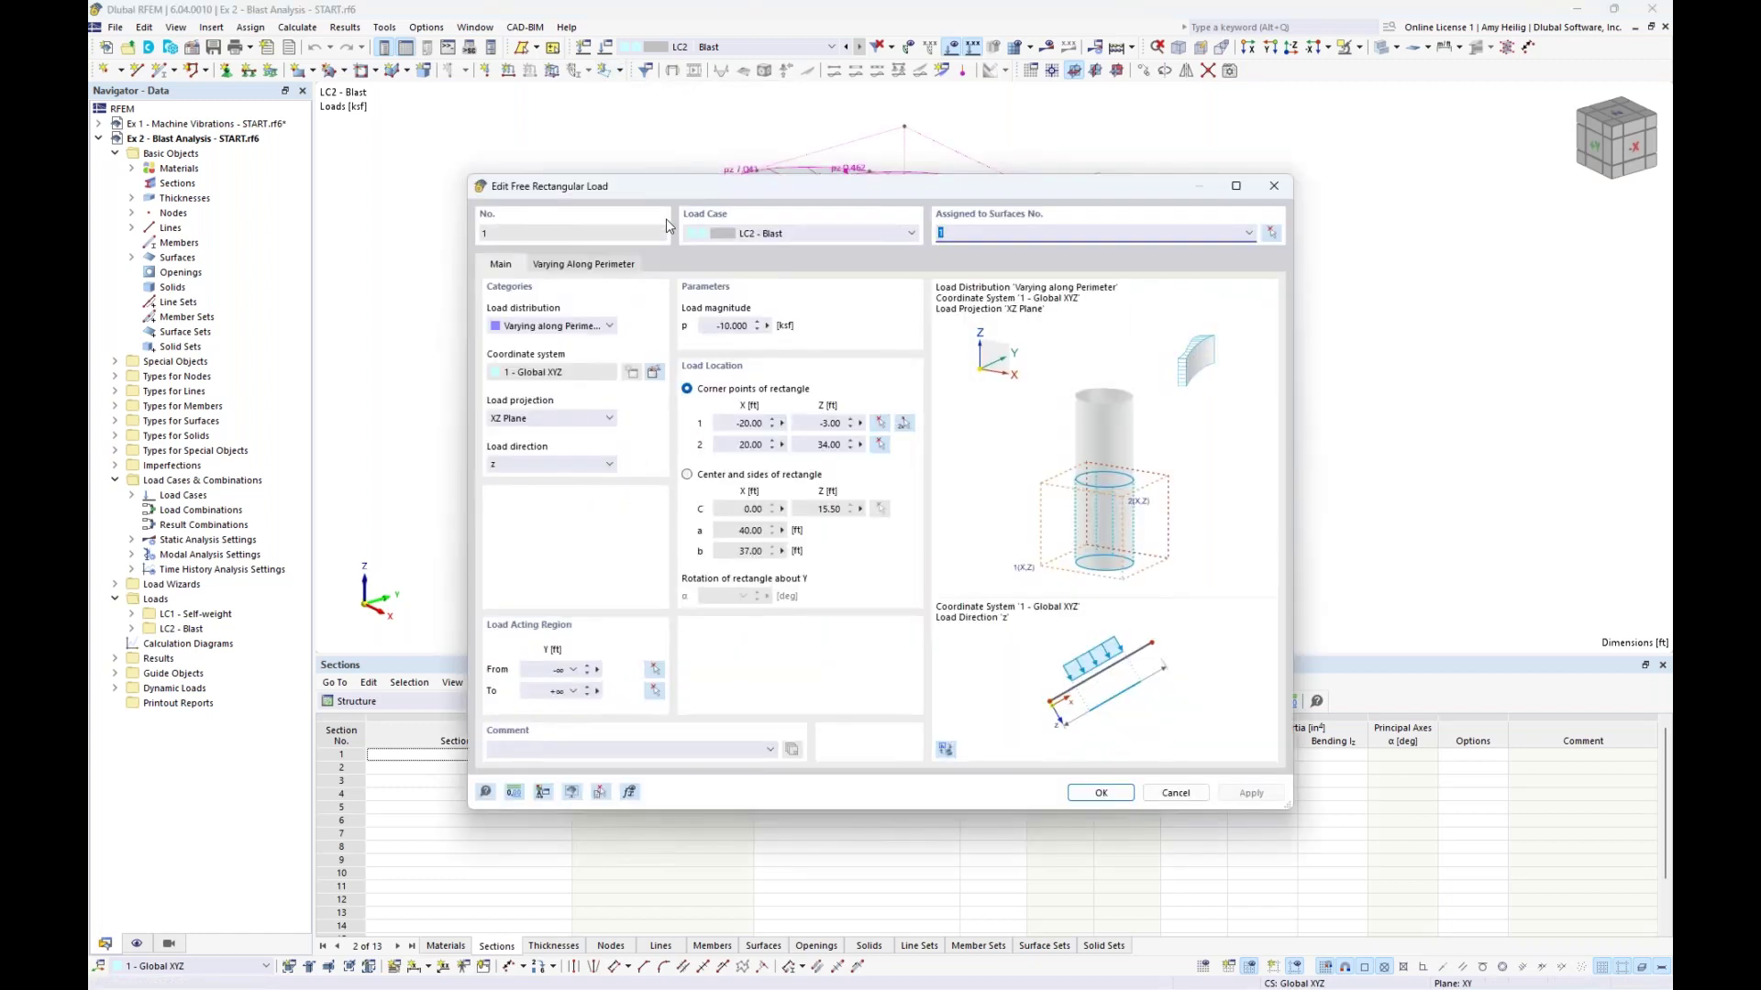
{"action": "left_click", "coordinate": [560, 326]}
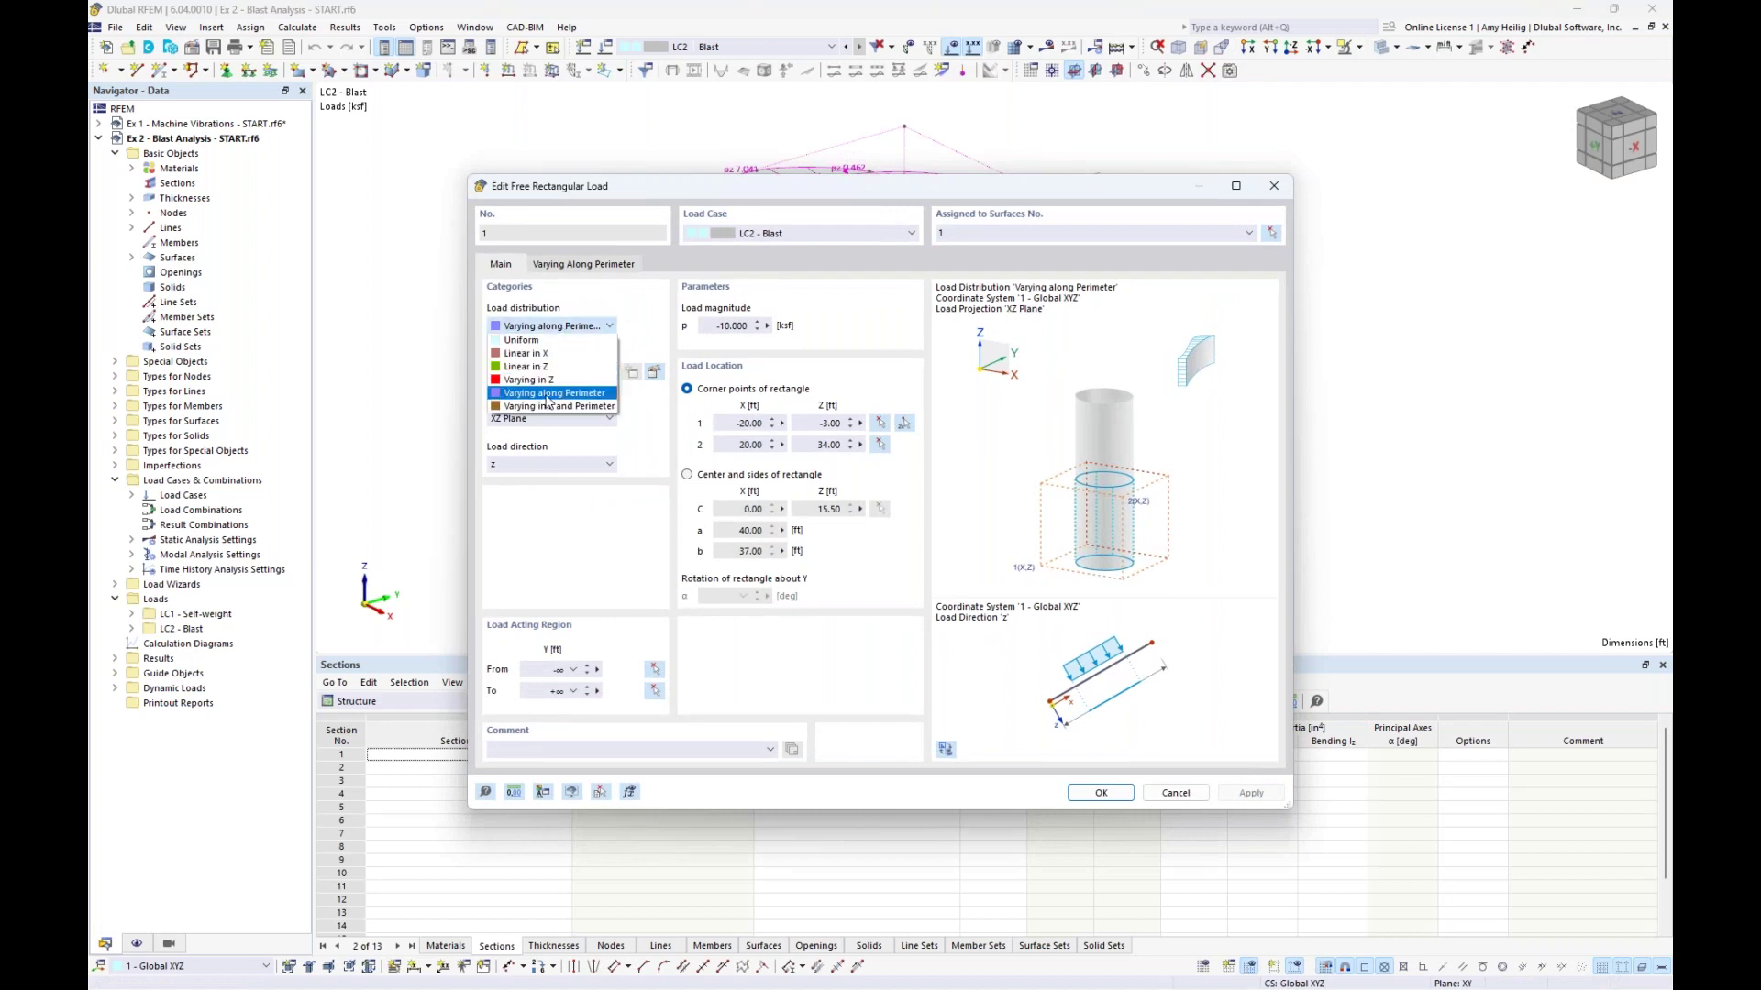
{"action": "left_click", "coordinate": [652, 339]}
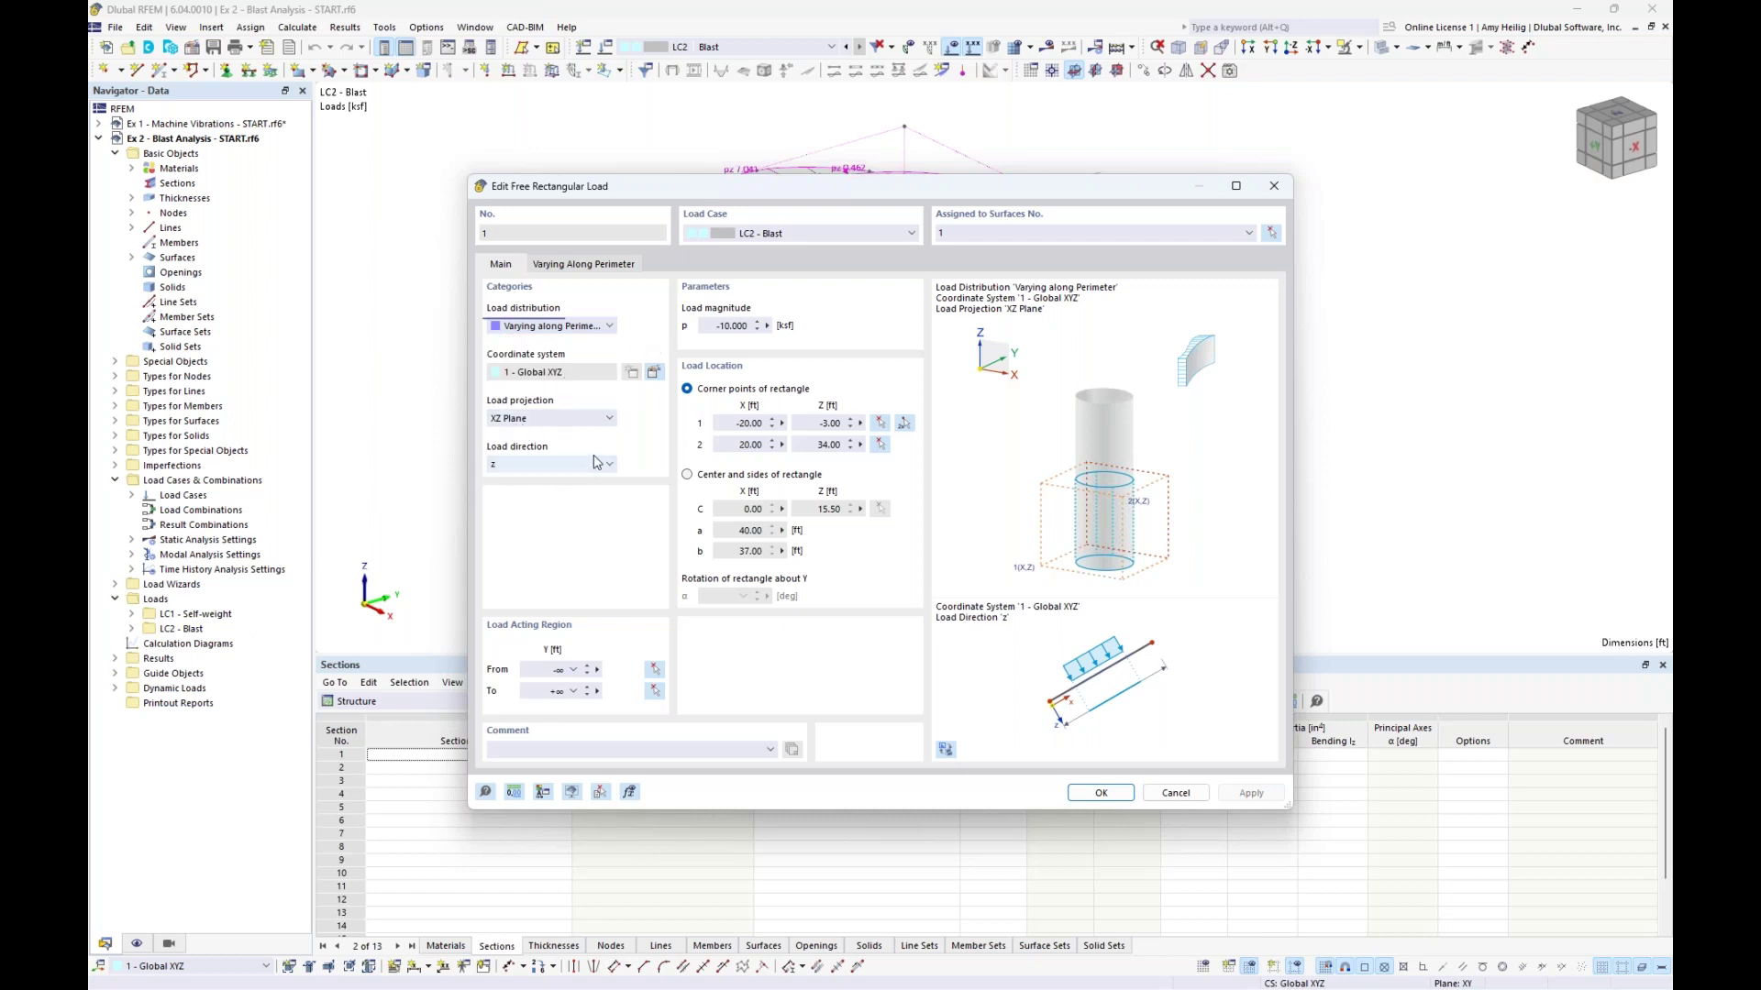
{"action": "left_click_drag", "start_coordinate": [796, 186], "coordinate": [759, 457]}
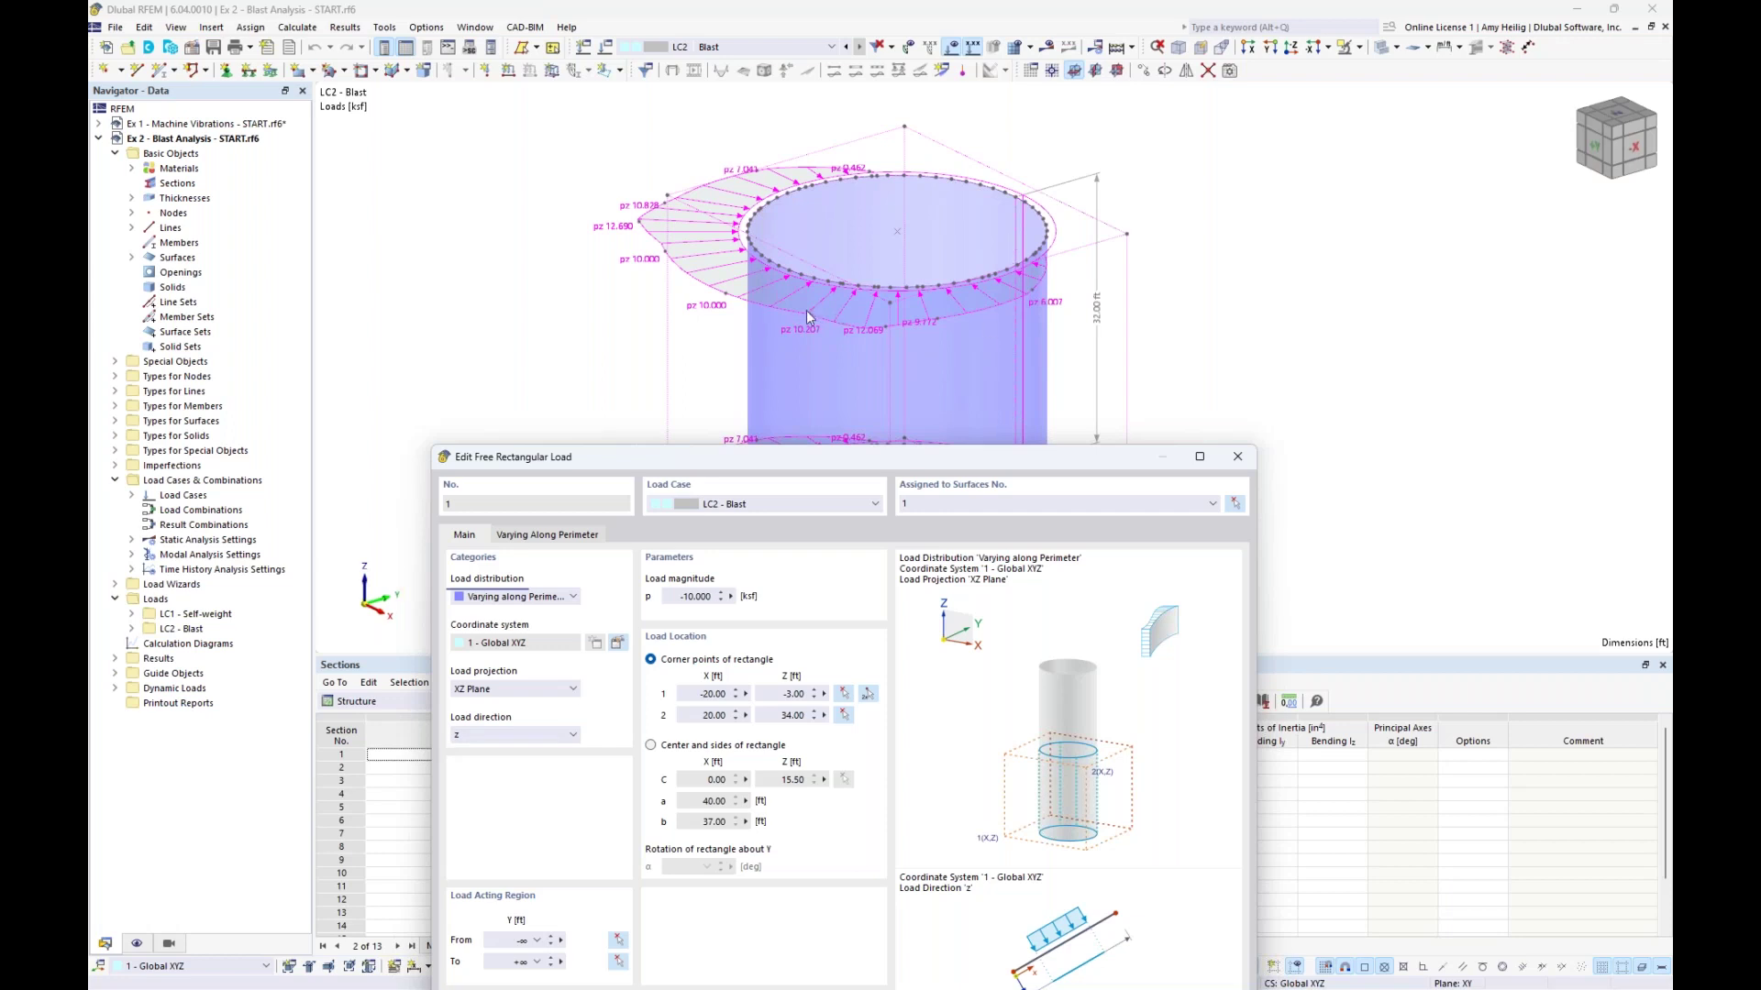
{"action": "left_click_drag", "start_coordinate": [710, 459], "coordinate": [718, 174]}
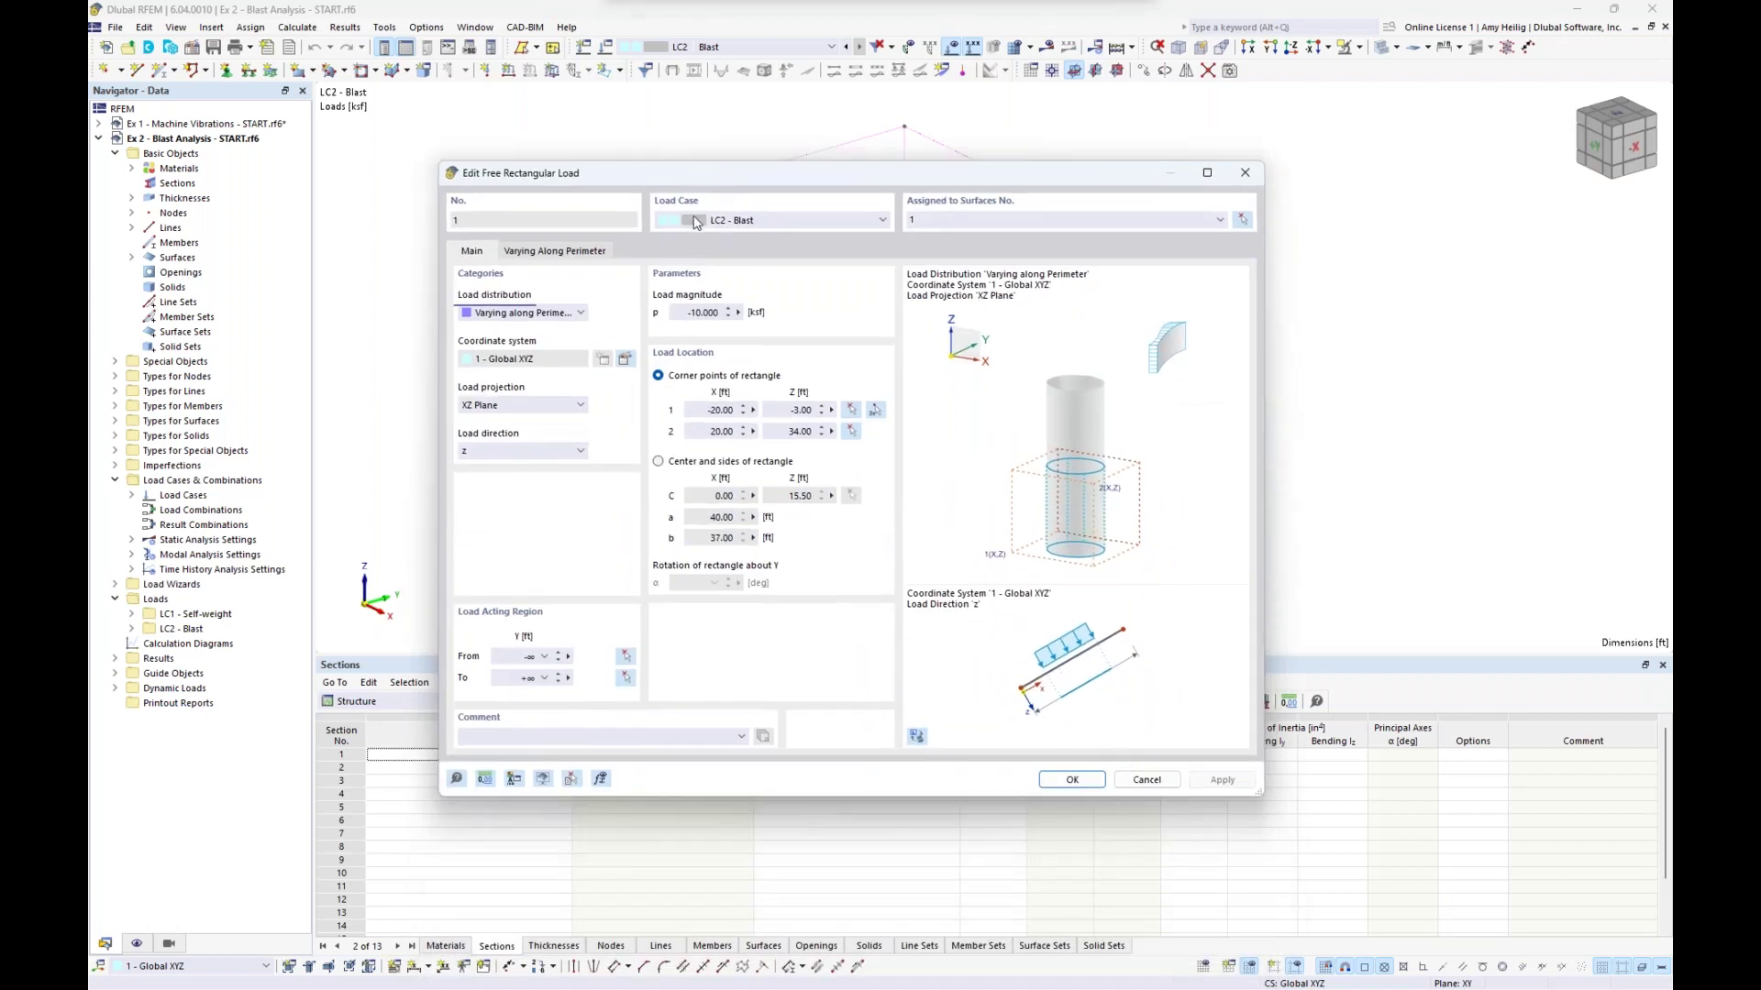
{"action": "left_click", "coordinate": [683, 313]}
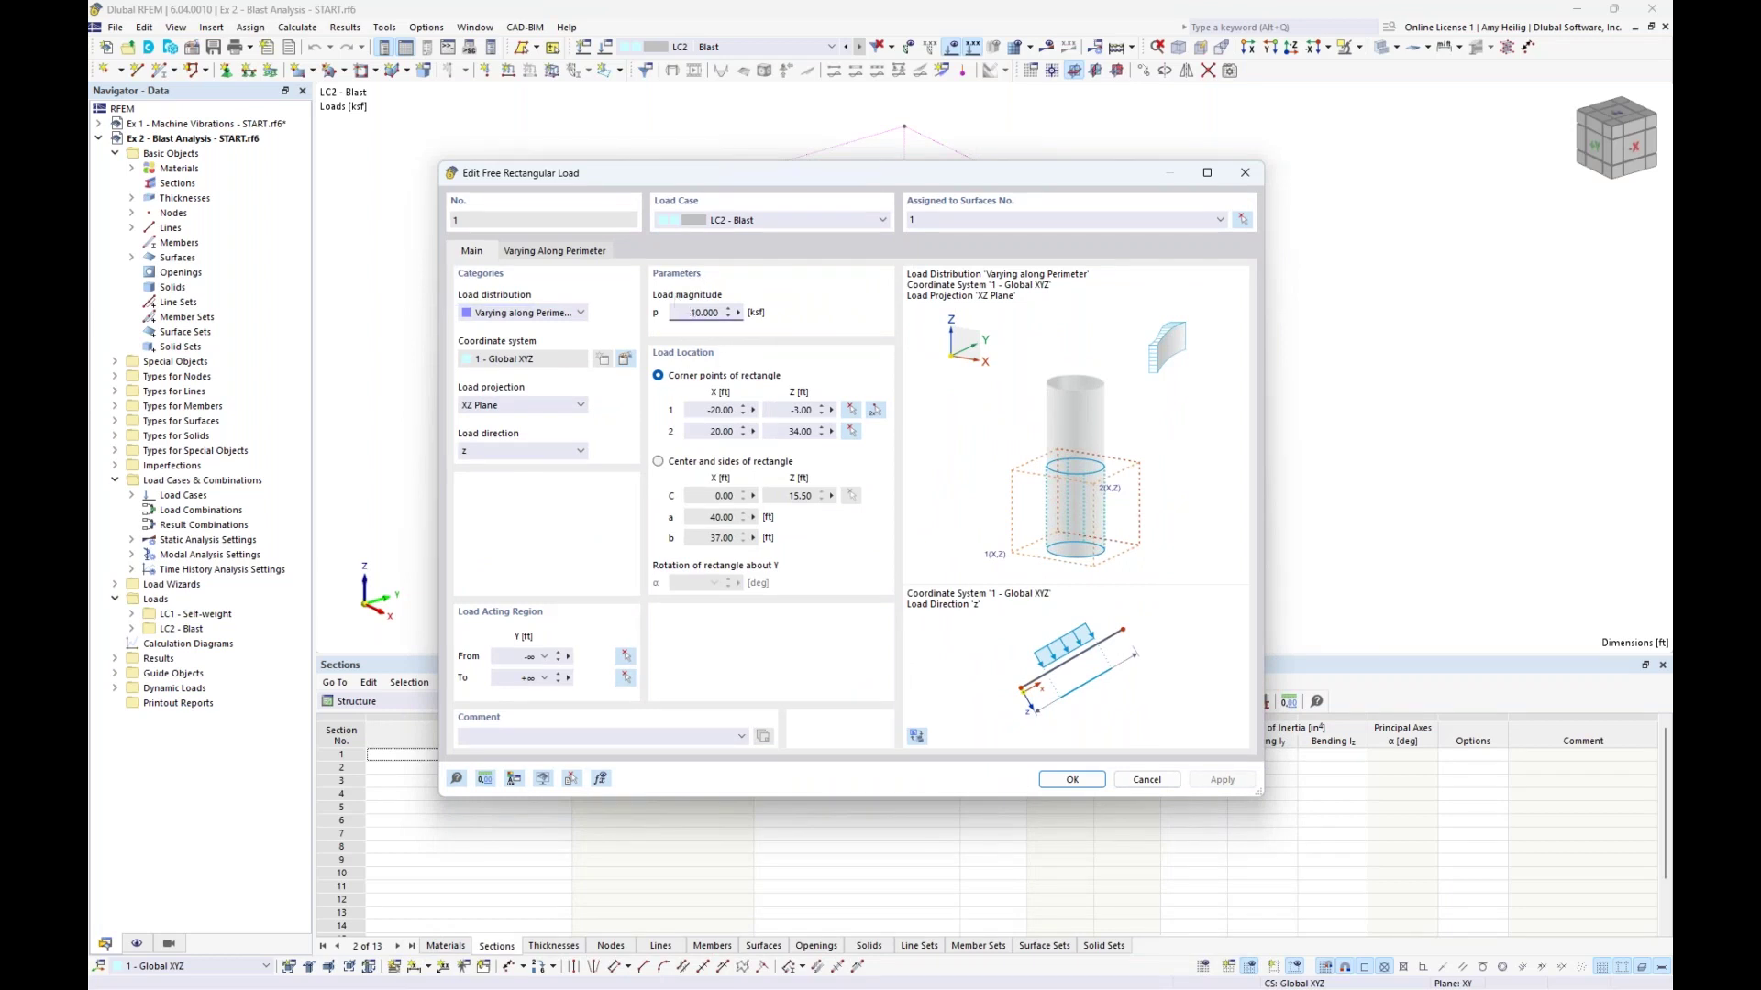
Examine the angles and factors of the load varying along the cylinder's perimeter, check them against the load magnitude and close the load
{"action": "left_click", "coordinate": [550, 253]}
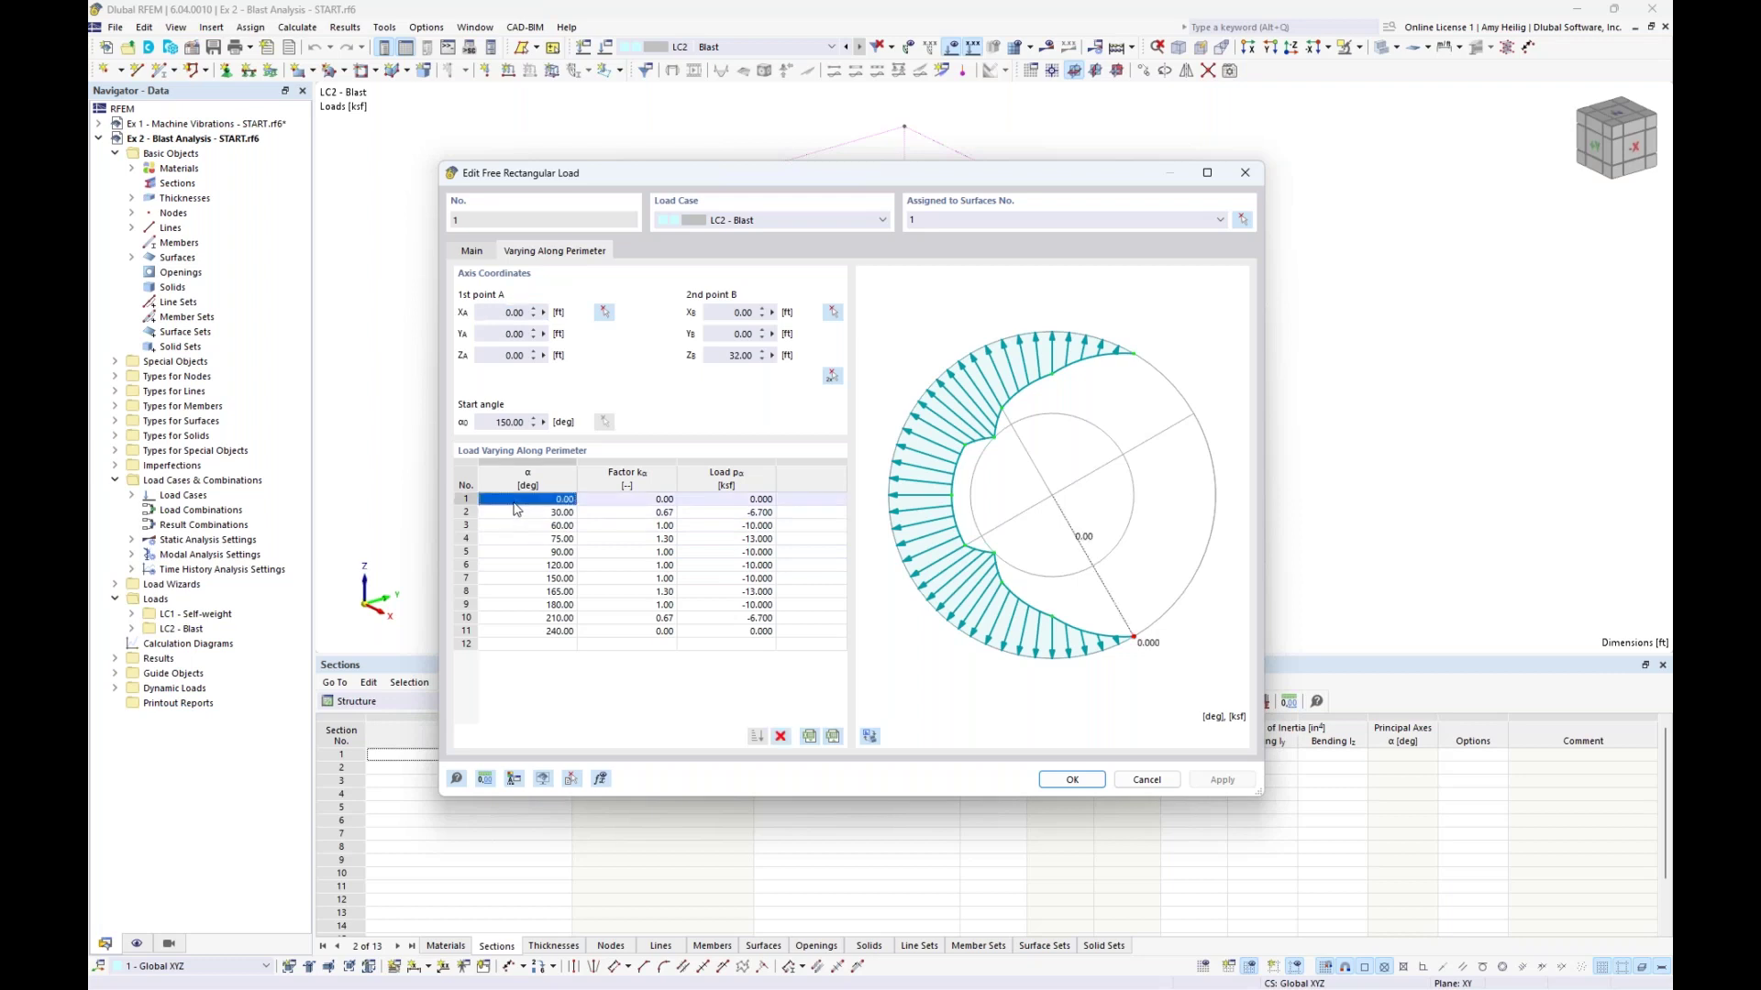
{"action": "left_click", "coordinate": [518, 511]}
{"action": "key", "text": "Down"}
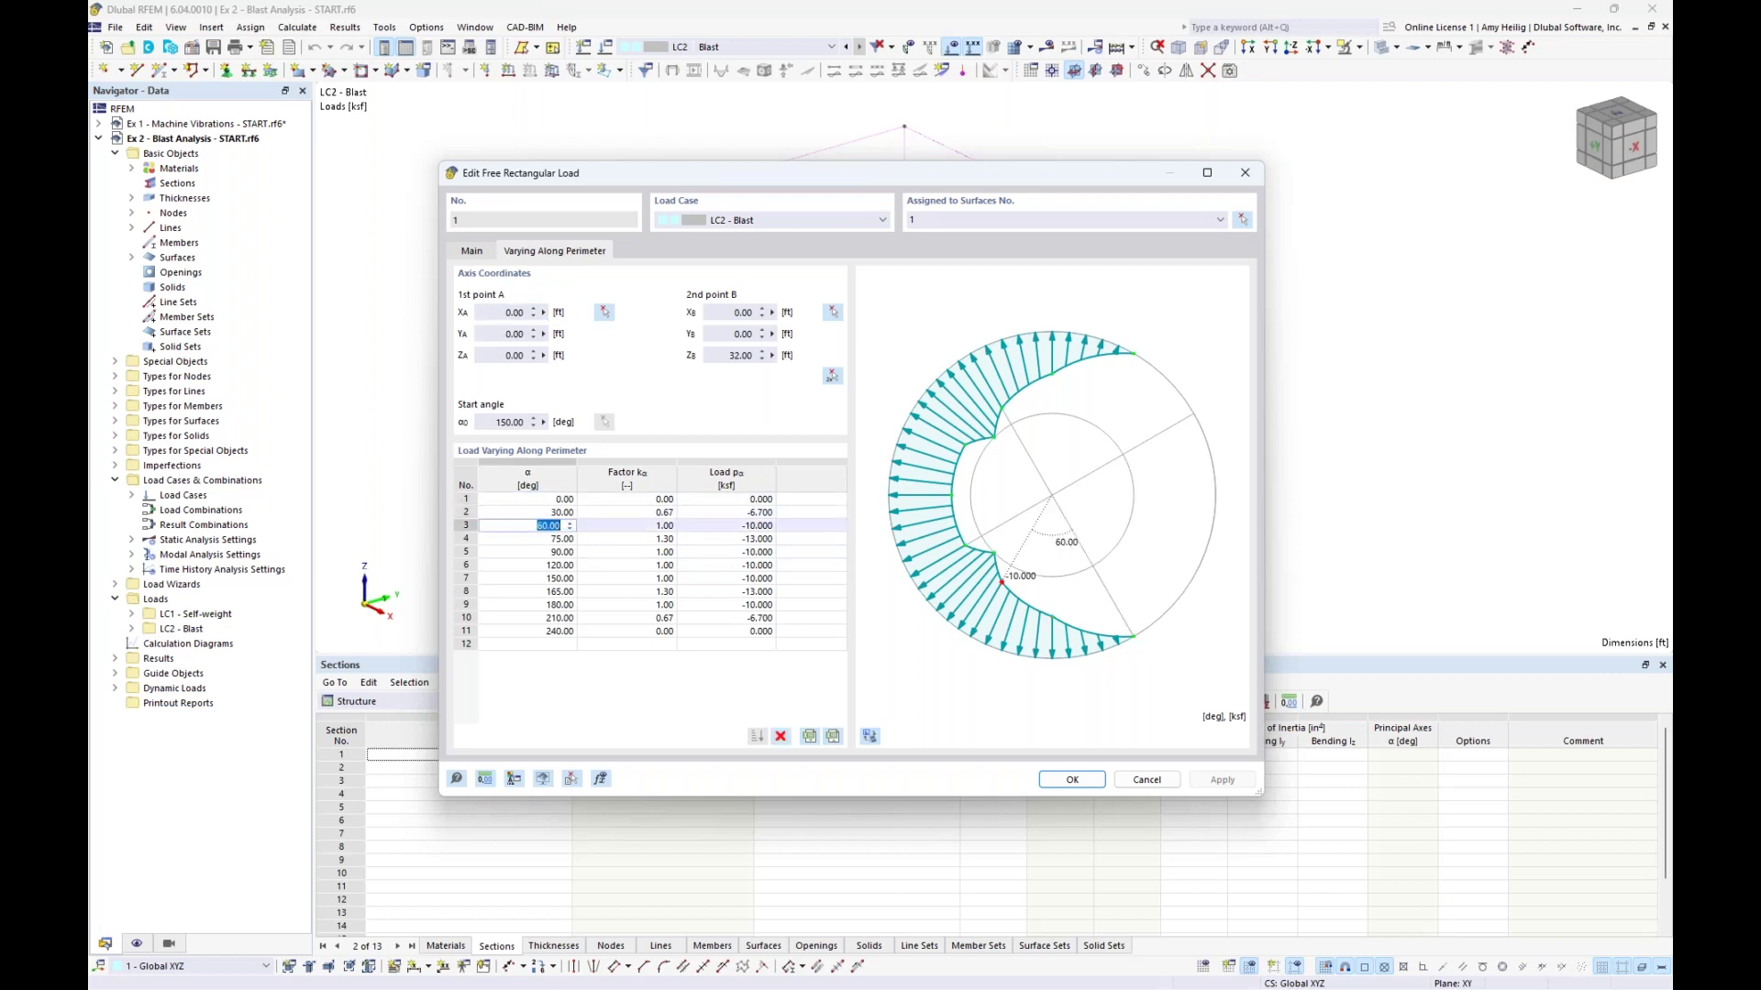
{"action": "left_click", "coordinate": [640, 512]}
{"action": "left_click", "coordinate": [640, 527]}
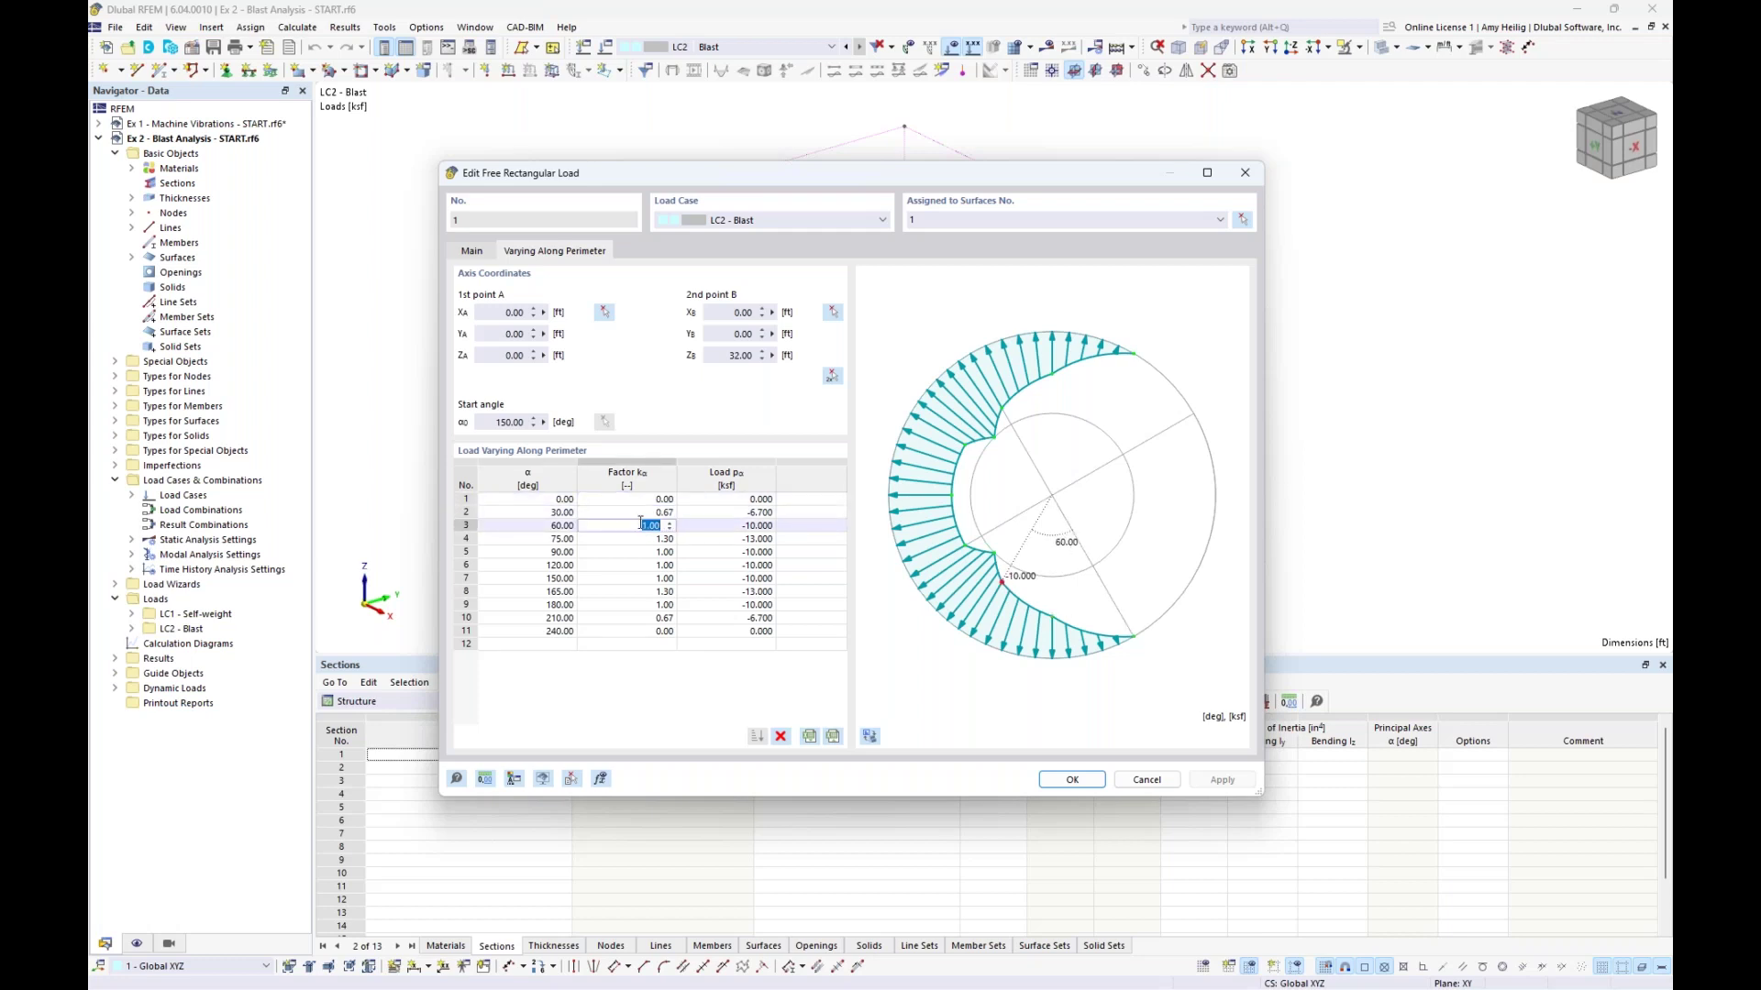
{"action": "left_click", "coordinate": [473, 252]}
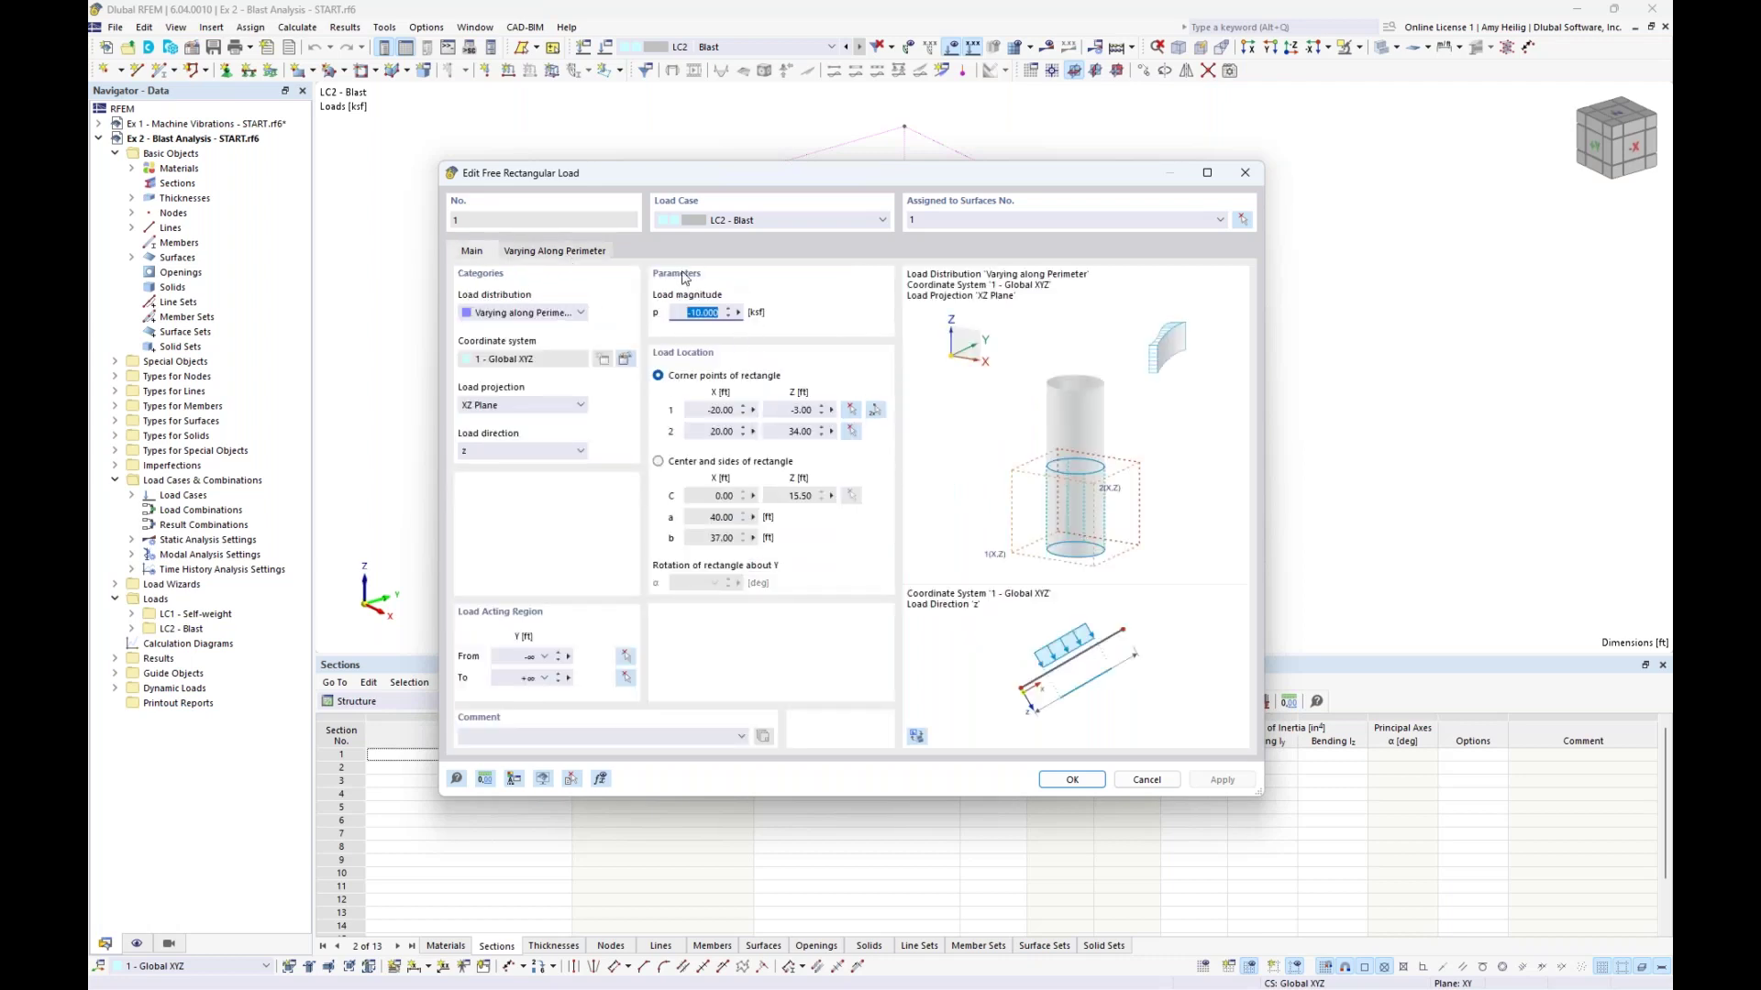
{"action": "left_click", "coordinate": [555, 251]}
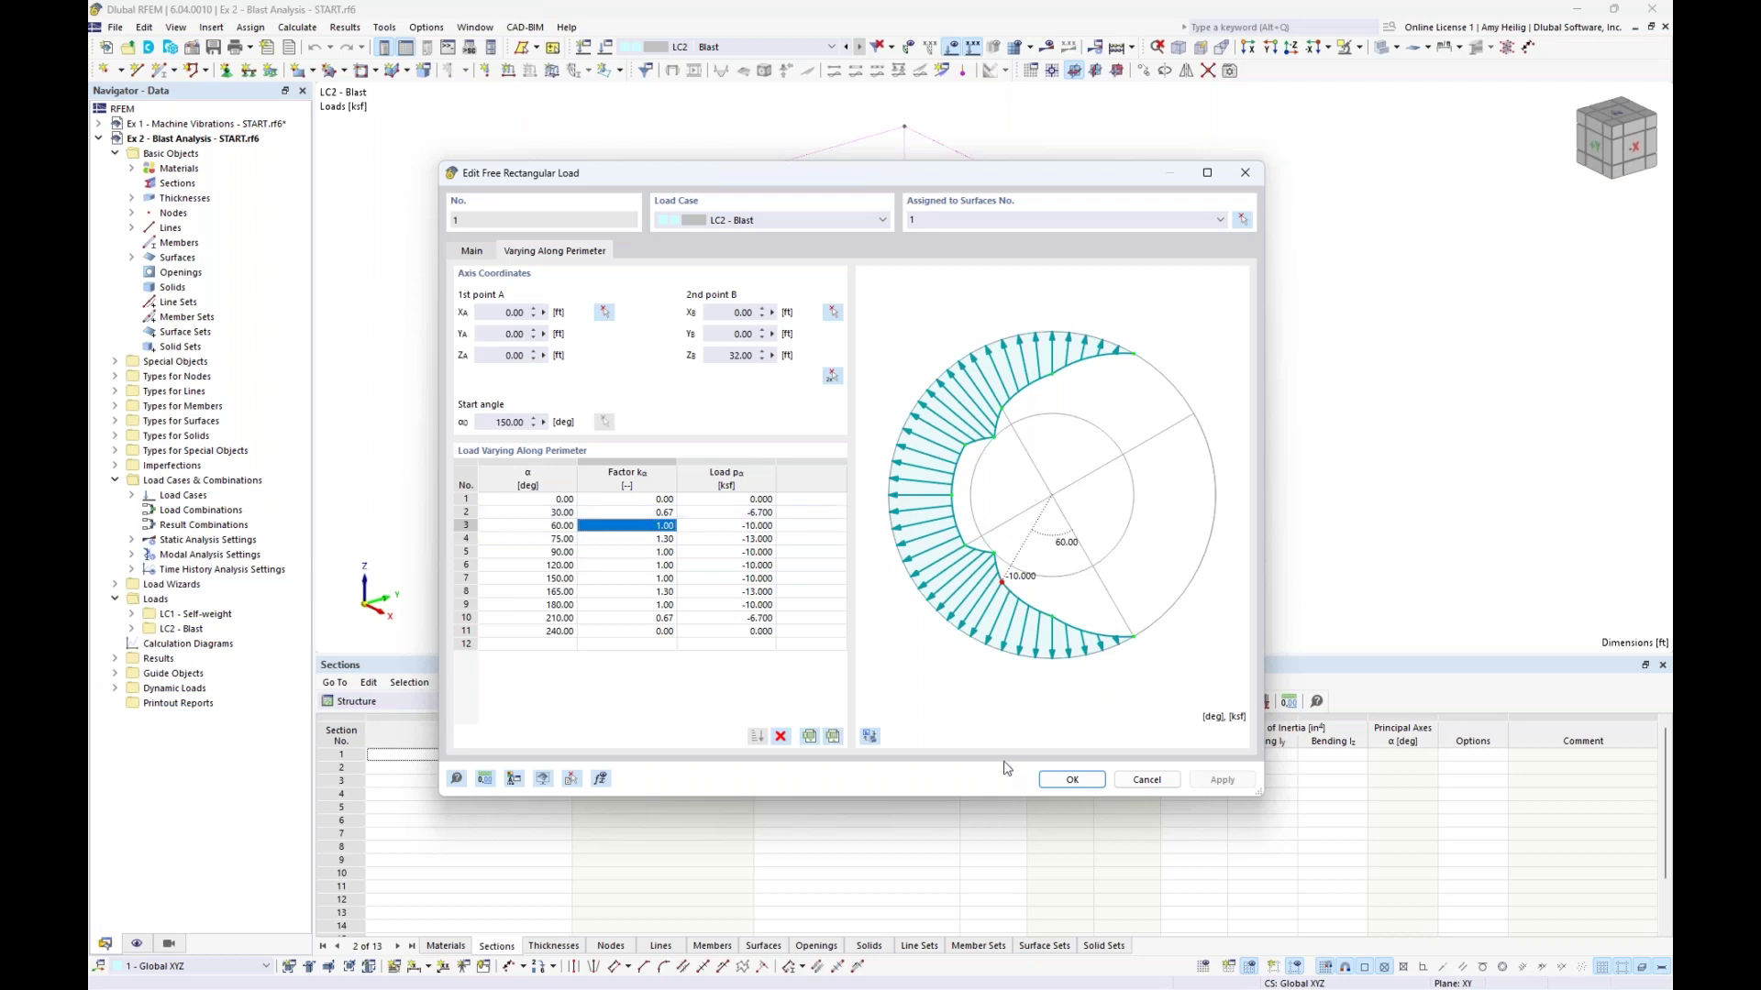
{"action": "left_click", "coordinate": [1068, 780]}
{"action": "left_click", "coordinate": [1263, 468]}
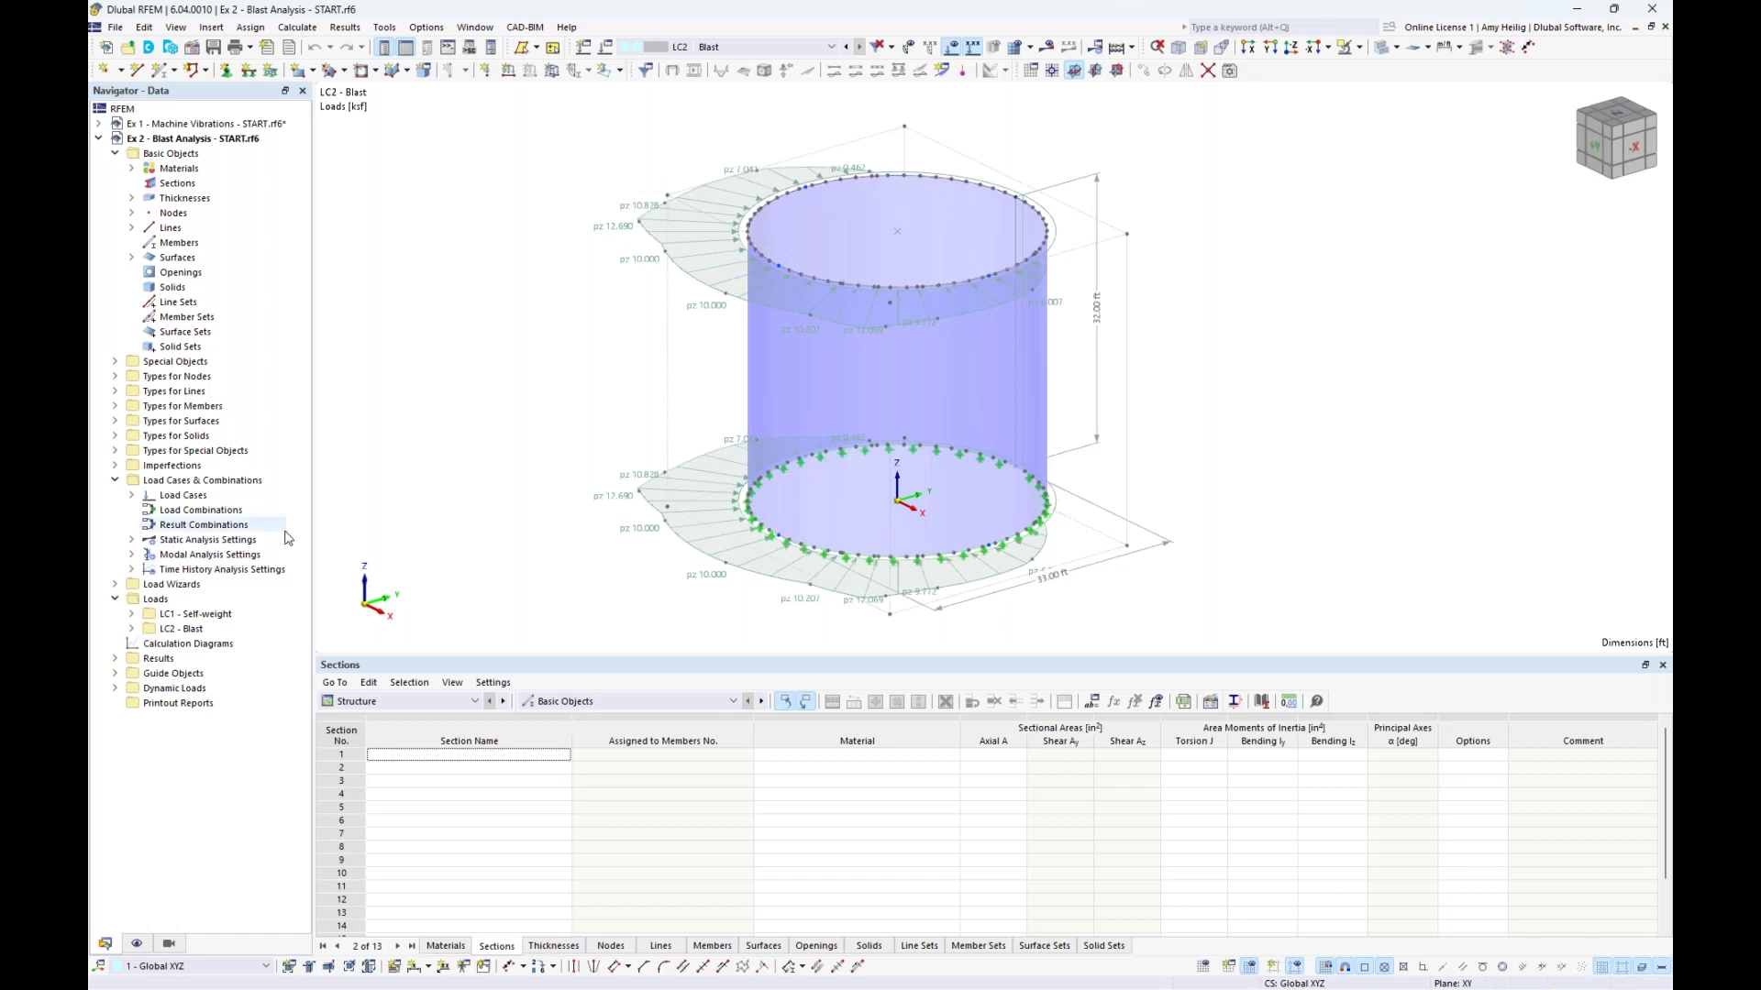
Start a new time diagram under the dynamic loads with the User-Defined definition type
{"action": "left_click", "coordinate": [114, 688]}
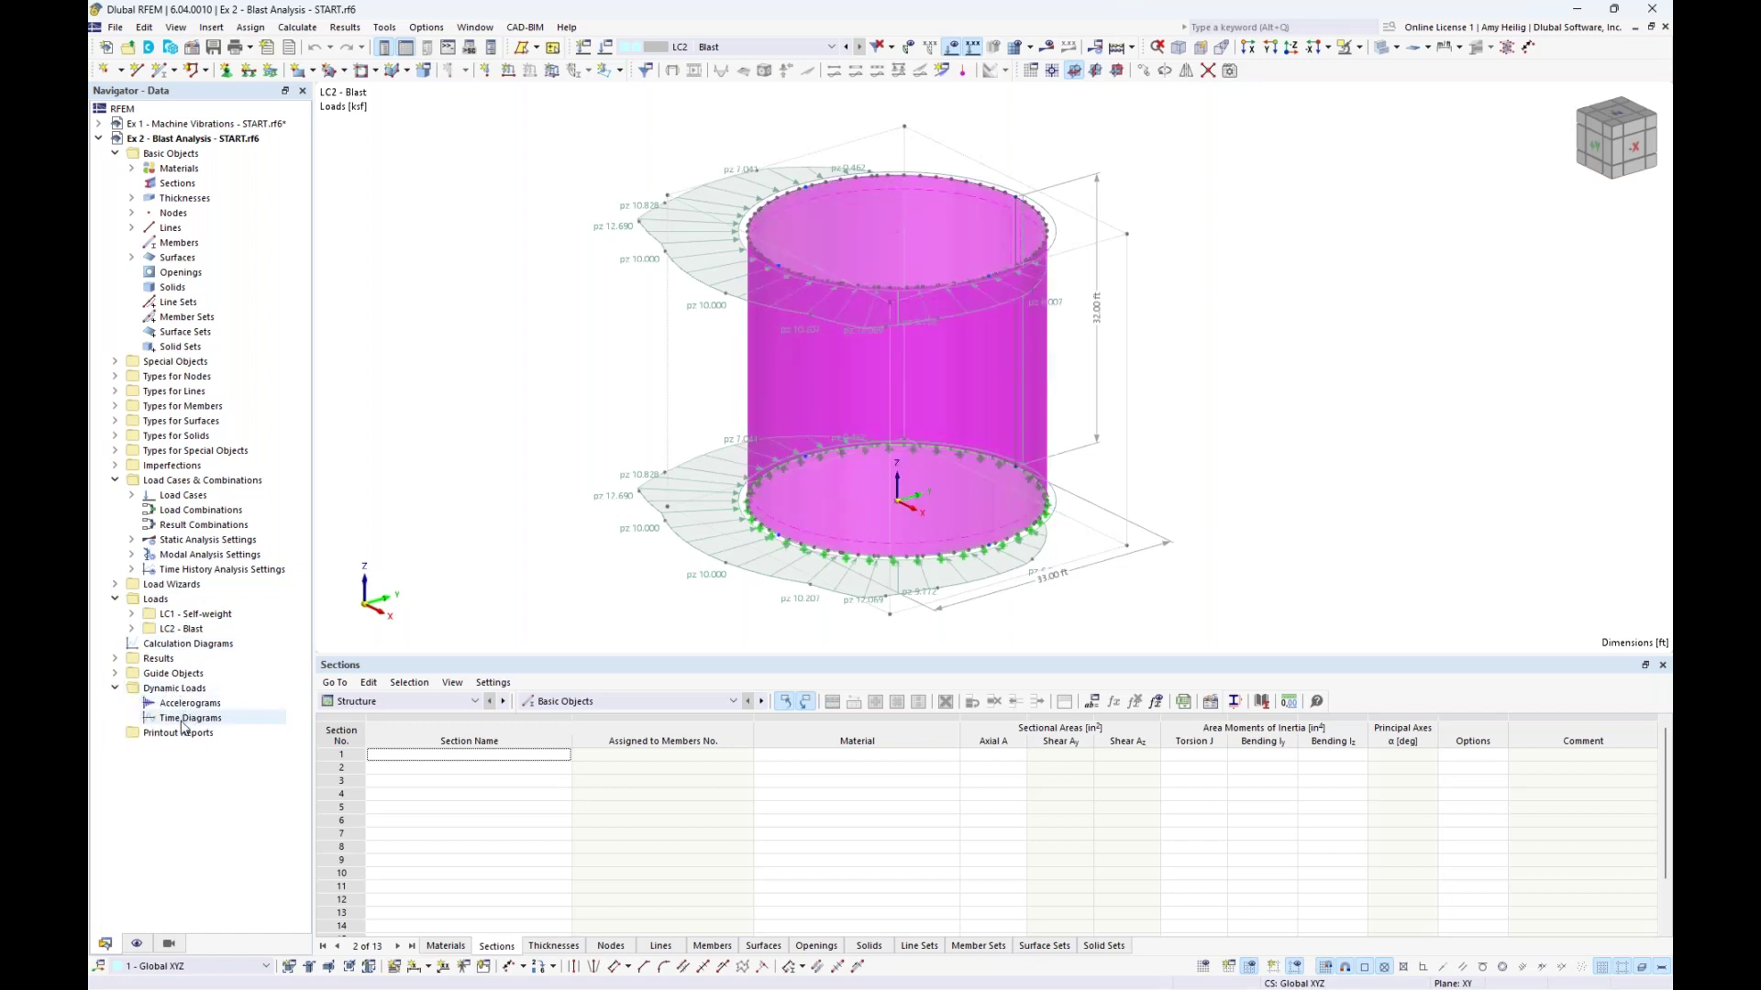
{"action": "double_click", "coordinate": [182, 721]}
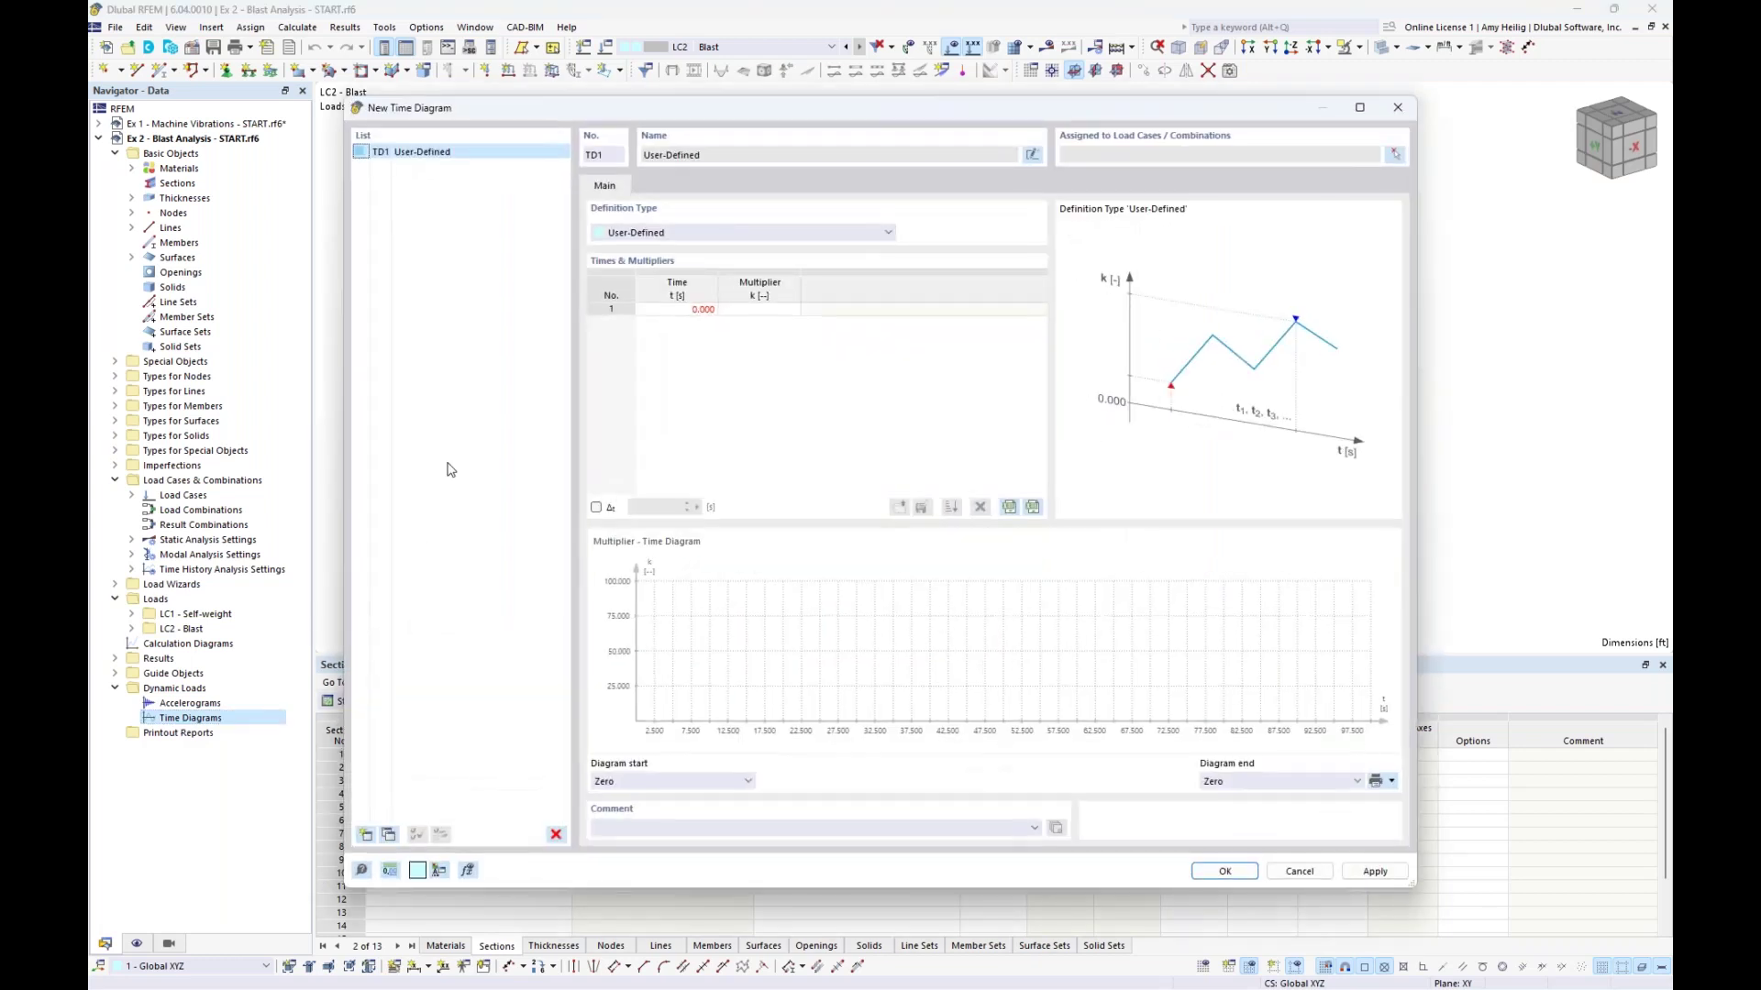
{"action": "left_click", "coordinate": [706, 231]}
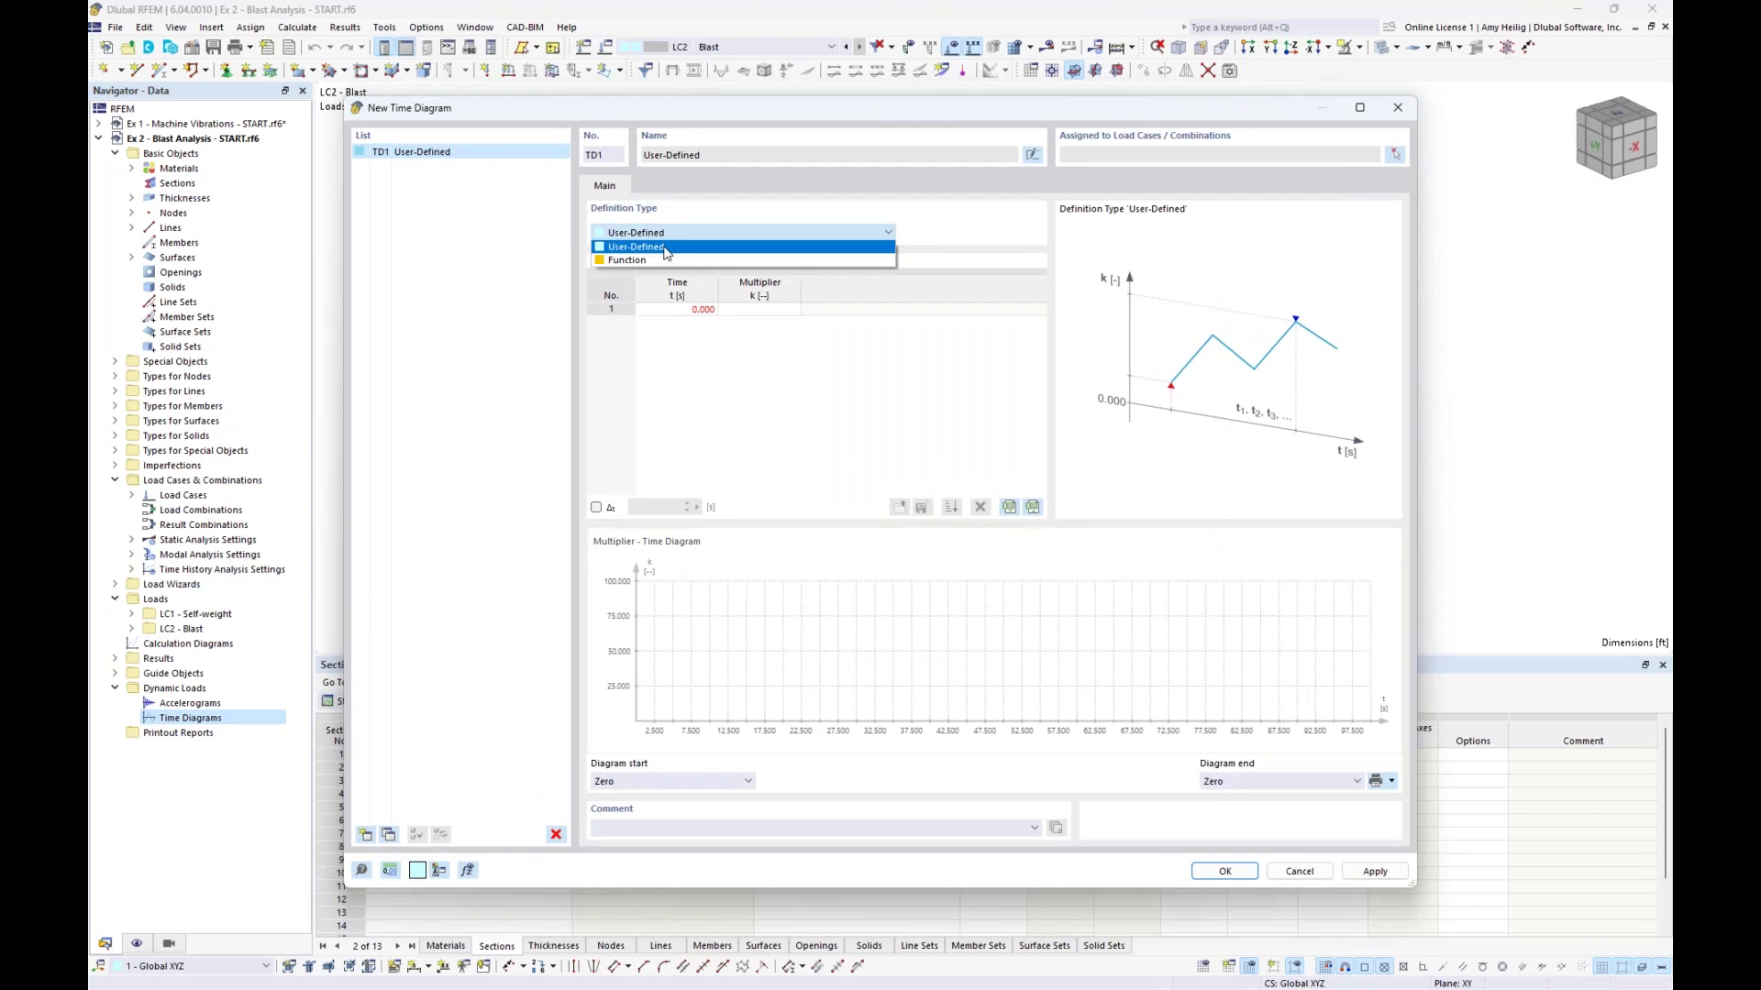
{"action": "left_click", "coordinate": [754, 197]}
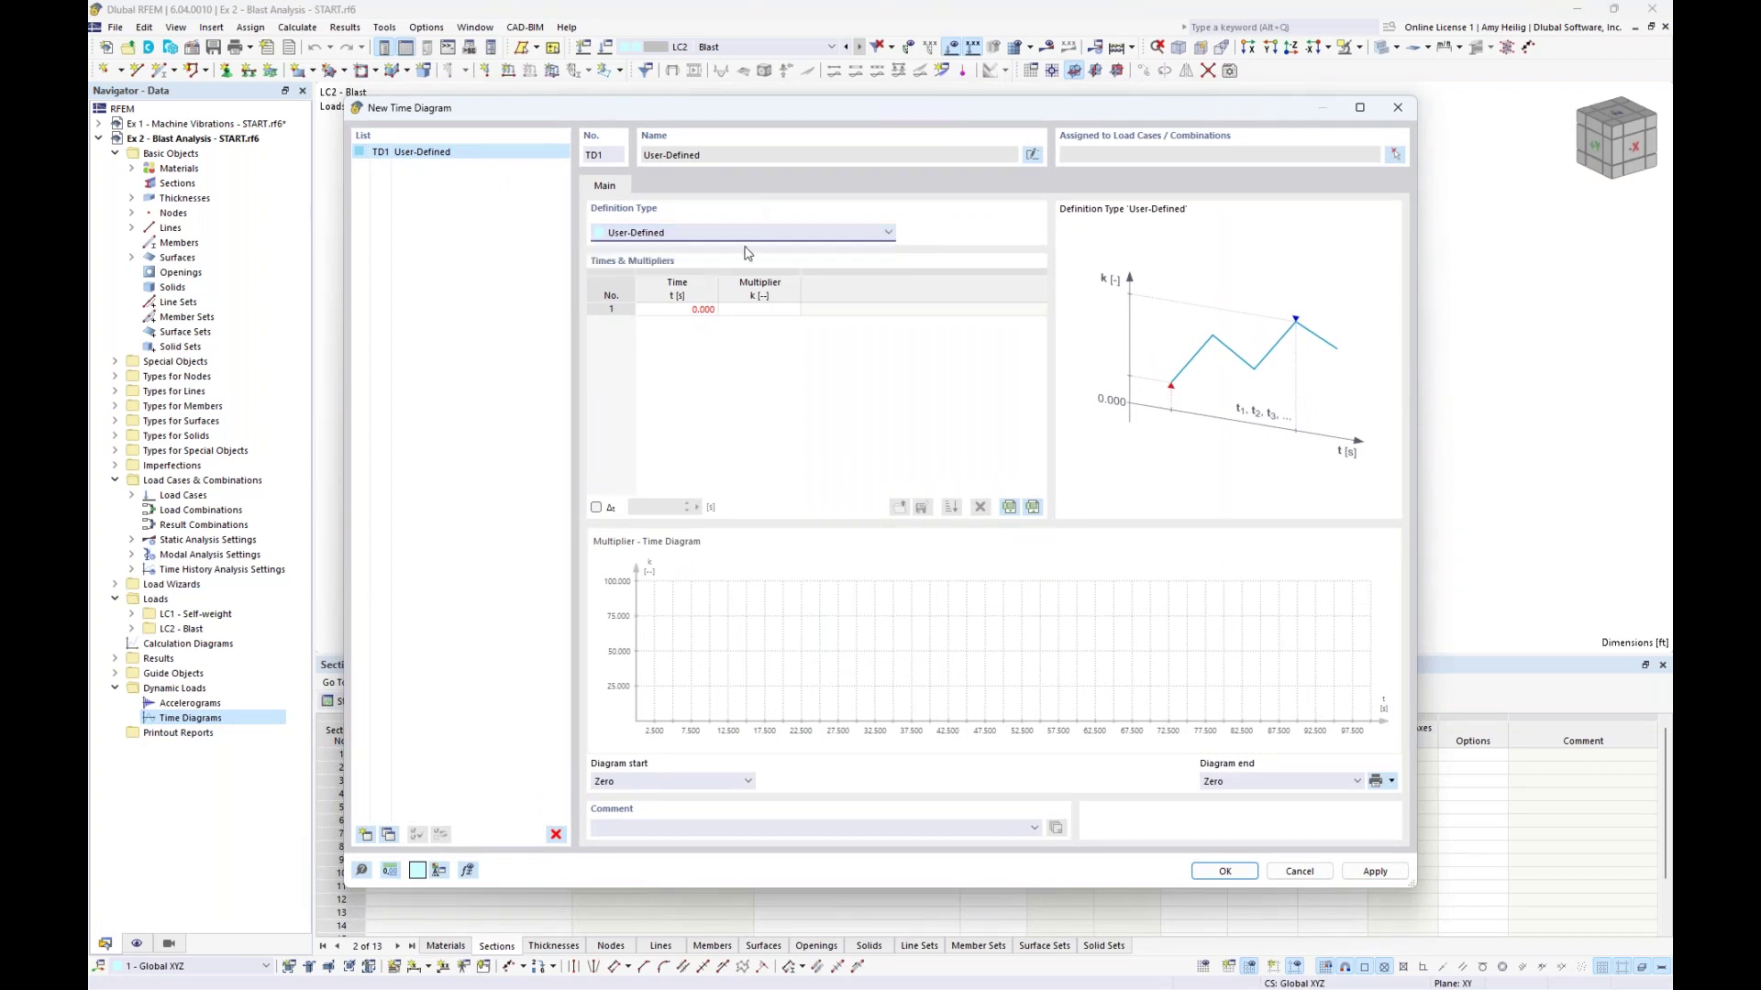
Enter the time and multiplier pairs 0 s/0, 0.15 s/1 and 0.3 s/0, save the time diagram and list it in the navigator
{"action": "left_click", "coordinate": [758, 312]}
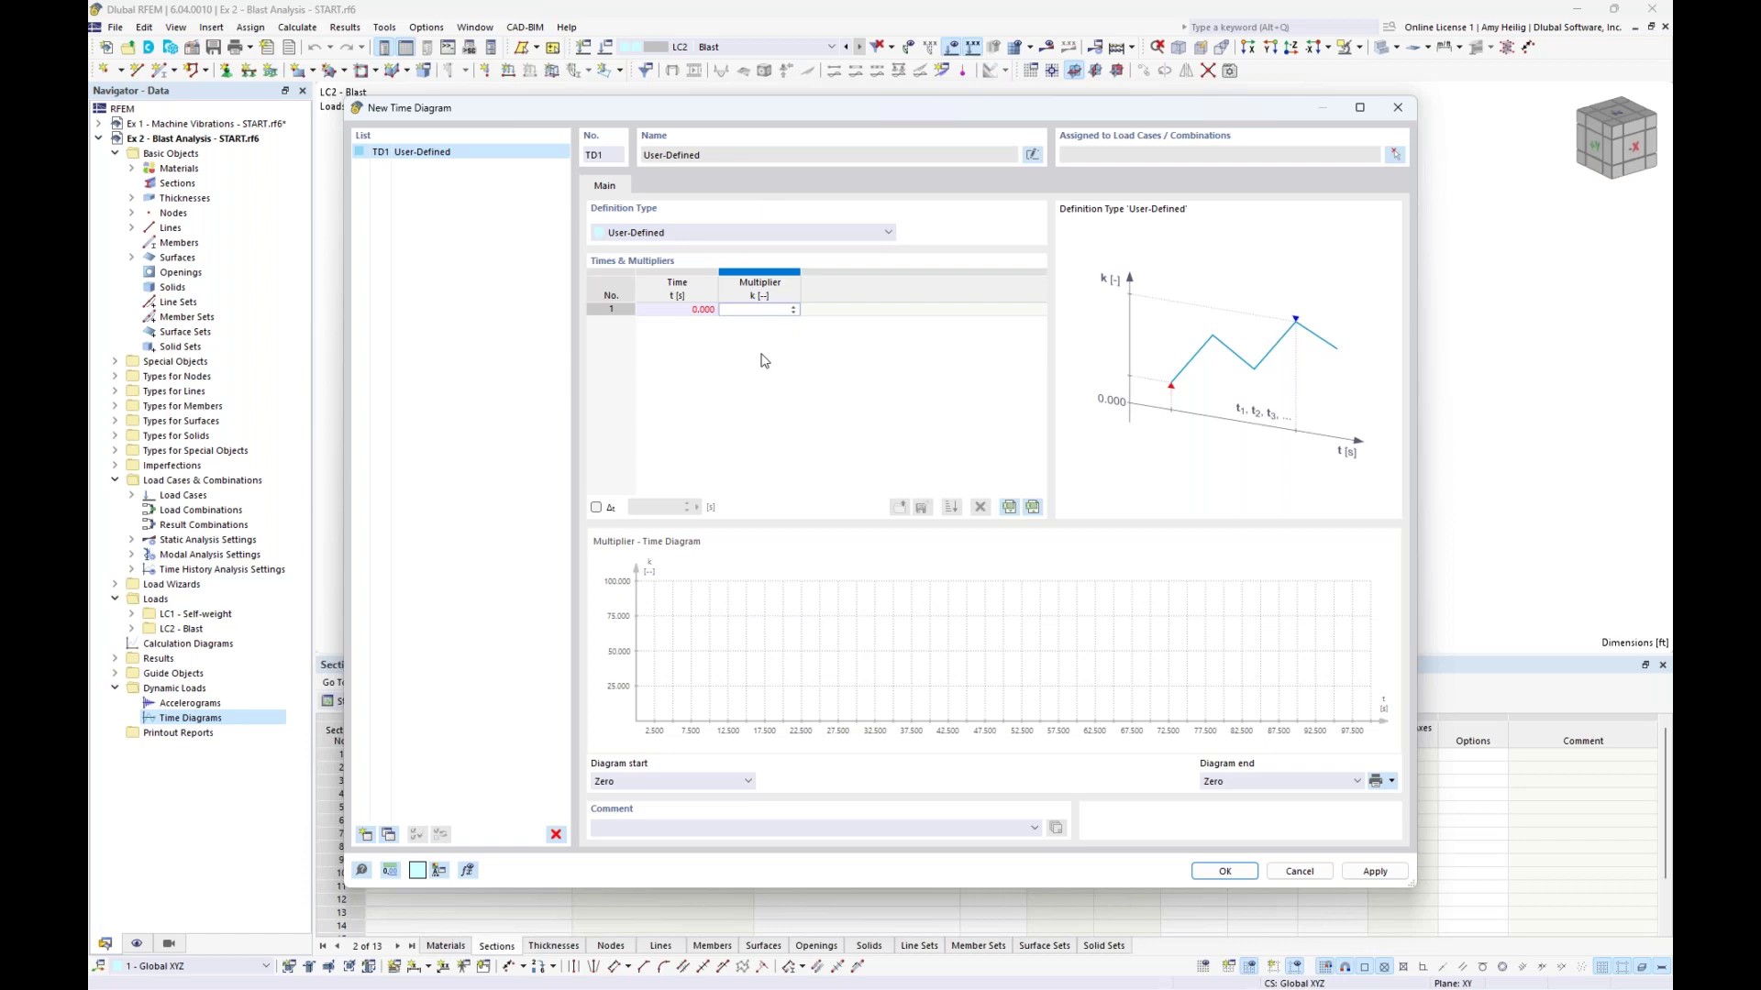
{"action": "key", "text": "Tab"}
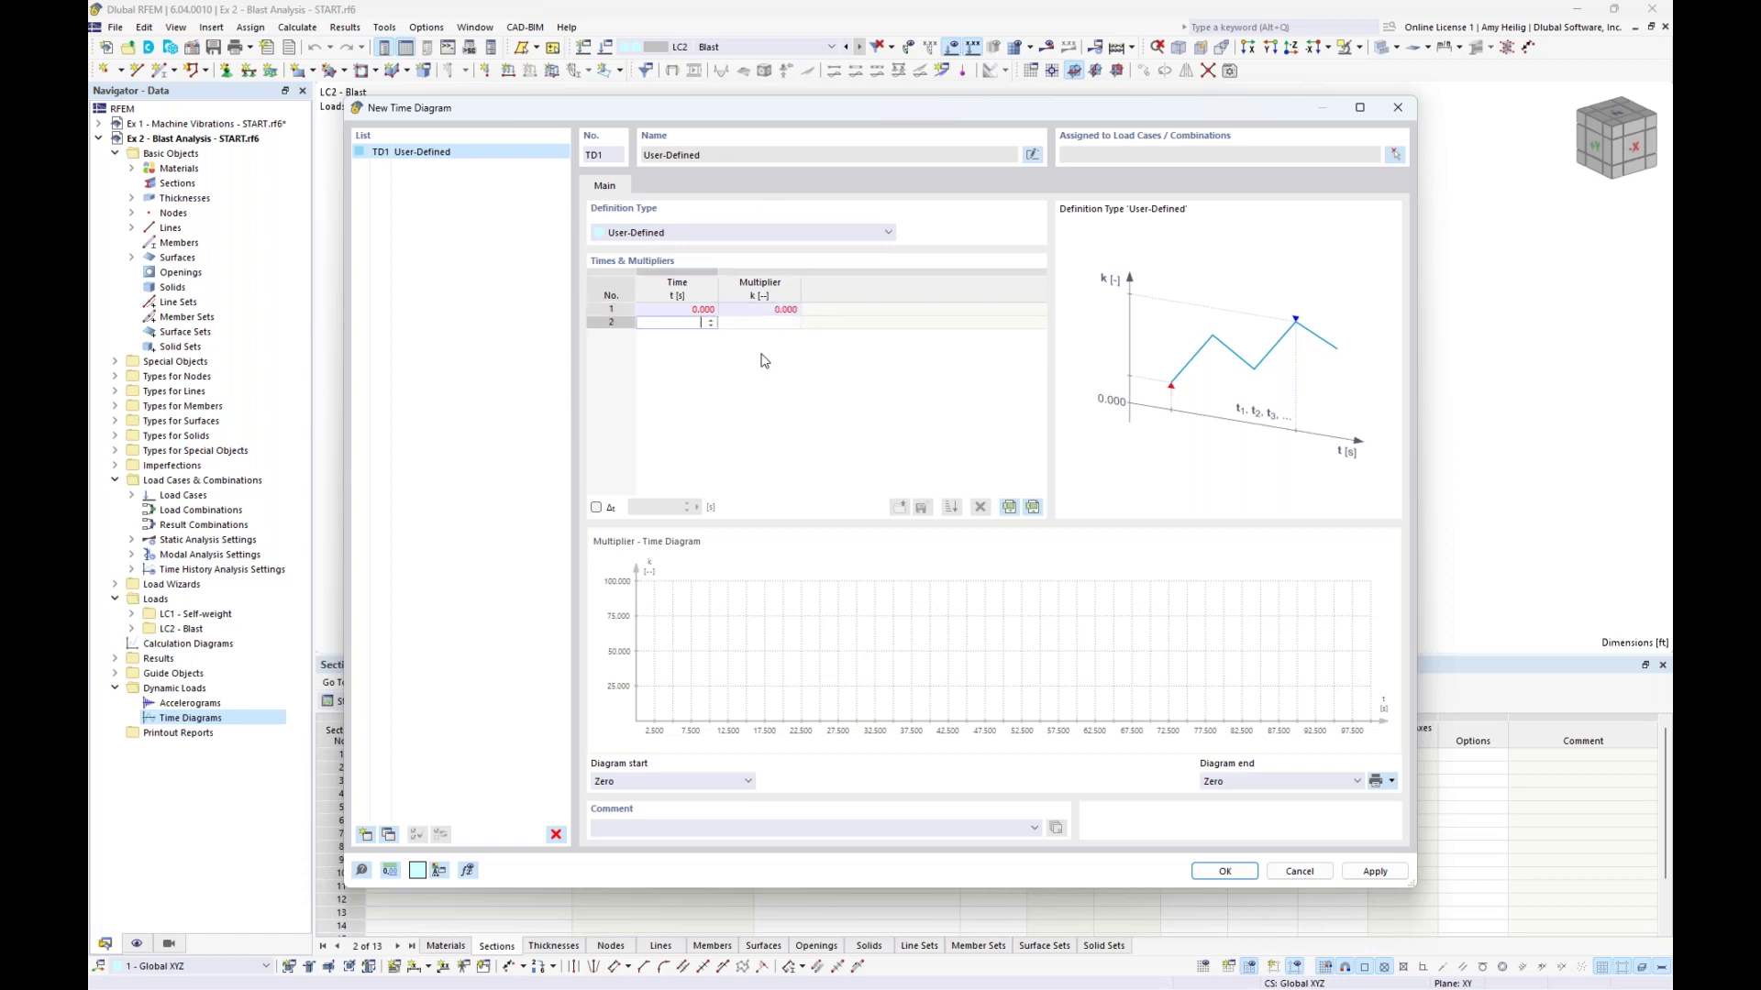
{"action": "type", "text": "0.15"}
{"action": "key", "text": "Tab"}
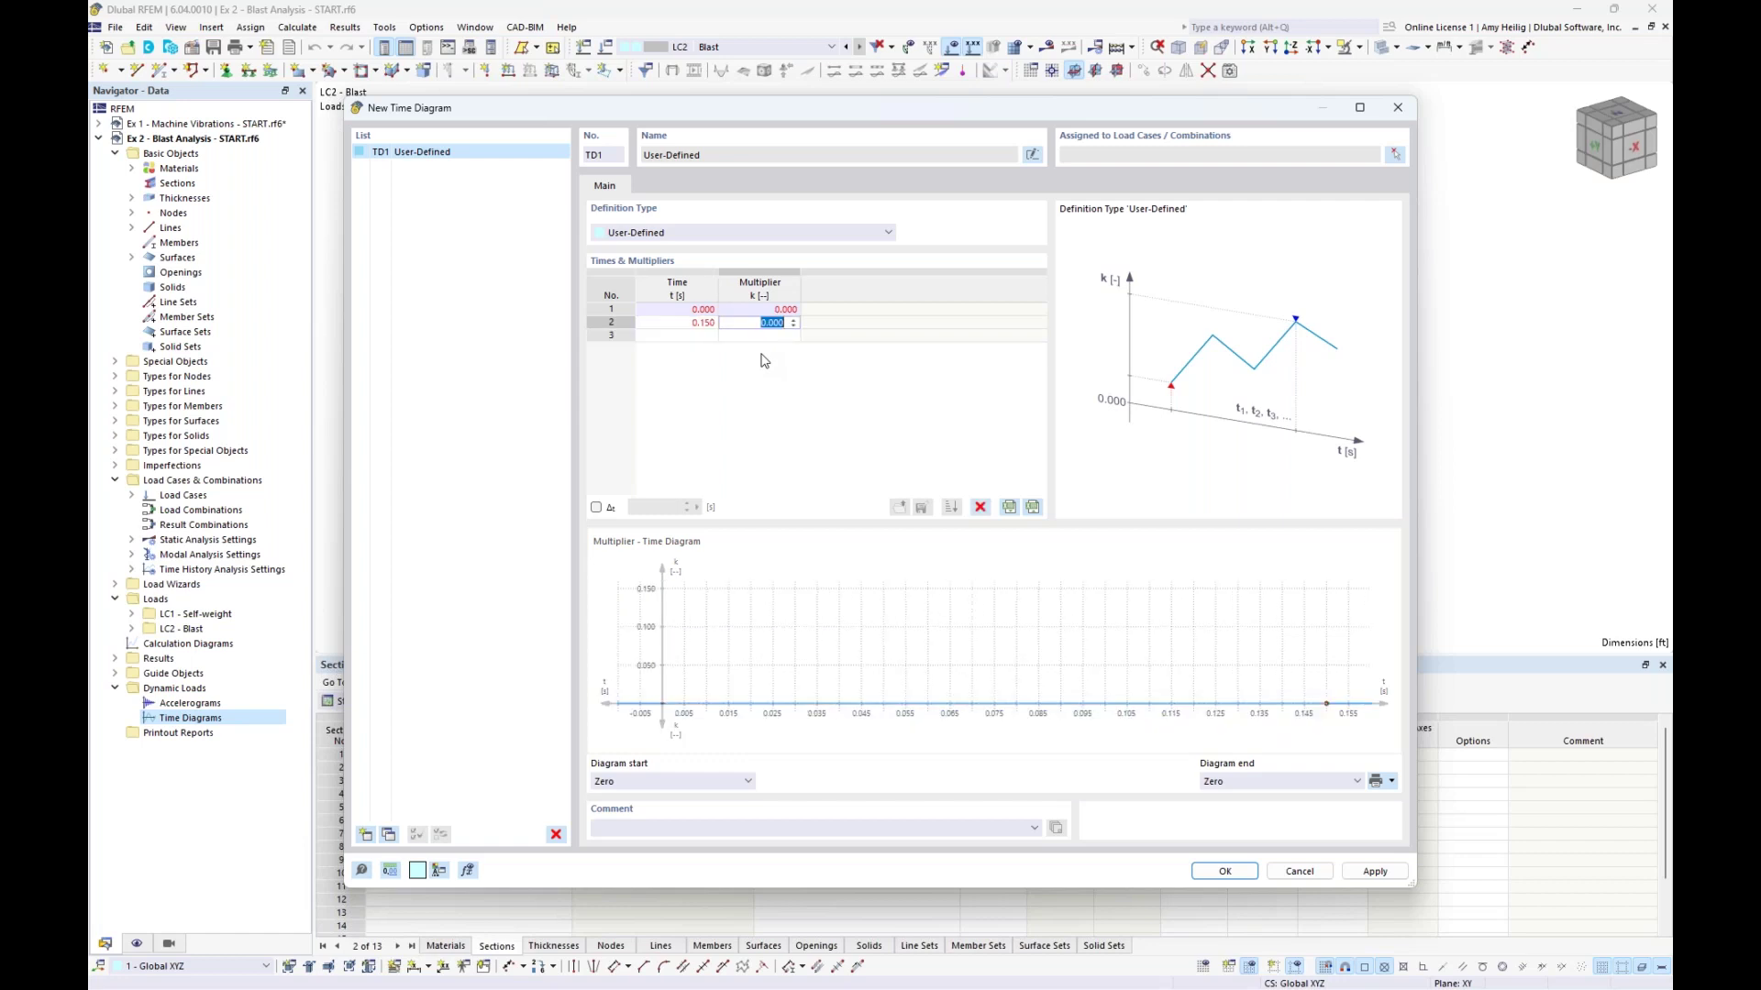
{"action": "type", "text": "1"}
{"action": "key", "text": "Tab"}
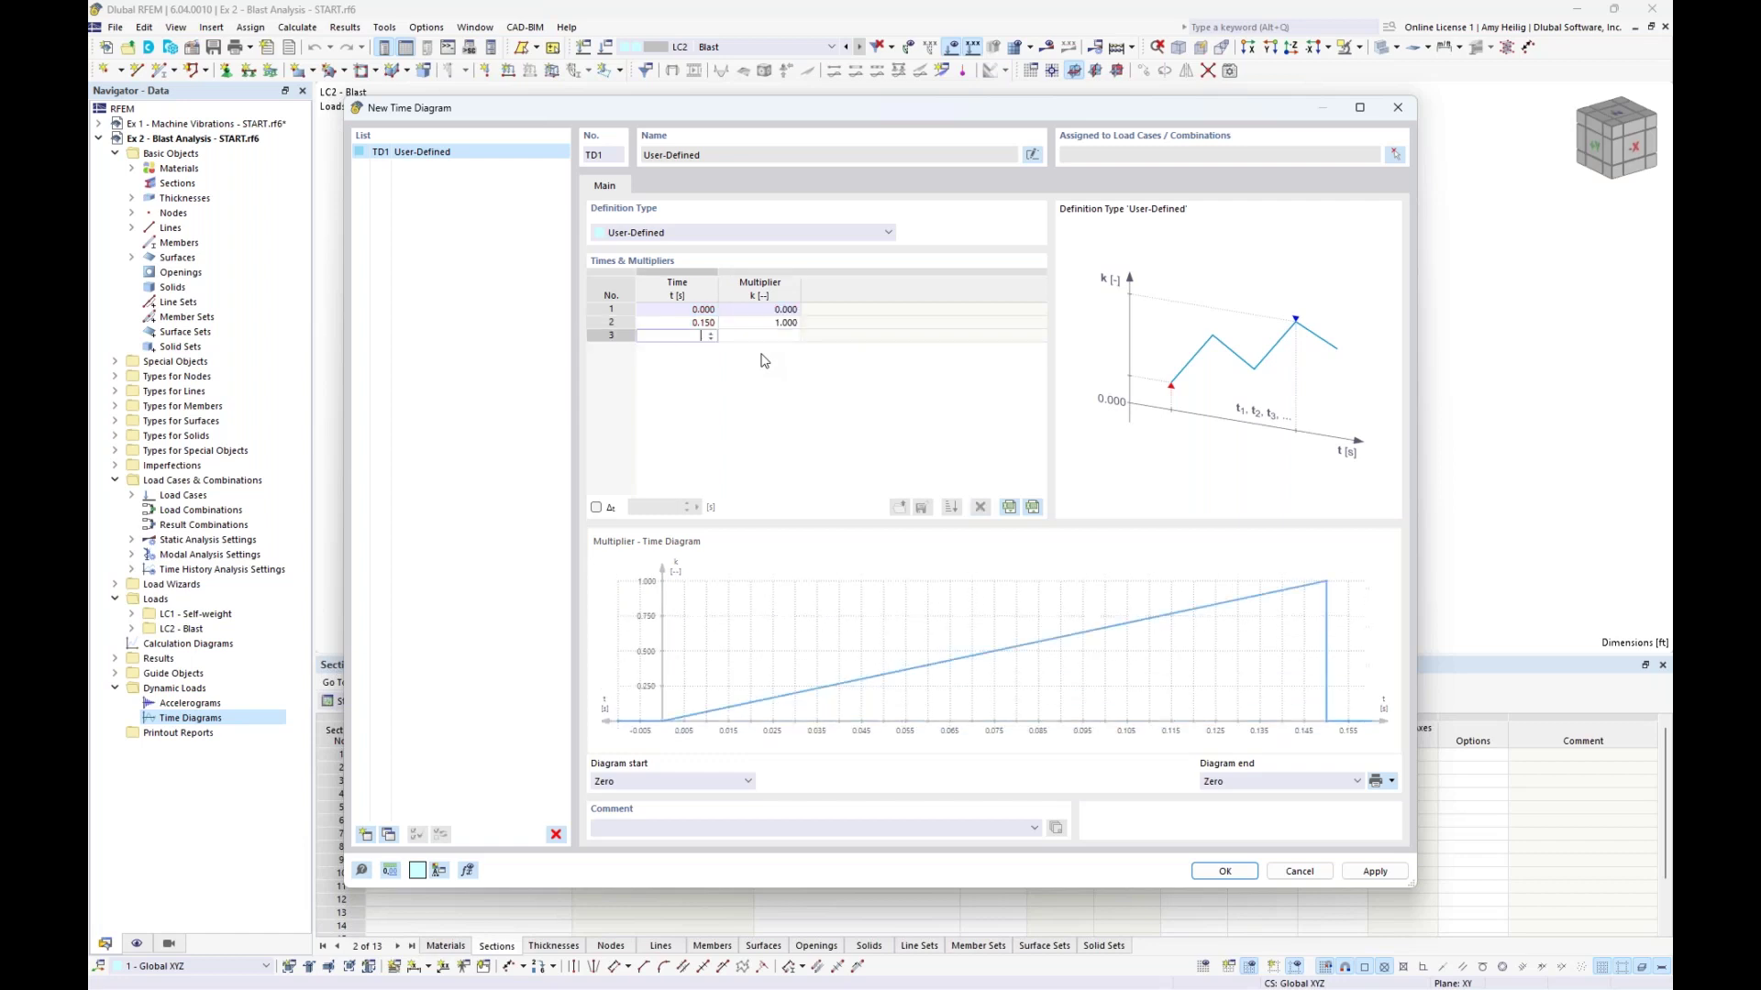
{"action": "type", "text": "0.3"}
{"action": "key", "text": "Tab"}
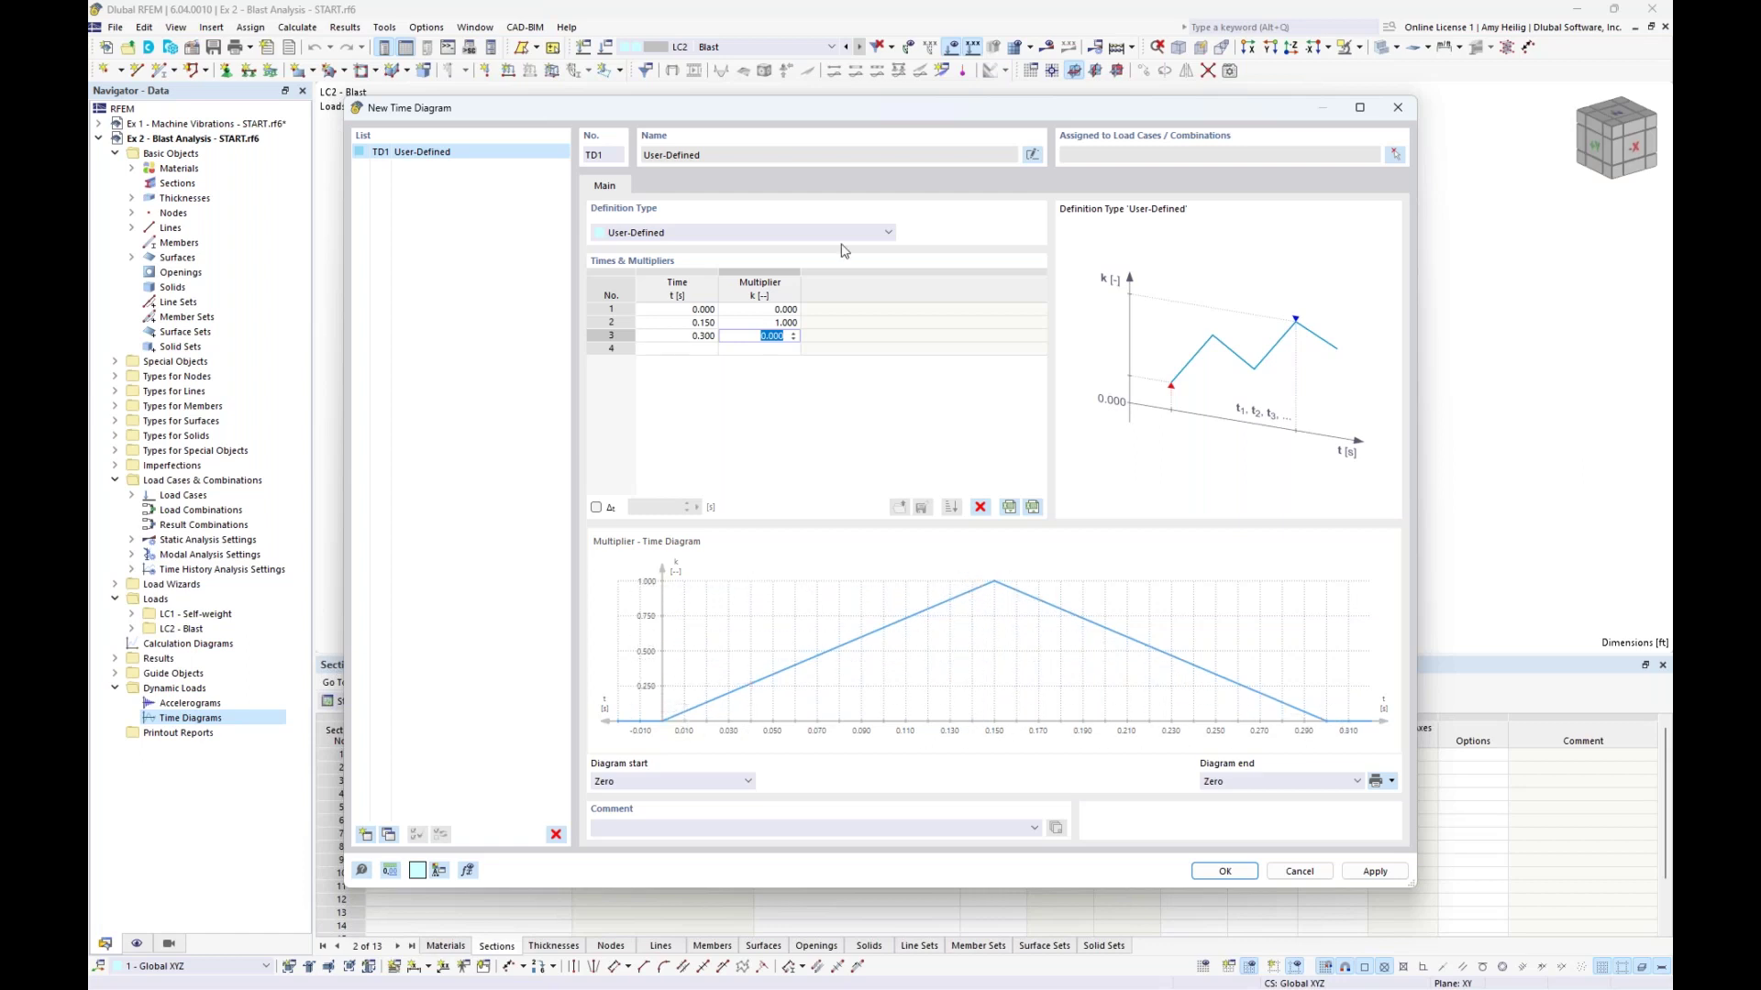
{"action": "mouse_move", "coordinate": [839, 112]}
{"action": "left_mouse_down"}
{"action": "mouse_move", "coordinate": [833, 492]}
{"action": "mouse_move", "coordinate": [821, 91]}
{"action": "left_mouse_up"}
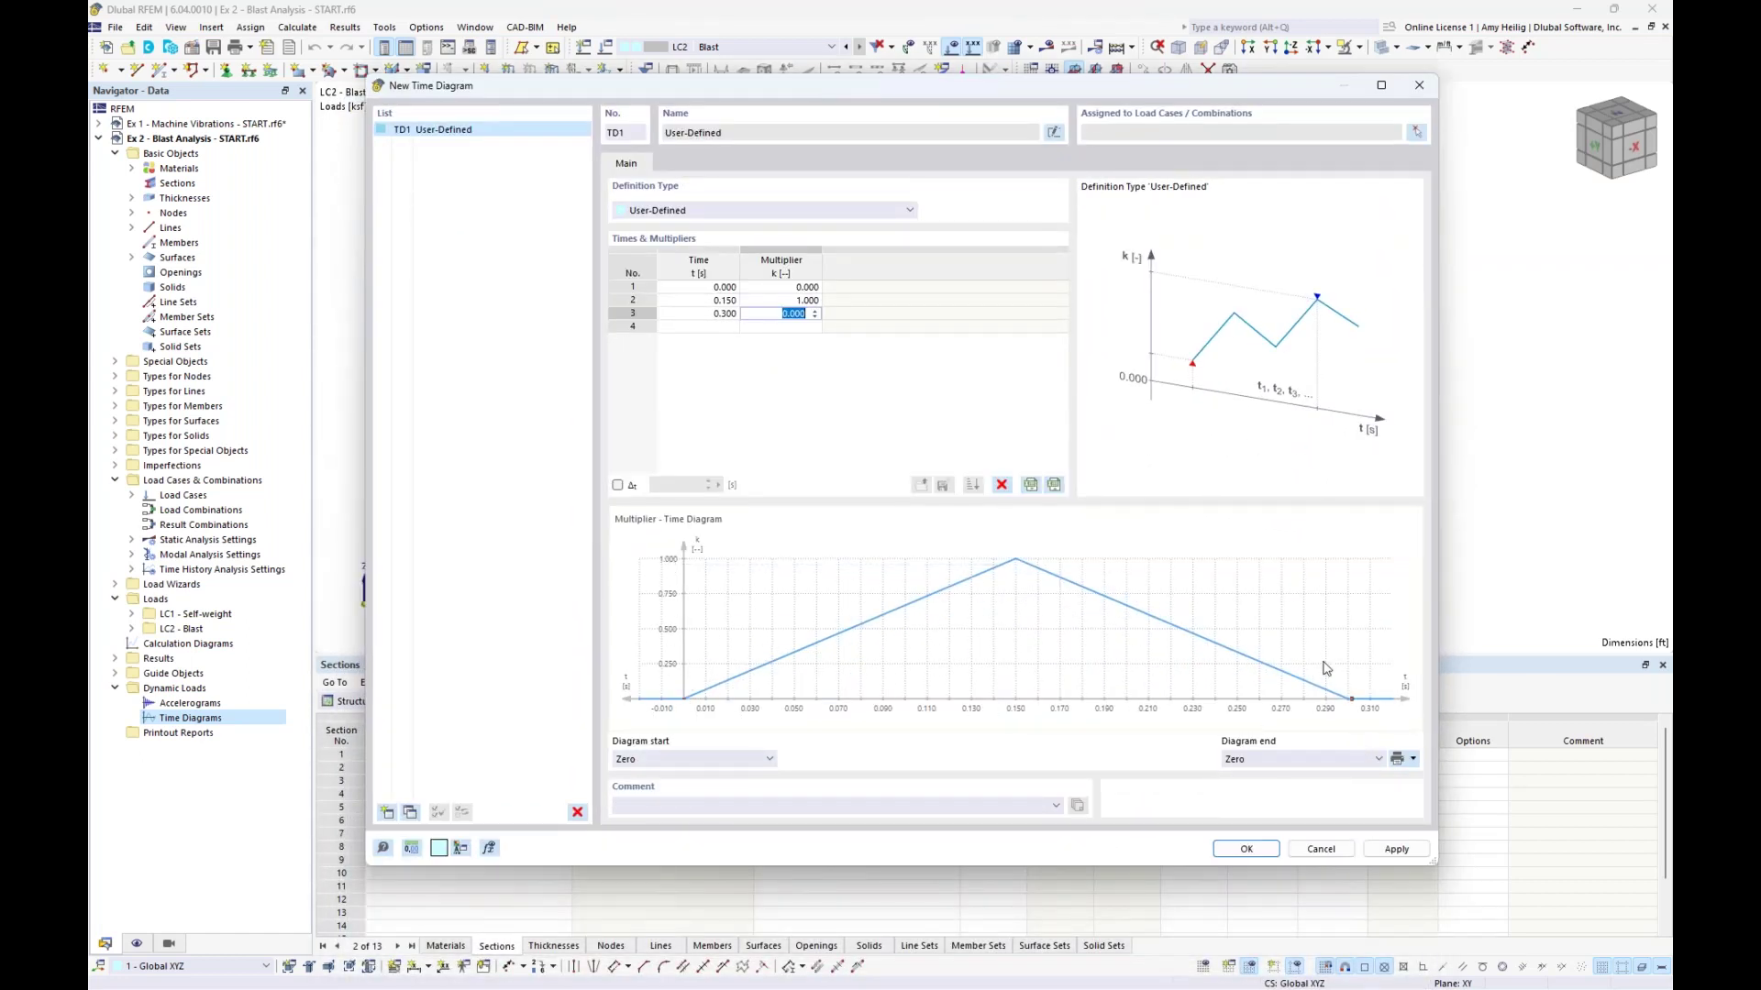
{"action": "left_click", "coordinate": [945, 395]}
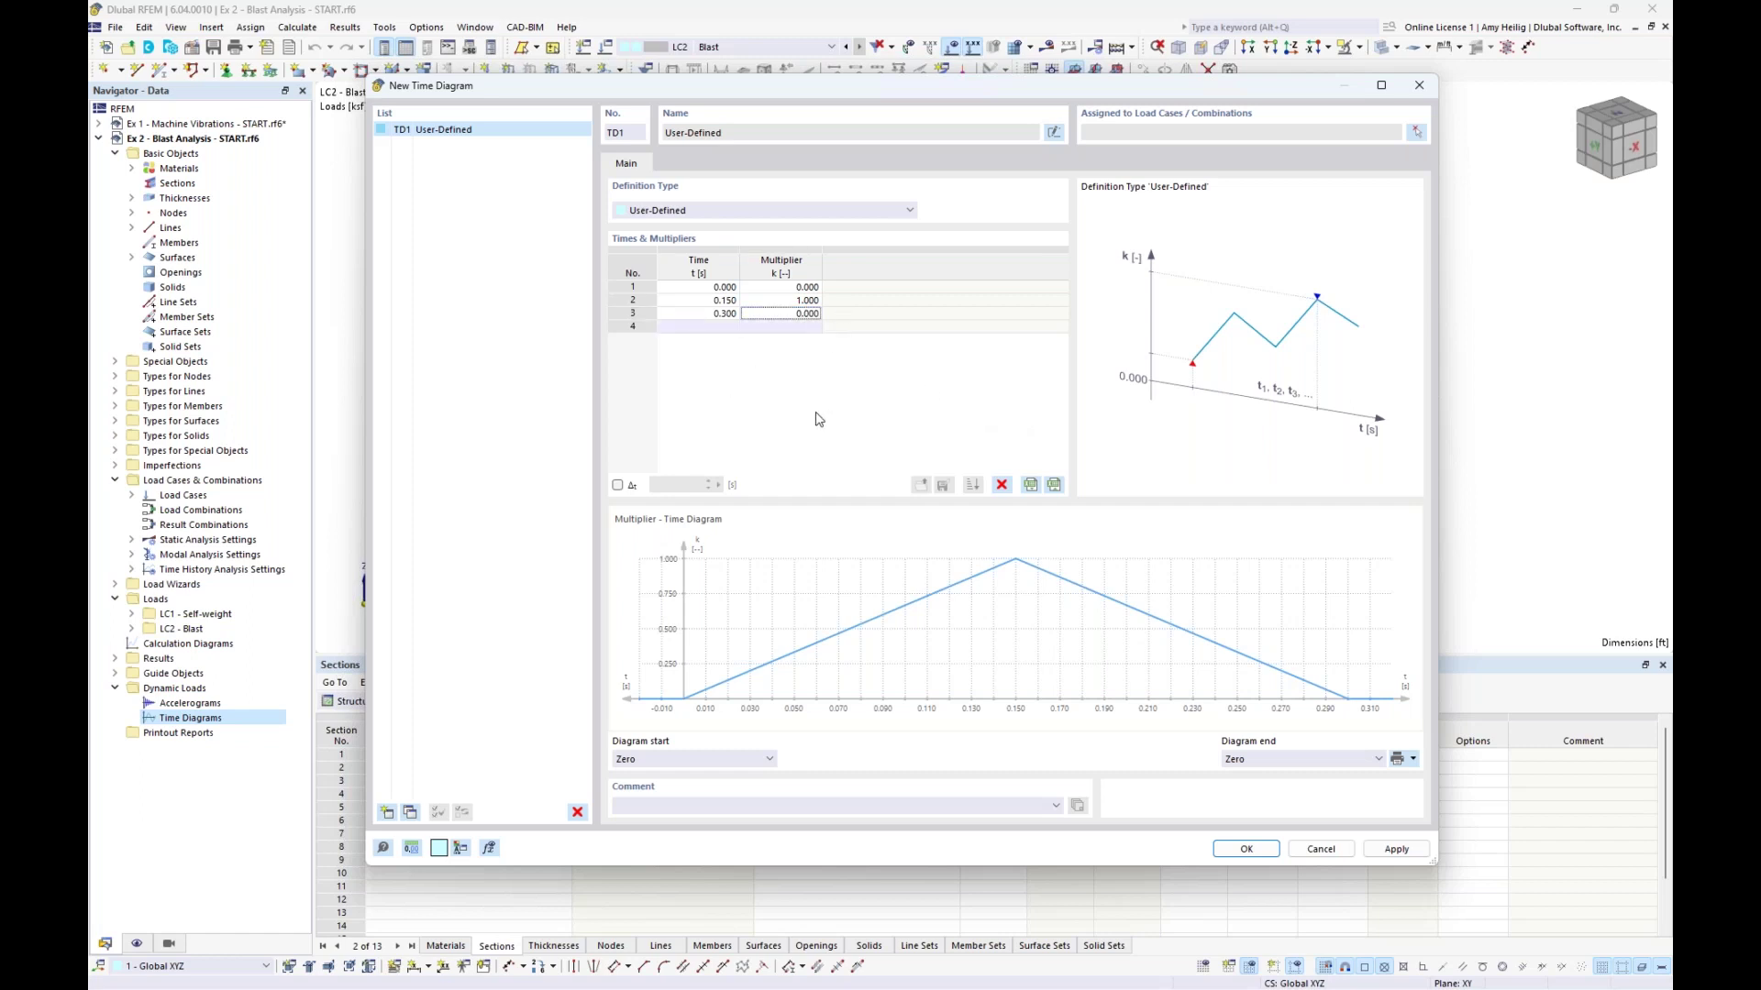
{"action": "left_click", "coordinate": [1244, 848]}
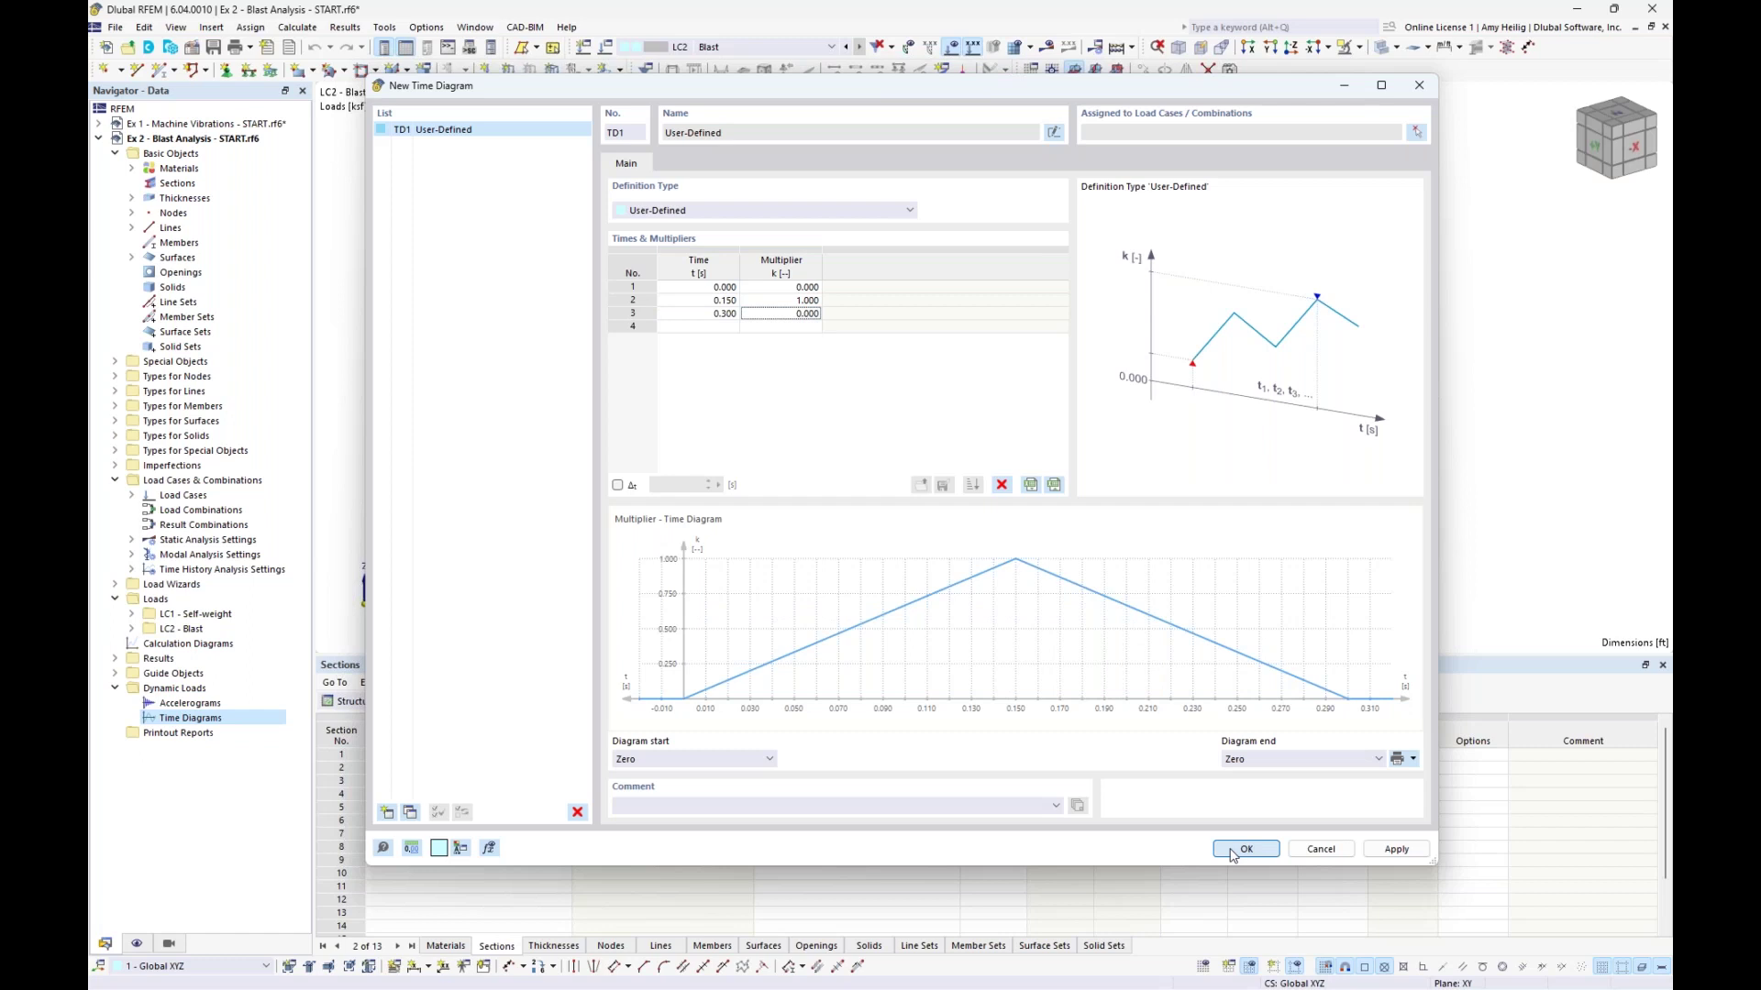
{"action": "left_click", "coordinate": [131, 718]}
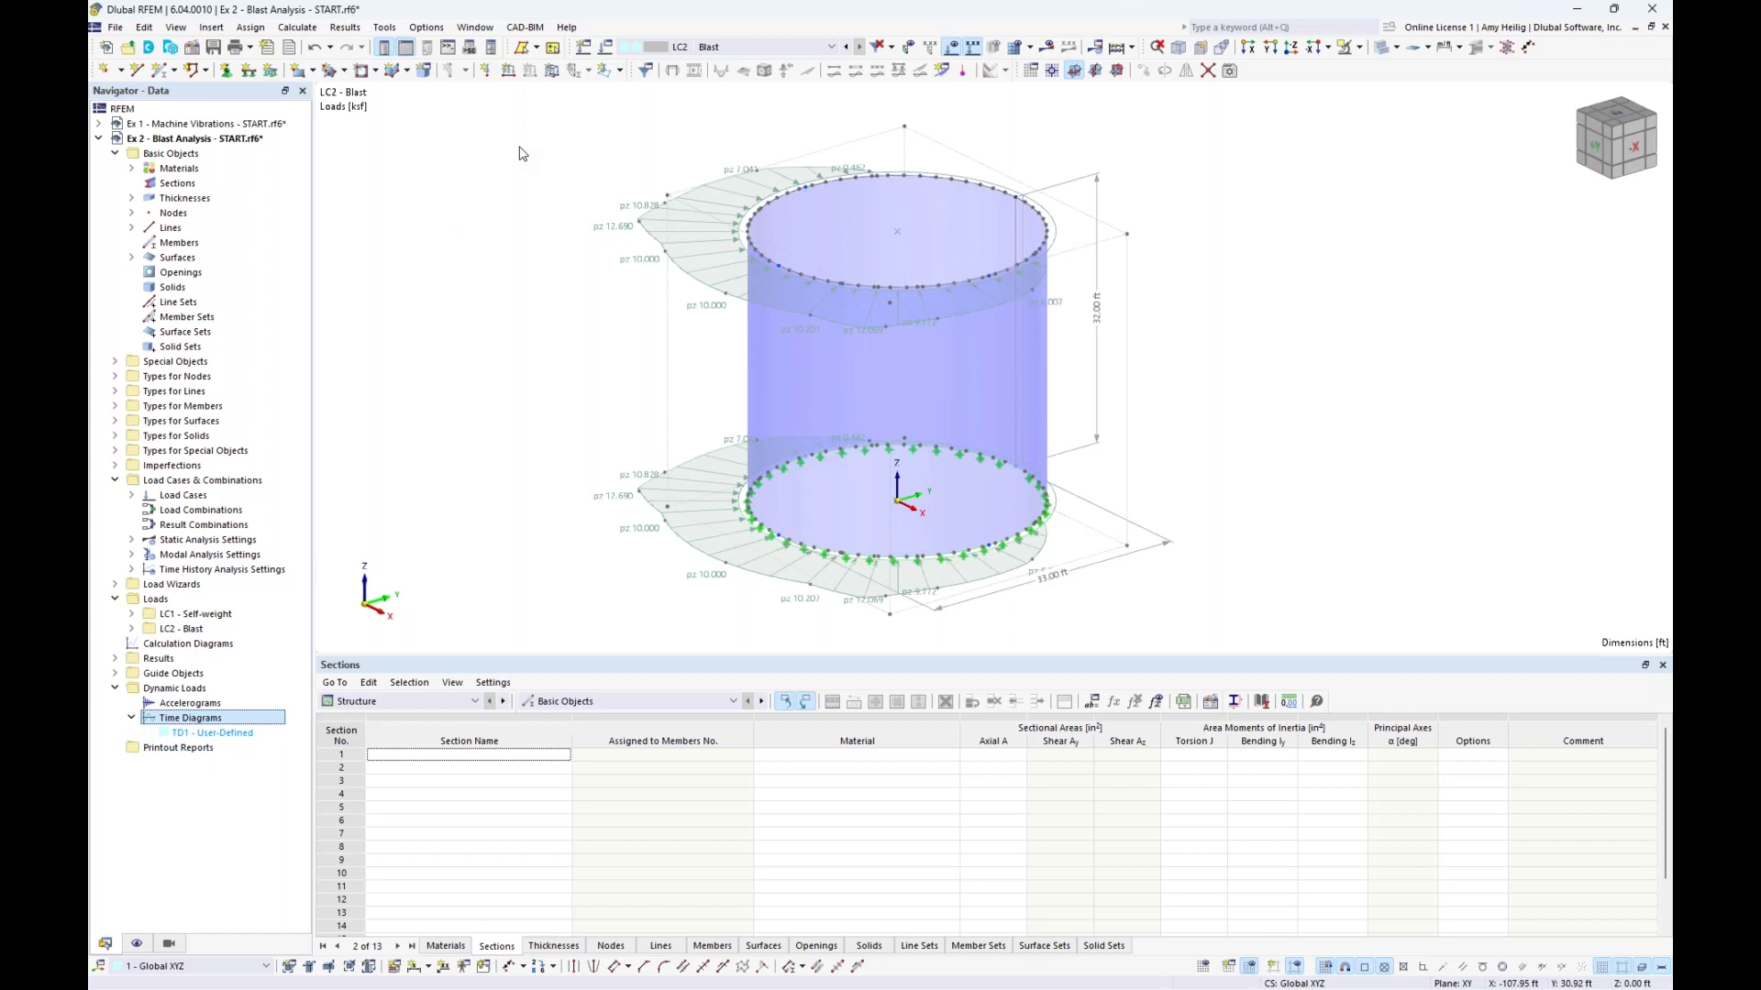
Create a new load combination named Blast THA with the analysis type Time History Analysis | Time Diagram
{"action": "left_click", "coordinate": [606, 51]}
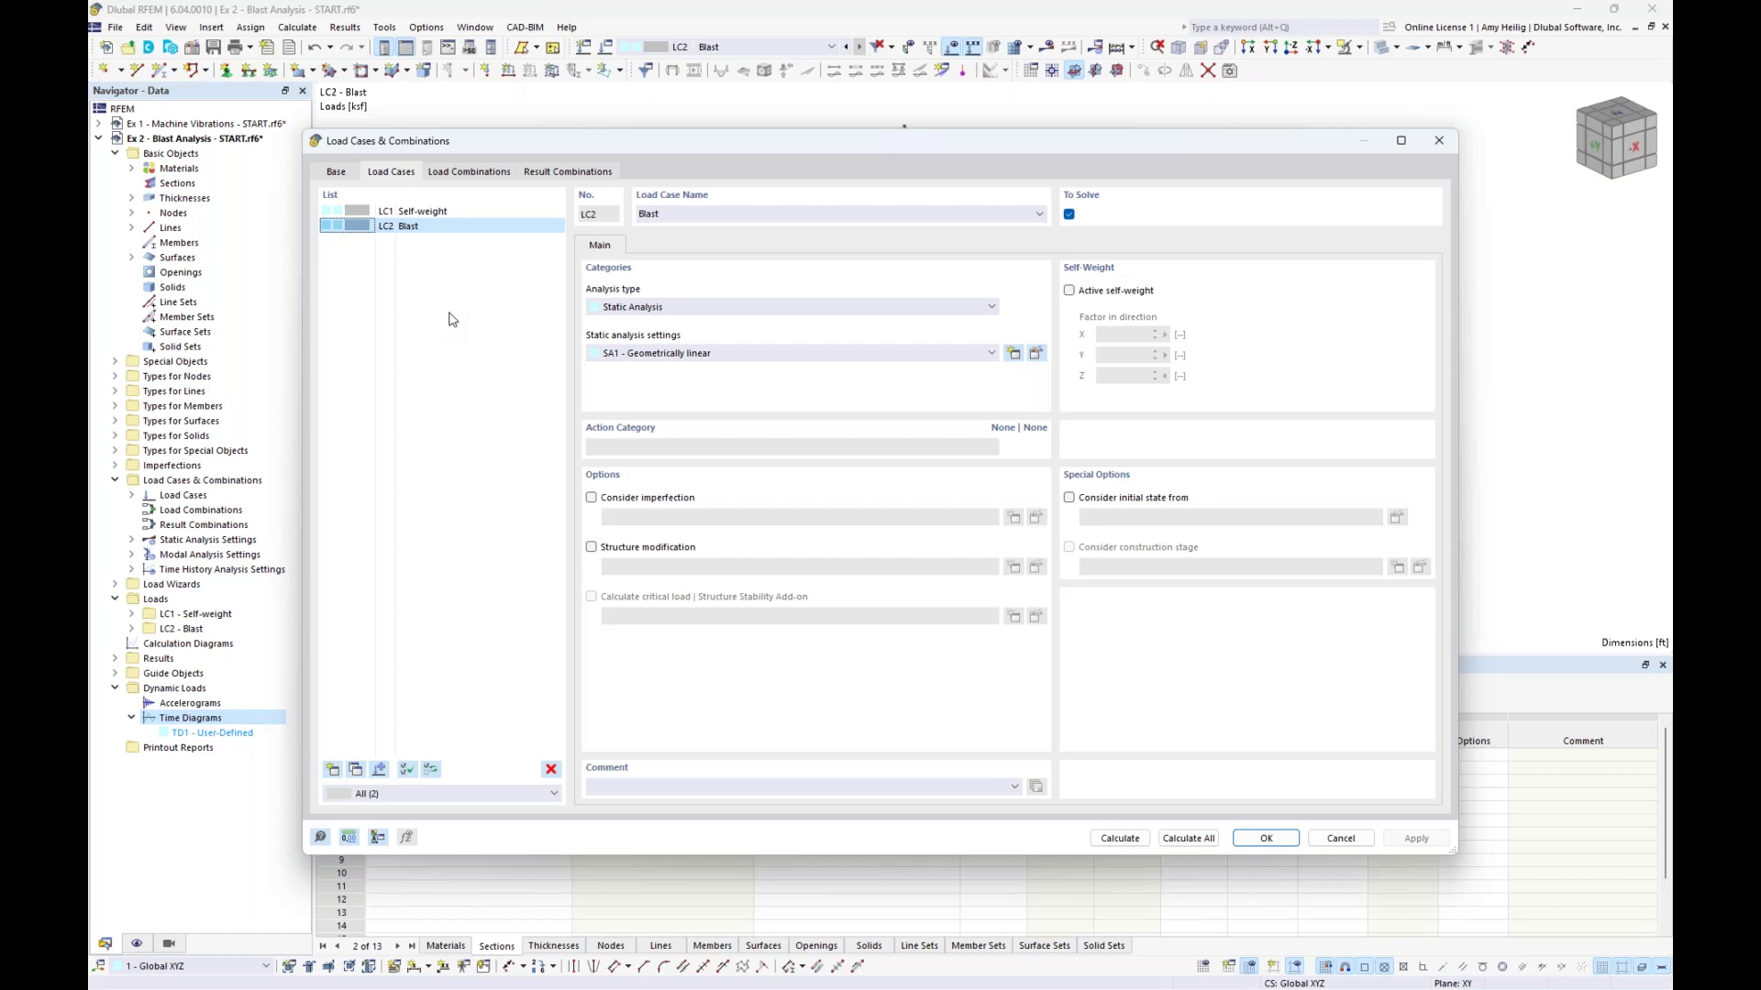
{"action": "left_click", "coordinate": [469, 172]}
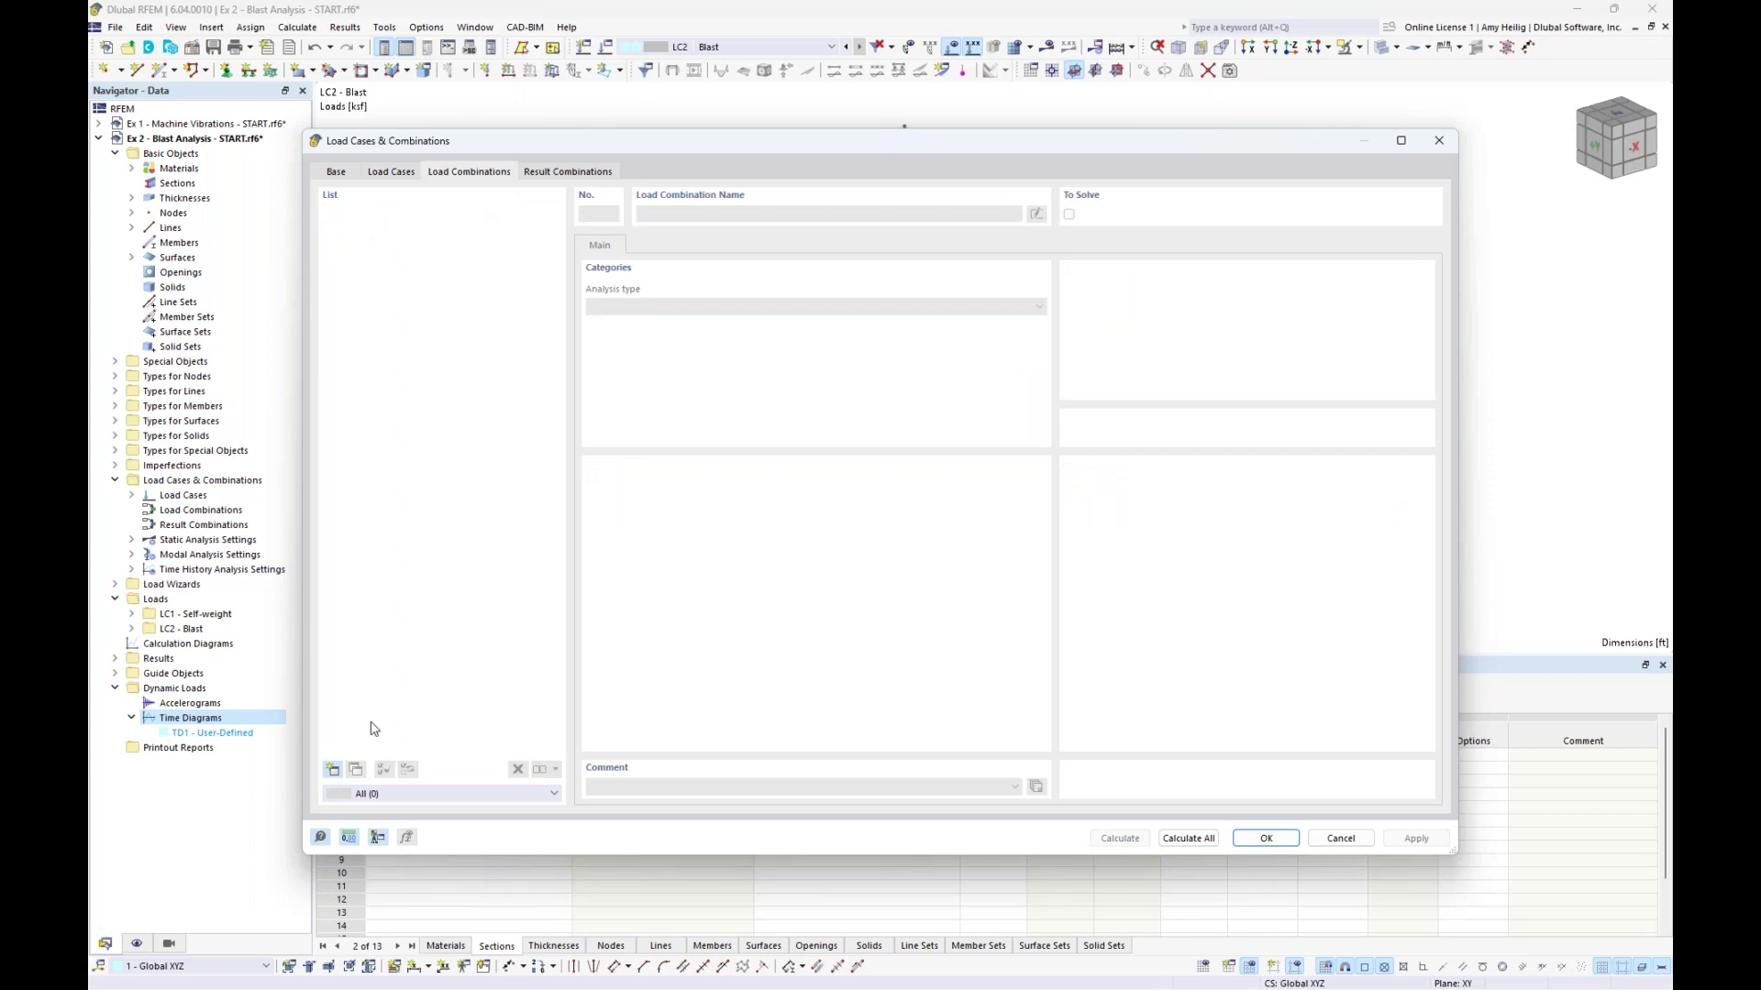
{"action": "left_click", "coordinate": [333, 769]}
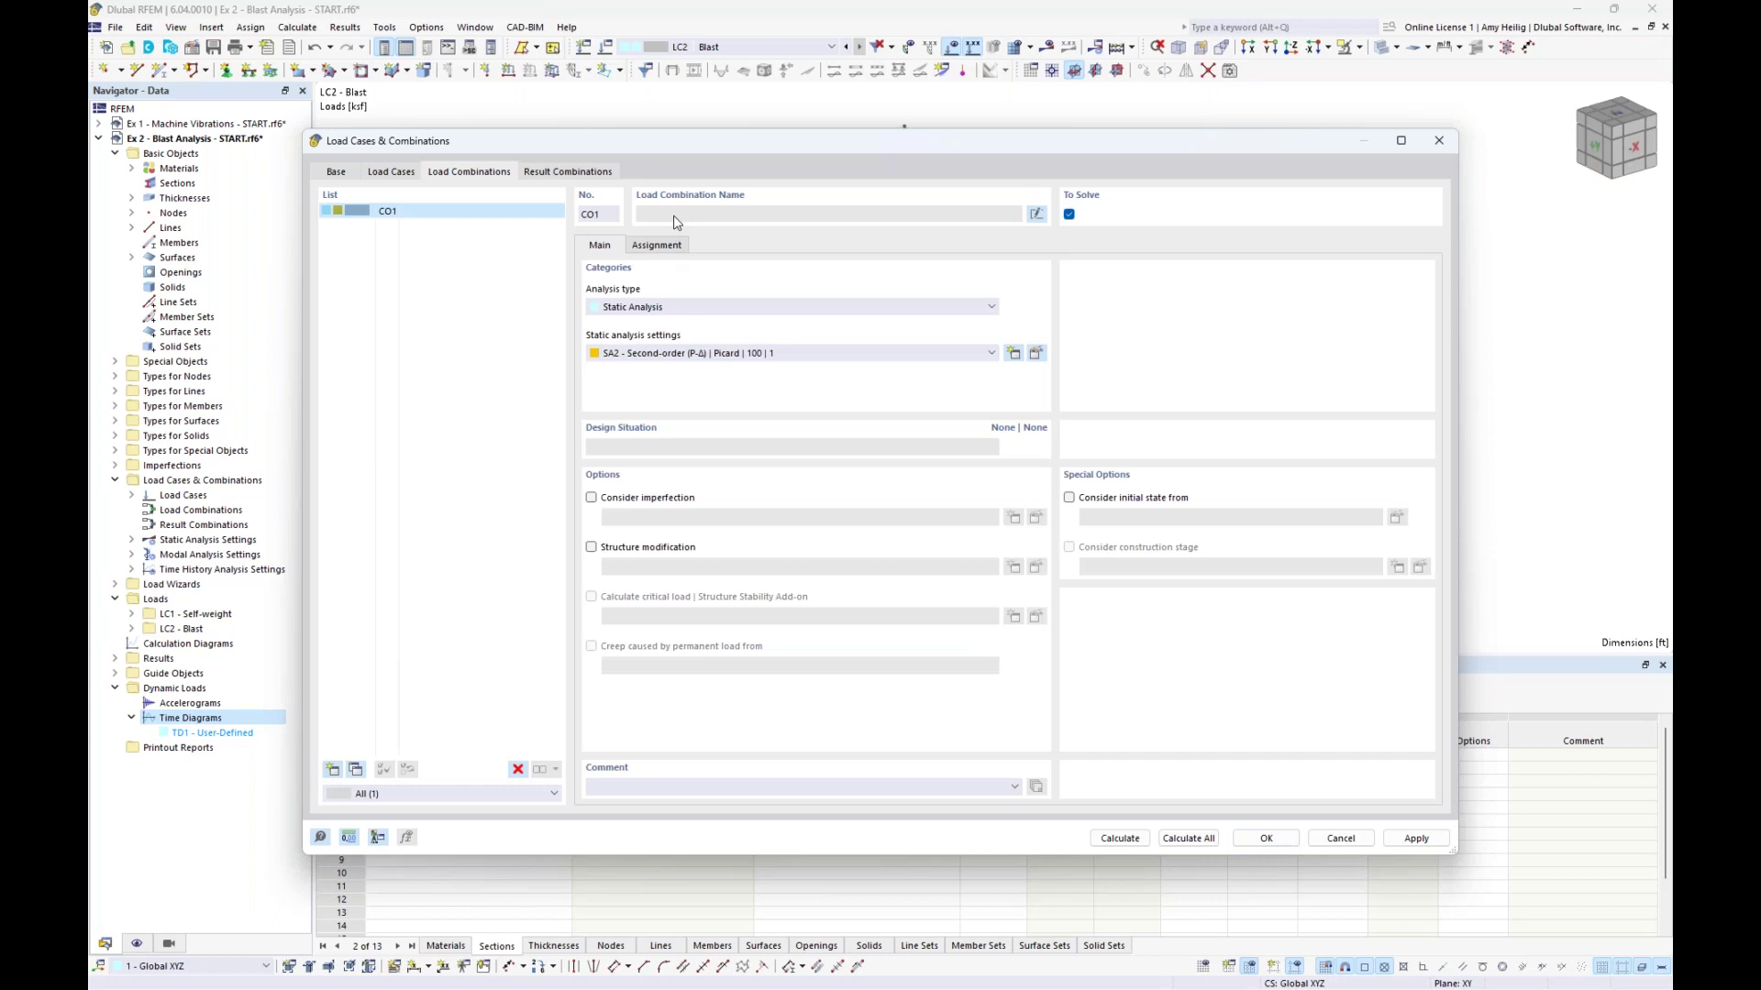
{"action": "left_click", "coordinate": [1034, 219]}
{"action": "type", "text": "THA"}
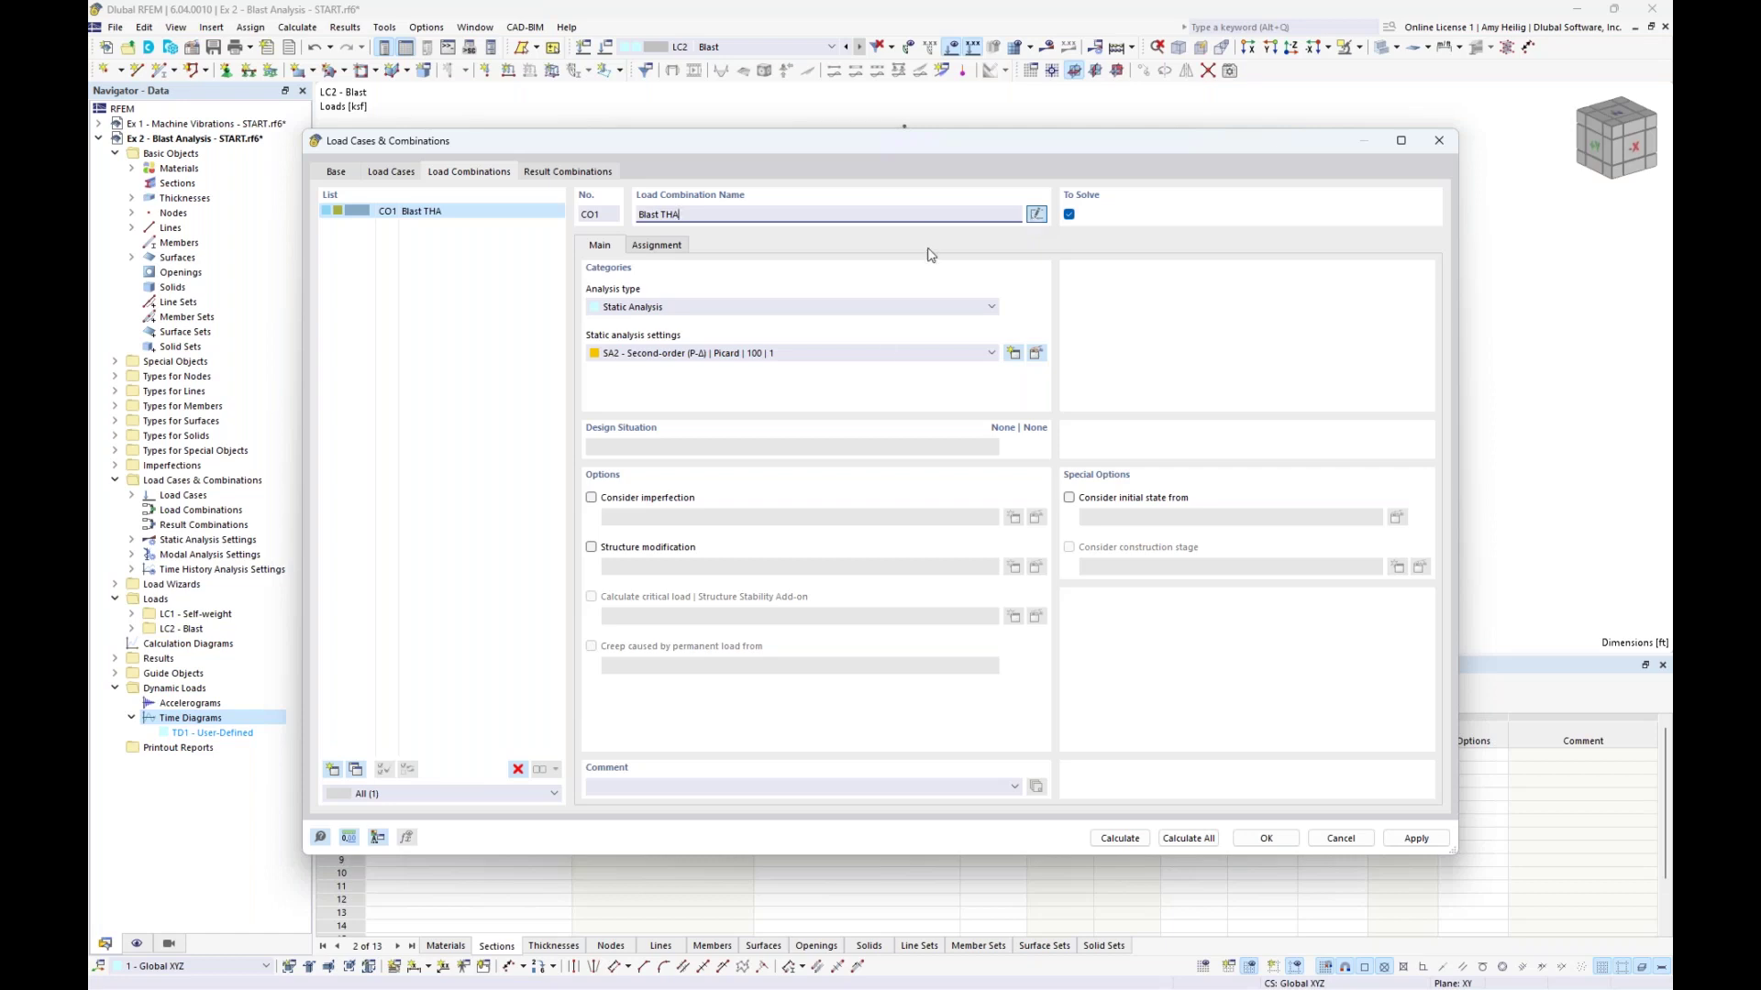
{"action": "left_click", "coordinate": [725, 306]}
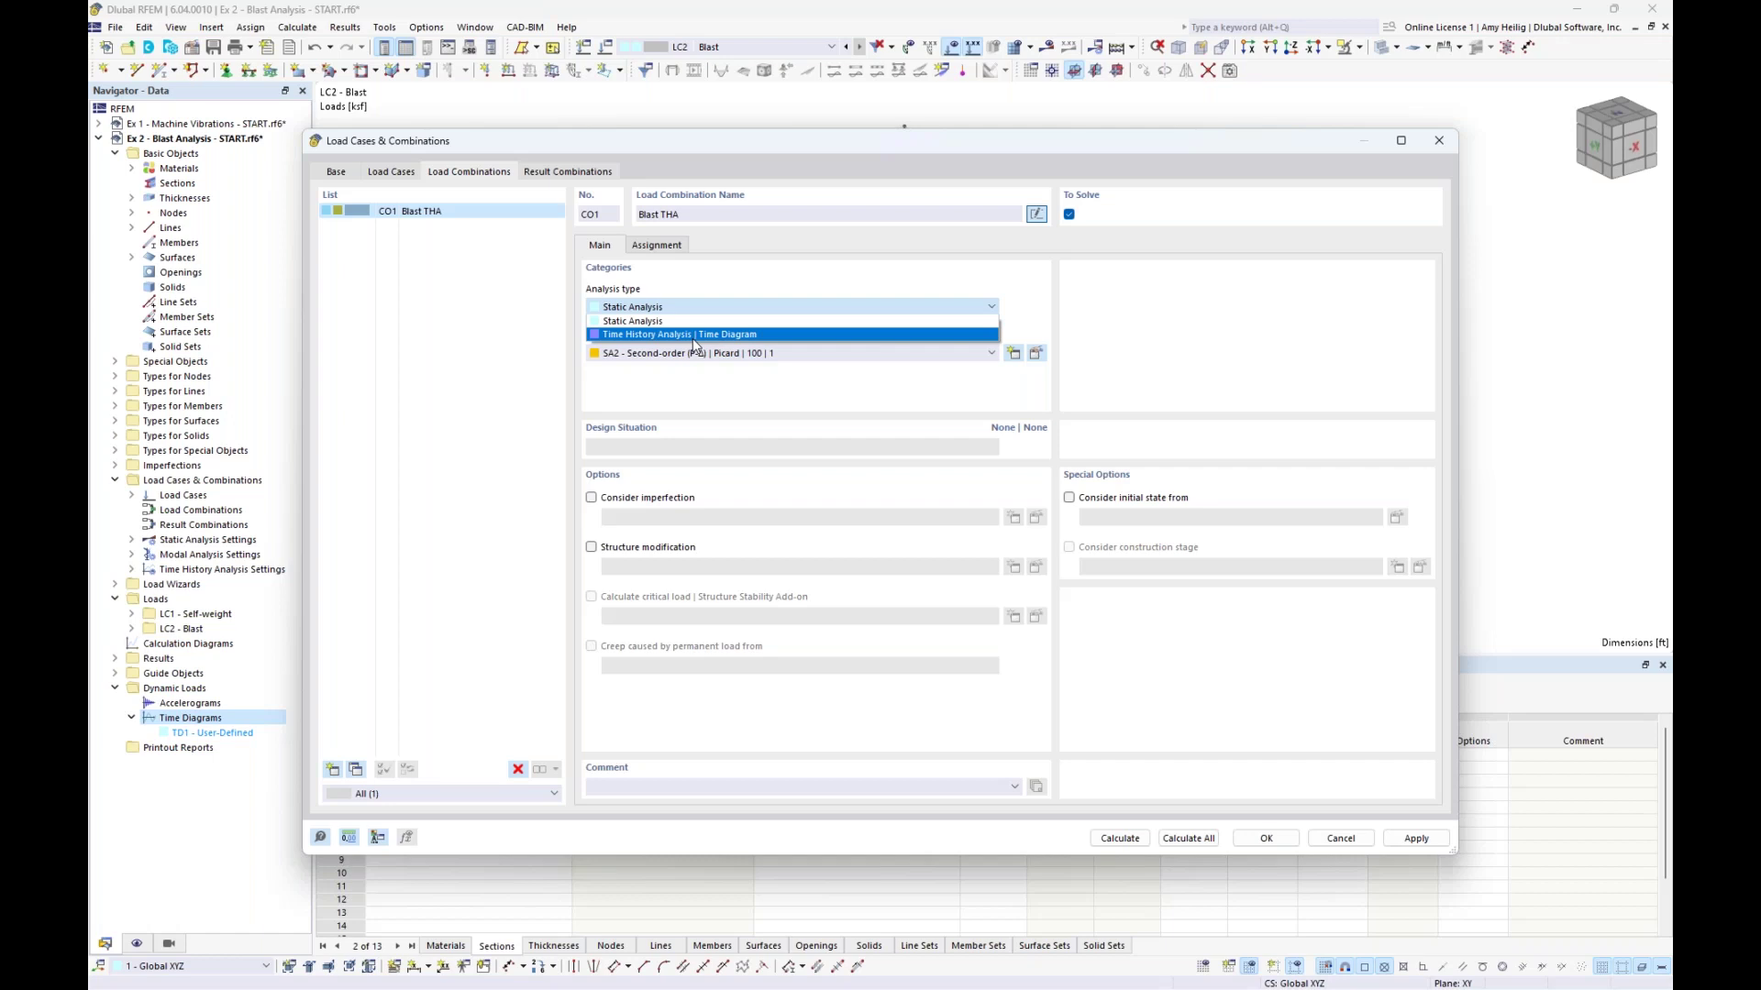
{"action": "left_click", "coordinate": [693, 336]}
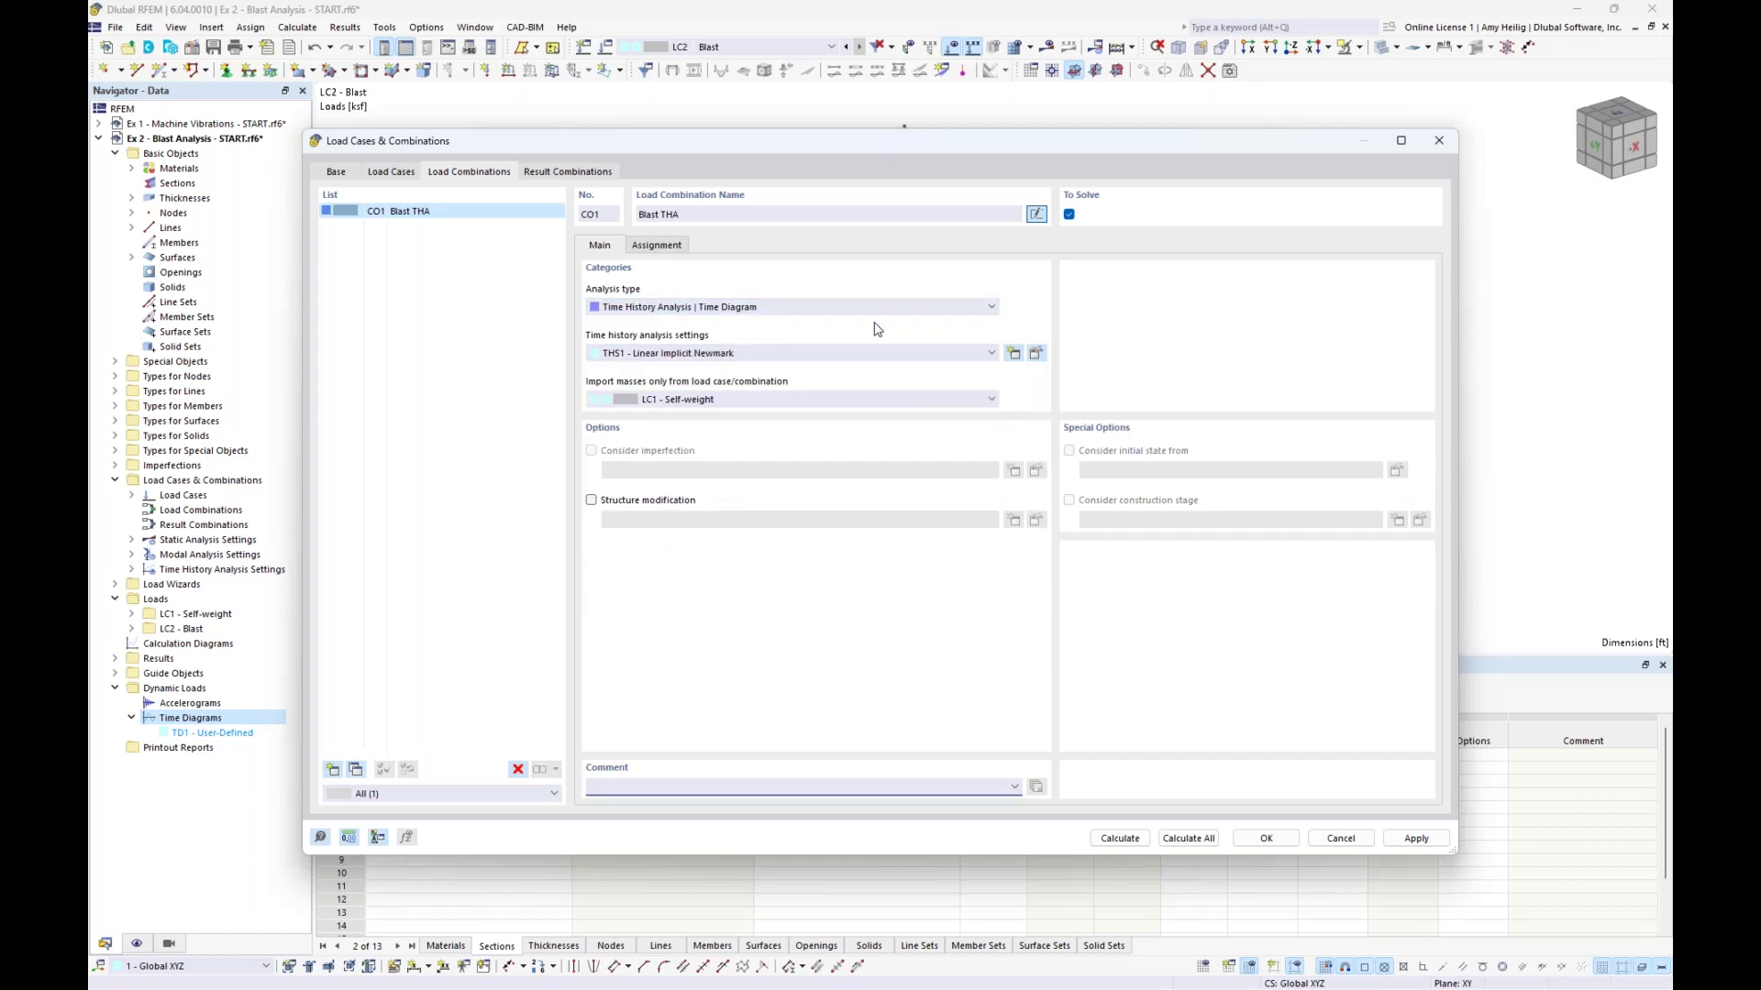
Edit the combination's time history analysis settings, keeping Linear Implicit Newmark, with a maximum time of 1.0 s and saved time steps split by 10
{"action": "left_click", "coordinate": [1037, 354]}
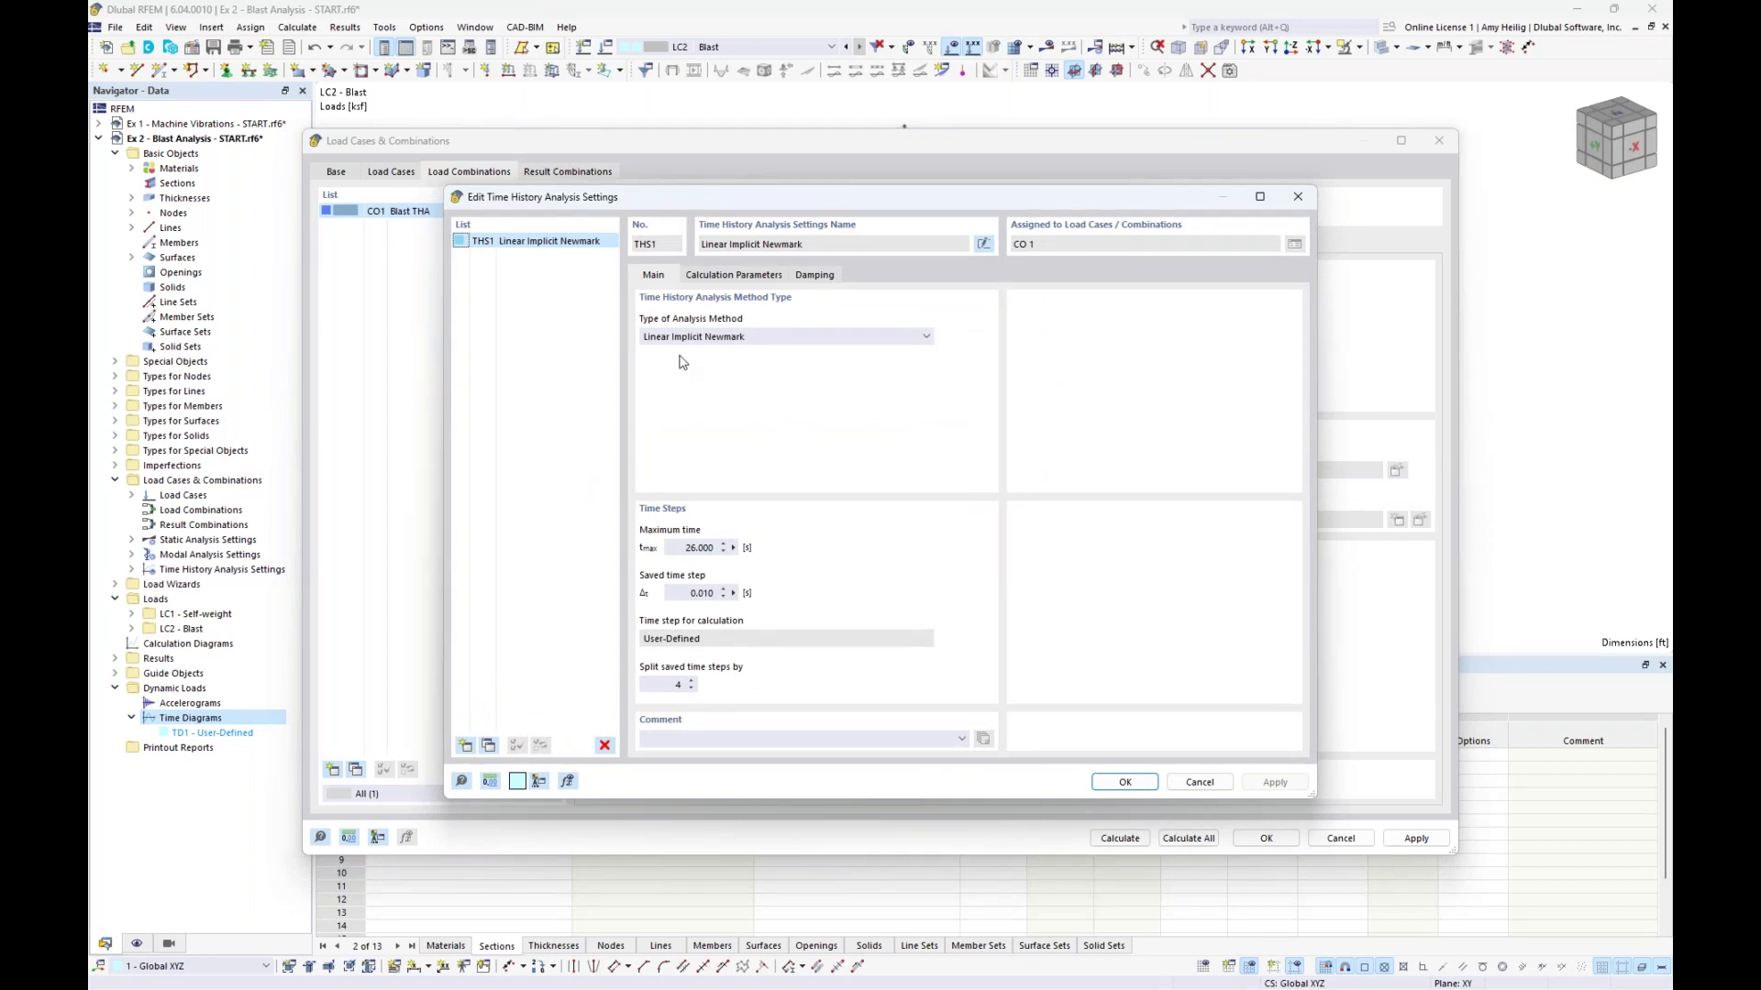
{"action": "left_click", "coordinate": [712, 339]}
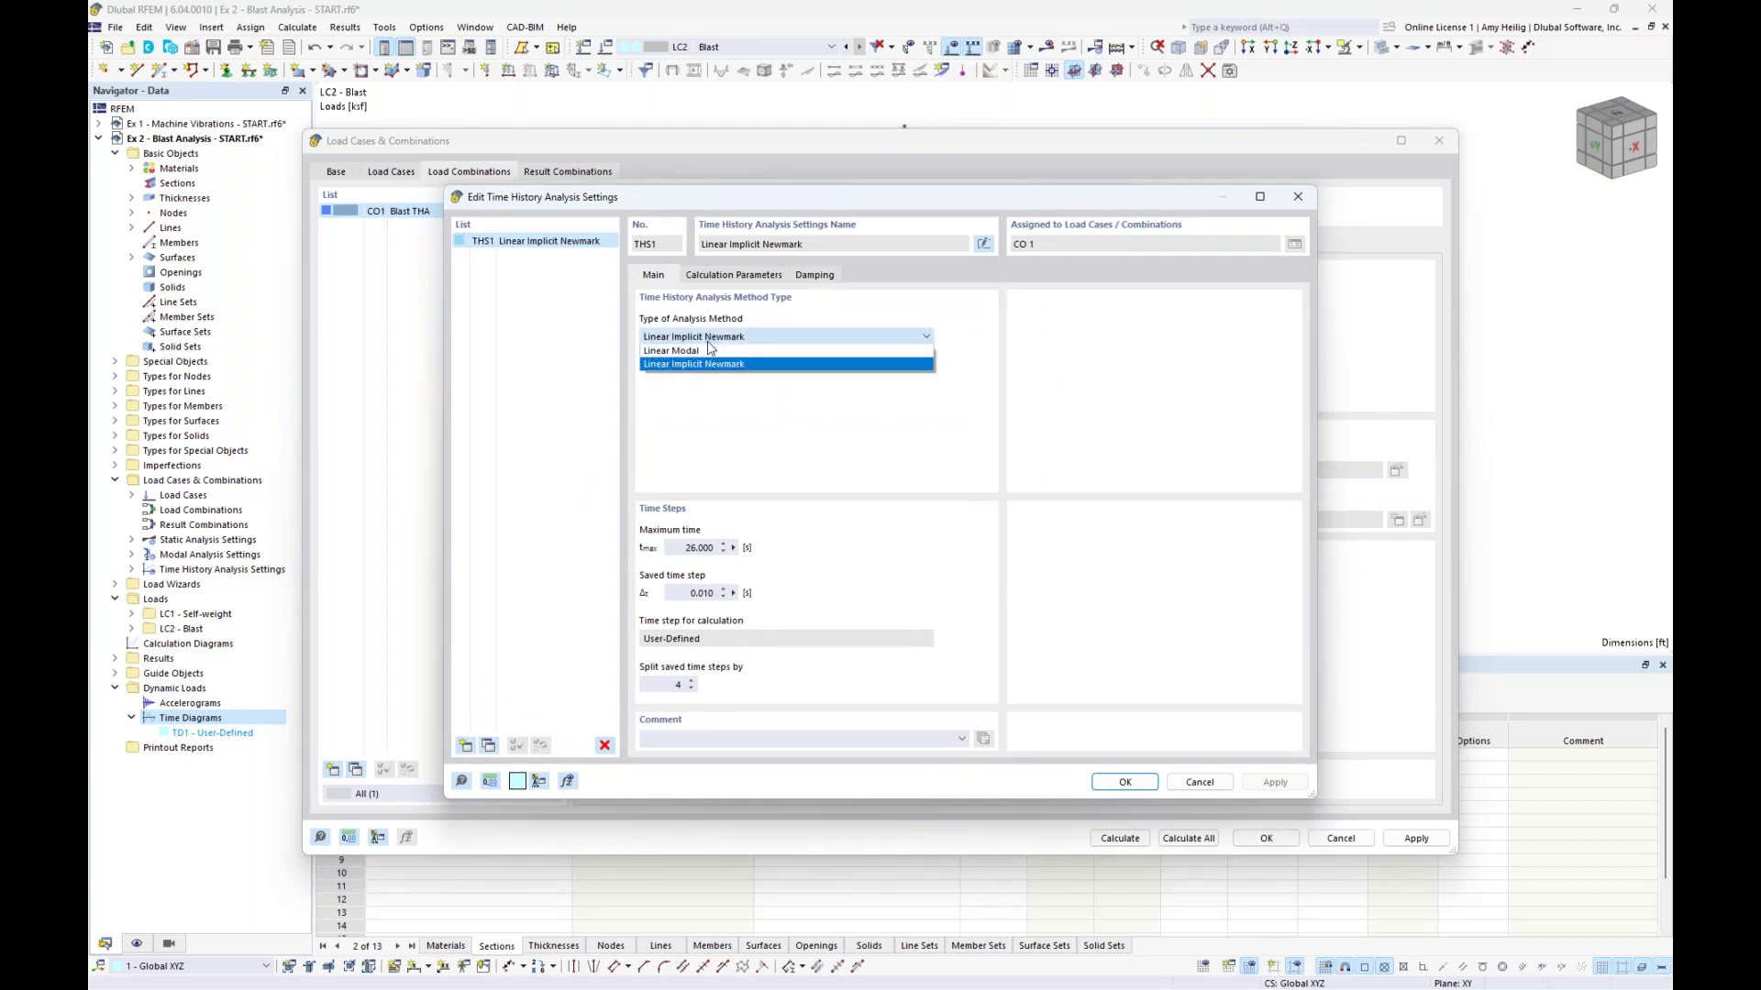
{"action": "left_click", "coordinate": [753, 396]}
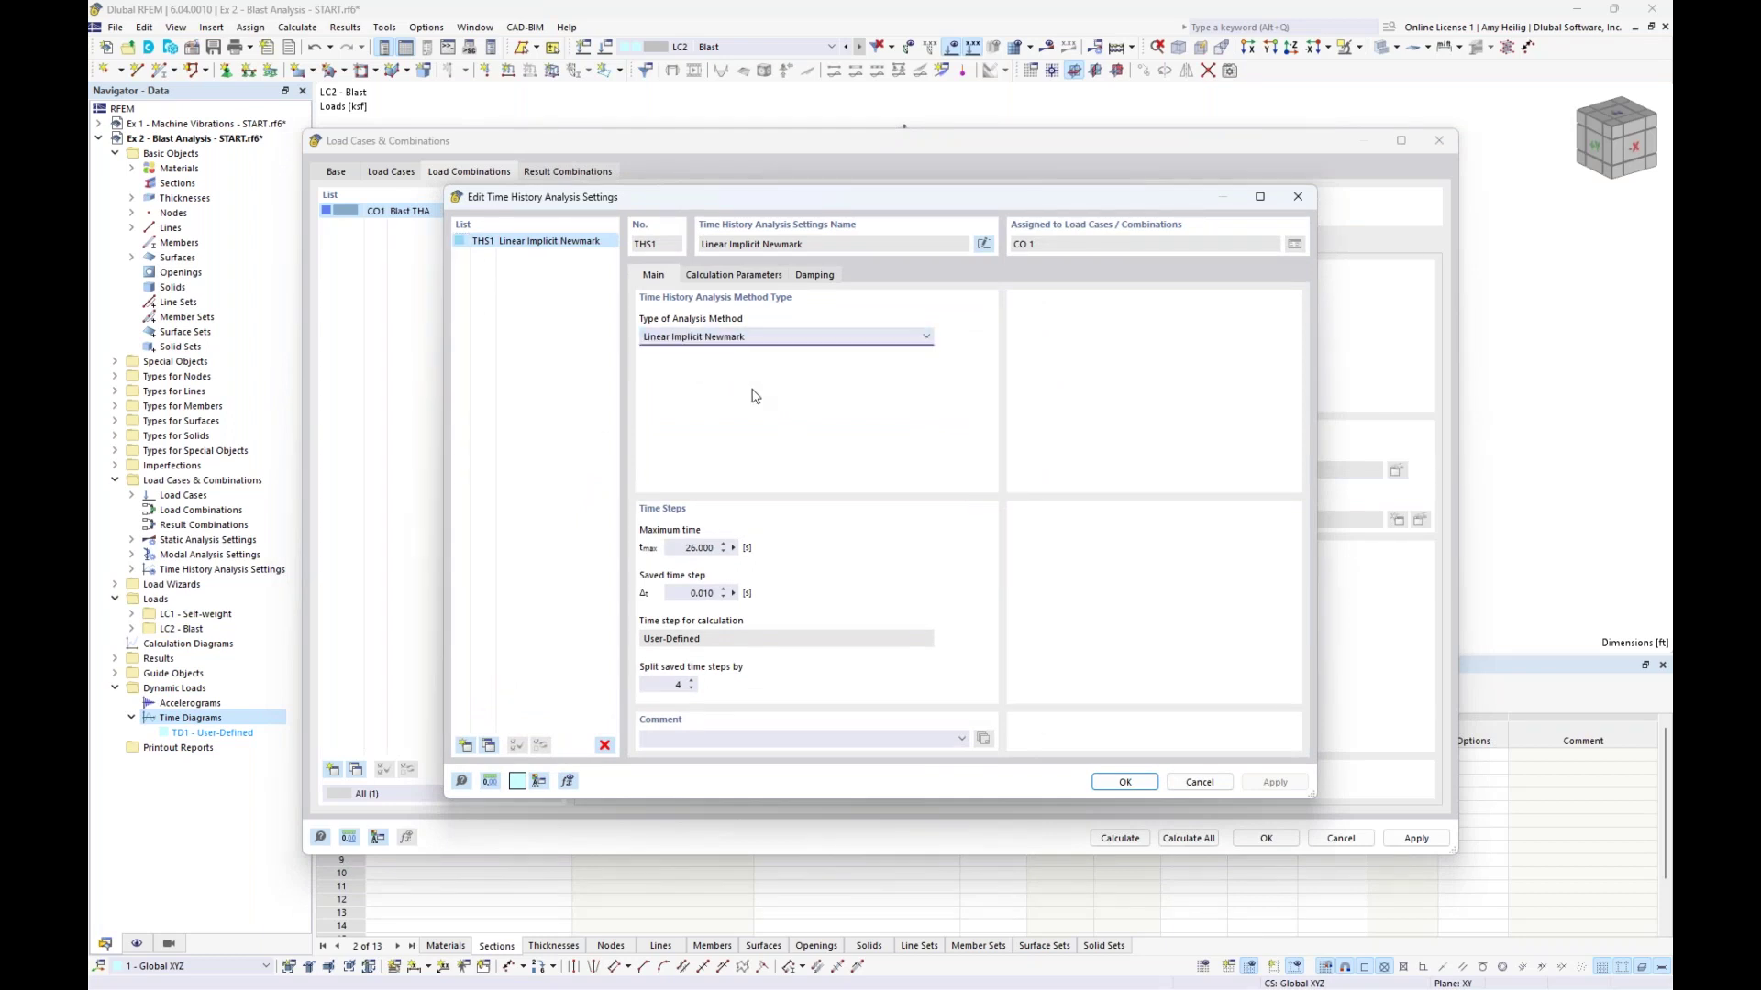
{"action": "double_click", "coordinate": [699, 548]}
{"action": "type", "text": "1.0"}
{"action": "left_click", "coordinate": [654, 683]}
{"action": "type", "text": "10"}
Set the mass matrix type to Consistent, save the analysis settings and import masses from LC1 - Self-weight
{"action": "left_click", "coordinate": [735, 276]}
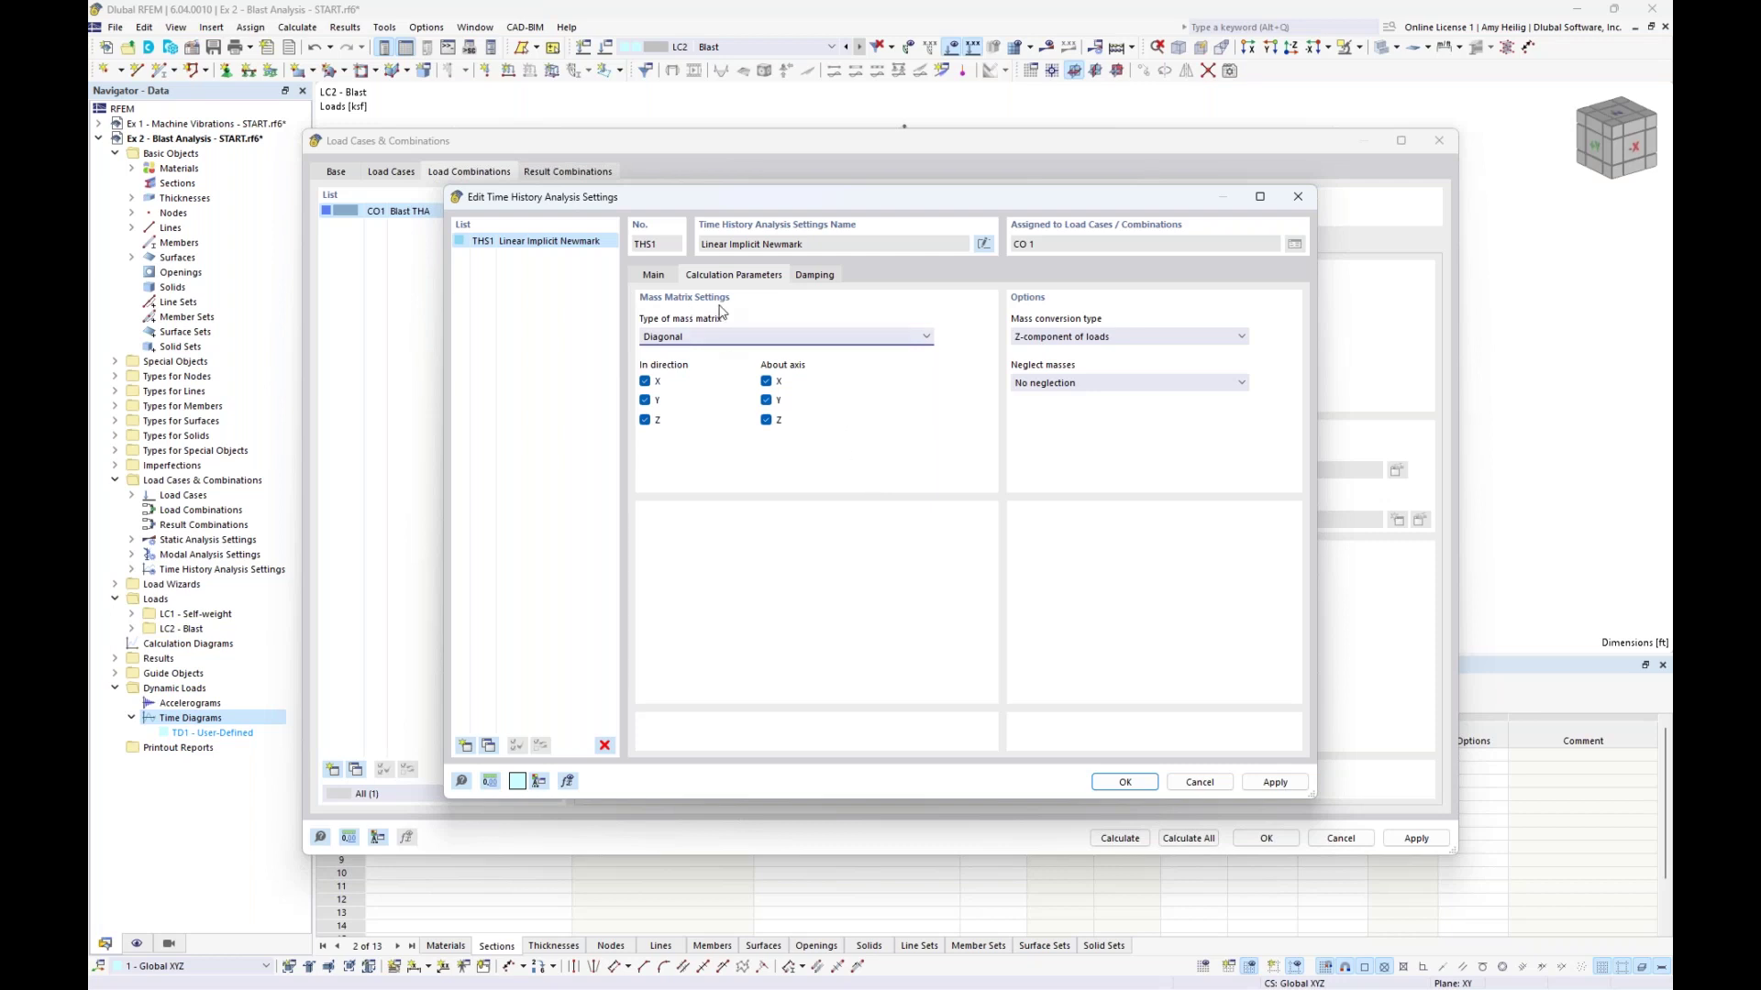
{"action": "left_click", "coordinate": [721, 338]}
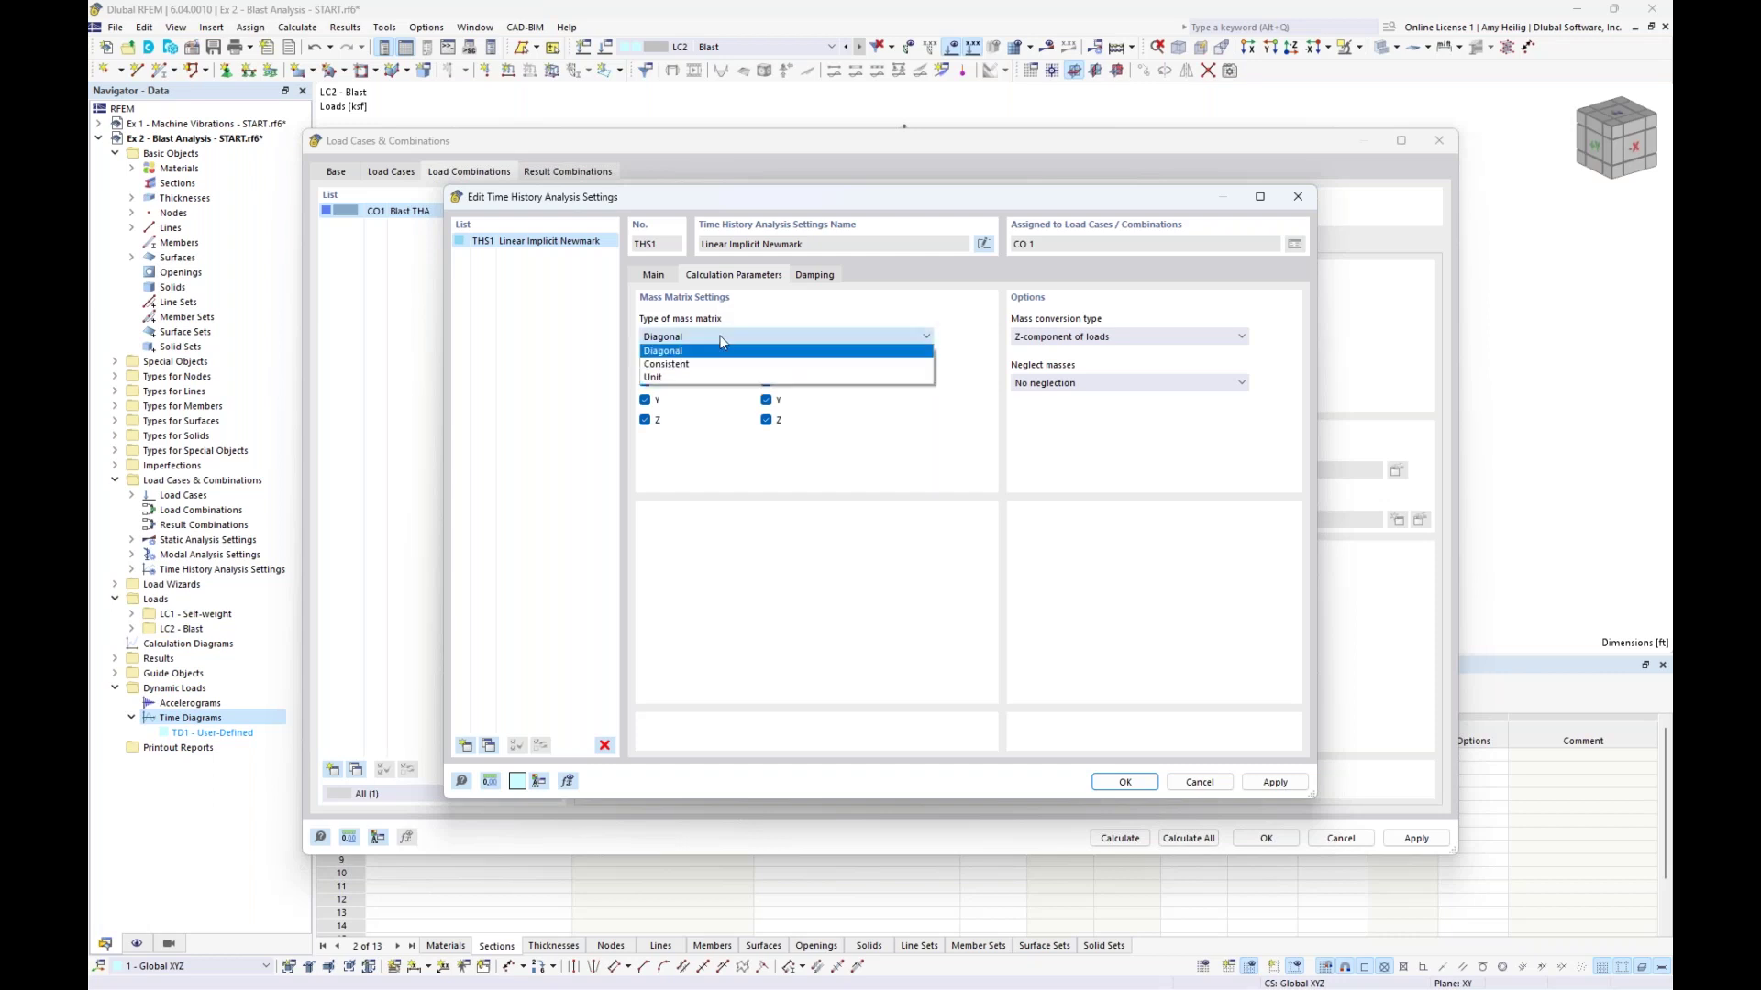
{"action": "left_click", "coordinate": [706, 365]}
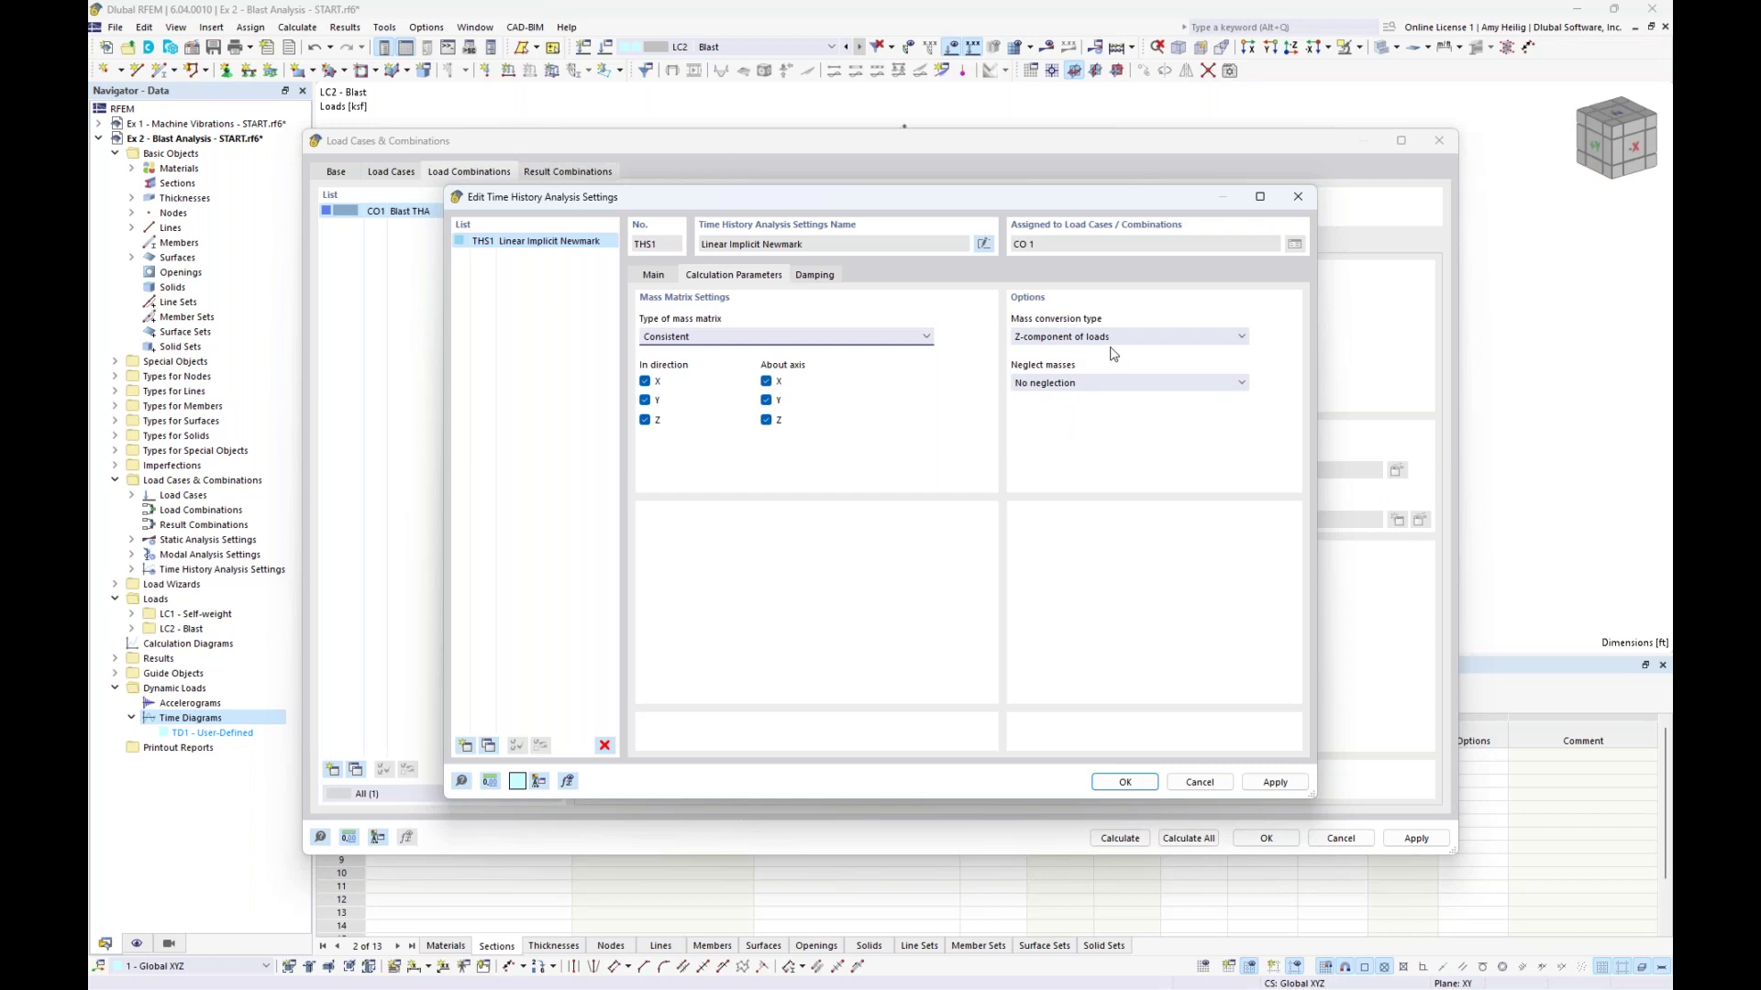
{"action": "left_click", "coordinate": [830, 280]}
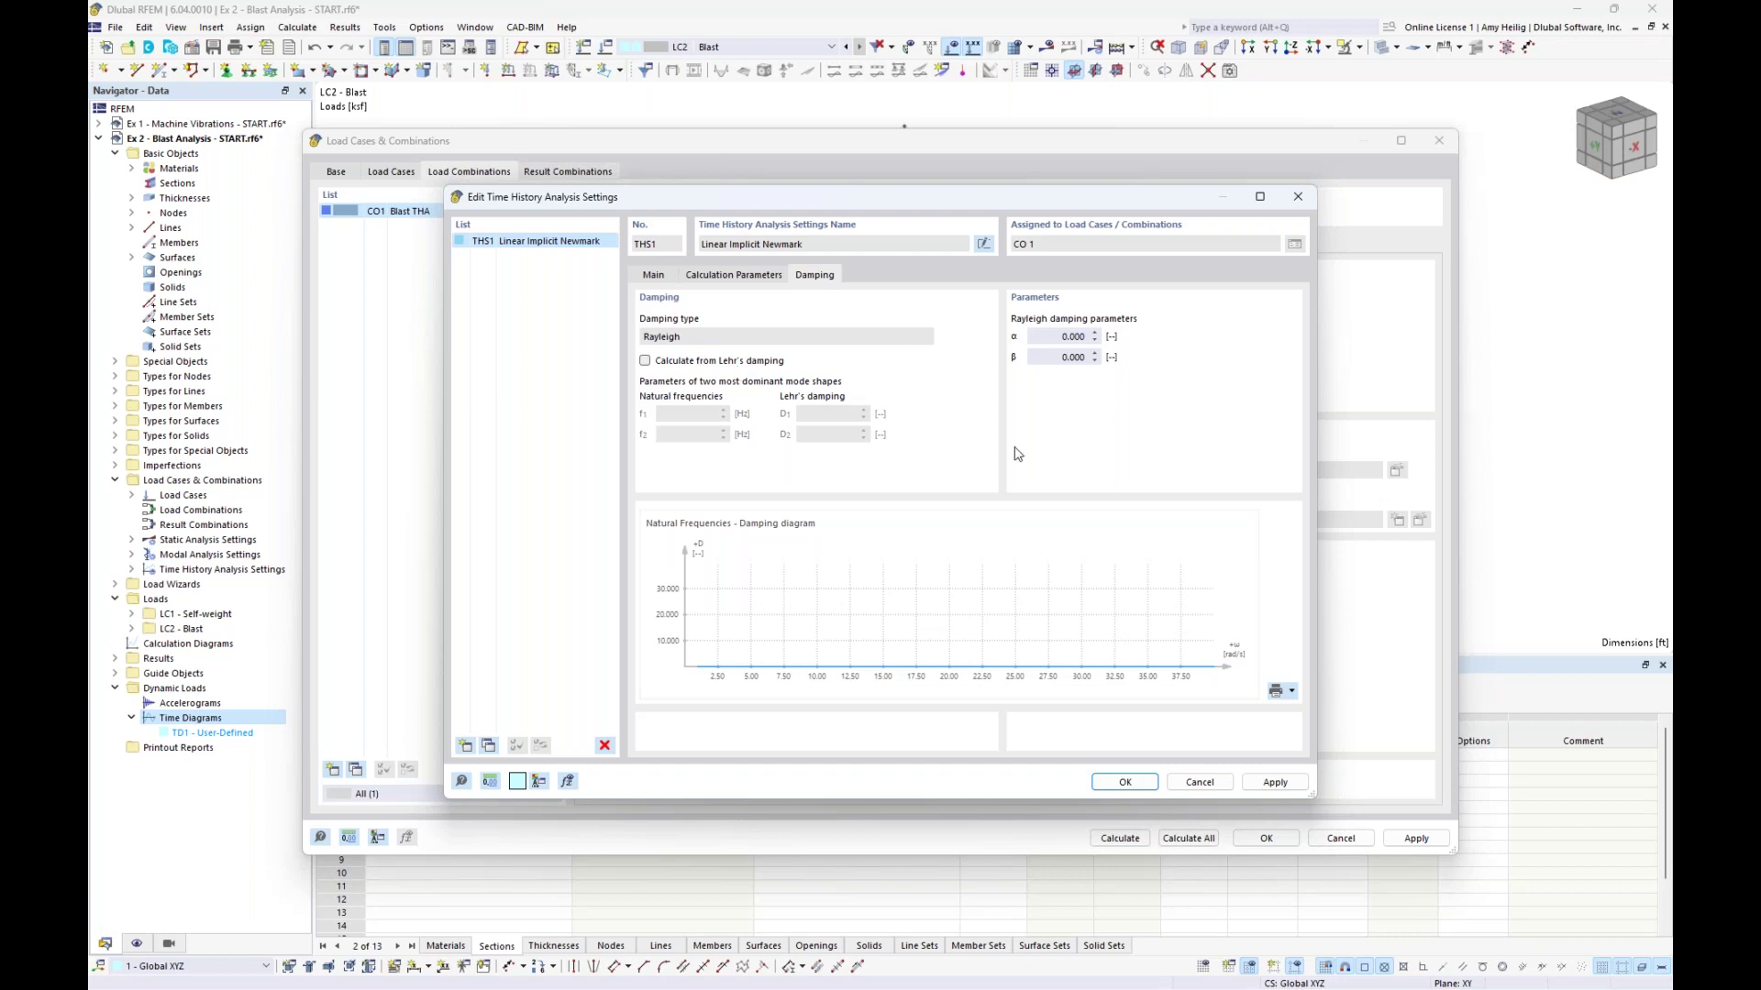
{"action": "left_click", "coordinate": [1126, 782]}
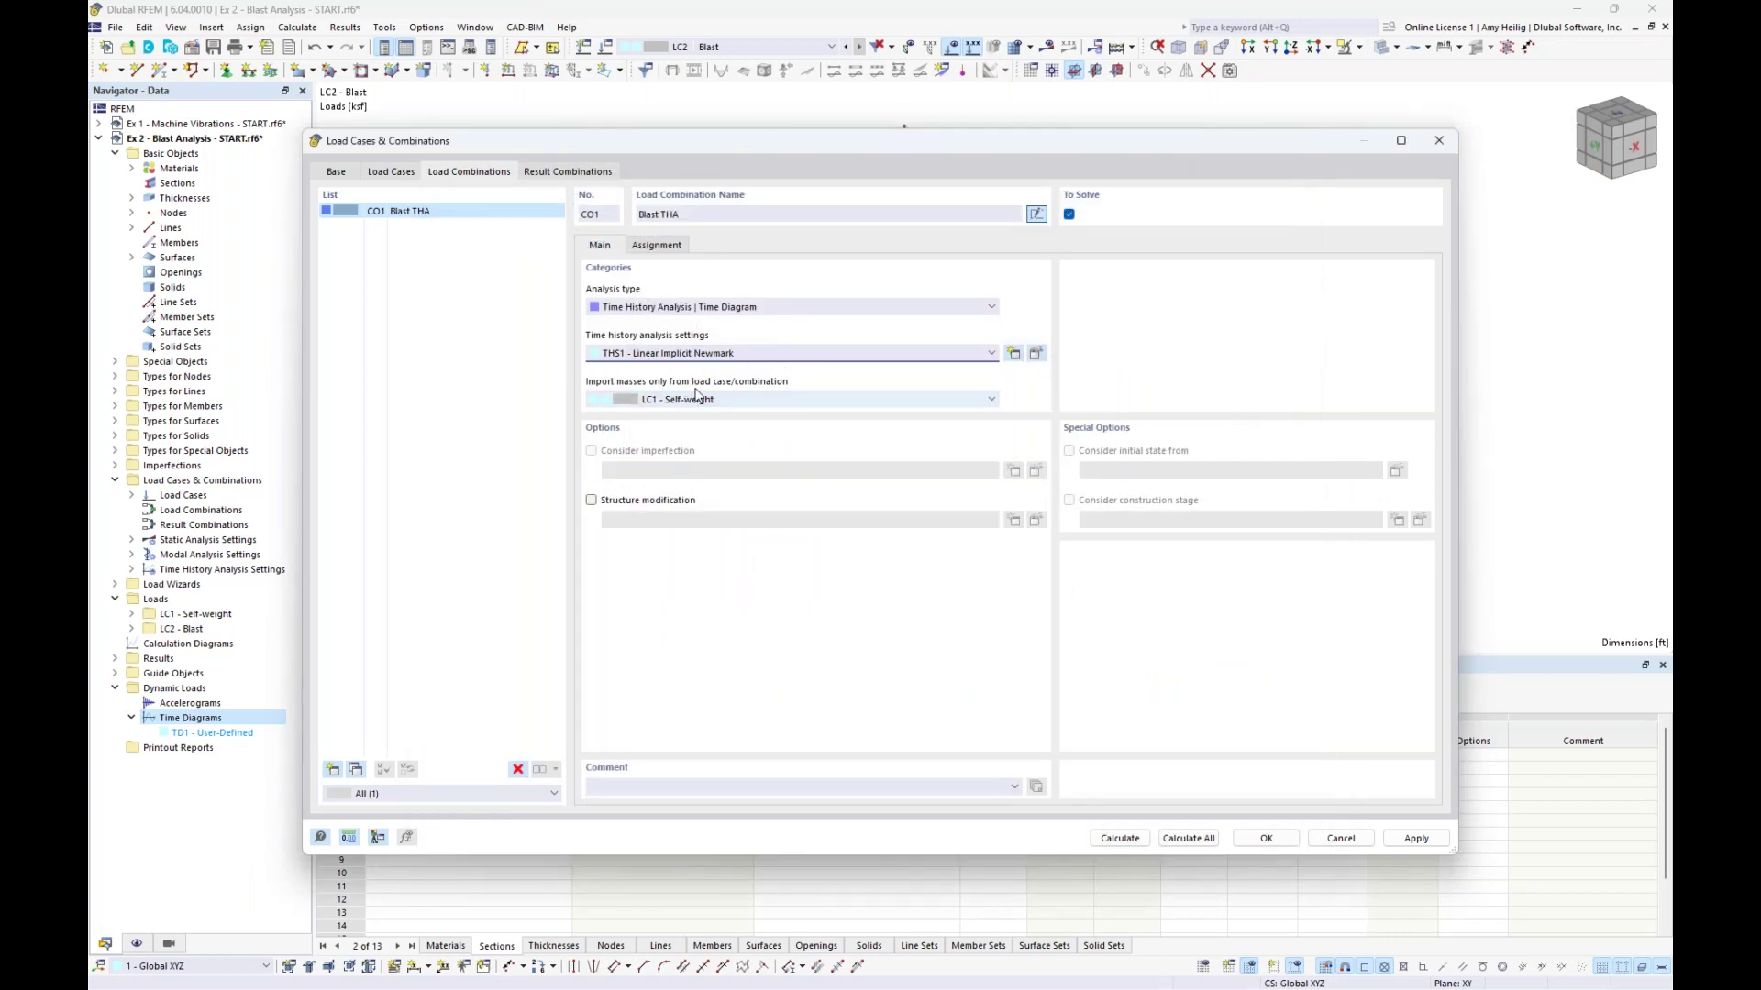
{"action": "left_click", "coordinate": [784, 399]}
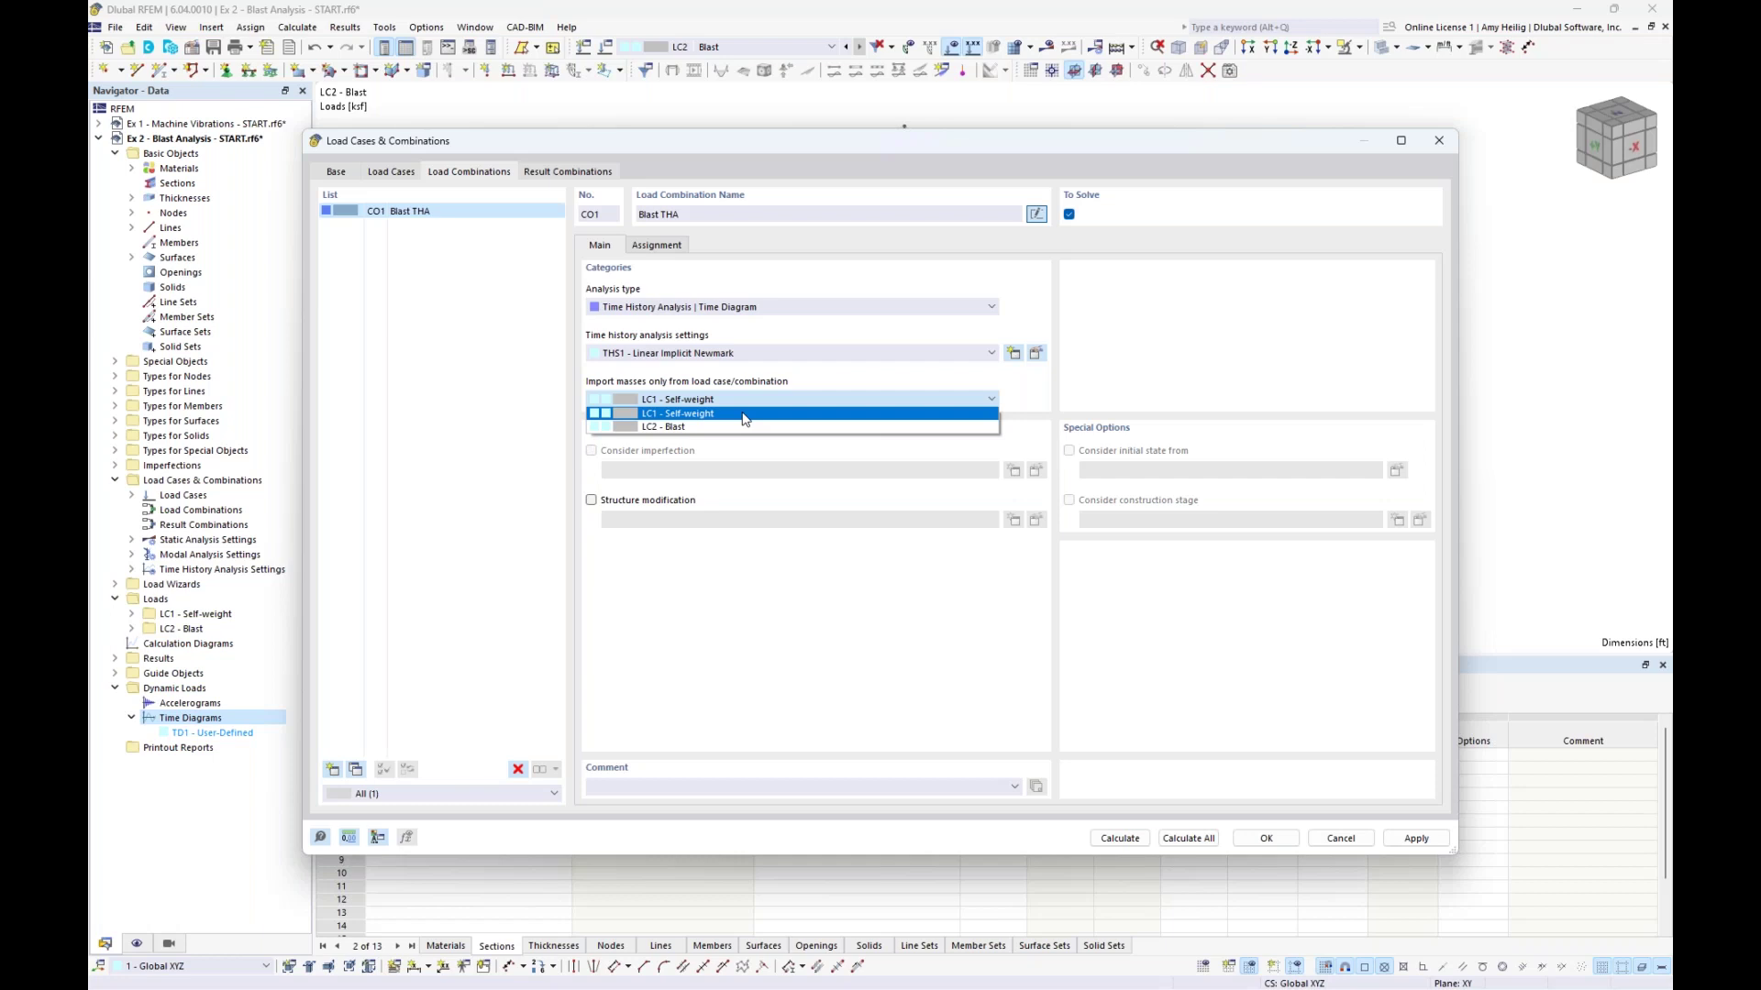
{"action": "left_click", "coordinate": [743, 415]}
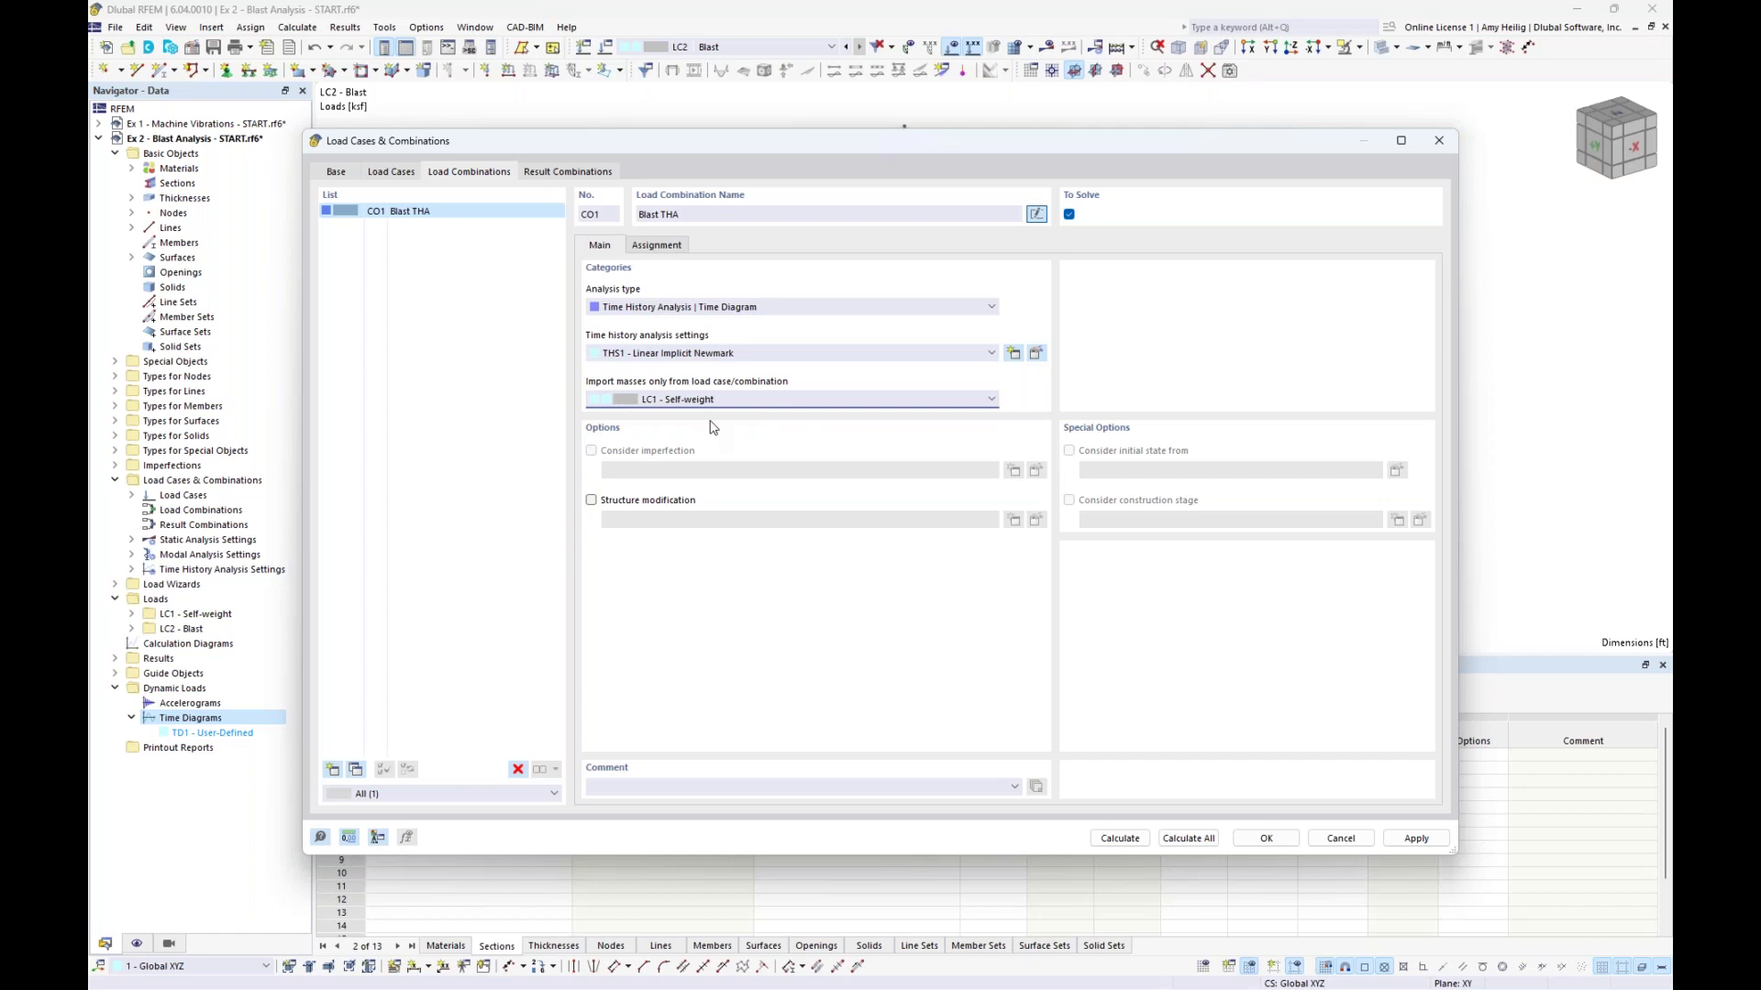
Assign load case LC2 Blast with time diagram TD1 - User-Defined to the combination and calculate it
{"action": "left_click", "coordinate": [659, 248]}
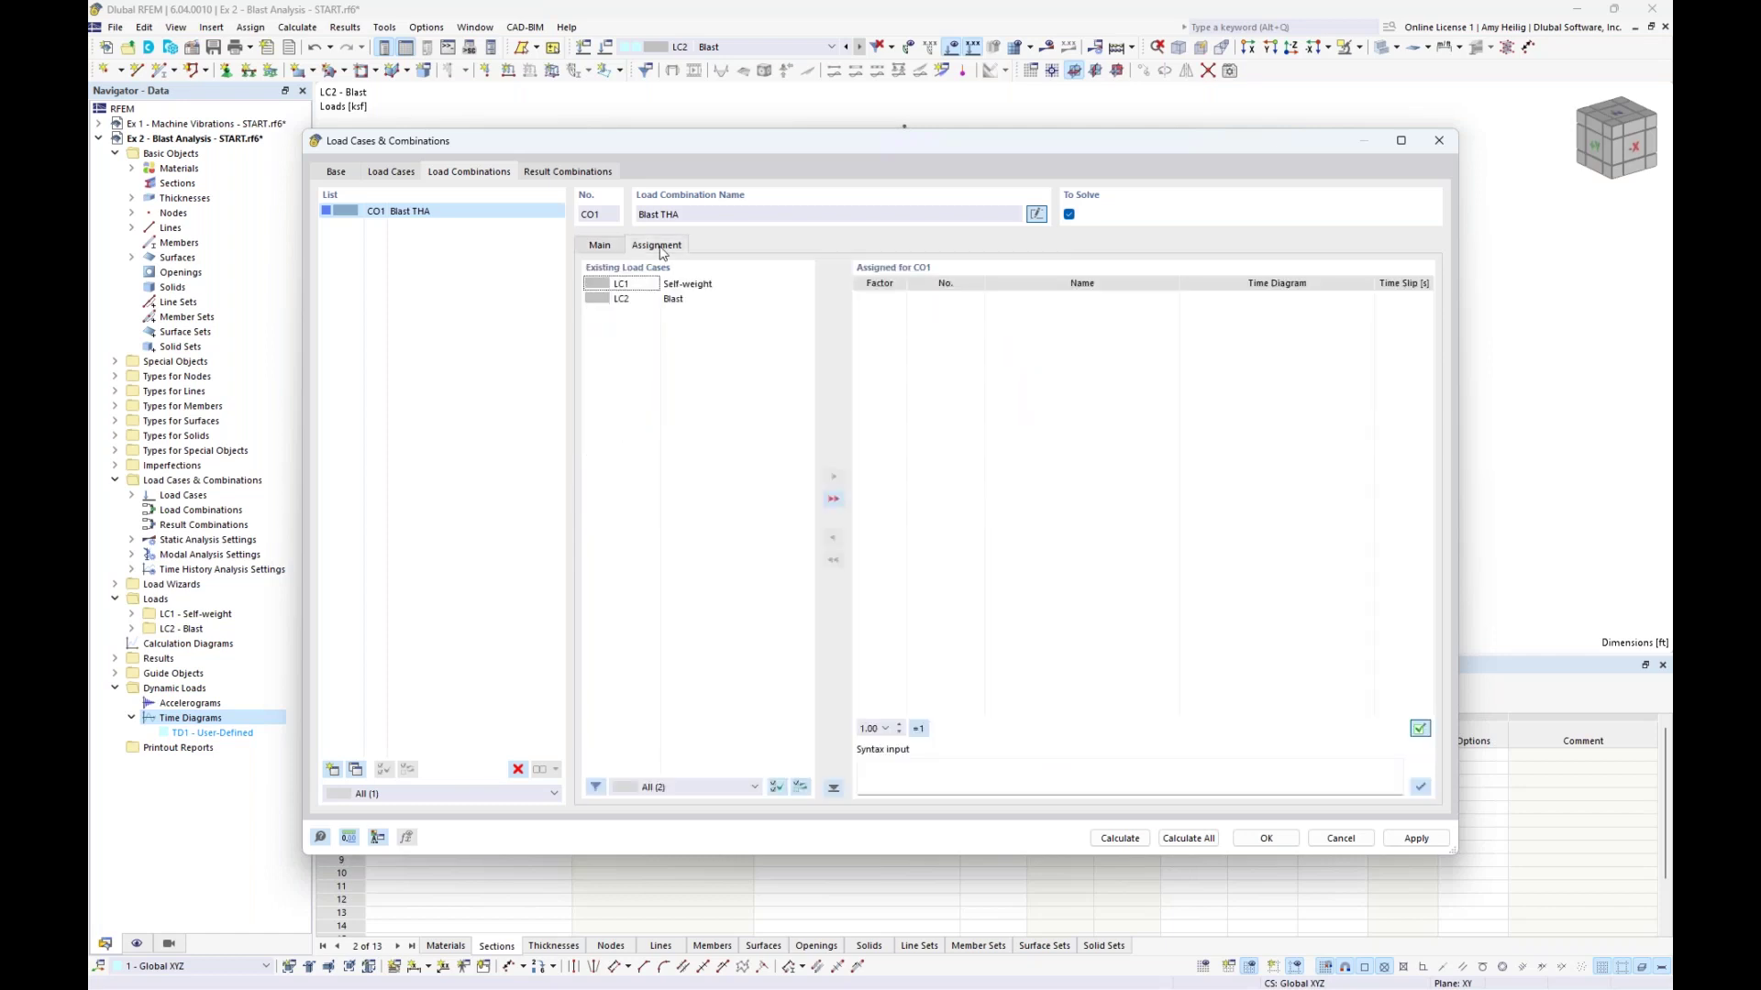
{"action": "left_click", "coordinate": [668, 299]}
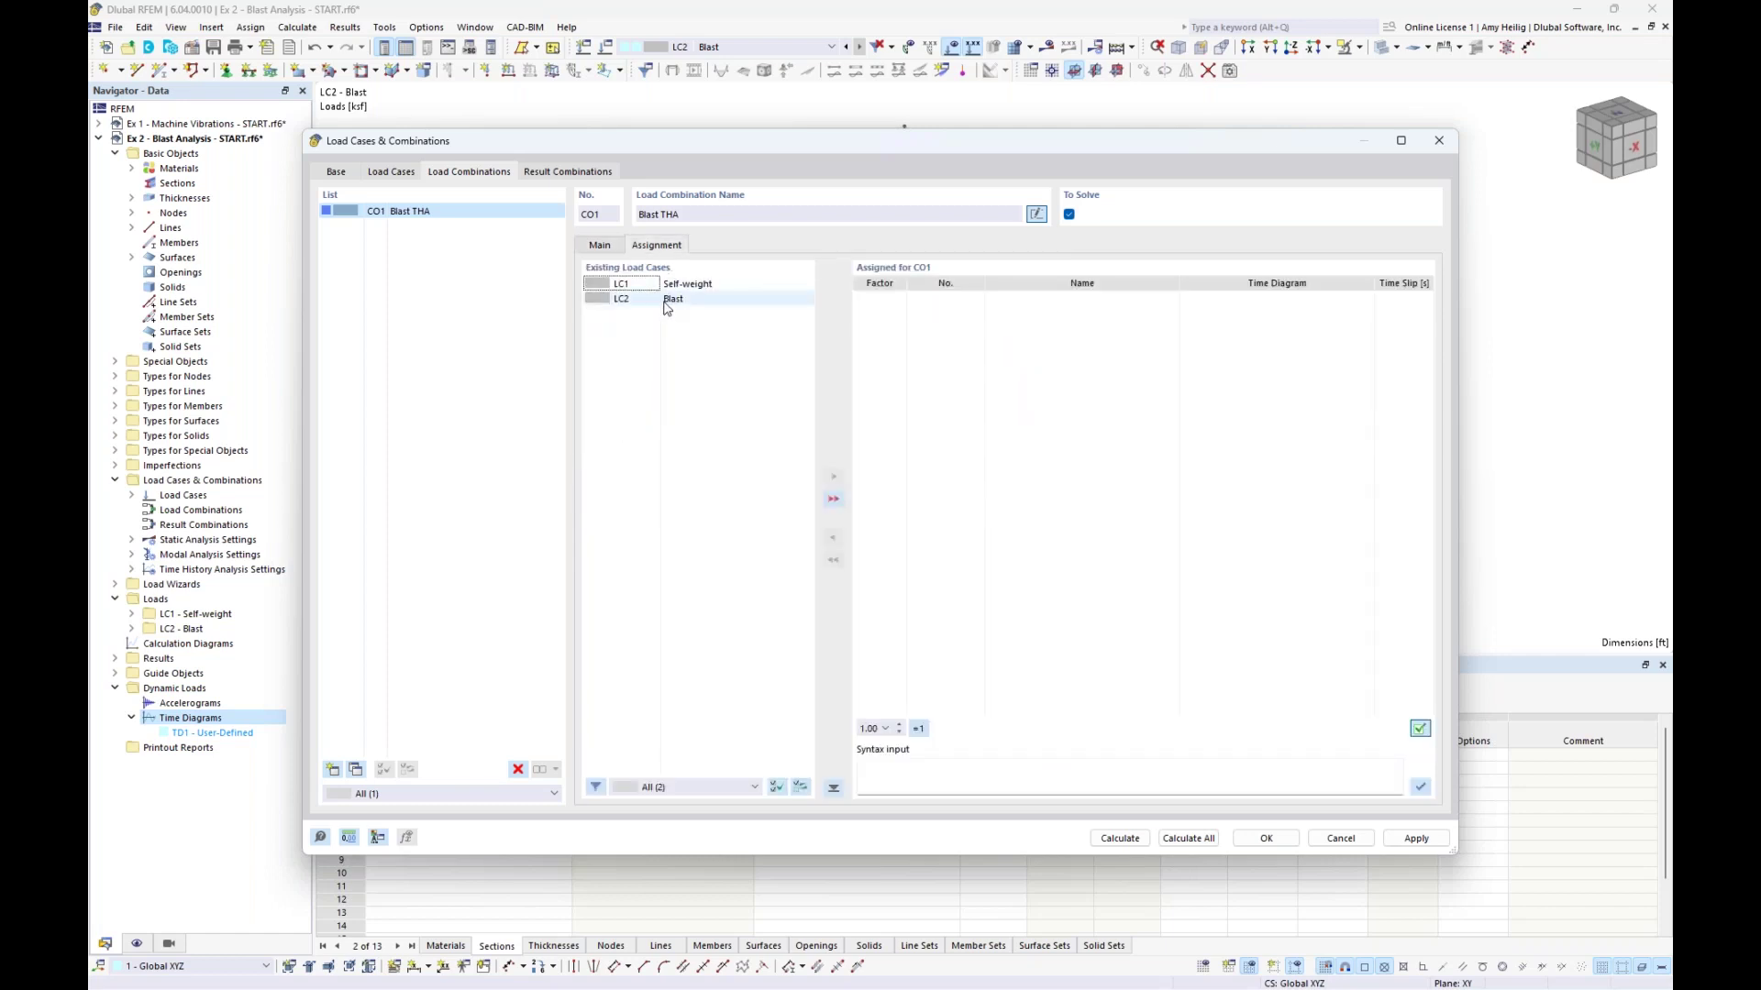
{"action": "double_click", "coordinate": [668, 299]}
{"action": "left_click_drag", "start_coordinate": [796, 153], "coordinate": [771, 552]}
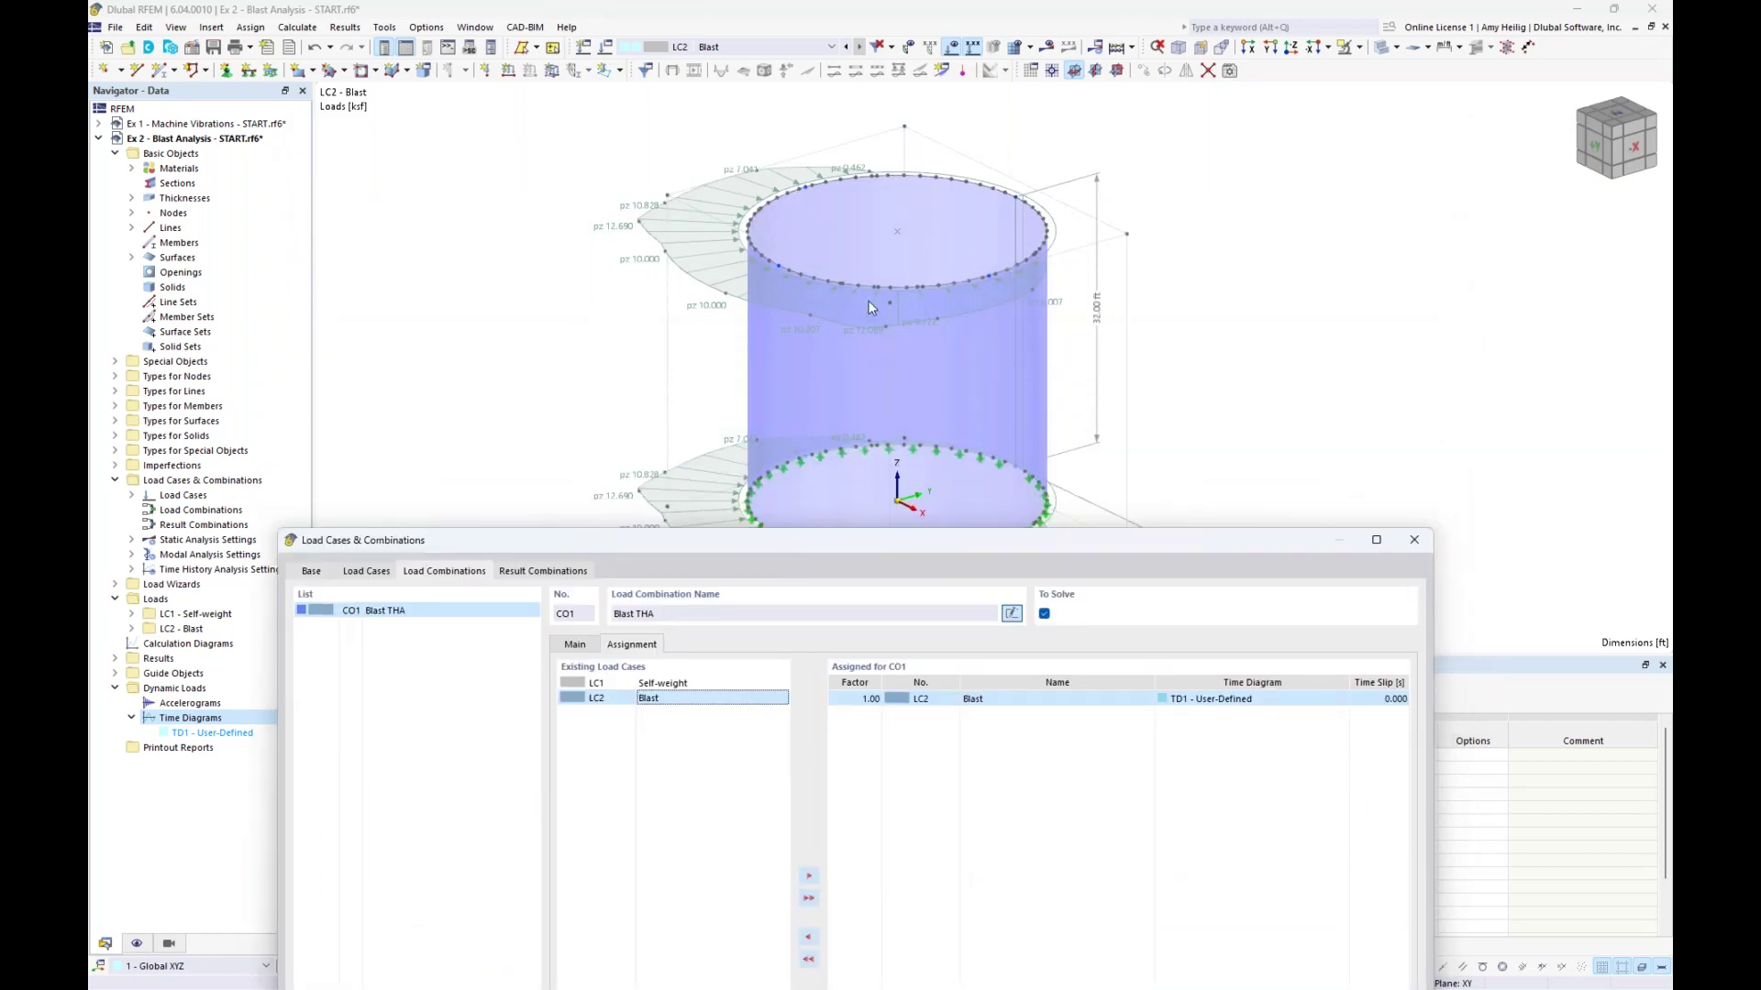
{"action": "left_click_drag", "start_coordinate": [979, 539], "coordinate": [1007, 140]}
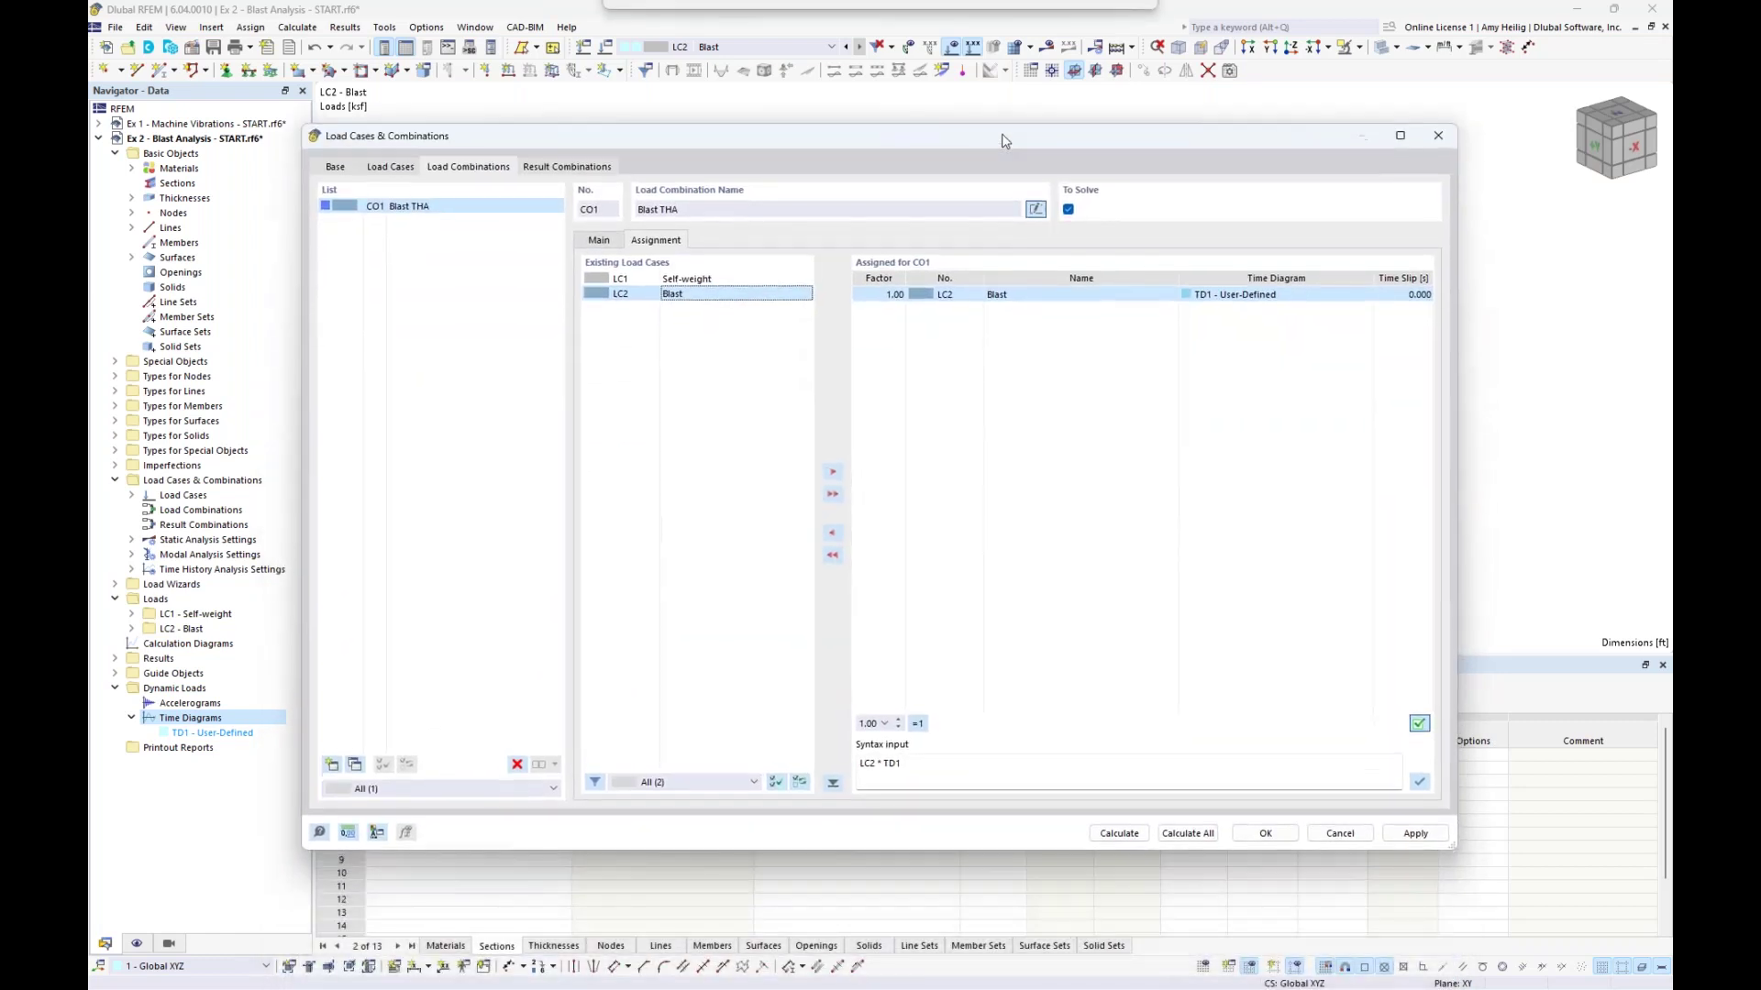
{"action": "left_click", "coordinate": [1283, 300]}
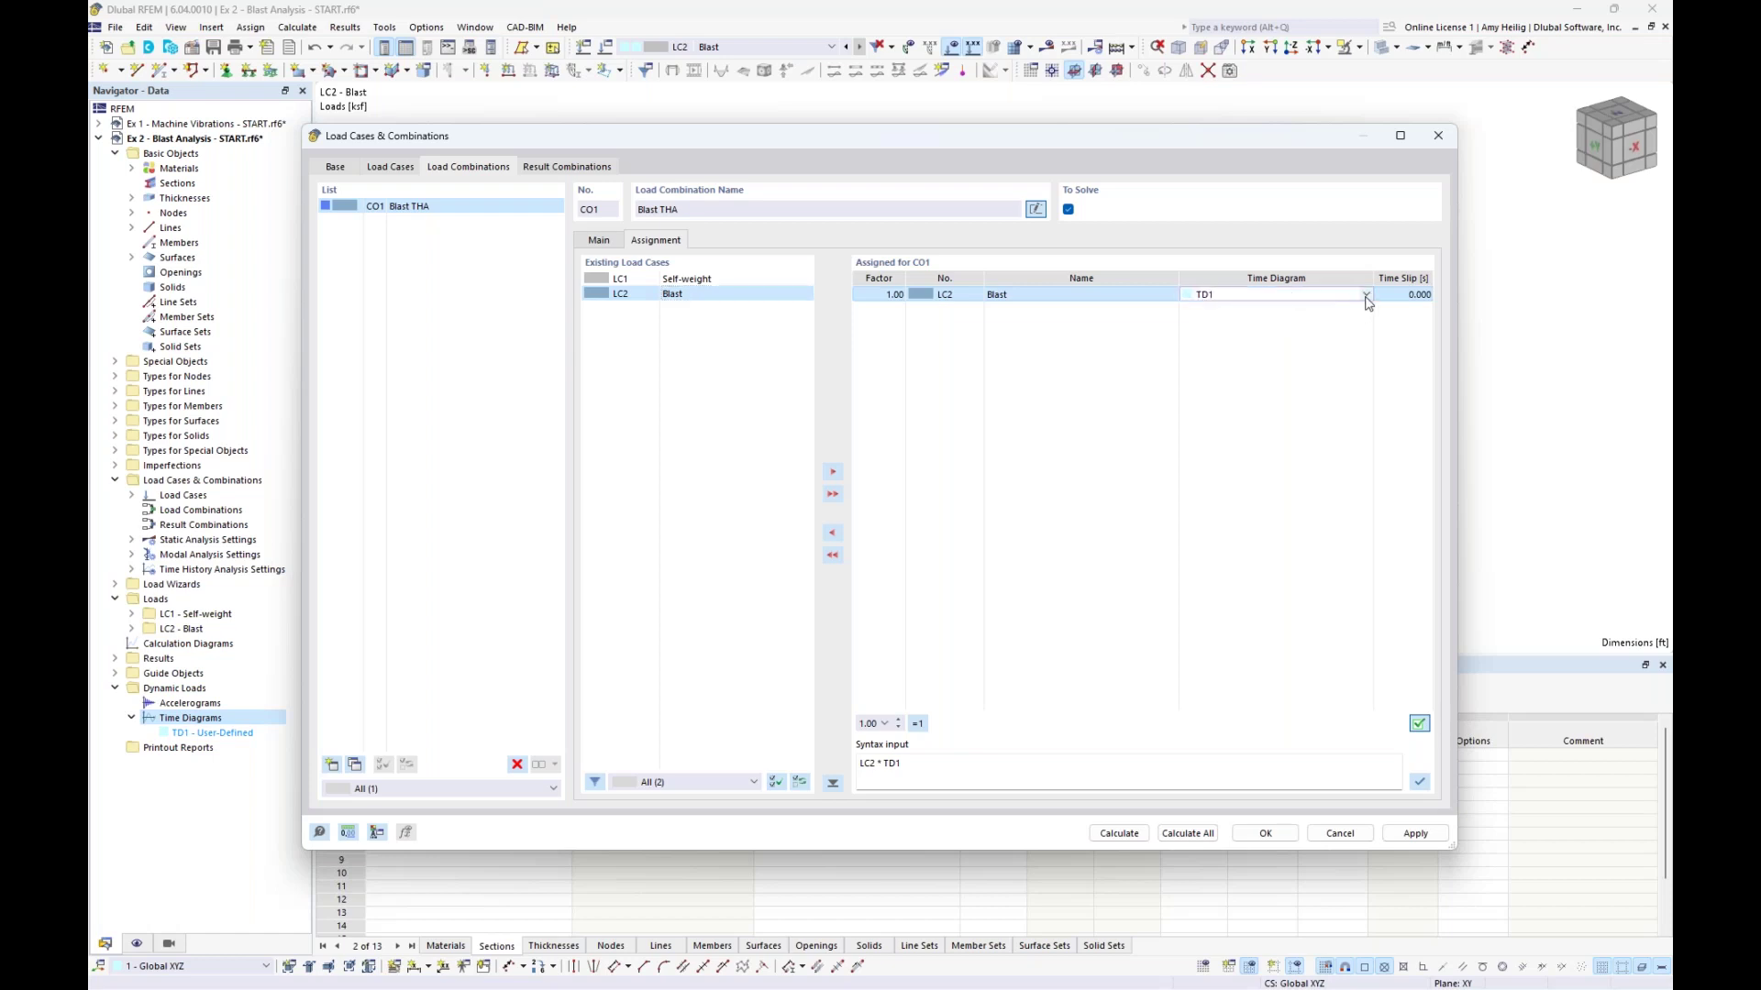
{"action": "left_click", "coordinate": [1367, 294]}
{"action": "left_click", "coordinate": [1248, 308]}
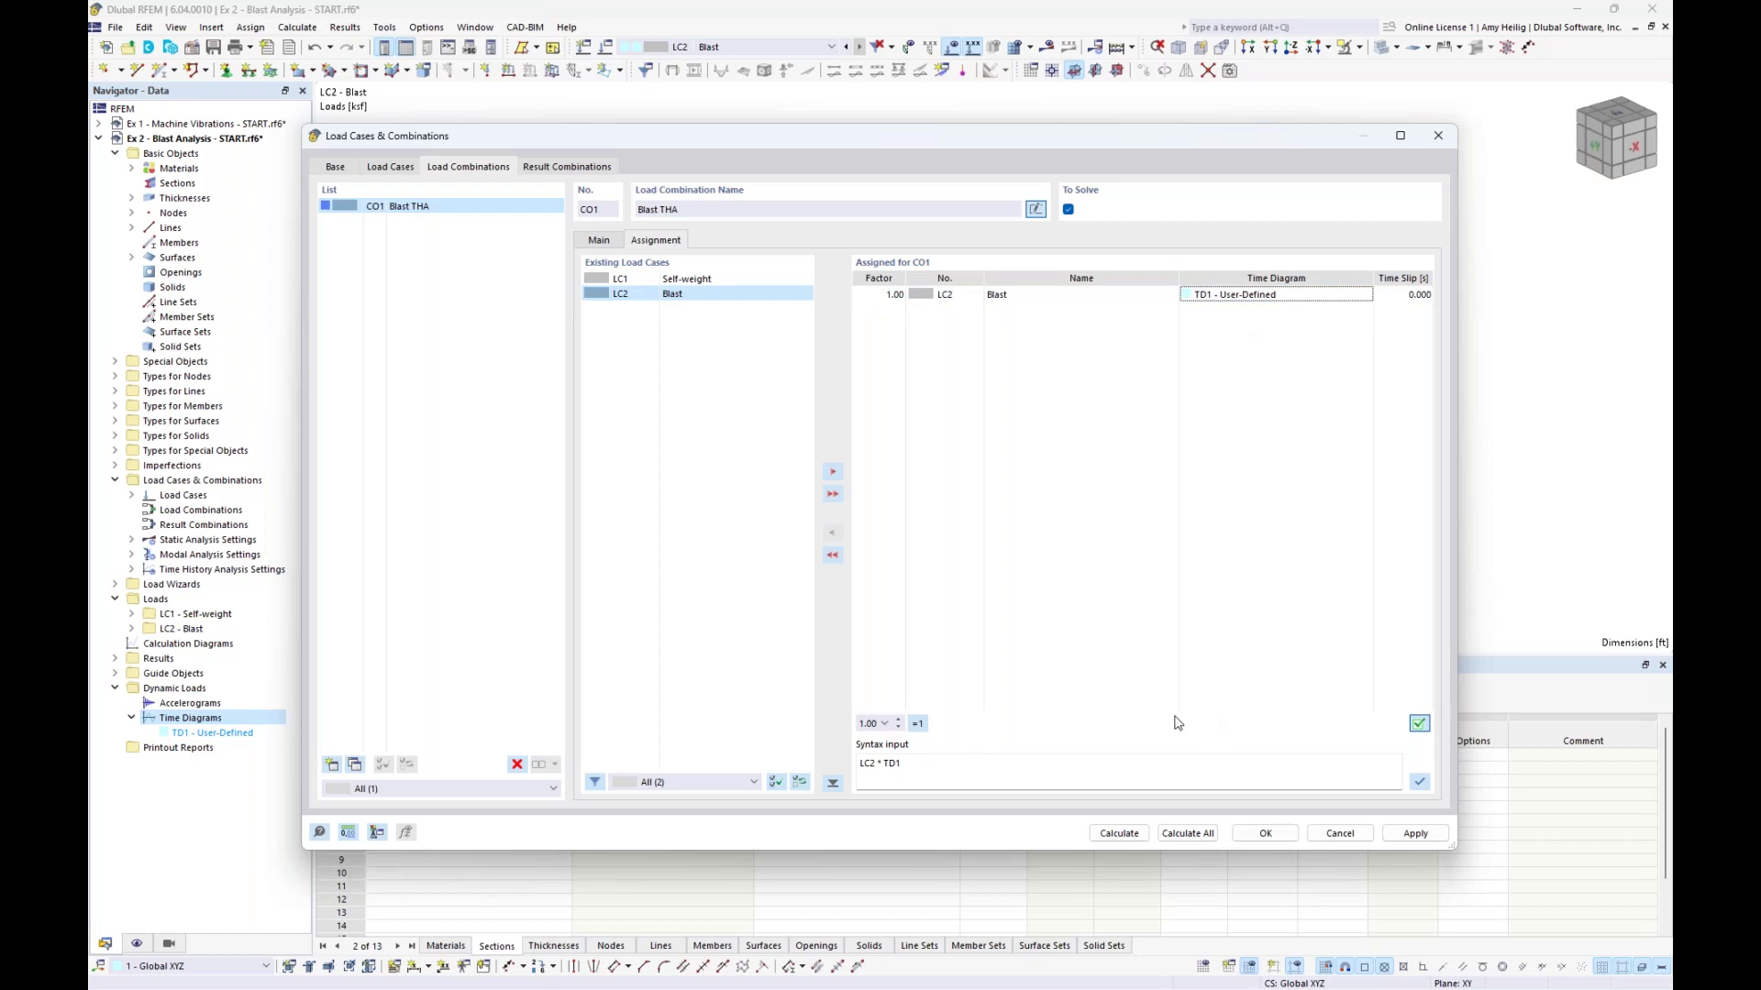
{"action": "left_click", "coordinate": [1119, 834]}
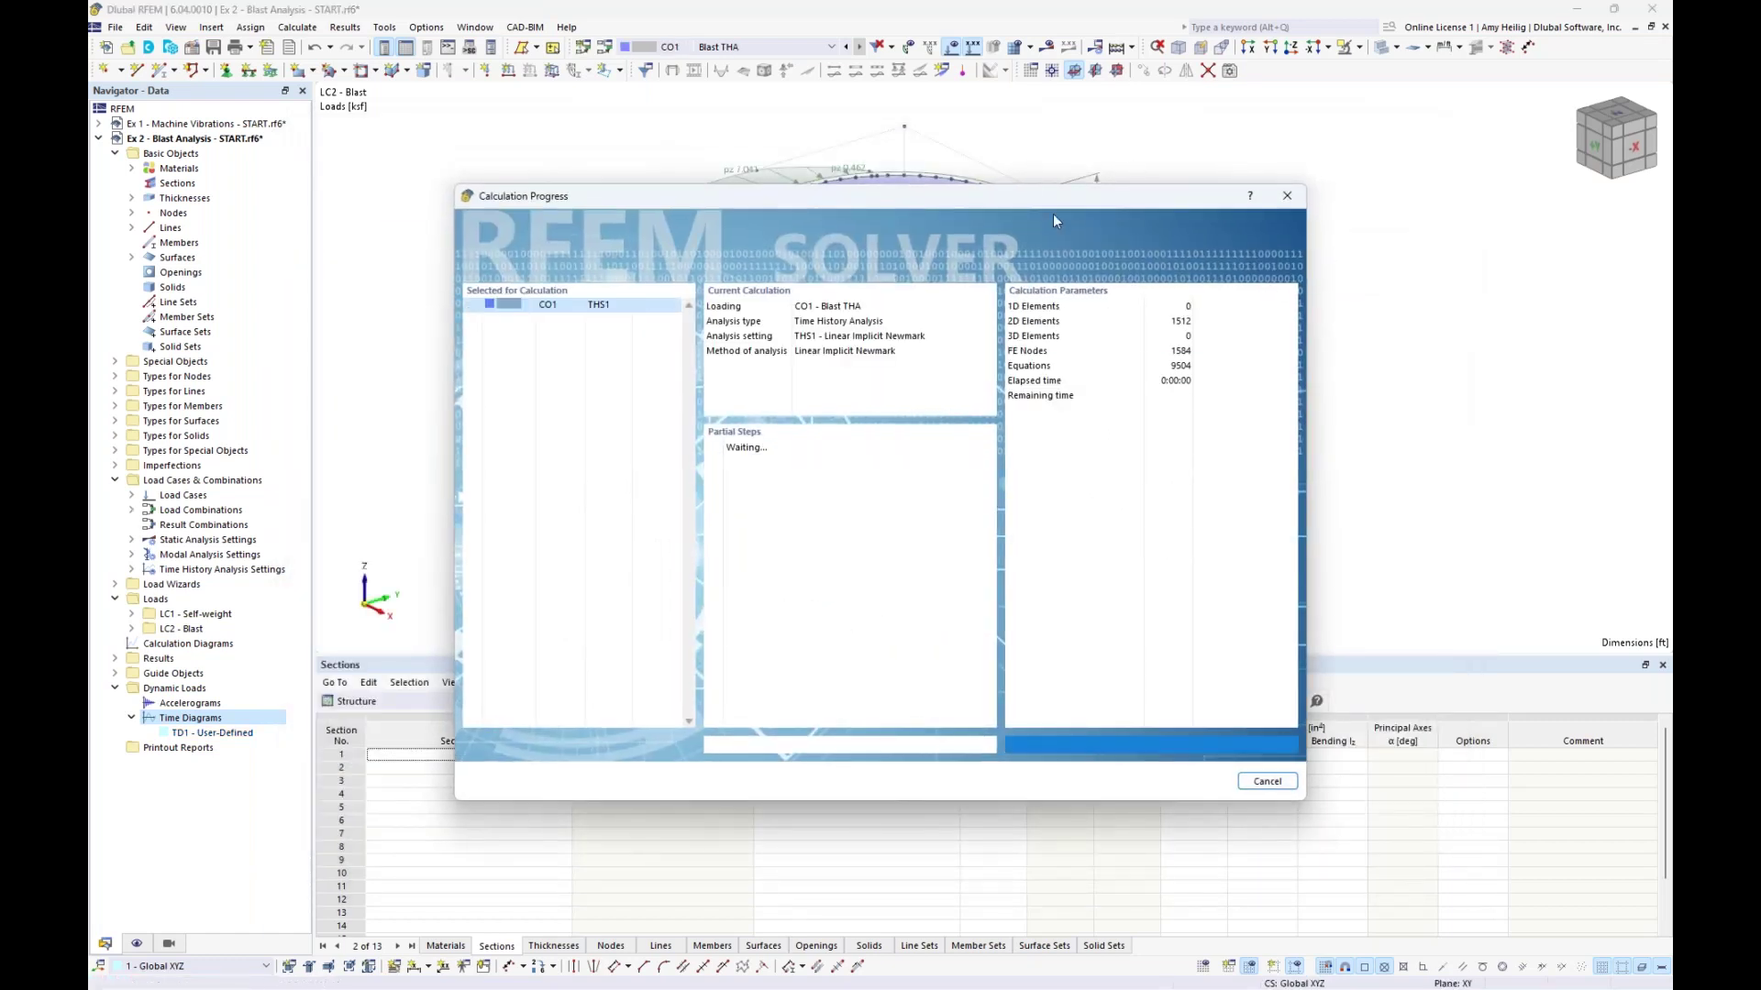
{"action": "mouse_move", "coordinate": [1021, 201]}
{"action": "left_mouse_down"}
{"action": "mouse_move", "coordinate": [1046, 413]}
{"action": "mouse_move", "coordinate": [1022, 178]}
{"action": "left_mouse_up"}
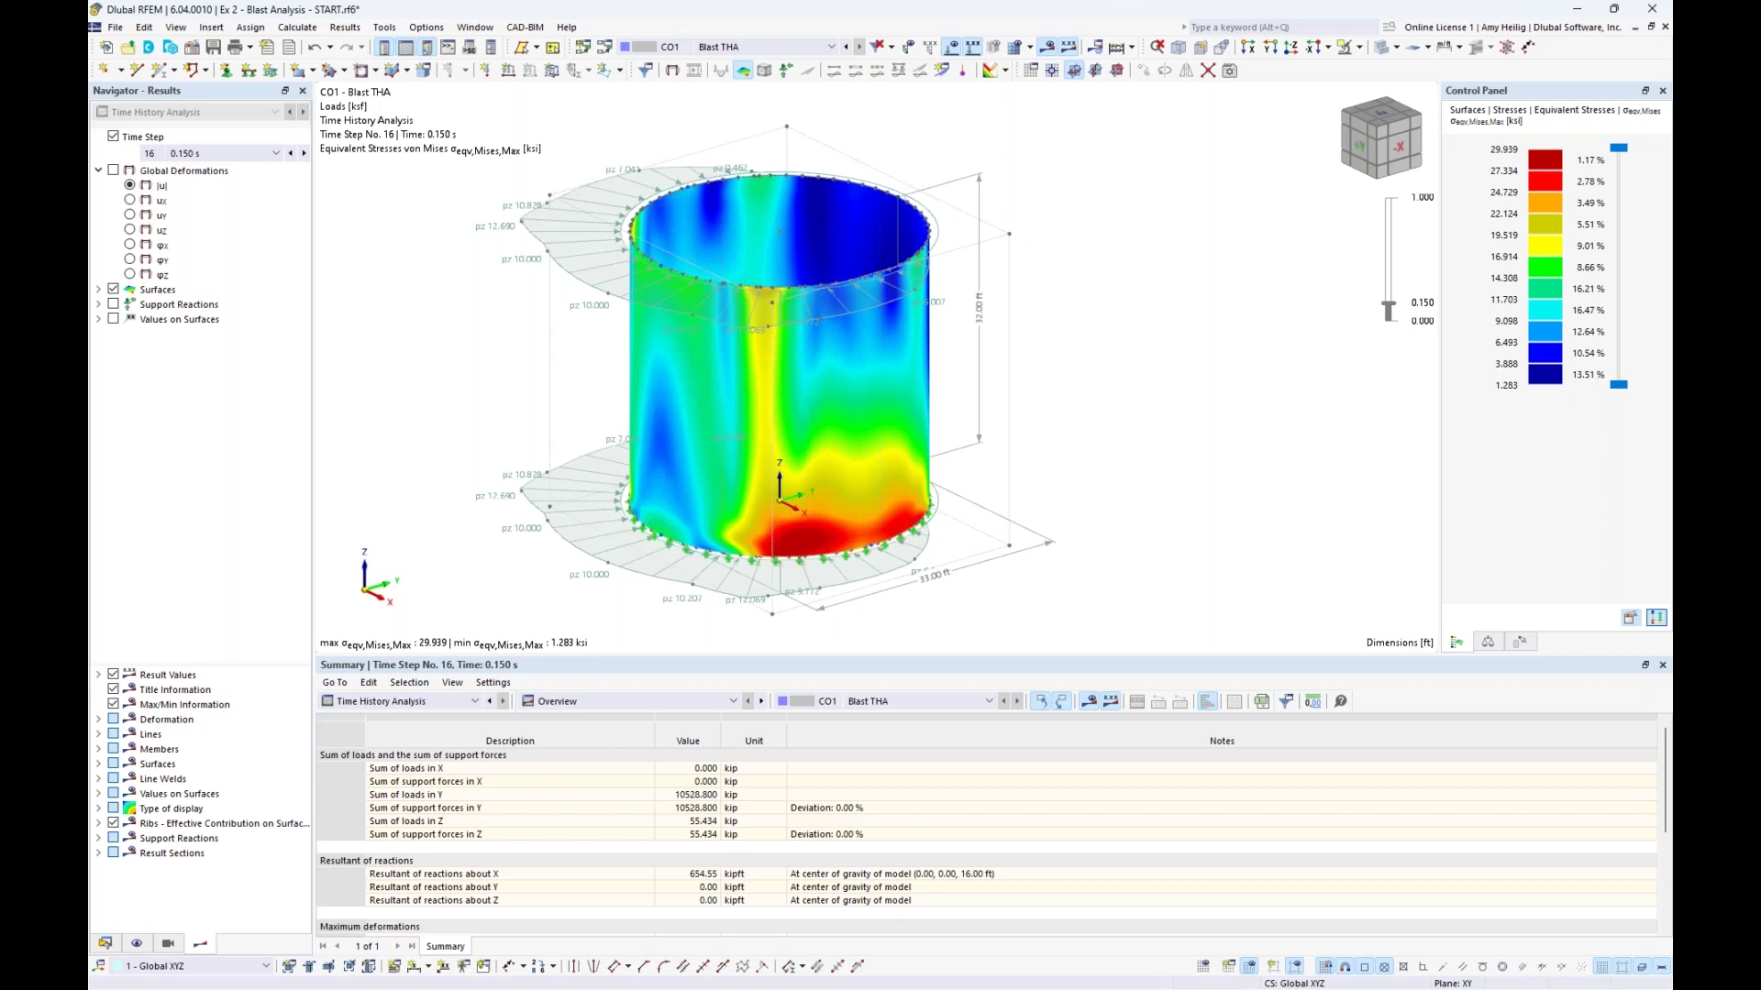
Hide the loads on the cylinder and display the global deformations |u| without the overlaid transparent model
{"action": "middle_click_drag", "start_coordinate": [1082, 246], "coordinate": [1134, 232]}
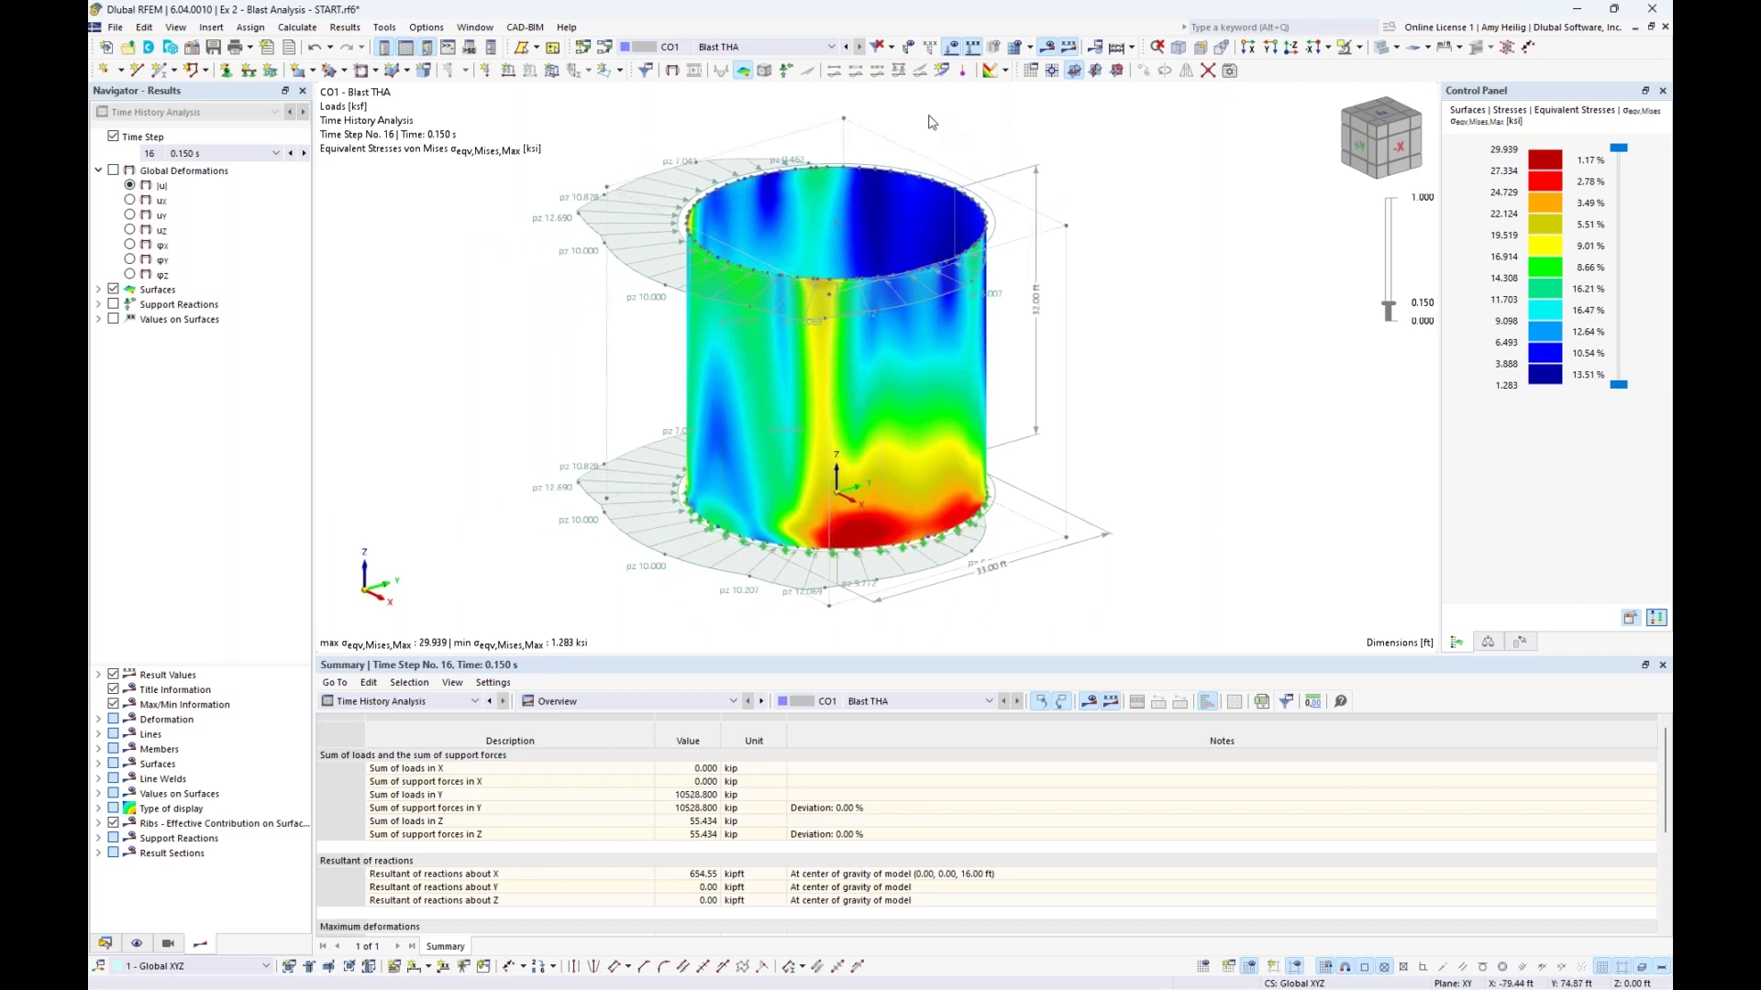
{"action": "left_click", "coordinate": [952, 47]}
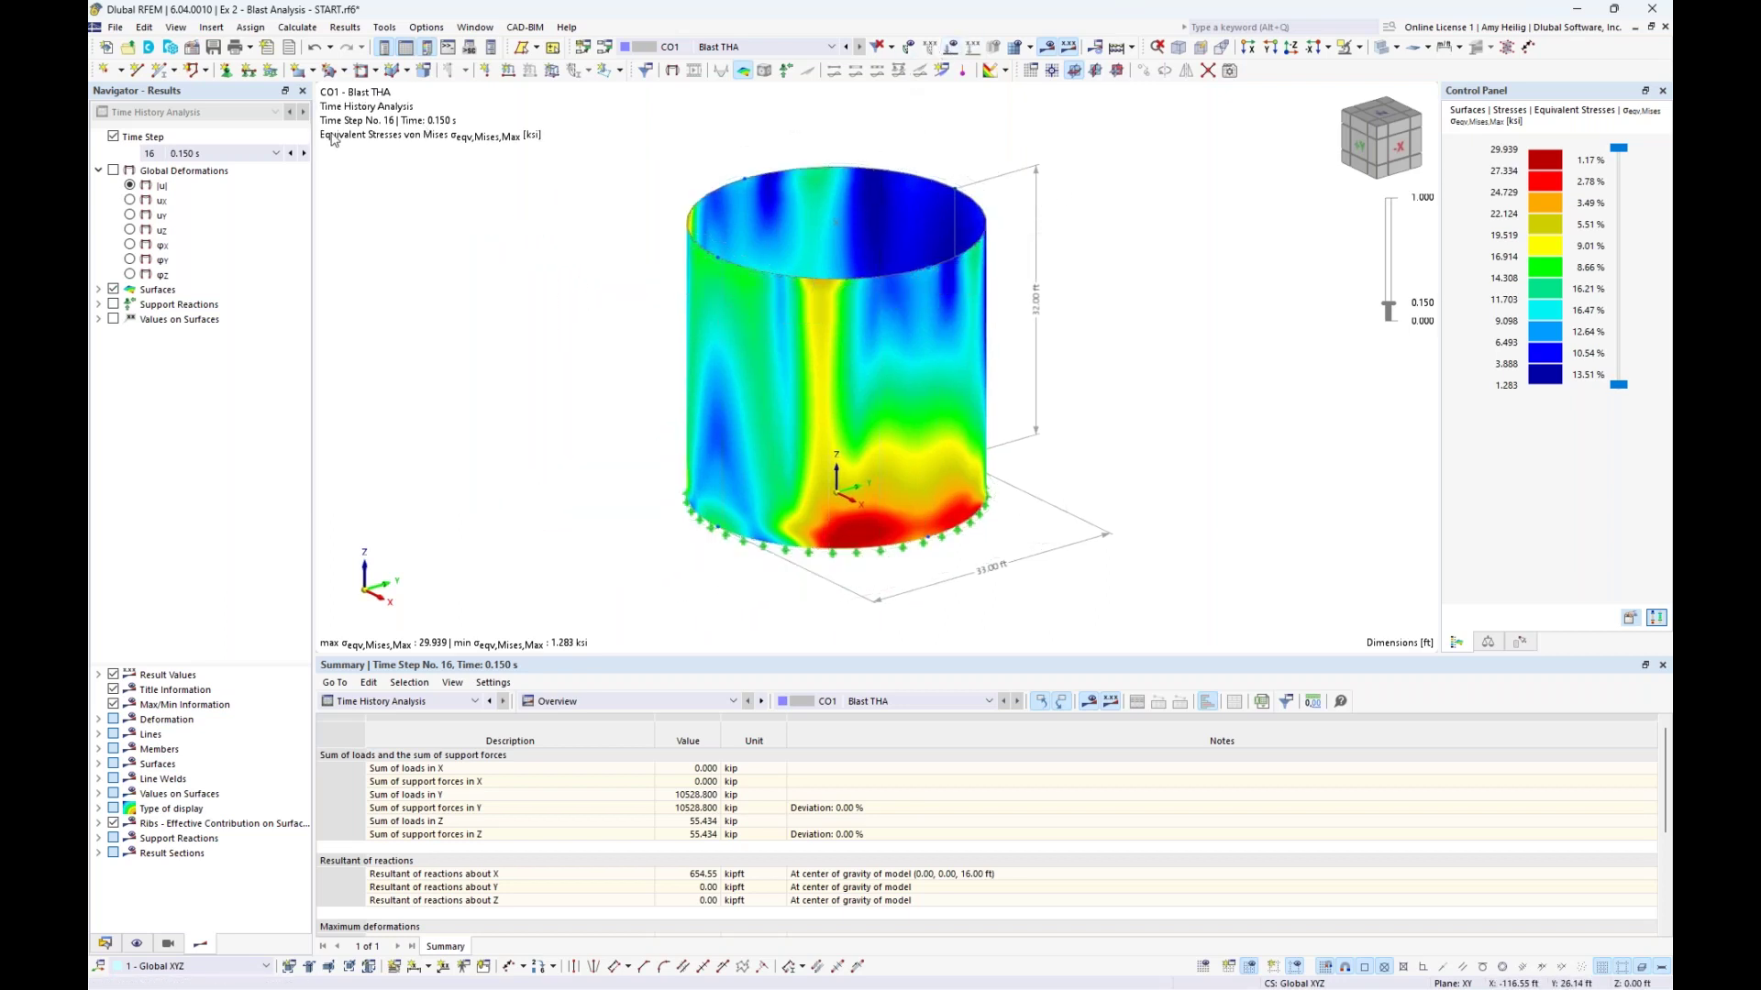
{"action": "left_click", "coordinate": [113, 171]}
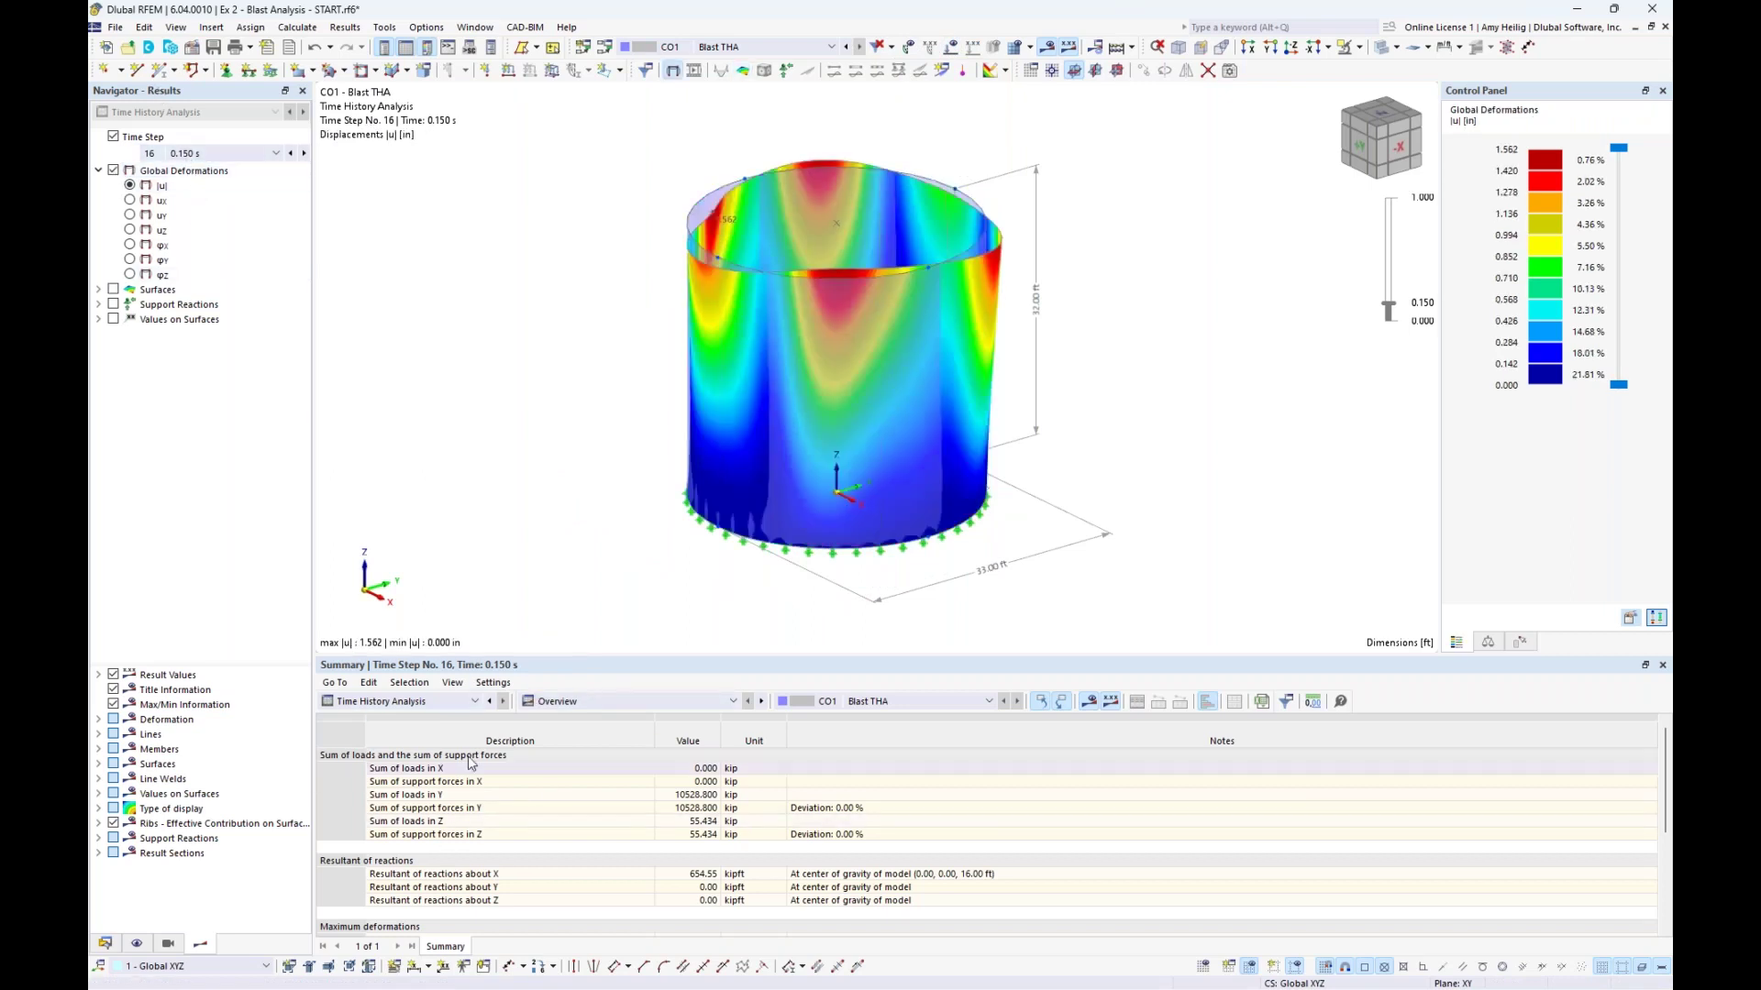
{"action": "left_click", "coordinate": [1380, 48]}
Compare the cylinder's global deformations at time steps 0.000 s and 0.150 s
{"action": "left_click", "coordinate": [275, 154]}
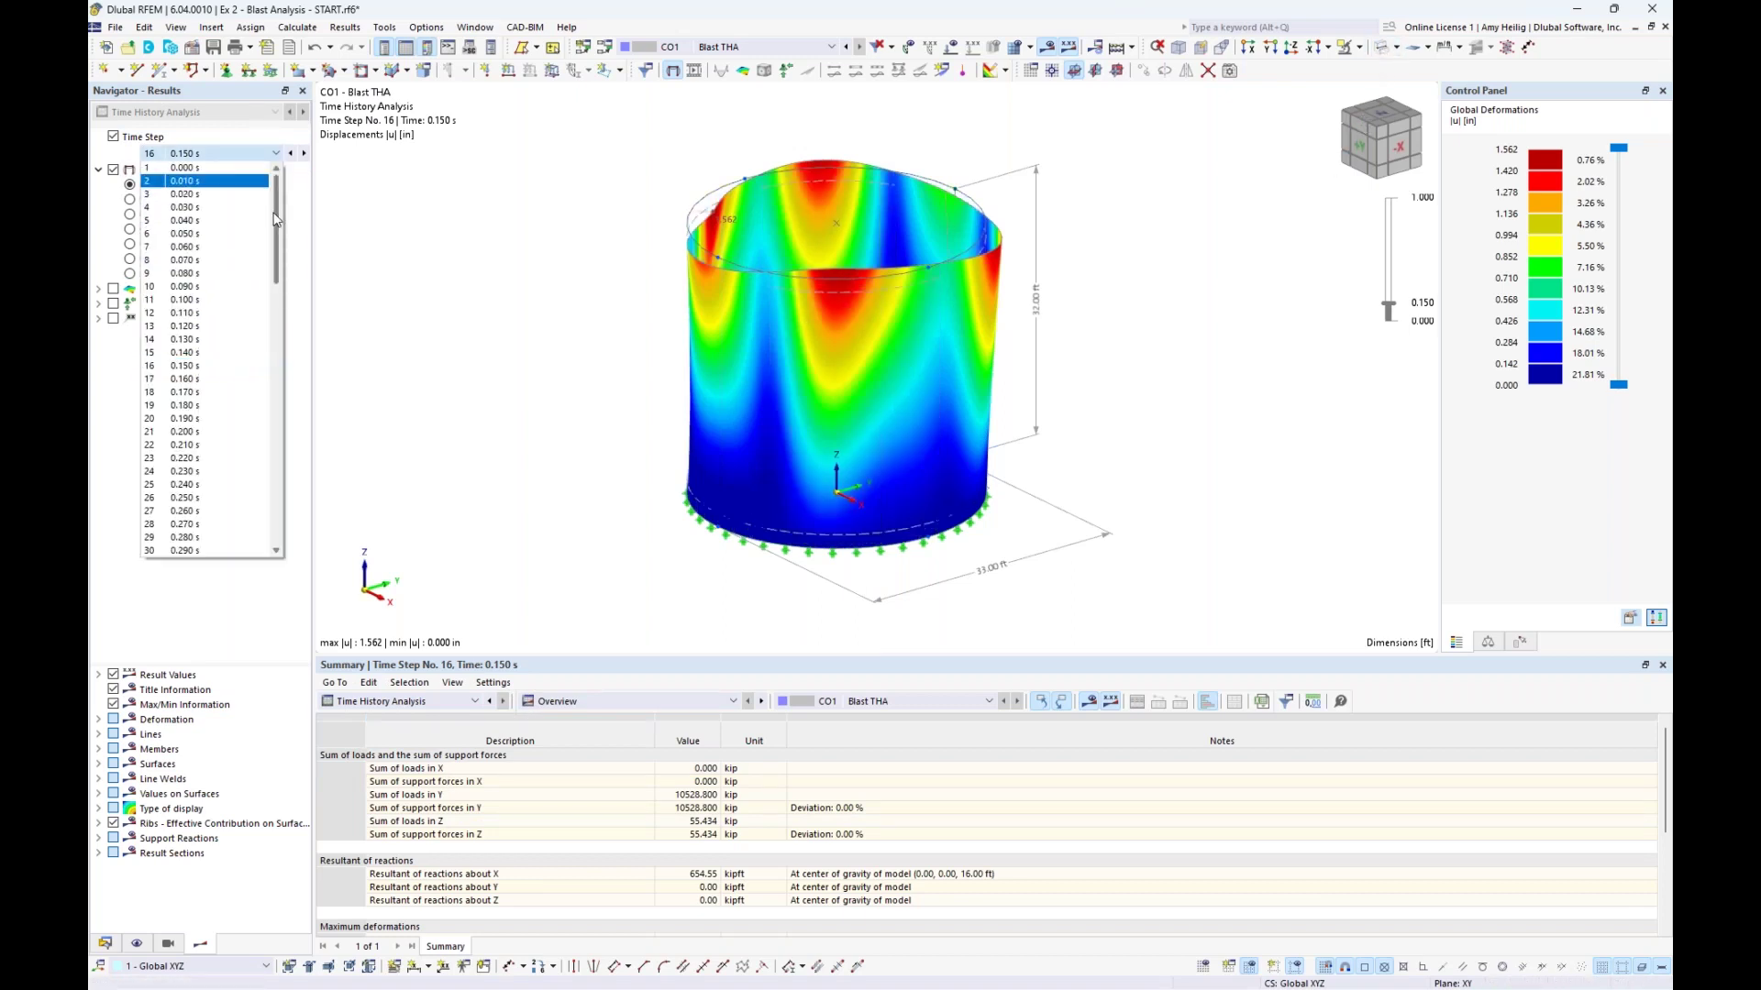
{"action": "left_click", "coordinate": [246, 171]}
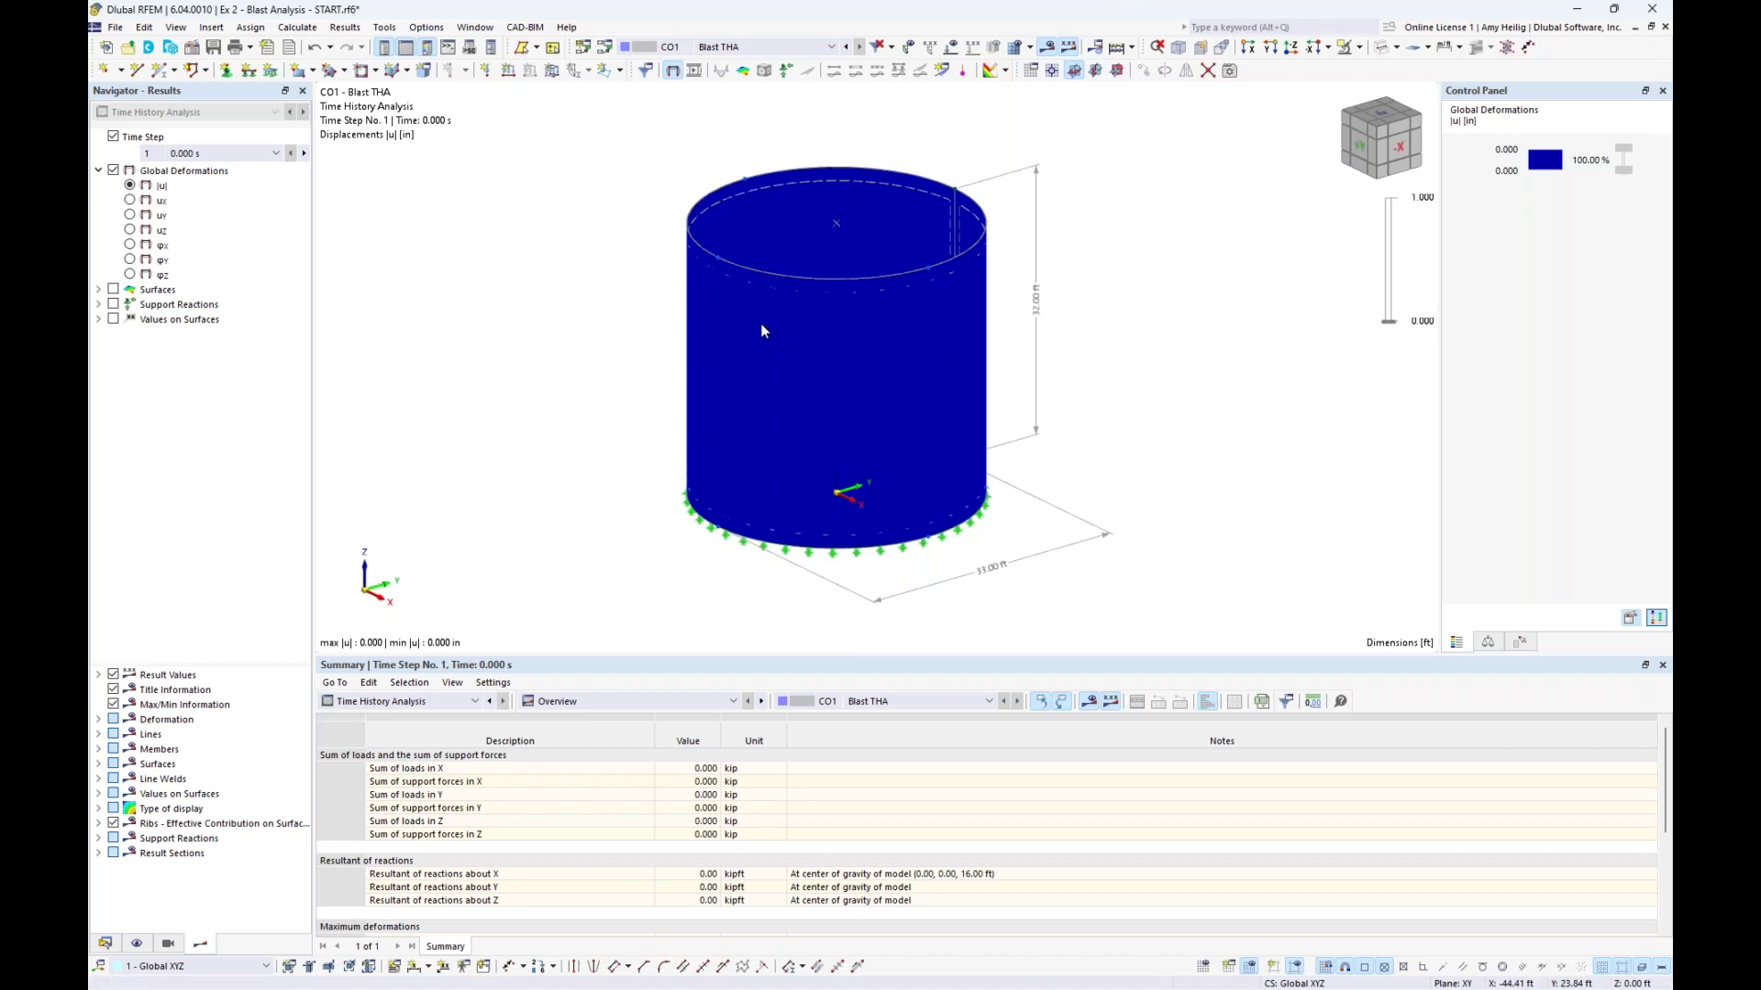
{"action": "left_click", "coordinate": [276, 153]}
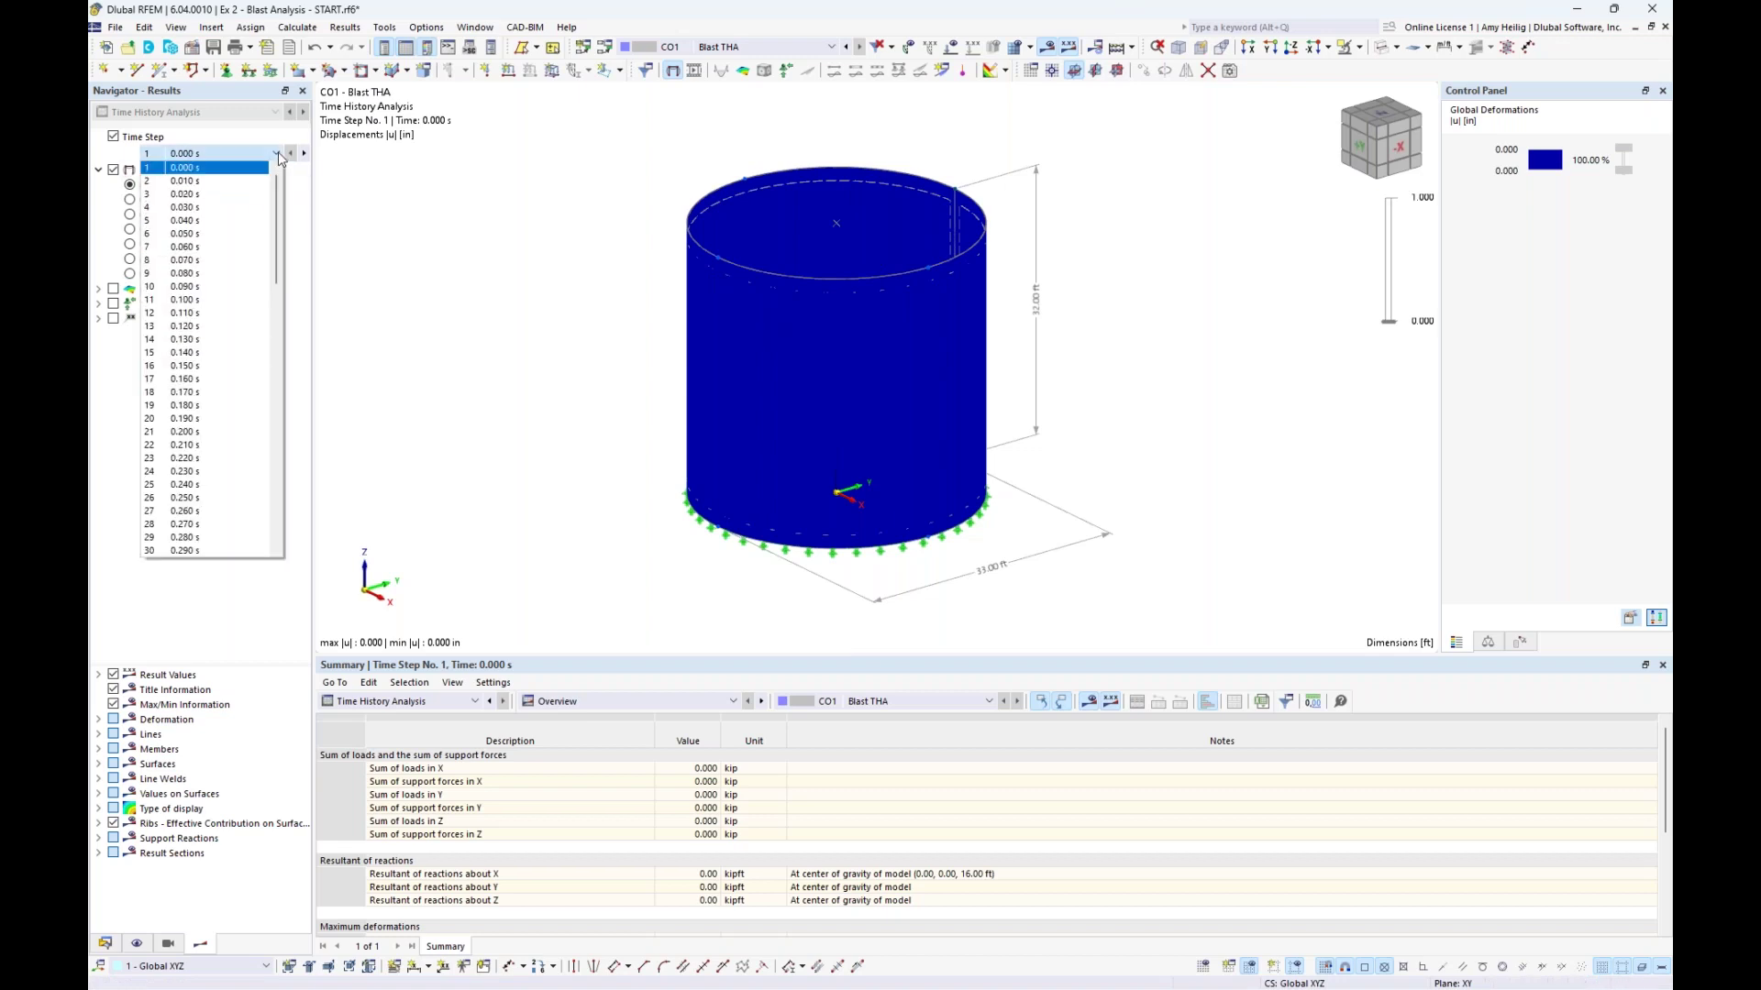
{"action": "left_click", "coordinate": [221, 367]}
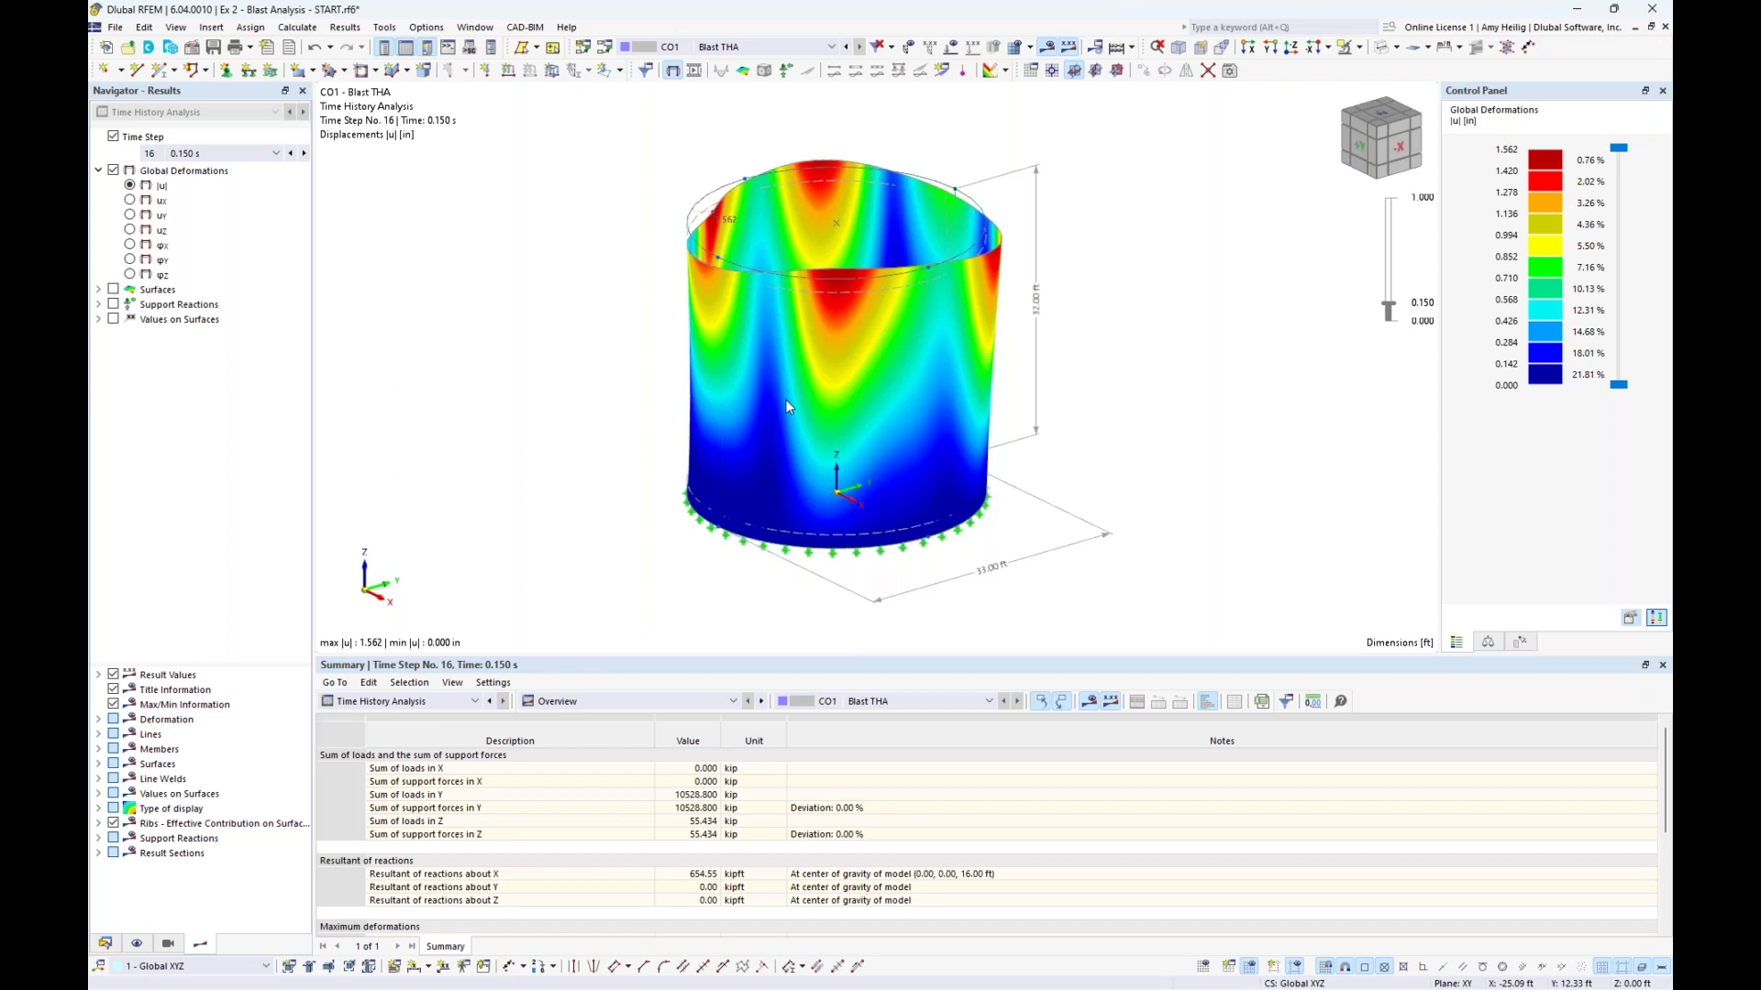
Advance the deformation results one time step at a time from 0.150 s to 0.310 s, and select the 0.150 s step again
{"action": "left_click", "coordinate": [304, 154]}
{"action": "left_click", "coordinate": [305, 154]}
{"action": "left_click", "coordinate": [304, 154]}
{"action": "left_click", "coordinate": [305, 154]}
{"action": "left_click", "coordinate": [304, 154]}
{"action": "left_click", "coordinate": [305, 155]}
{"action": "left_click", "coordinate": [305, 154]}
{"action": "left_click", "coordinate": [305, 154]}
{"action": "left_click", "coordinate": [304, 154]}
{"action": "left_click", "coordinate": [304, 154]}
{"action": "left_click", "coordinate": [305, 154]}
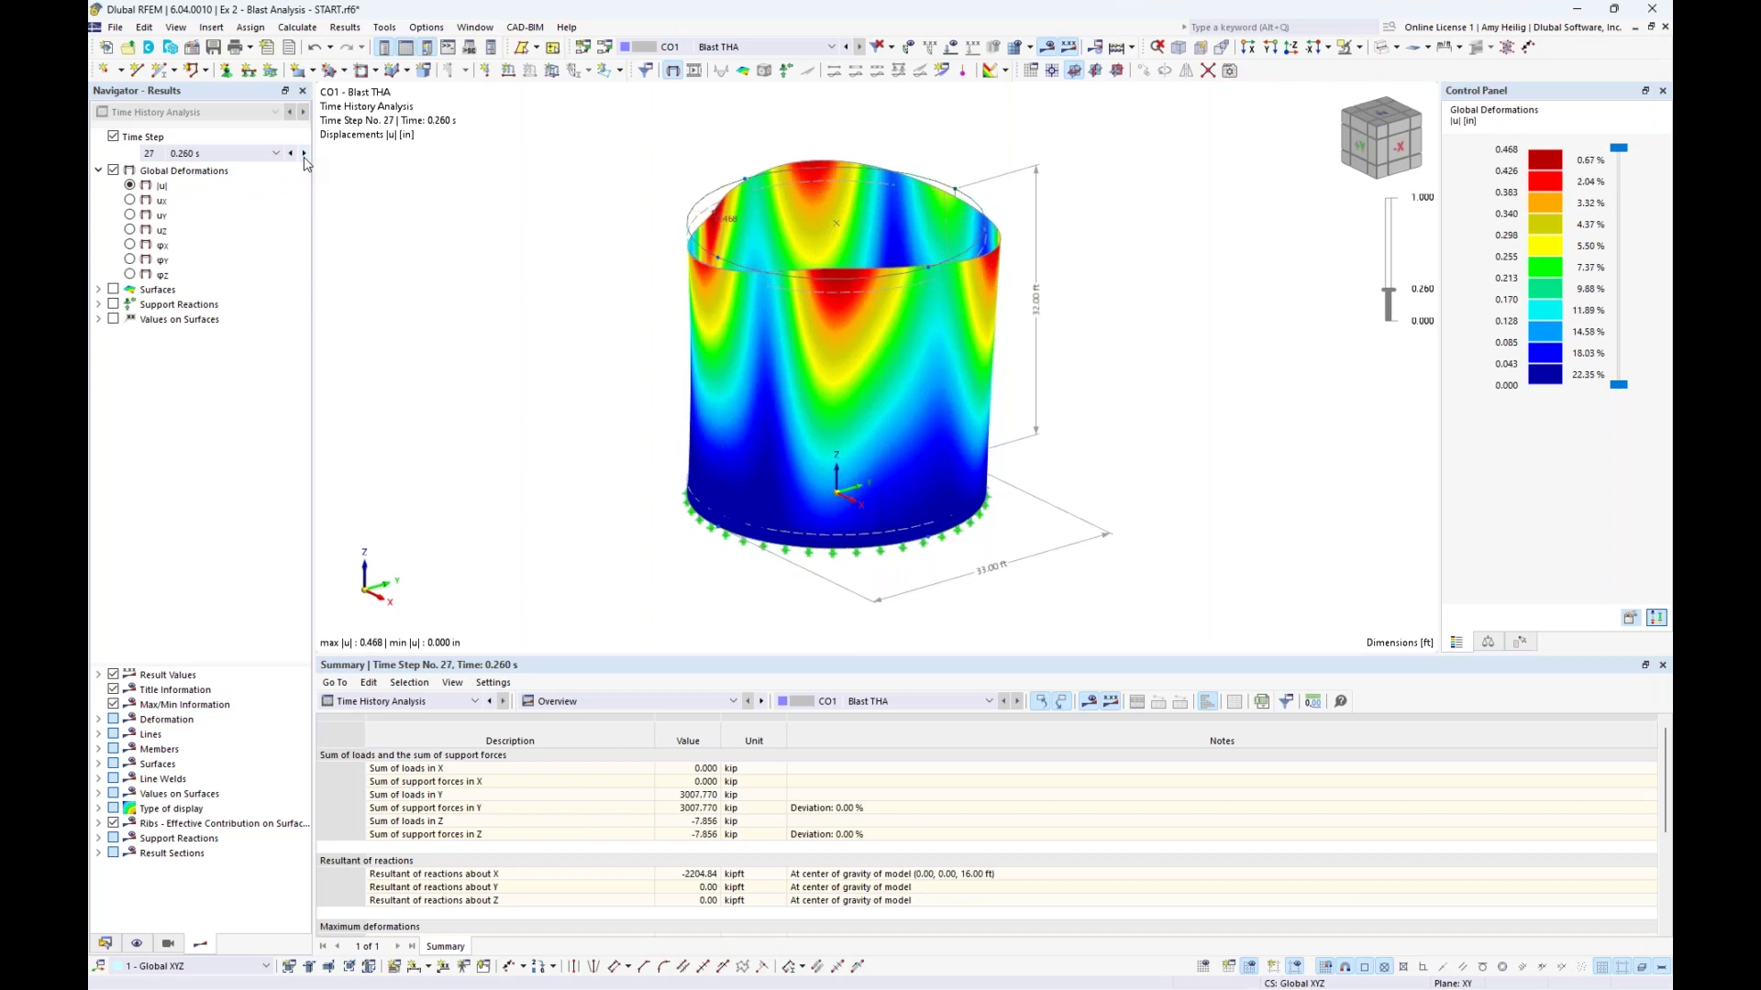
{"action": "left_click", "coordinate": [304, 155]}
{"action": "left_click", "coordinate": [304, 155]}
{"action": "left_click", "coordinate": [304, 154]}
{"action": "left_click", "coordinate": [304, 154]}
{"action": "left_click", "coordinate": [304, 154]}
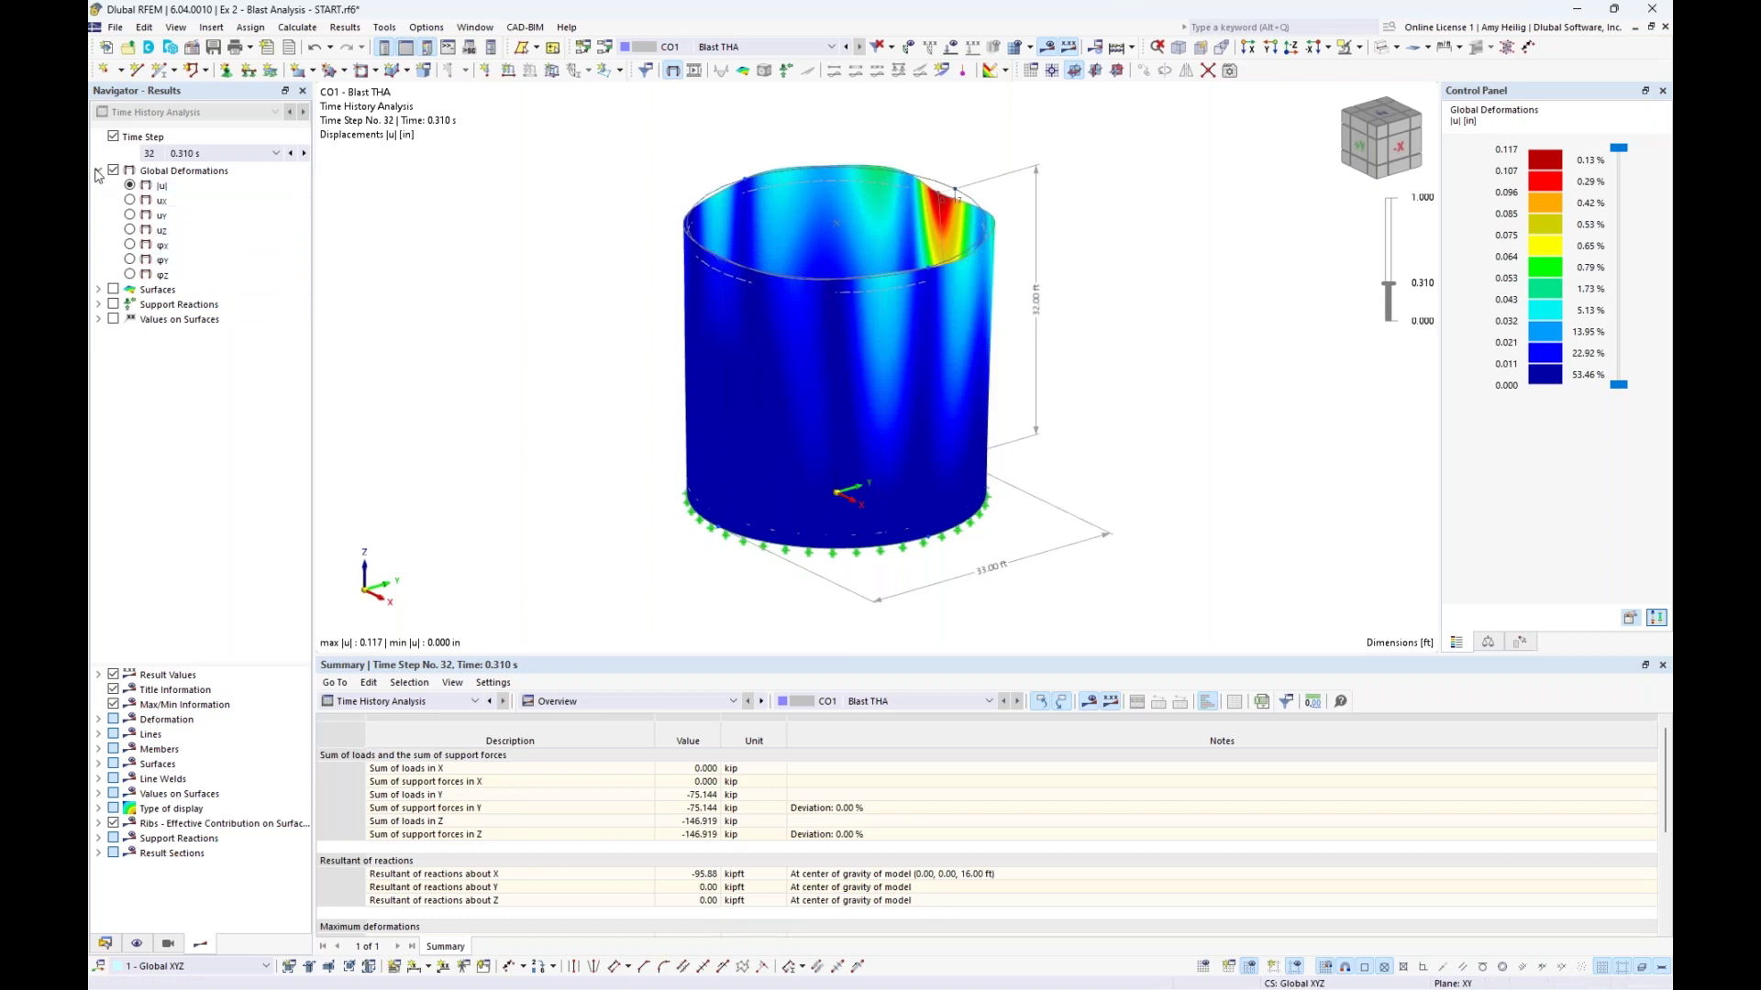
{"action": "left_click", "coordinate": [275, 154]}
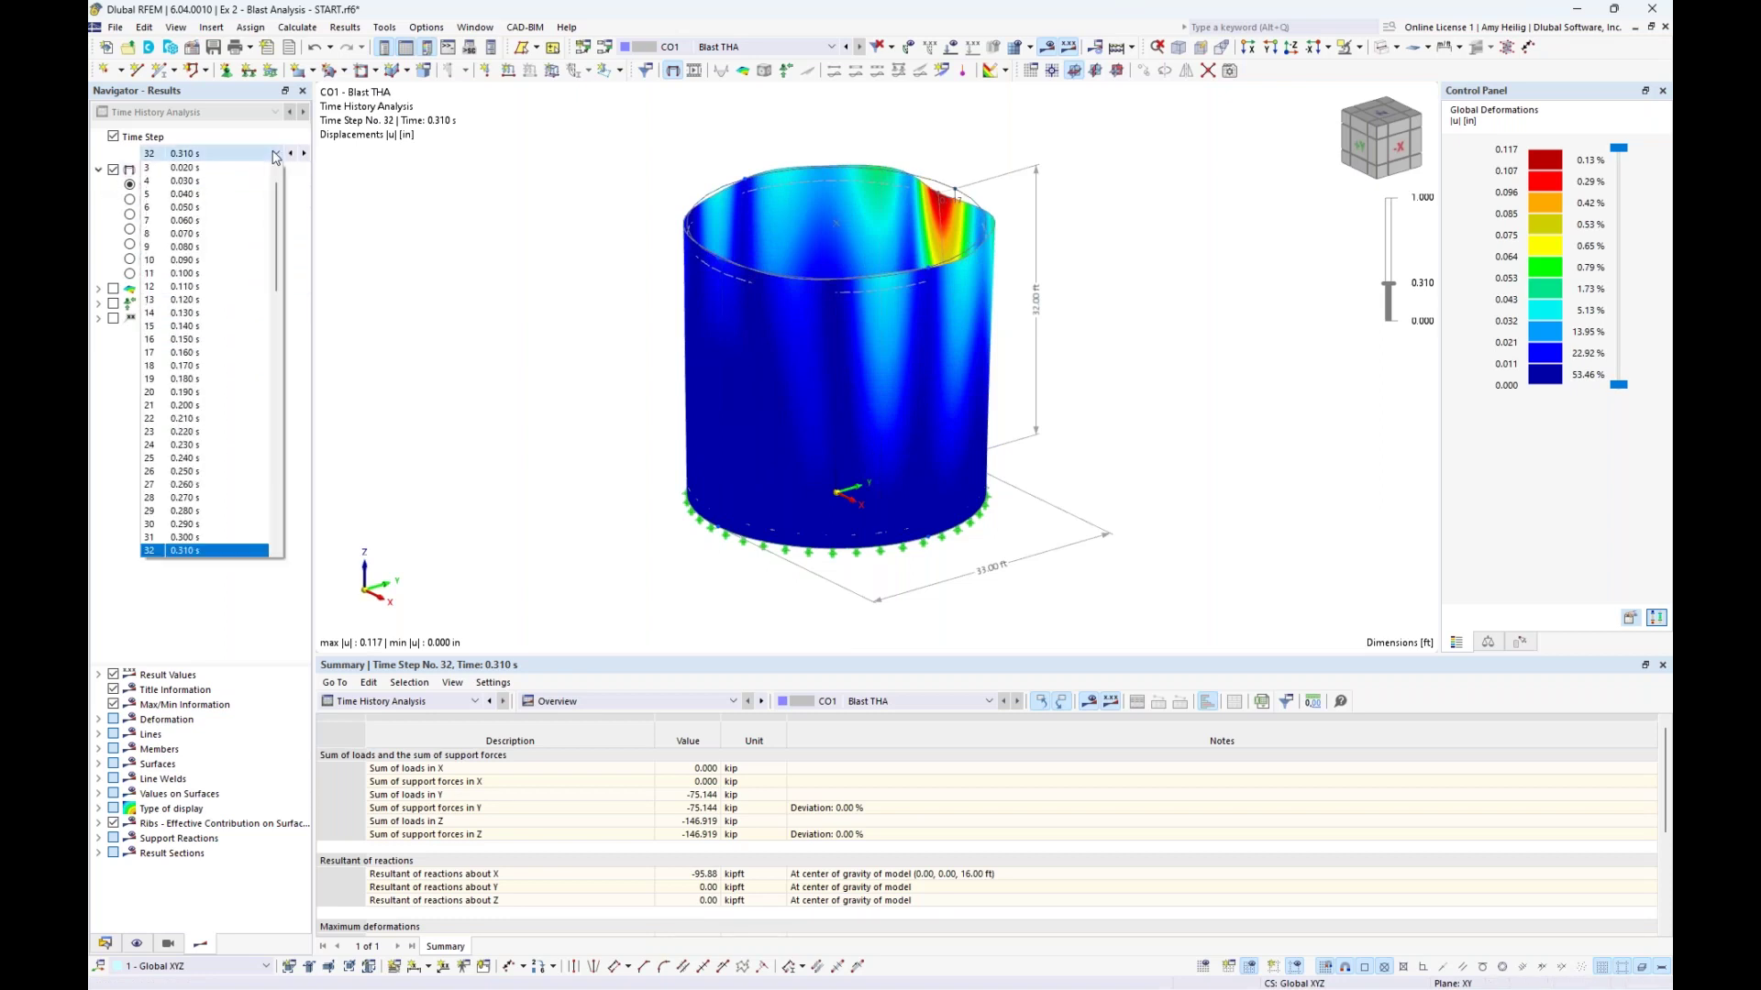
{"action": "left_click", "coordinate": [212, 340]}
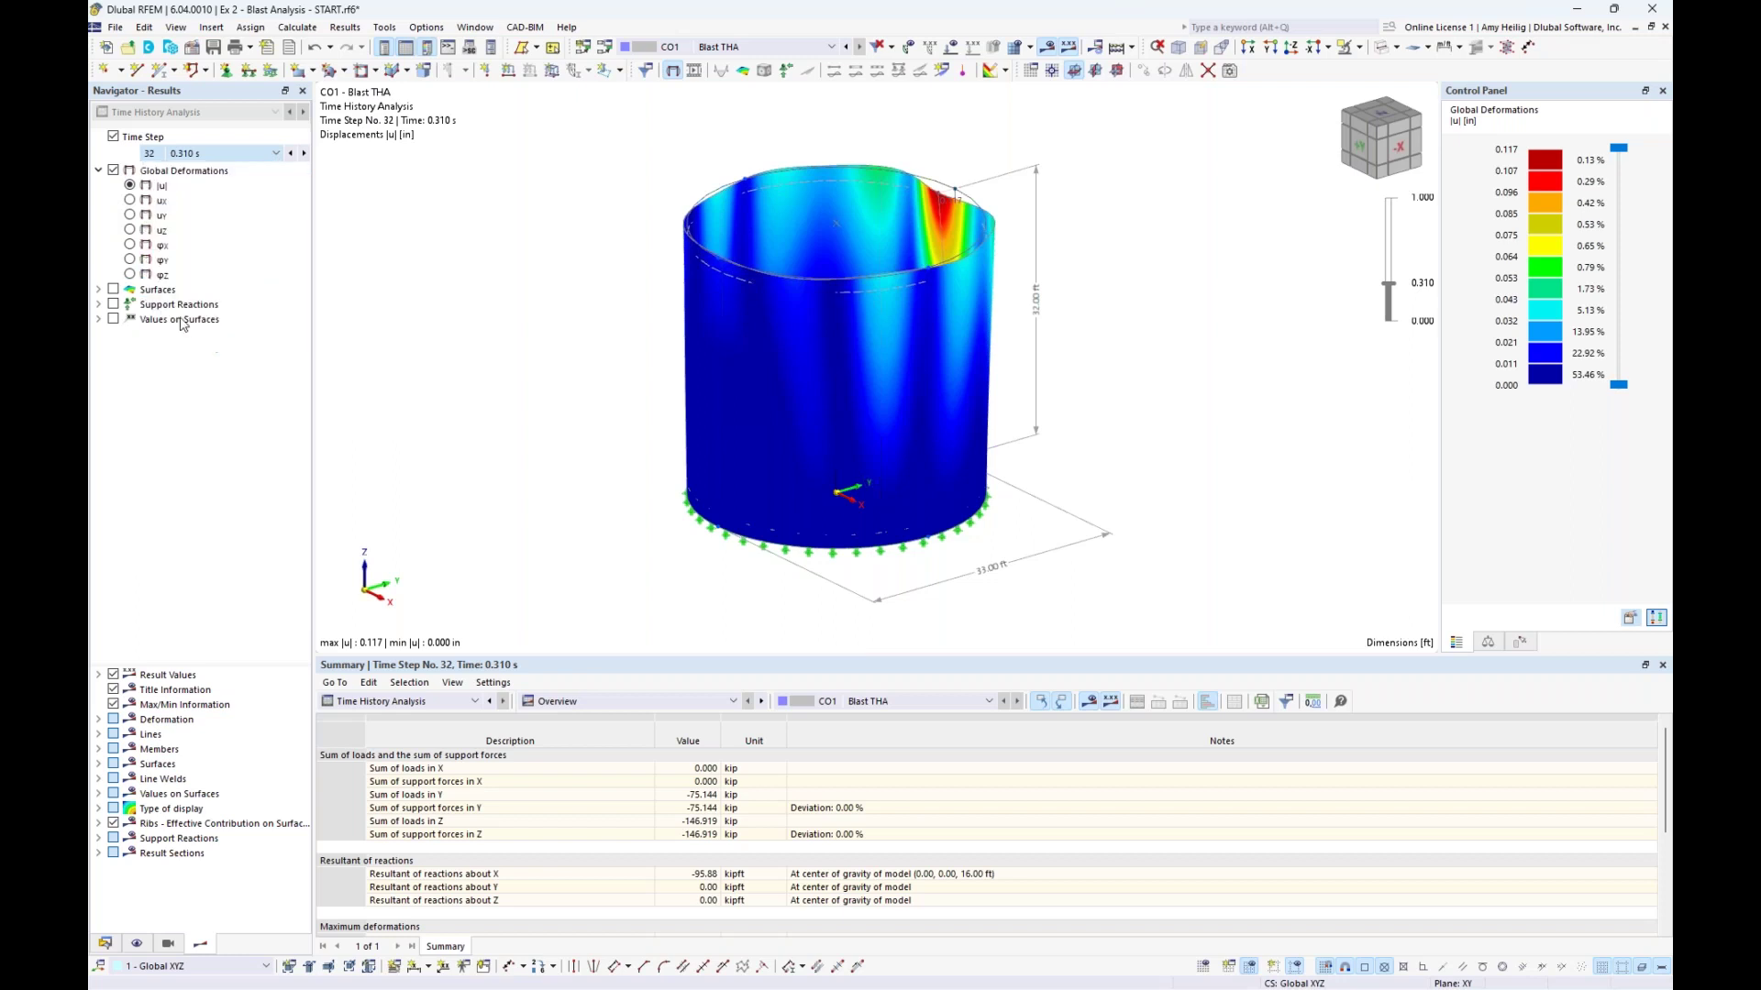
Display the von Mises equivalent stresses σeqv,Mises,Max on the cylinder surfaces at time step 0.150 s
{"action": "left_click", "coordinate": [99, 170]}
{"action": "left_click", "coordinate": [99, 186]}
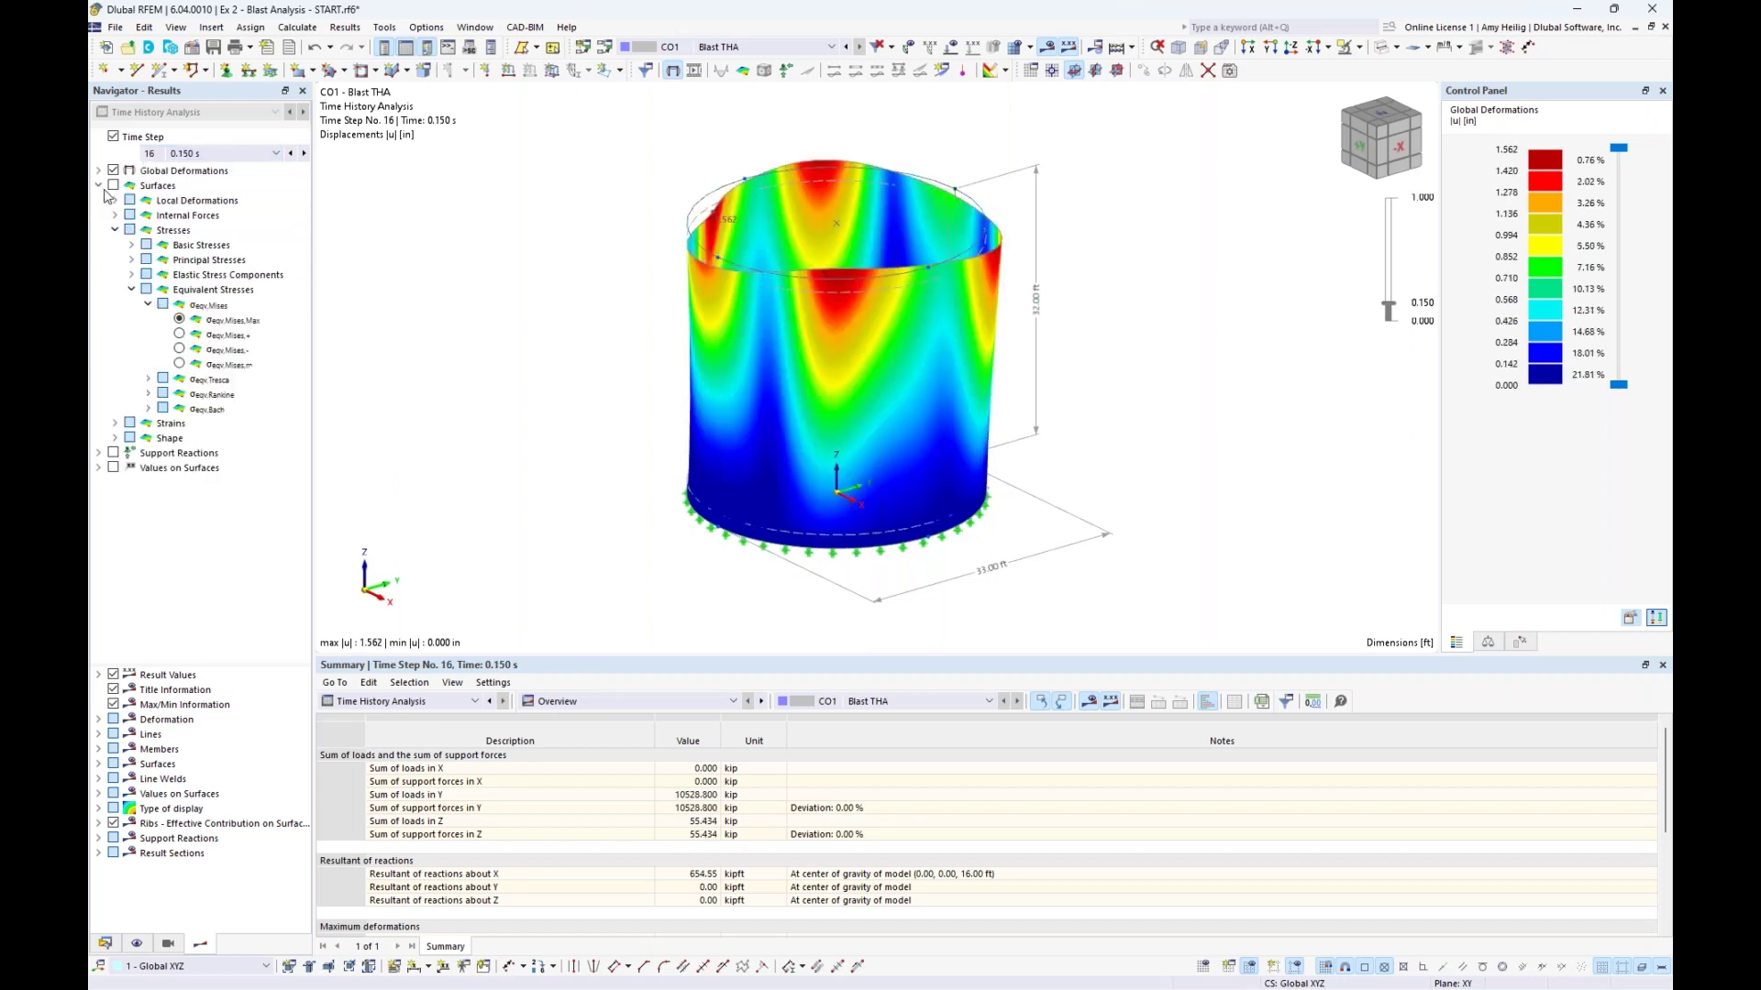
{"action": "left_click", "coordinate": [114, 186]}
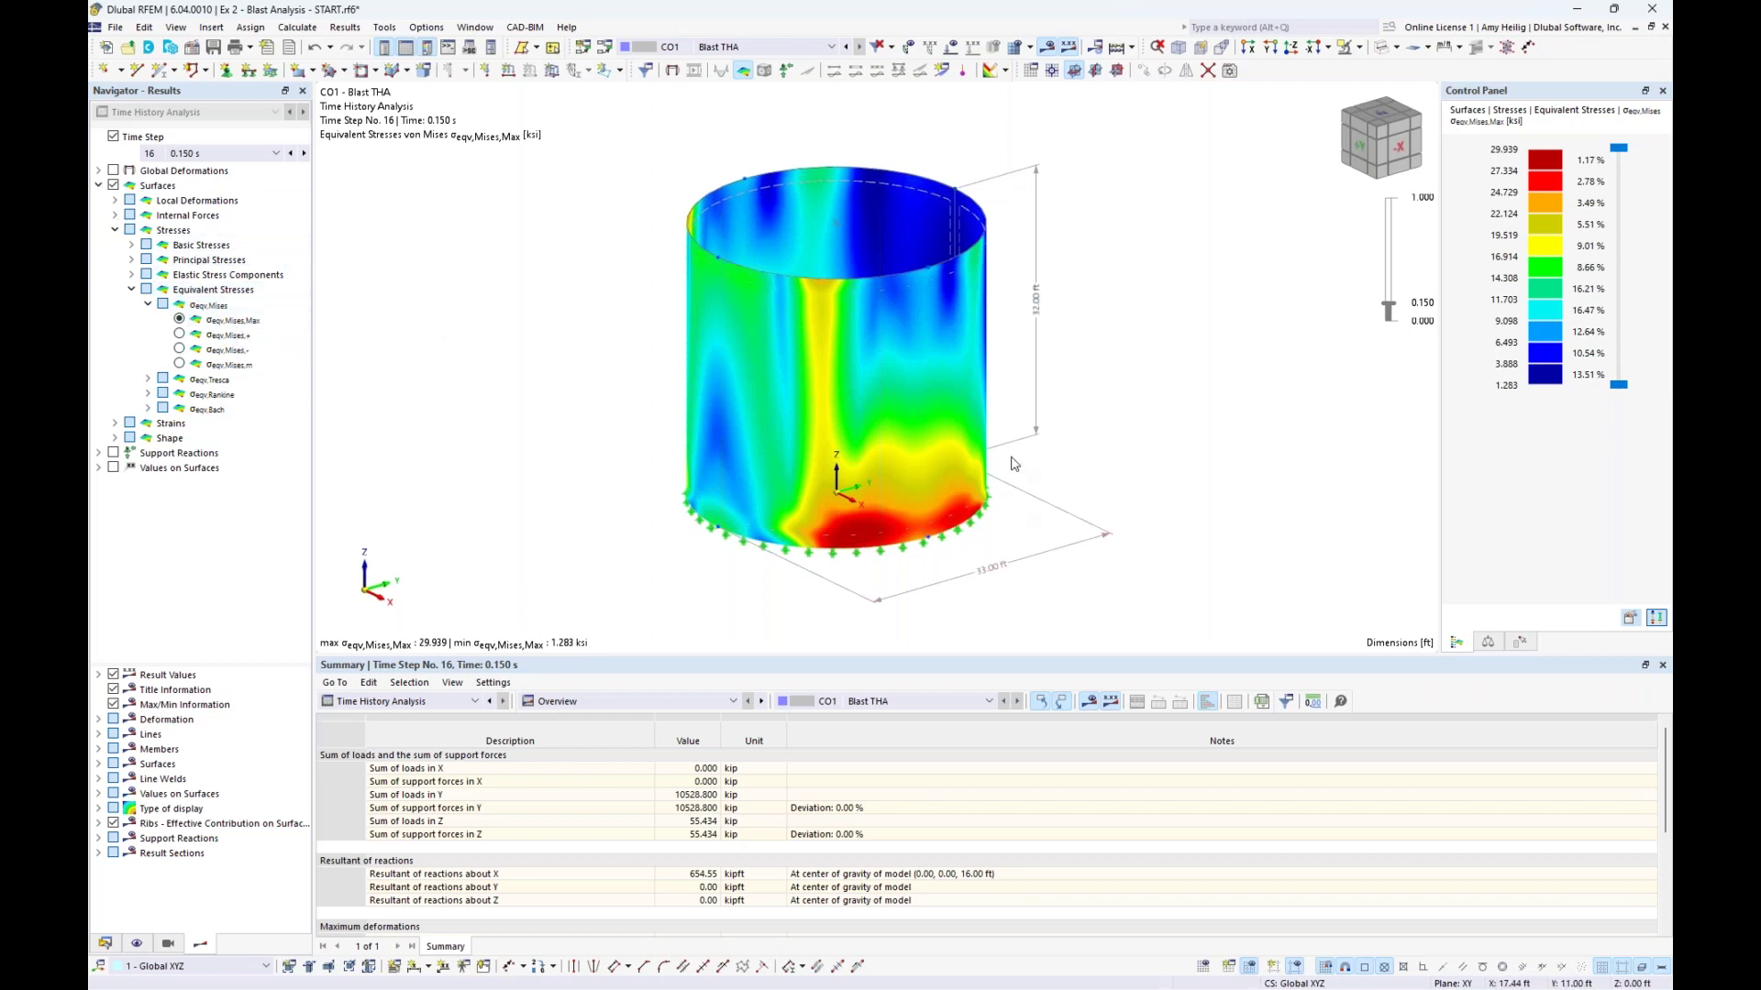
Replace the single time step display with the envelope of all time steps, showing maximum values only
{"action": "left_click", "coordinate": [99, 186]}
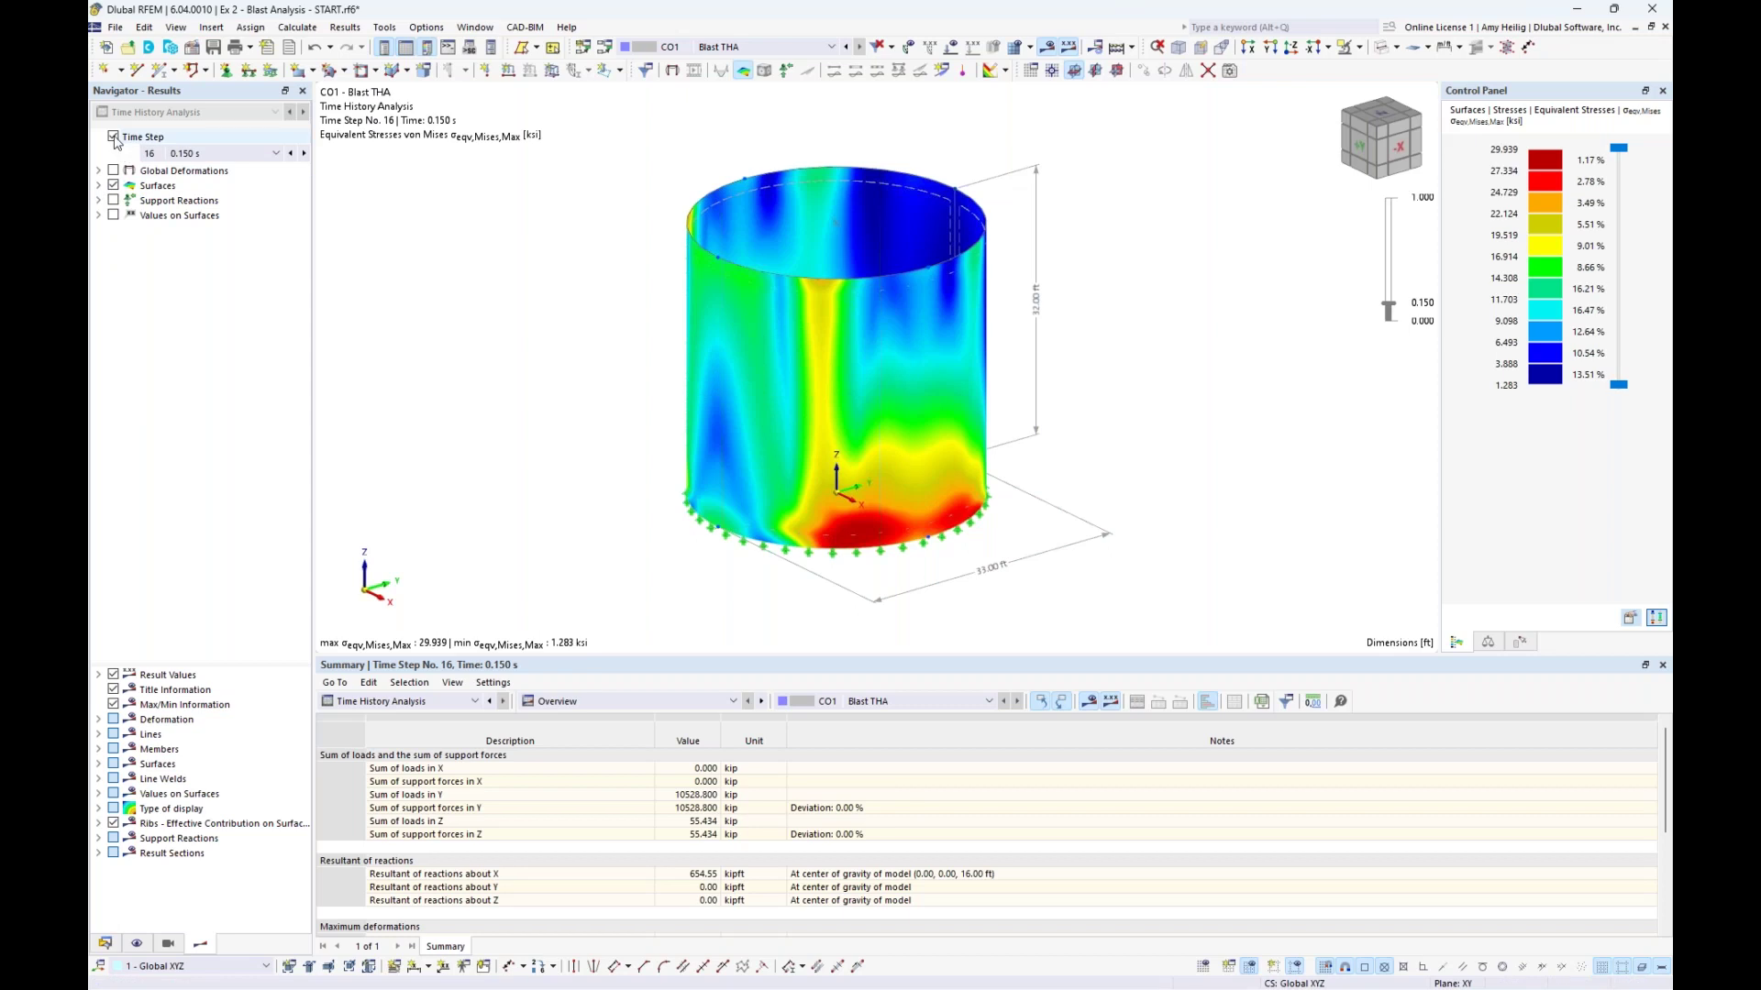
{"action": "left_click", "coordinate": [99, 185]}
{"action": "left_click", "coordinate": [113, 135]}
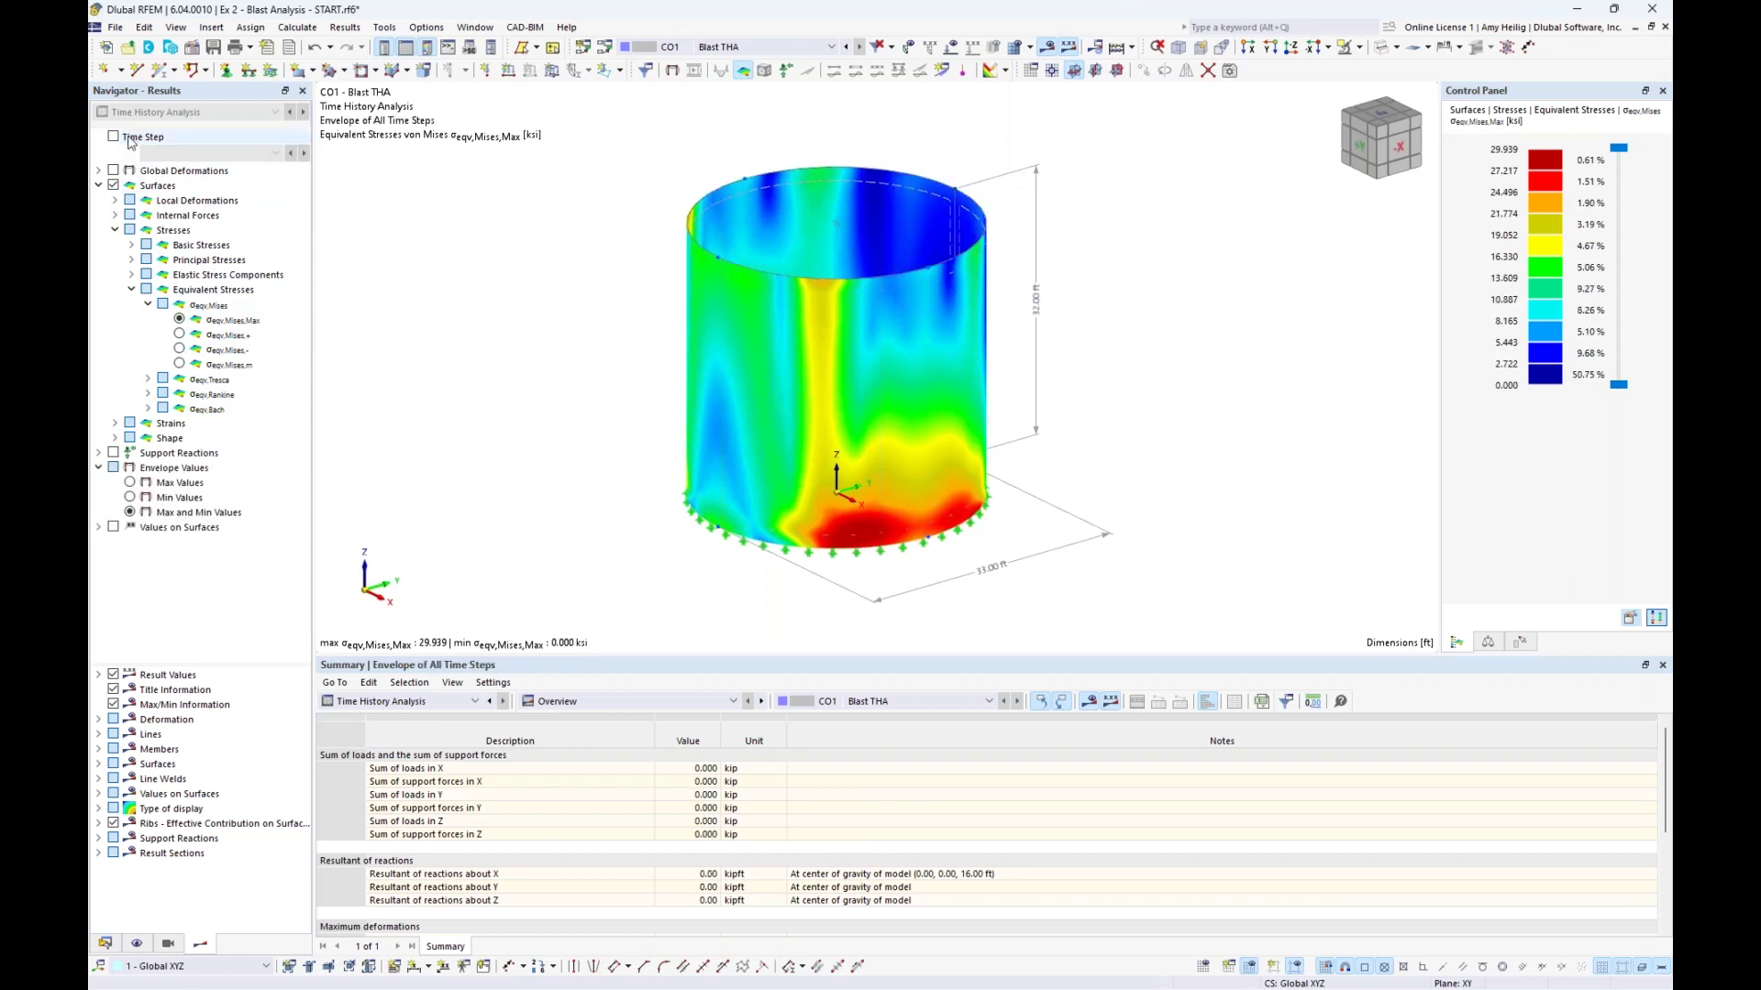
{"action": "left_click", "coordinate": [130, 483]}
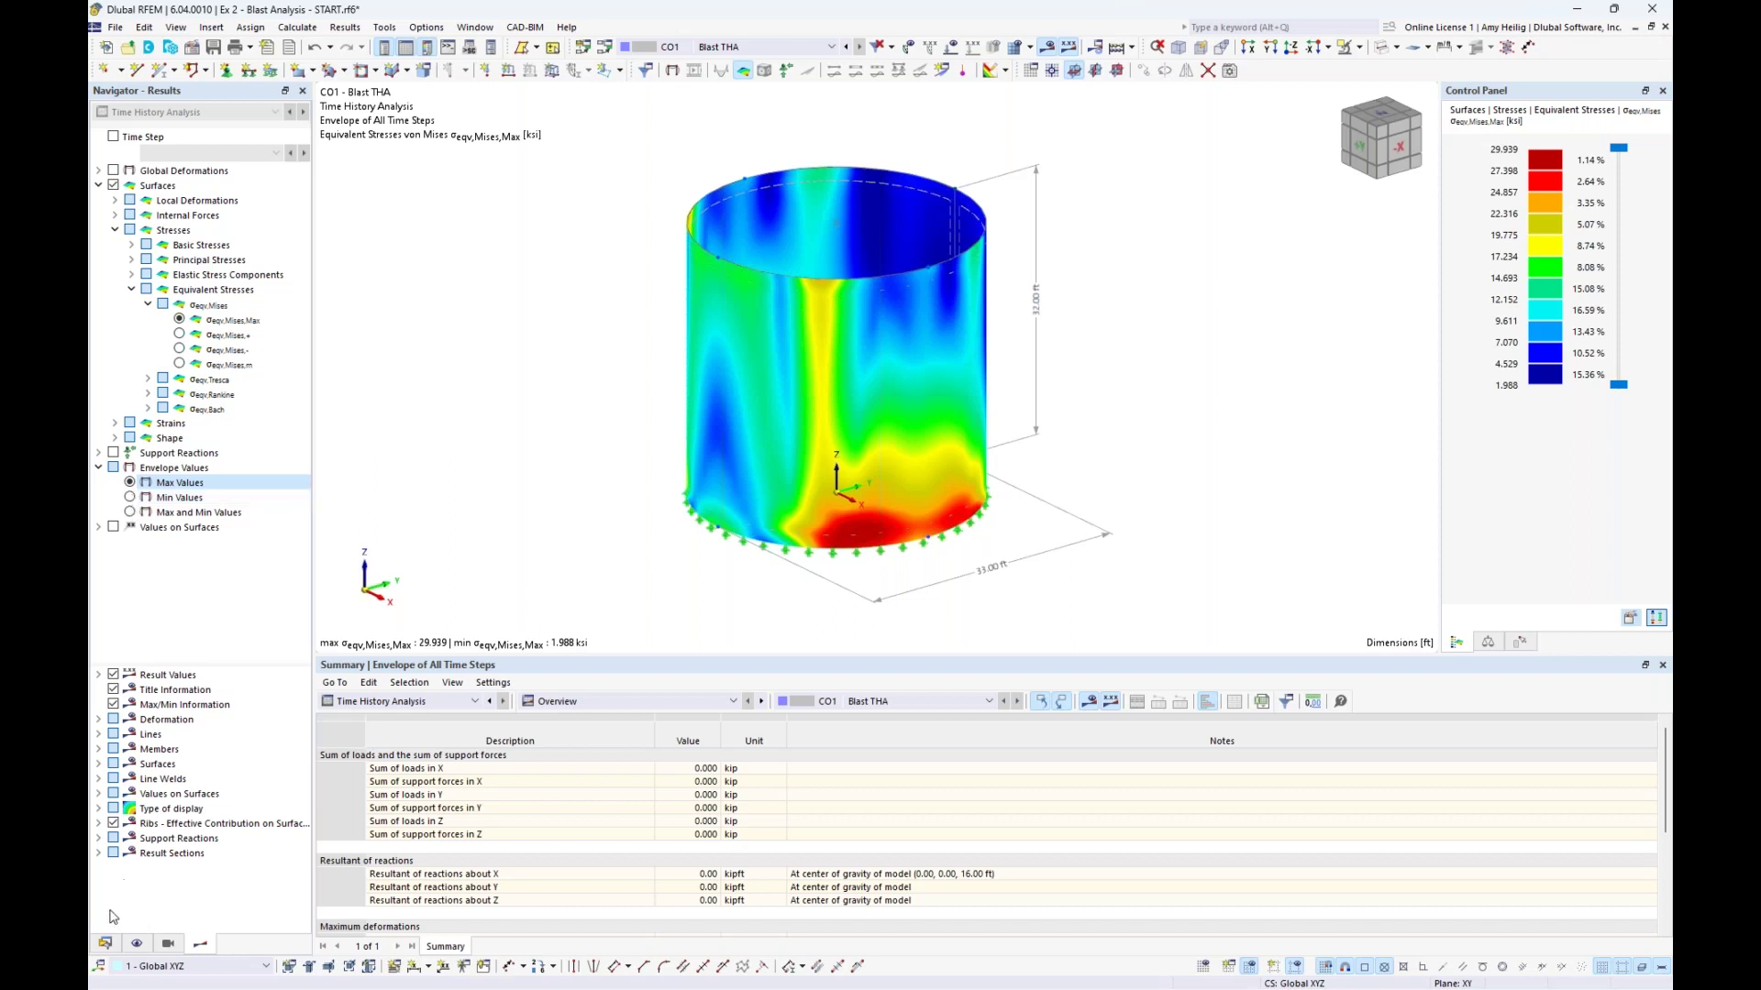
Create a 2D calculation diagram of maximum deformation |u| over time for the time history analysis of CO1 - Blast THA
{"action": "left_click", "coordinate": [106, 943]}
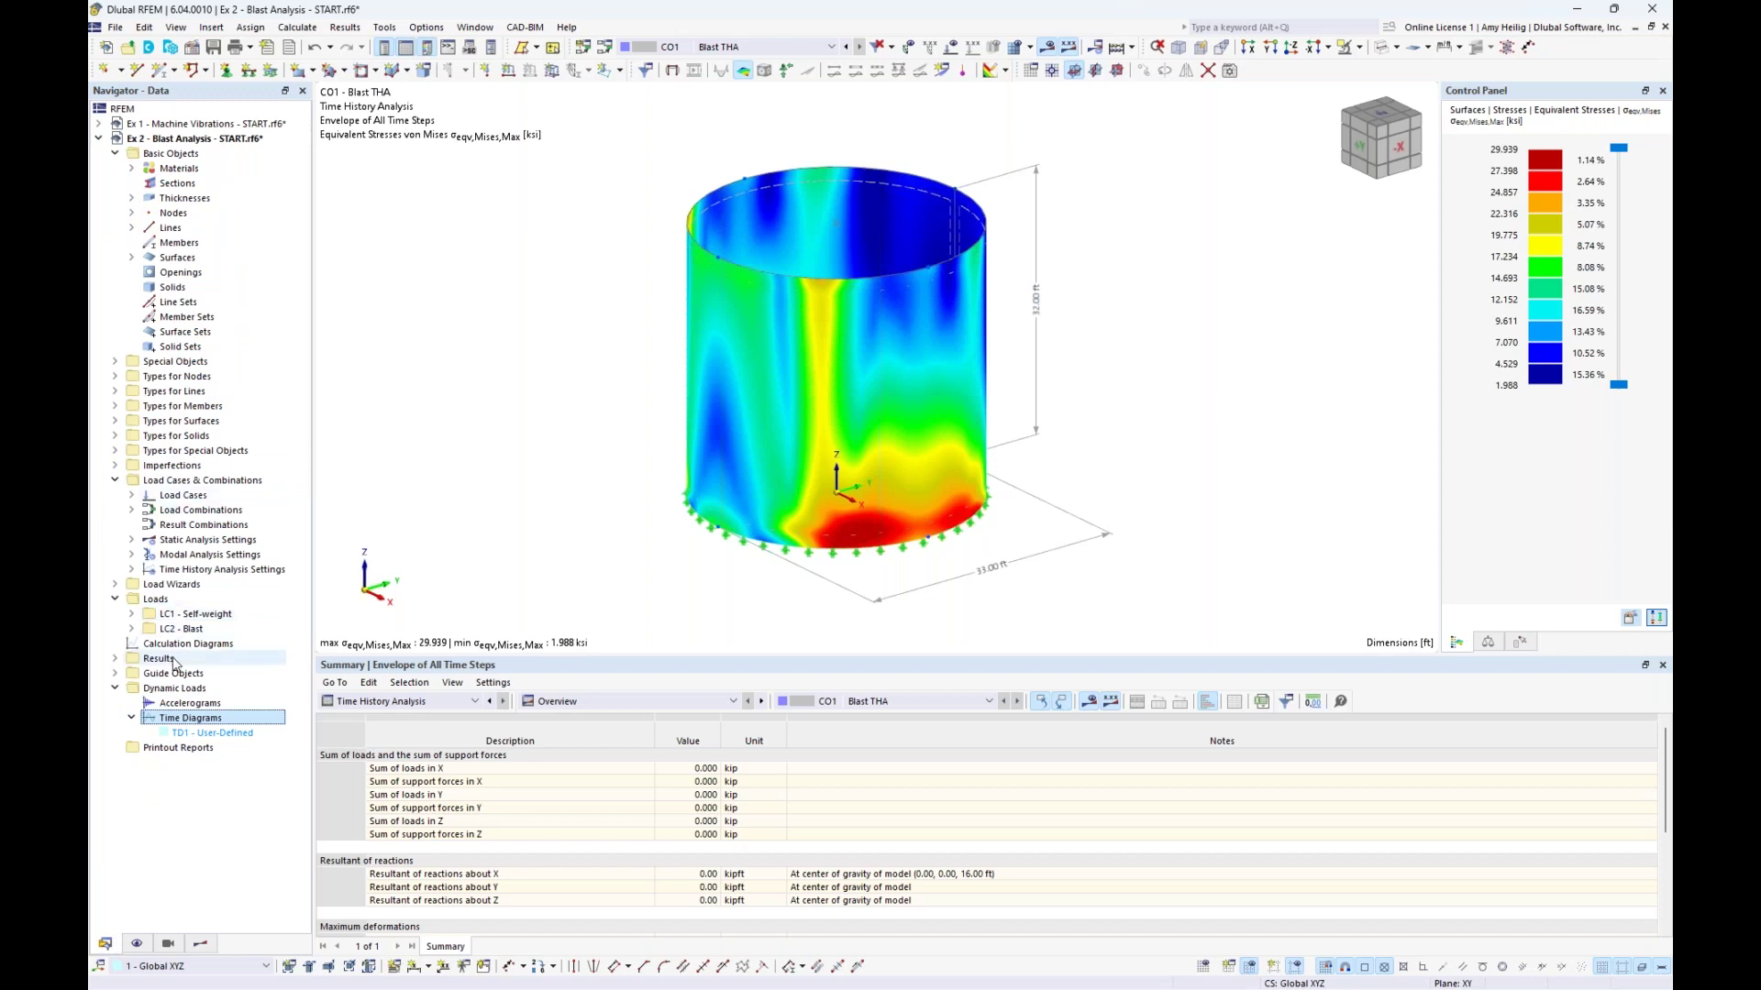
{"action": "left_click", "coordinate": [115, 600]}
{"action": "left_click", "coordinate": [115, 480]}
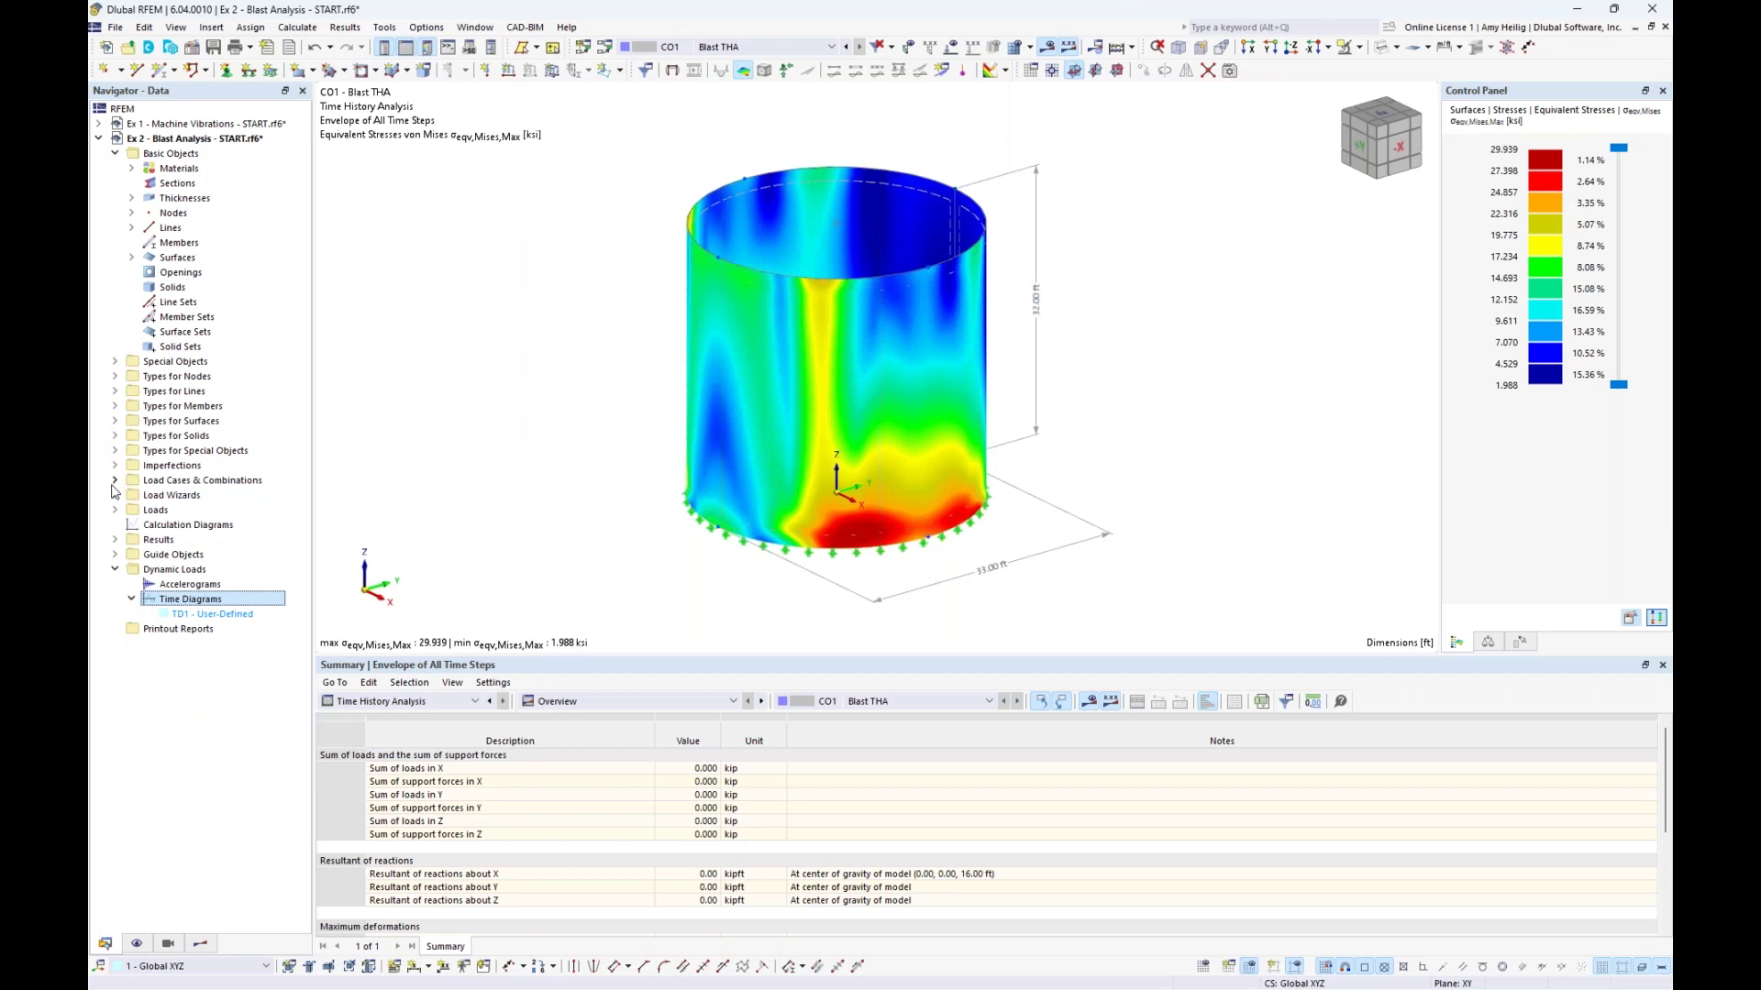
{"action": "double_click", "coordinate": [188, 524]}
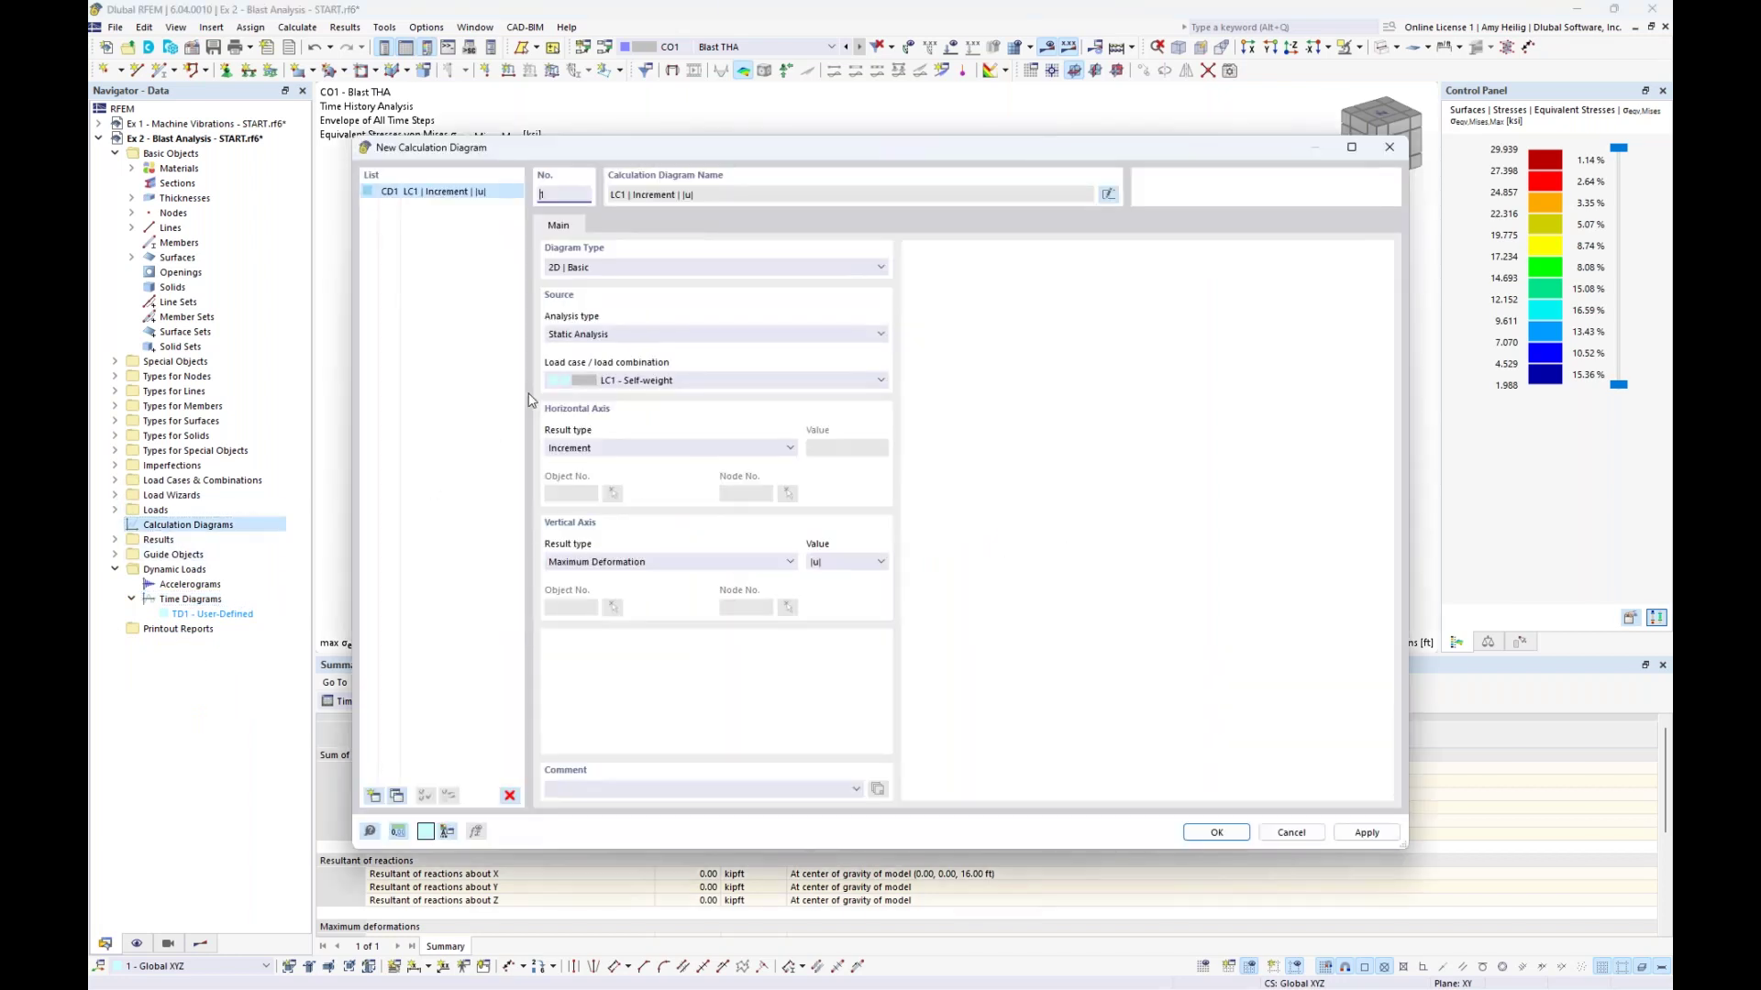
{"action": "left_click", "coordinate": [596, 336]}
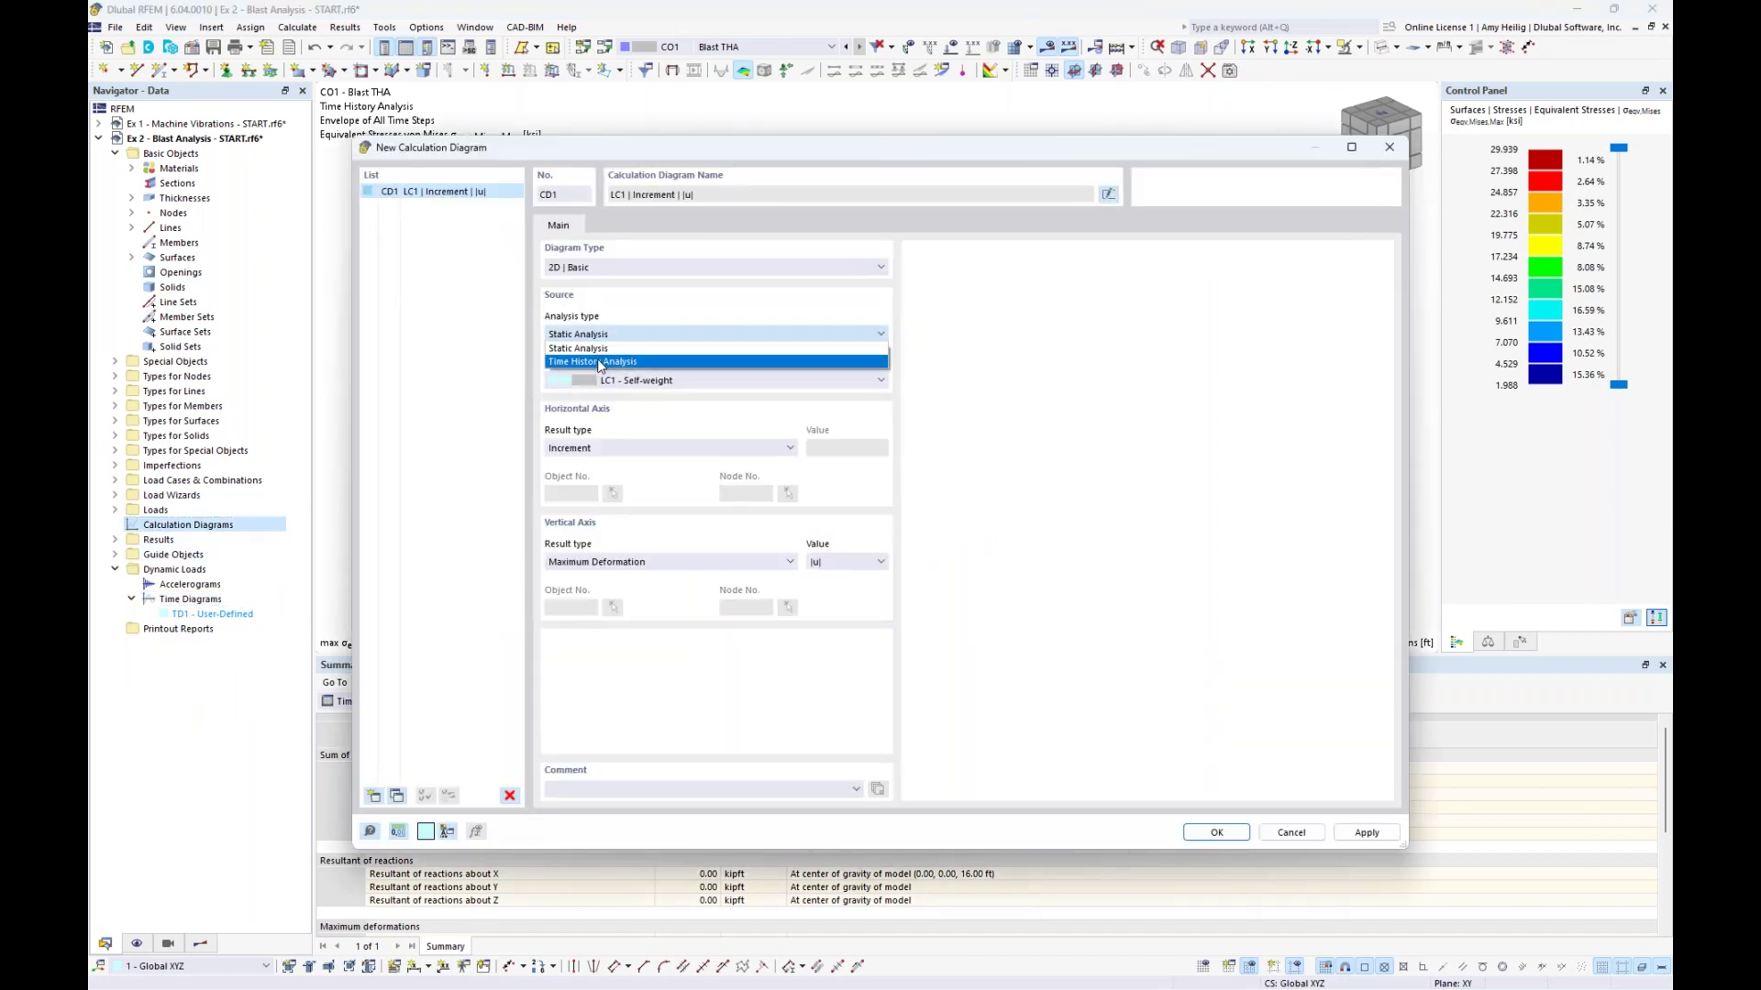
{"action": "left_click", "coordinate": [598, 363]}
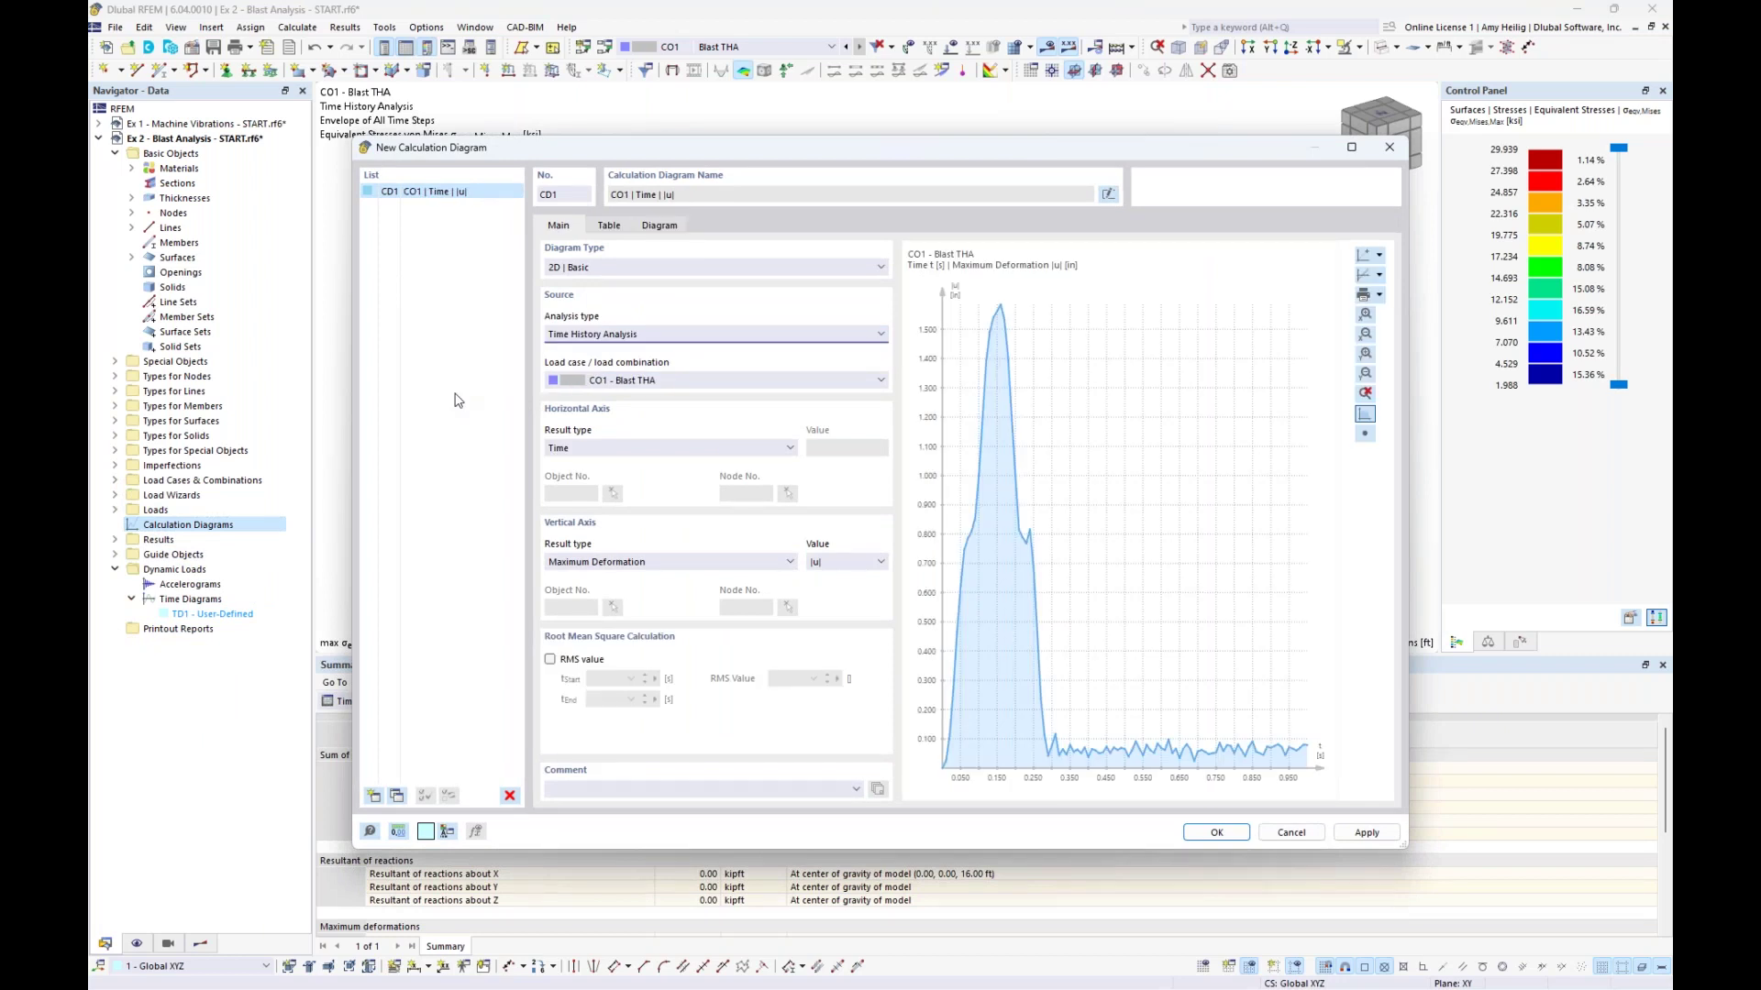
{"action": "left_click", "coordinate": [642, 380]}
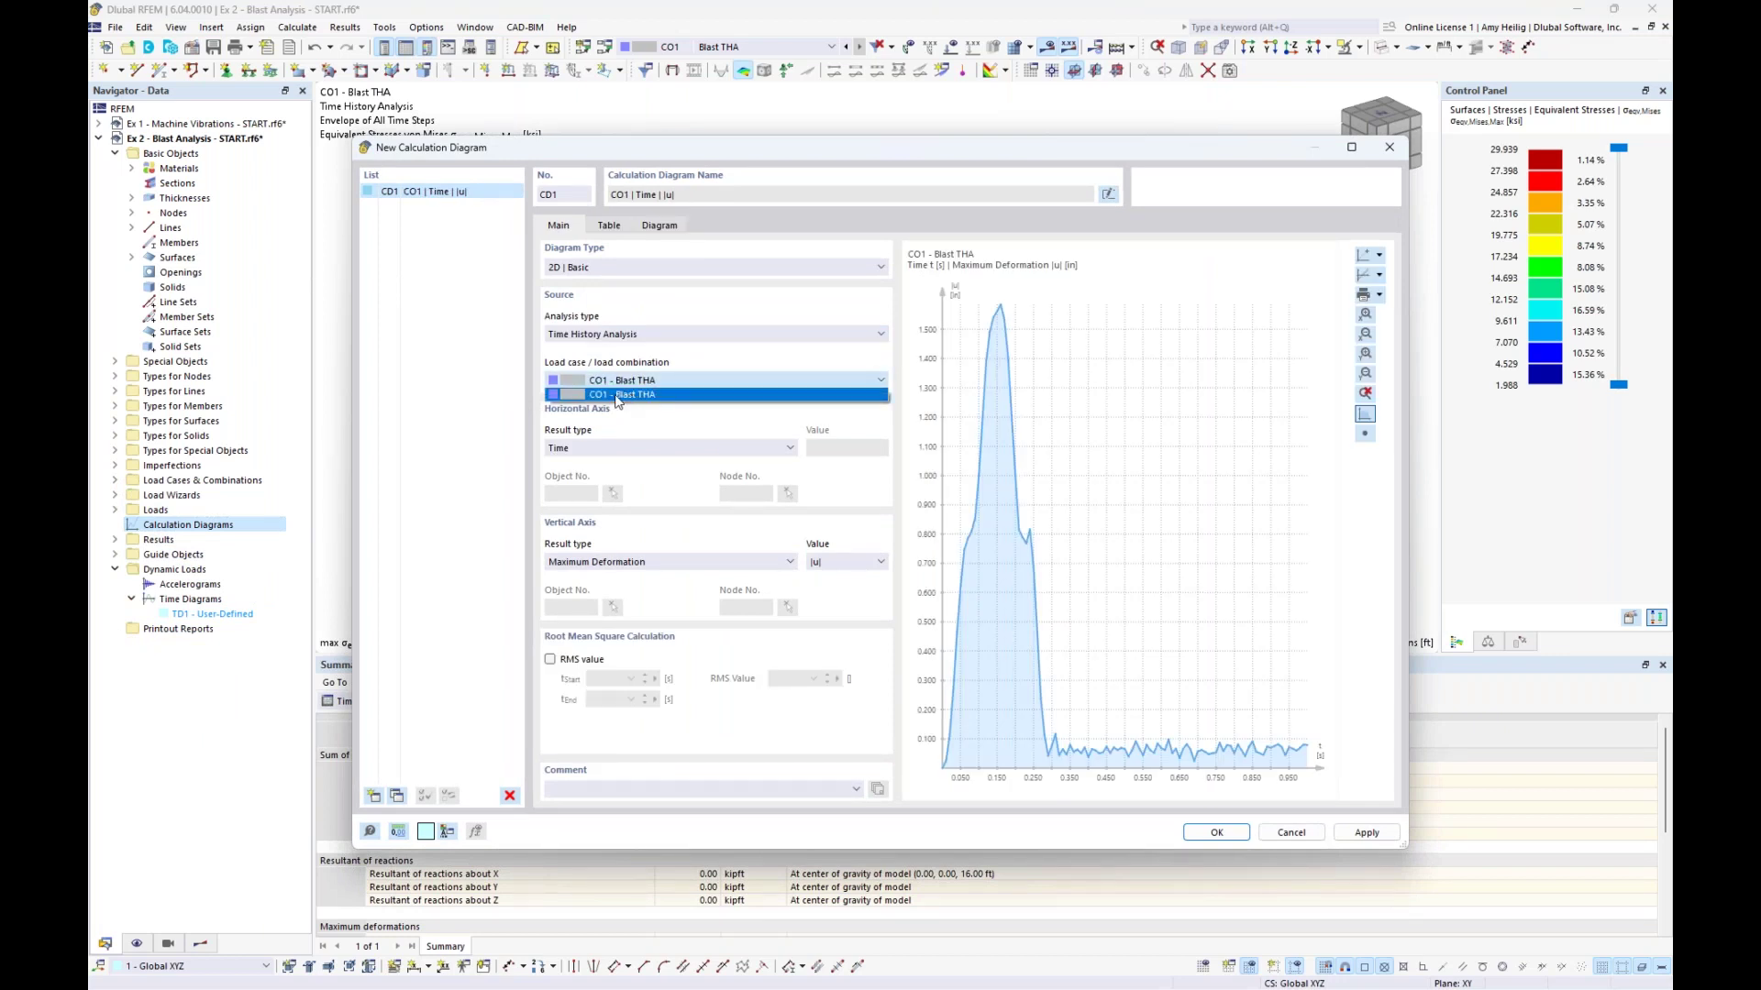
{"action": "left_click", "coordinate": [644, 424]}
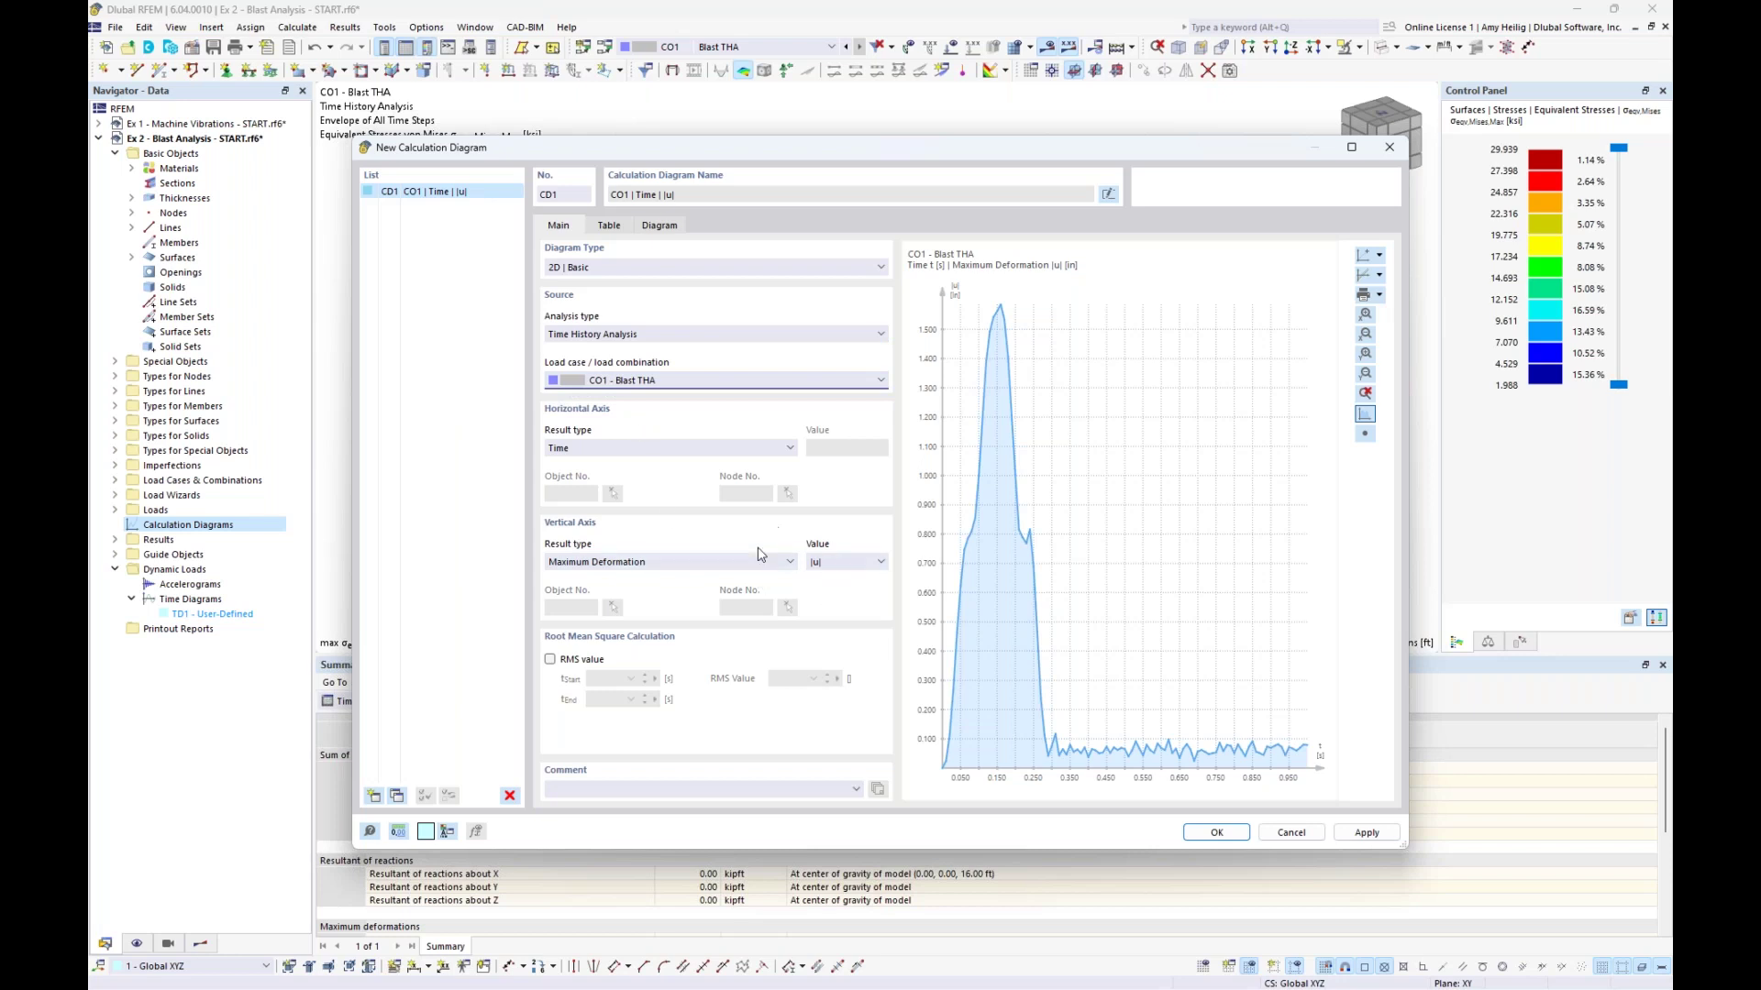
Examine the deformation curve and the available vertical-axis result types, keeping Maximum Deformation selected
{"action": "left_click", "coordinate": [771, 566]}
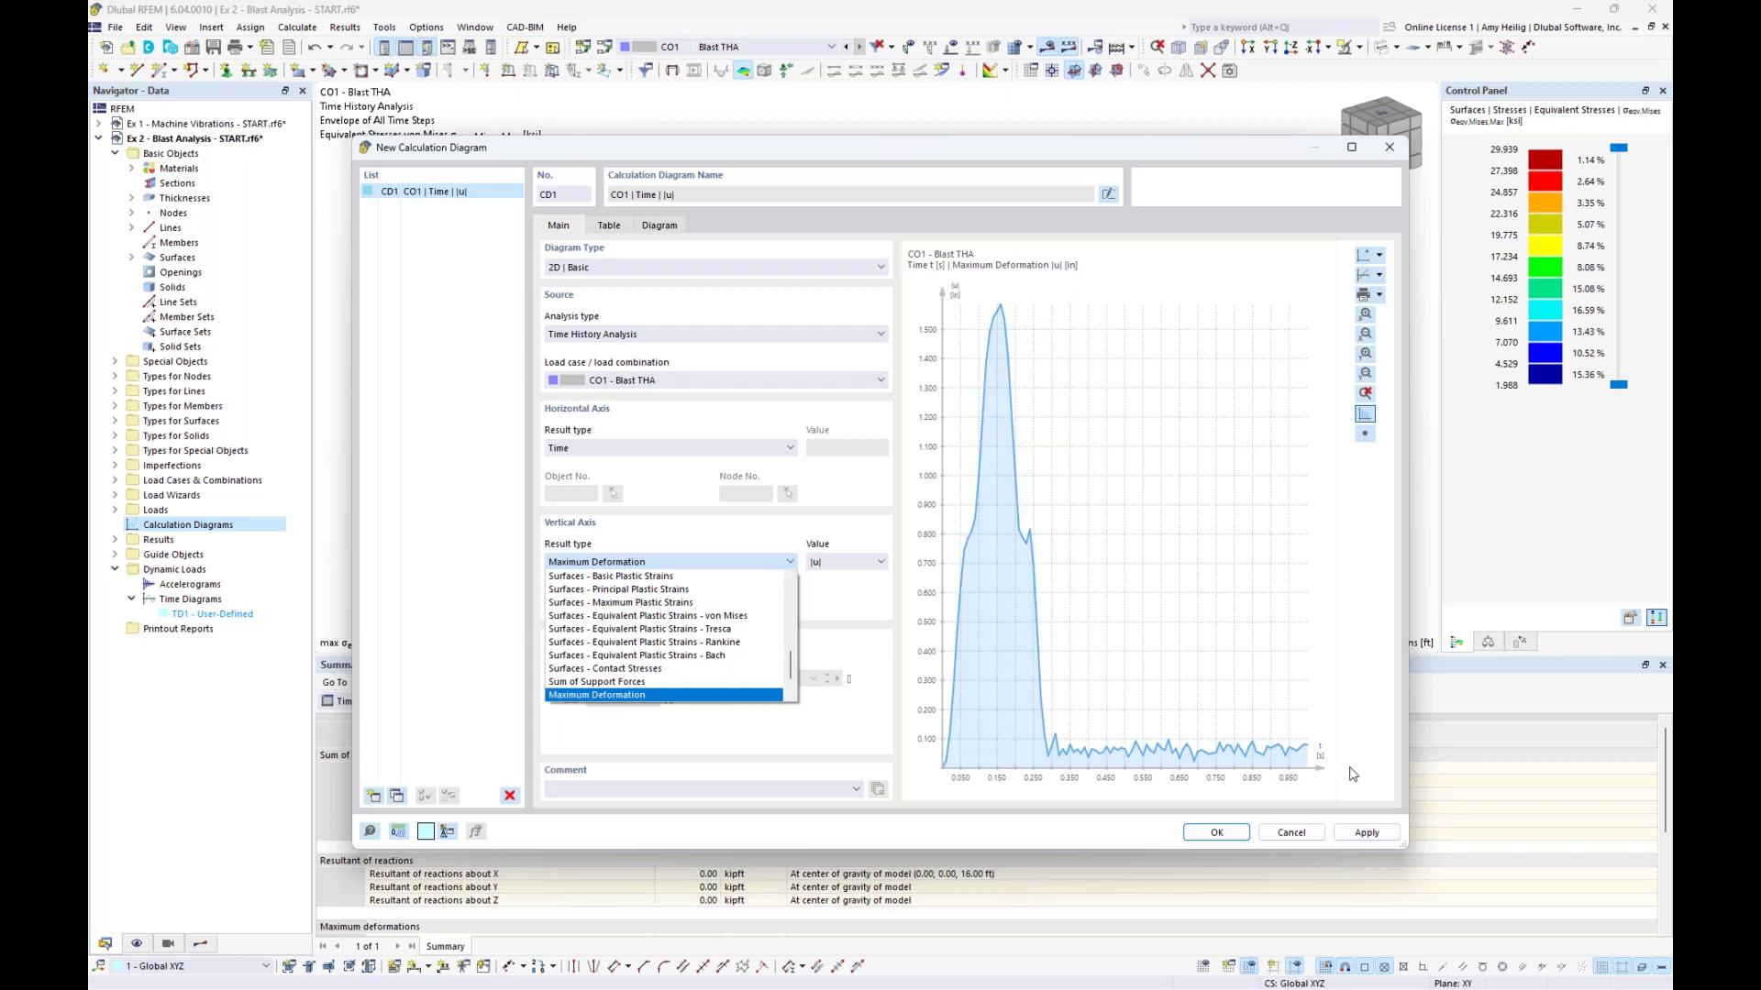
{"action": "left_click", "coordinate": [882, 704]}
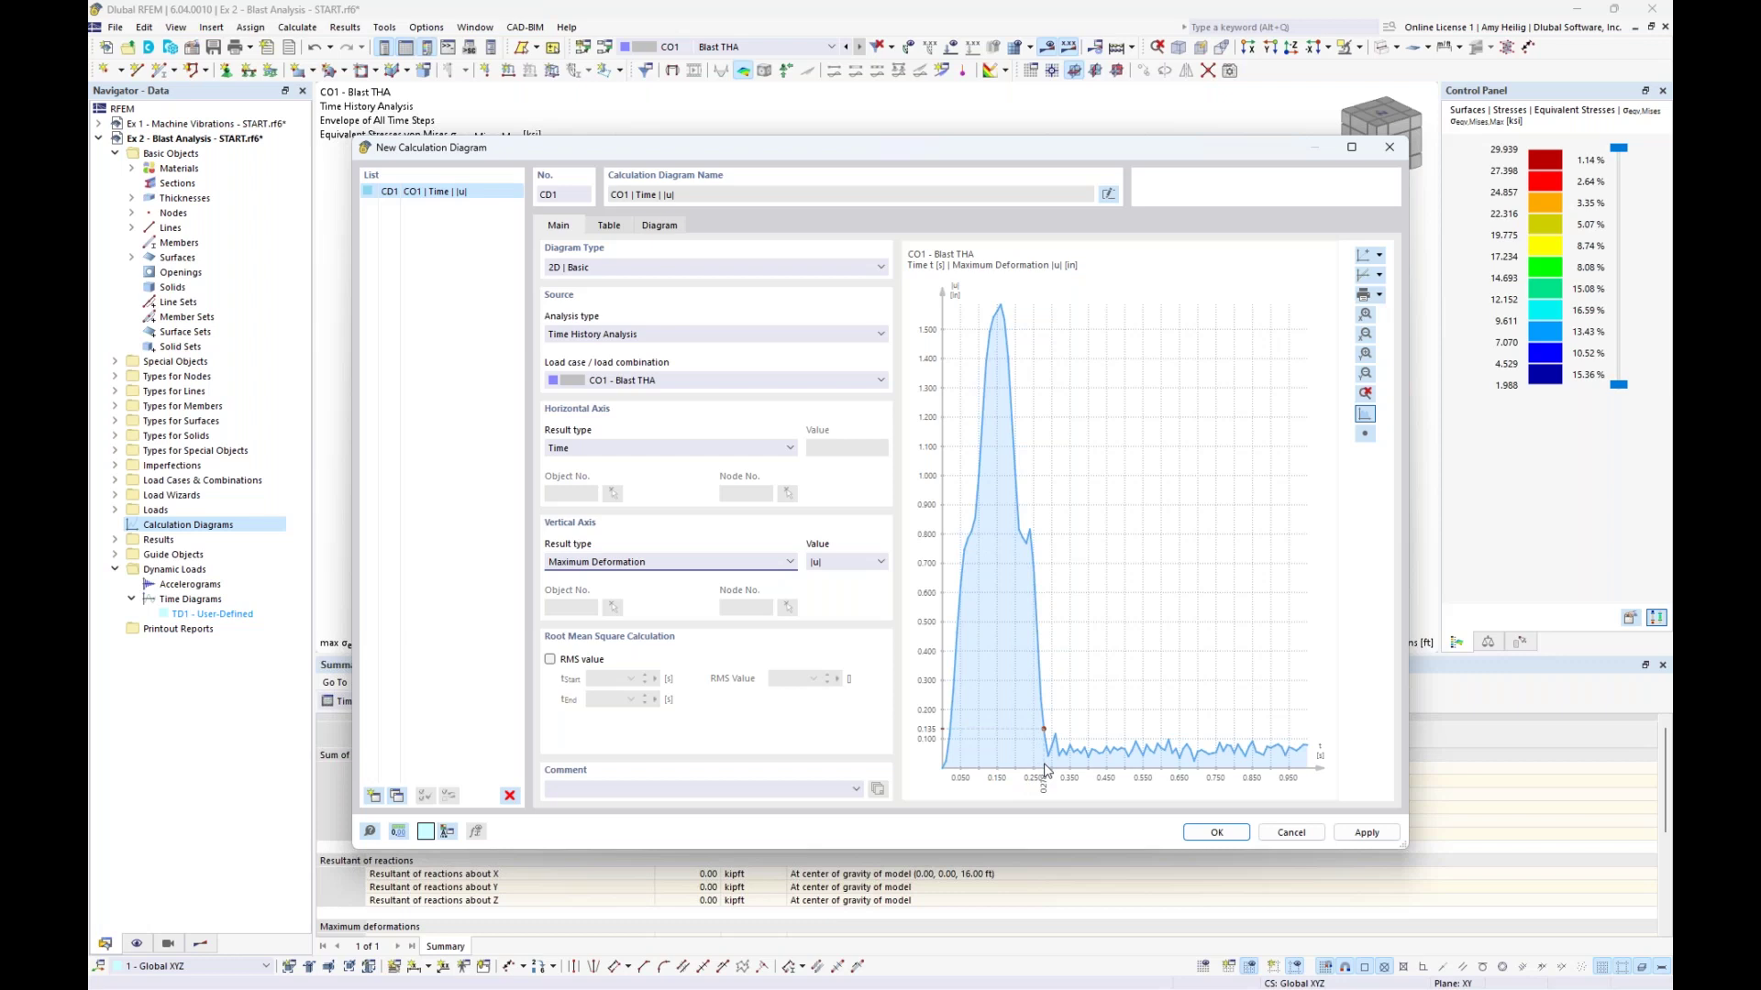
{"action": "left_click", "coordinate": [622, 562]}
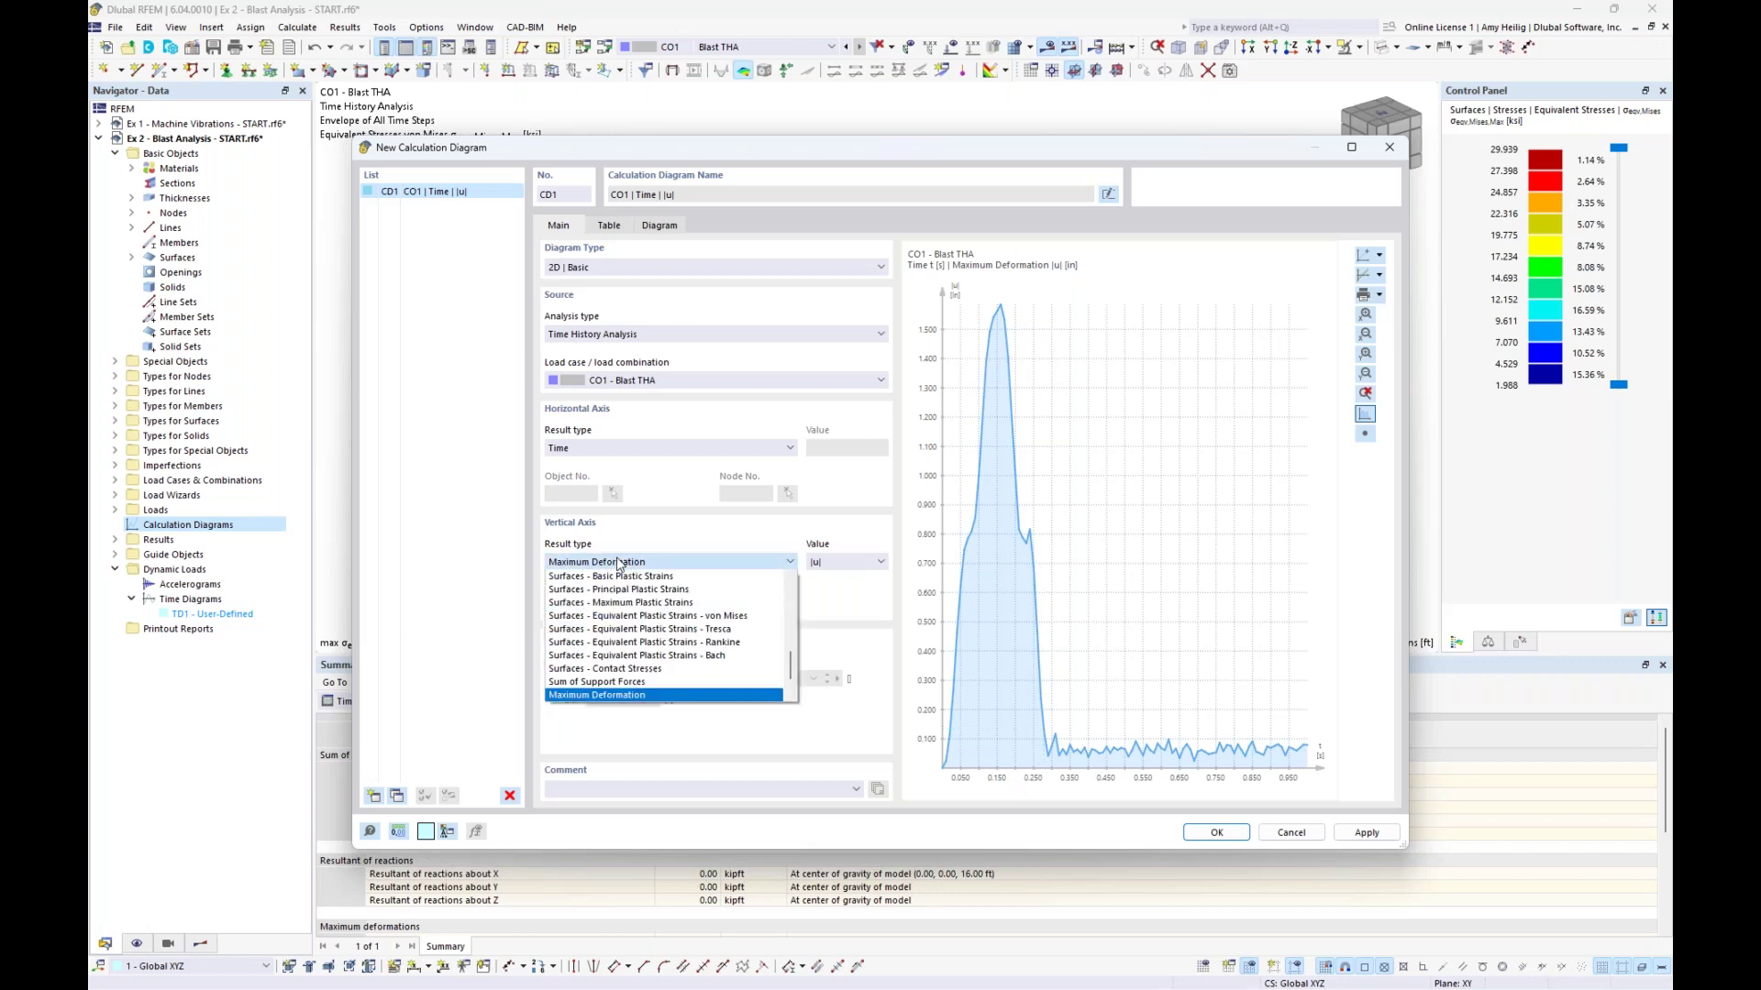
{"action": "left_click_drag", "start_coordinate": [788, 661], "coordinate": [761, 580]}
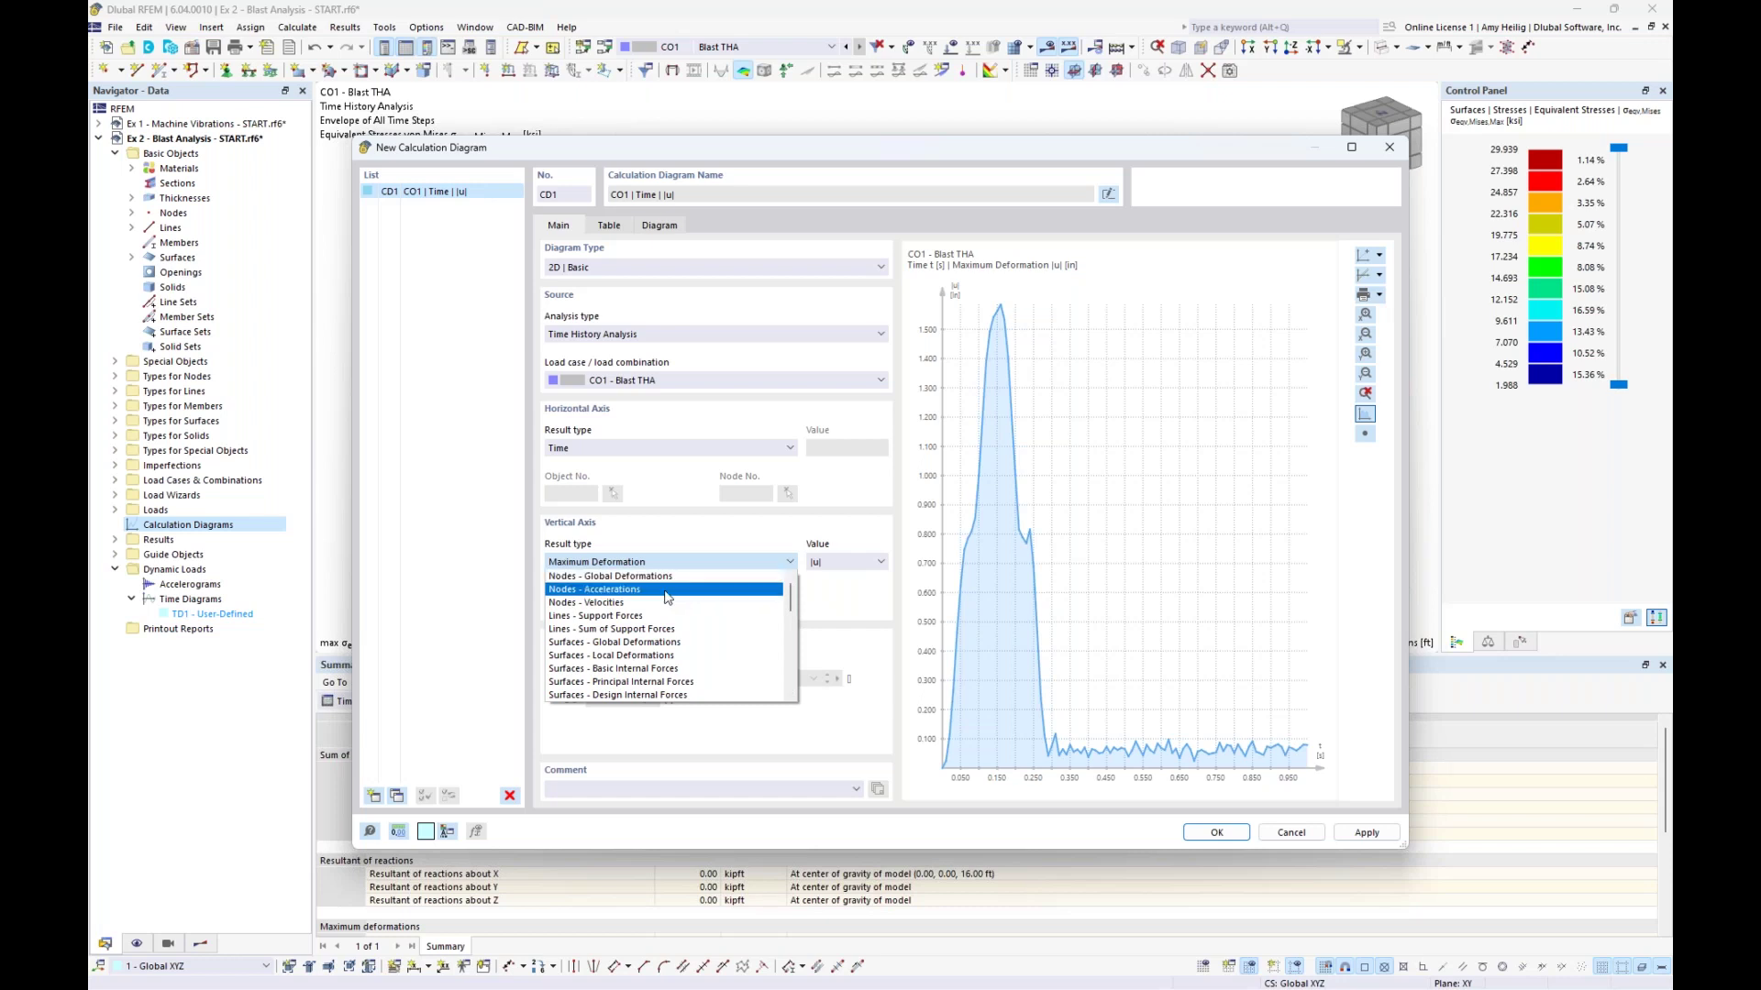
{"action": "scroll", "coordinate": [667, 597], "scroll_direction": "down", "scroll_amount": 1}
{"action": "scroll", "coordinate": [667, 597], "scroll_direction": "down", "scroll_amount": 1}
{"action": "left_click", "coordinate": [680, 514]}
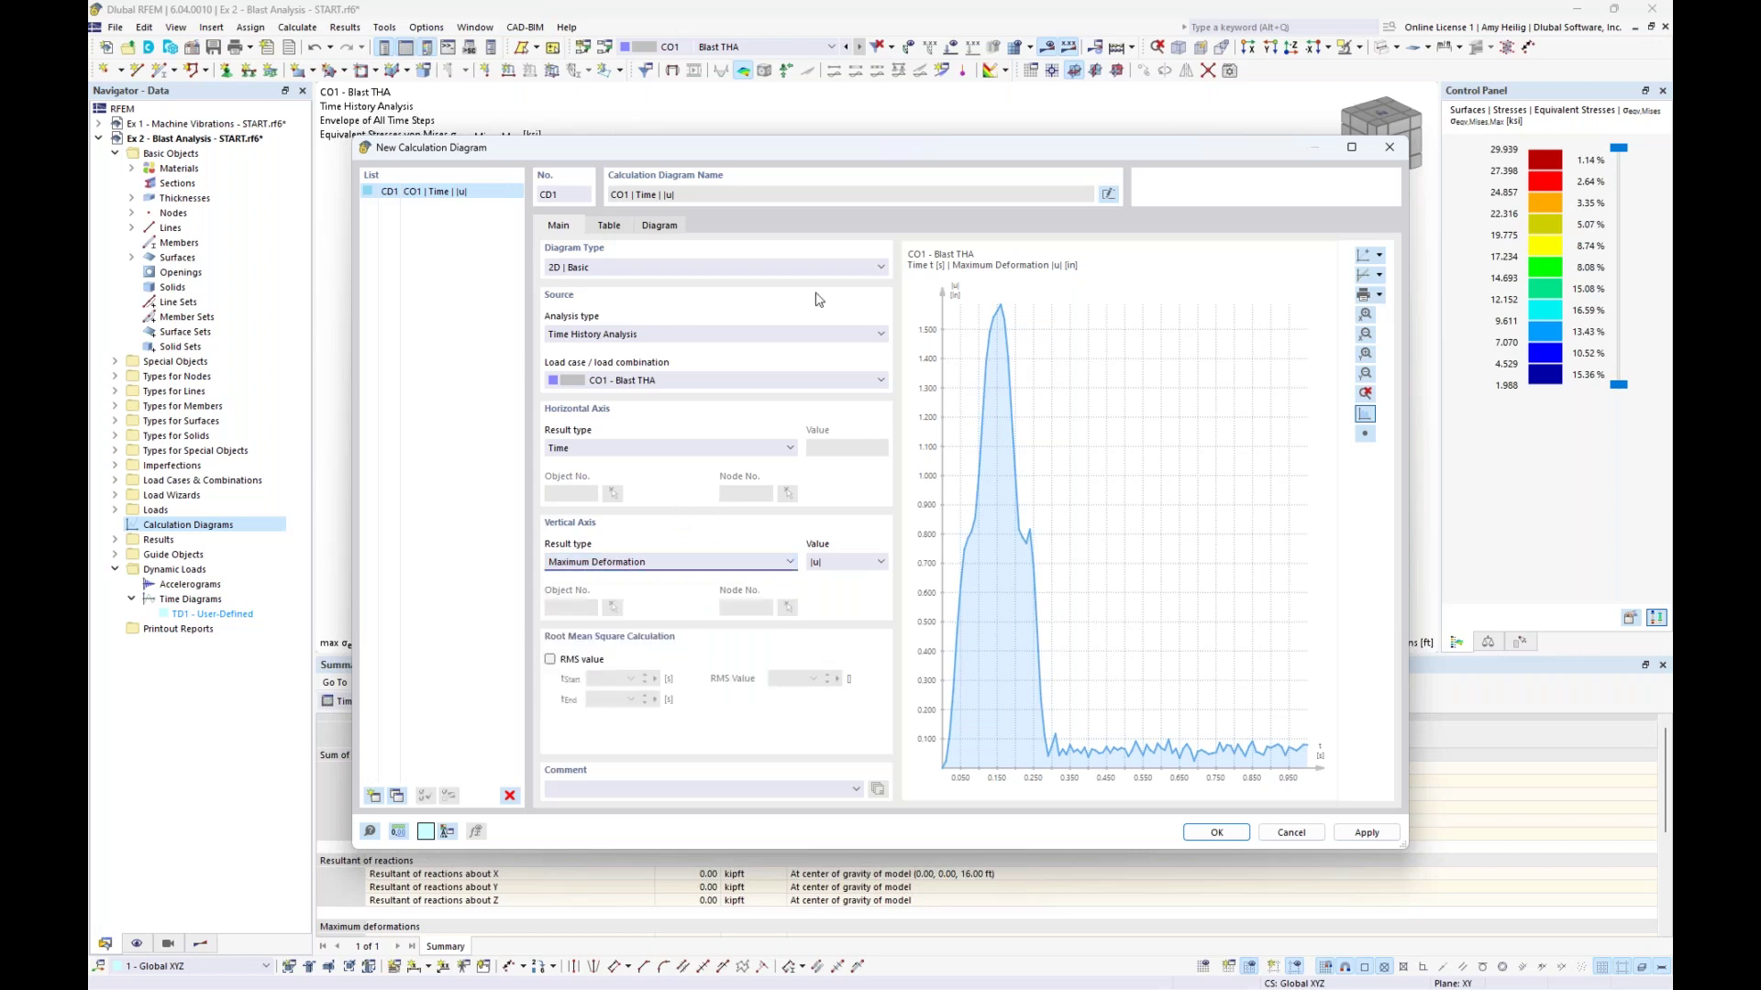
Copy the deformation diagram and set the copy's vertical axis to Surfaces - Equivalent Total Strains - von Mises
{"action": "left_click", "coordinate": [397, 795]}
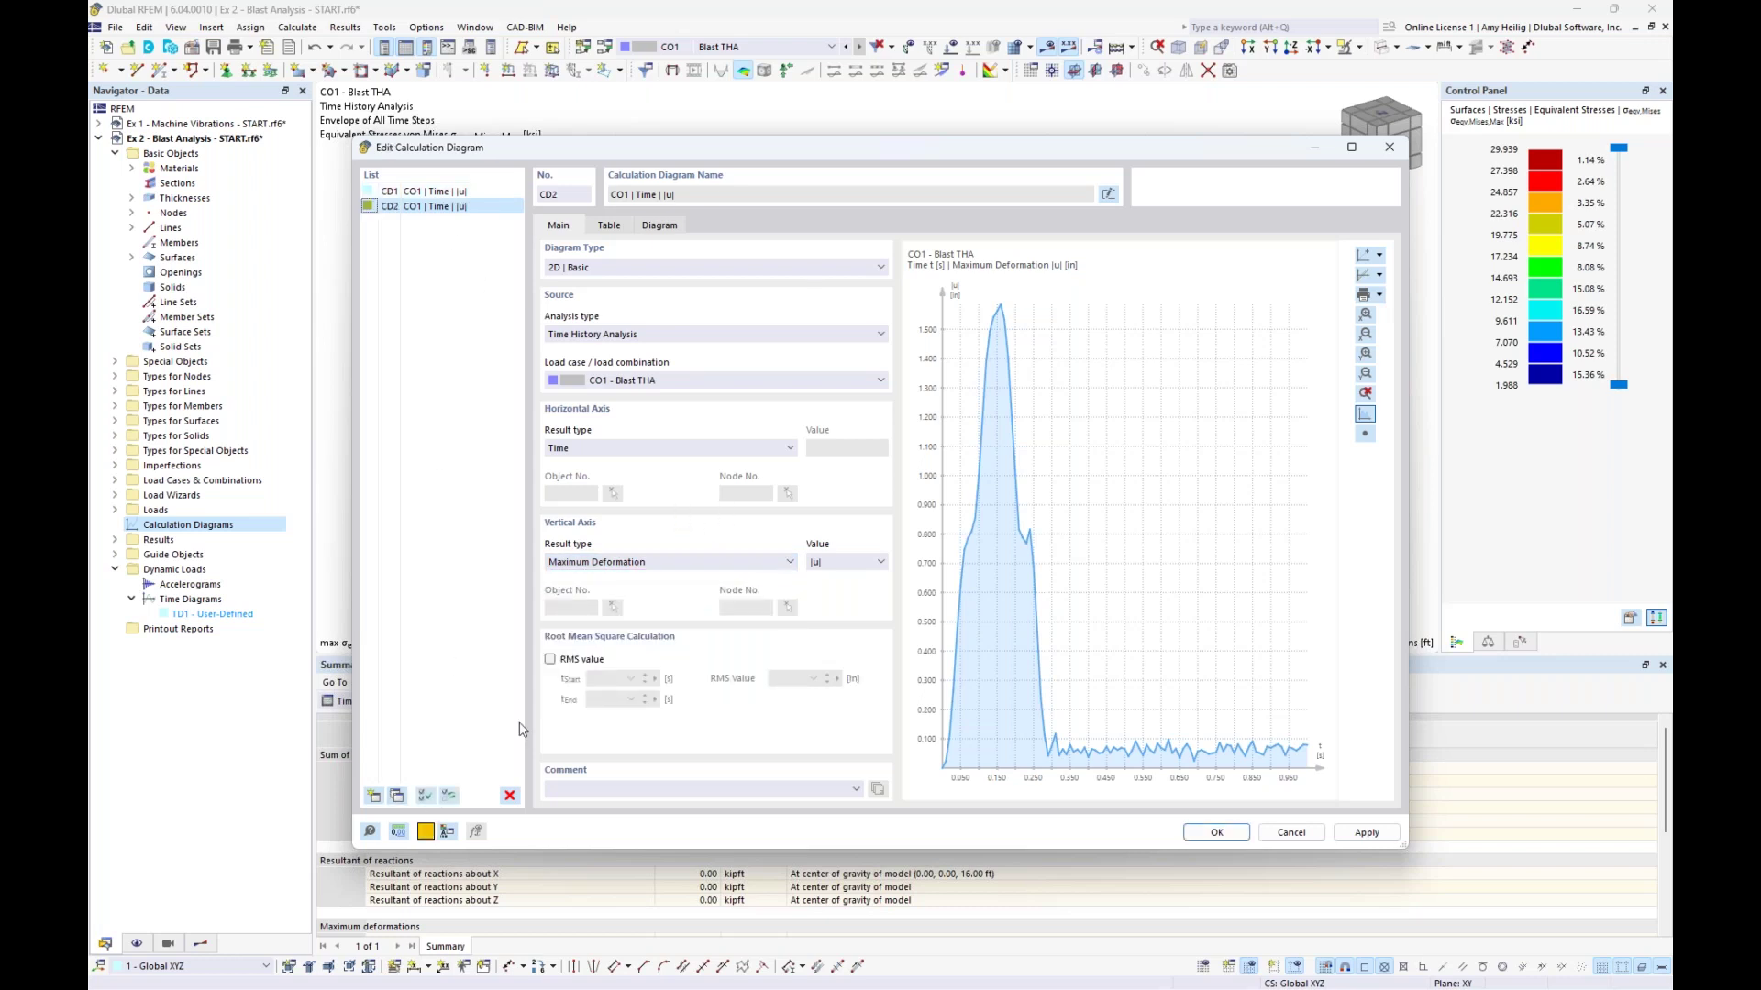
{"action": "left_click", "coordinate": [655, 561]}
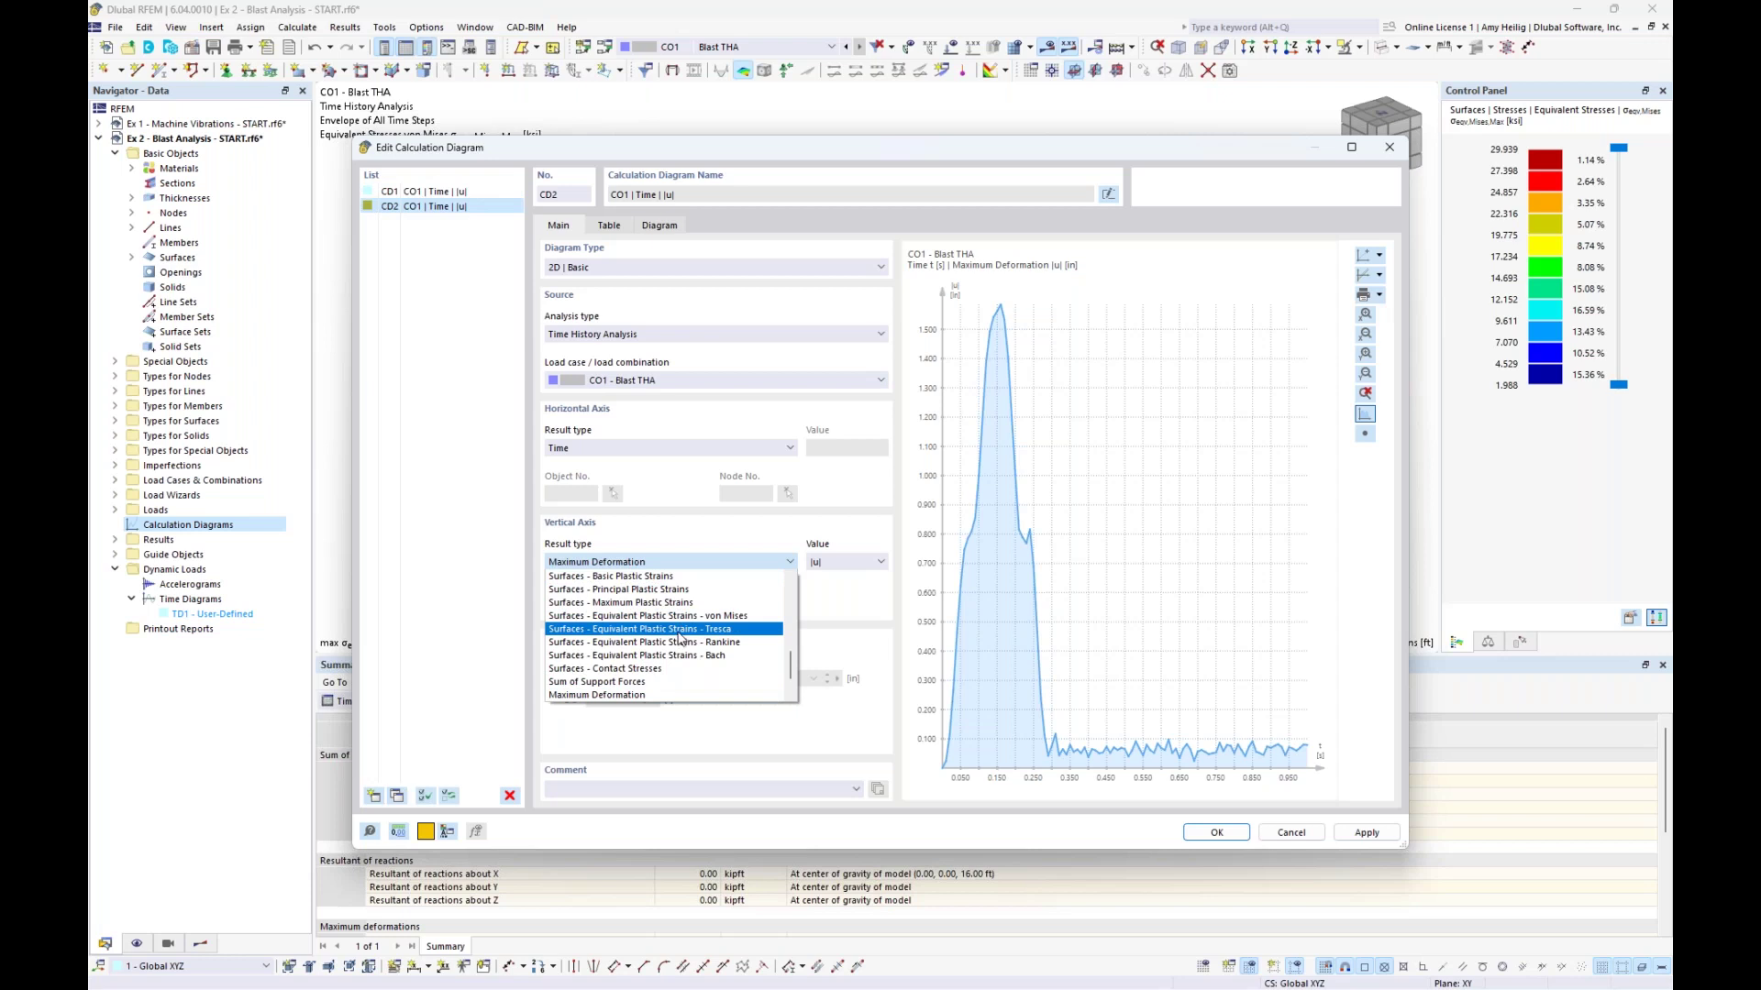
{"action": "scroll", "coordinate": [679, 639], "scroll_direction": "up", "scroll_amount": 2}
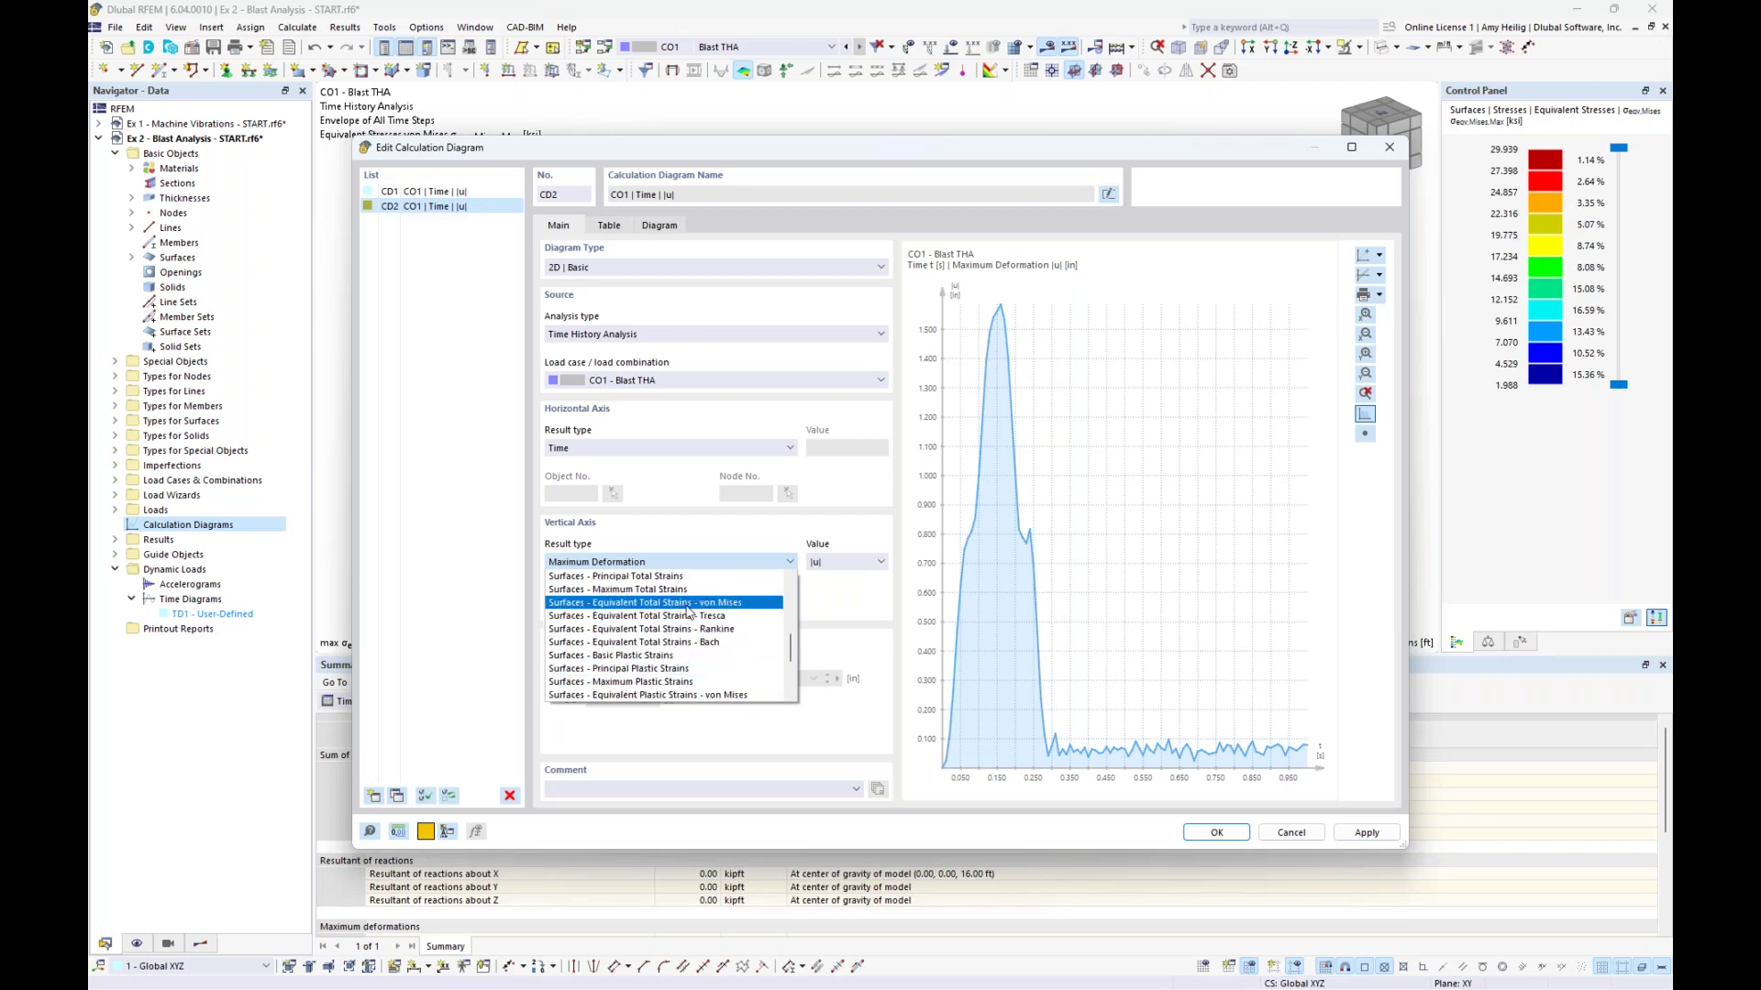
{"action": "left_click", "coordinate": [689, 603]}
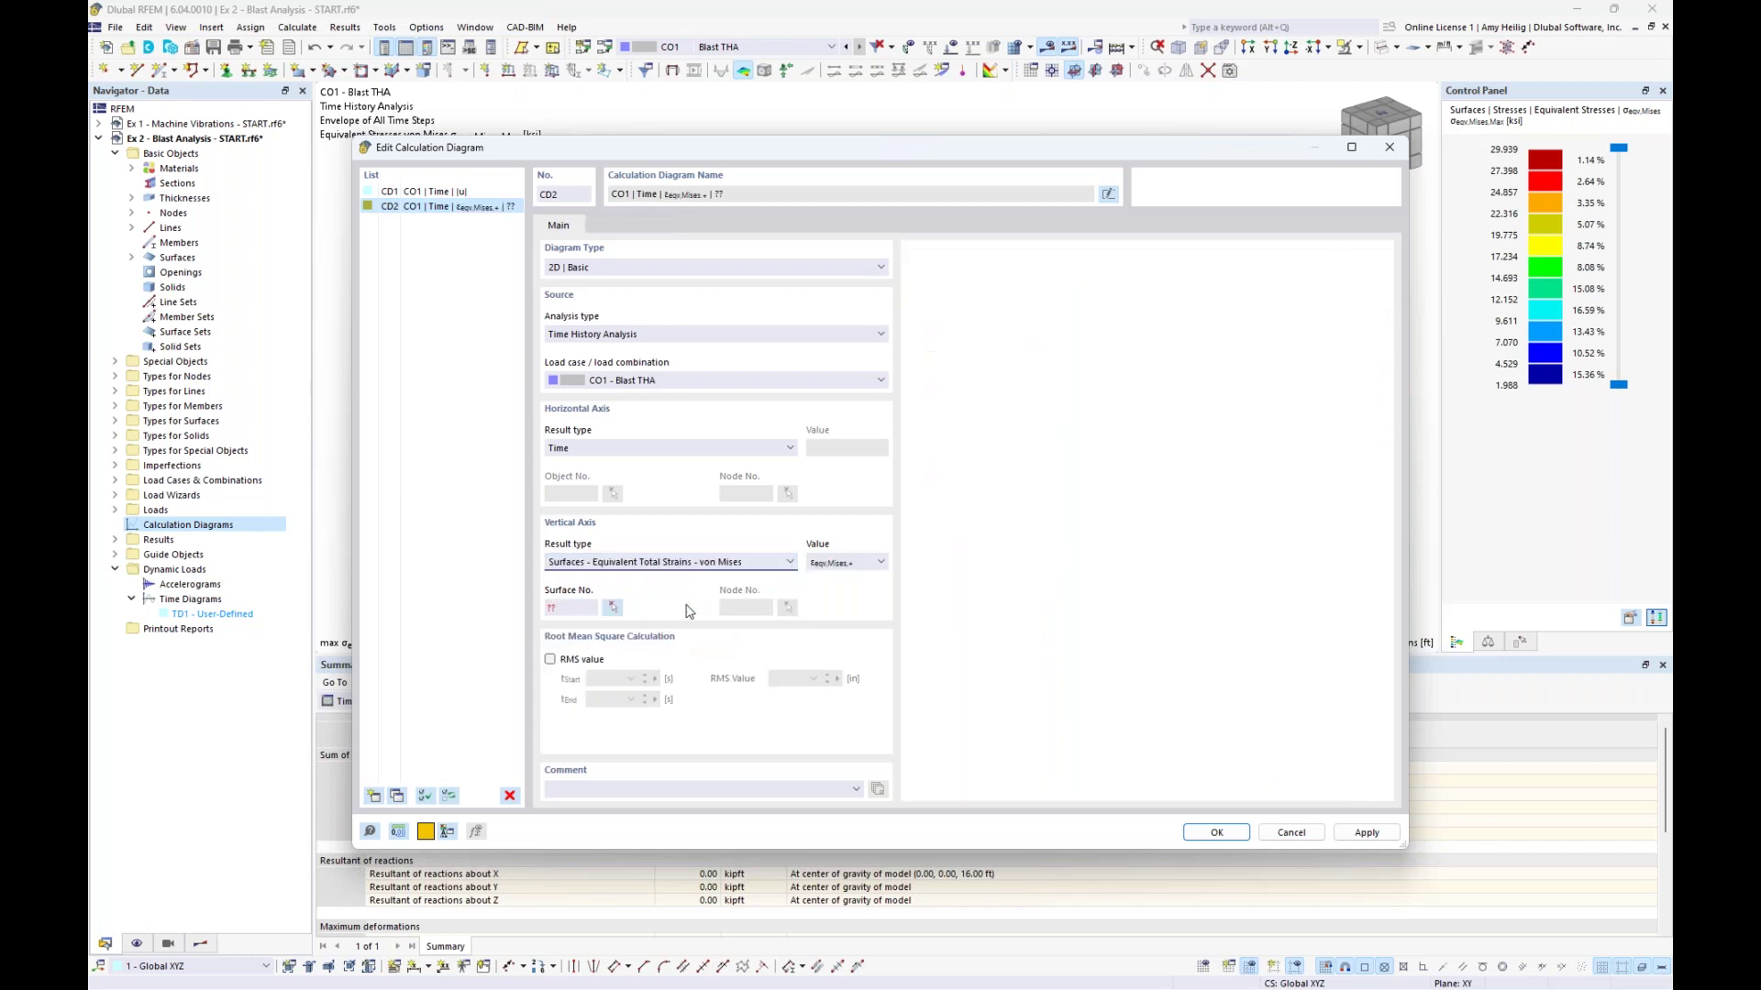
{"action": "left_click", "coordinate": [879, 561]}
{"action": "left_click", "coordinate": [863, 578]}
Assign cylinder surface 1 and base node 5 to the vertical axis of the copied diagram
{"action": "left_click", "coordinate": [612, 609]}
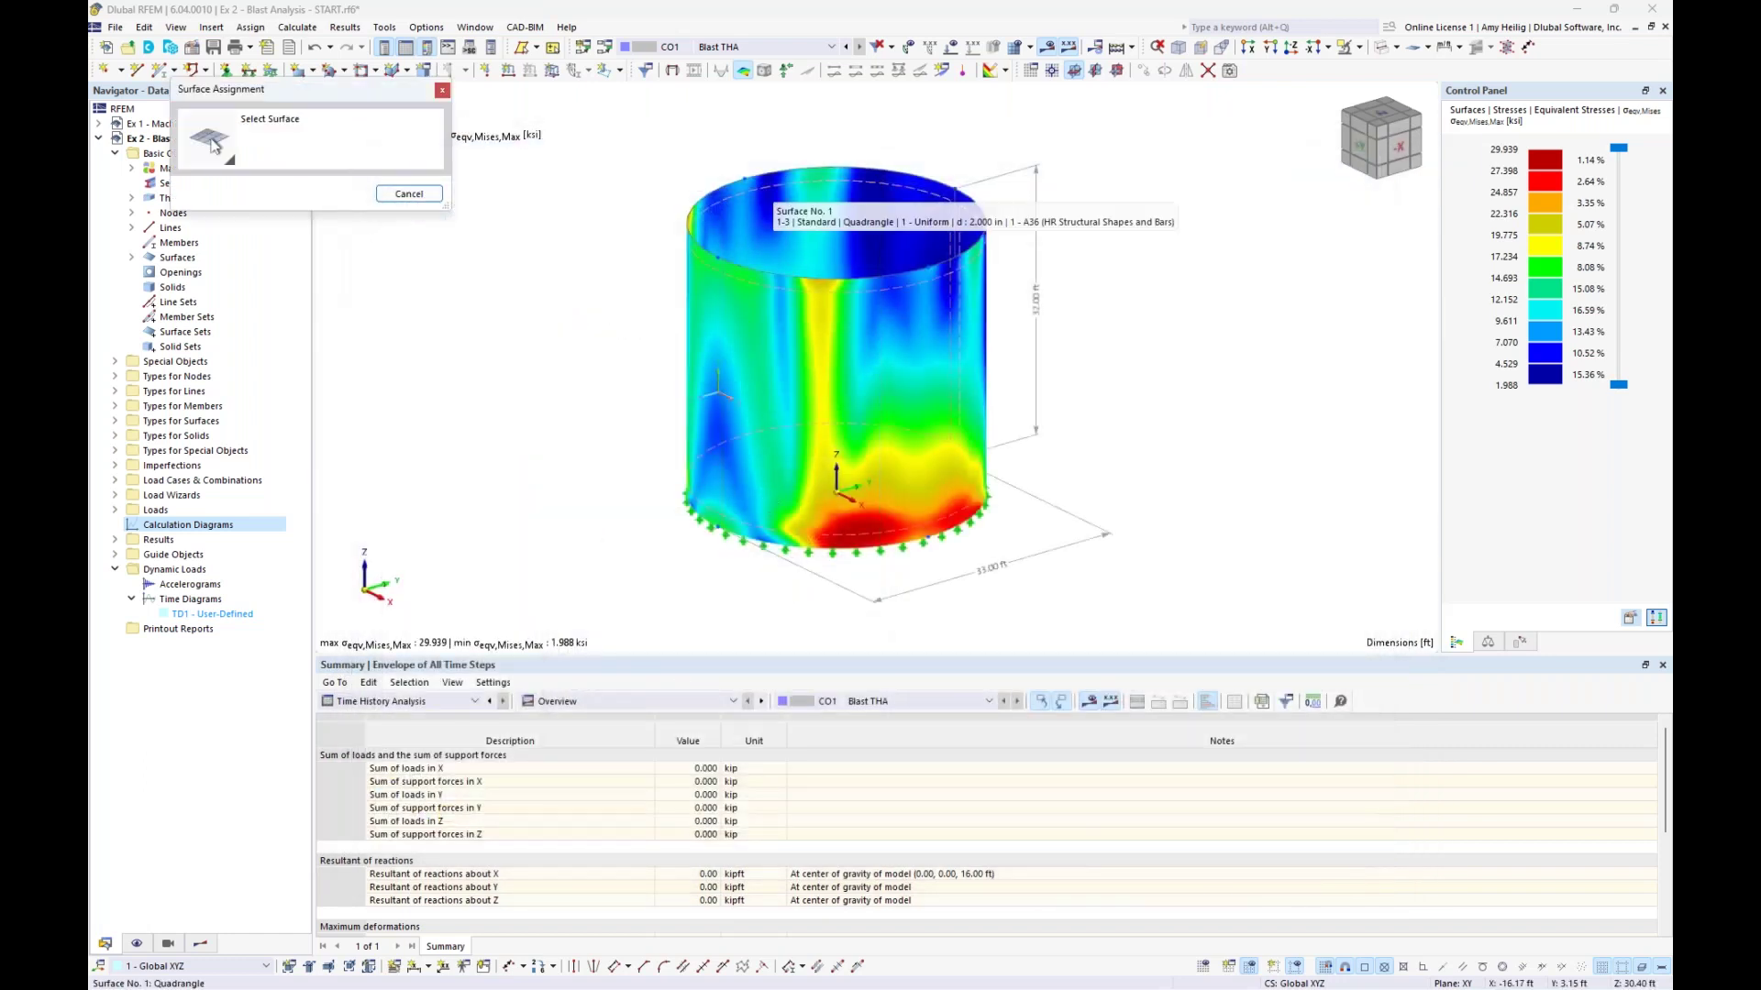
{"action": "left_click", "coordinate": [774, 211]}
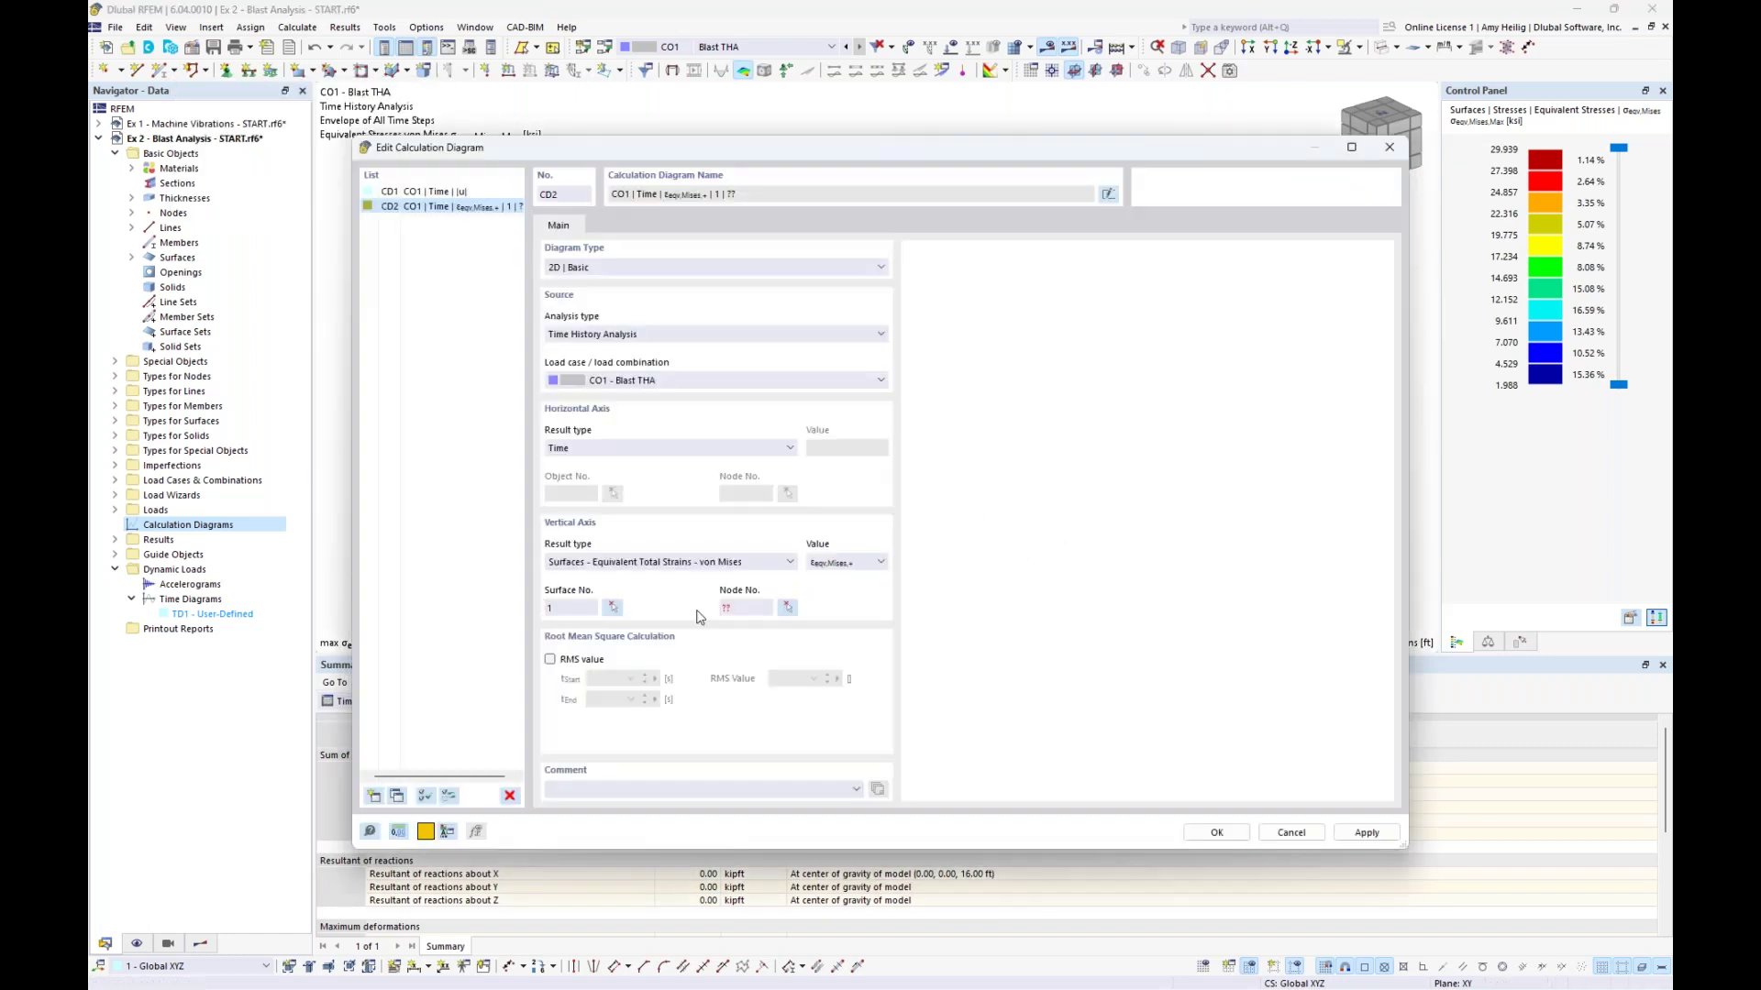
{"action": "left_click", "coordinate": [787, 608]}
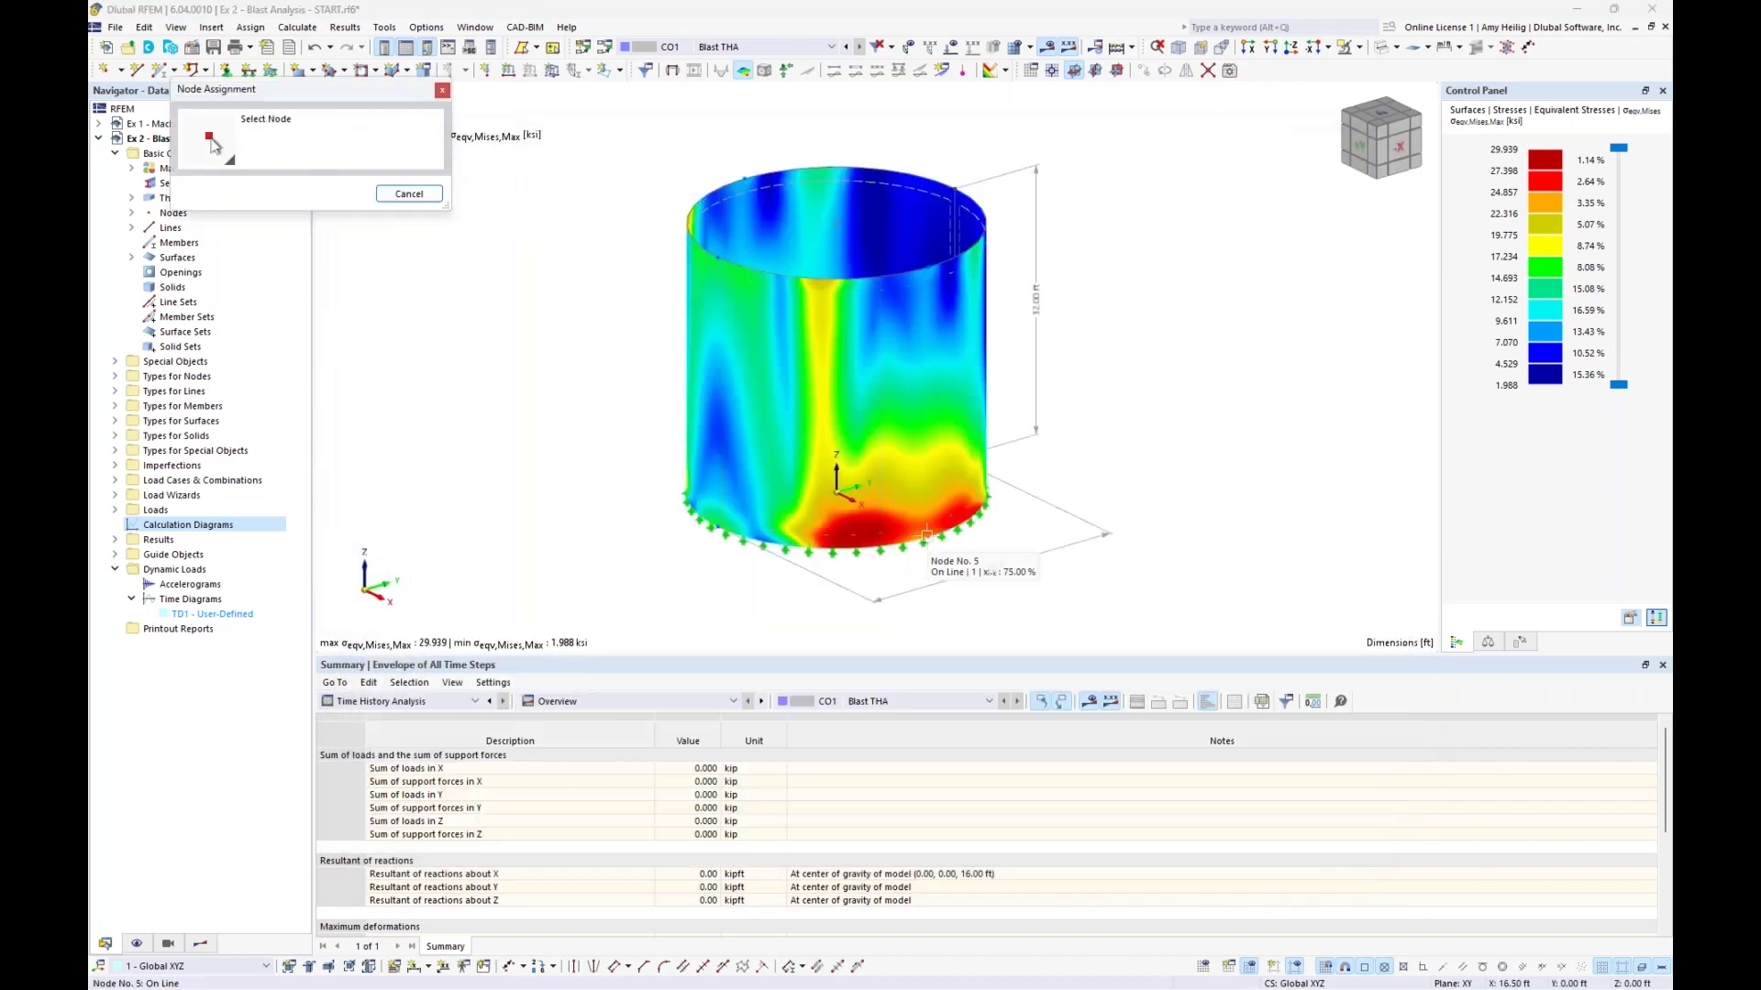
{"action": "left_click", "coordinate": [926, 536]}
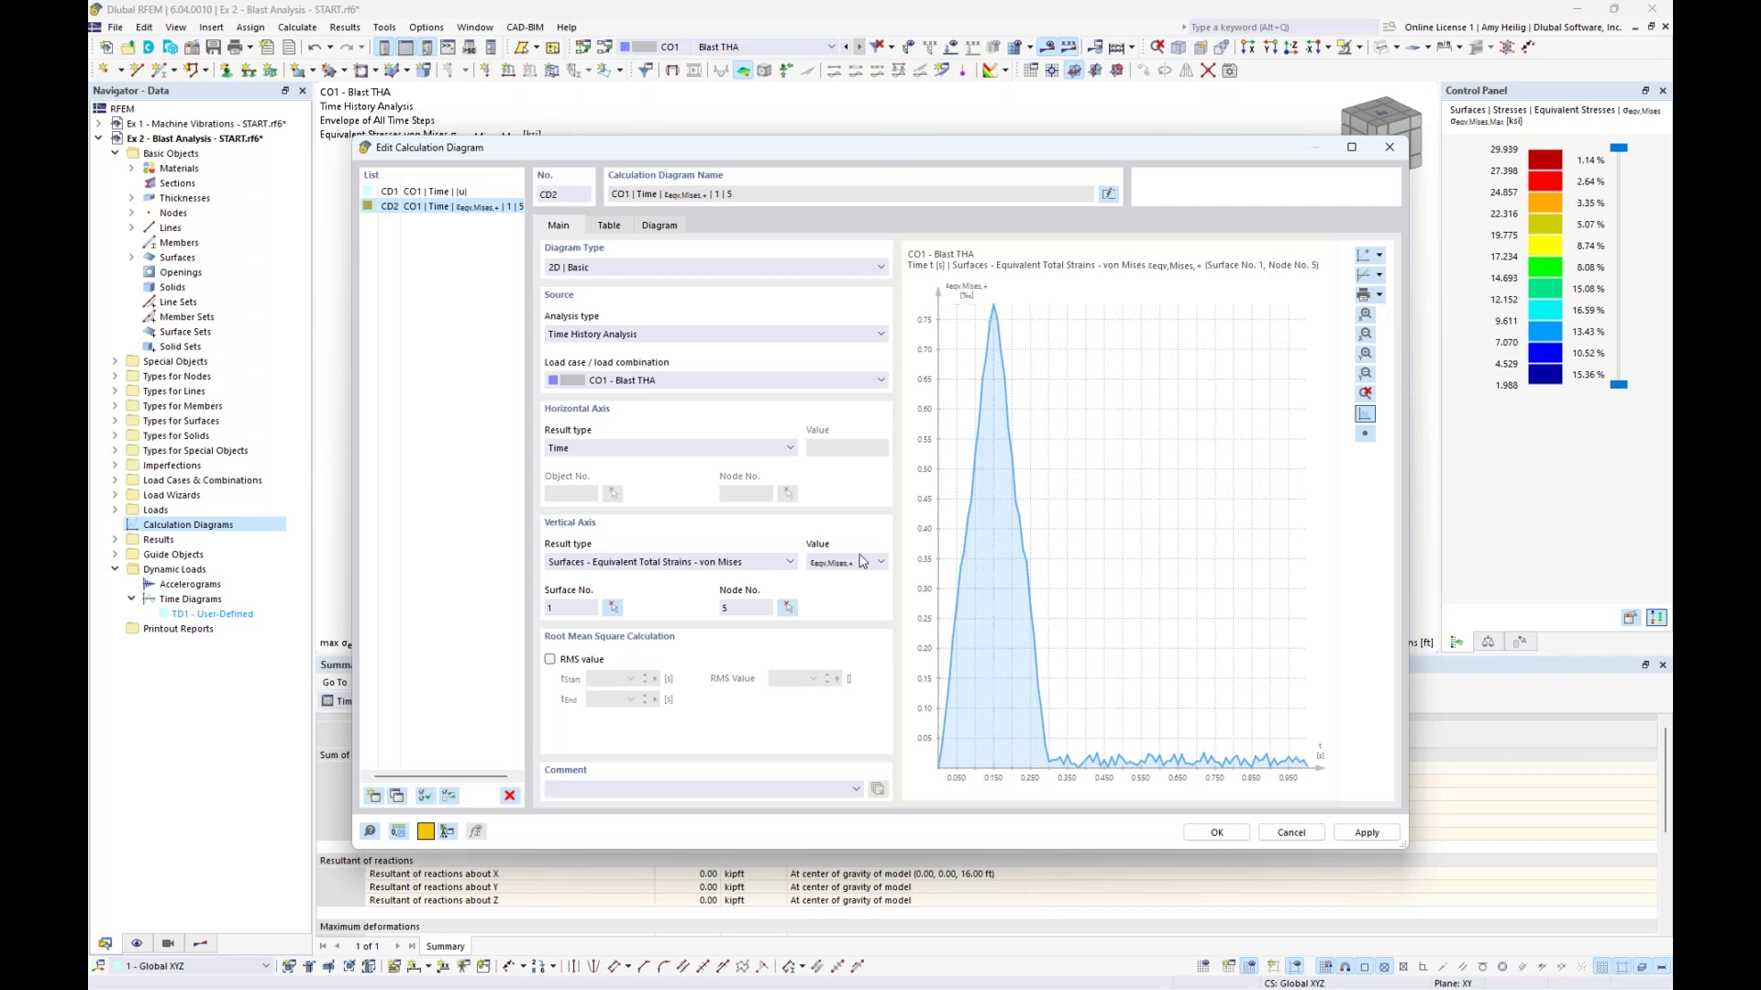
Change the copied diagram's vertical axis to Surfaces - Equivalent Stresses - von Mises and save both calculation diagrams
{"action": "left_click", "coordinate": [731, 563]}
{"action": "left_click_drag", "start_coordinate": [793, 649], "coordinate": [800, 632]}
{"action": "left_click", "coordinate": [746, 618]}
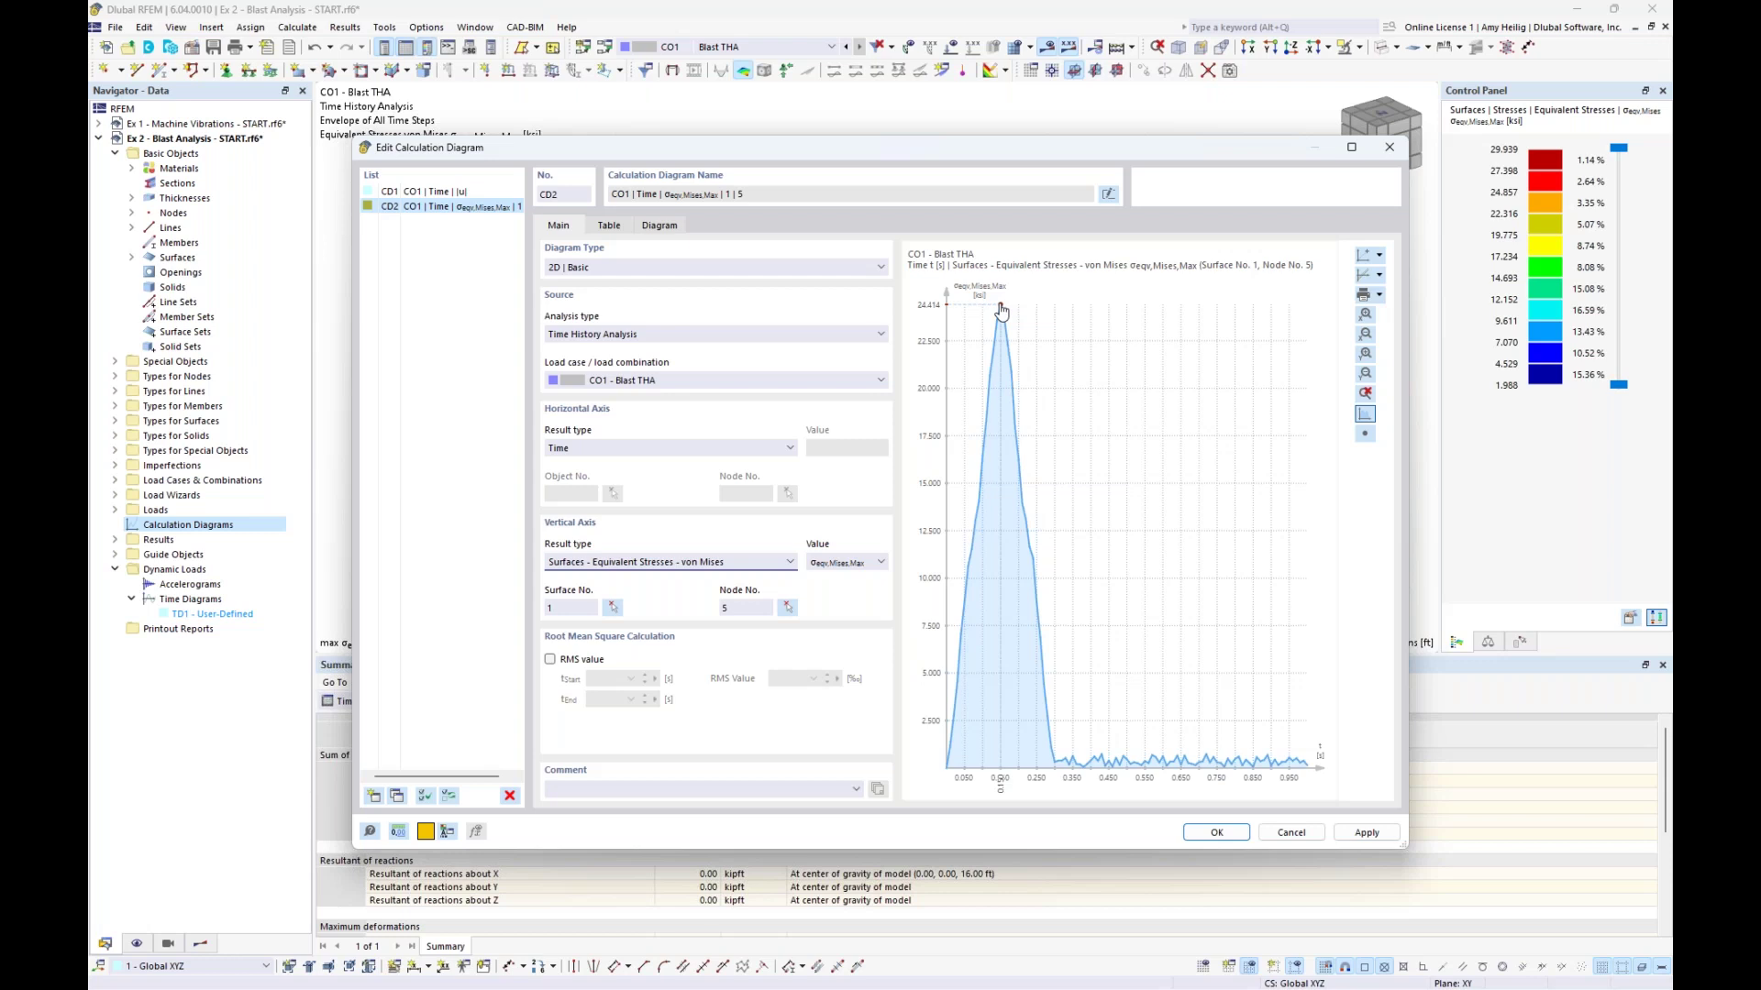
{"action": "left_click", "coordinate": [1207, 832]}
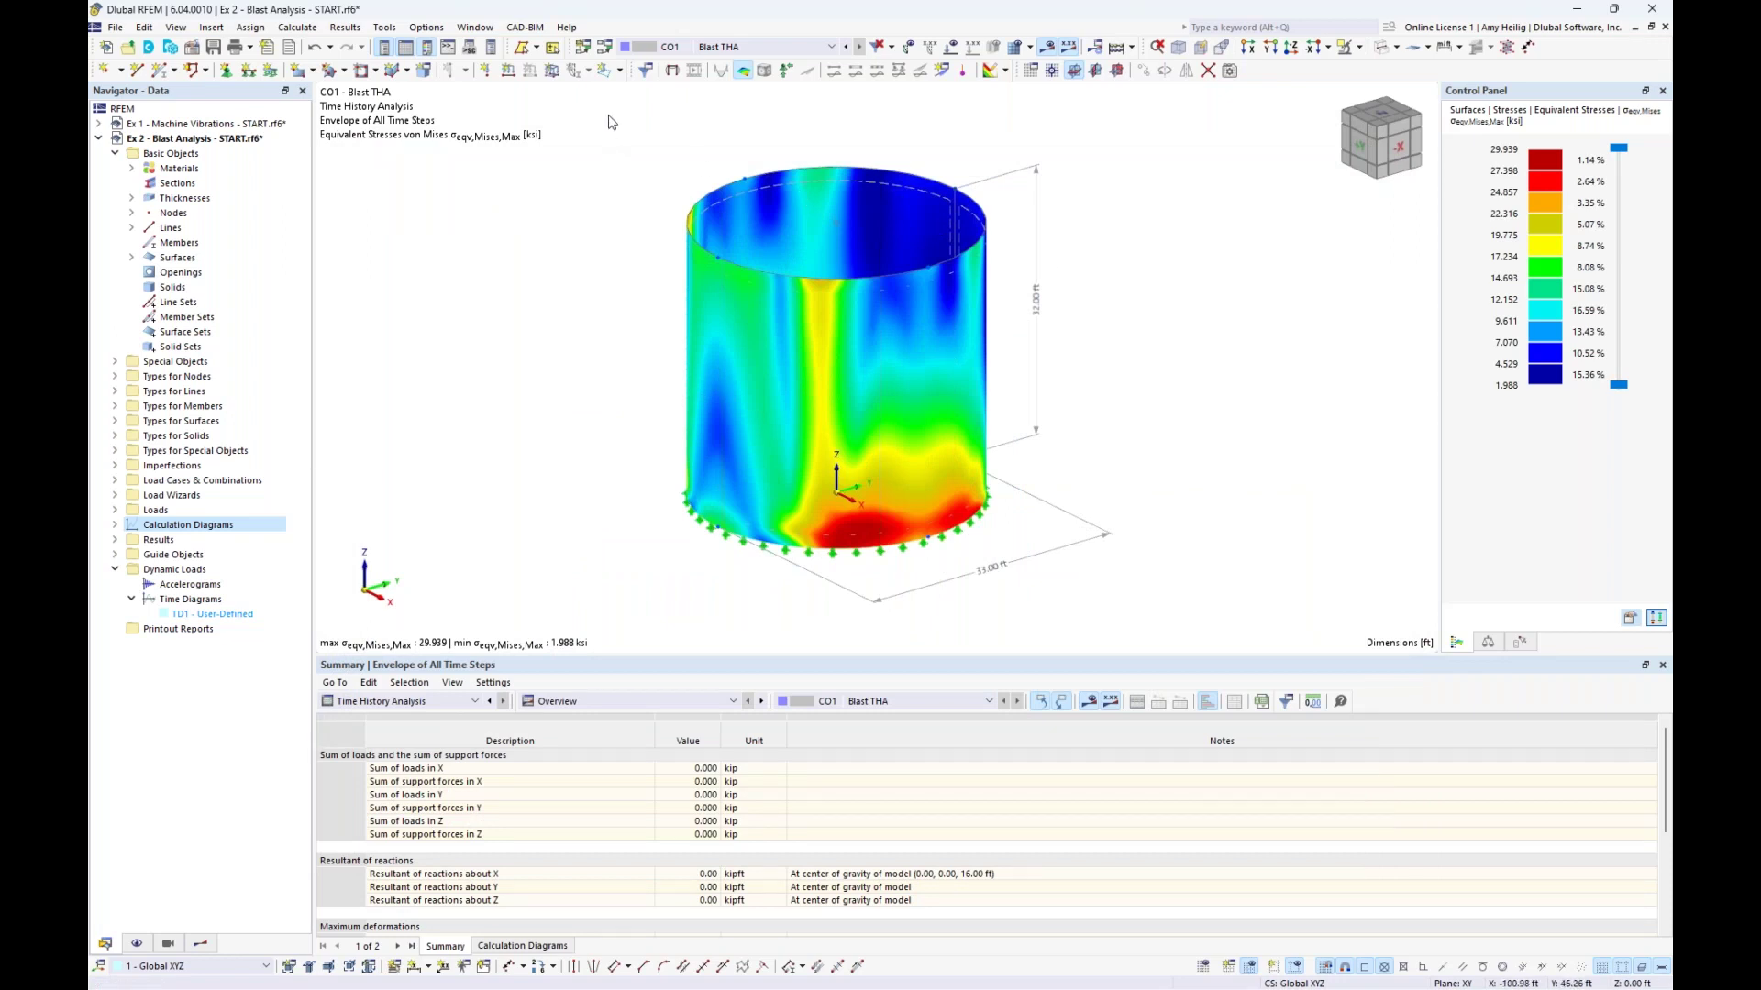
Open the load cases and combinations and view the standard groups for the combination wizard, keeping standards classification disabled
{"action": "left_click", "coordinate": [606, 48]}
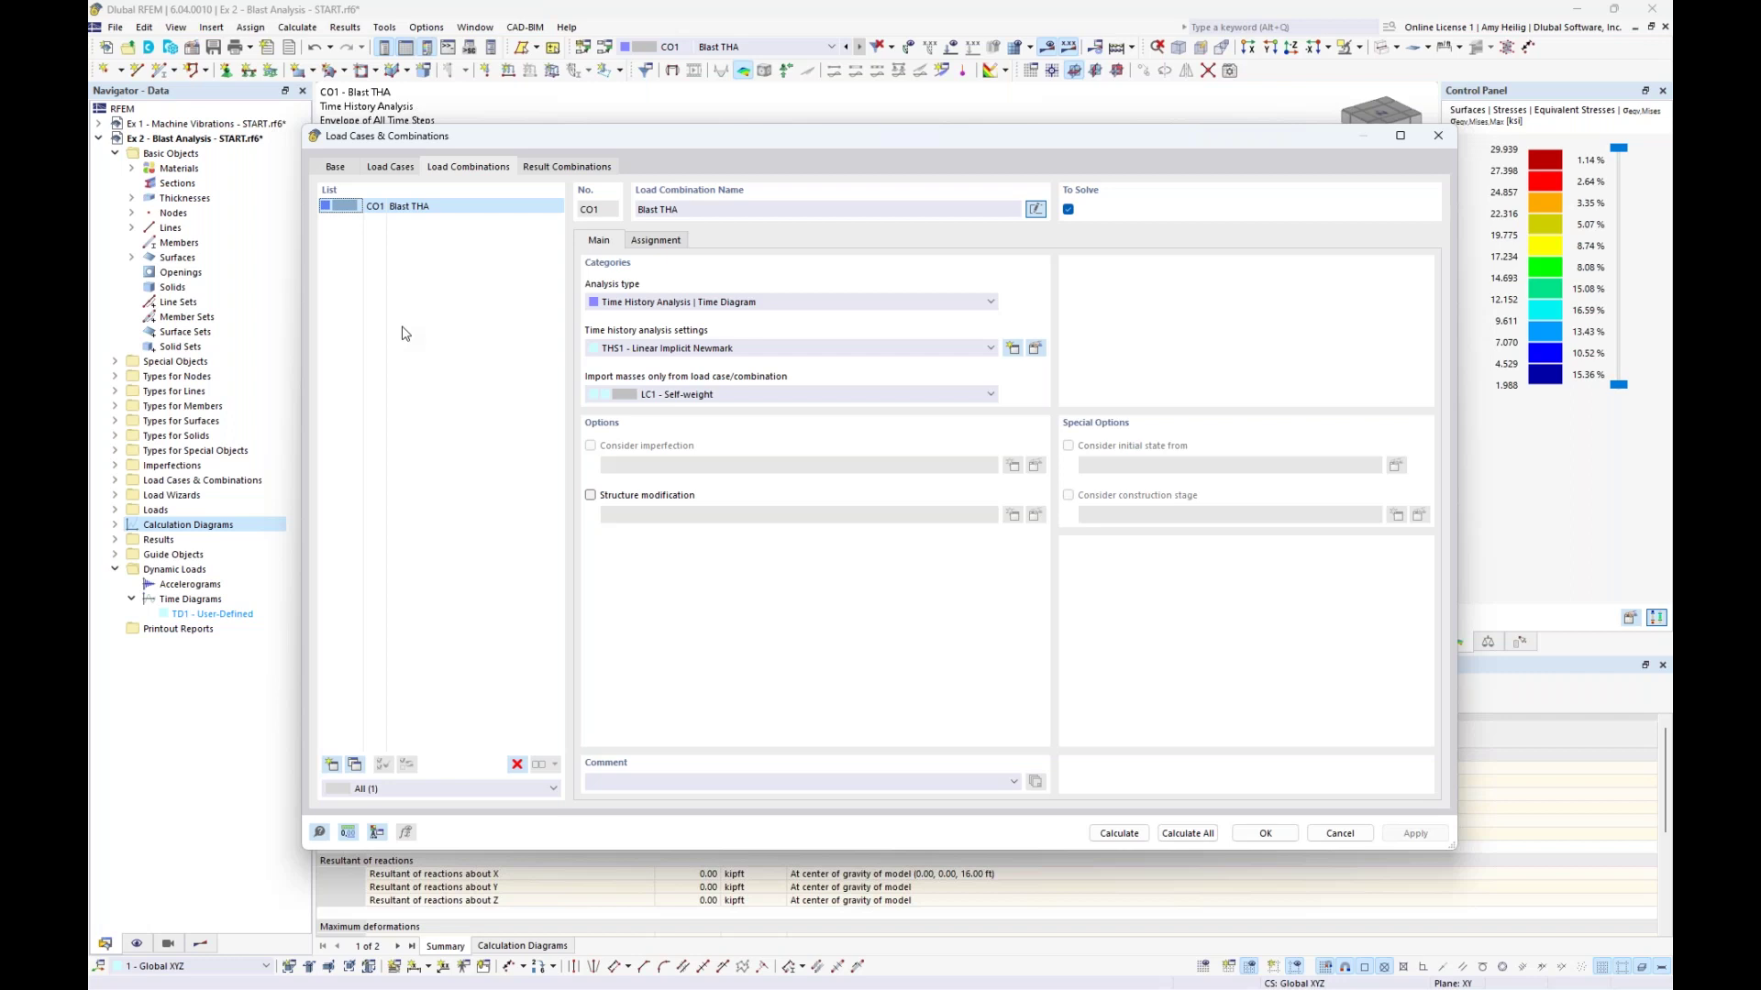
{"action": "left_click", "coordinate": [342, 169]}
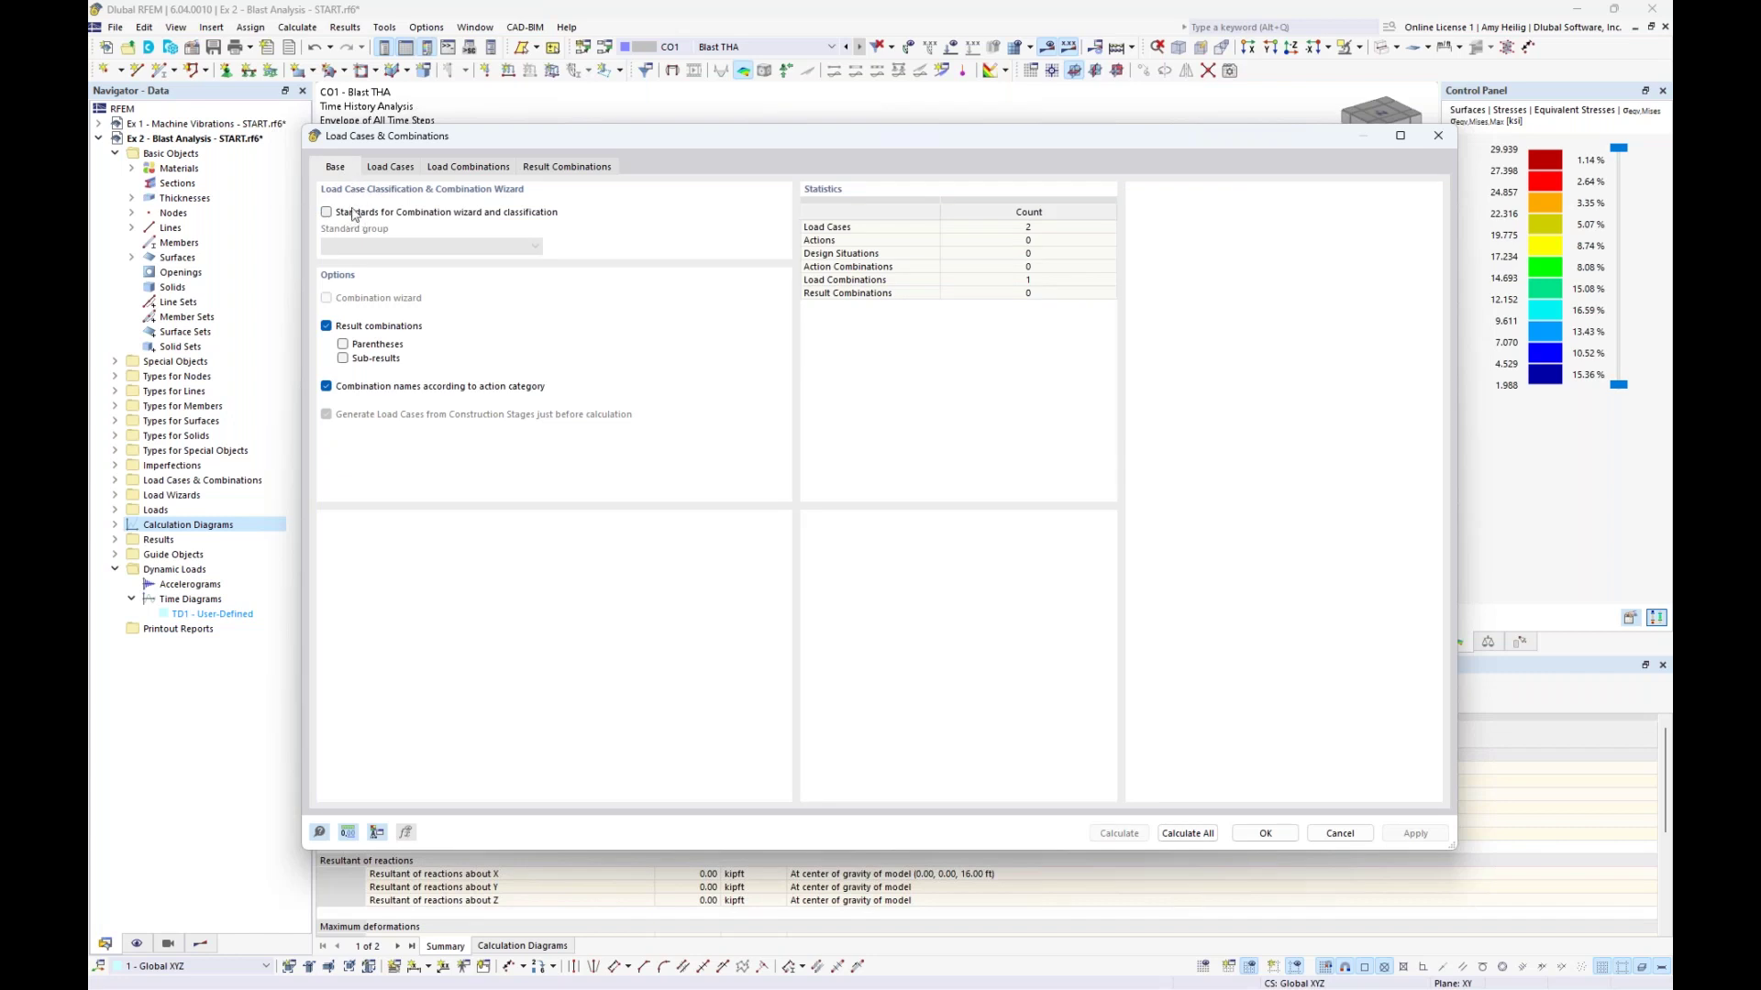
{"action": "left_click", "coordinate": [327, 212]}
{"action": "left_click", "coordinate": [428, 246]}
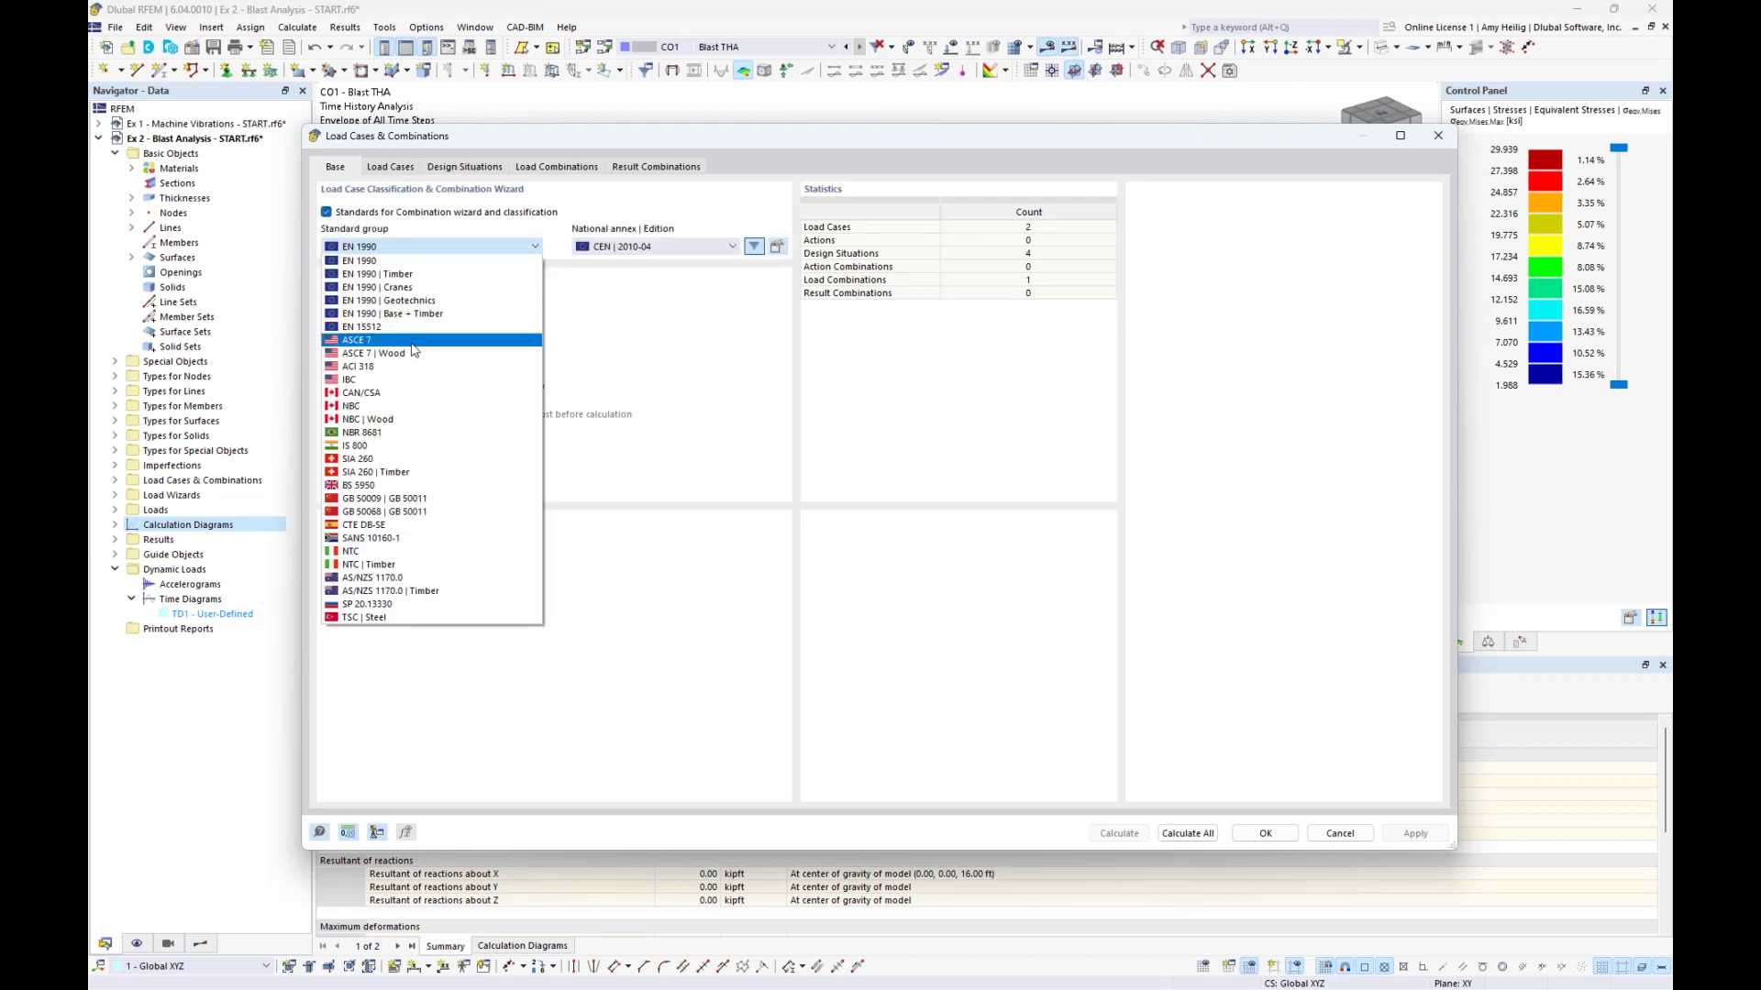
{"action": "left_click", "coordinate": [631, 343]}
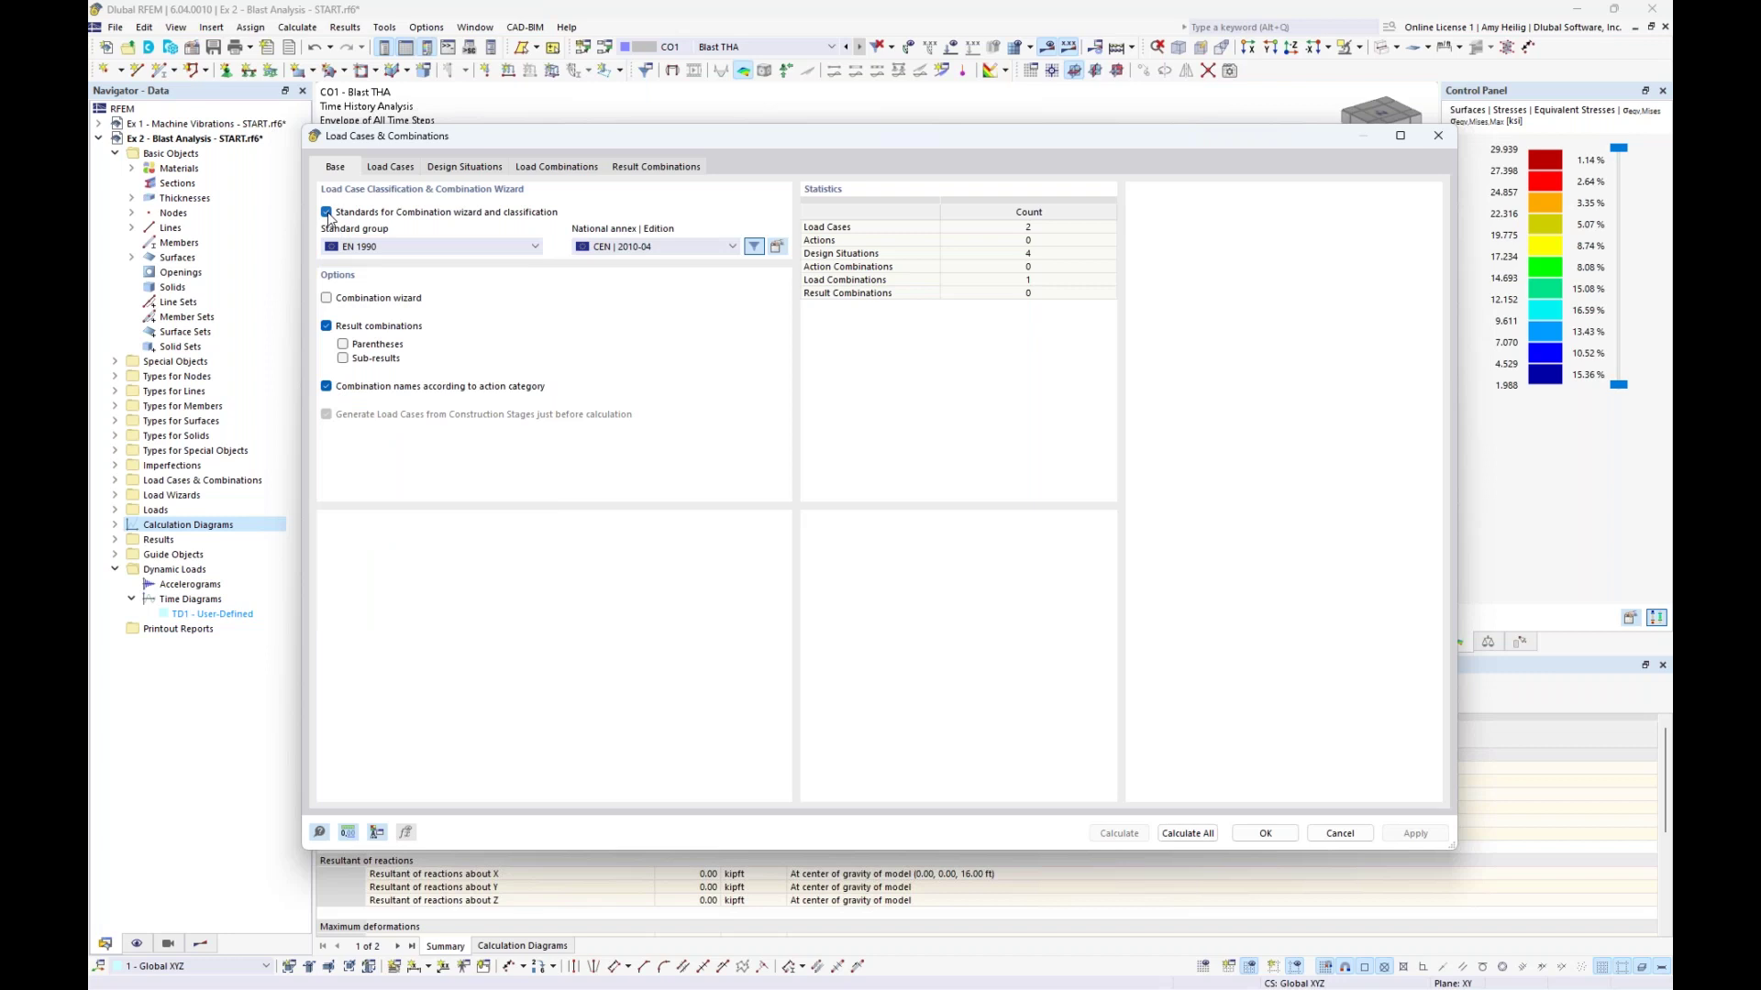
{"action": "left_click", "coordinate": [327, 212]}
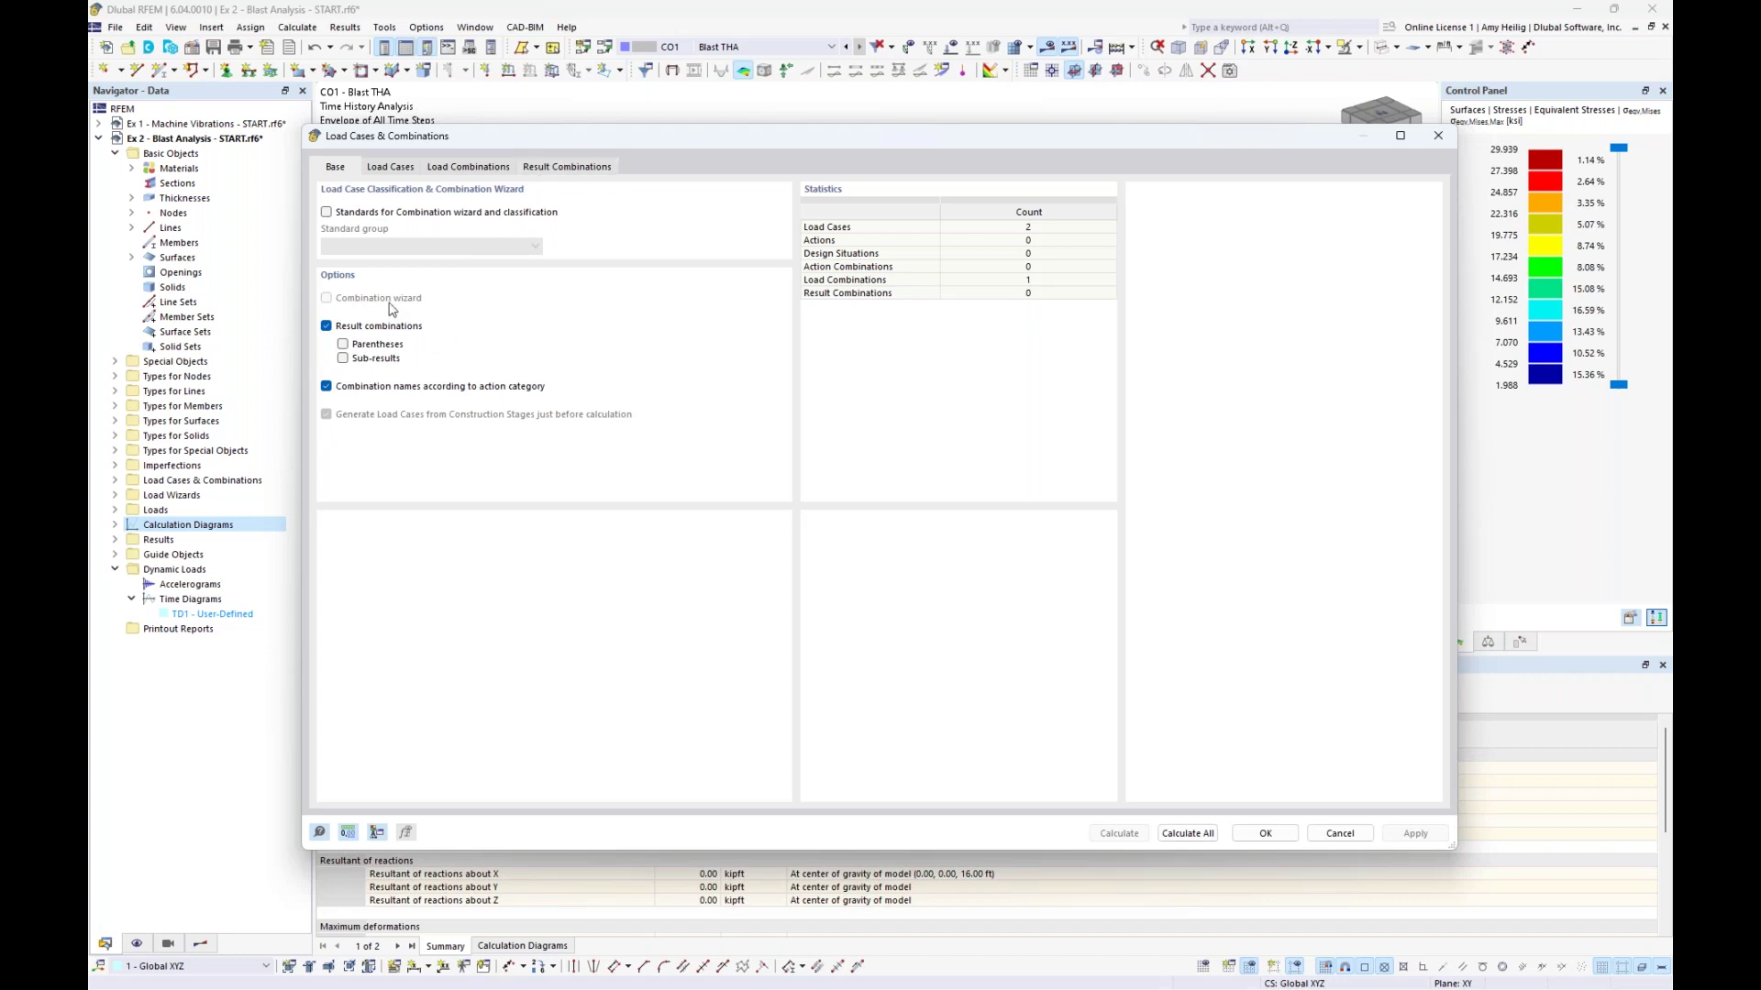
Enable sub-results and create a new result combination containing LC1 Self-weight and CO1 Blast THA with factor 1.00
{"action": "left_click", "coordinate": [344, 359]}
{"action": "left_click", "coordinate": [583, 169]}
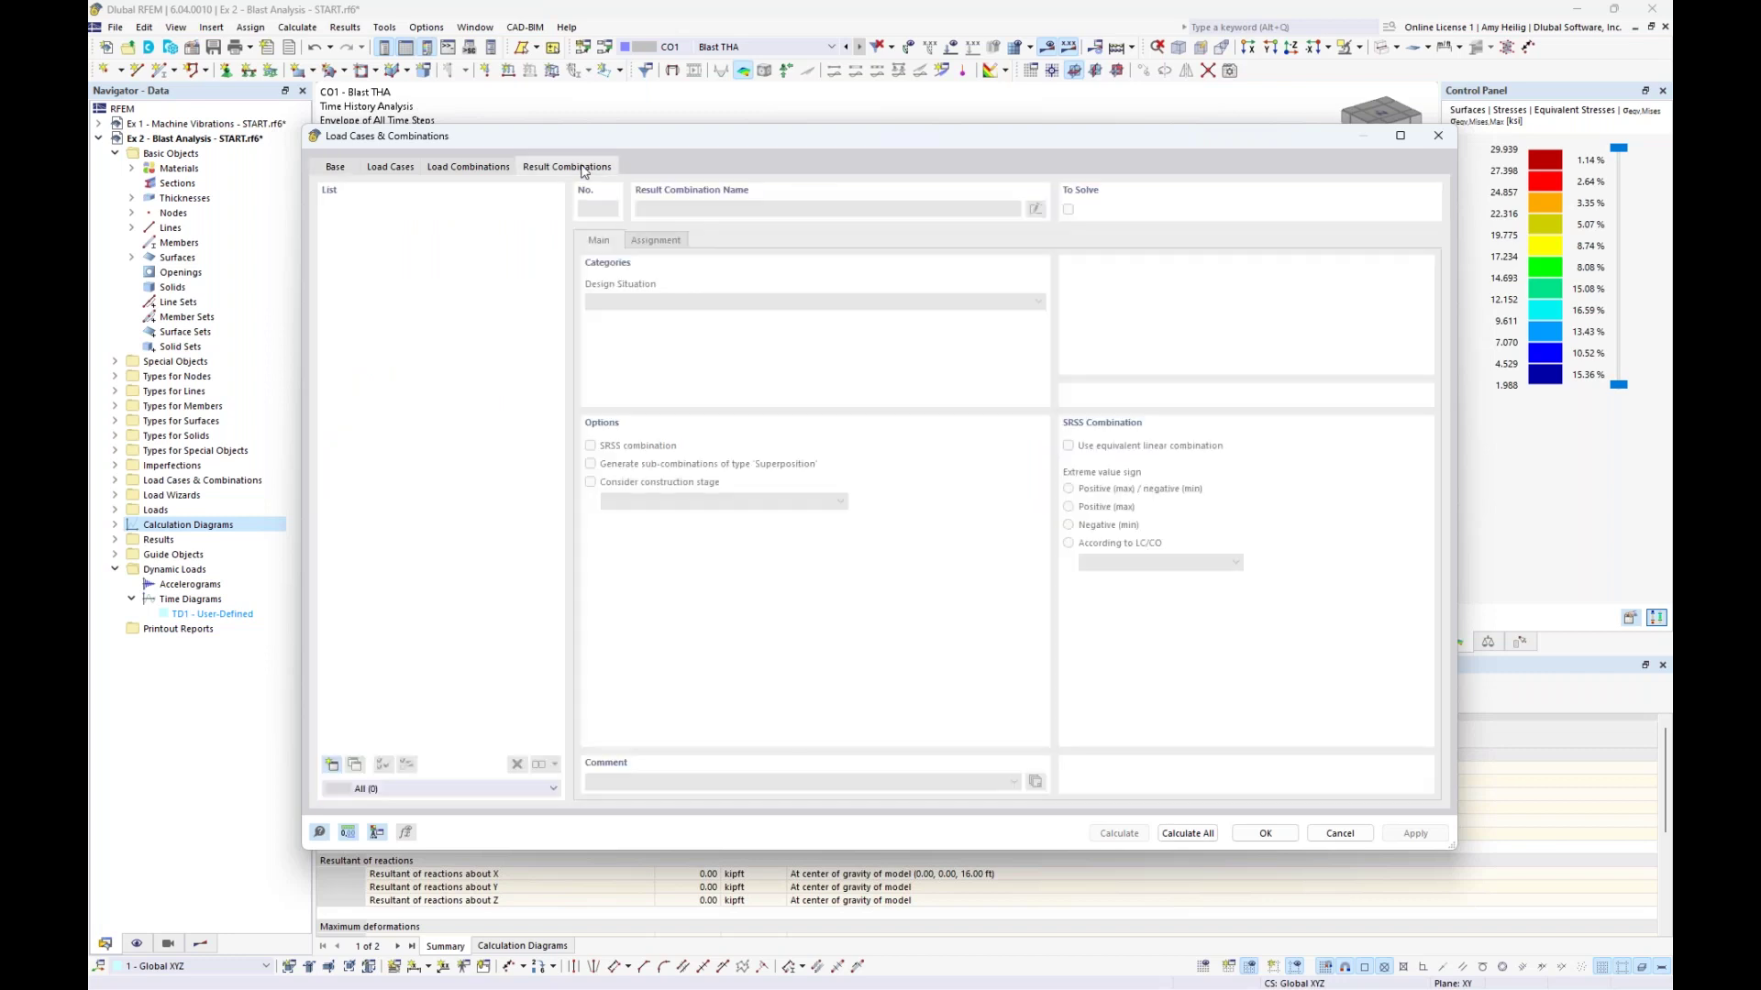
{"action": "left_click", "coordinate": [332, 764]}
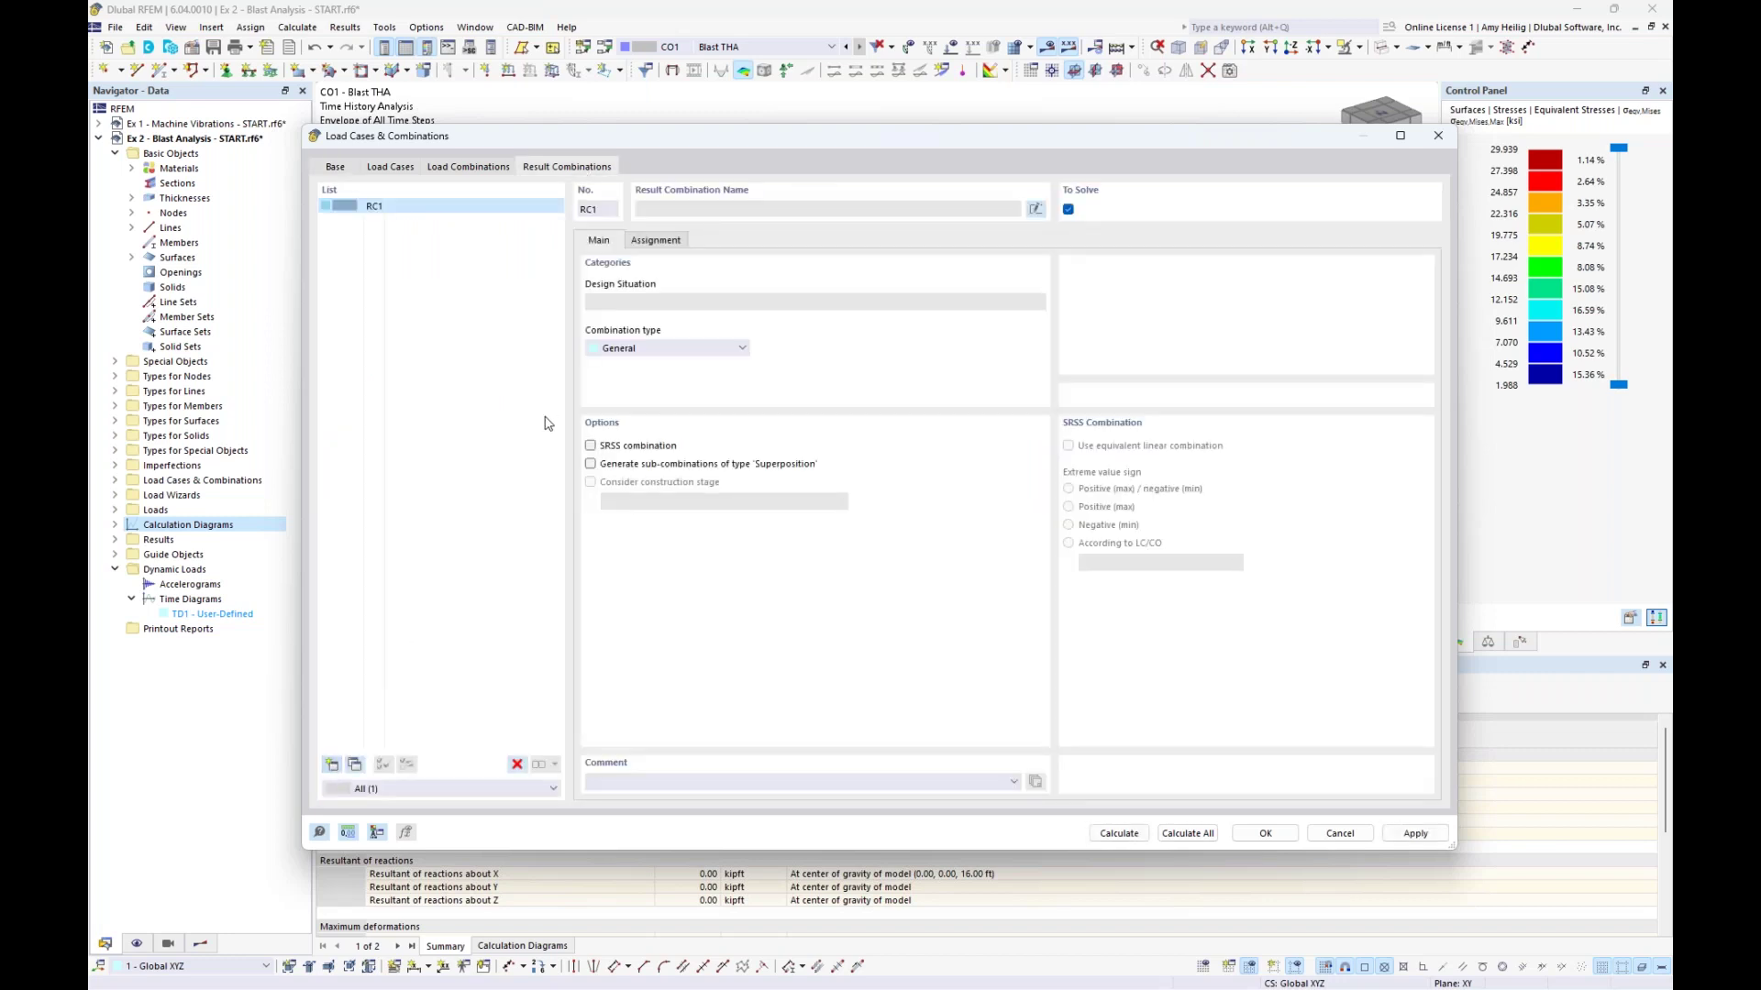
{"action": "left_click", "coordinate": [664, 244]}
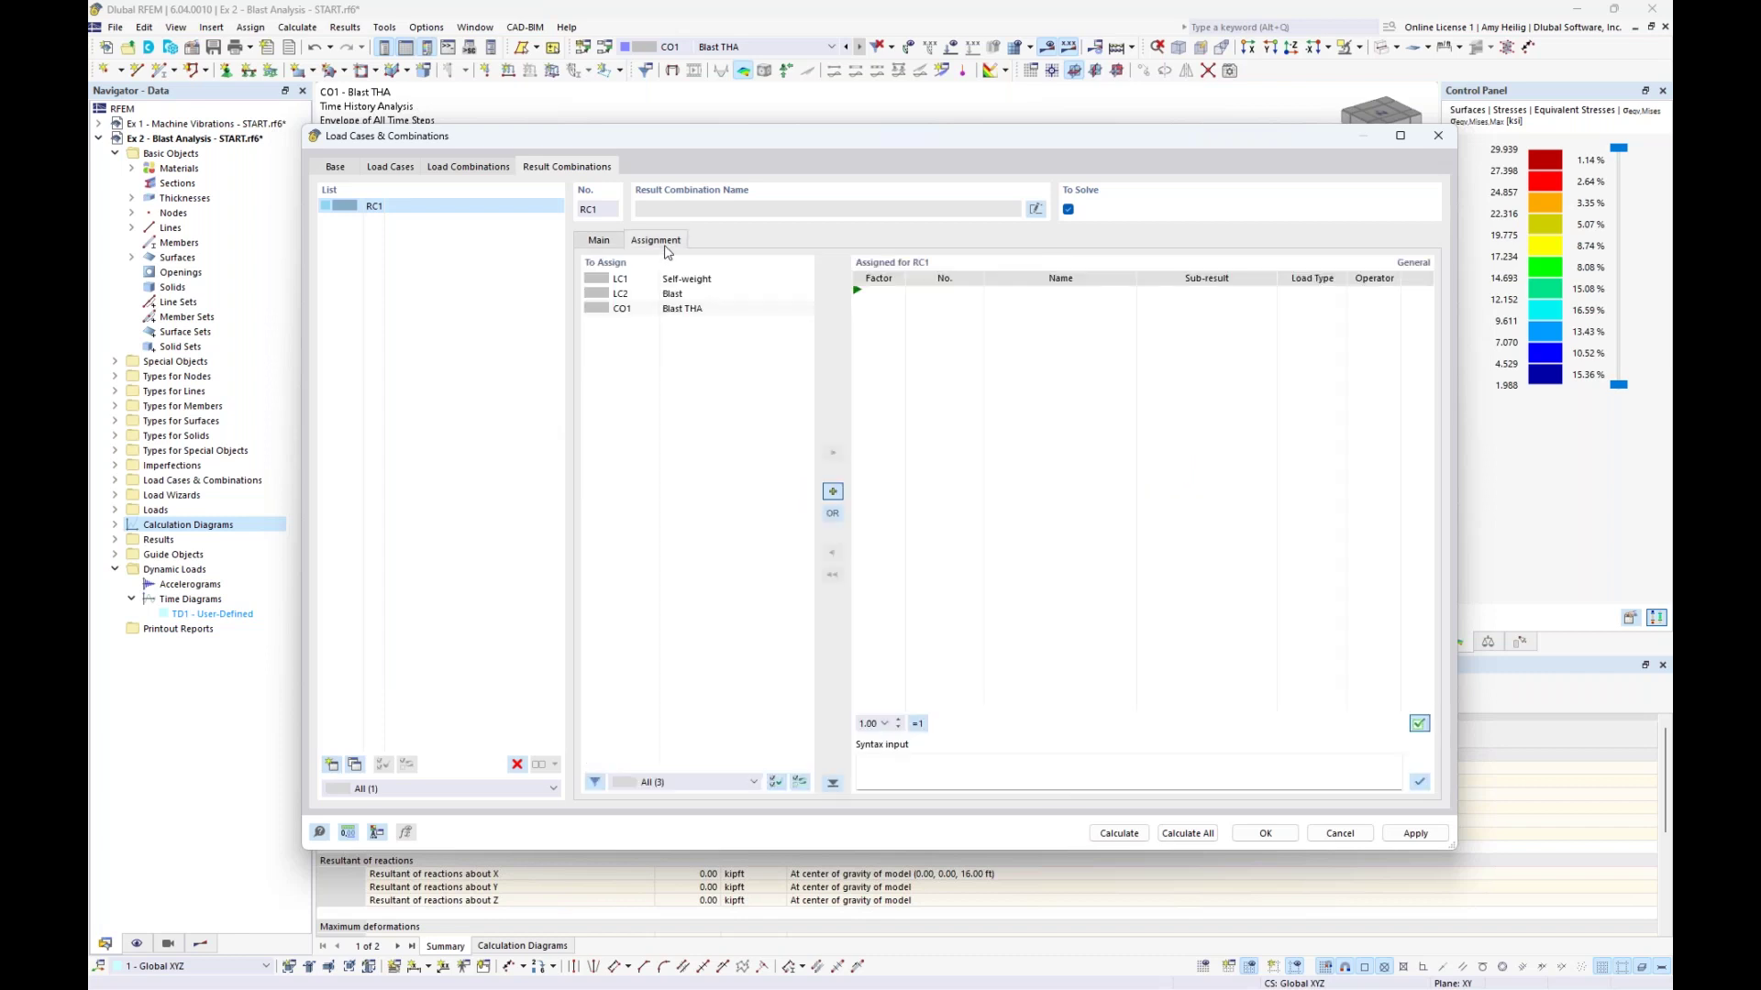
{"action": "double_click", "coordinate": [714, 280]}
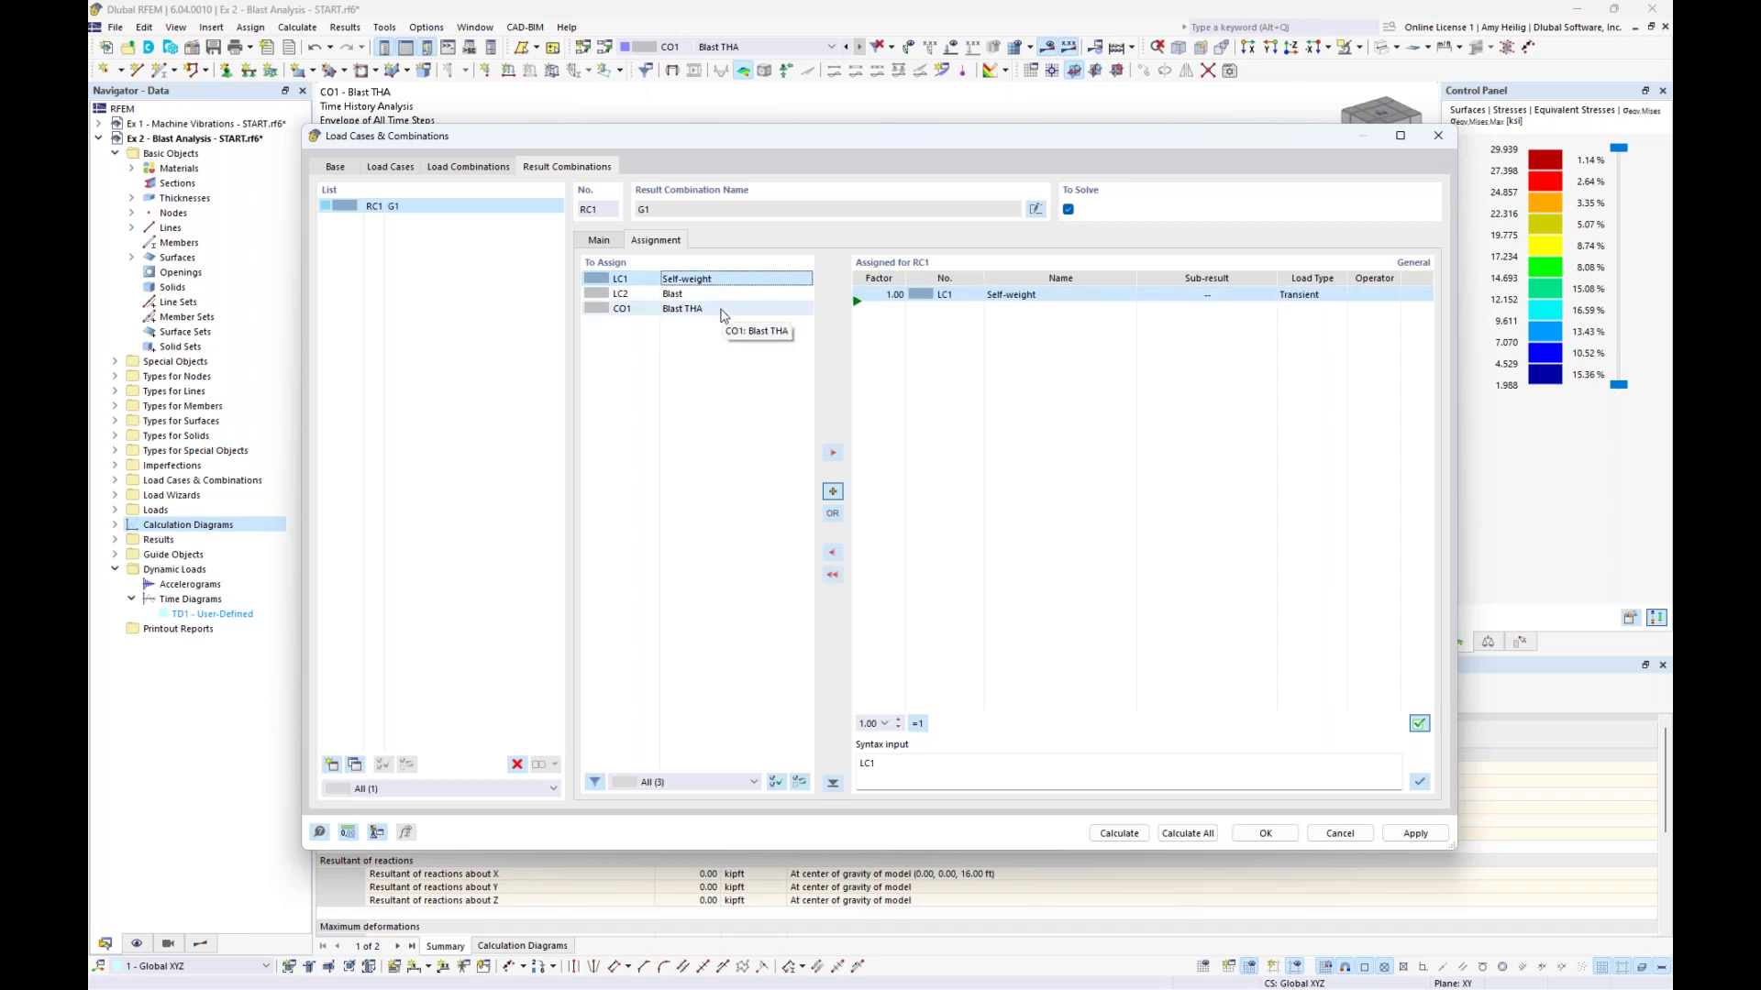
{"action": "double_click", "coordinate": [721, 312]}
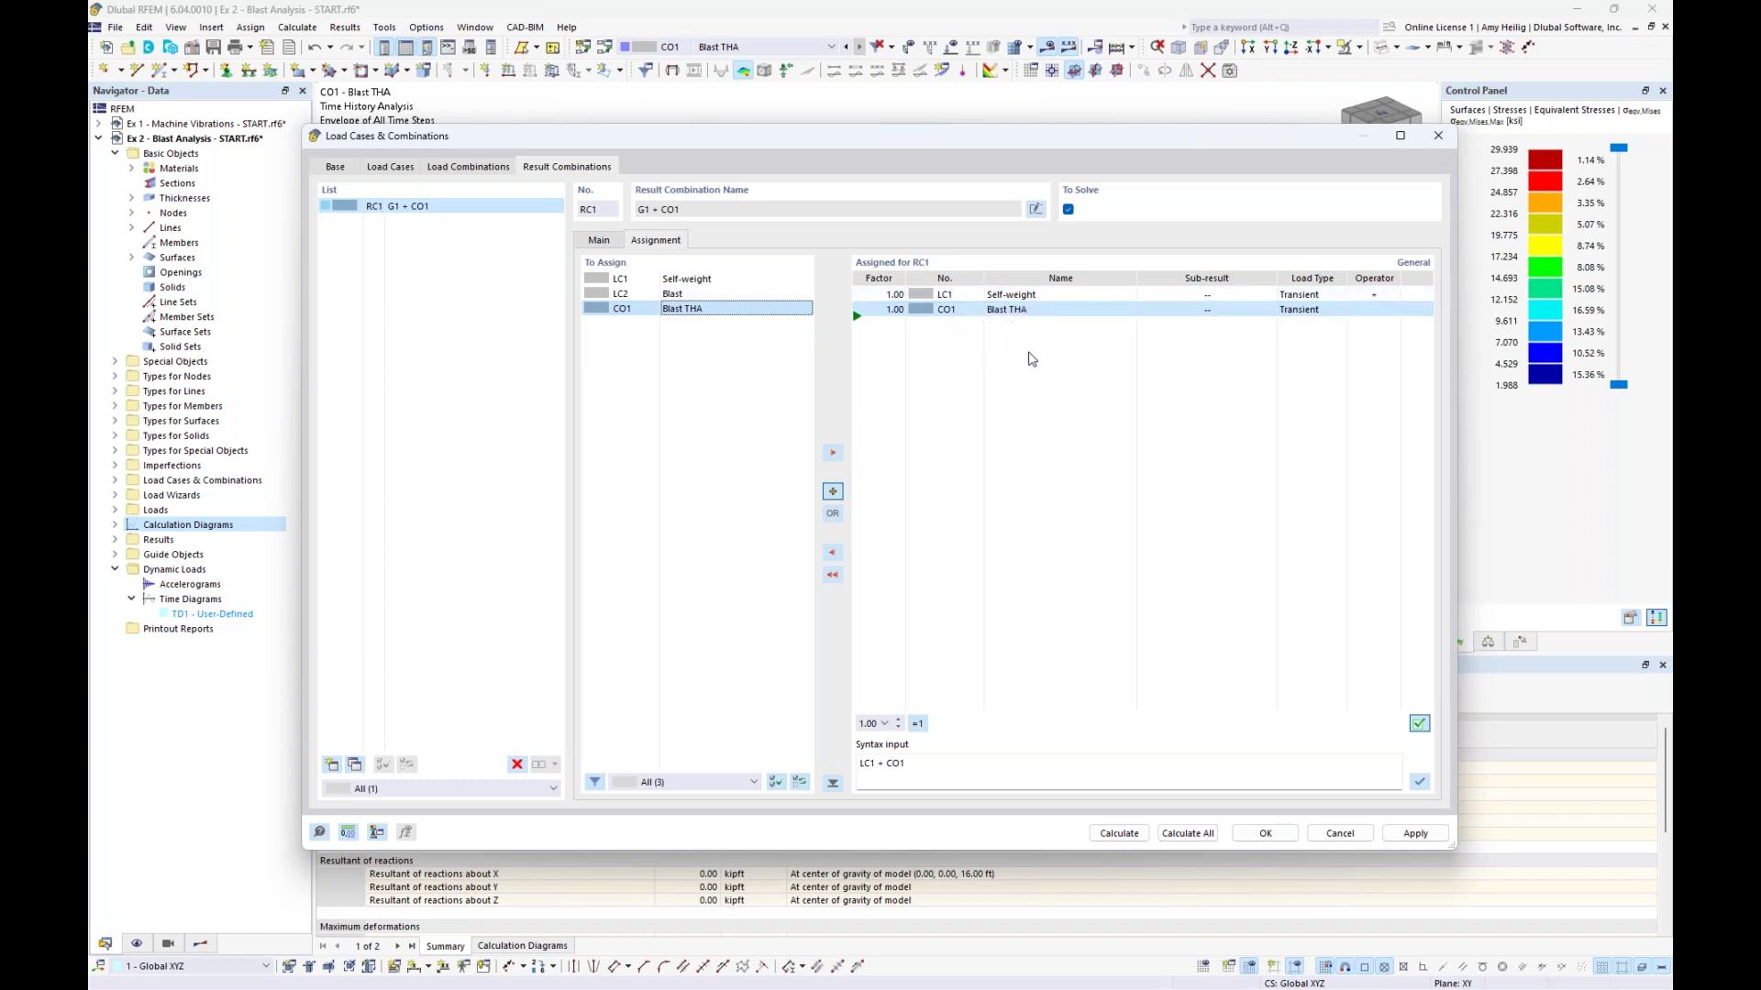
Set the load type of both LC1 Self-weight and CO1 Blast THA to Permanent in the result combination
{"action": "left_click", "coordinate": [1322, 295]}
{"action": "left_click", "coordinate": [1330, 295]}
{"action": "left_click", "coordinate": [1330, 321]}
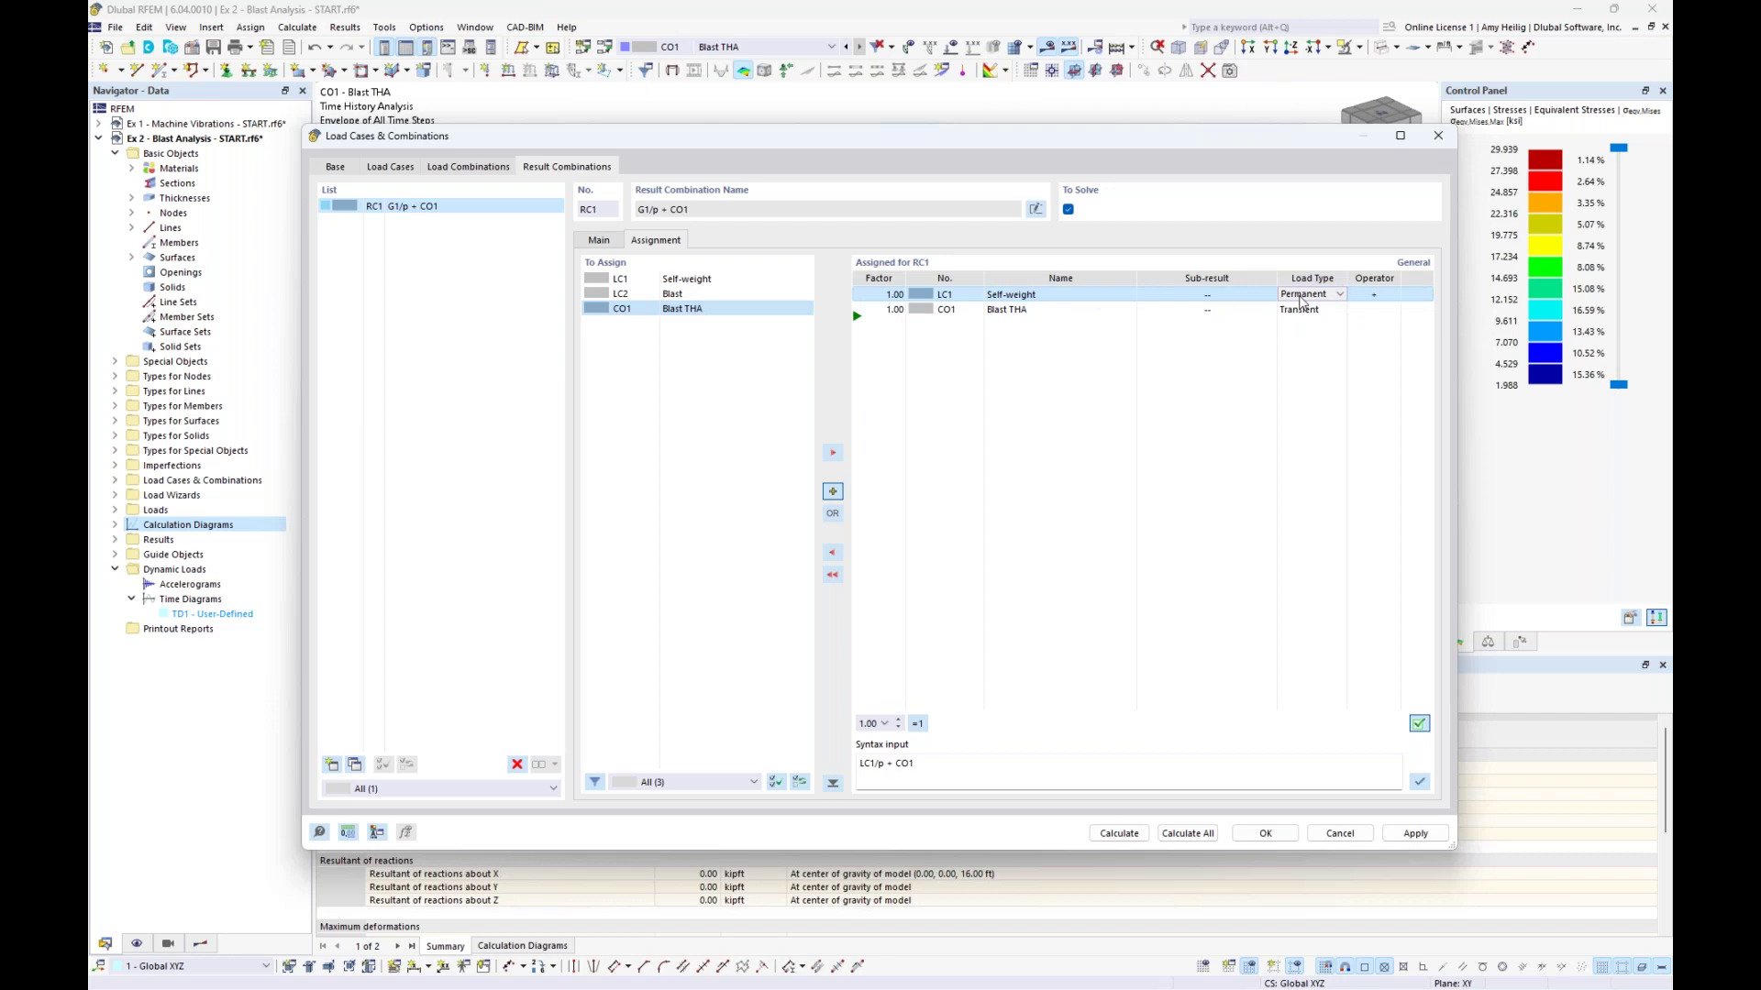
{"action": "left_click", "coordinate": [1324, 313]}
{"action": "left_click", "coordinate": [1332, 310]}
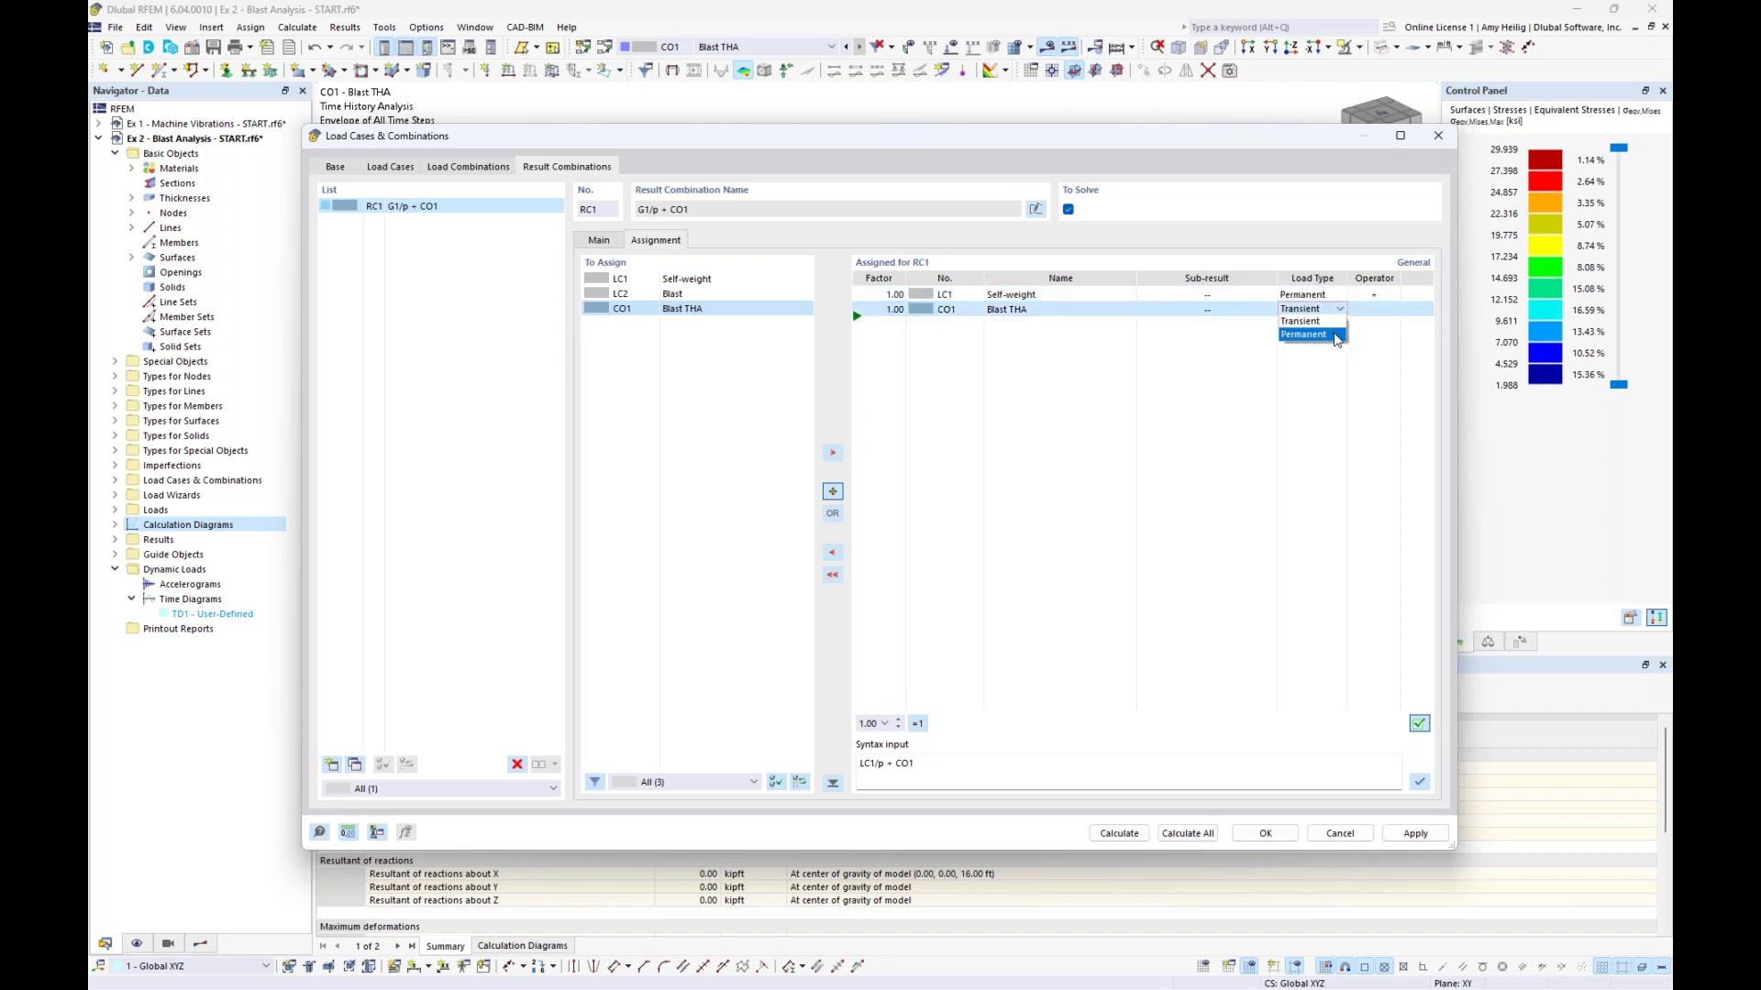
{"action": "left_click", "coordinate": [1333, 335]}
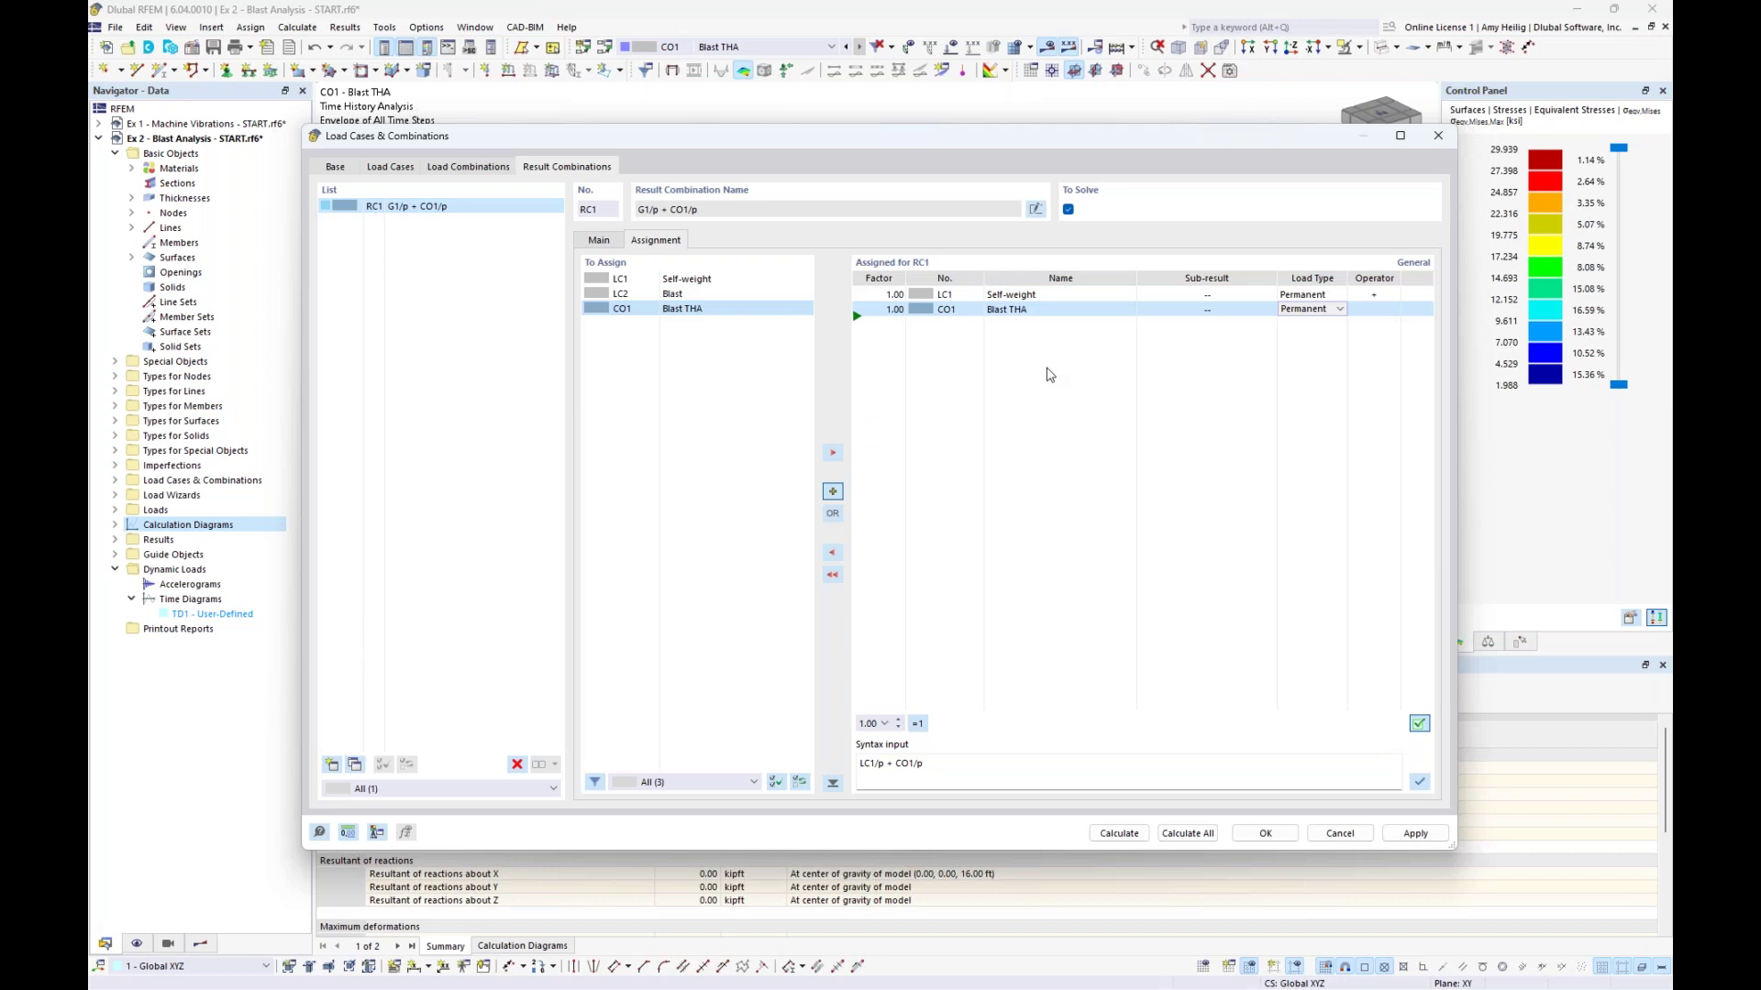
Restrict CO1 Blast THA in the result combination to sub-result 16
{"action": "left_click", "coordinate": [1220, 312]}
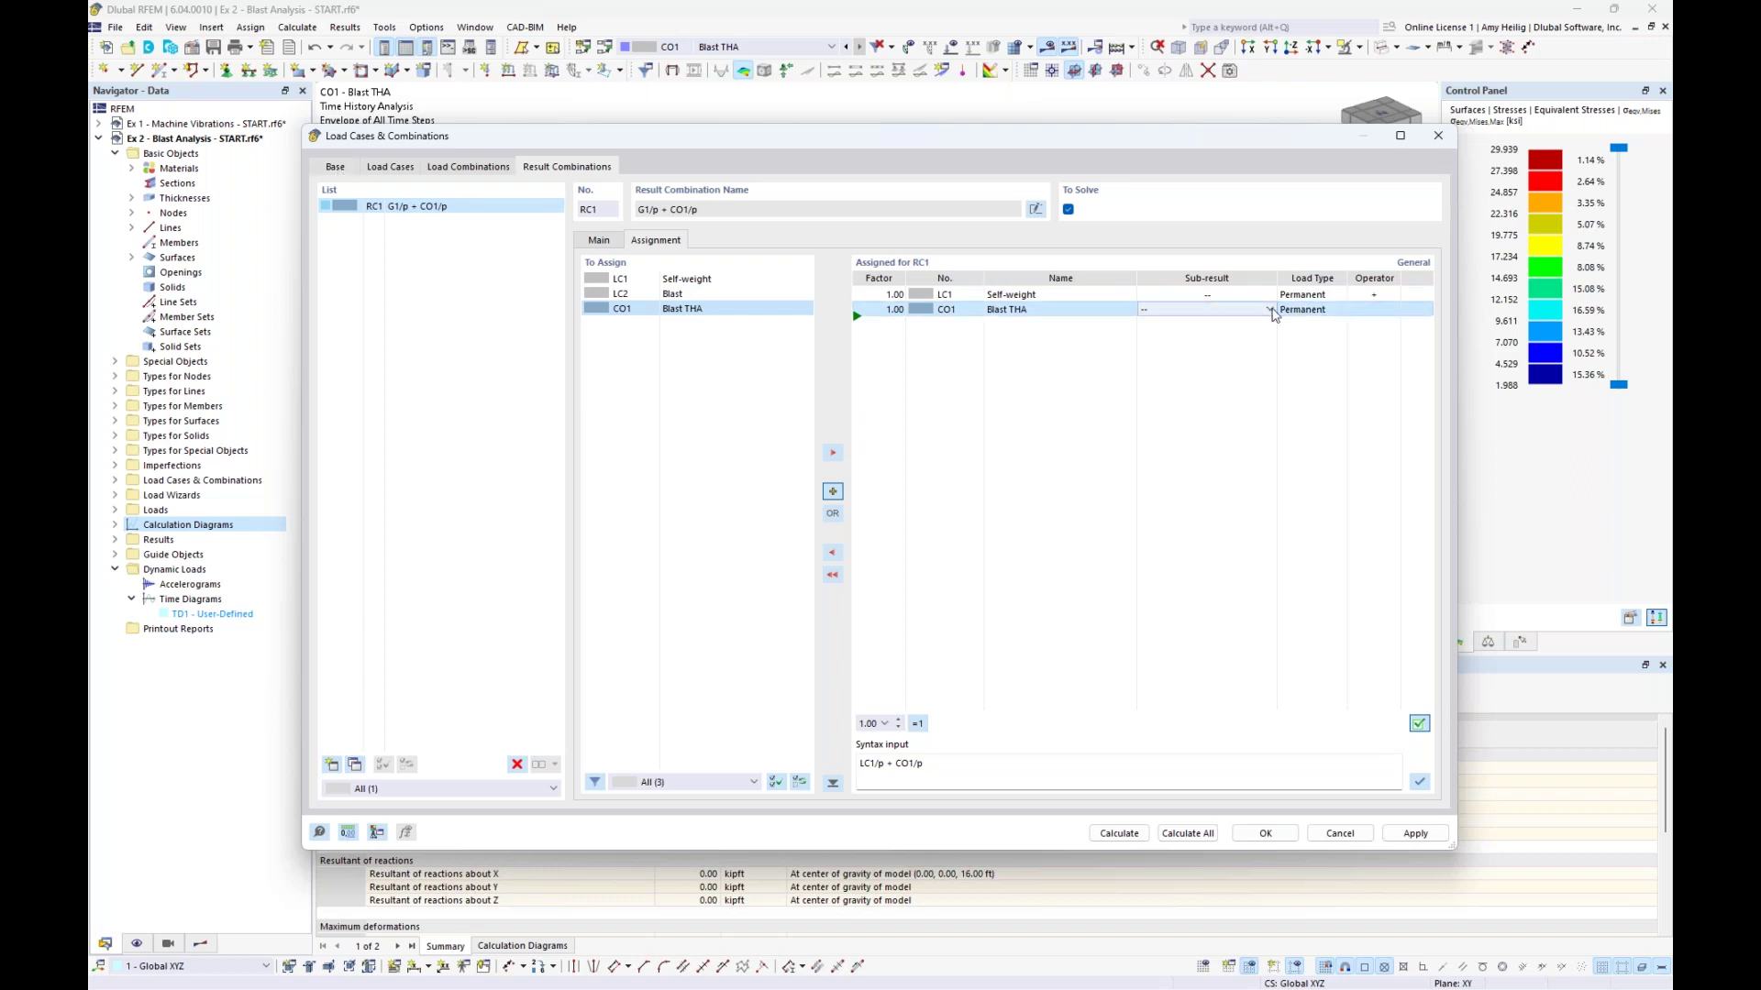
{"action": "left_click", "coordinate": [1270, 310]}
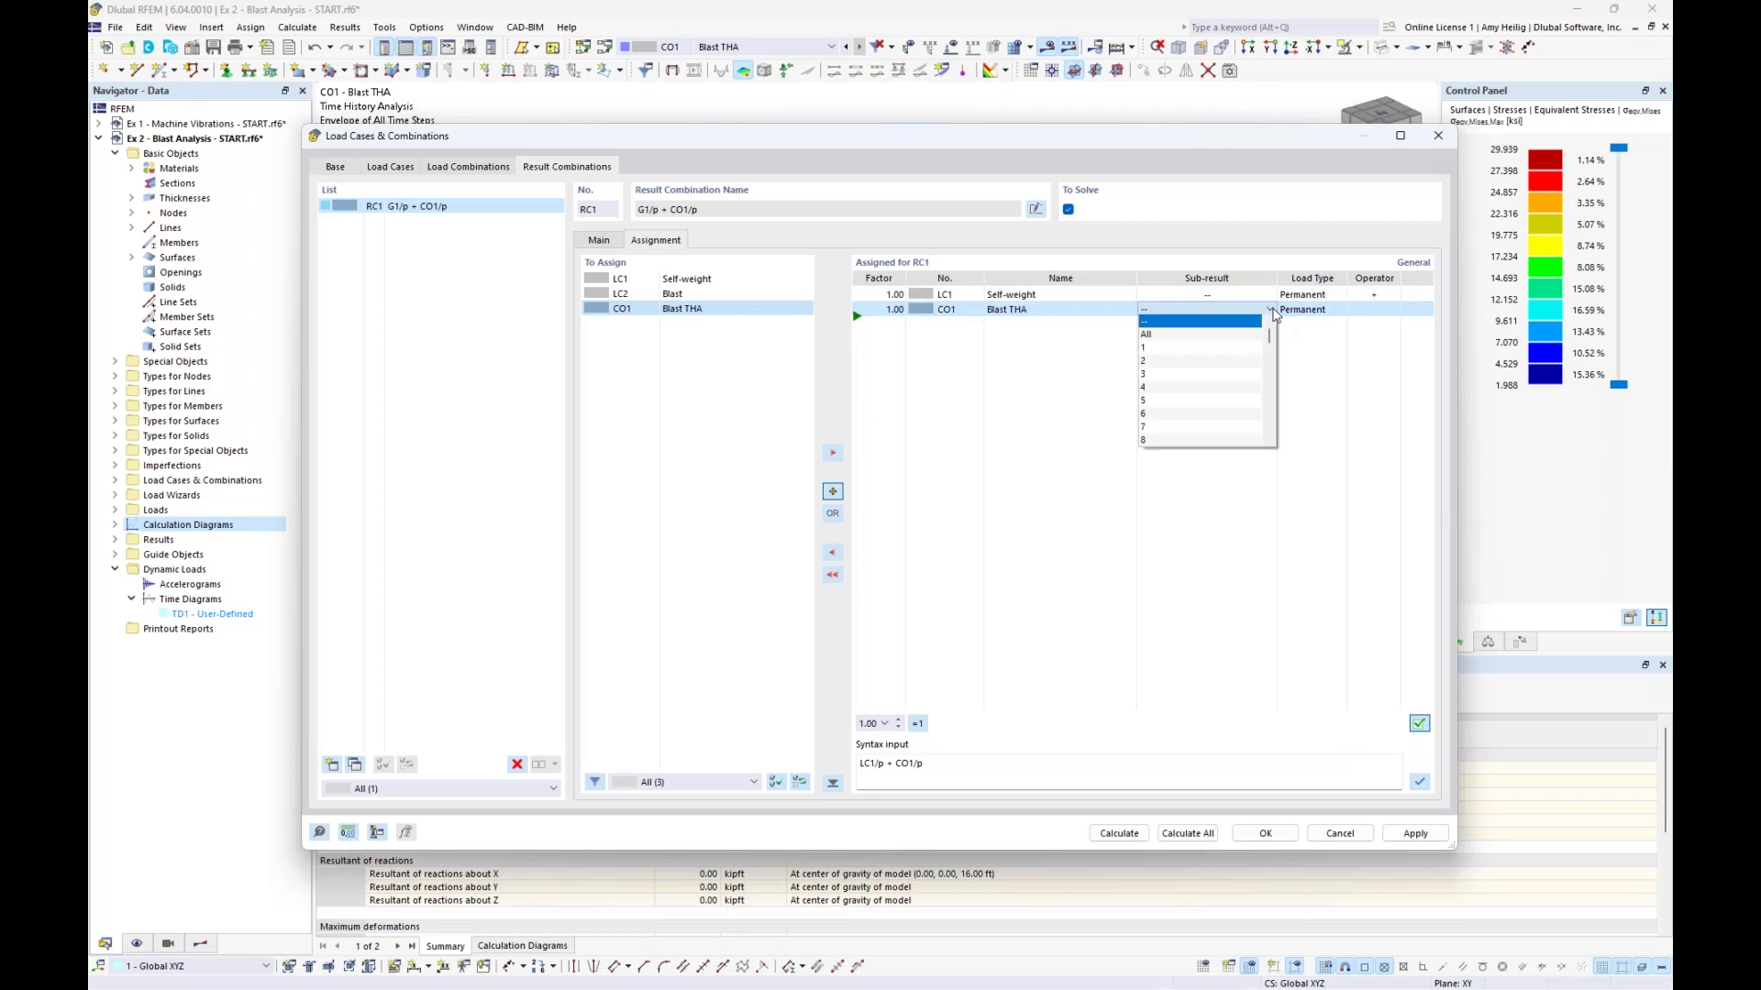
{"action": "scroll", "coordinate": [1242, 395], "scroll_direction": "down", "scroll_amount": 2}
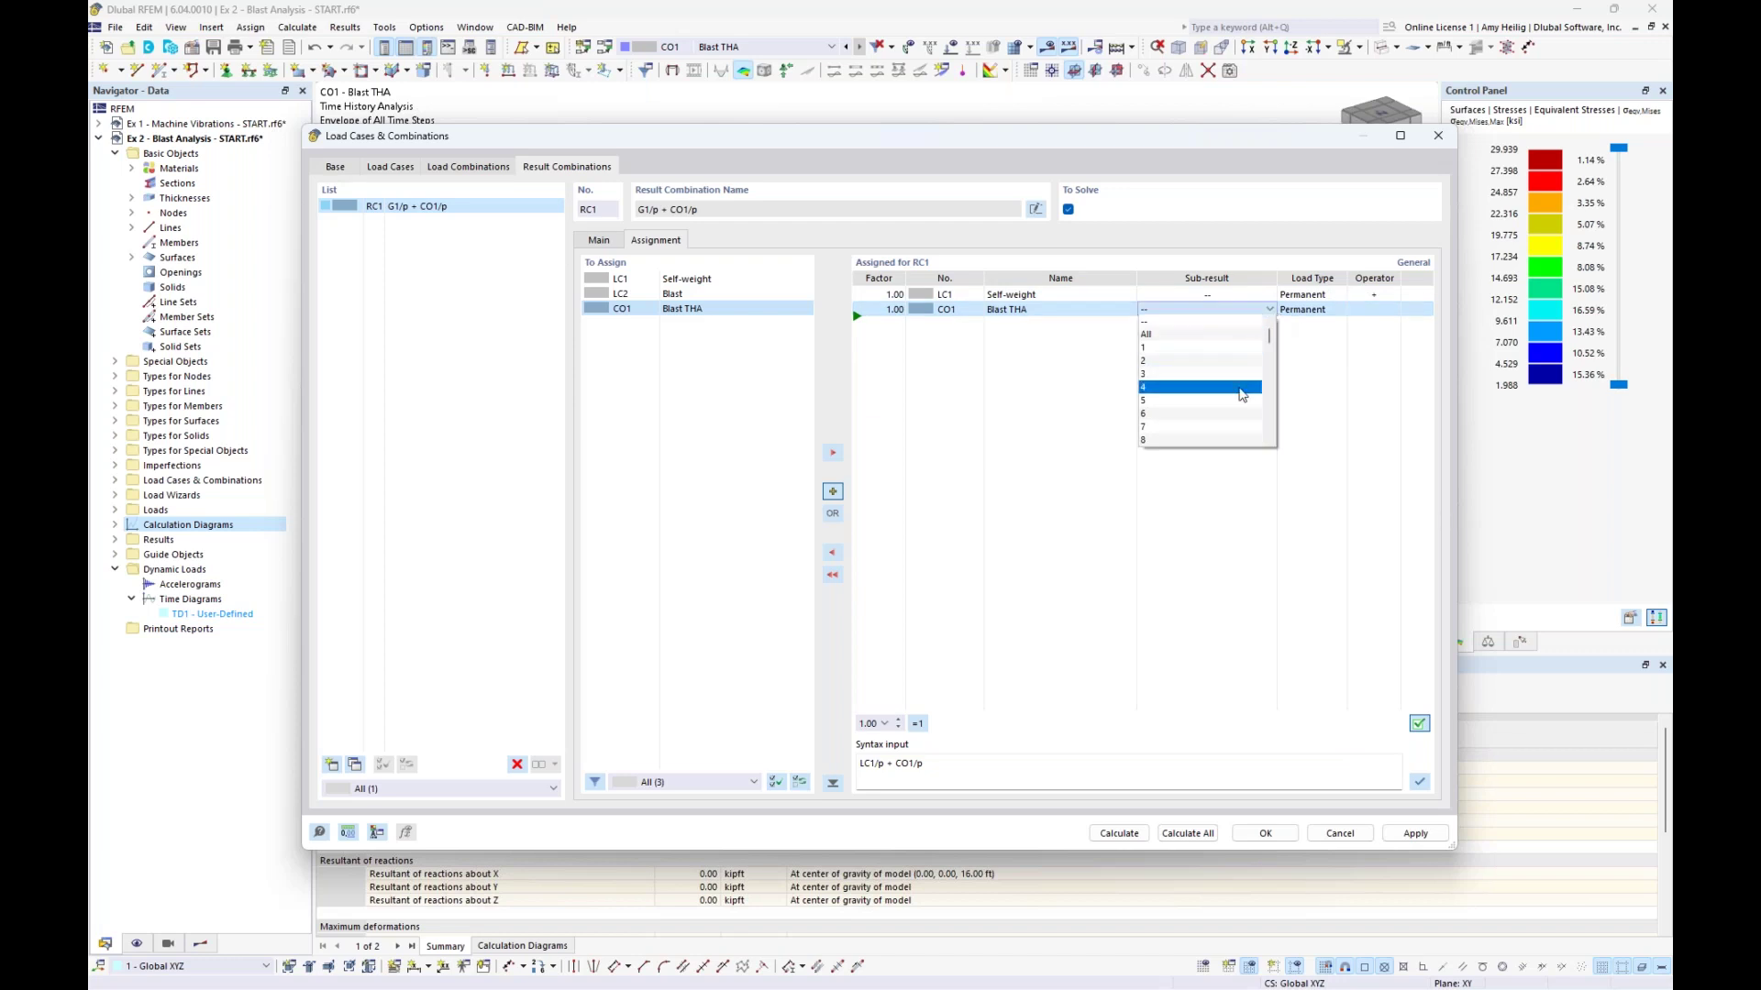
{"action": "scroll", "coordinate": [1242, 394], "scroll_direction": "down", "scroll_amount": 2}
{"action": "left_click", "coordinate": [1221, 399]}
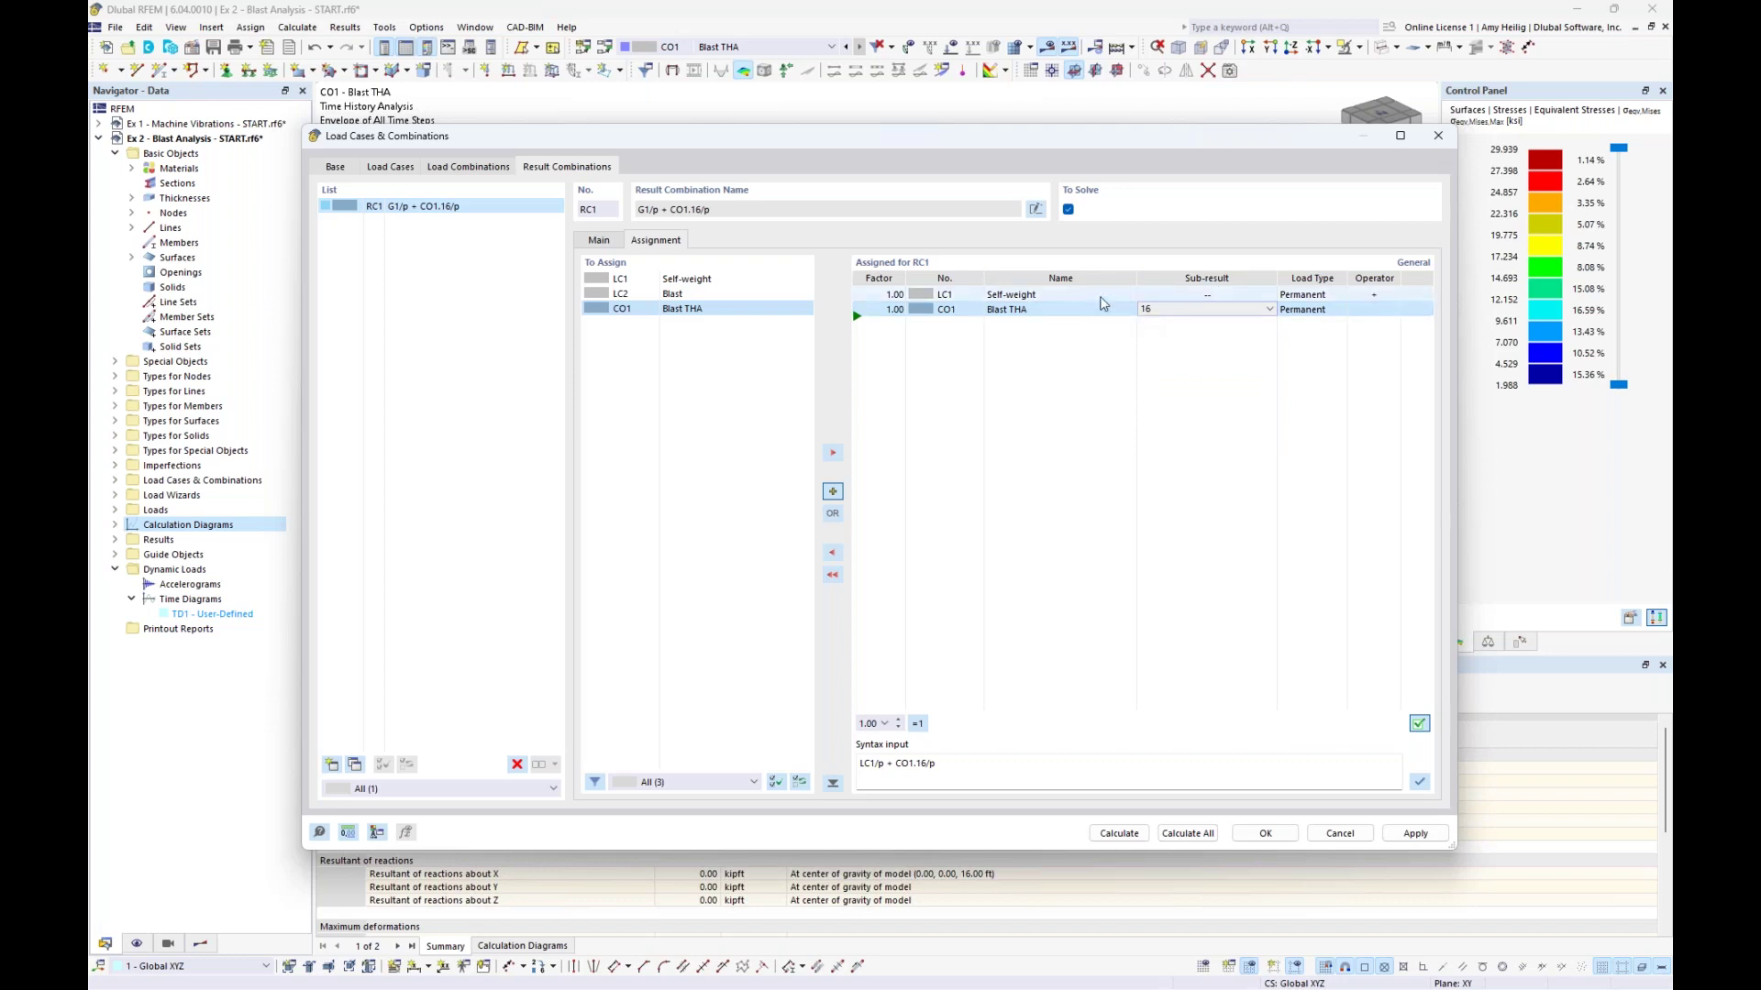
Include all sub-results of CO1 Blast THA in the result combination and save the load cases and combinations
{"action": "left_click", "coordinate": [1269, 309]}
{"action": "left_click_drag", "start_coordinate": [1269, 341], "coordinate": [1269, 330]}
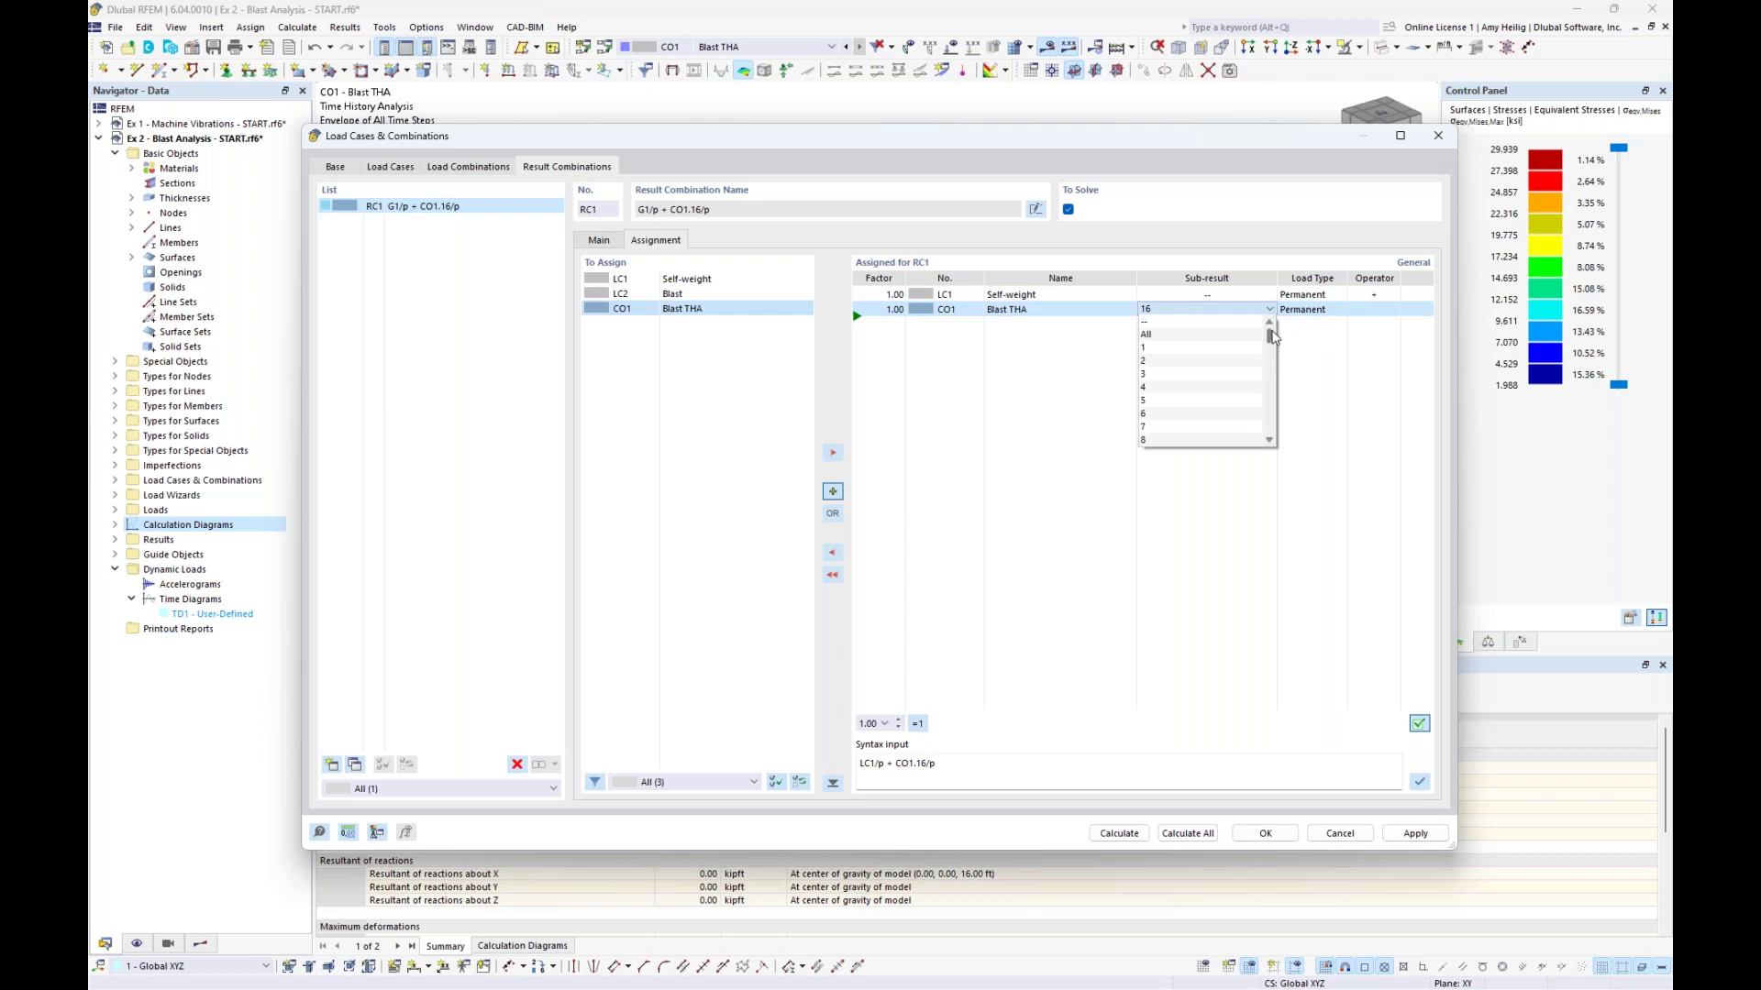
{"action": "left_click", "coordinate": [1253, 335]}
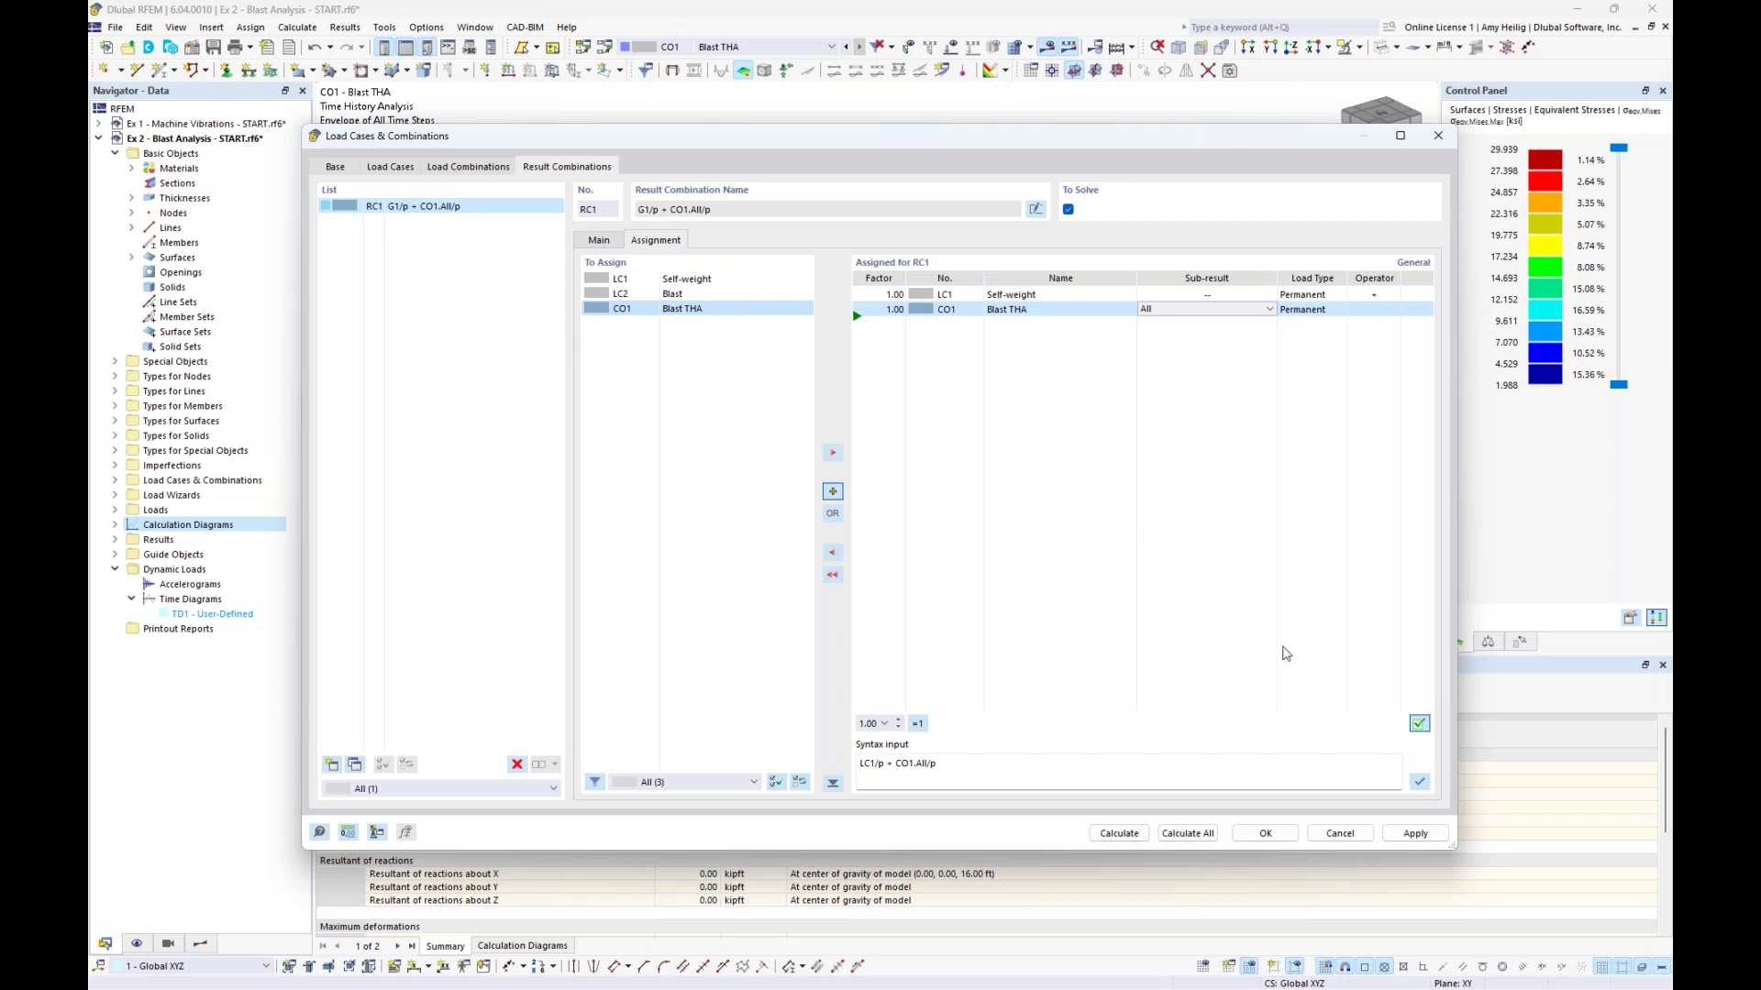
{"action": "left_click", "coordinate": [1266, 834]}
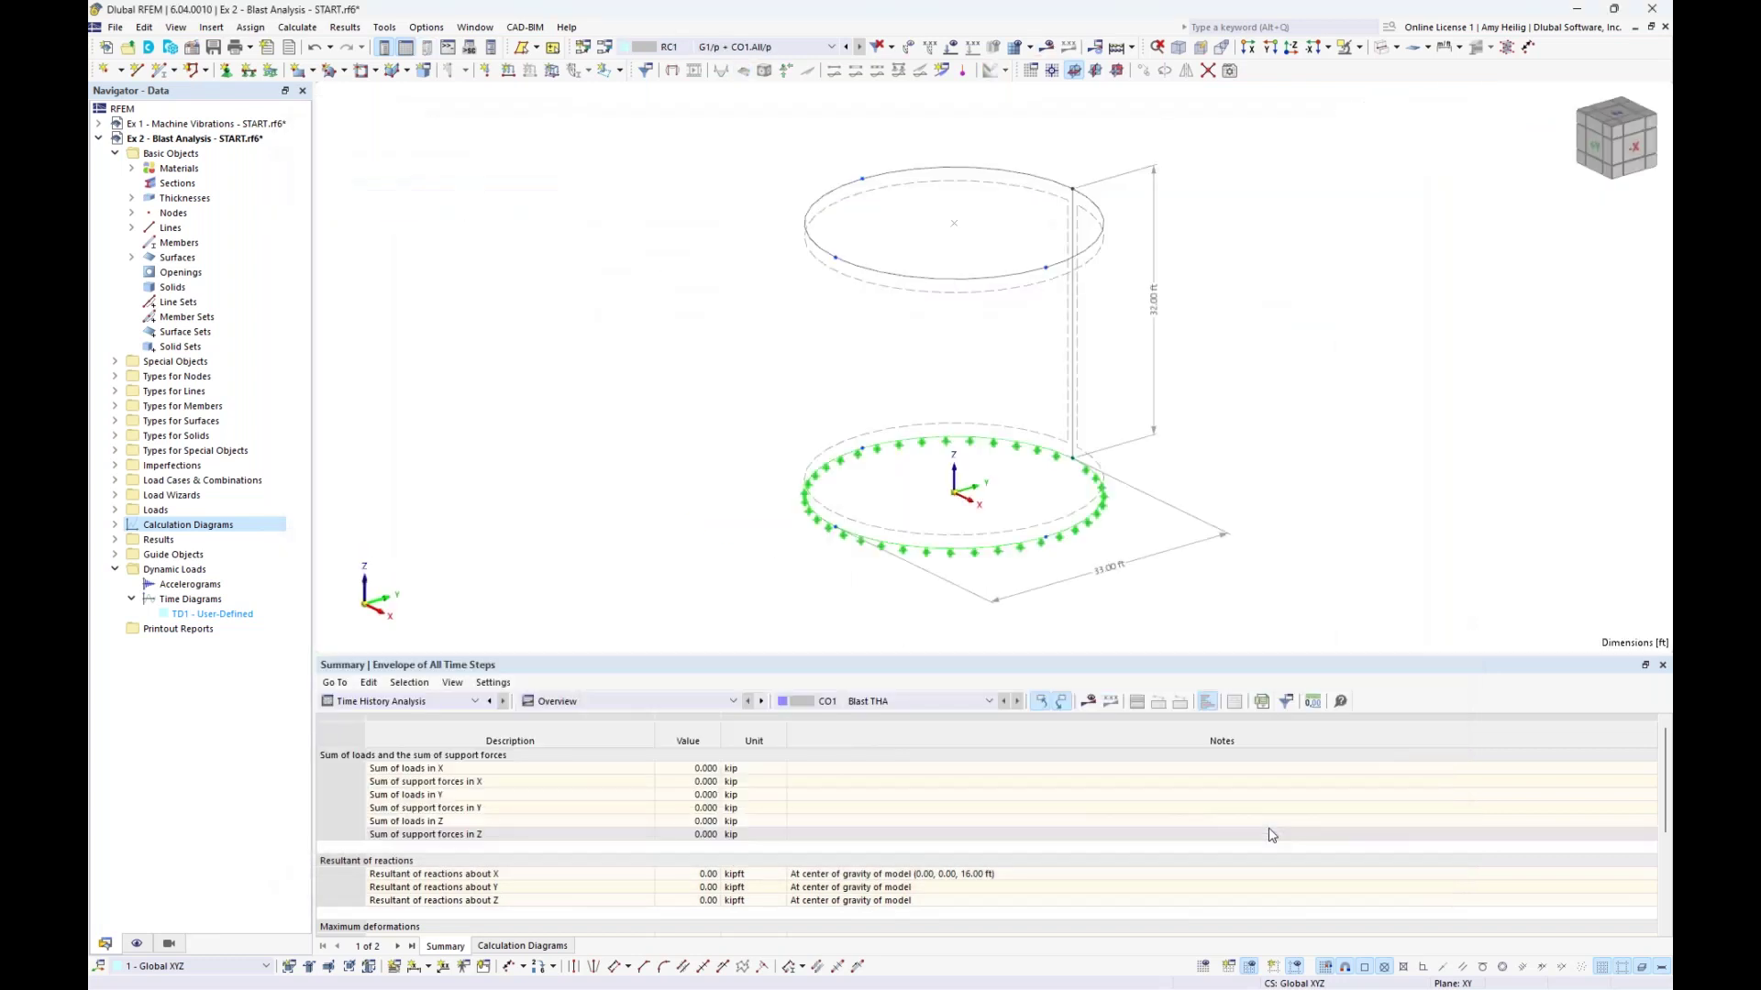
{"action": "key", "text": "super+Tab"}
{"action": "left_click", "coordinate": [807, 441]}
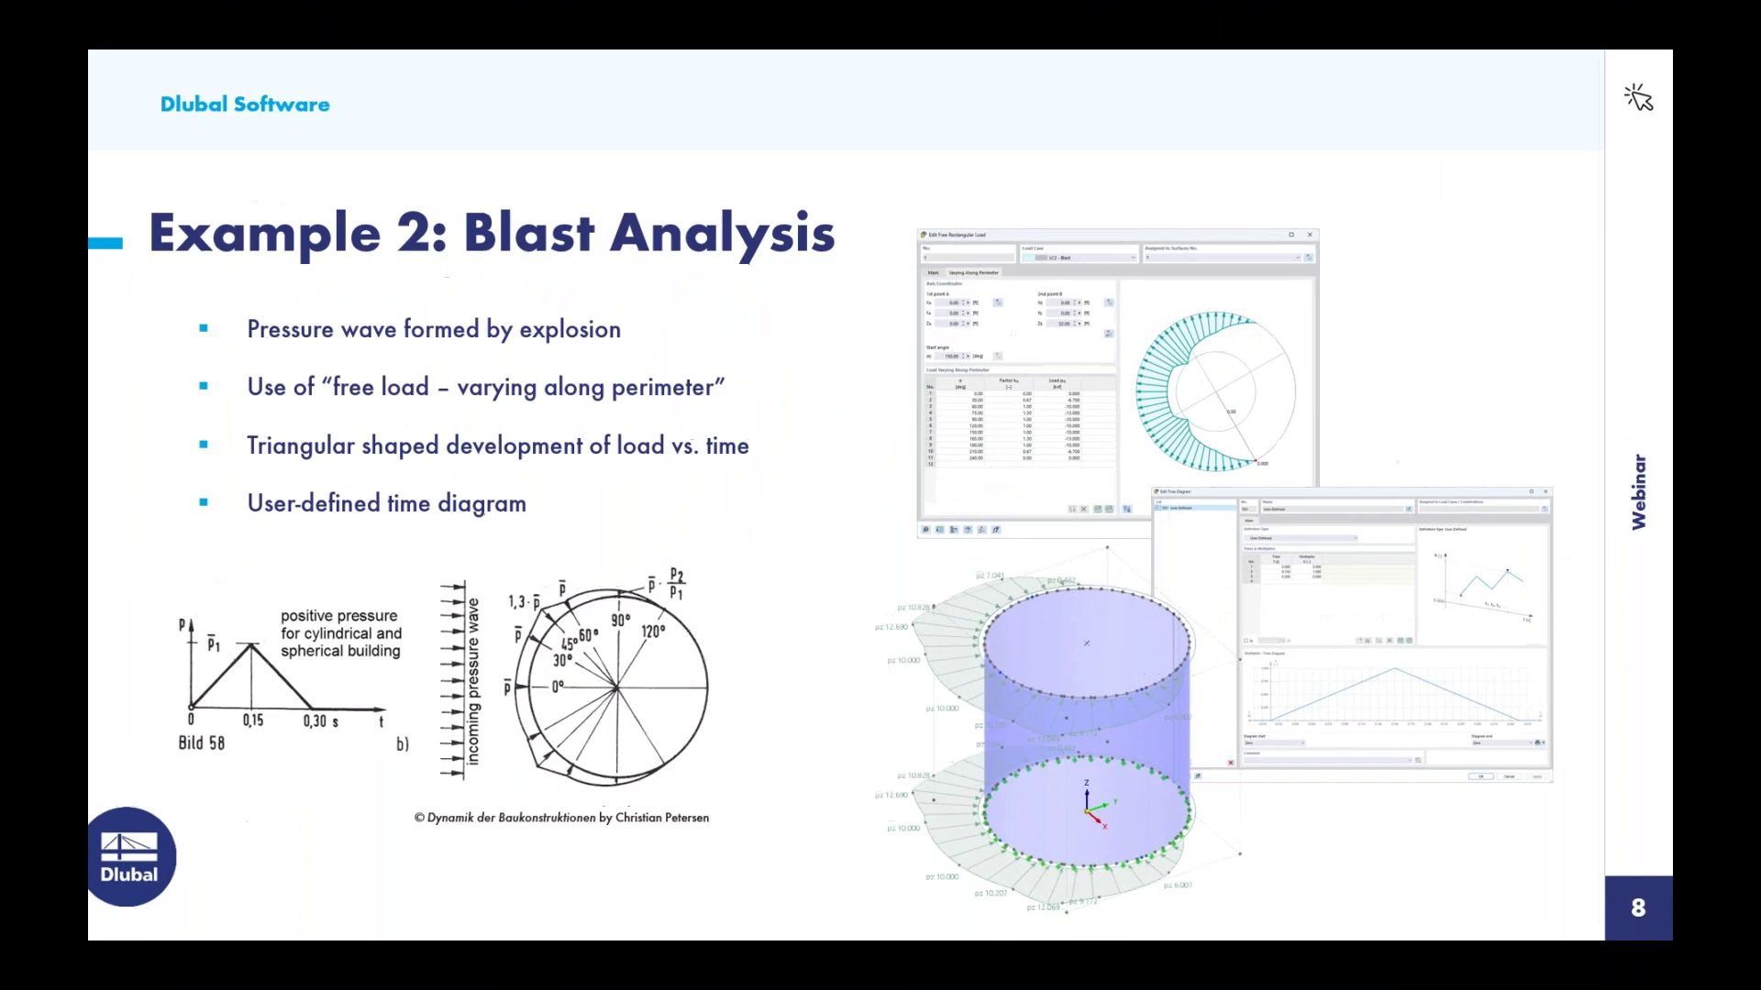